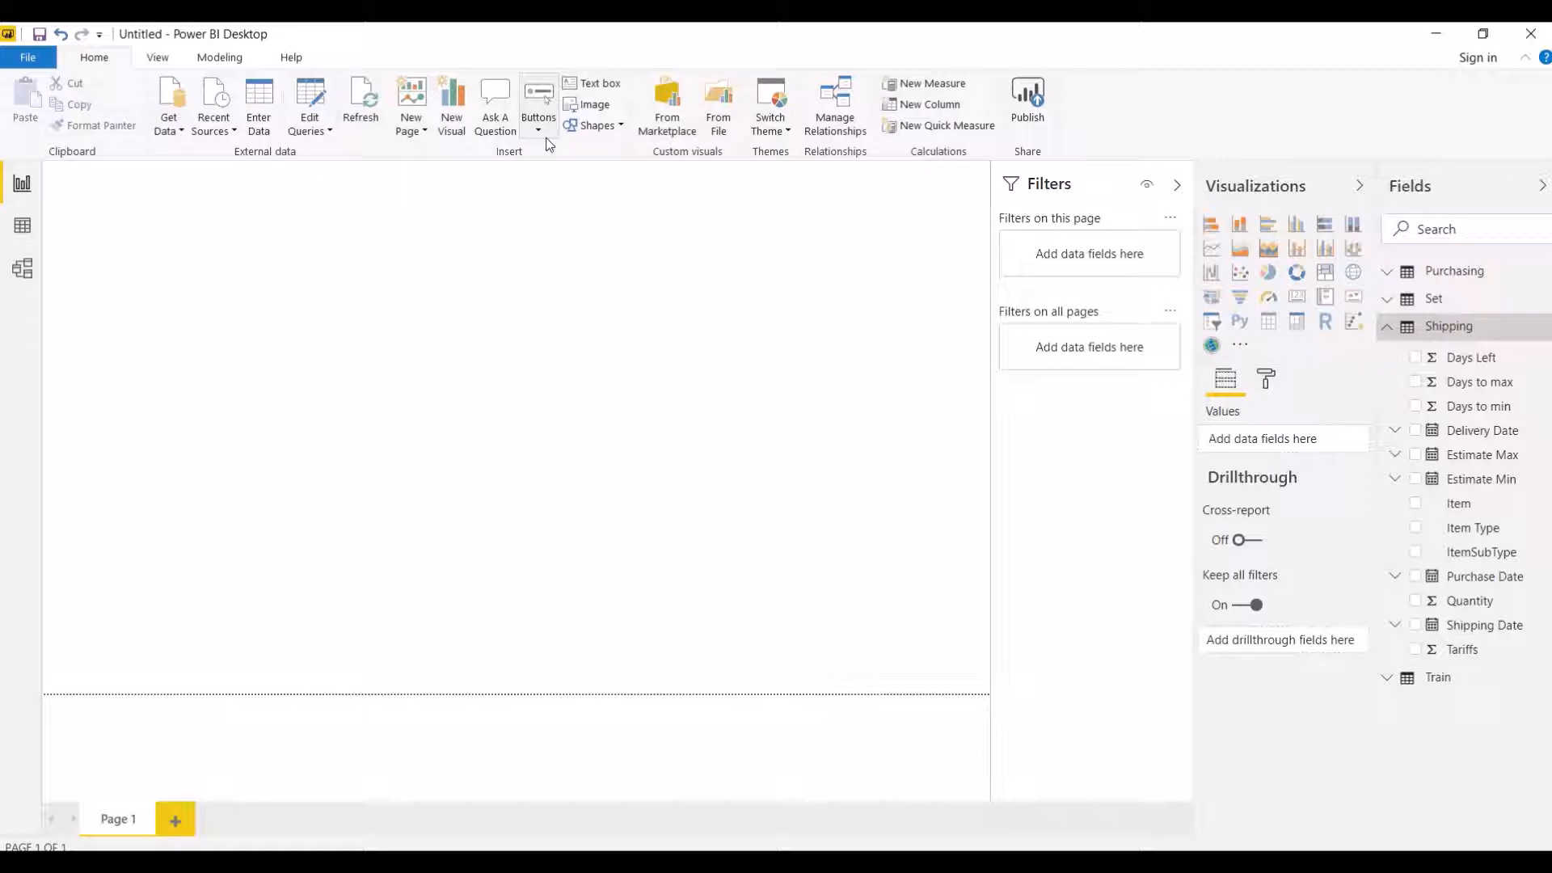
{"action": "left_click", "coordinate": [547, 125]}
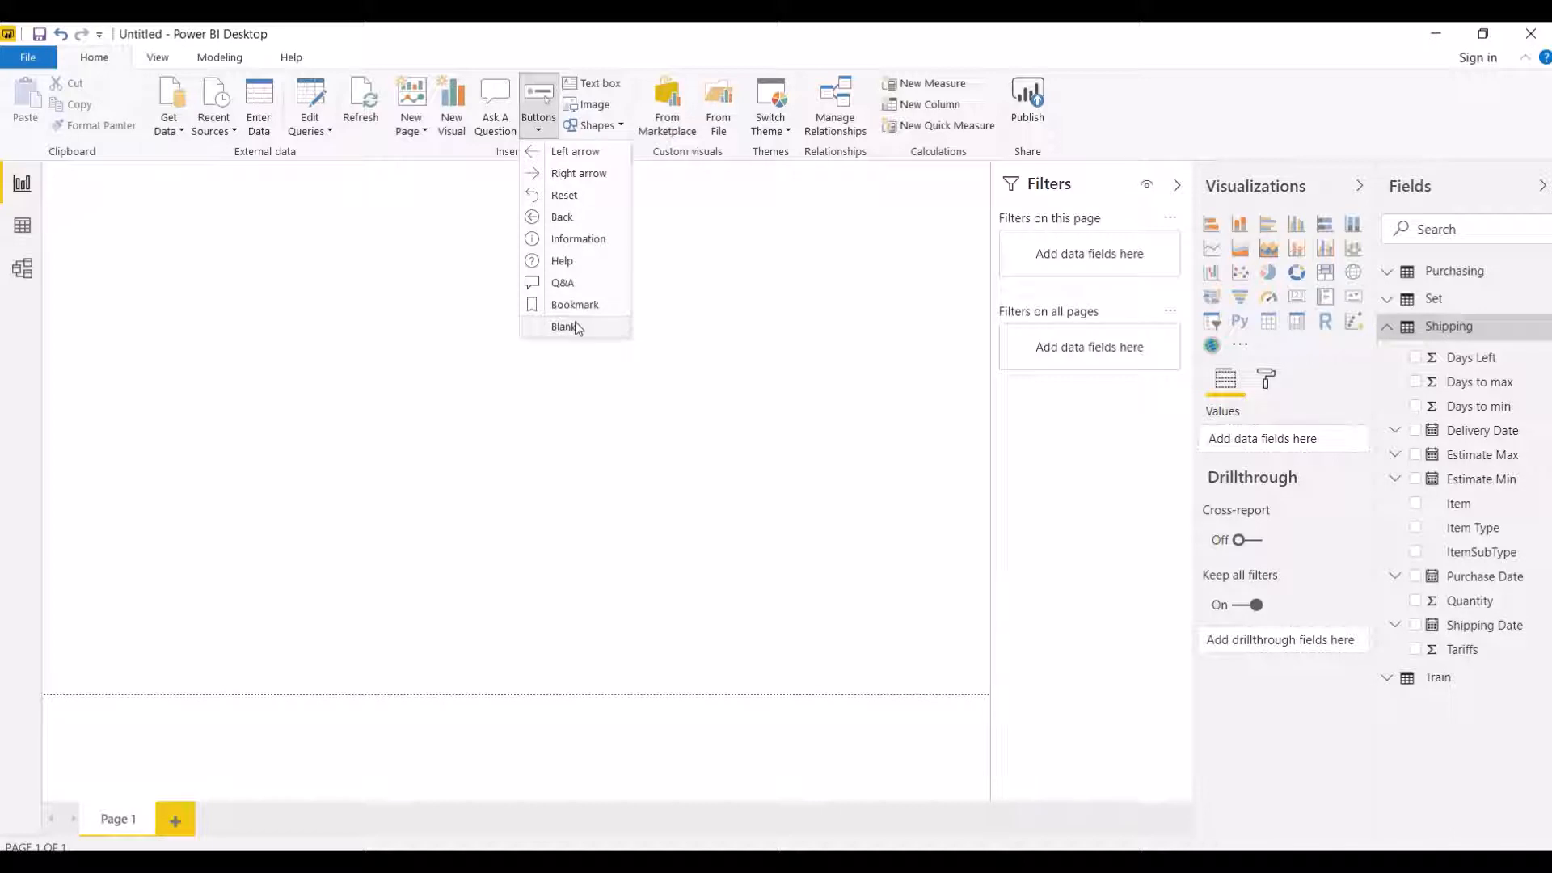
{"action": "left_click", "coordinate": [737, 428]}
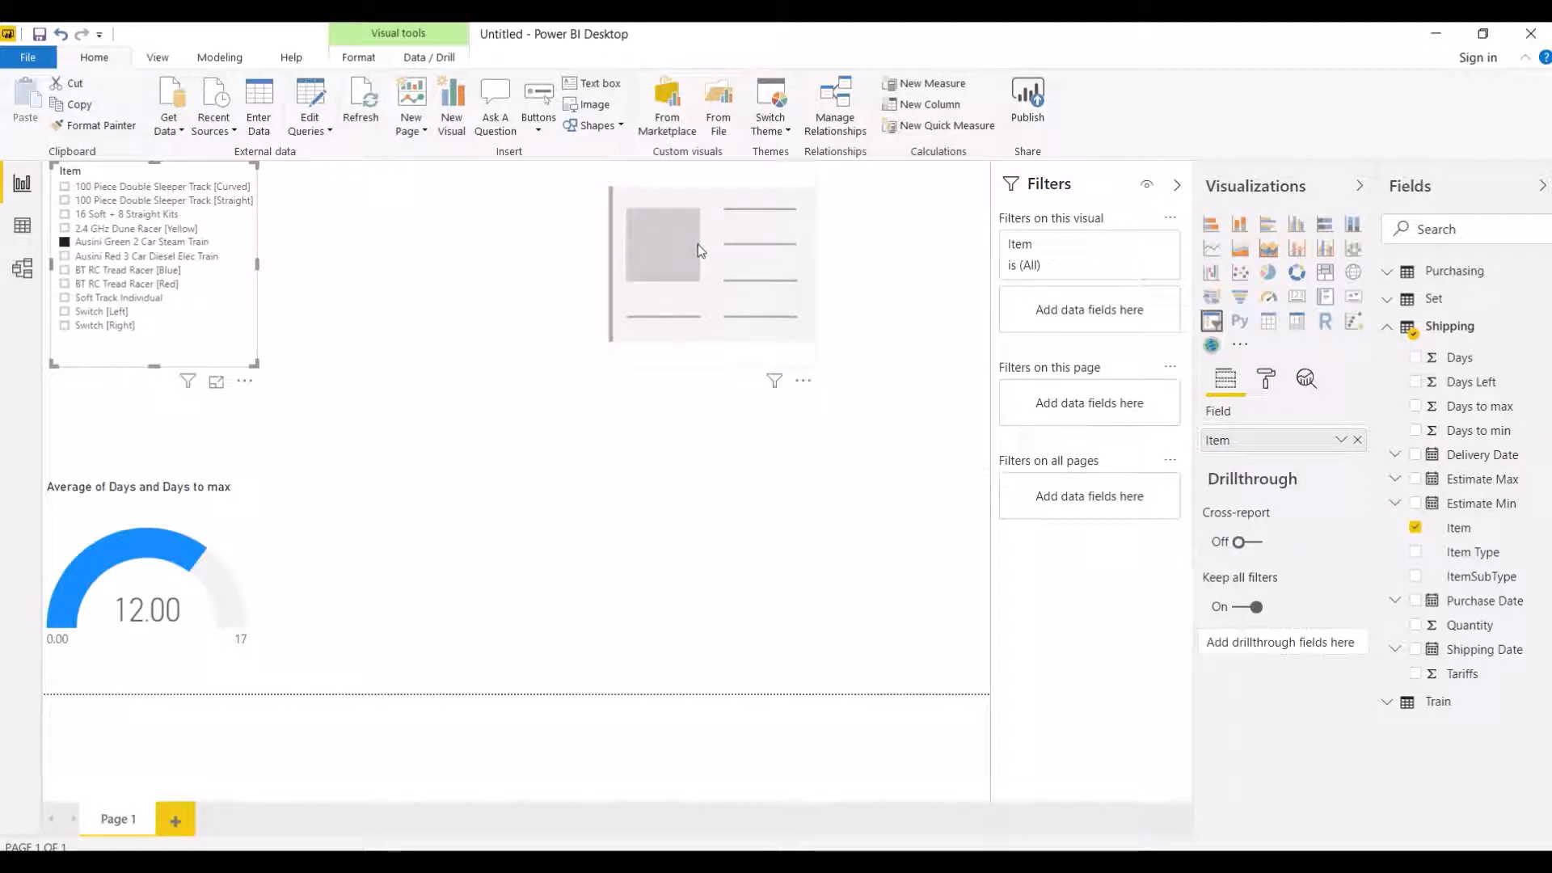
Step: Fill the empty card visual with the Delivery Date field from the Shipping table
{"action": "left_click", "coordinate": [697, 244]}
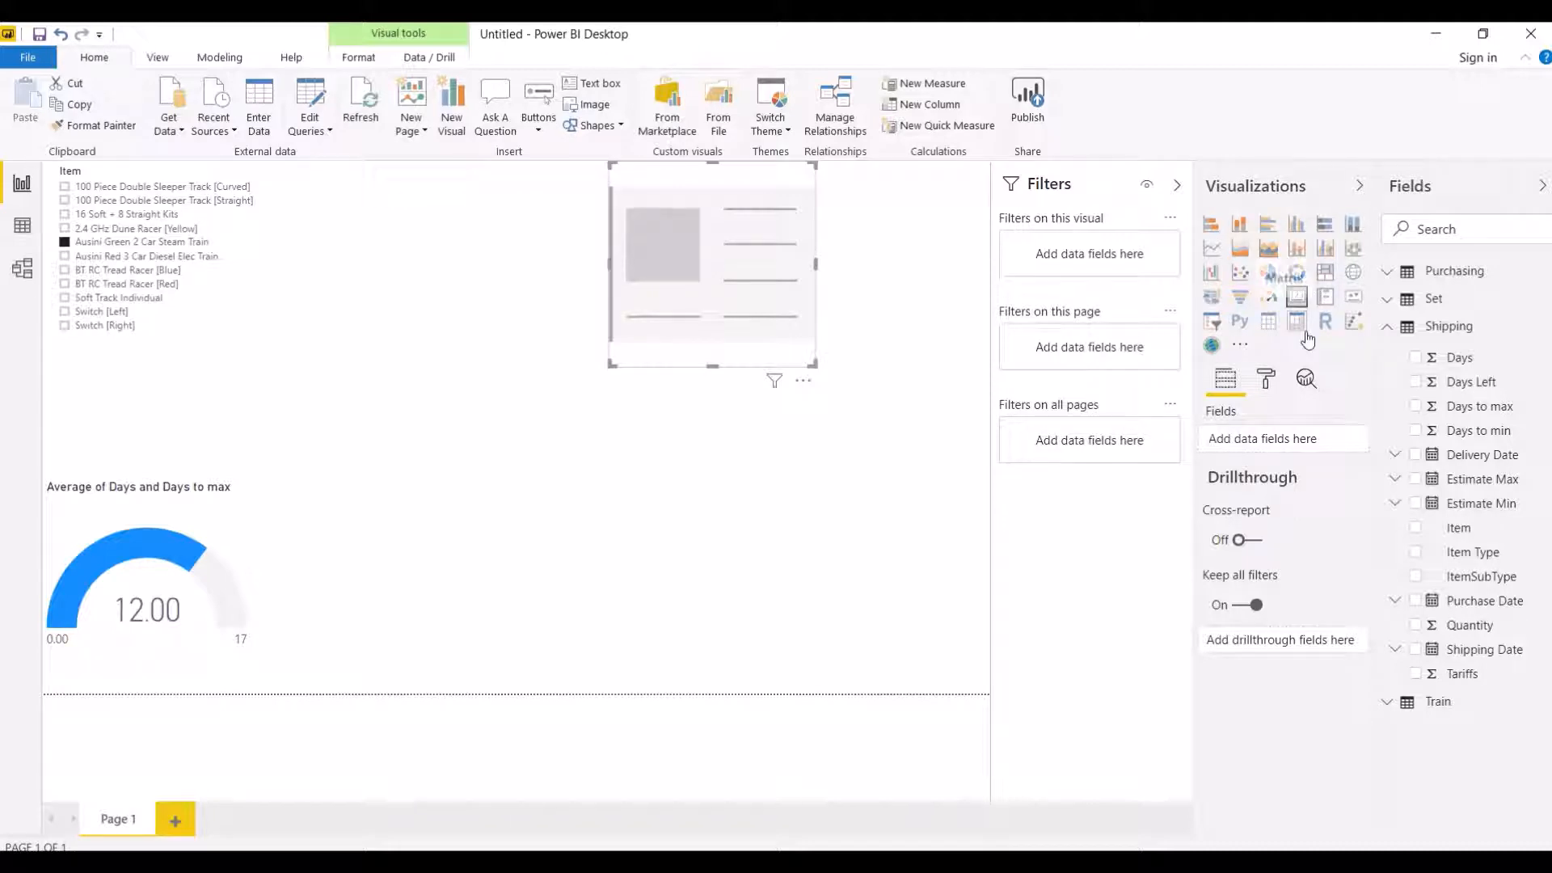
{"action": "left_click", "coordinate": [1416, 456]}
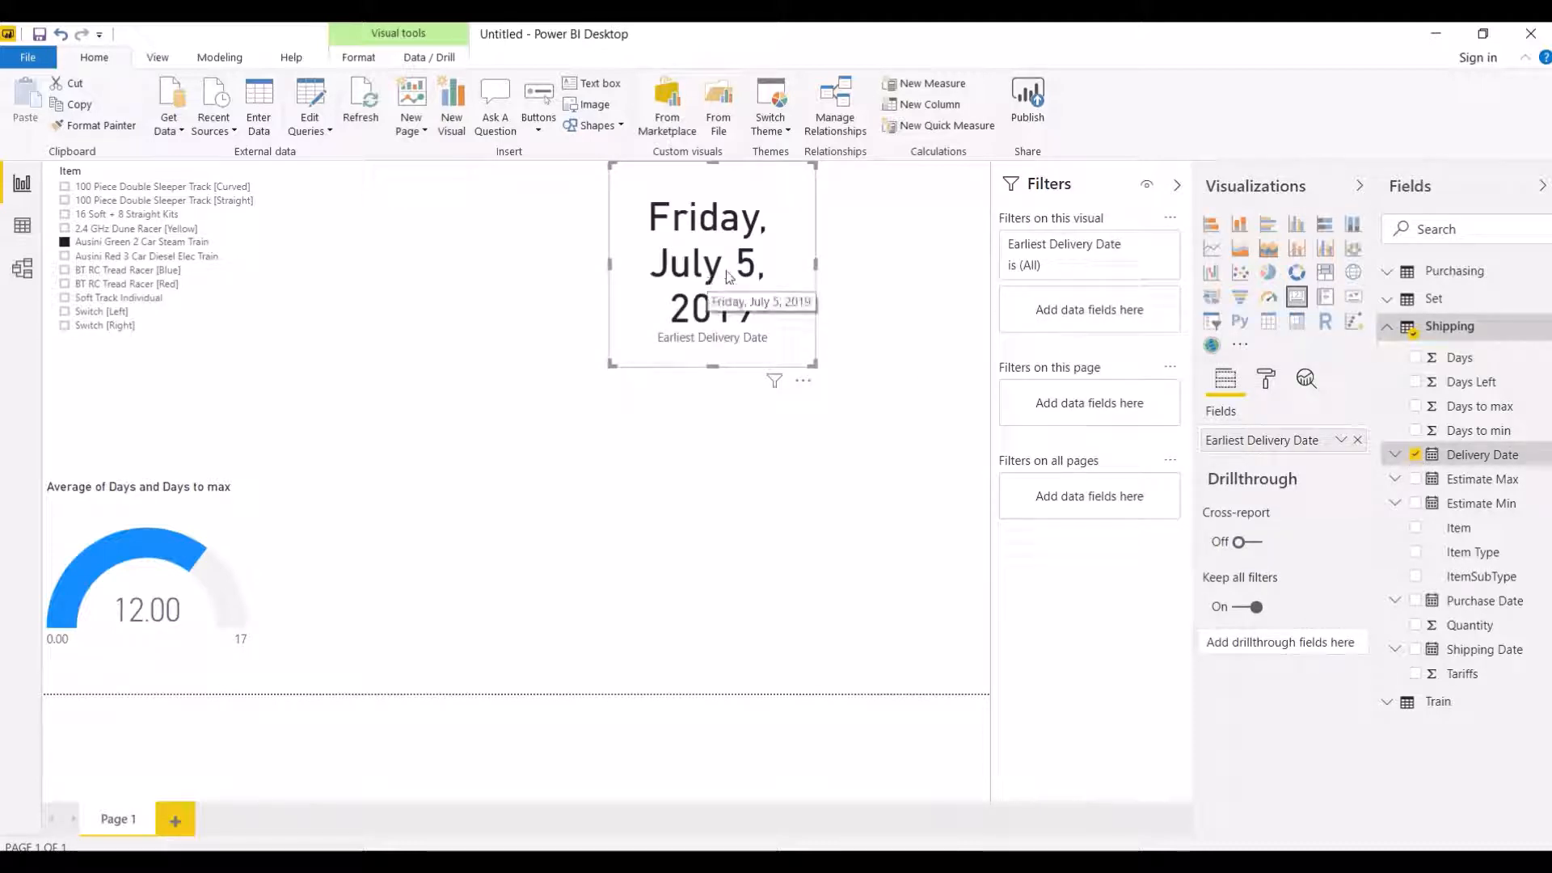
{"action": "left_click", "coordinate": [912, 443]}
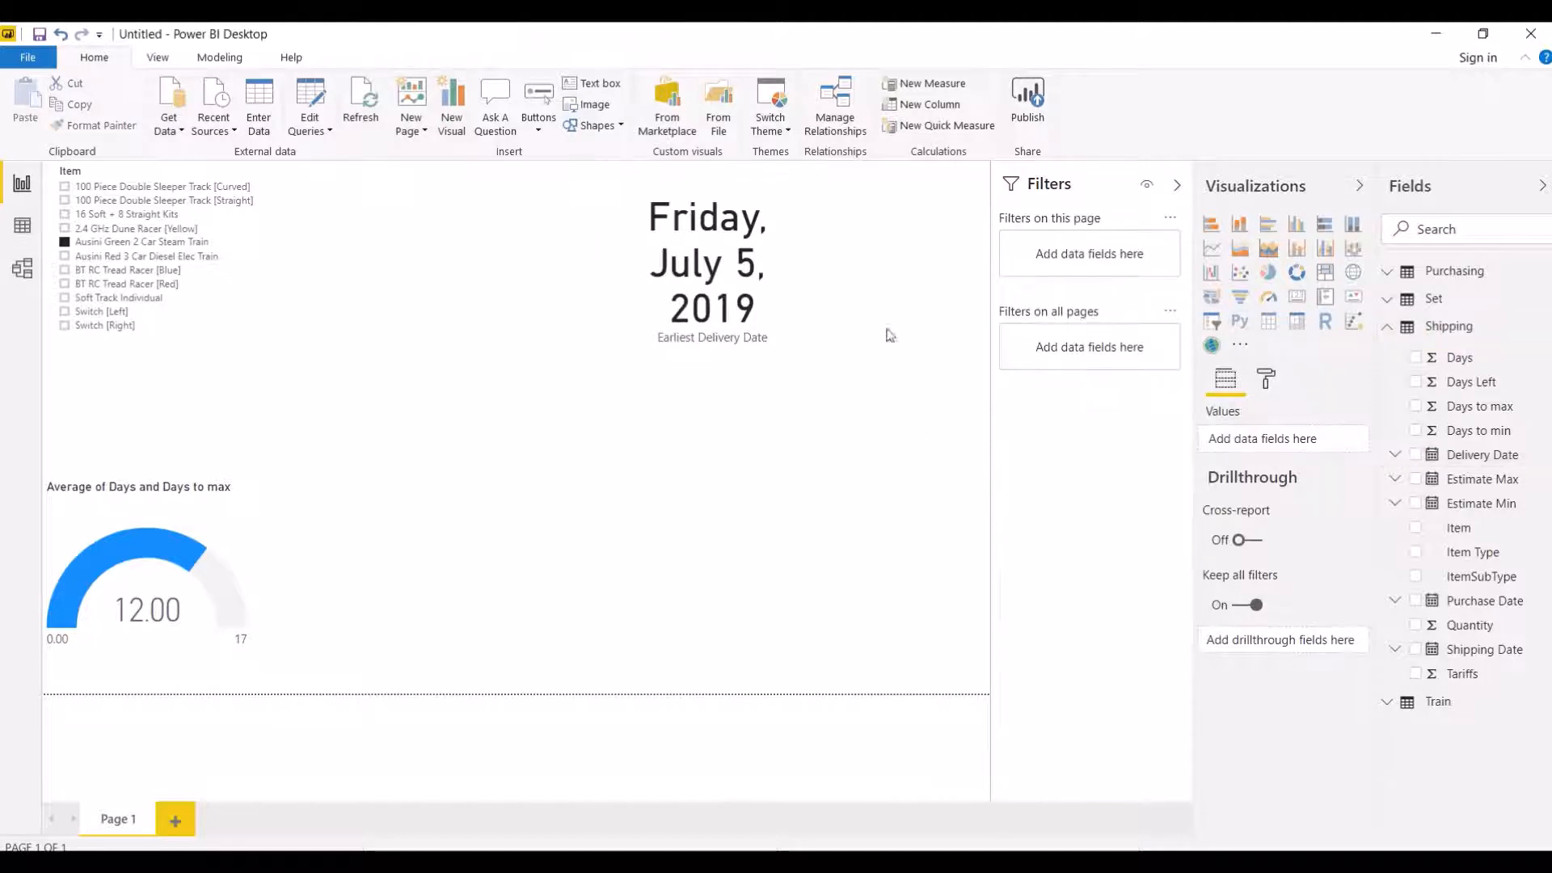
Step: Duplicate the Delivery Date card twice and line up all three cards in a row beside the gauge
{"action": "left_click", "coordinate": [777, 289]}
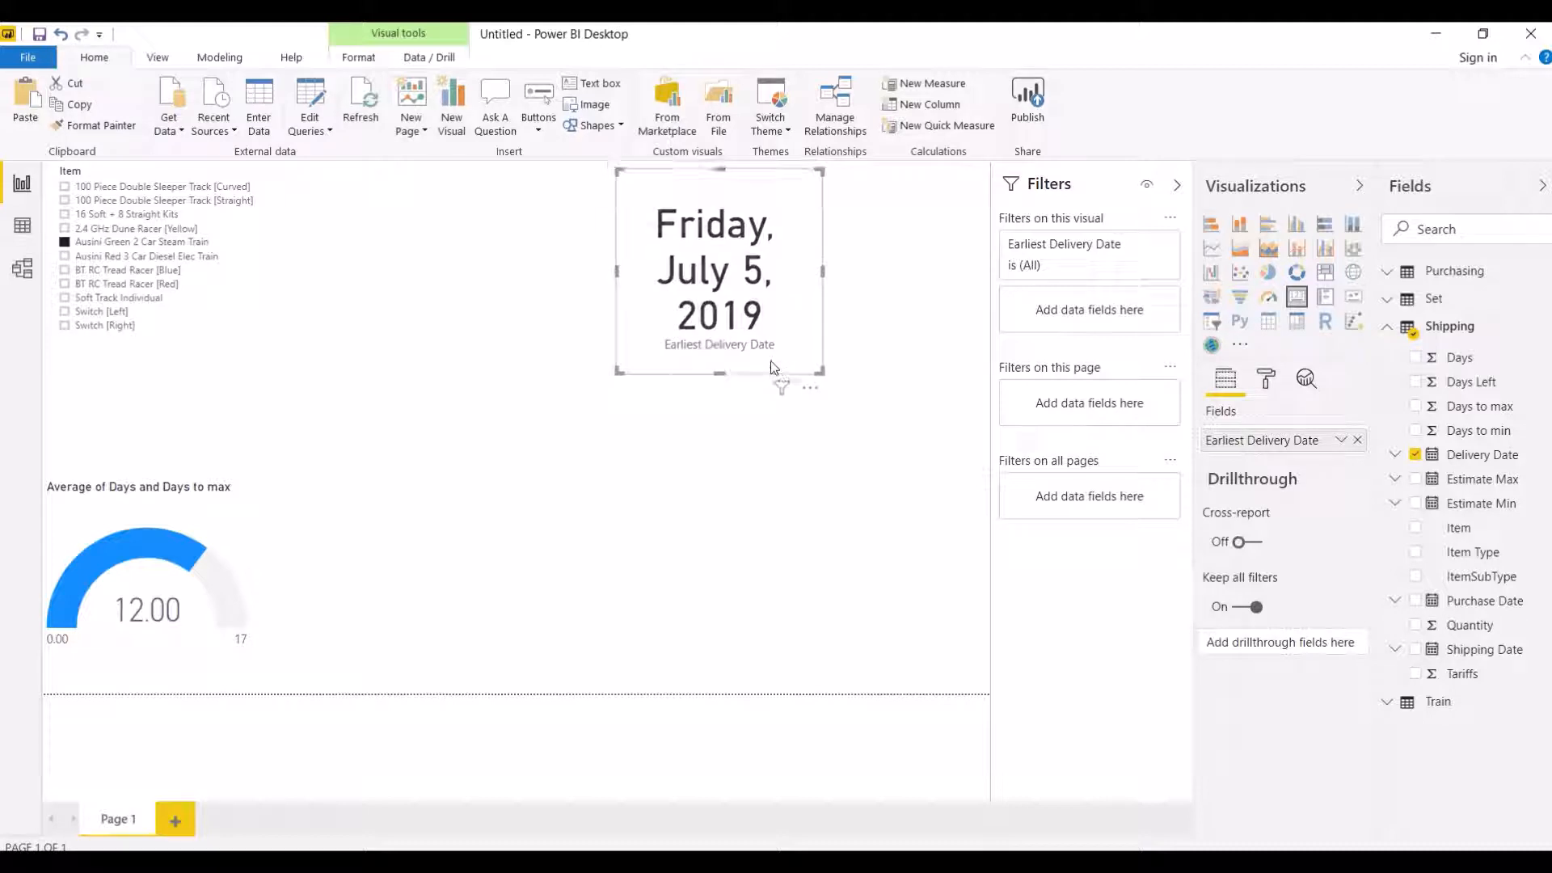
{"action": "left_click_drag", "start_coordinate": [769, 360], "coordinate": [973, 690]}
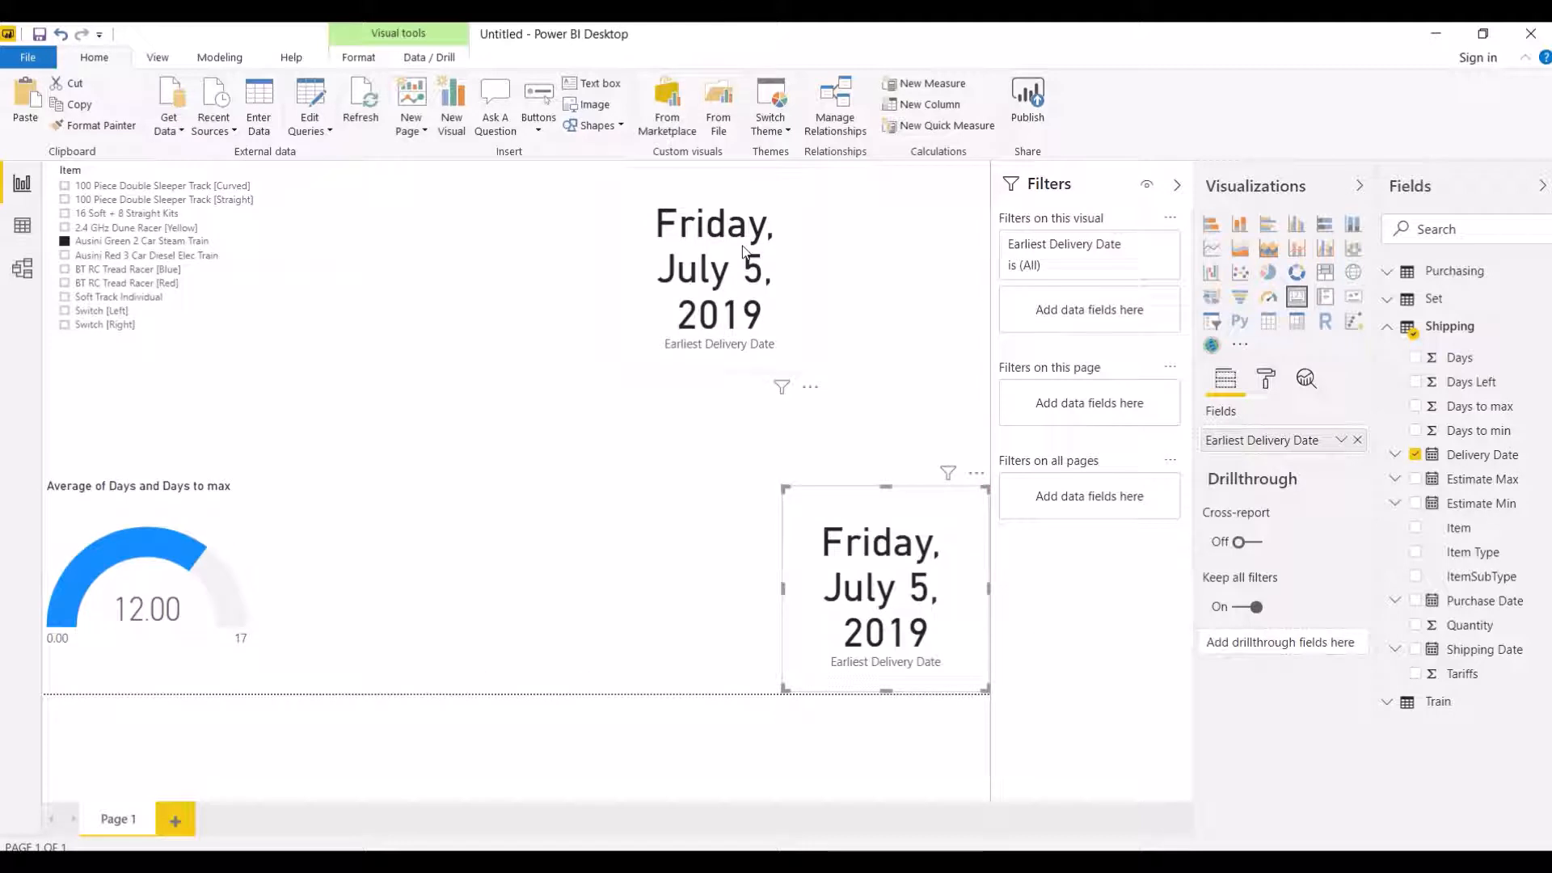
{"action": "left_click_drag", "start_coordinate": [742, 246], "coordinate": [918, 358]}
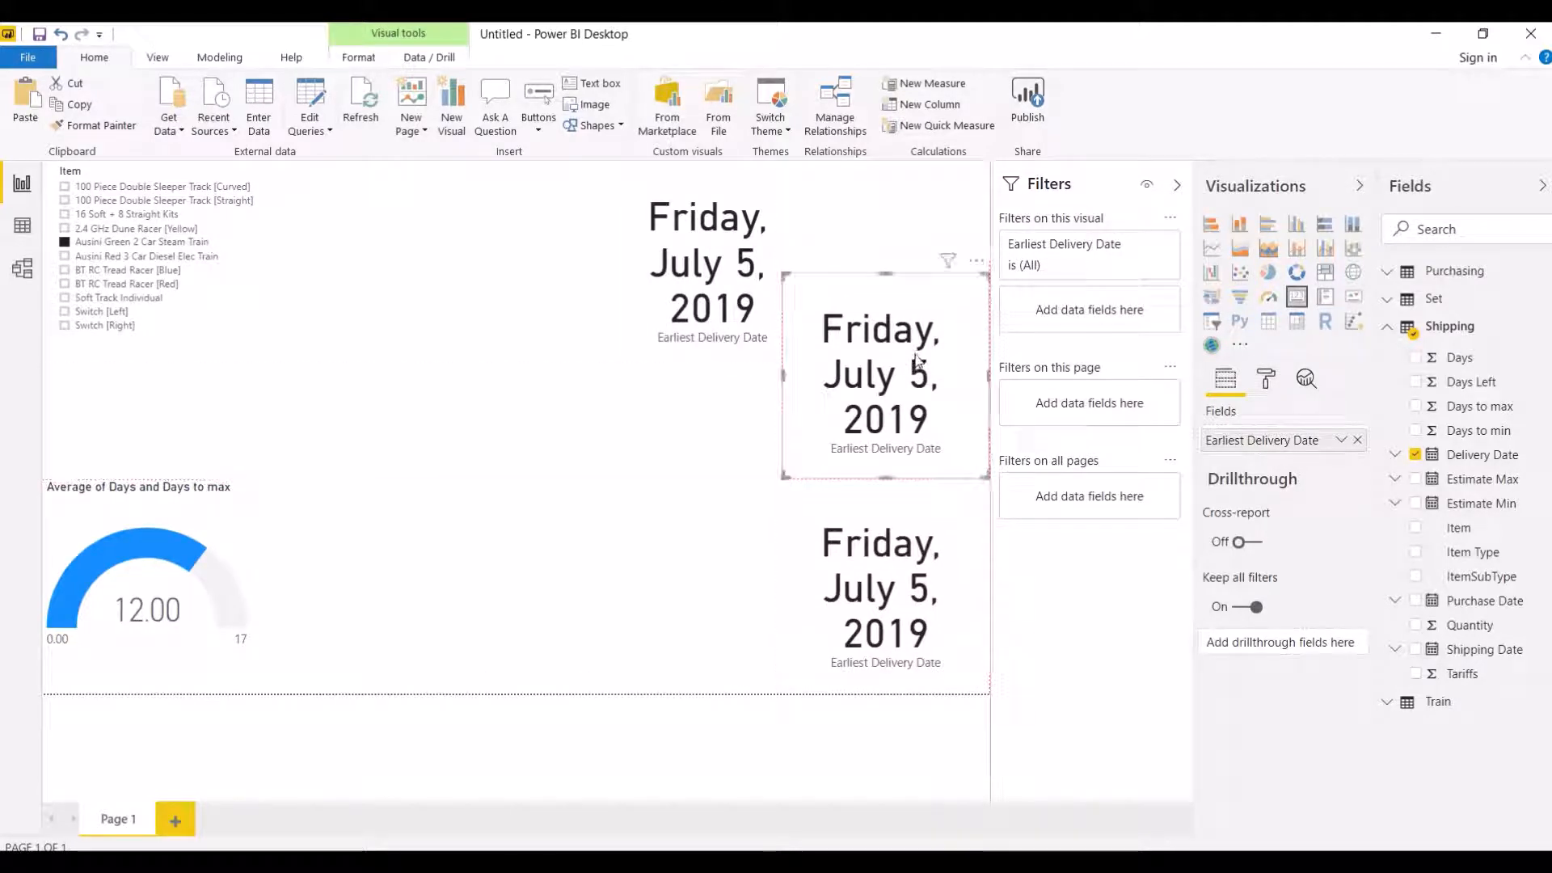
{"action": "left_click_drag", "start_coordinate": [661, 243], "coordinate": [612, 355]}
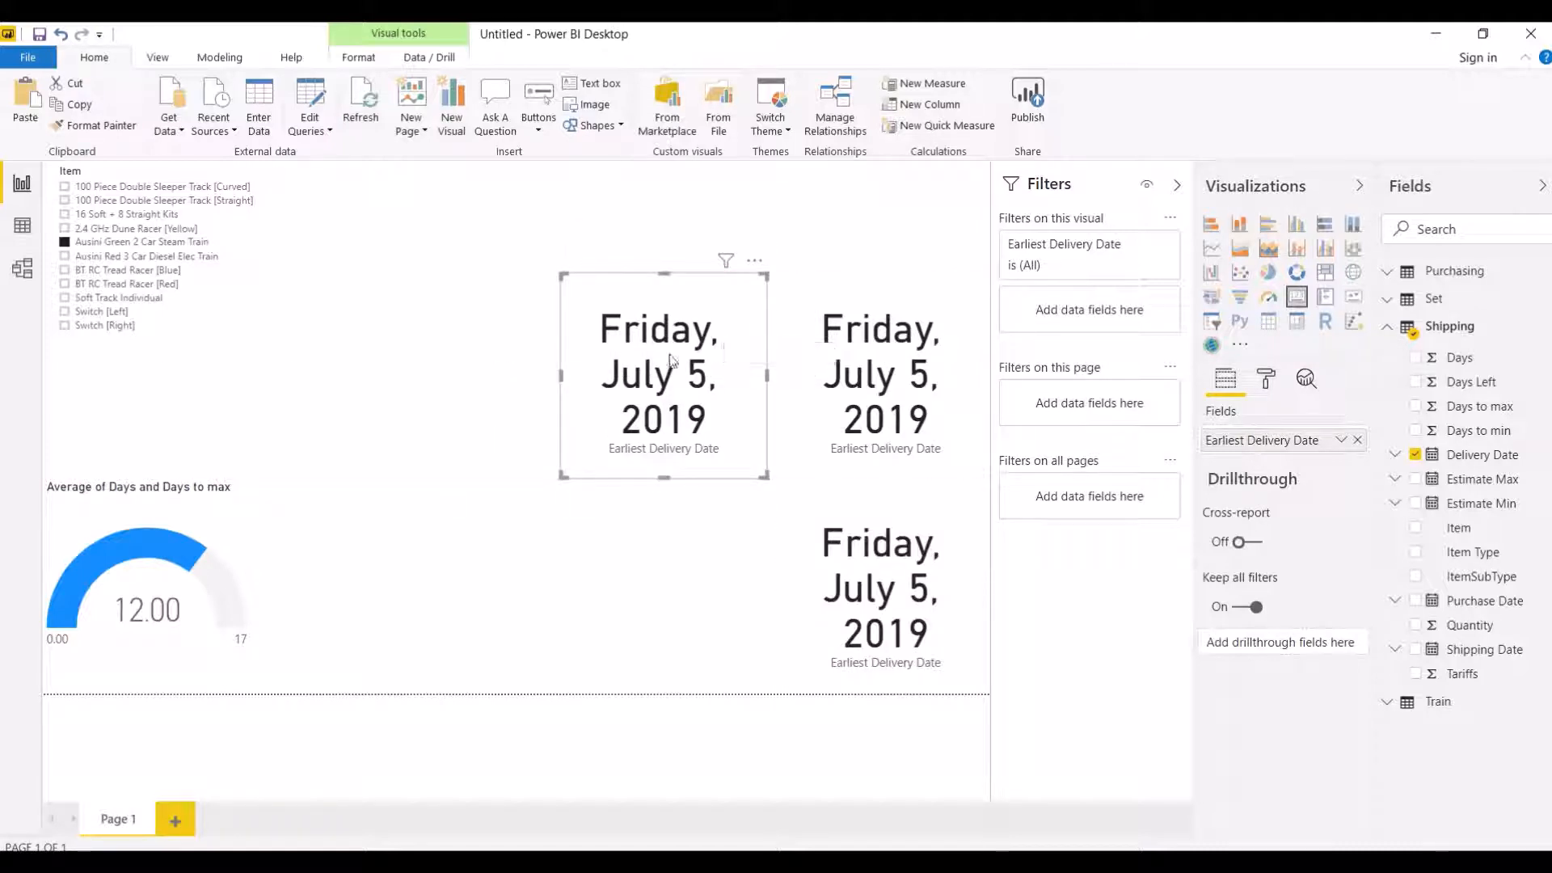
{"action": "left_click_drag", "start_coordinate": [669, 389], "coordinate": [456, 603]}
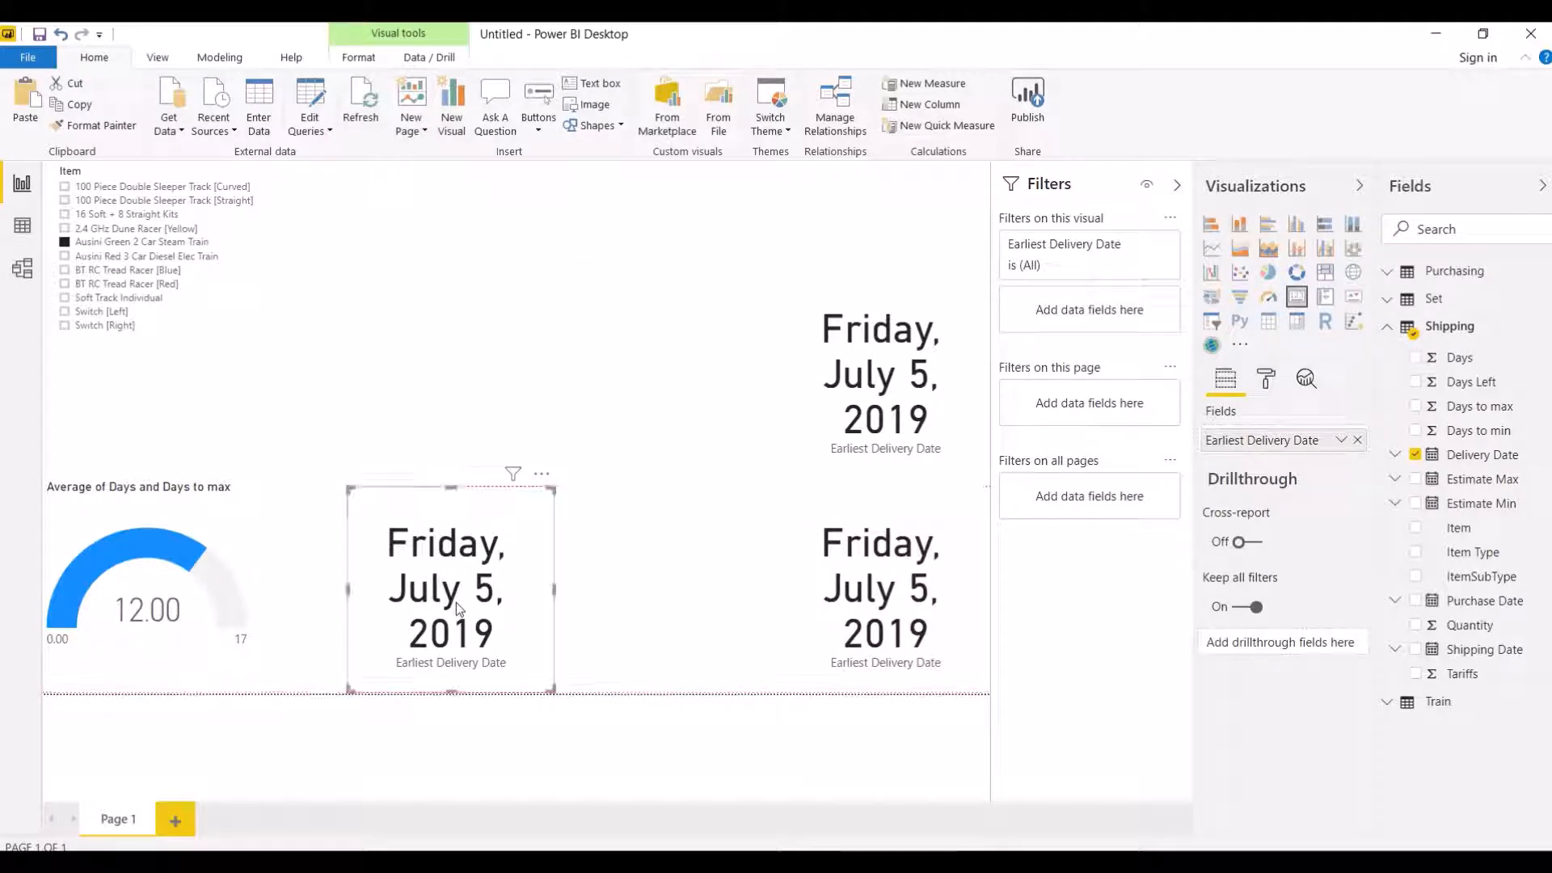
{"action": "left_click_drag", "start_coordinate": [862, 398], "coordinate": [654, 638]}
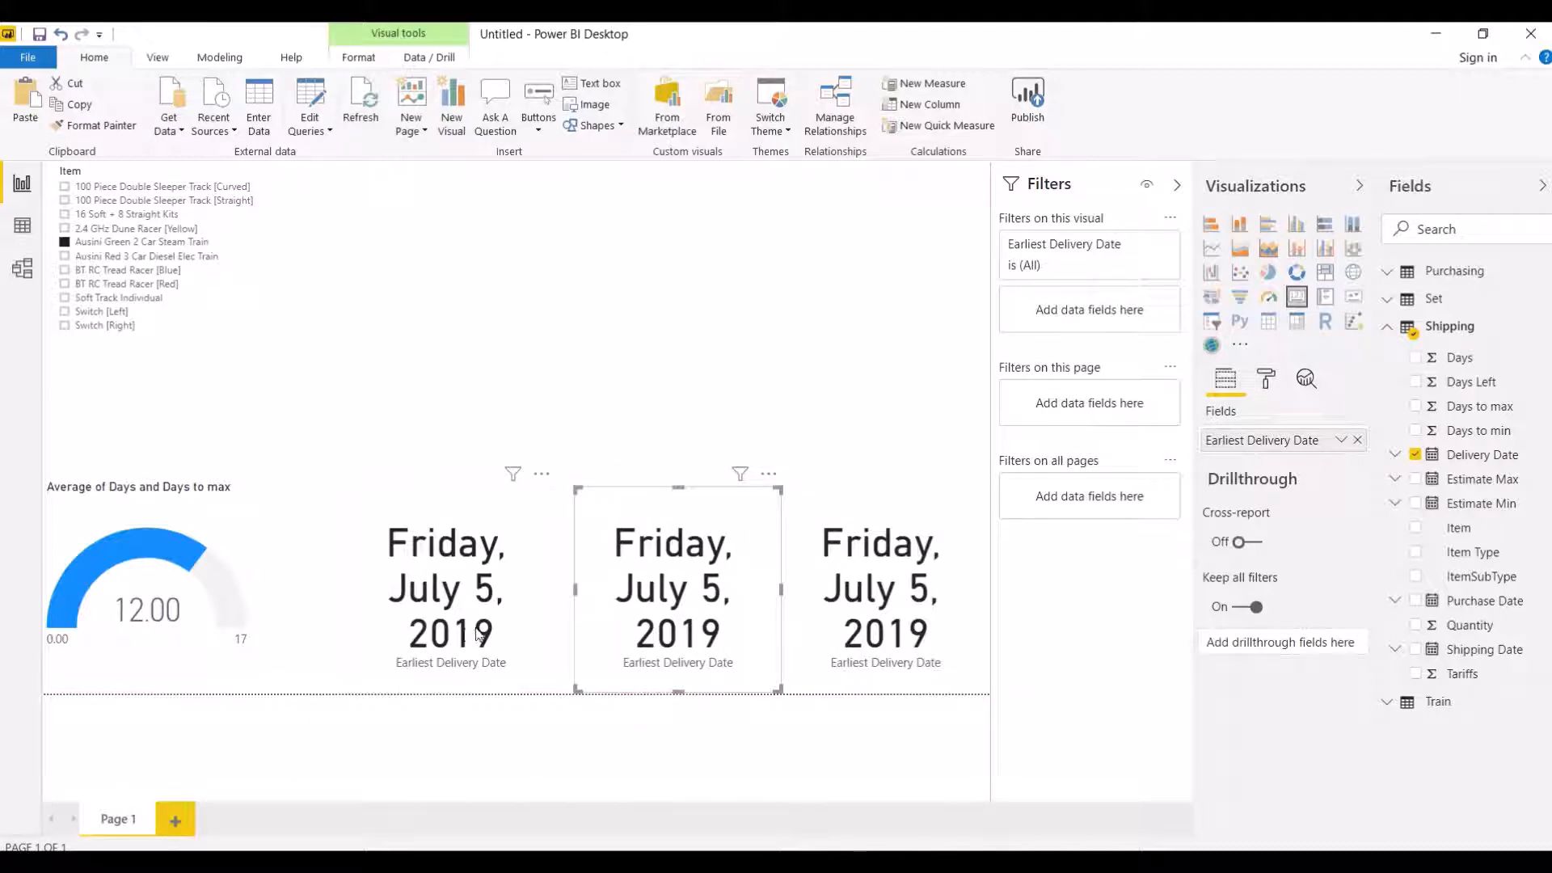
{"action": "left_click_drag", "start_coordinate": [475, 636], "coordinate": [480, 638]}
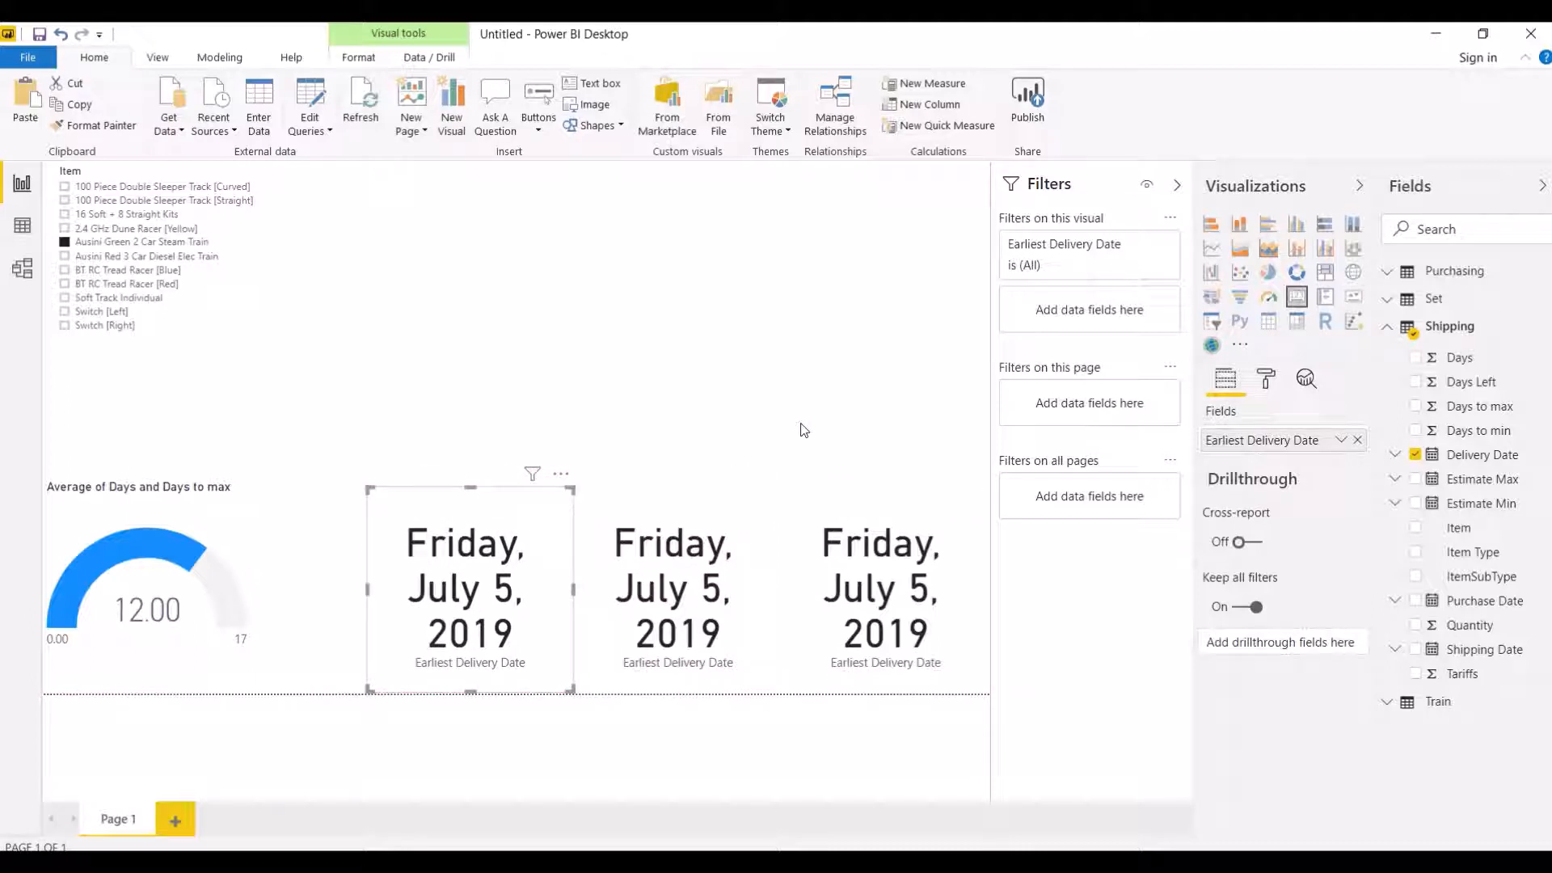
{"action": "left_click", "coordinate": [892, 358]}
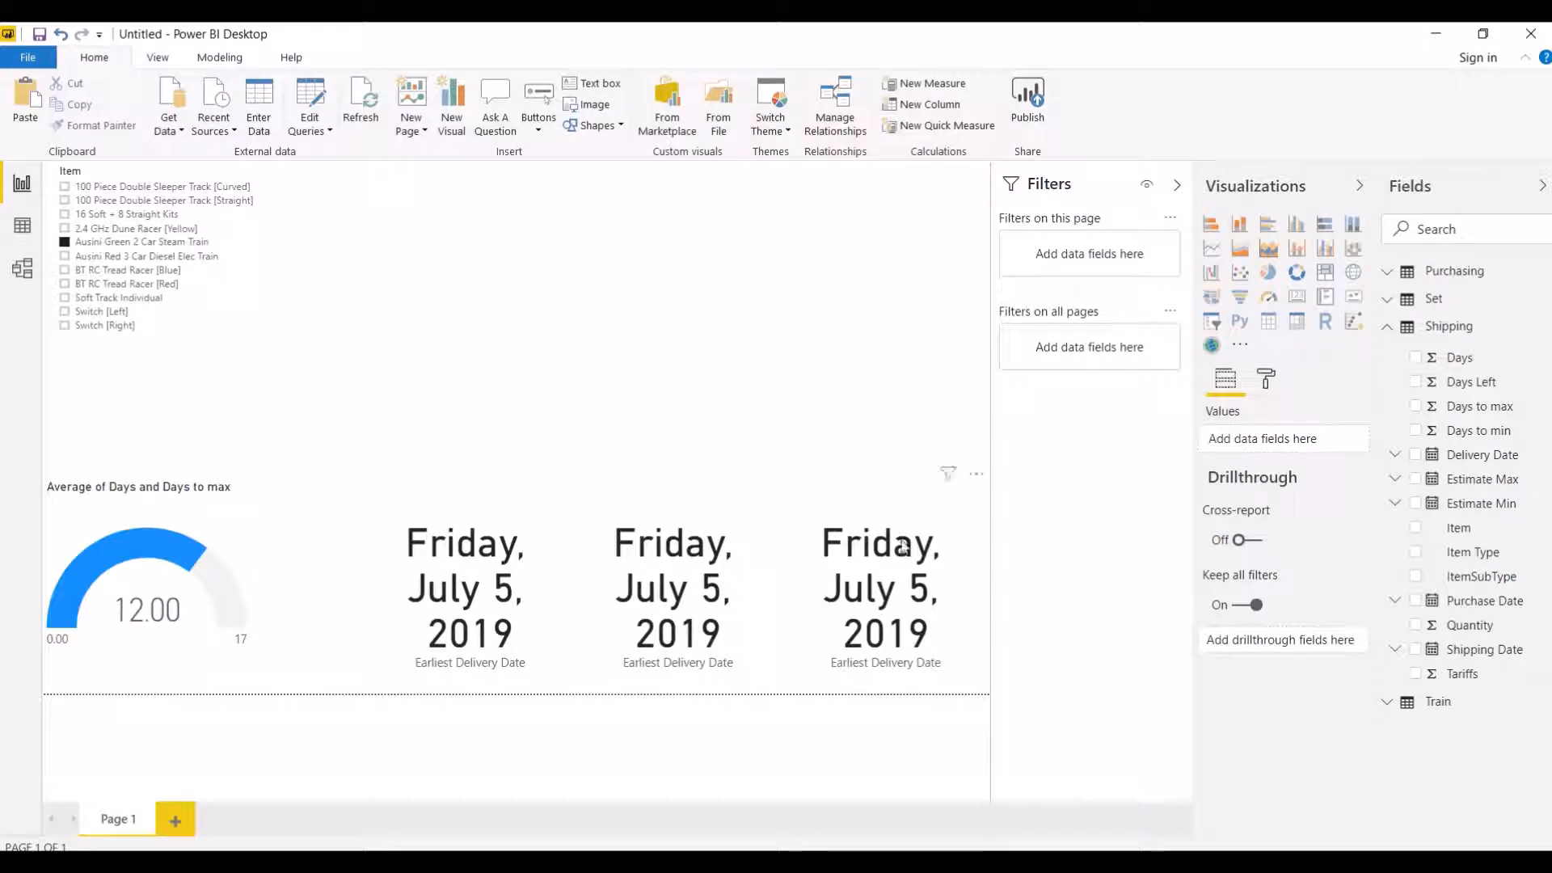
Step: Replace the middle card's field with Shipping Date and the first card's field with Purchase Date
{"action": "left_click", "coordinate": [730, 614]}
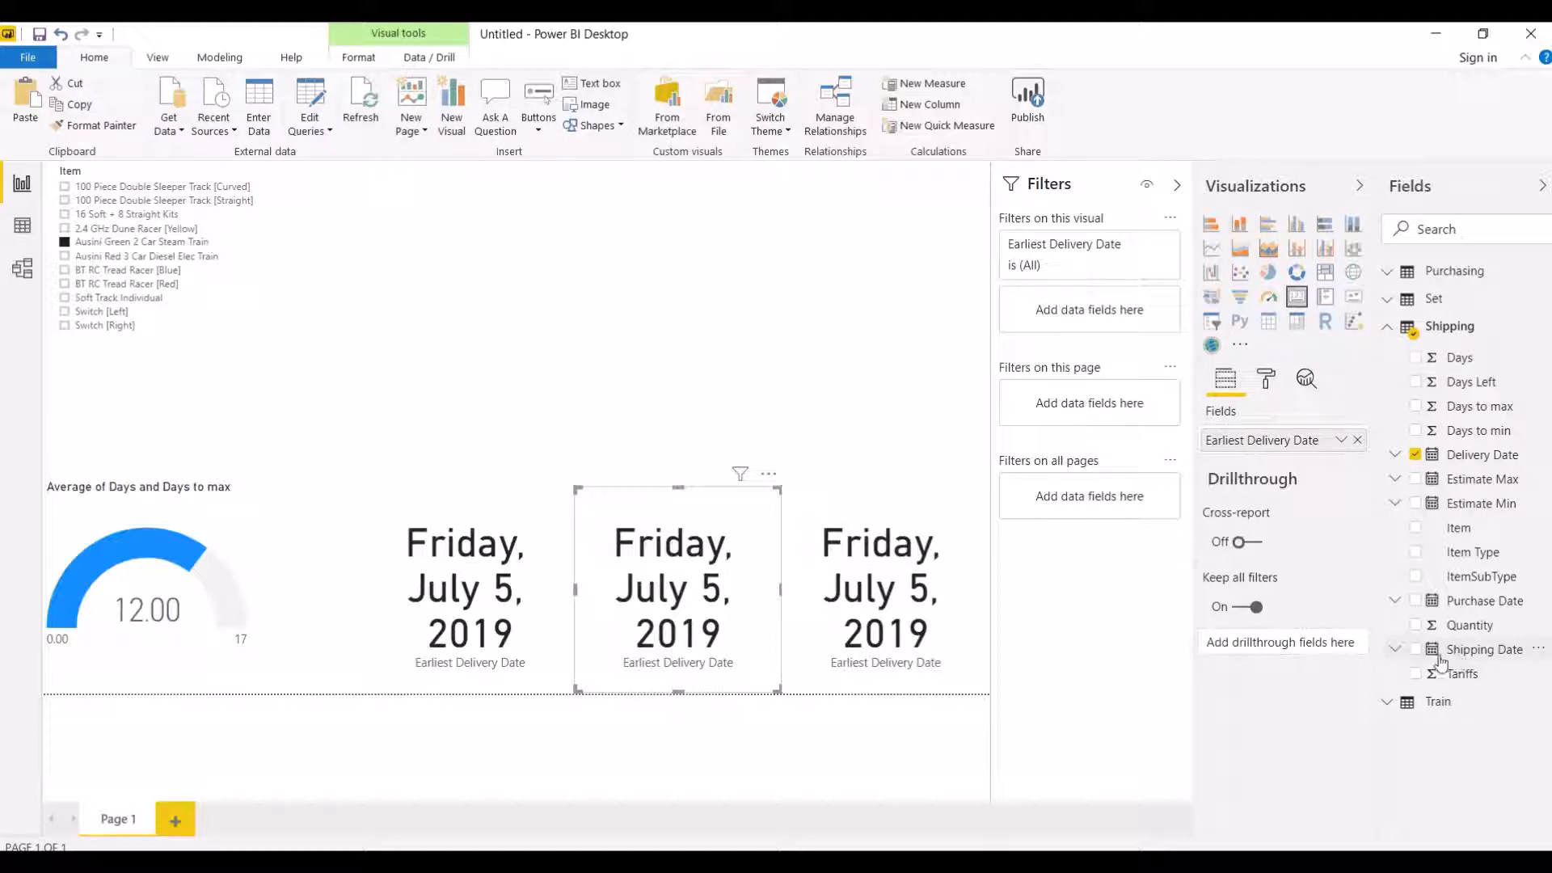
{"action": "left_click_drag", "start_coordinate": [1440, 661], "coordinate": [1284, 444]}
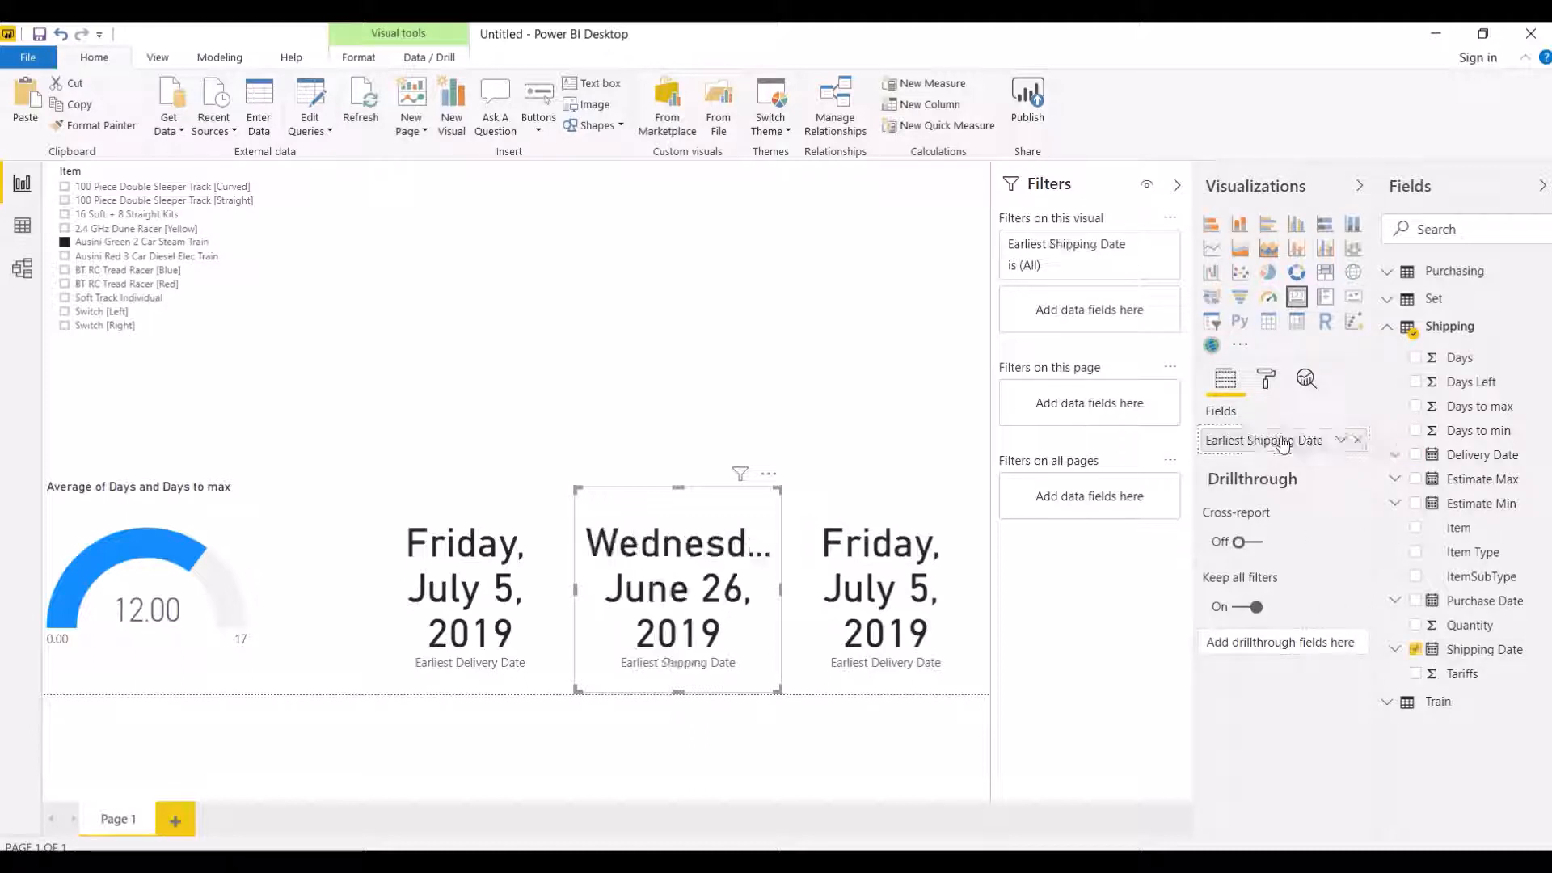
{"action": "left_click", "coordinate": [537, 570]}
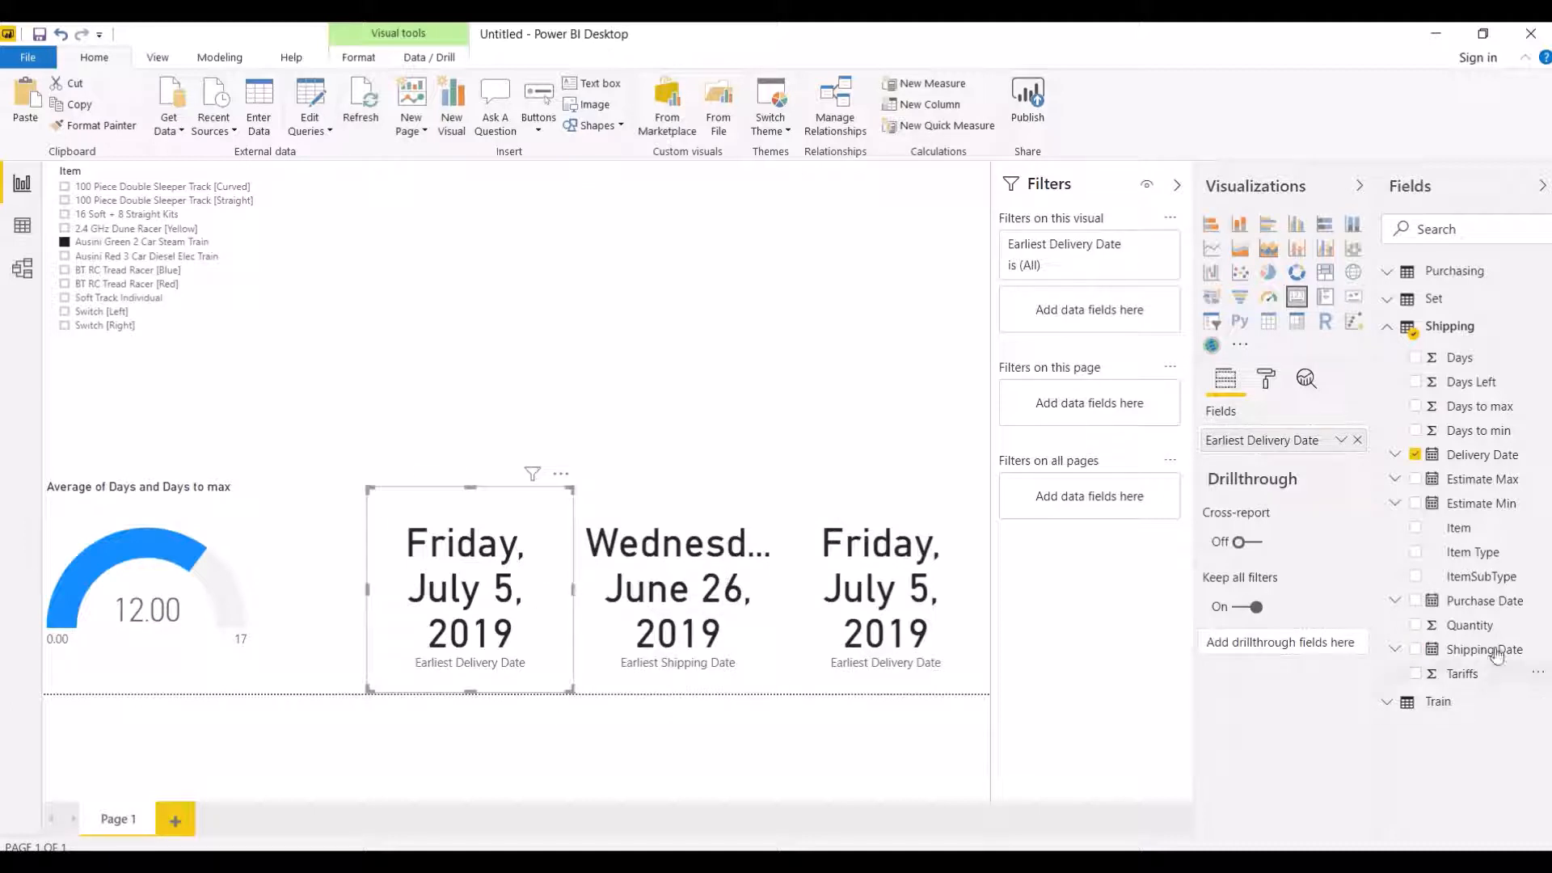
{"action": "left_click_drag", "start_coordinate": [1489, 605], "coordinate": [1288, 451]}
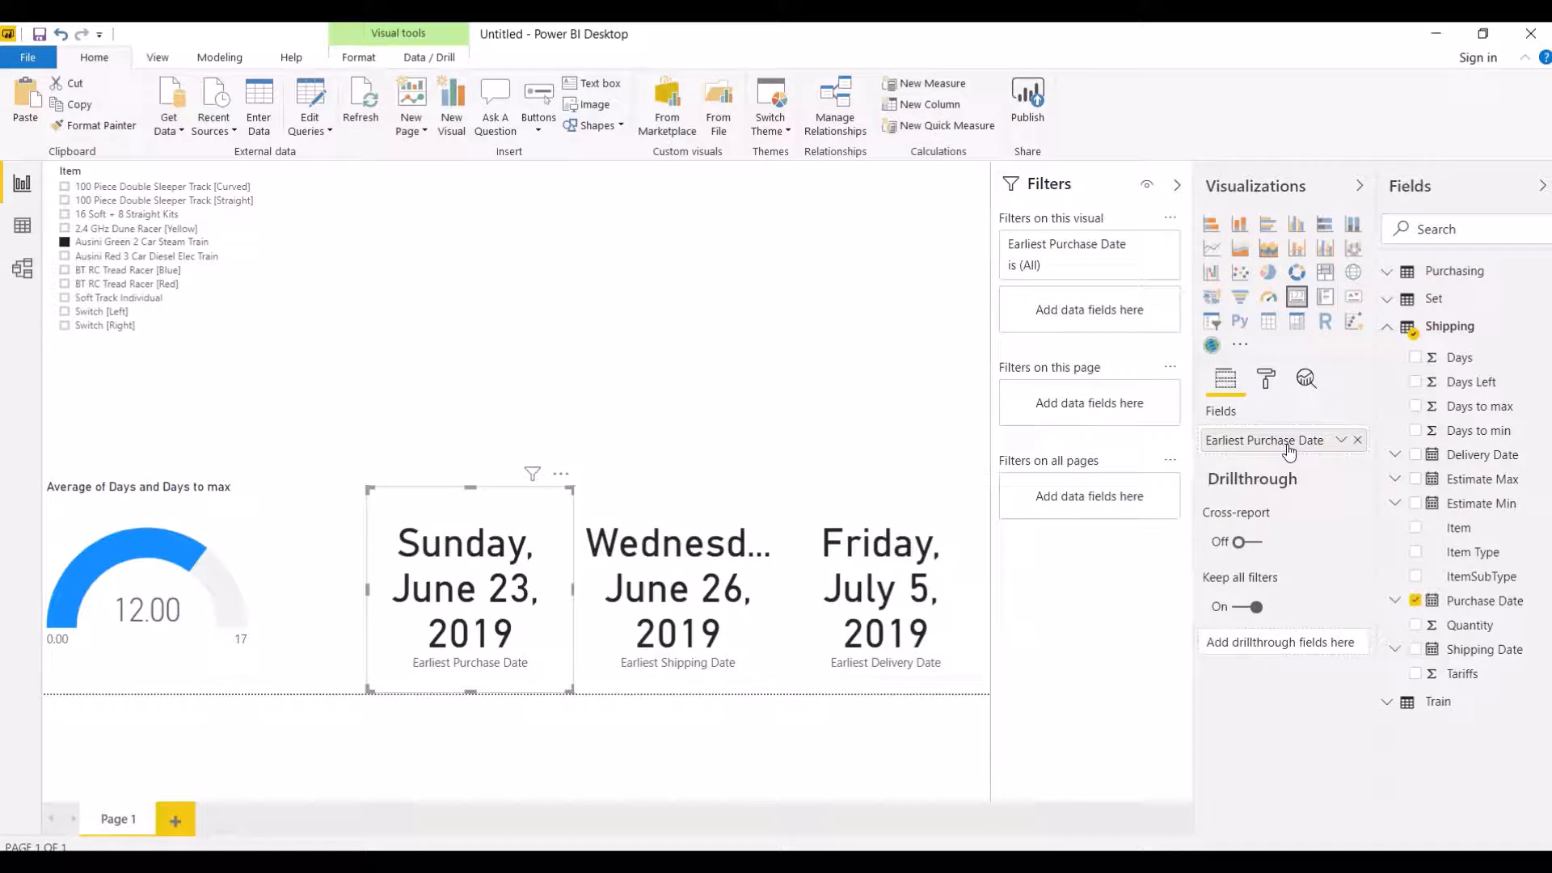
{"action": "left_click", "coordinate": [816, 437]}
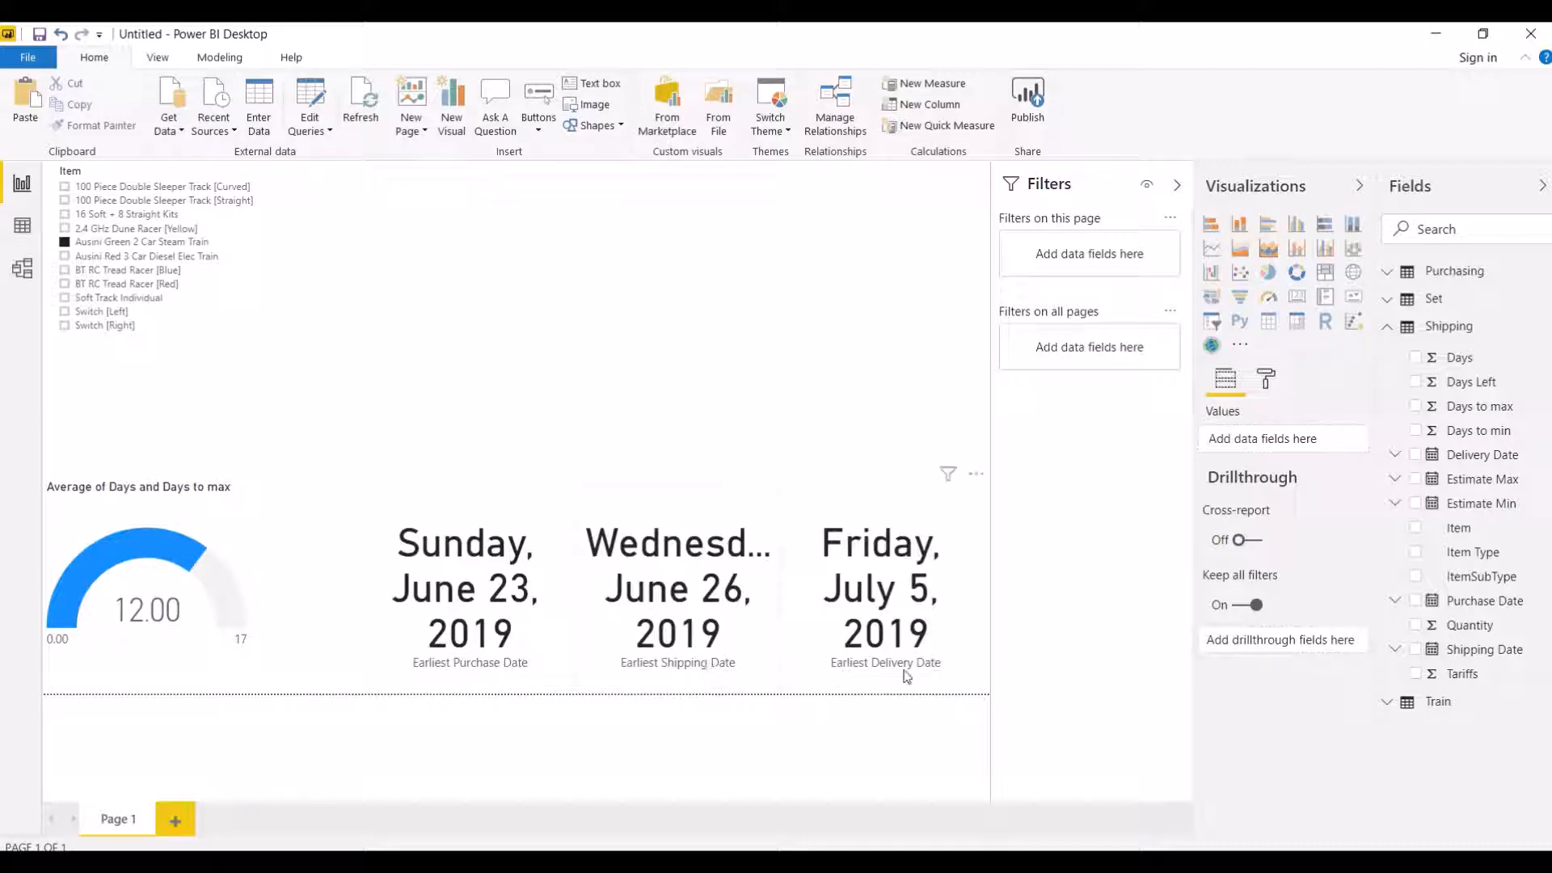
Step: Check how the gauge and date cards respond to different items in the Item slicer, ending with no item selected
{"action": "left_click", "coordinate": [131, 283]}
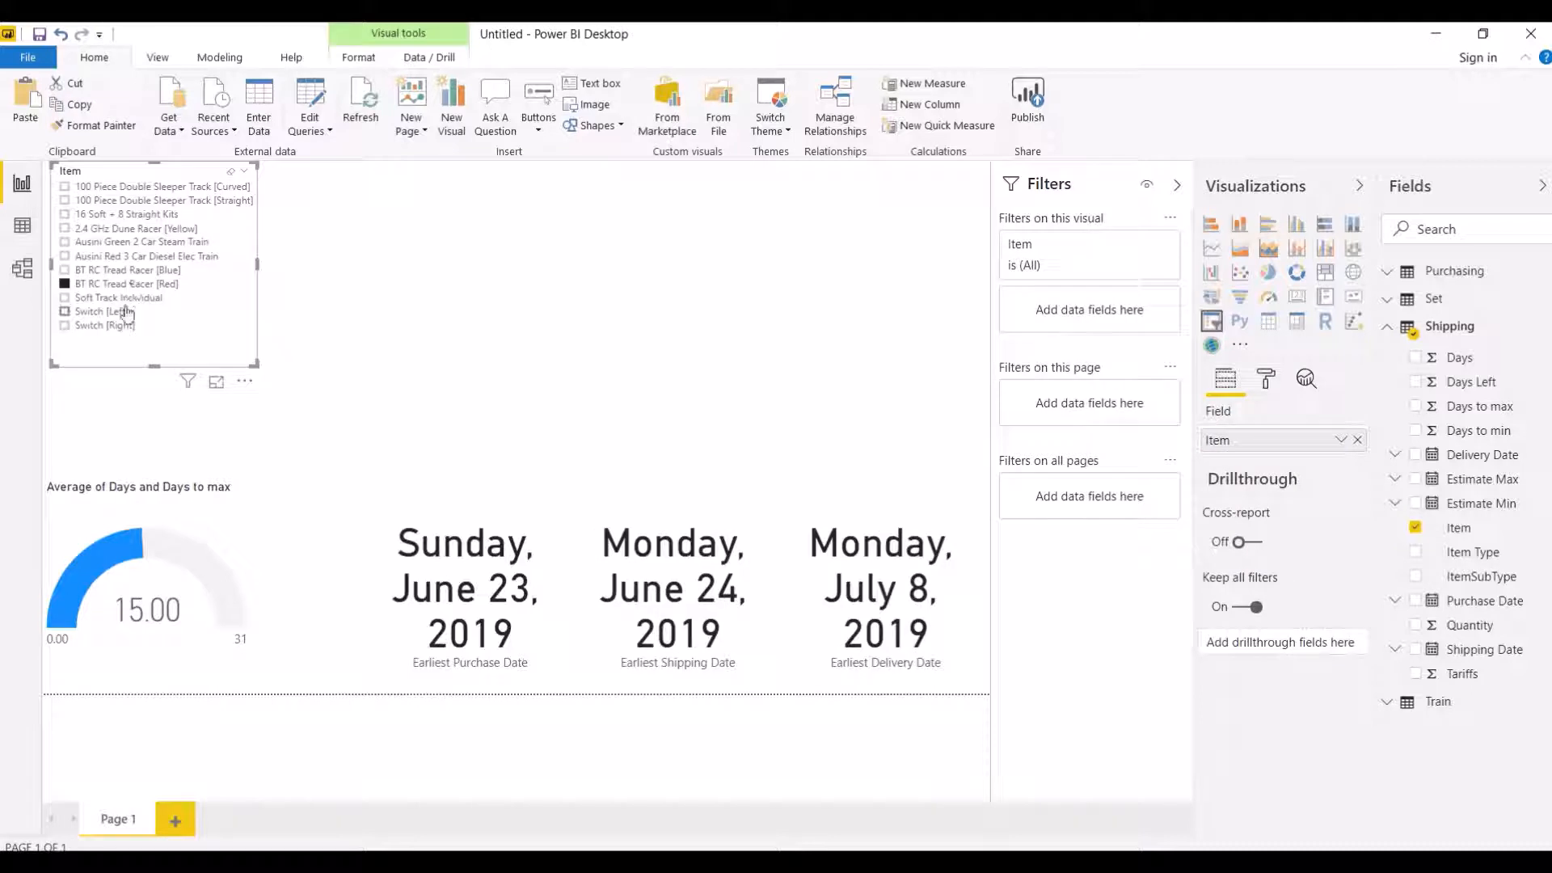
{"action": "left_click", "coordinate": [126, 312]}
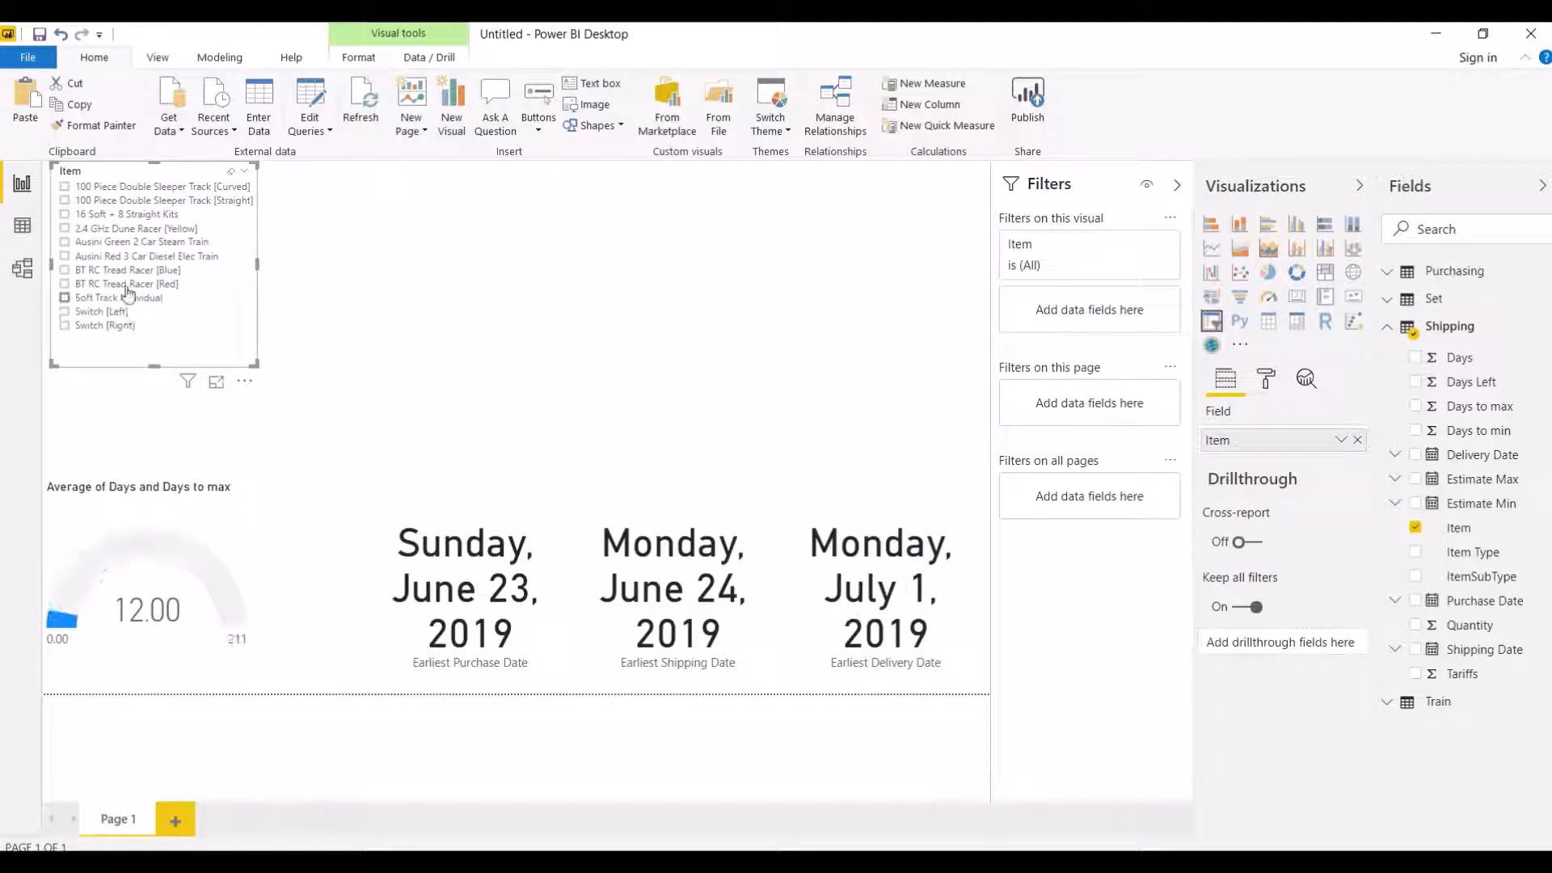
{"action": "left_click", "coordinate": [130, 270]}
{"action": "left_click", "coordinate": [138, 243]}
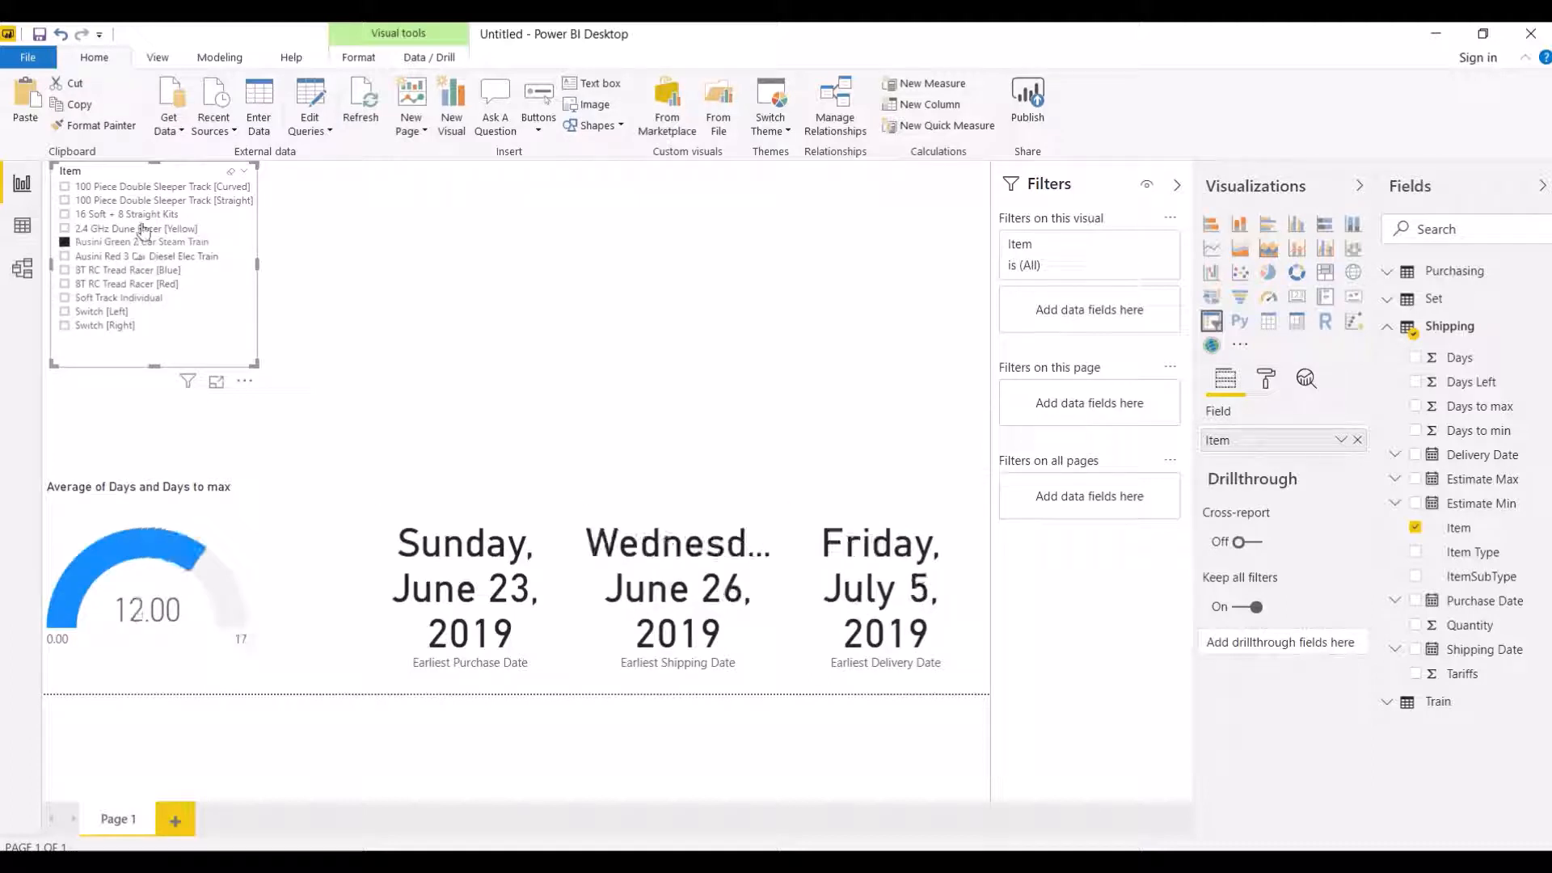
{"action": "left_click", "coordinate": [146, 215]}
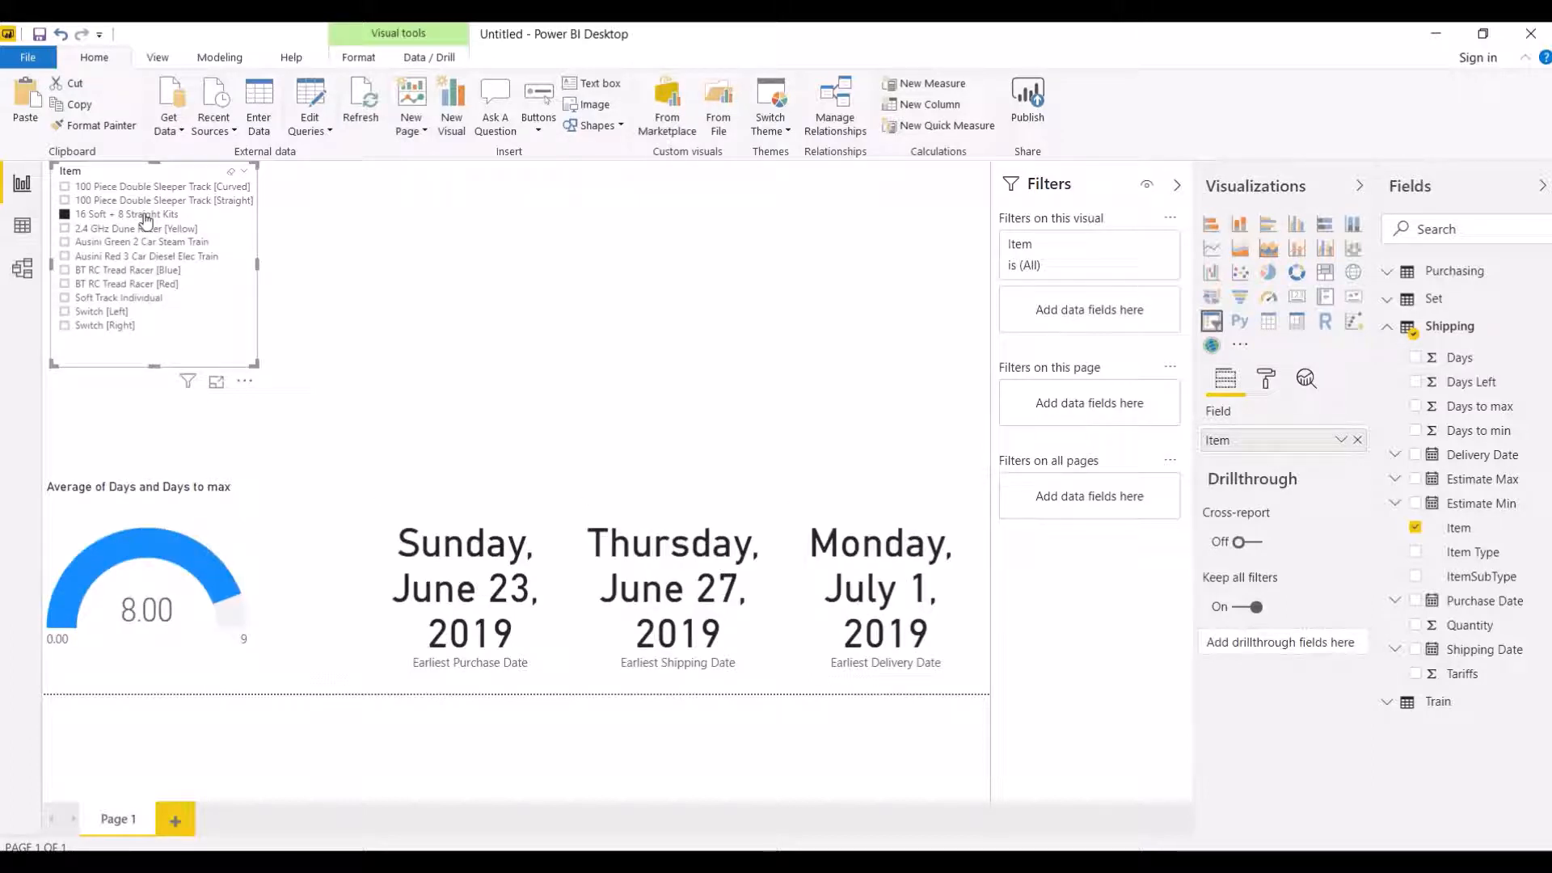
{"action": "left_click", "coordinate": [144, 229]}
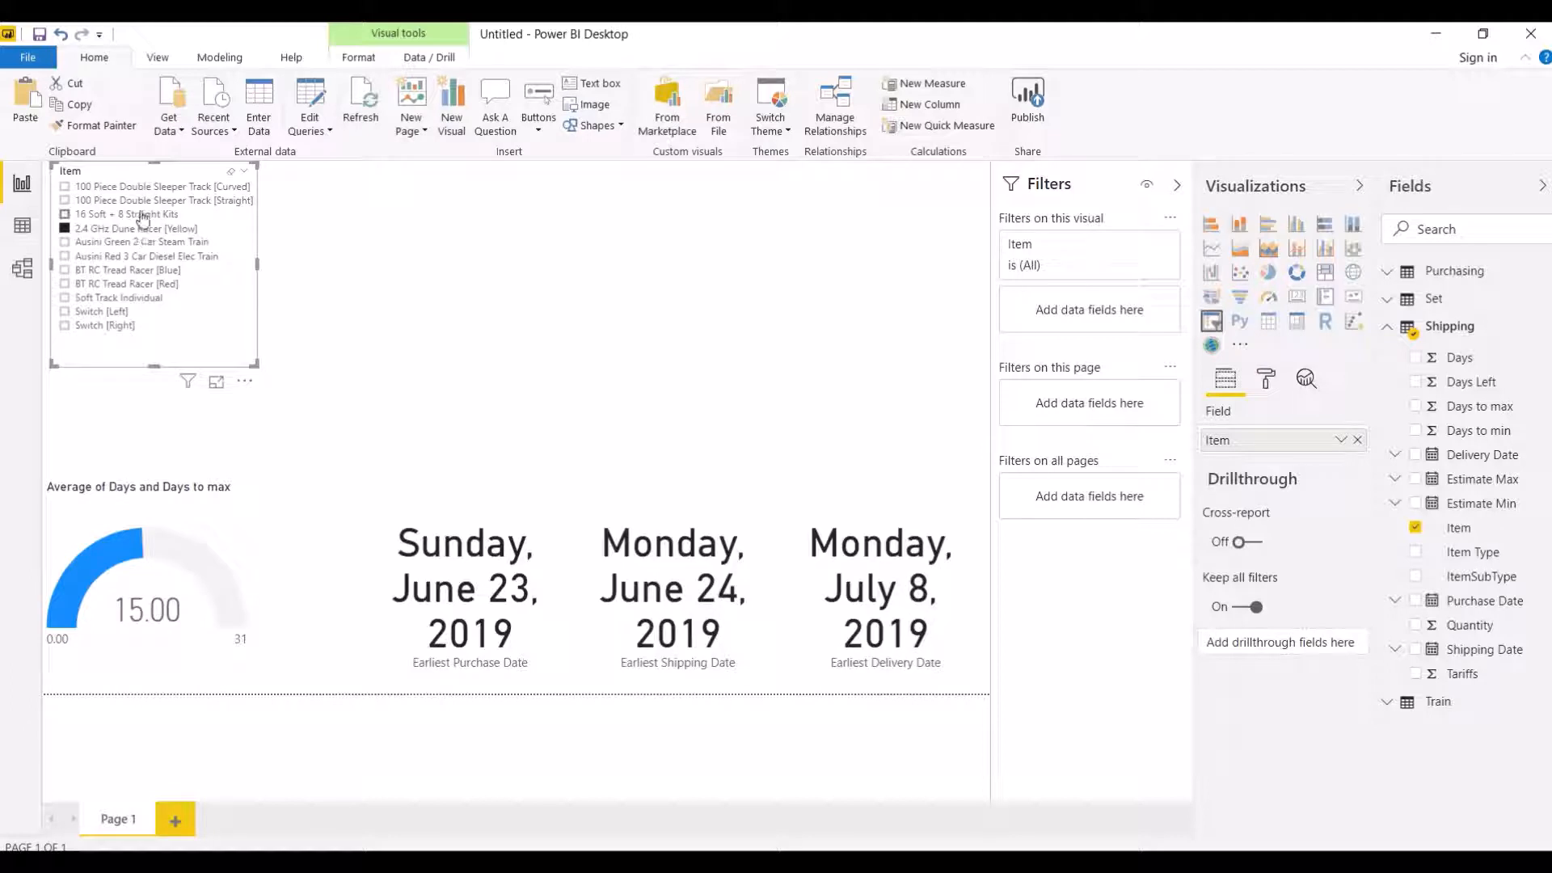
{"action": "left_click", "coordinate": [143, 214]}
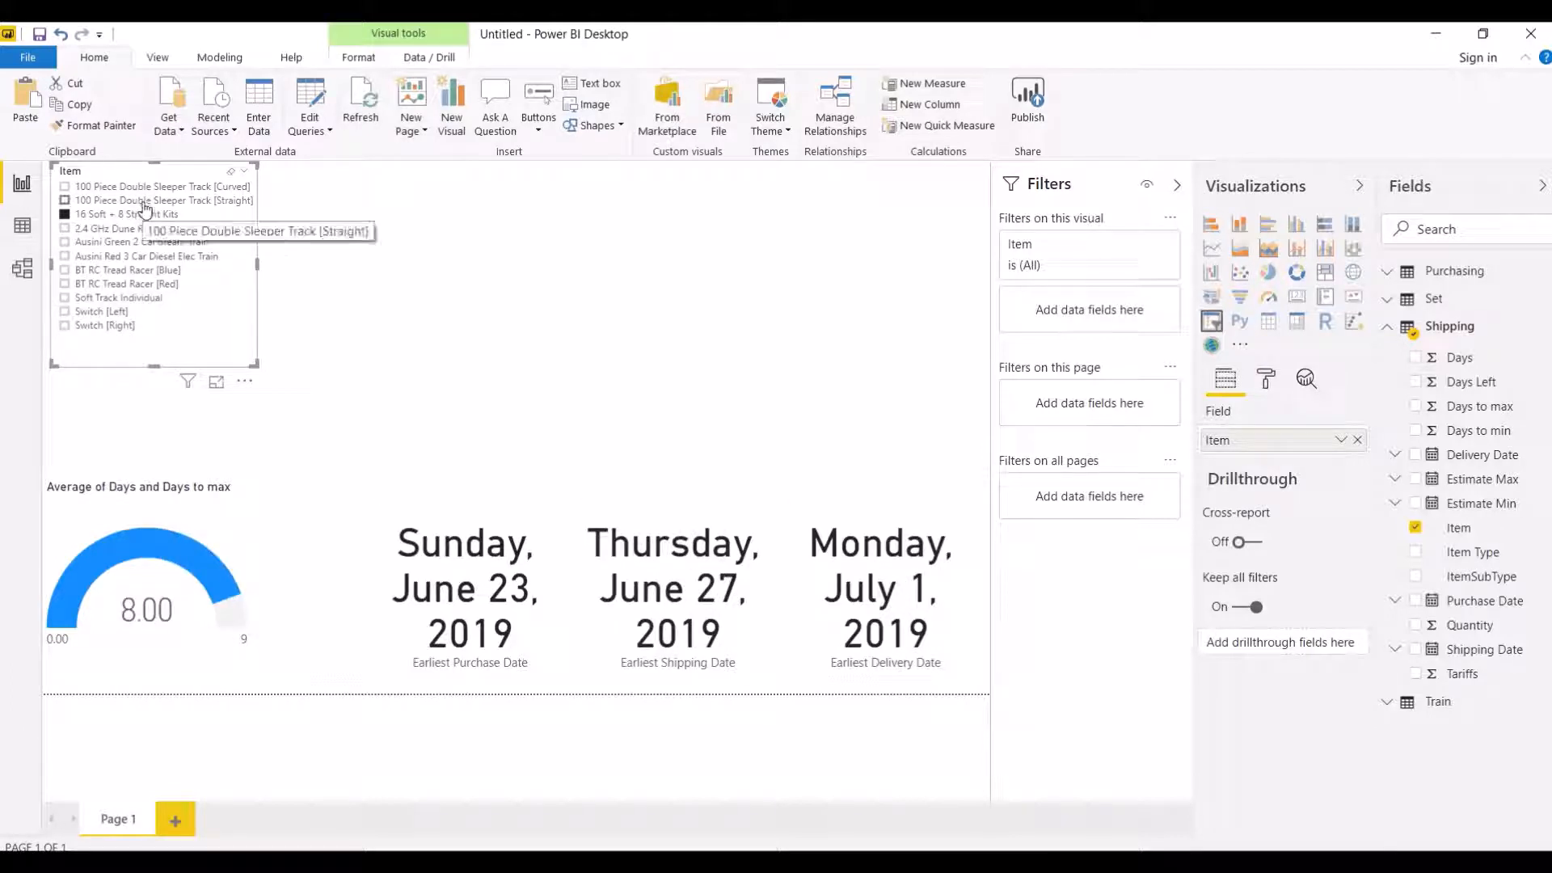
{"action": "left_click", "coordinate": [143, 202]}
{"action": "left_click", "coordinate": [143, 203]}
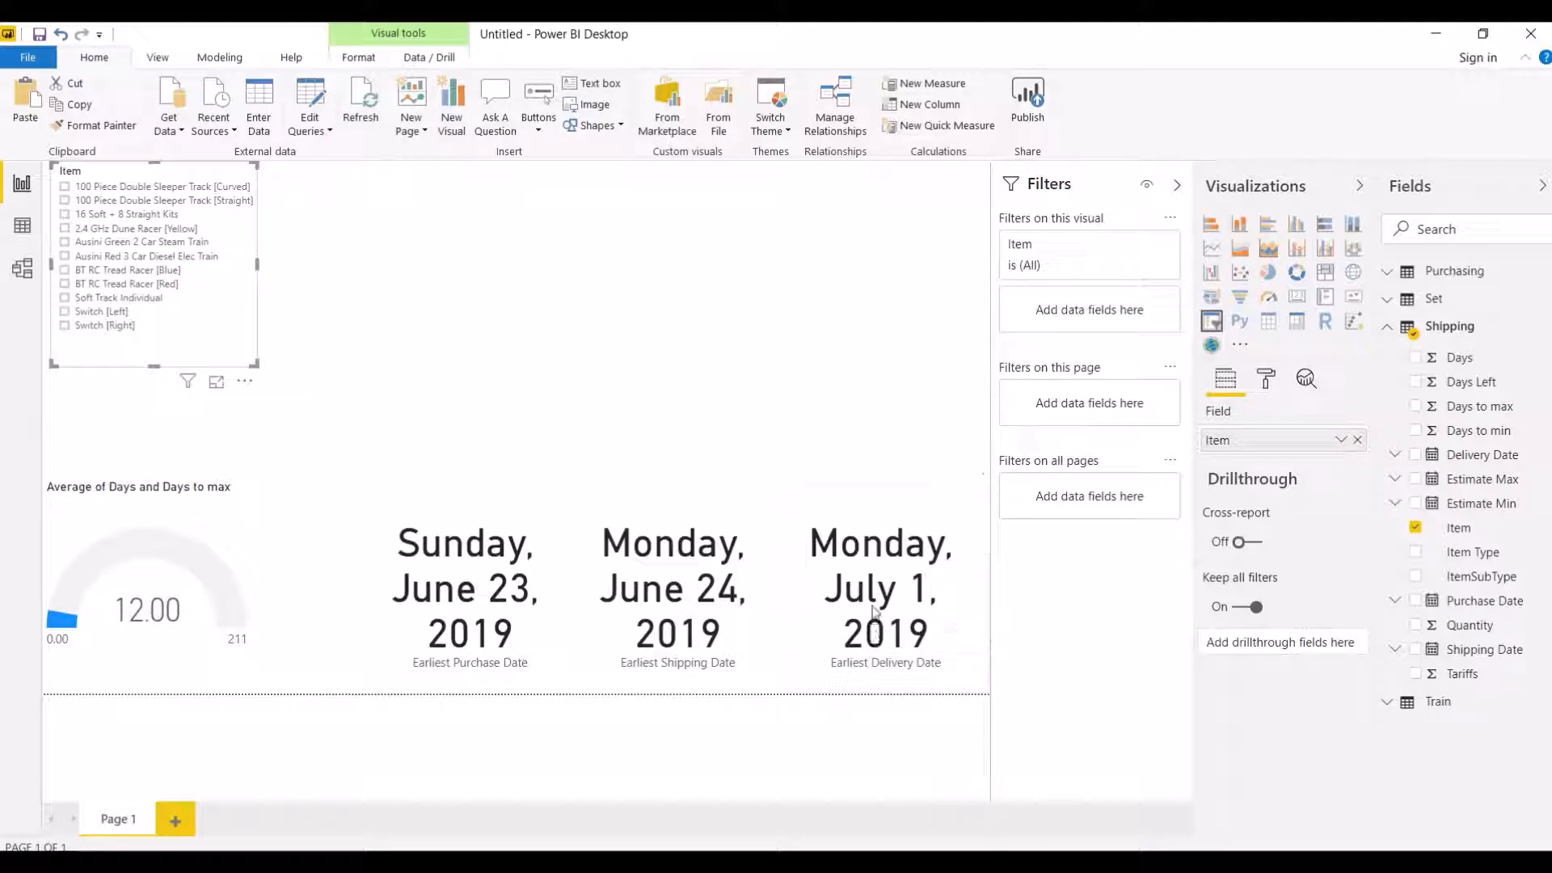
Step: Try summarizing the Purchase Date card by Latest and return it to Earliest
{"action": "left_click", "coordinate": [530, 590]}
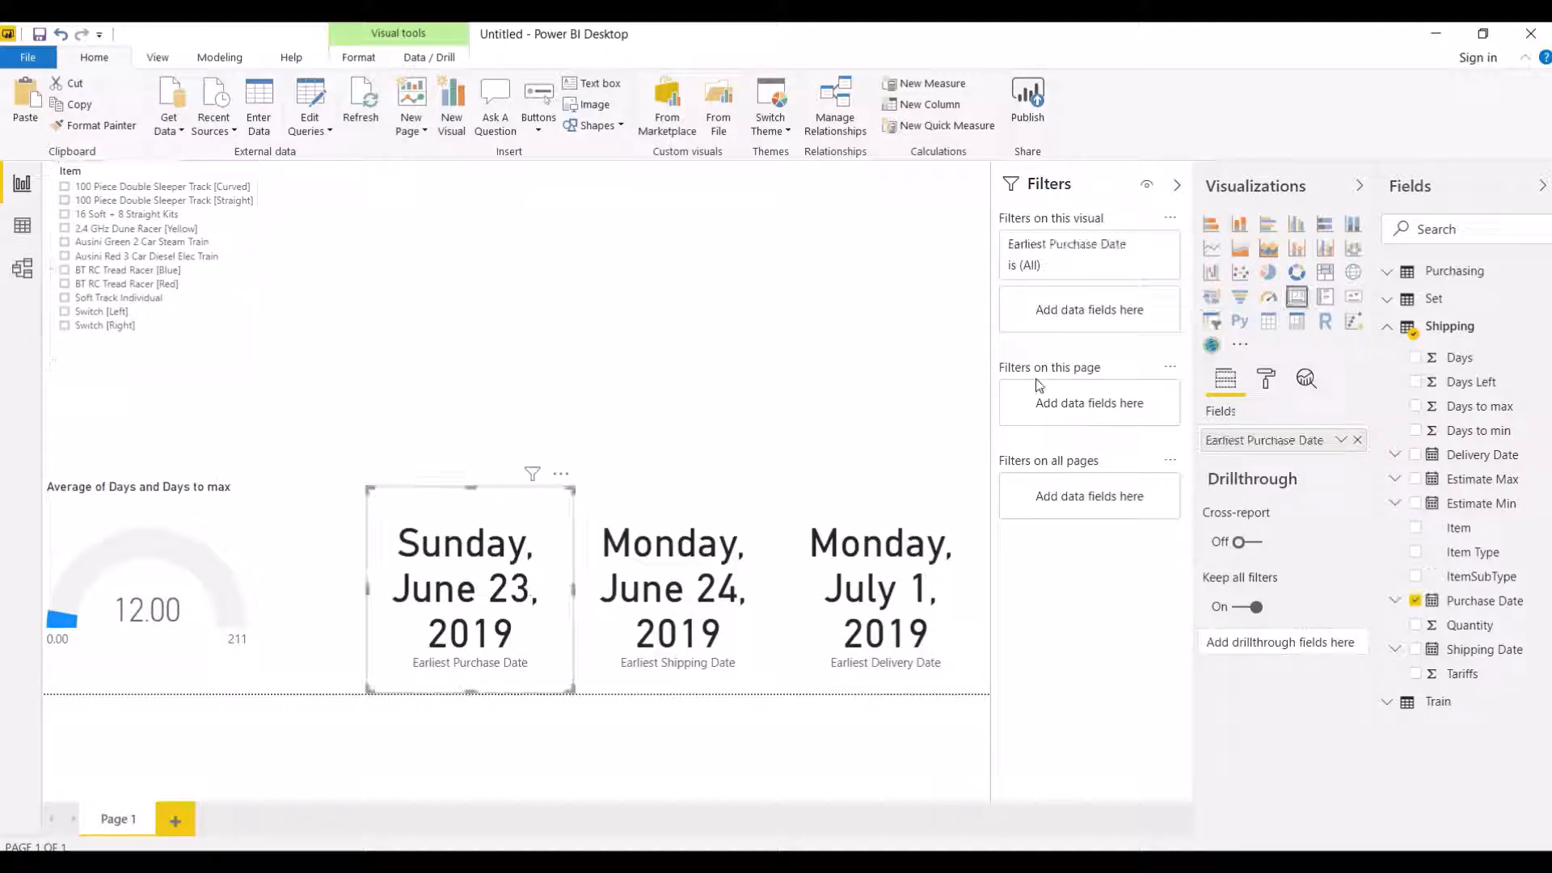
{"action": "left_click", "coordinate": [1129, 254]}
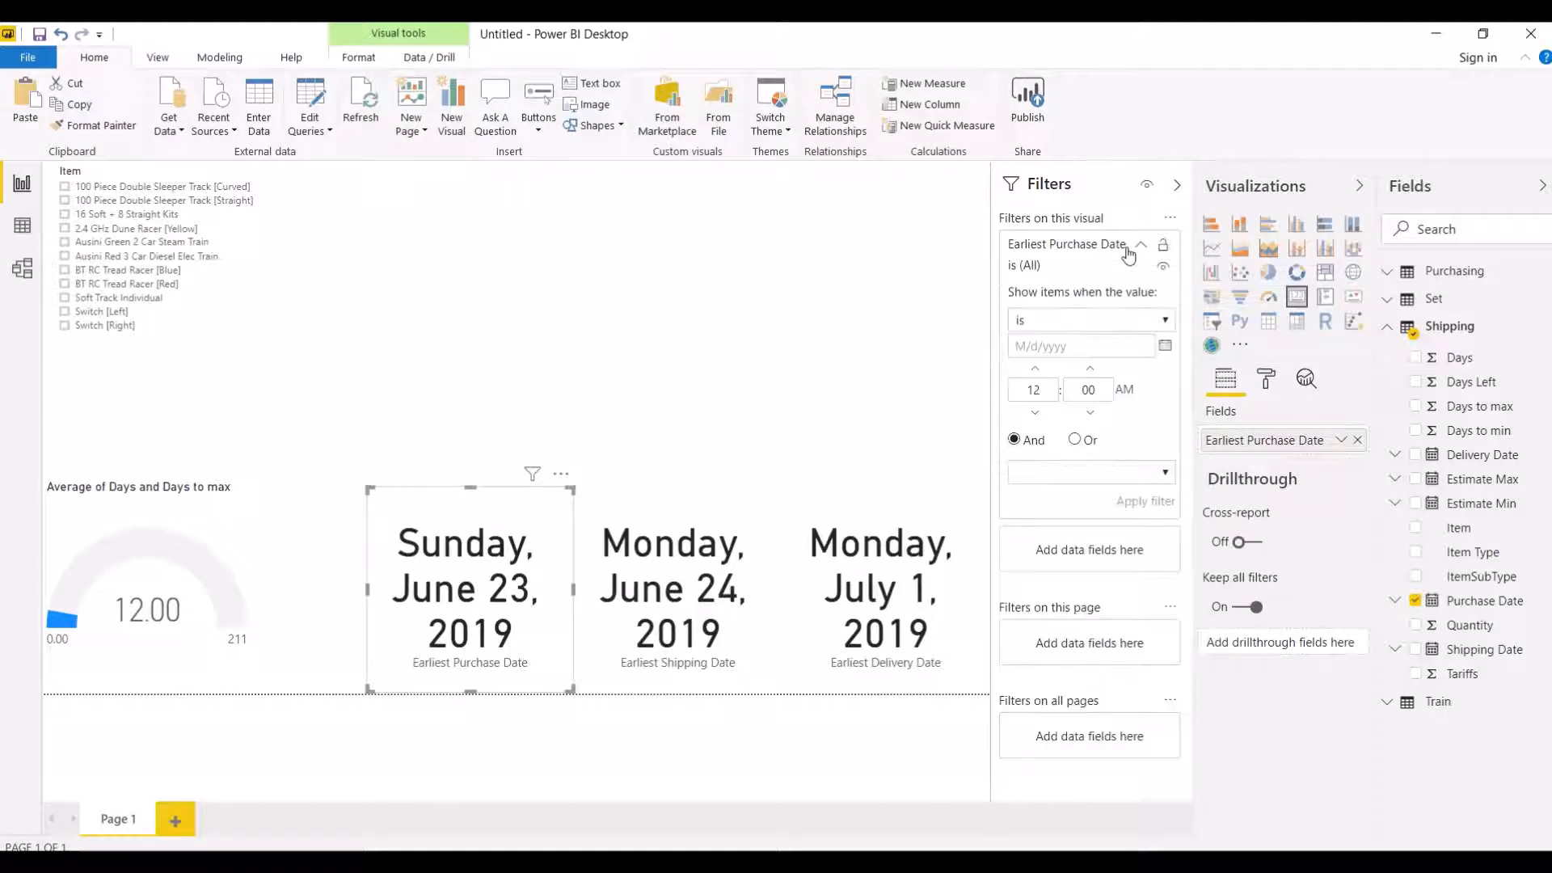
{"action": "left_click", "coordinate": [1141, 245]}
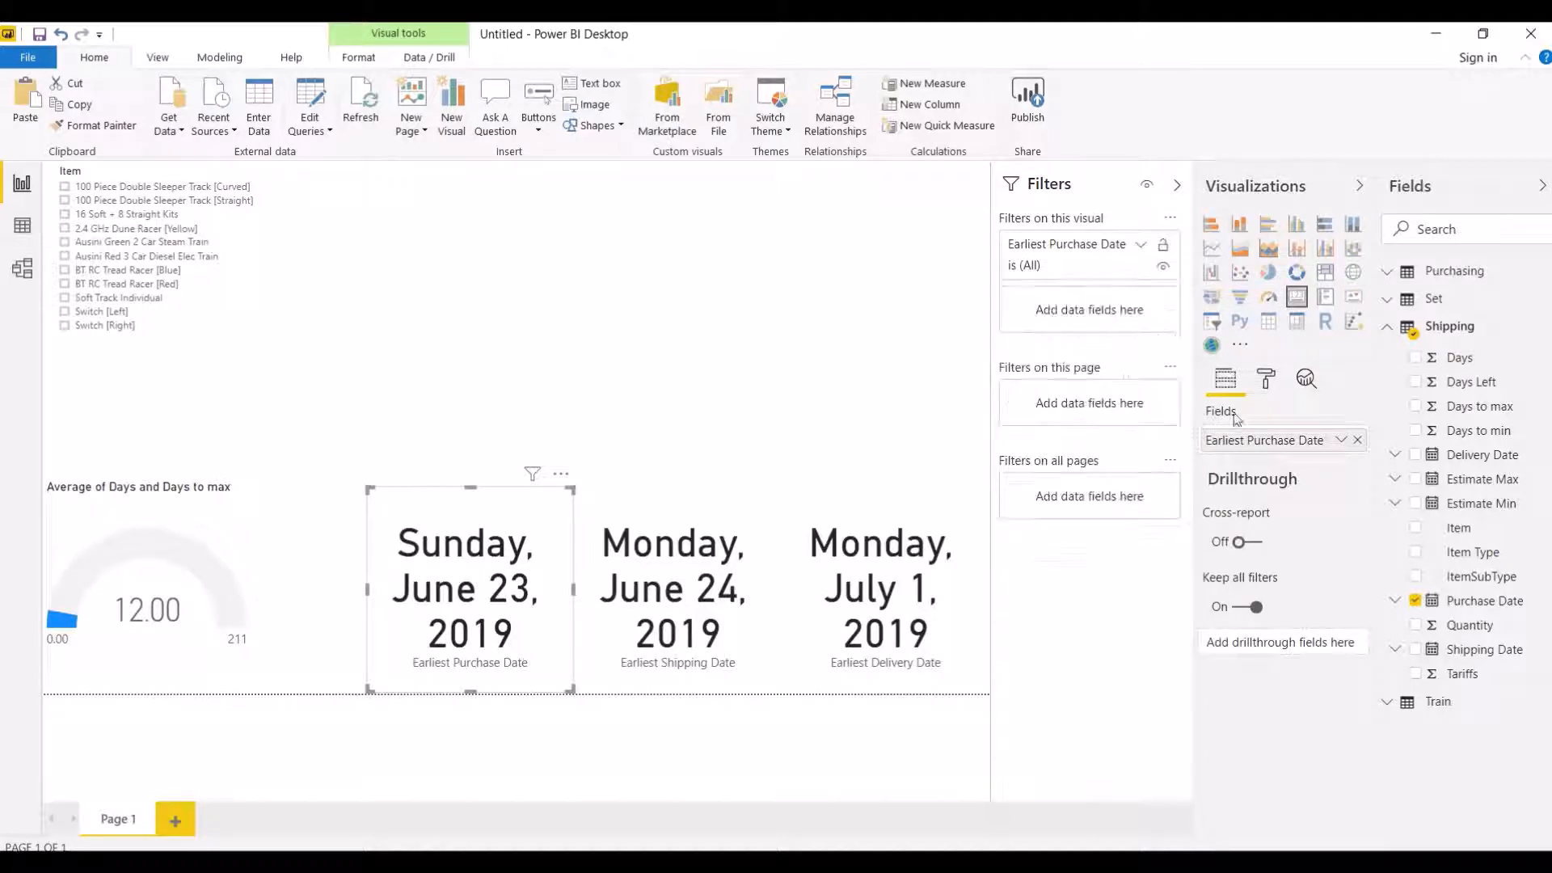
{"action": "left_click", "coordinate": [1342, 445]}
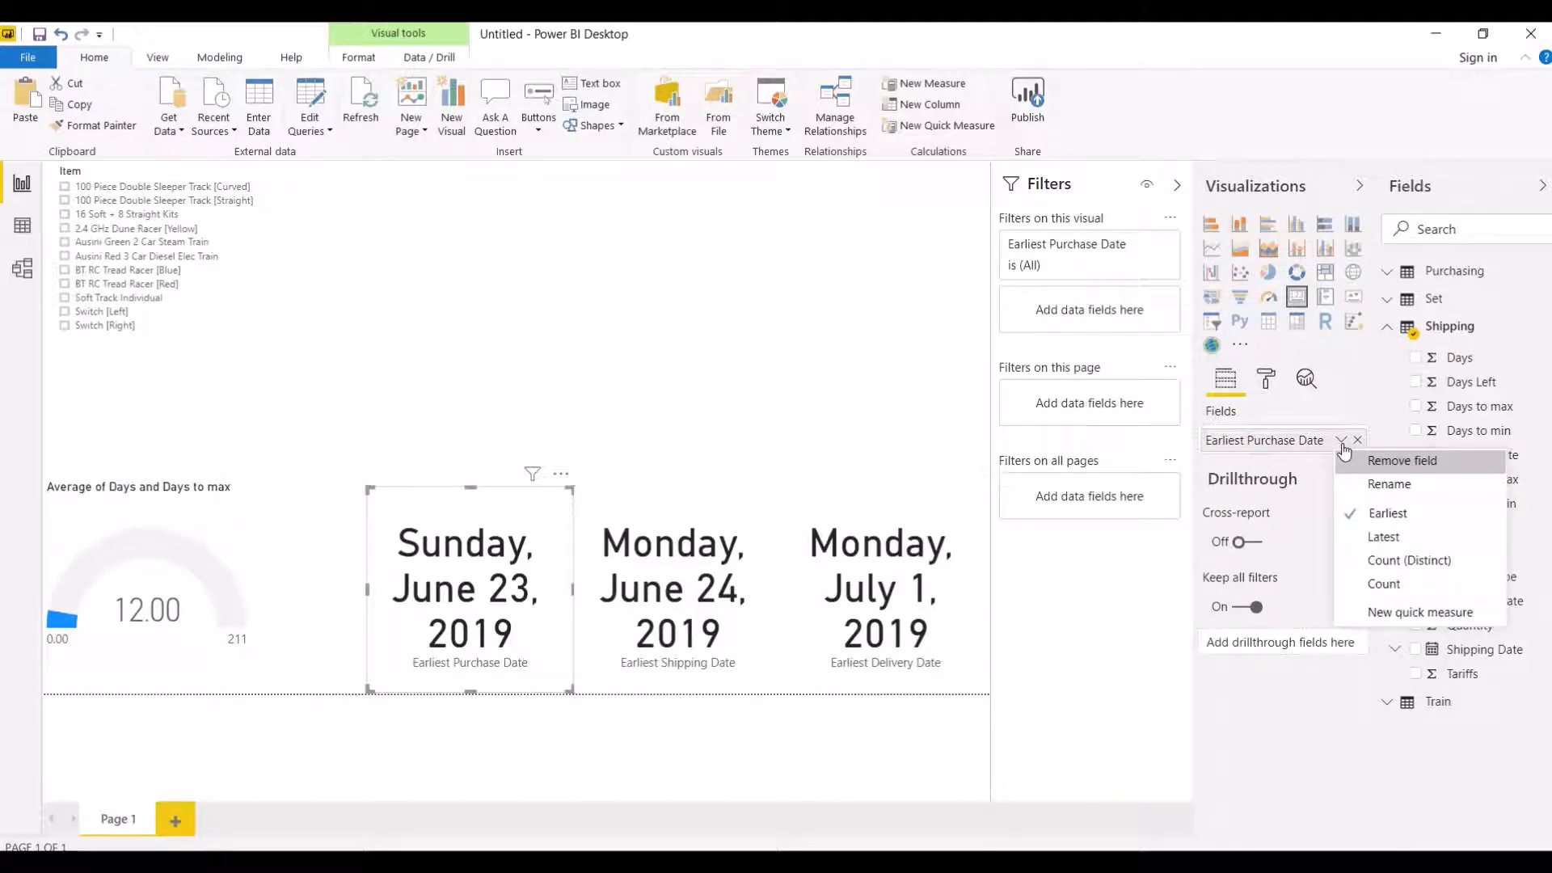
{"action": "left_click", "coordinate": [1378, 538]}
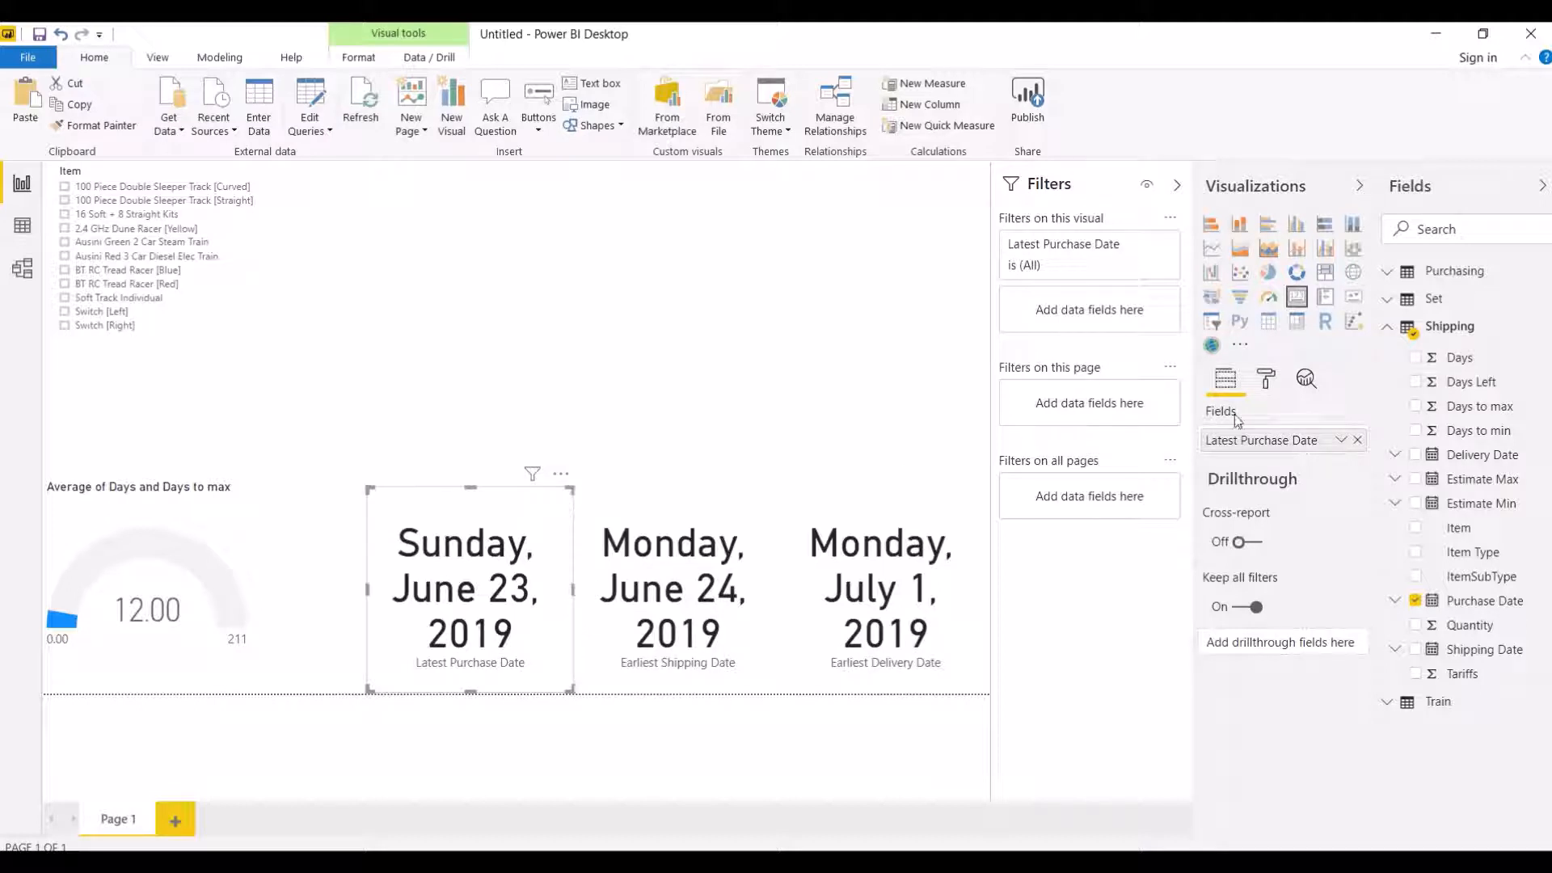
{"action": "left_click", "coordinate": [1341, 441]}
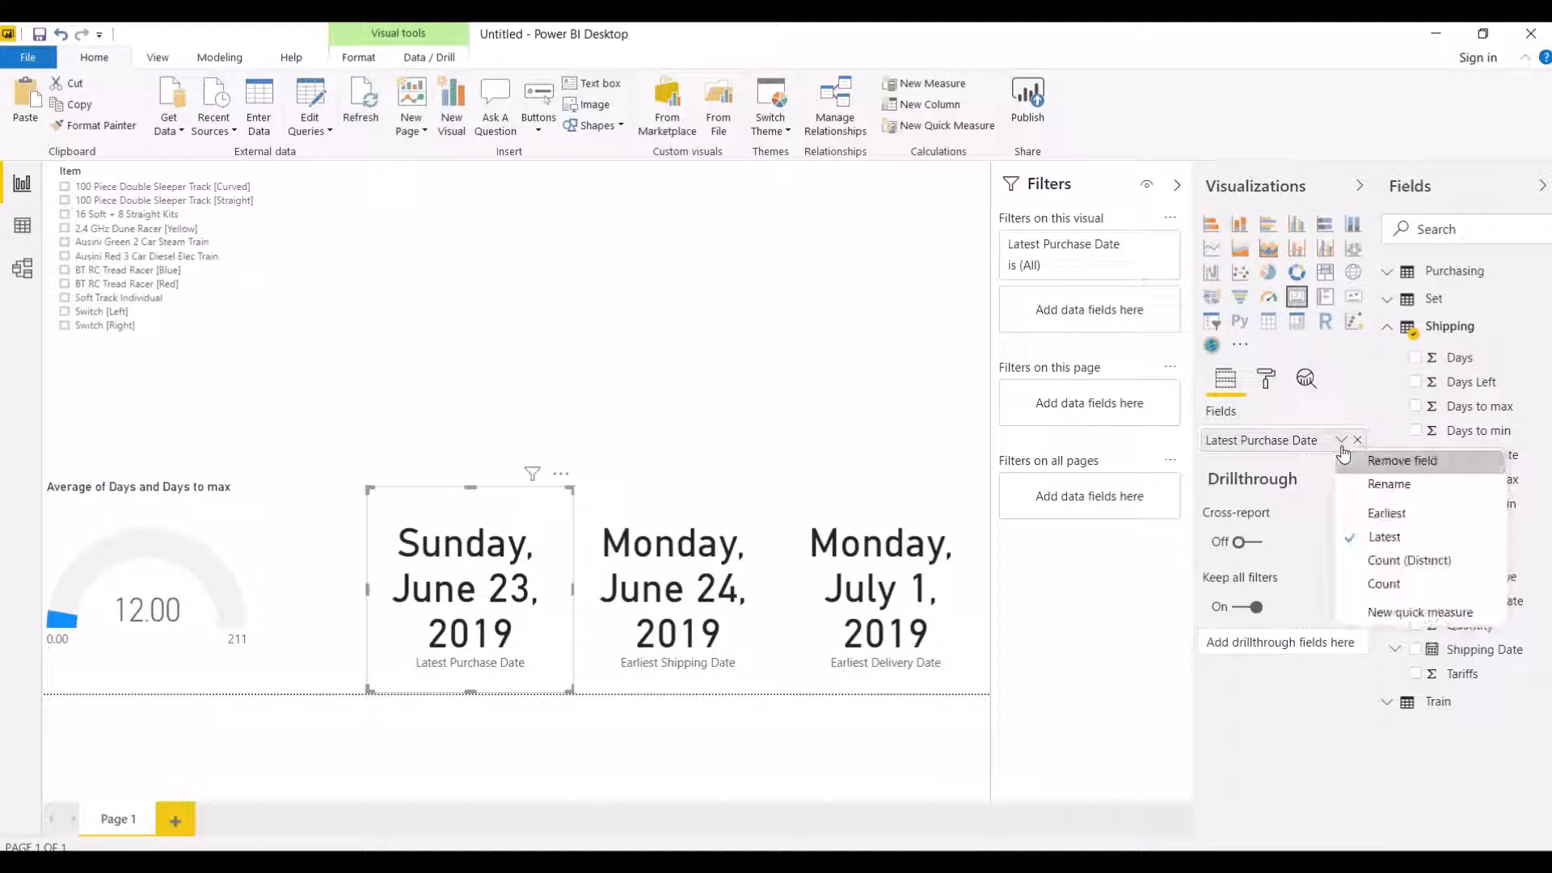
{"action": "left_click", "coordinate": [1366, 514]}
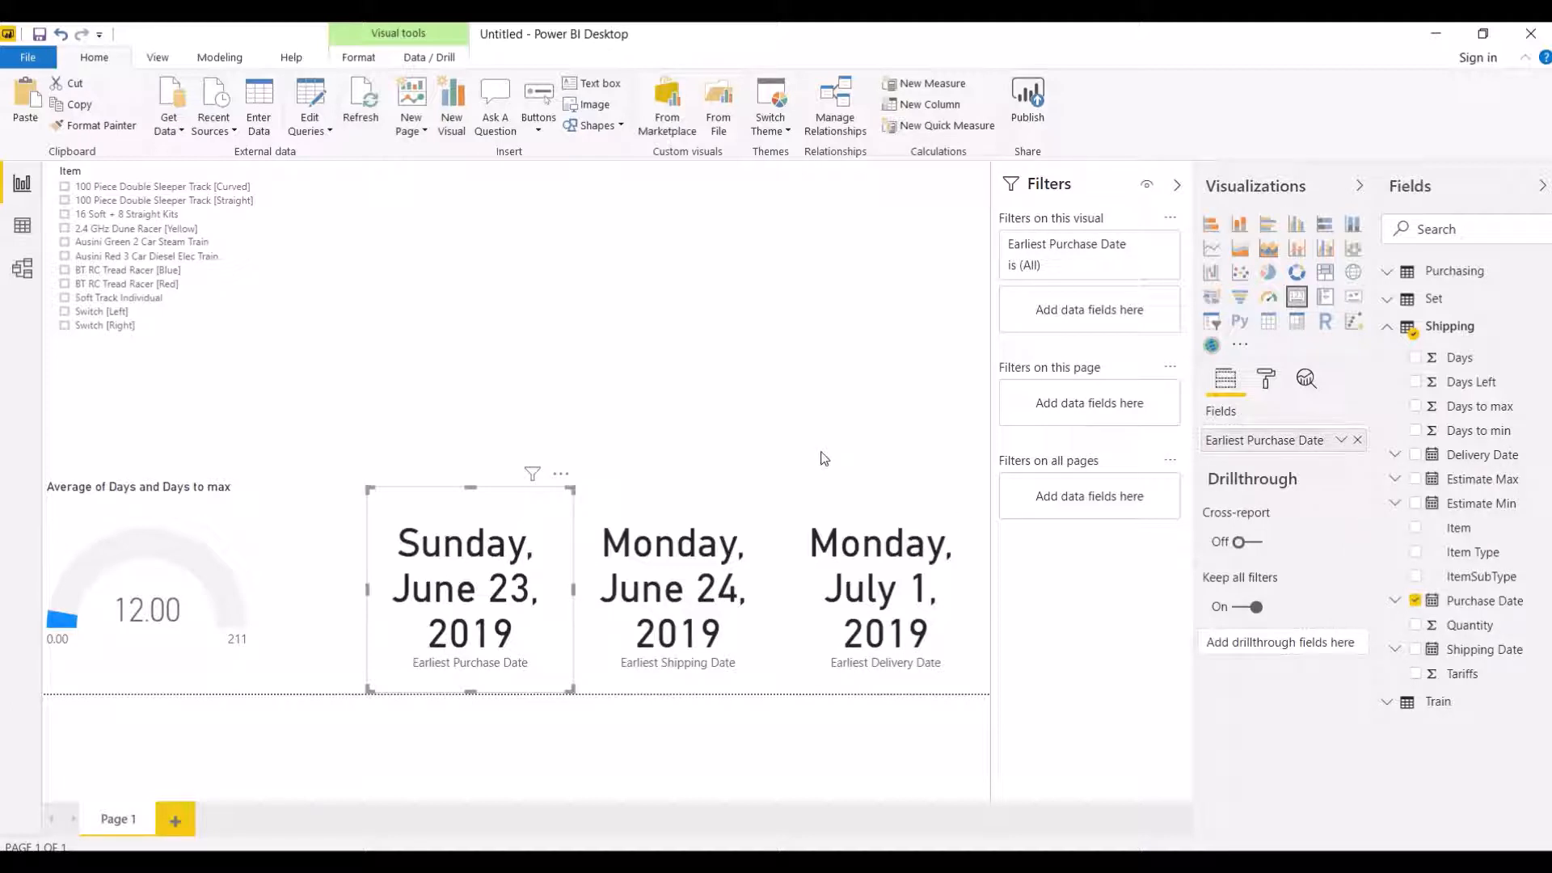
Step: Add an empty card visual and place it in the upper-right corner of the report page
{"action": "left_click", "coordinate": [877, 219]}
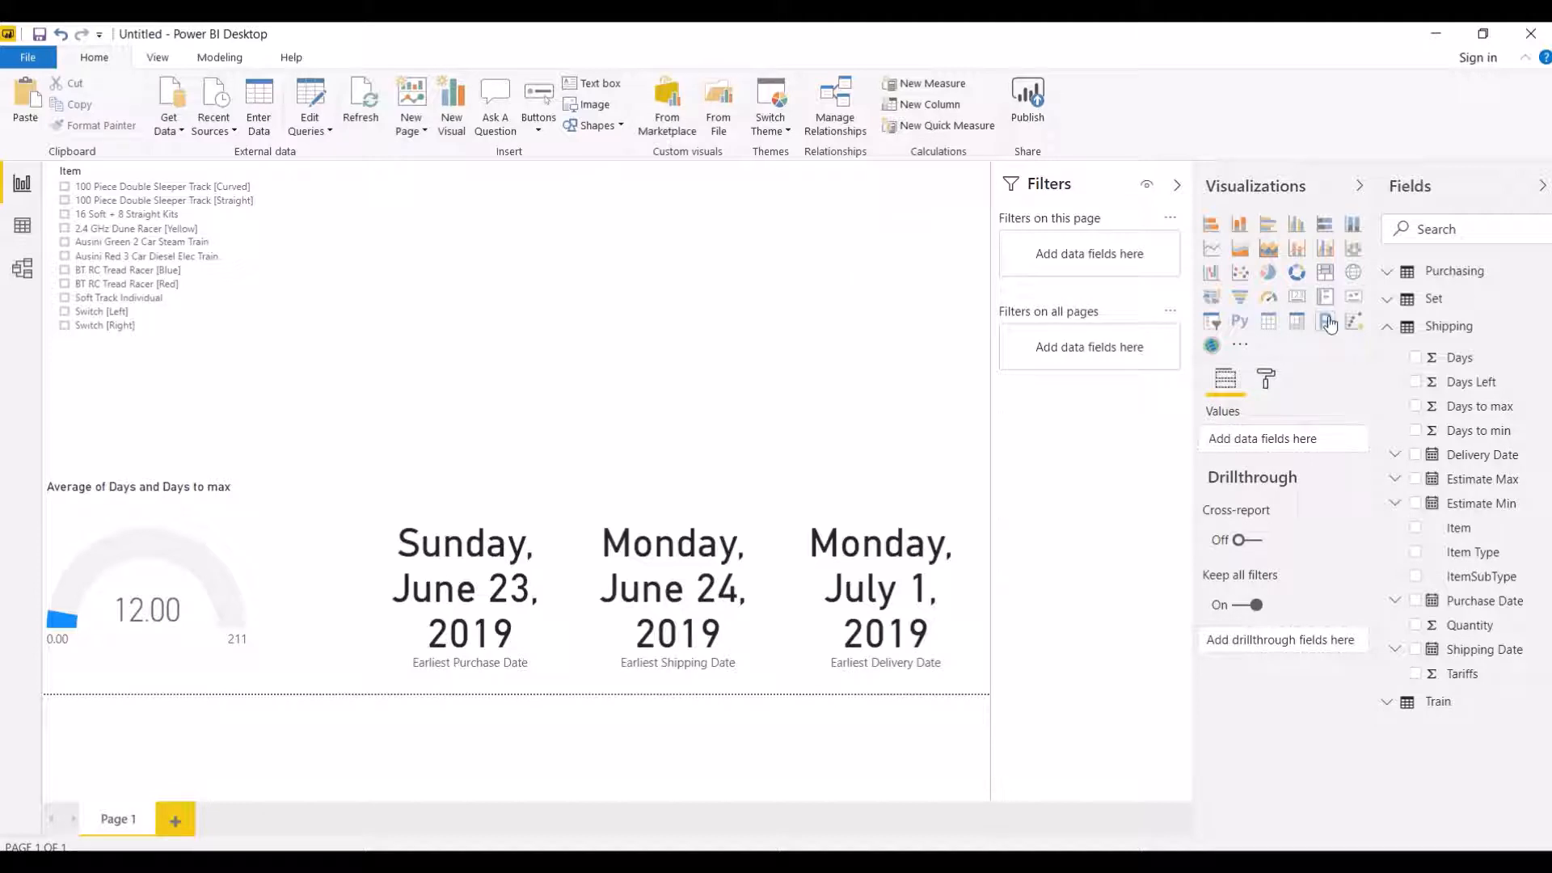
{"action": "left_click", "coordinate": [1297, 296]}
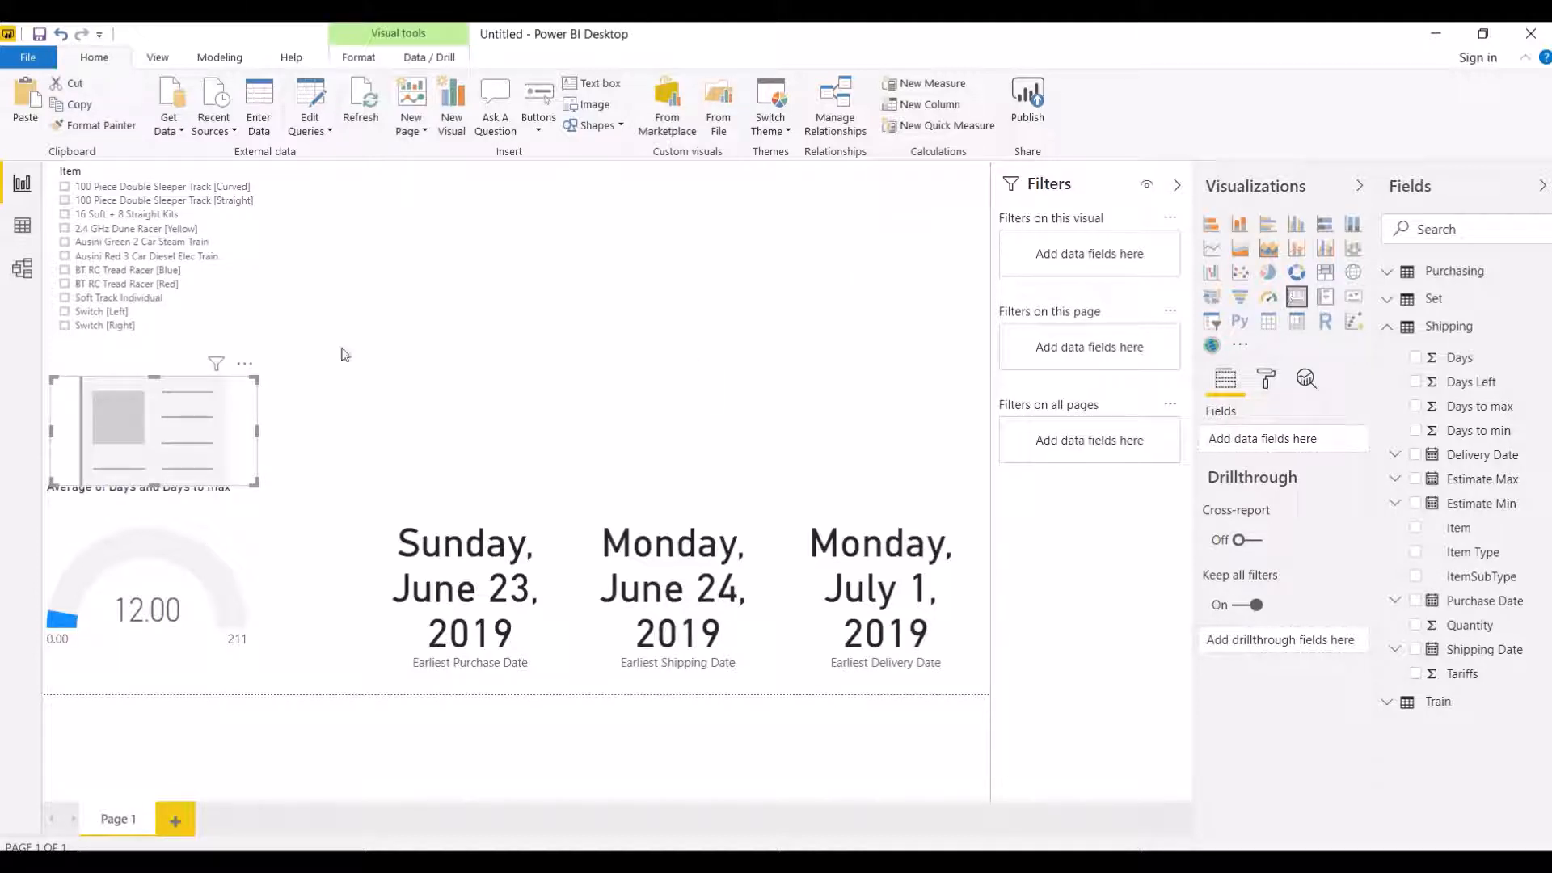
{"action": "left_click_drag", "start_coordinate": [222, 422], "coordinate": [981, 196]}
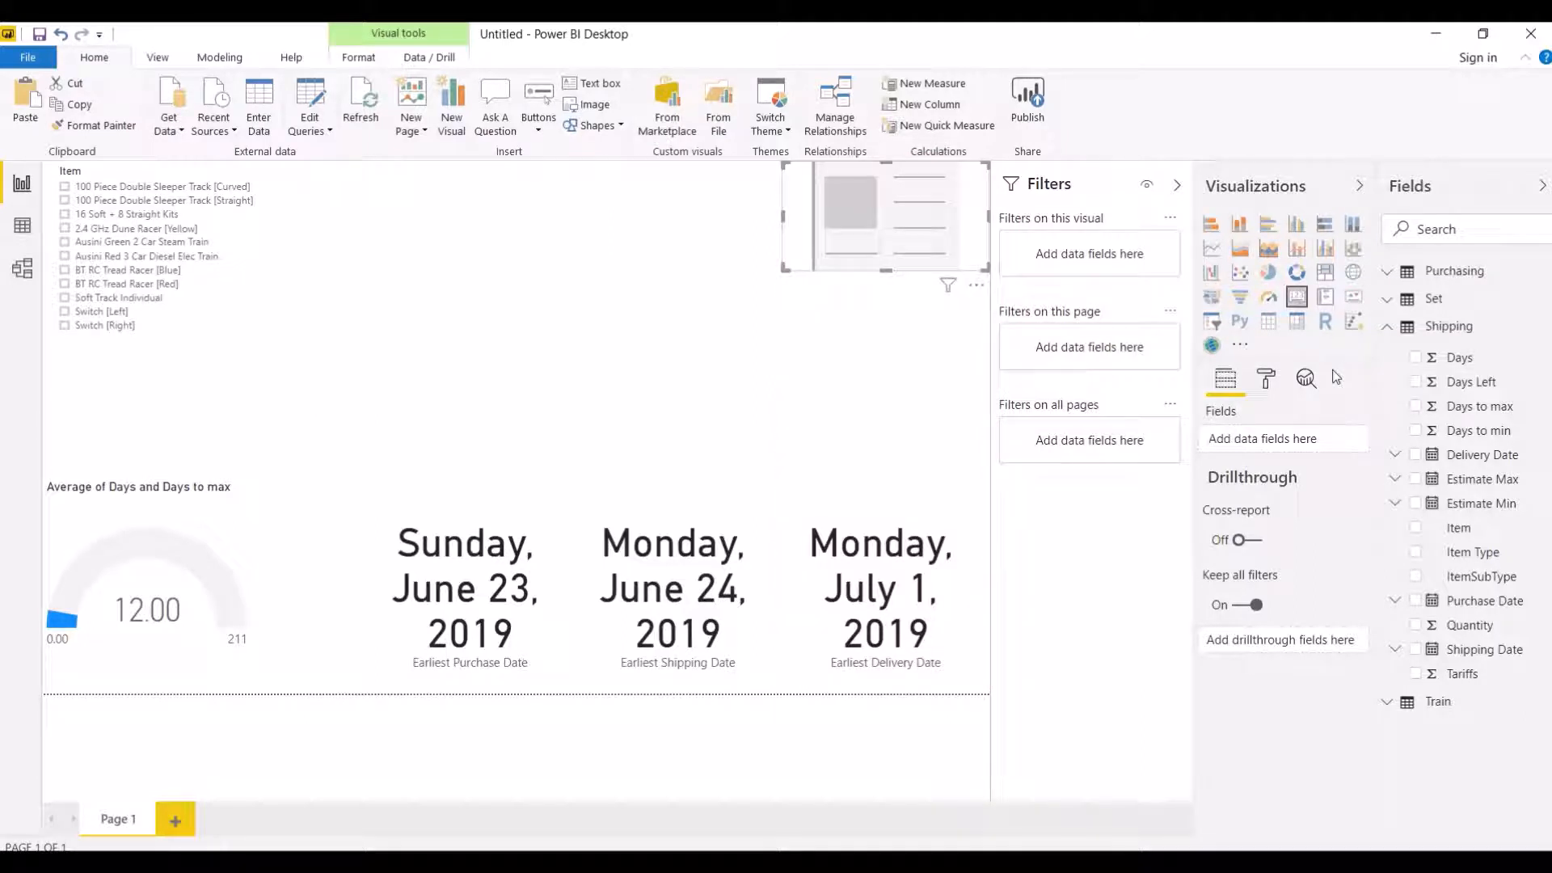
Step: Add the Purchase Date field to the empty card and summarize it by Count
{"action": "left_click", "coordinate": [1416, 602]}
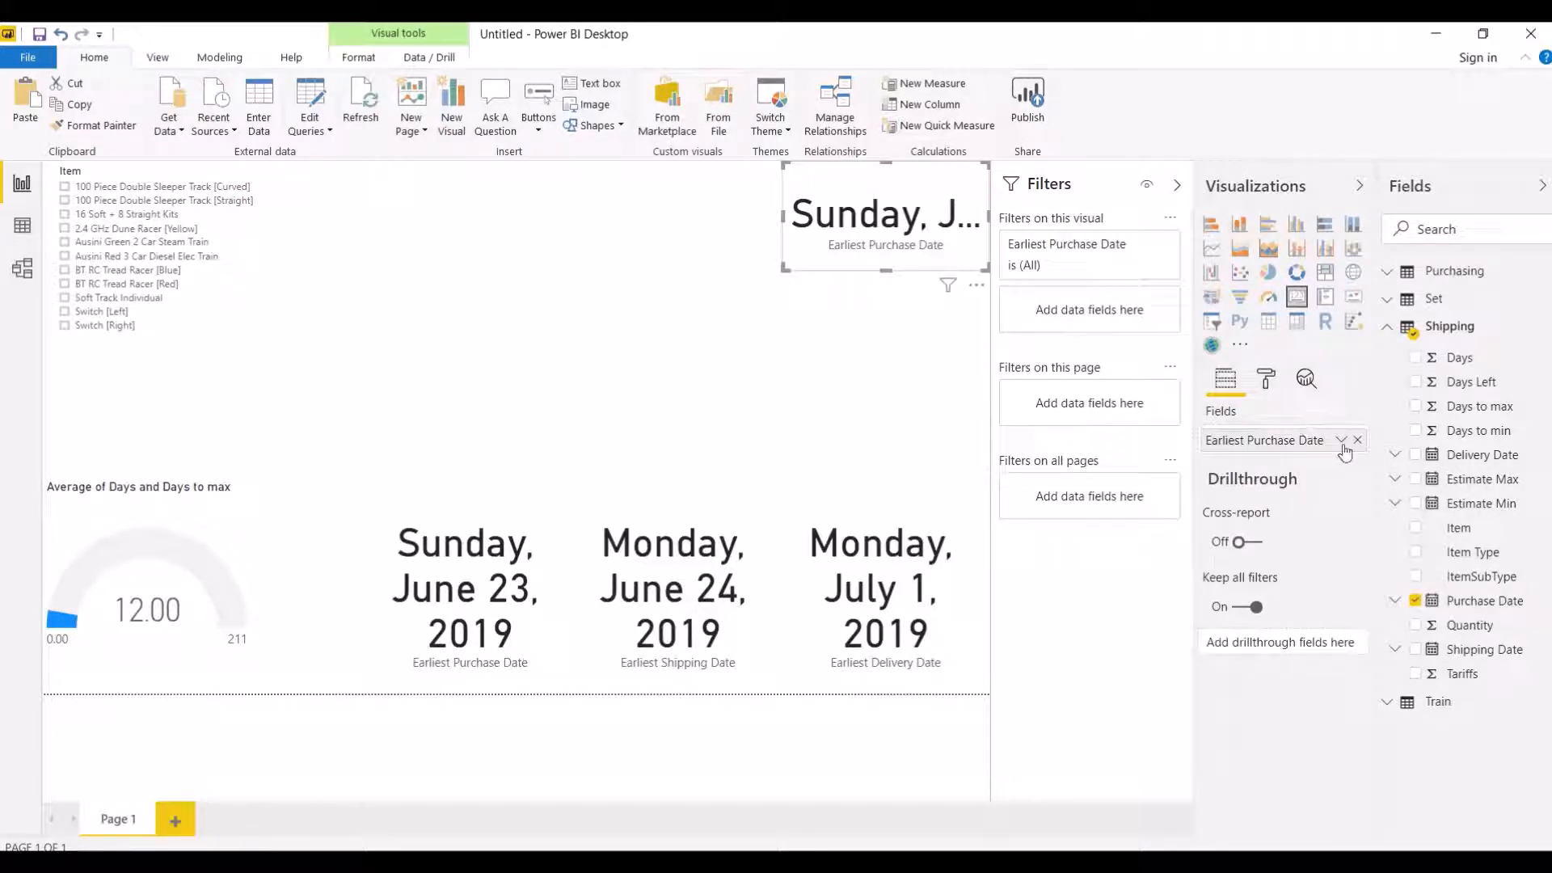
{"action": "left_click", "coordinate": [1341, 441]}
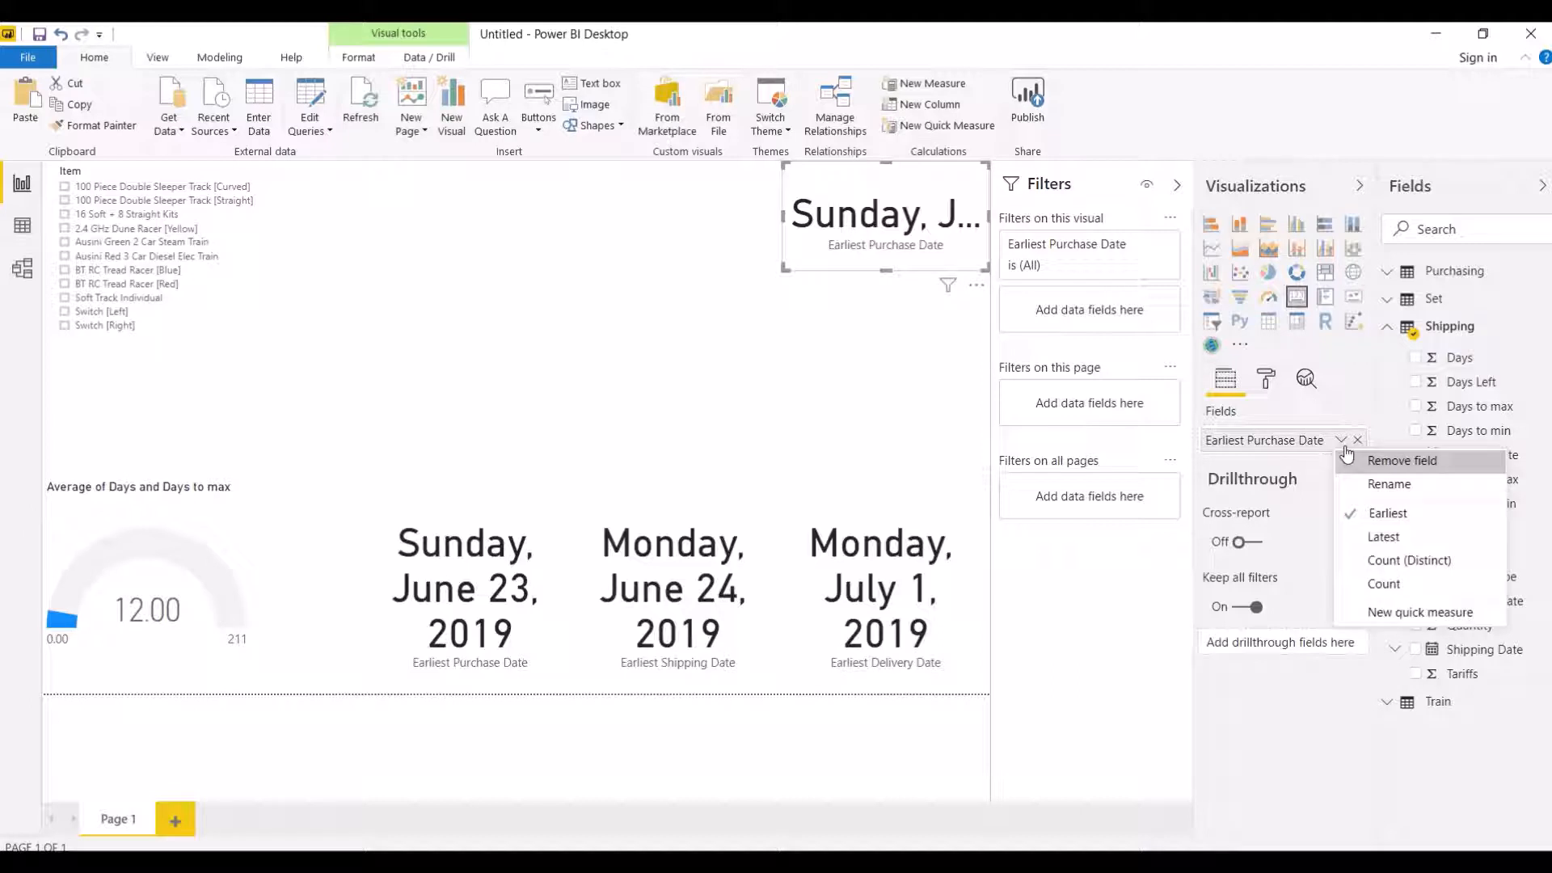
{"action": "left_click", "coordinate": [1369, 584]}
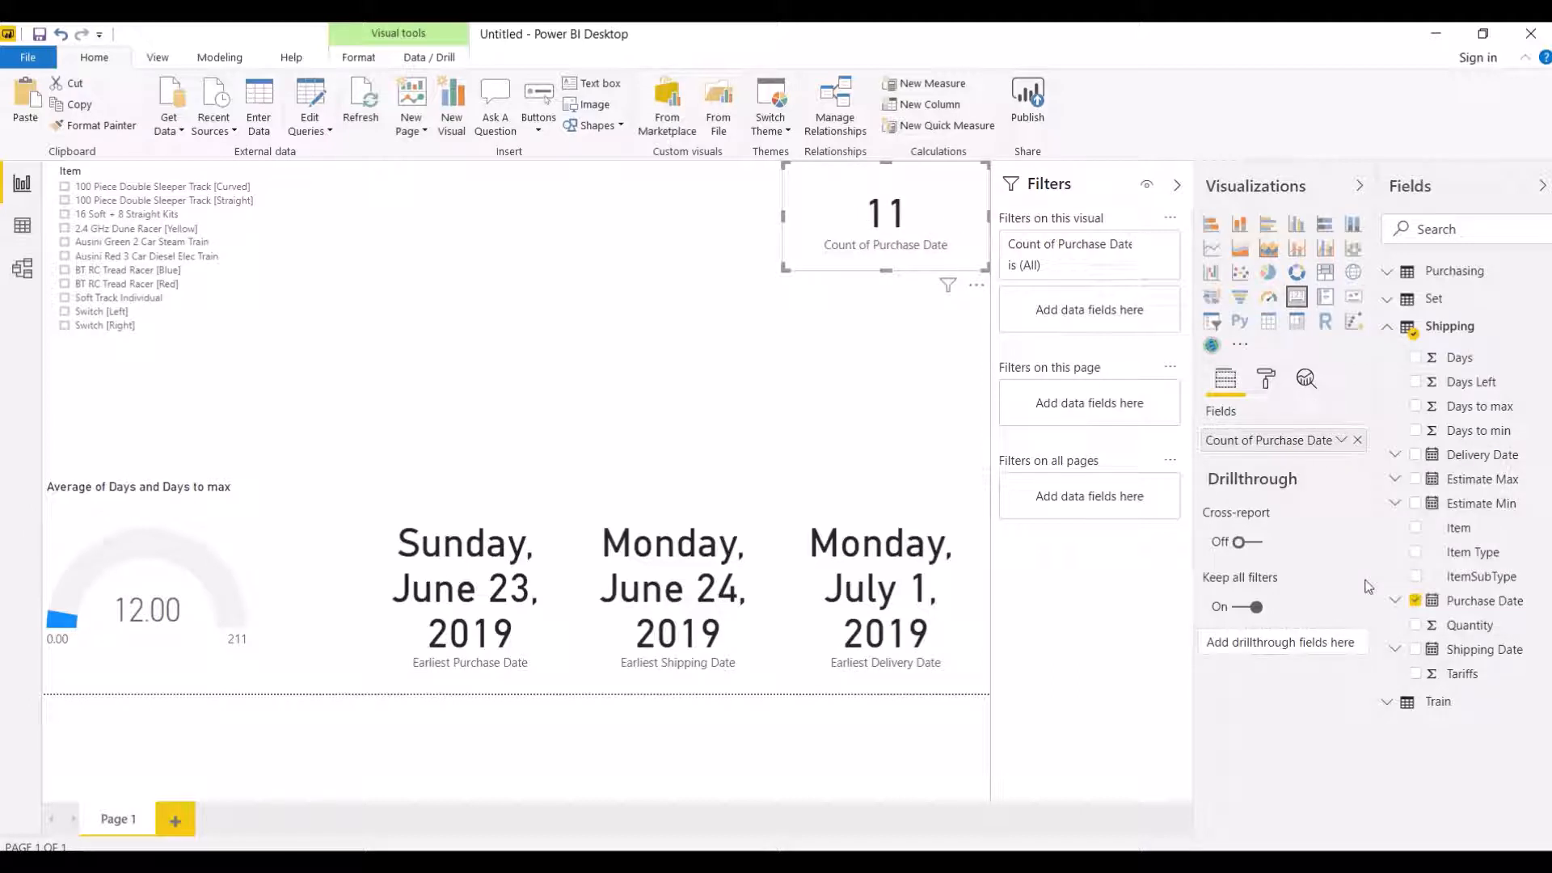
Step: Try summarizing the new card's Purchase Date by Count (Distinct) and return it to Count
{"action": "left_click", "coordinate": [1341, 441]}
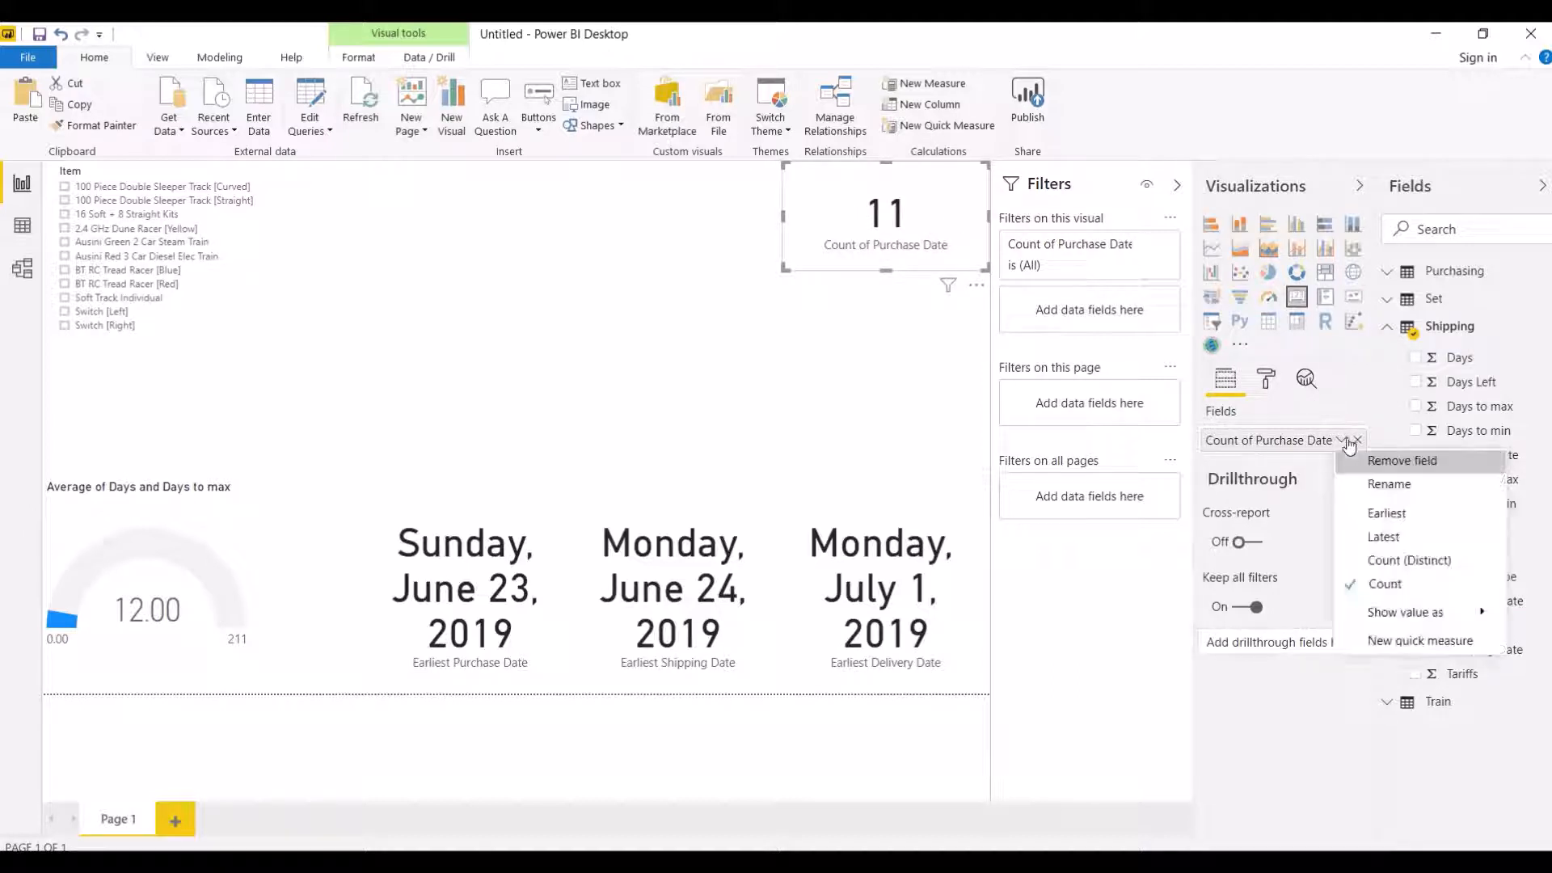
{"action": "left_click", "coordinate": [1380, 560]}
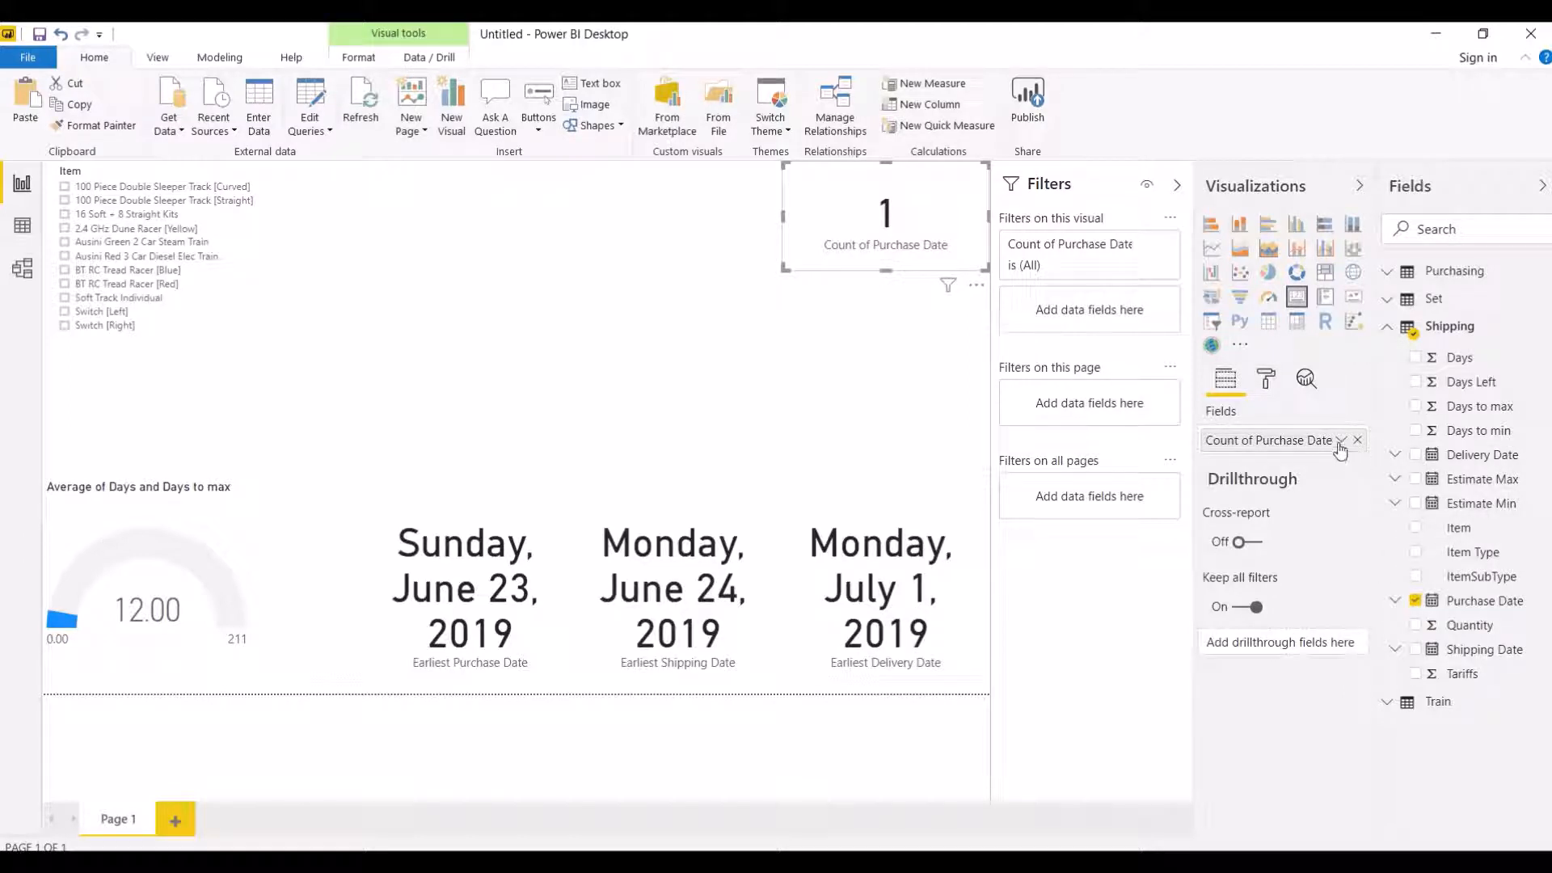
{"action": "left_click", "coordinate": [1340, 441]}
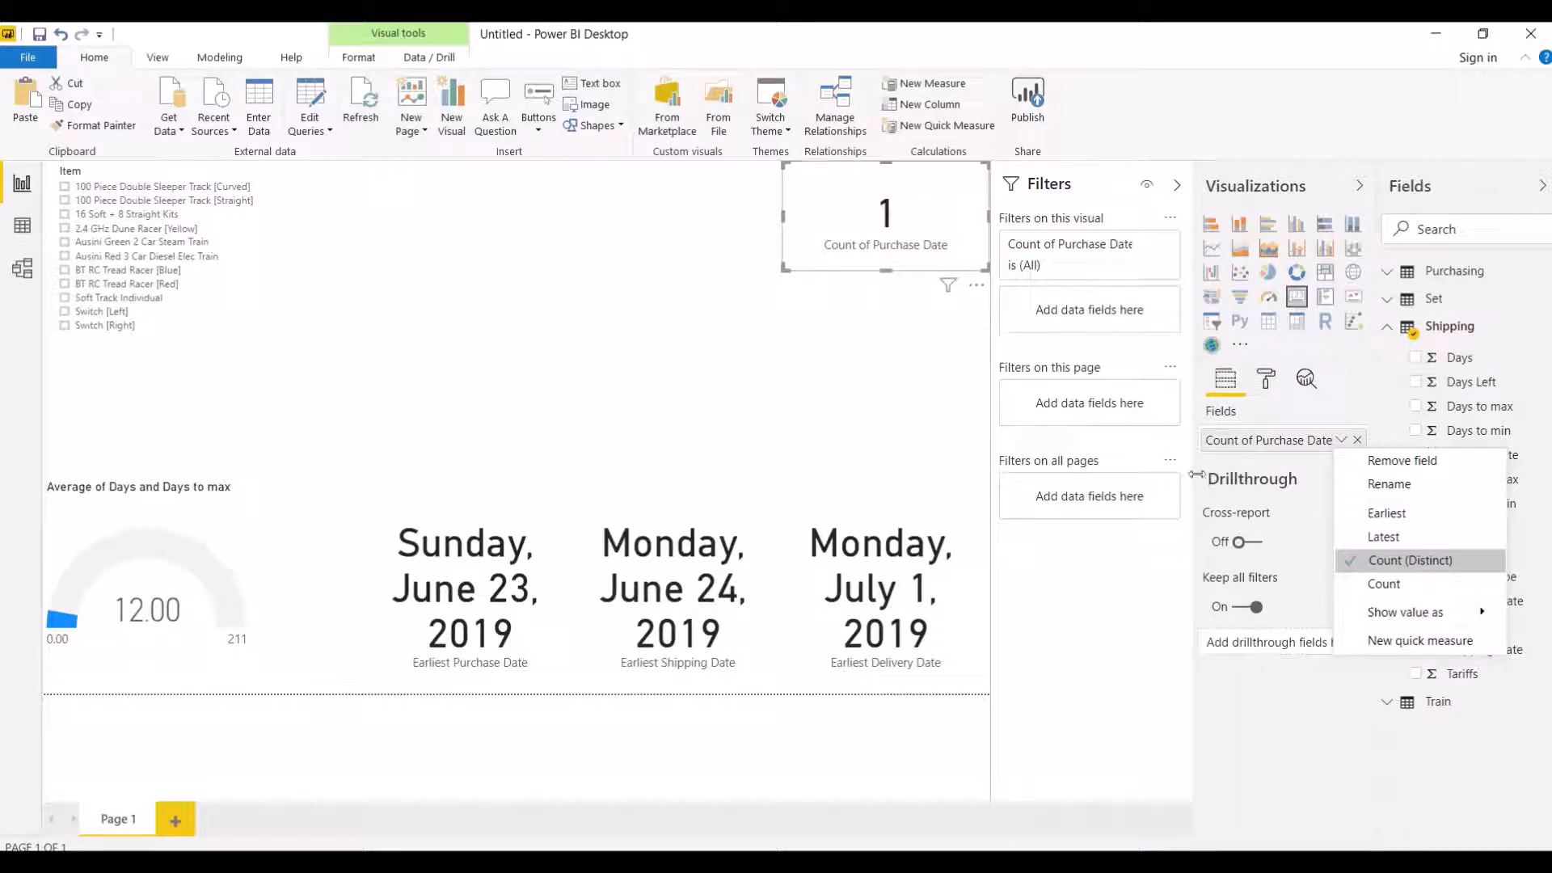
{"action": "left_click", "coordinate": [1384, 585]}
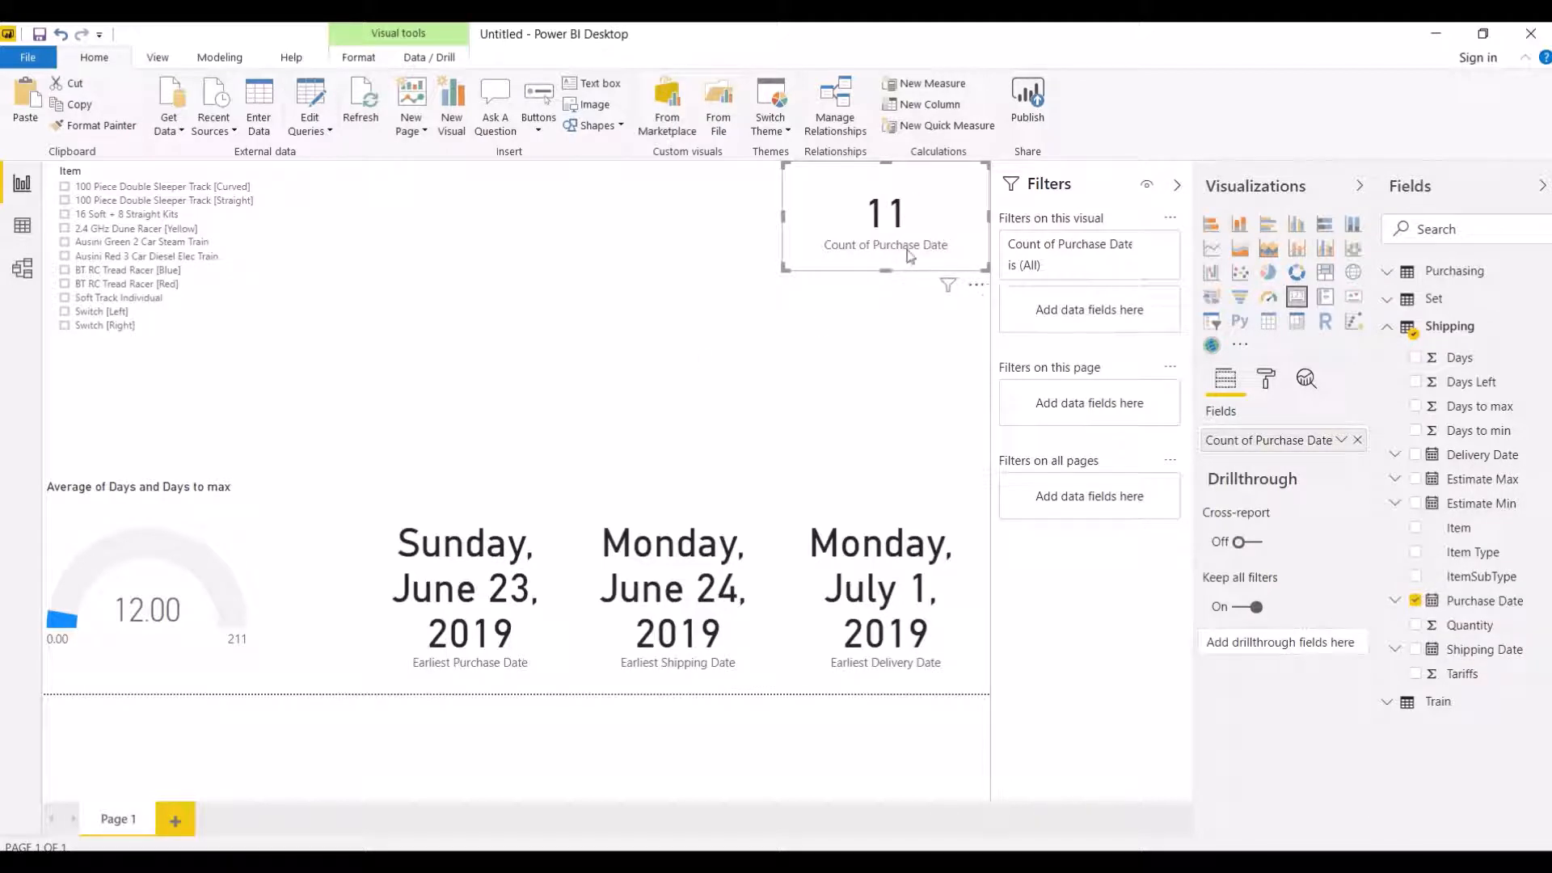
Step: Rename the new card's field as Count of Purchases
{"action": "right_click", "coordinate": [1290, 441]}
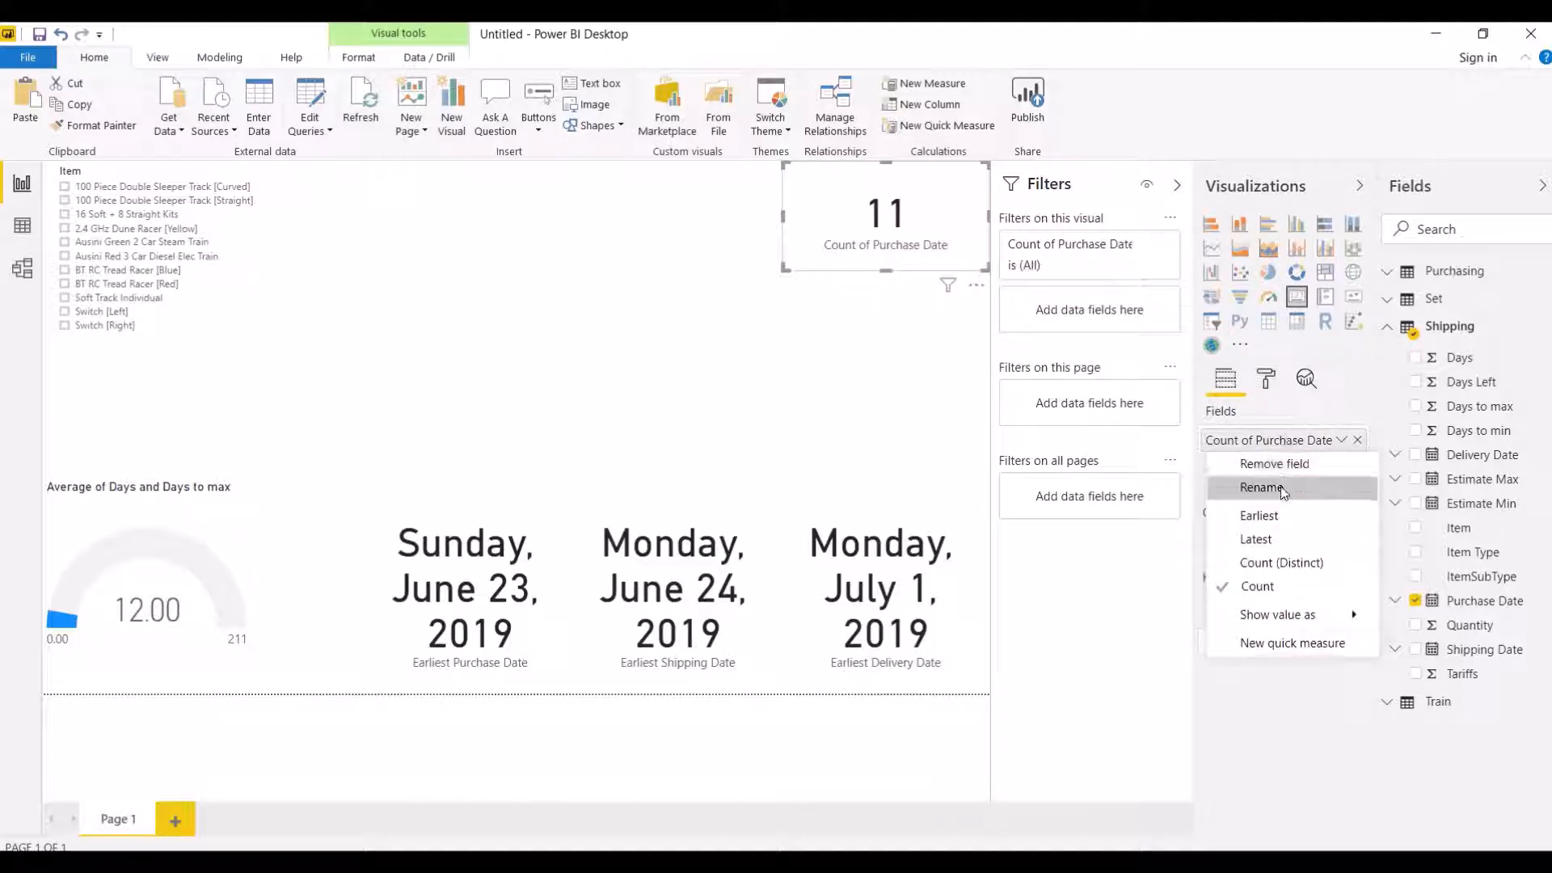
{"action": "left_click", "coordinate": [1283, 489]}
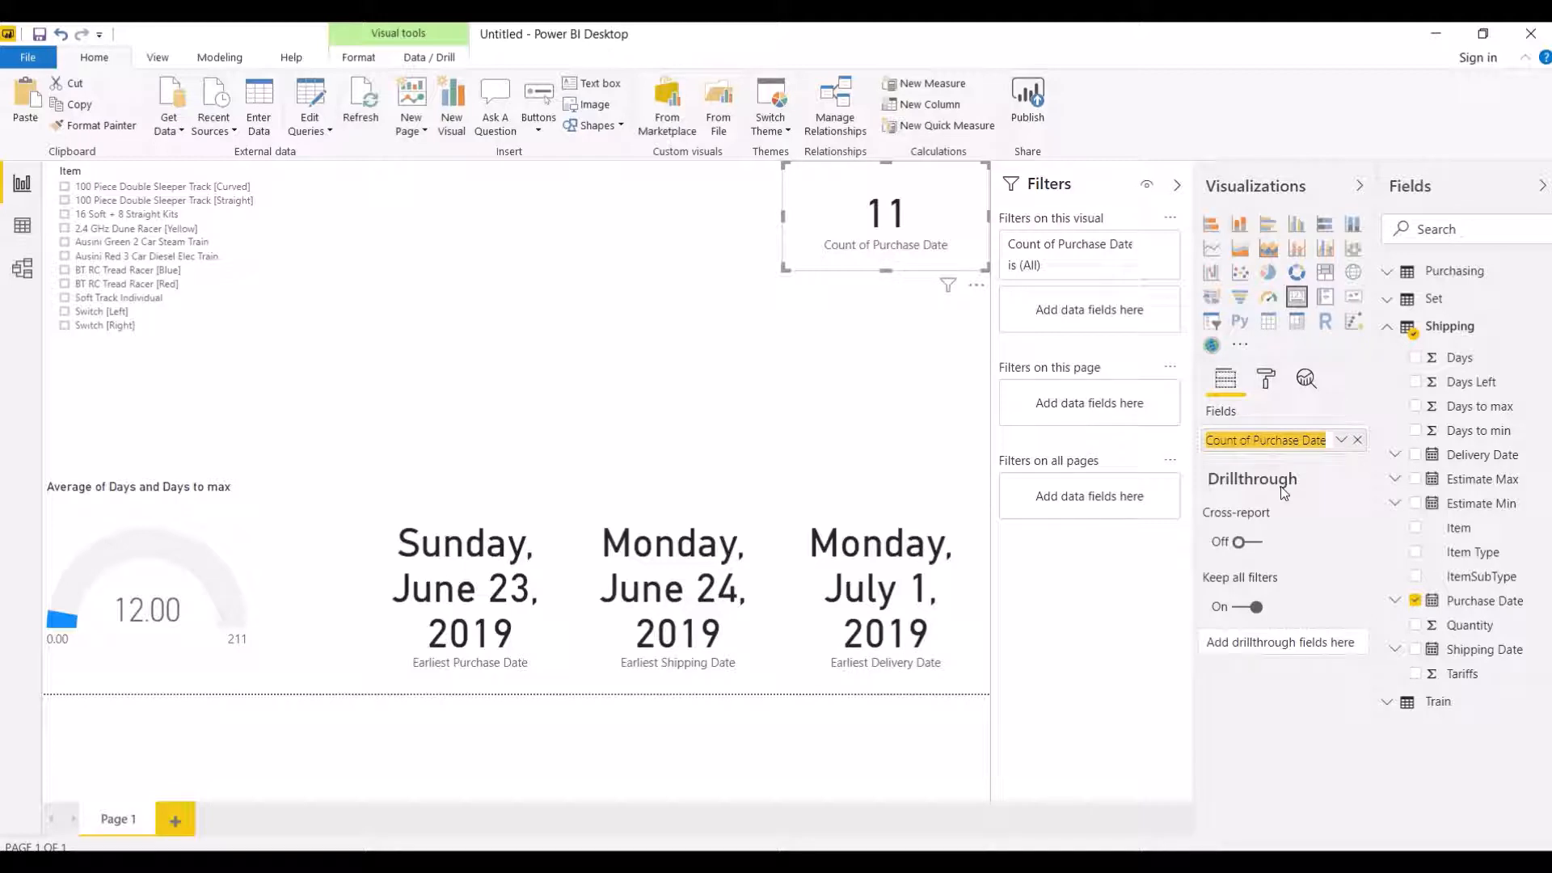
{"action": "key", "text": "End"}
{"action": "key", "text": "BackSpace"}
{"action": "key", "text": "BackSpace"}
{"action": "key", "text": "BackSpace"}
{"action": "key", "text": "BackSpace"}
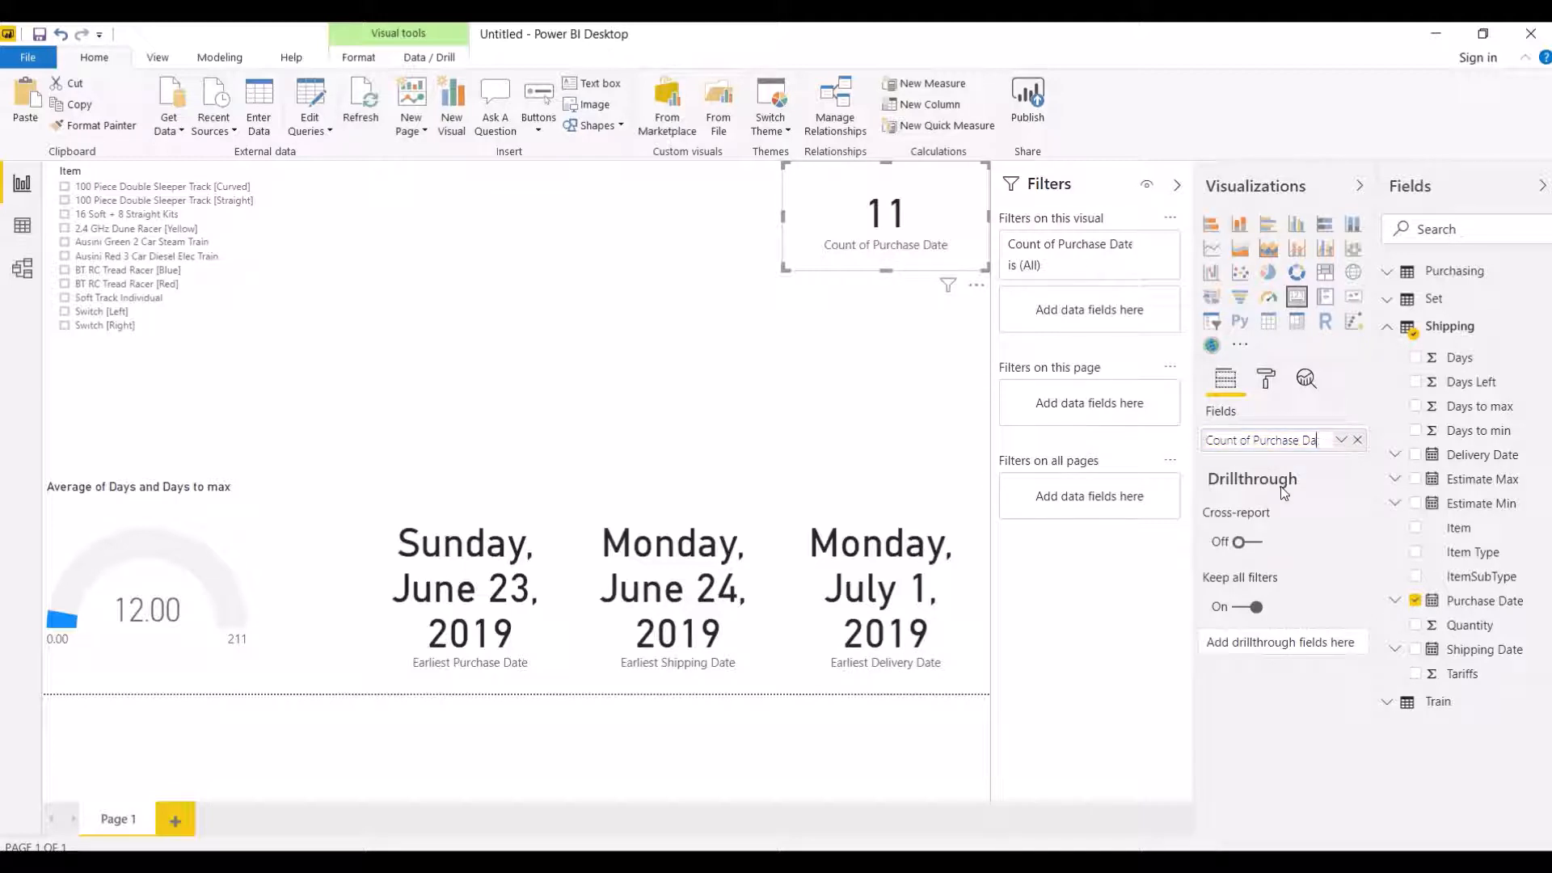
{"action": "type", "text": "s"}
{"action": "key", "text": "Return"}
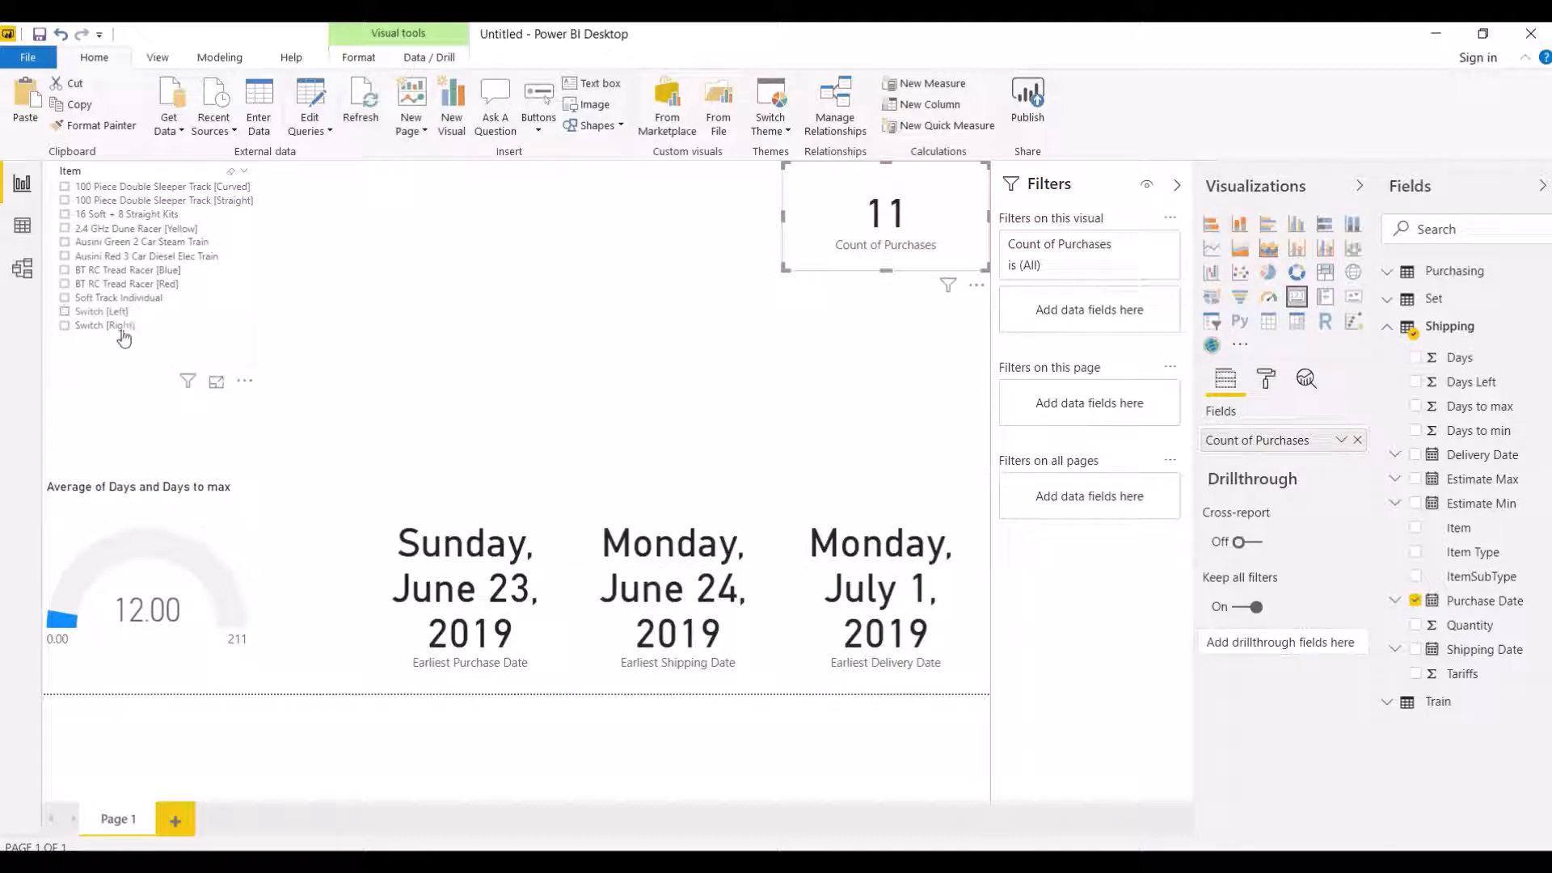
Step: Insert a blank button and move and resize it to cover the Earliest Purchase Date card
{"action": "left_click", "coordinate": [546, 122]}
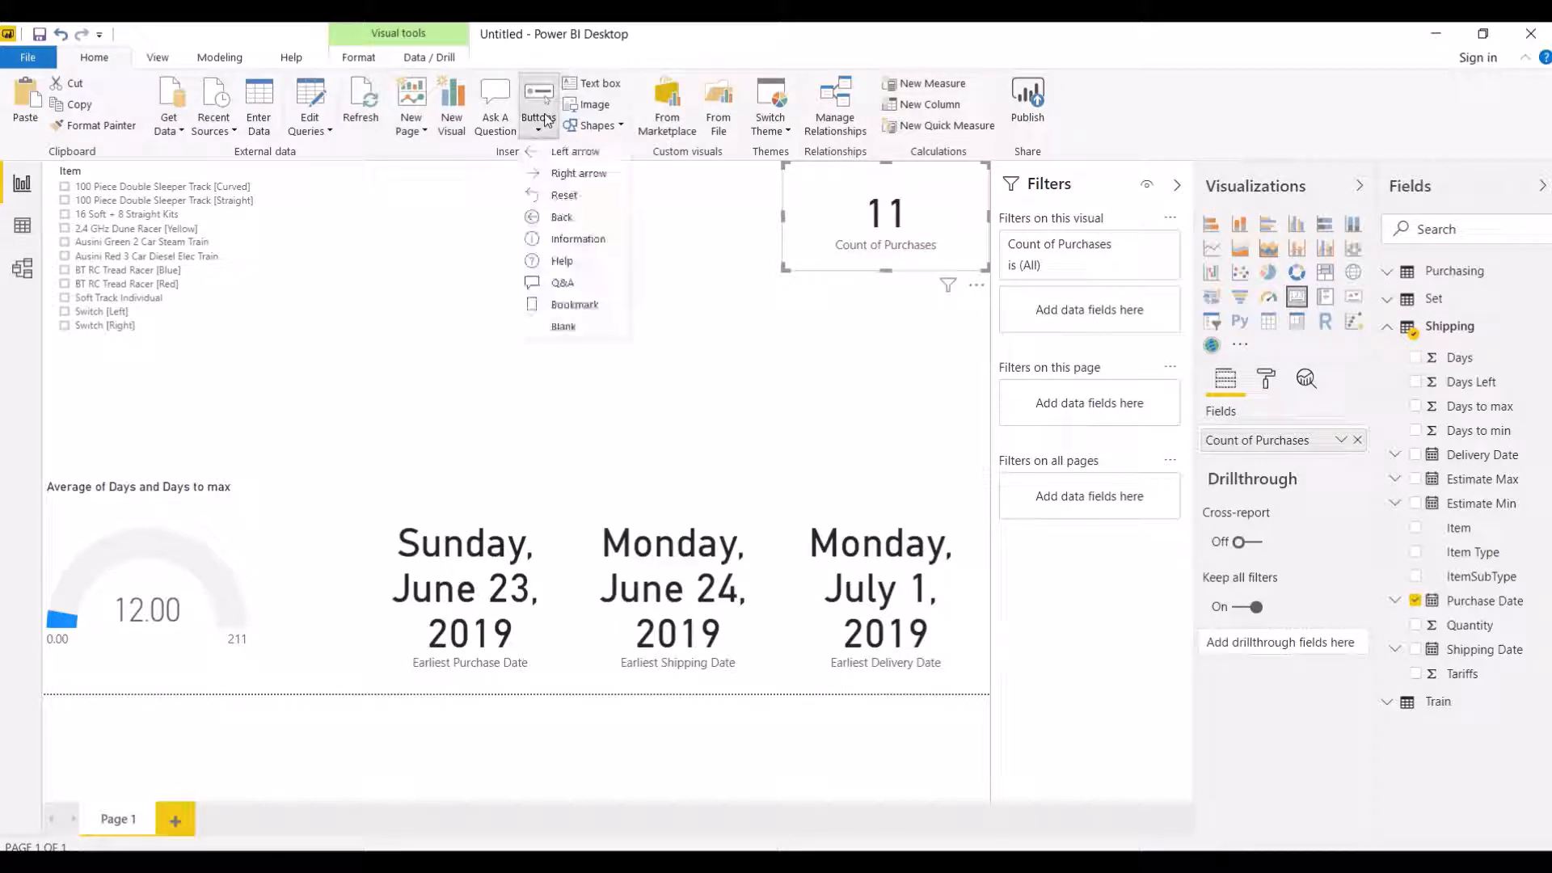
{"action": "left_click", "coordinate": [564, 326]}
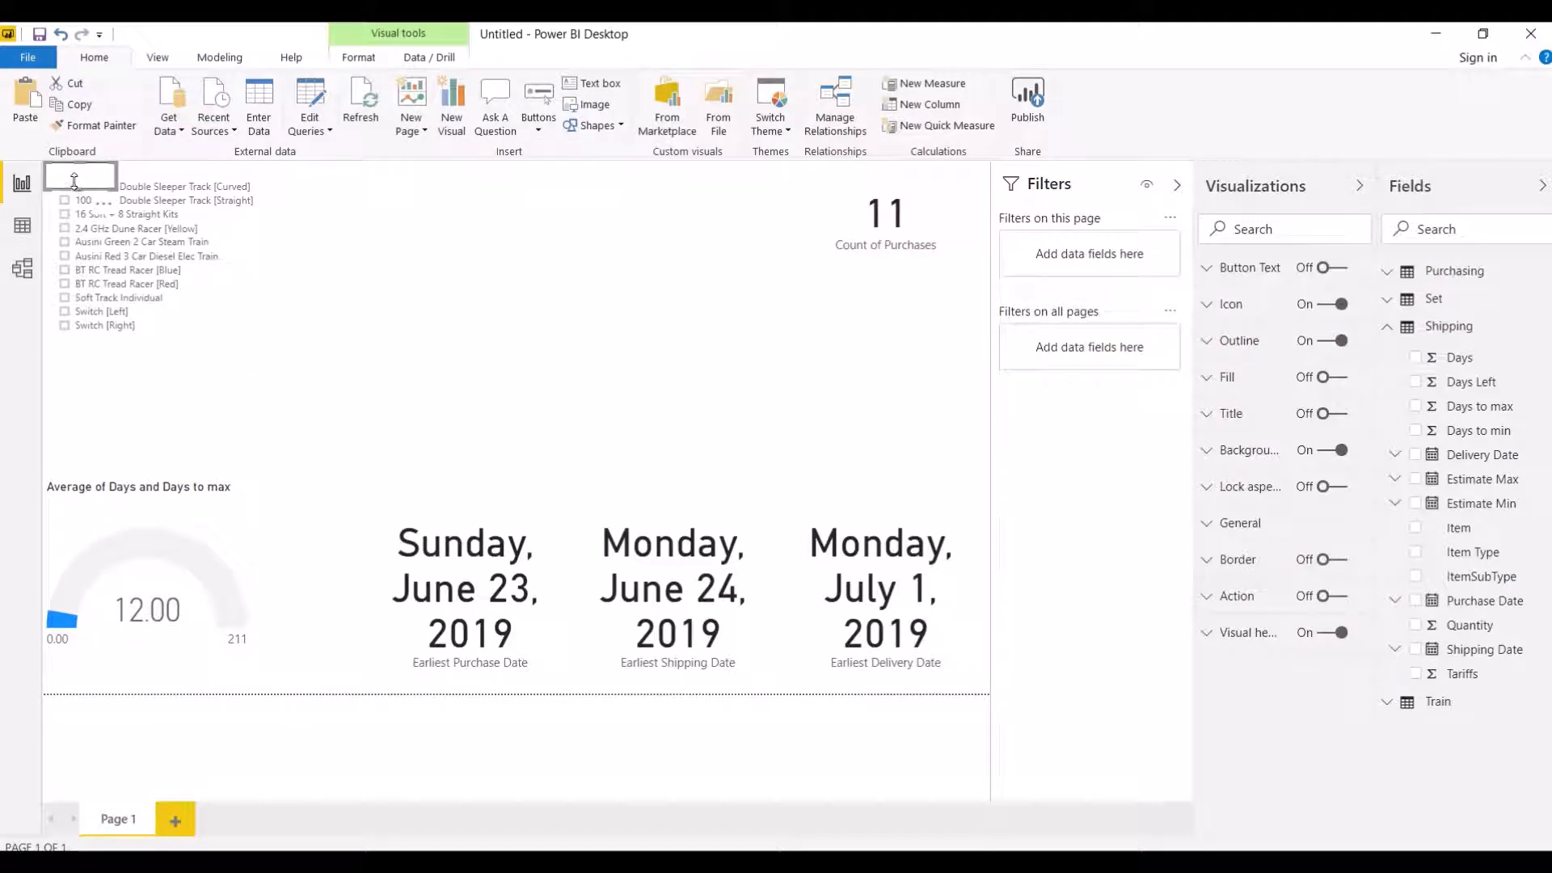
{"action": "left_click_drag", "start_coordinate": [73, 182], "coordinate": [388, 499]}
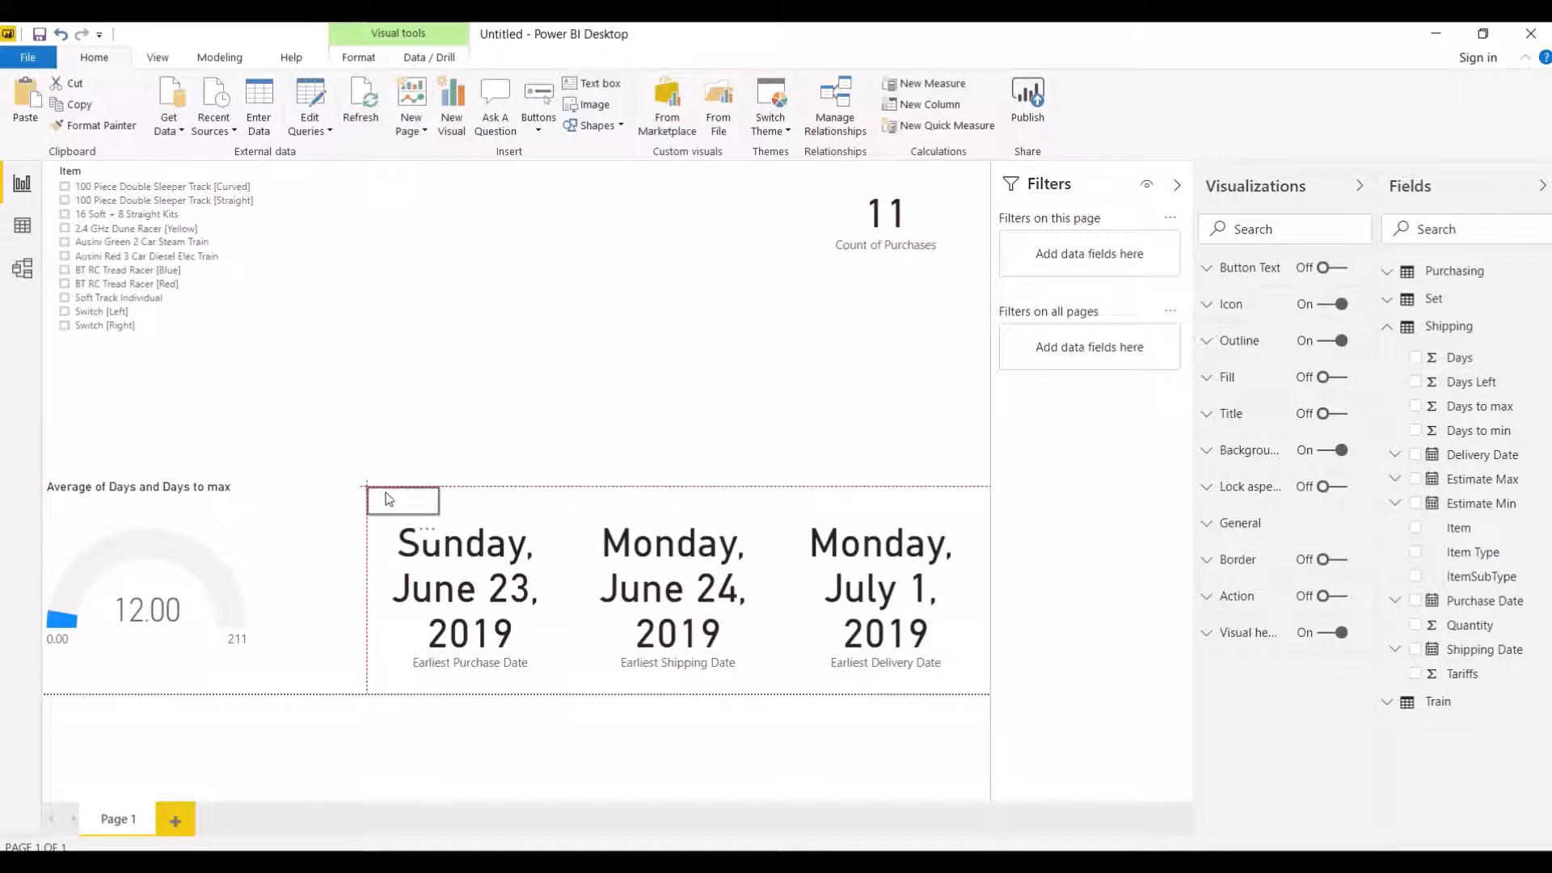
{"action": "left_click_drag", "start_coordinate": [386, 493], "coordinate": [573, 703]}
{"action": "left_click", "coordinate": [573, 703]}
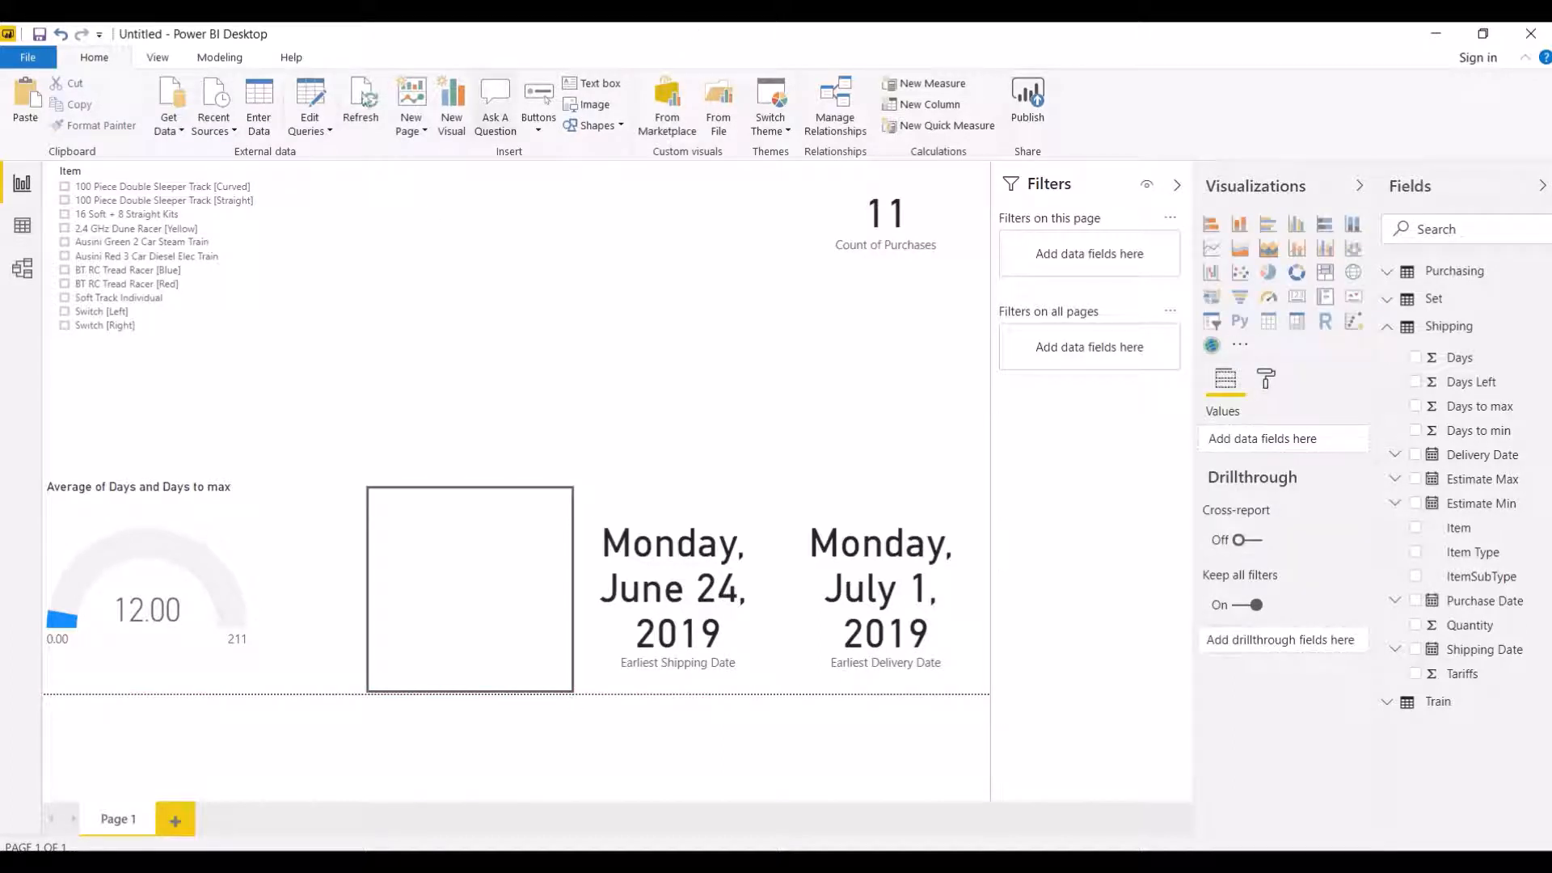
Step: Show gridlines on the report page
{"action": "left_click", "coordinate": [217, 61]}
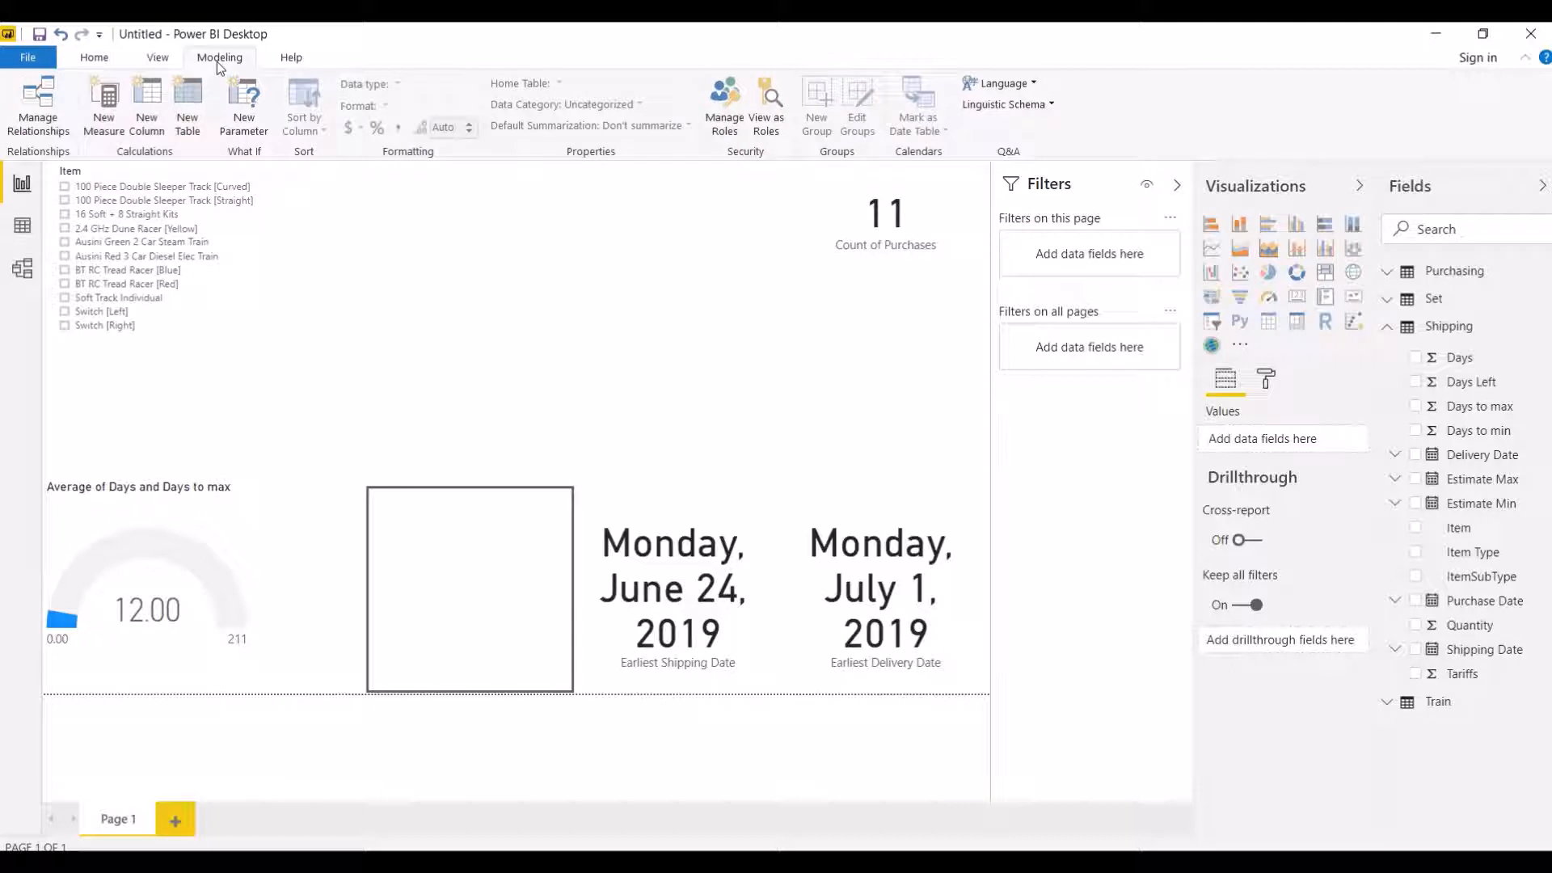
{"action": "left_click", "coordinate": [156, 57]}
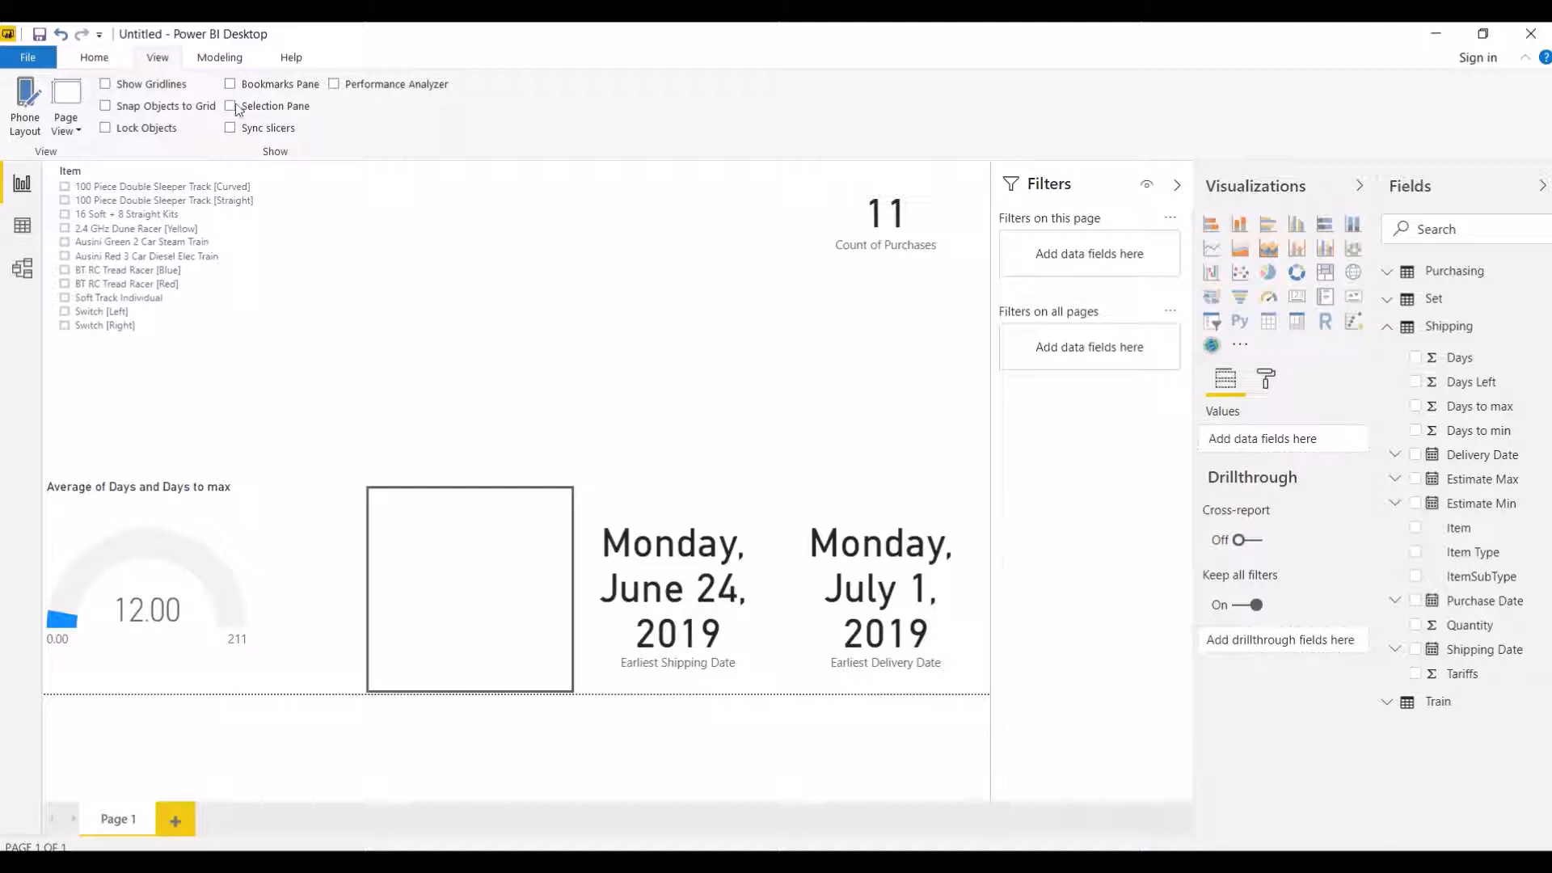
{"action": "left_click", "coordinate": [148, 86]}
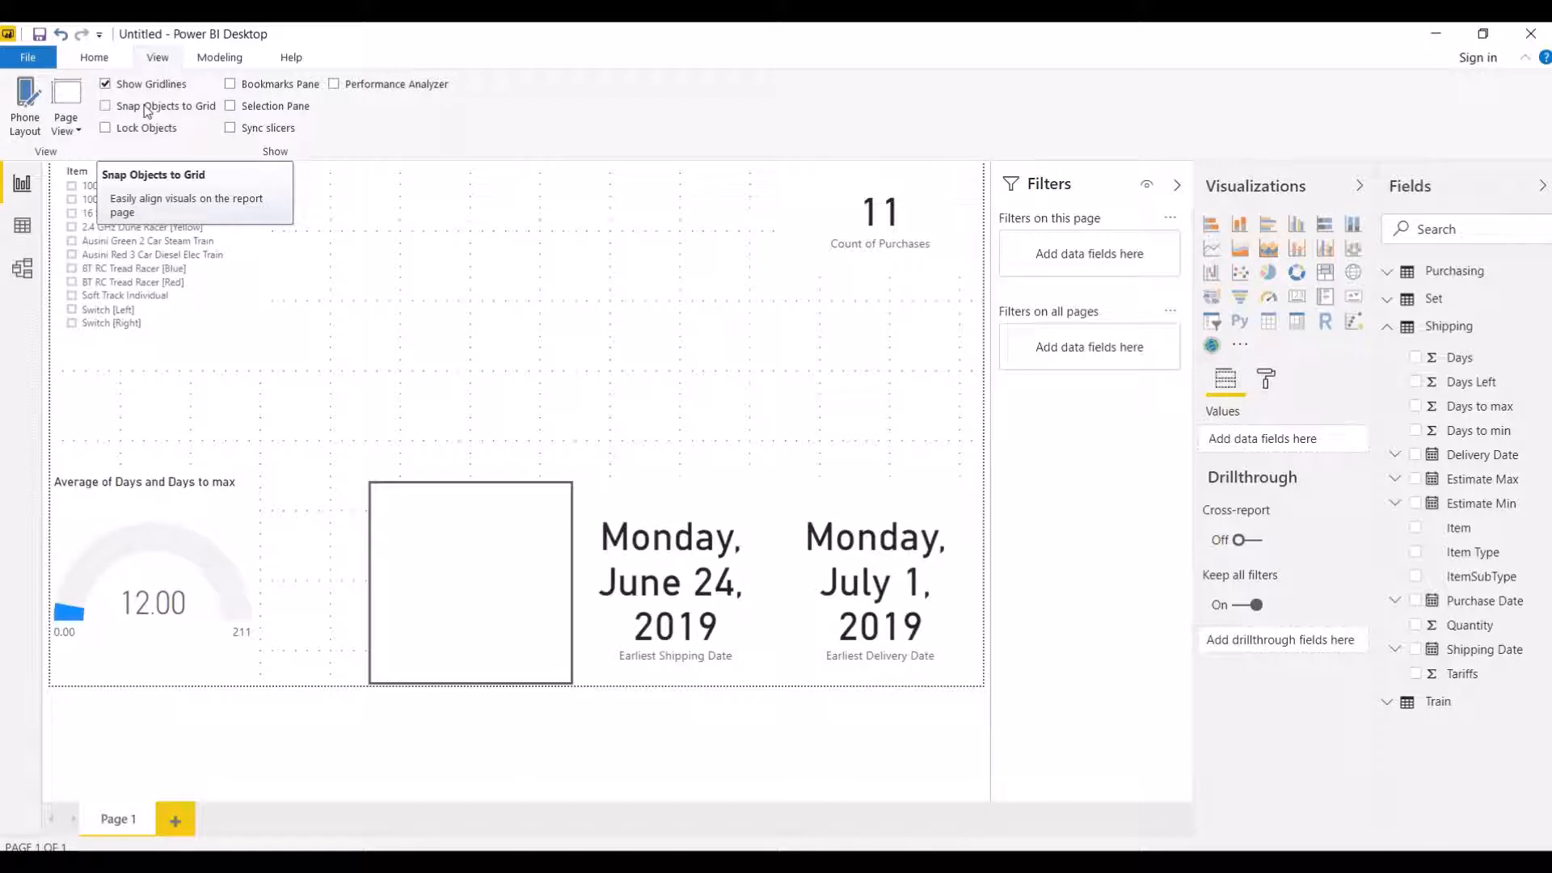
Step: Display the Selection and Bookmarks panes and collapse the Filters pane
{"action": "left_click", "coordinate": [251, 104]}
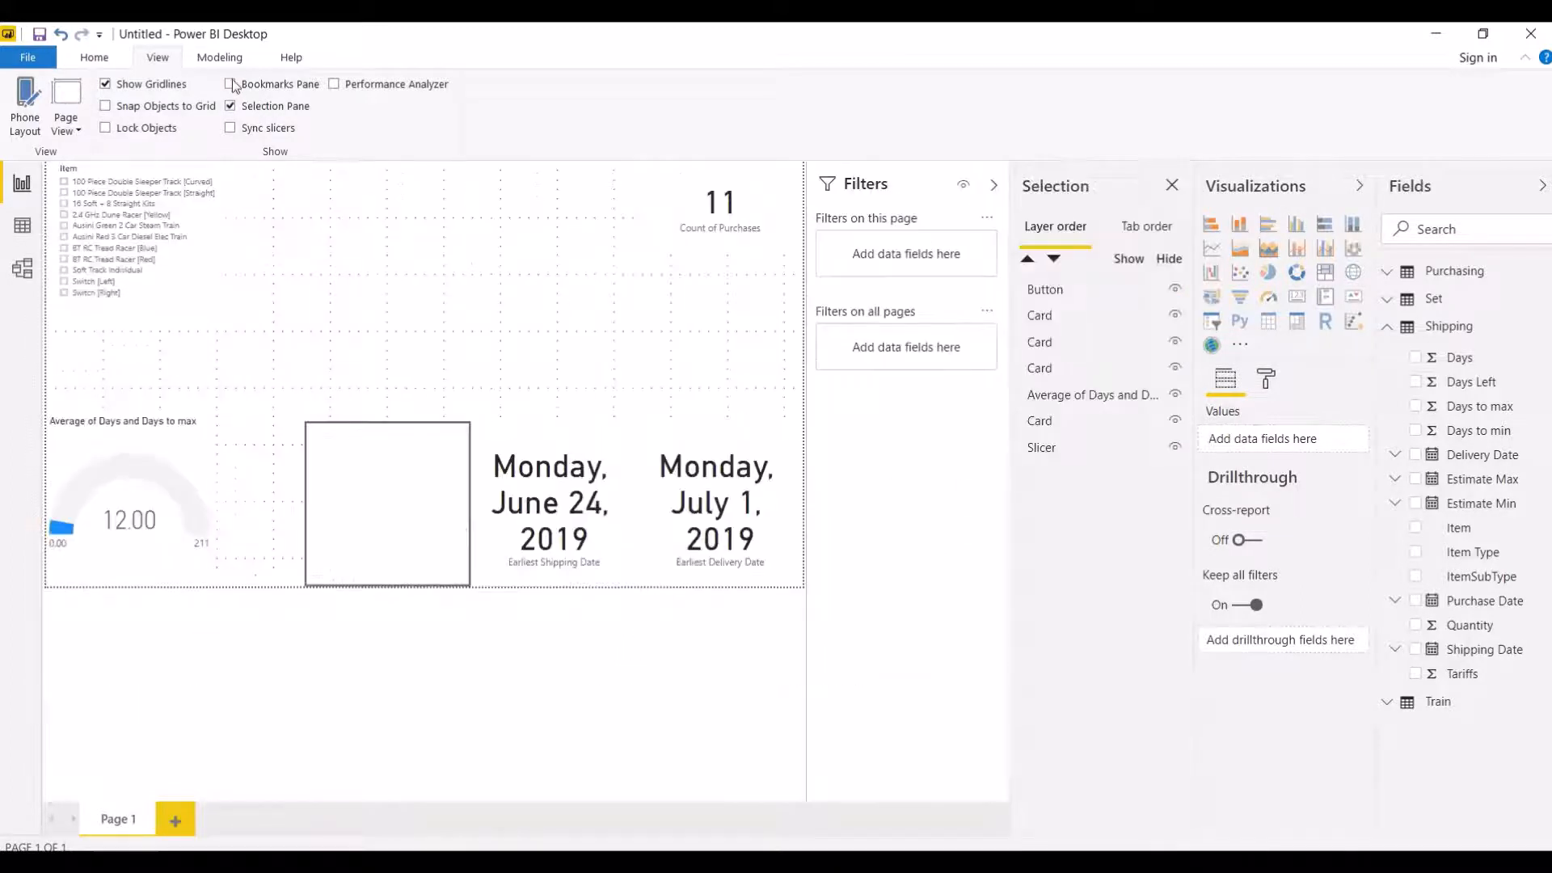
{"action": "left_click", "coordinate": [232, 85]}
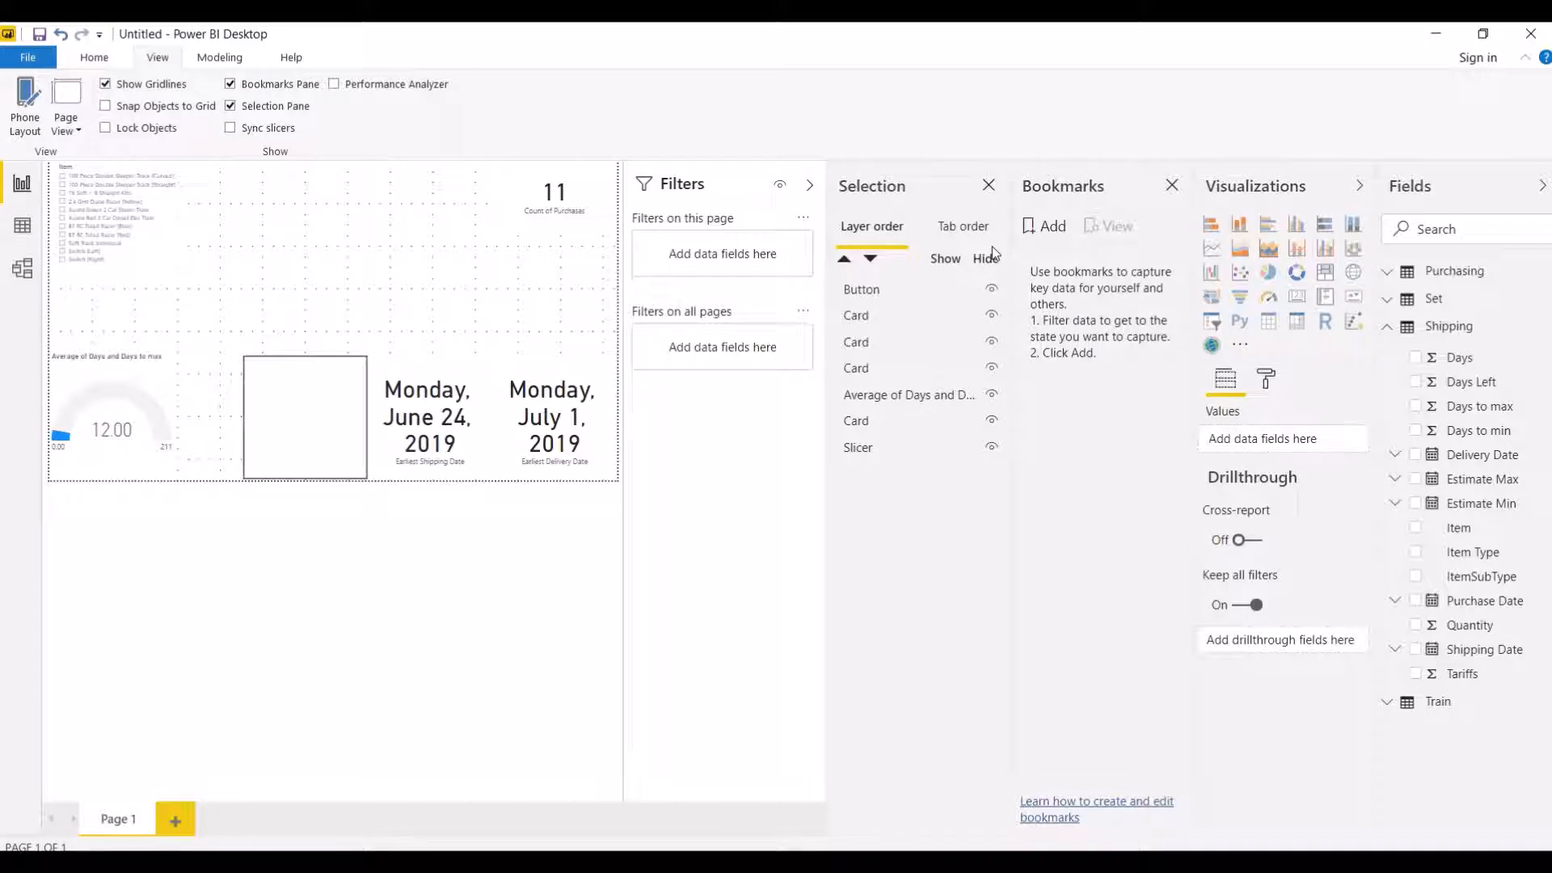
{"action": "left_click", "coordinate": [808, 186]}
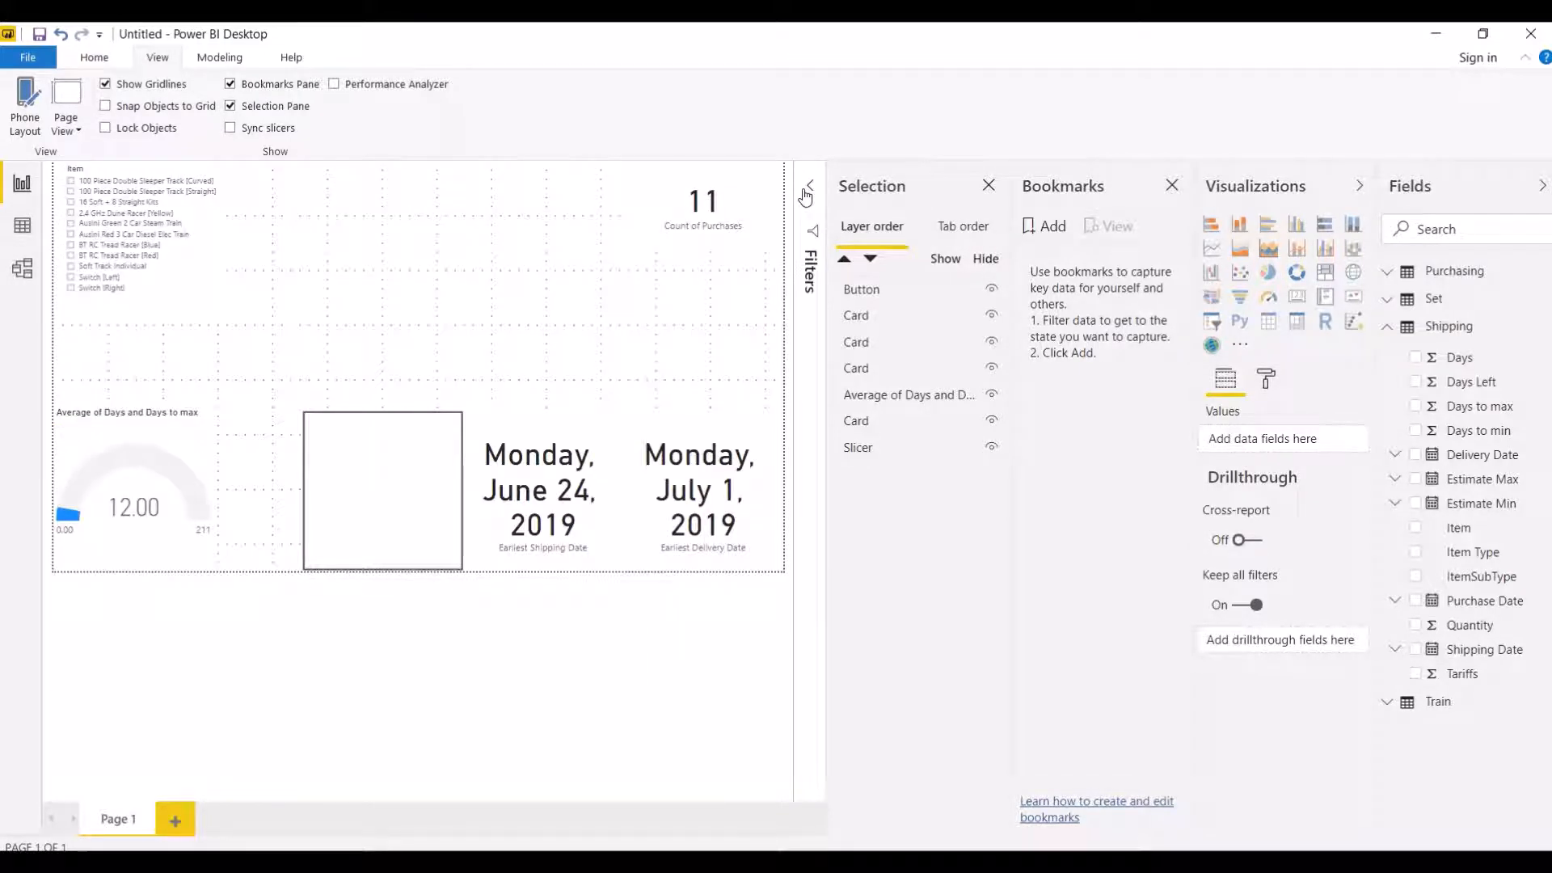
{"action": "left_click", "coordinate": [225, 60]}
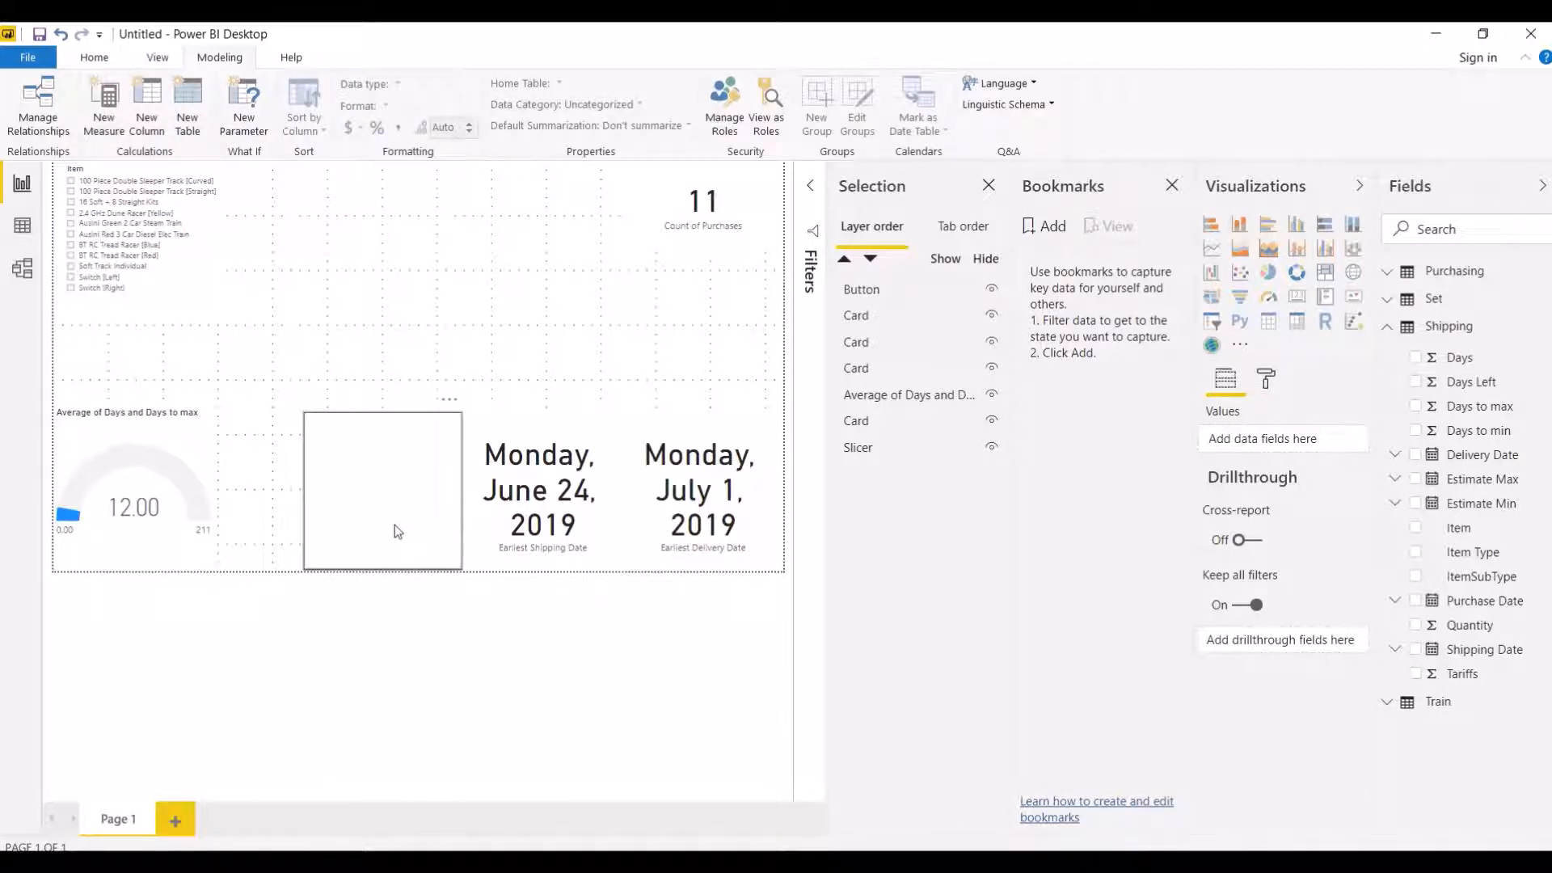
{"action": "left_click", "coordinate": [292, 58]}
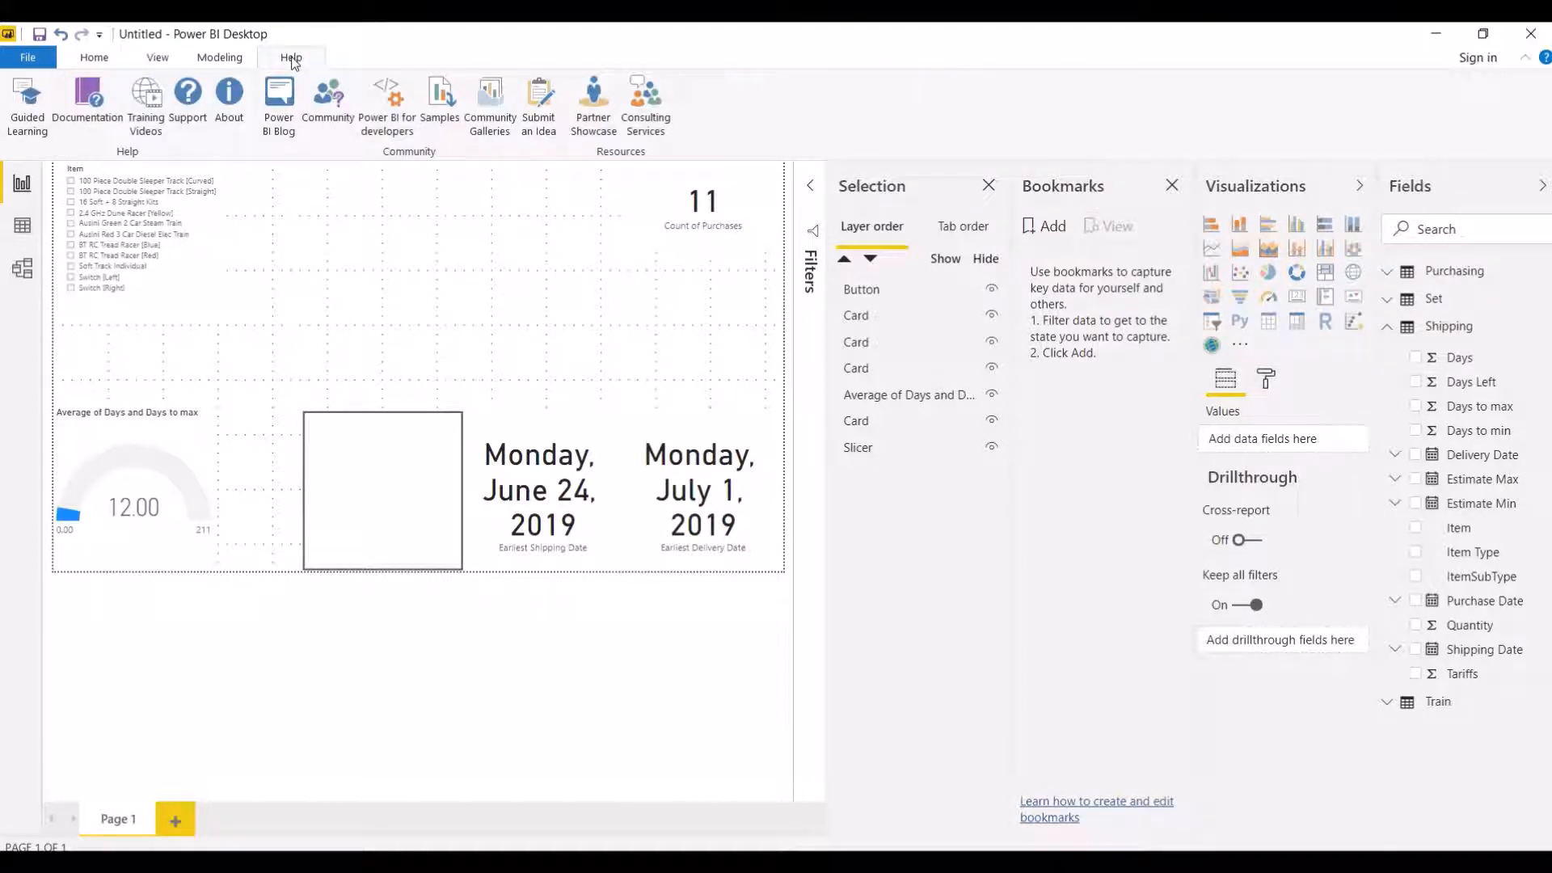
{"action": "left_click", "coordinate": [241, 55]}
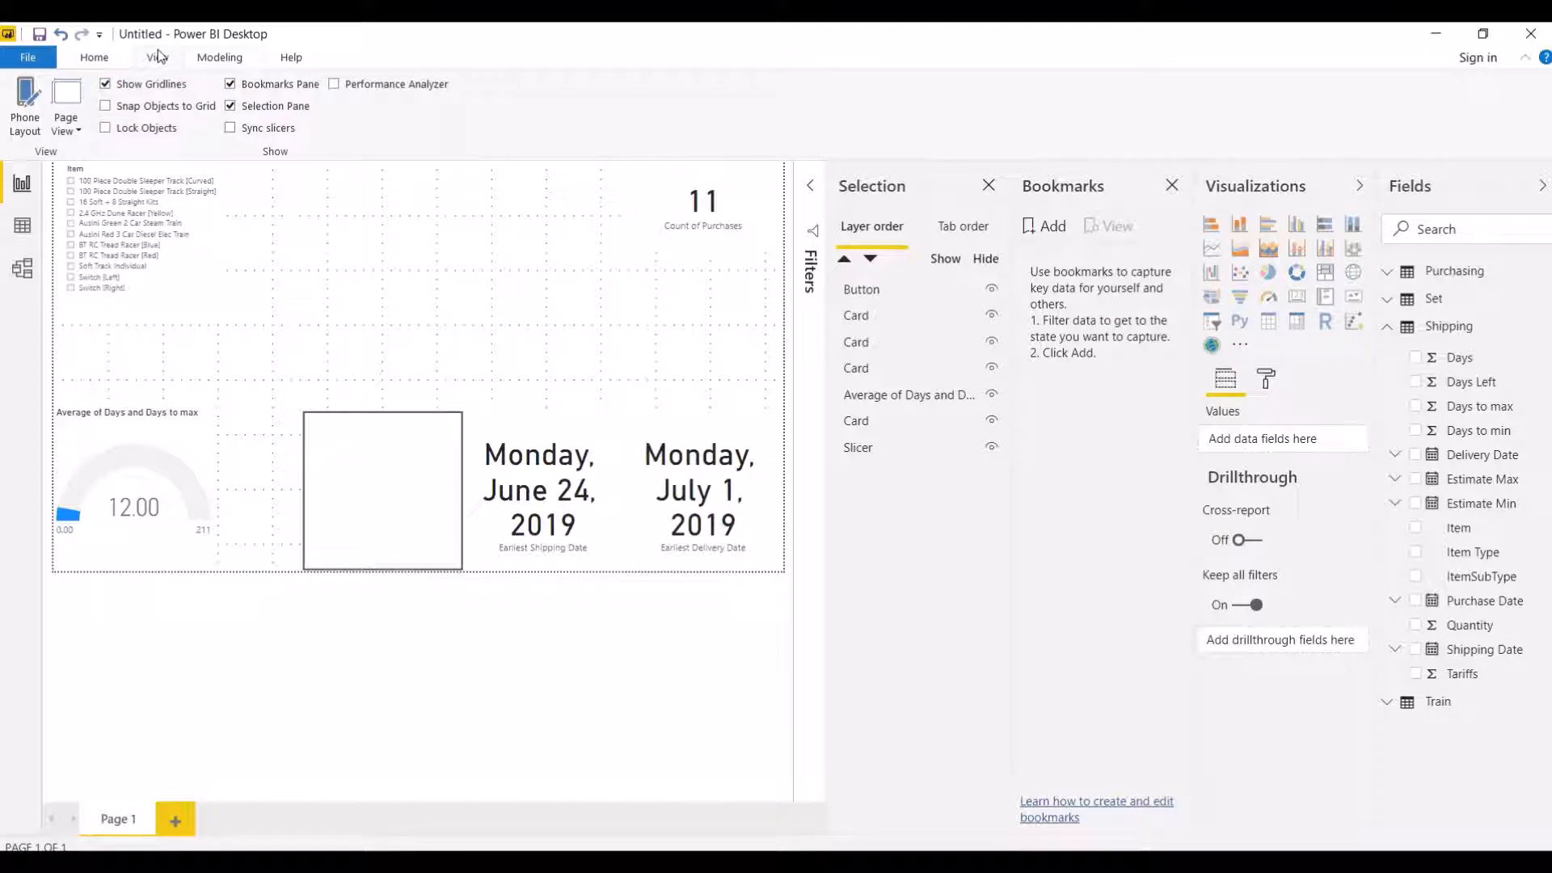
{"action": "left_click", "coordinate": [89, 56]}
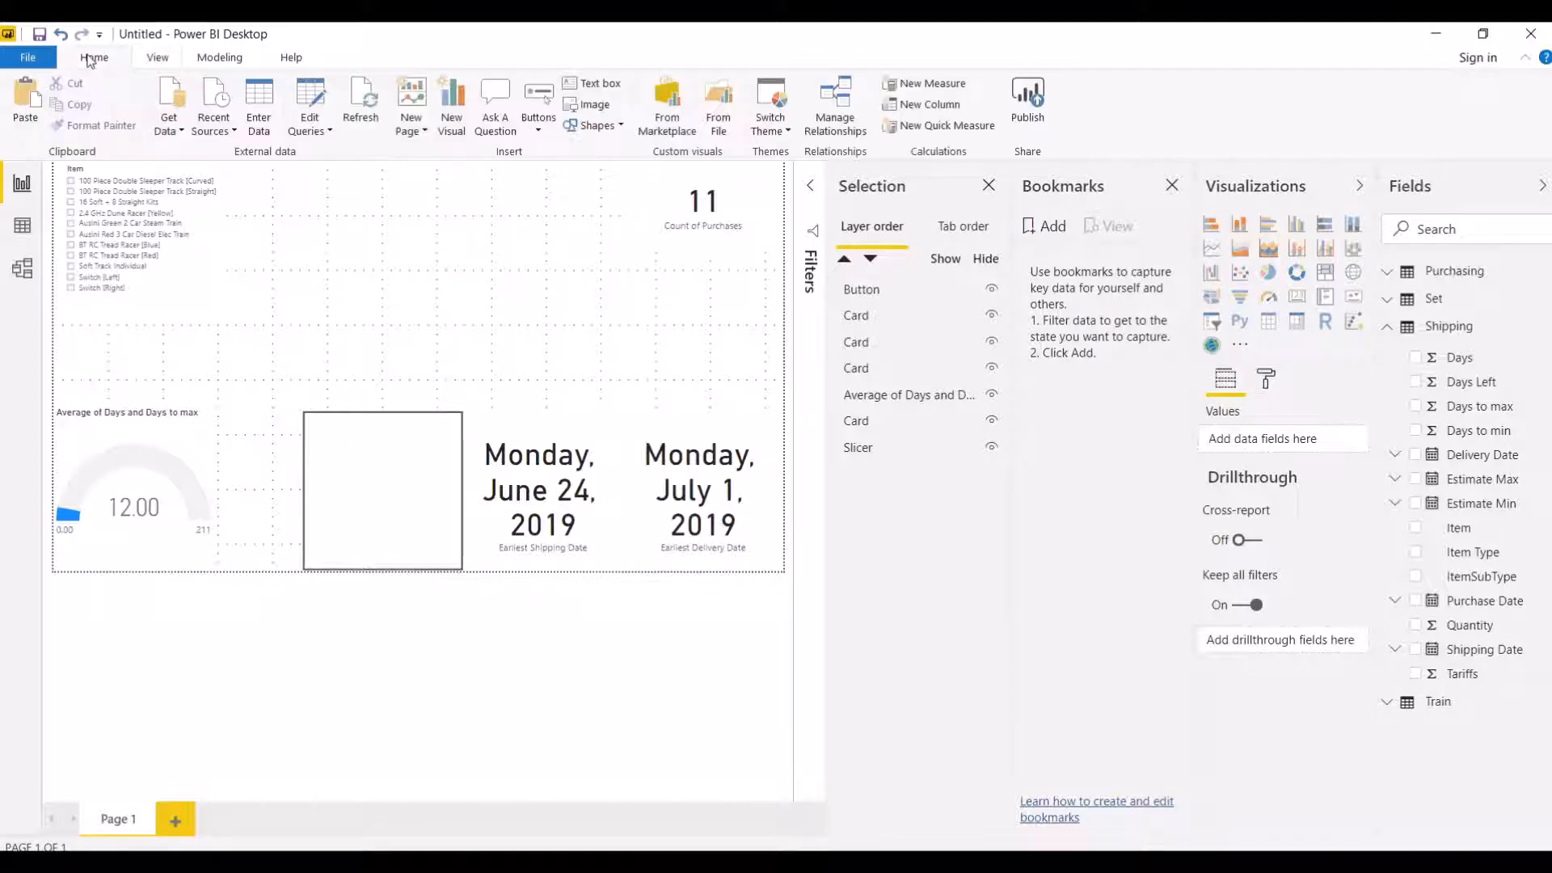
Step: Try hiding the report objects, including the blank button, and show them again
{"action": "left_click", "coordinate": [481, 481]}
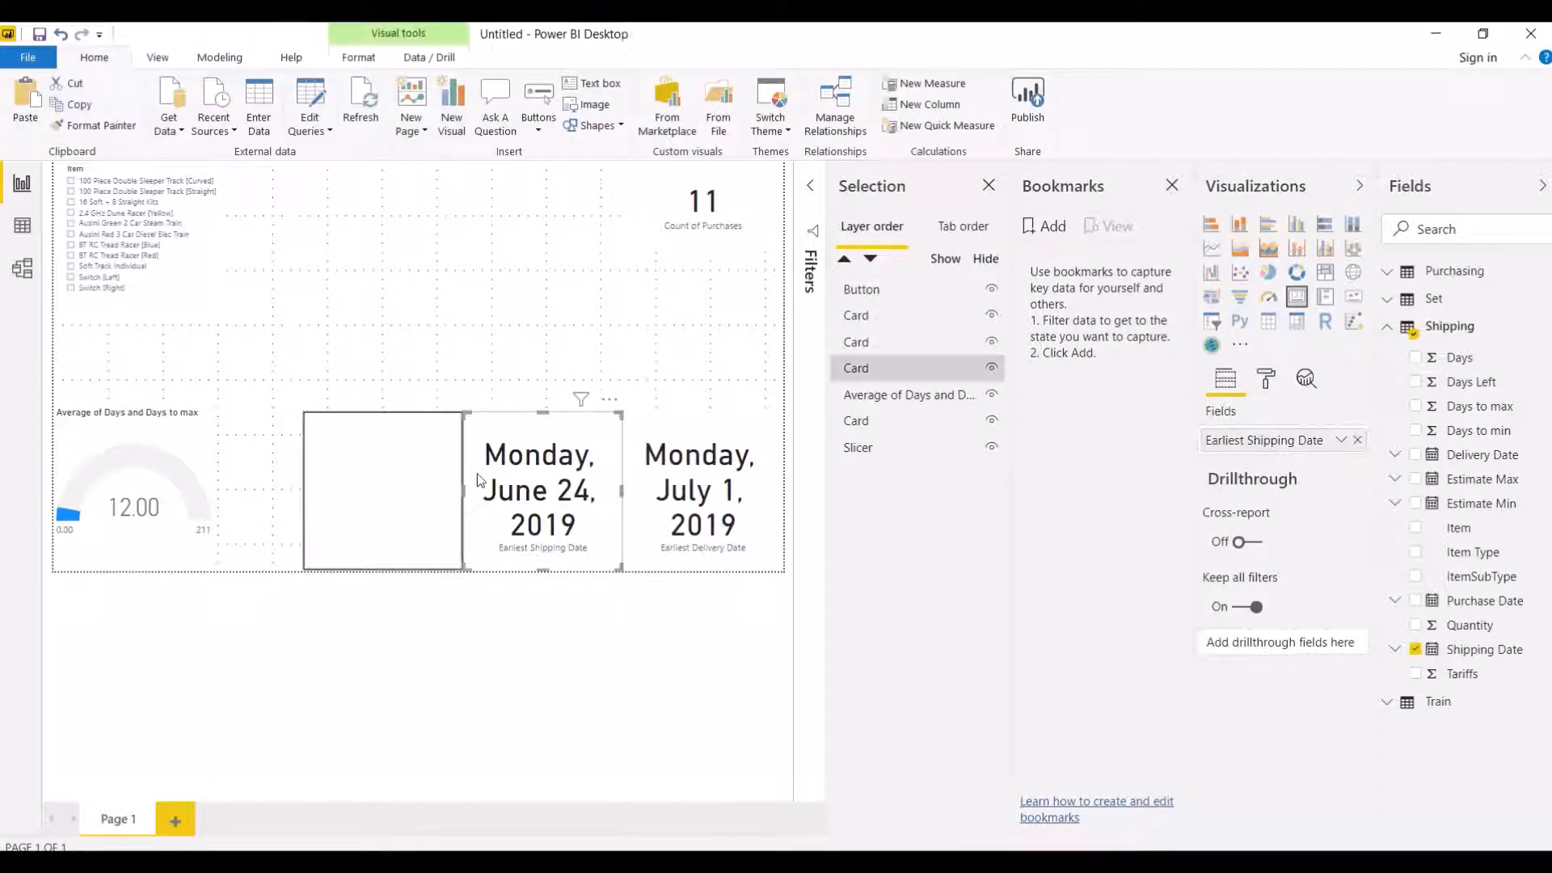
{"action": "left_click", "coordinate": [420, 471]}
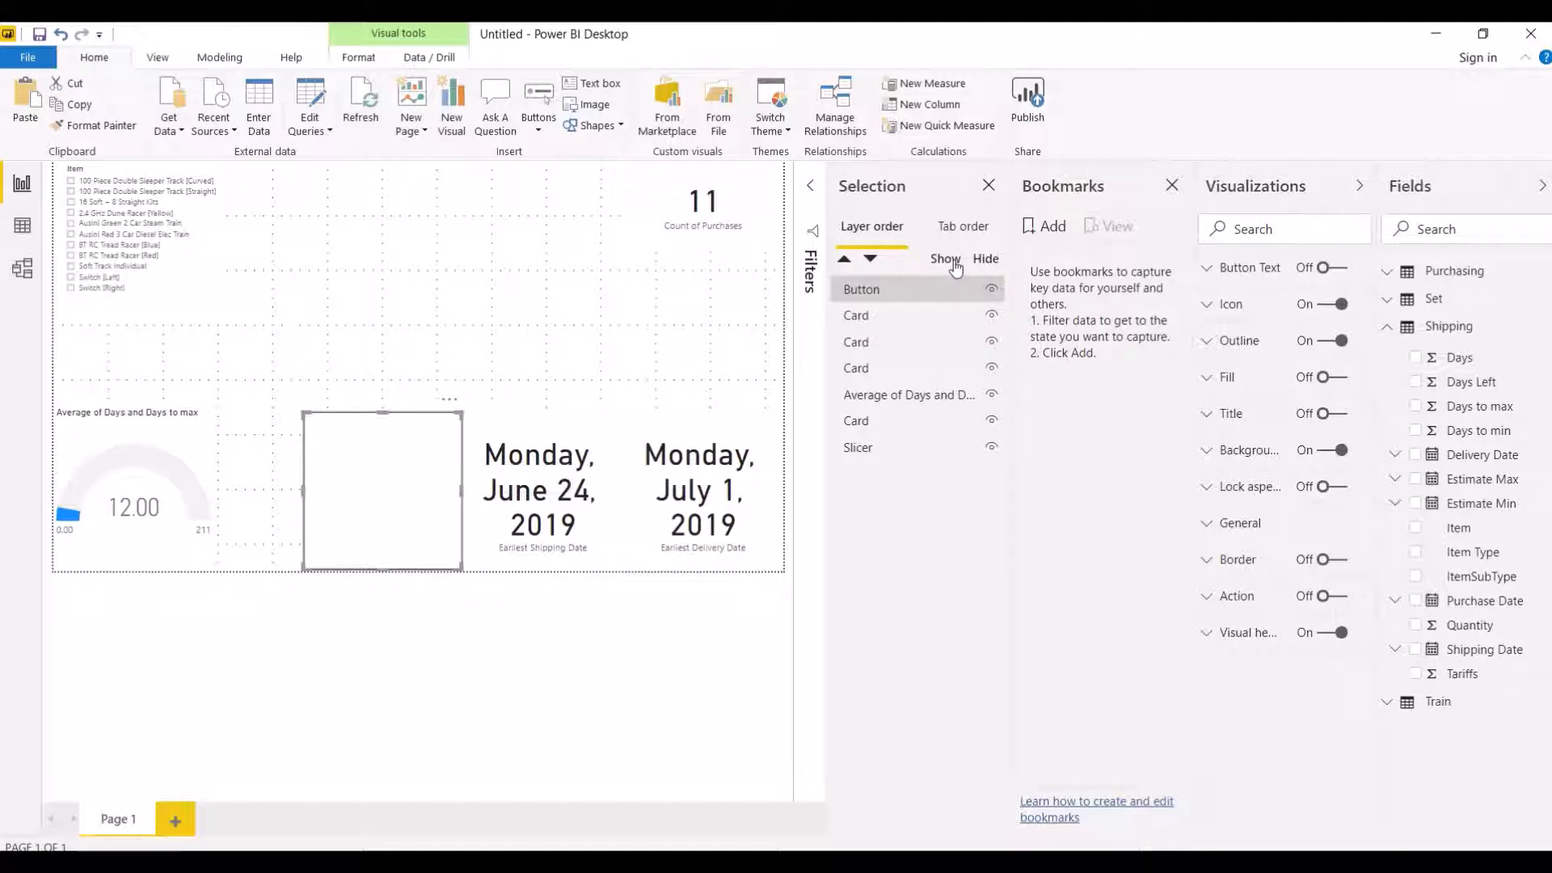
{"action": "left_click", "coordinate": [984, 262]}
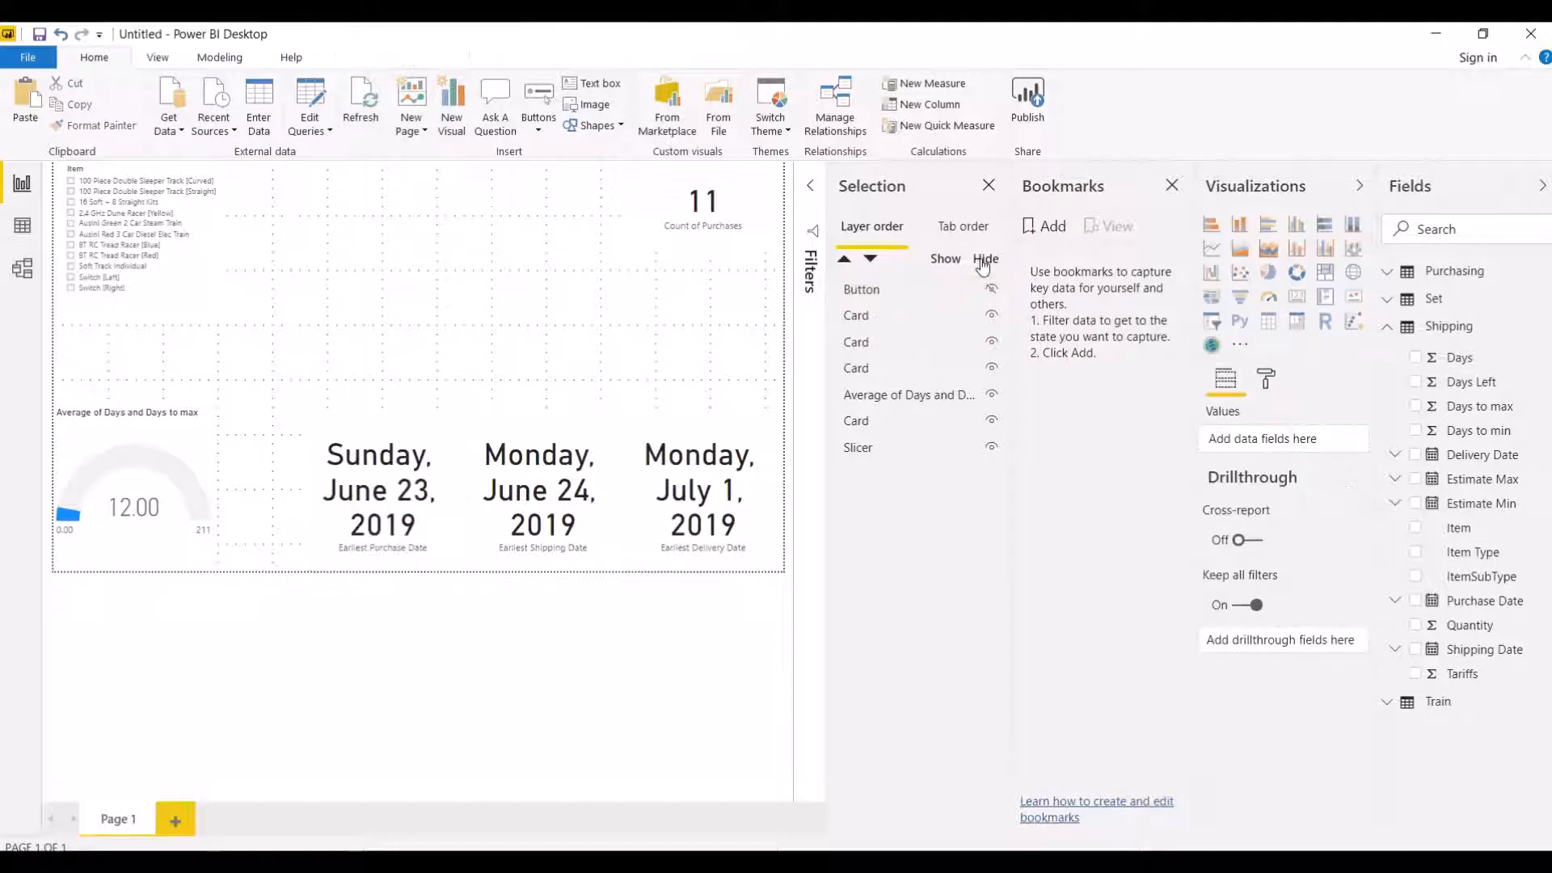
{"action": "left_click", "coordinate": [946, 262]}
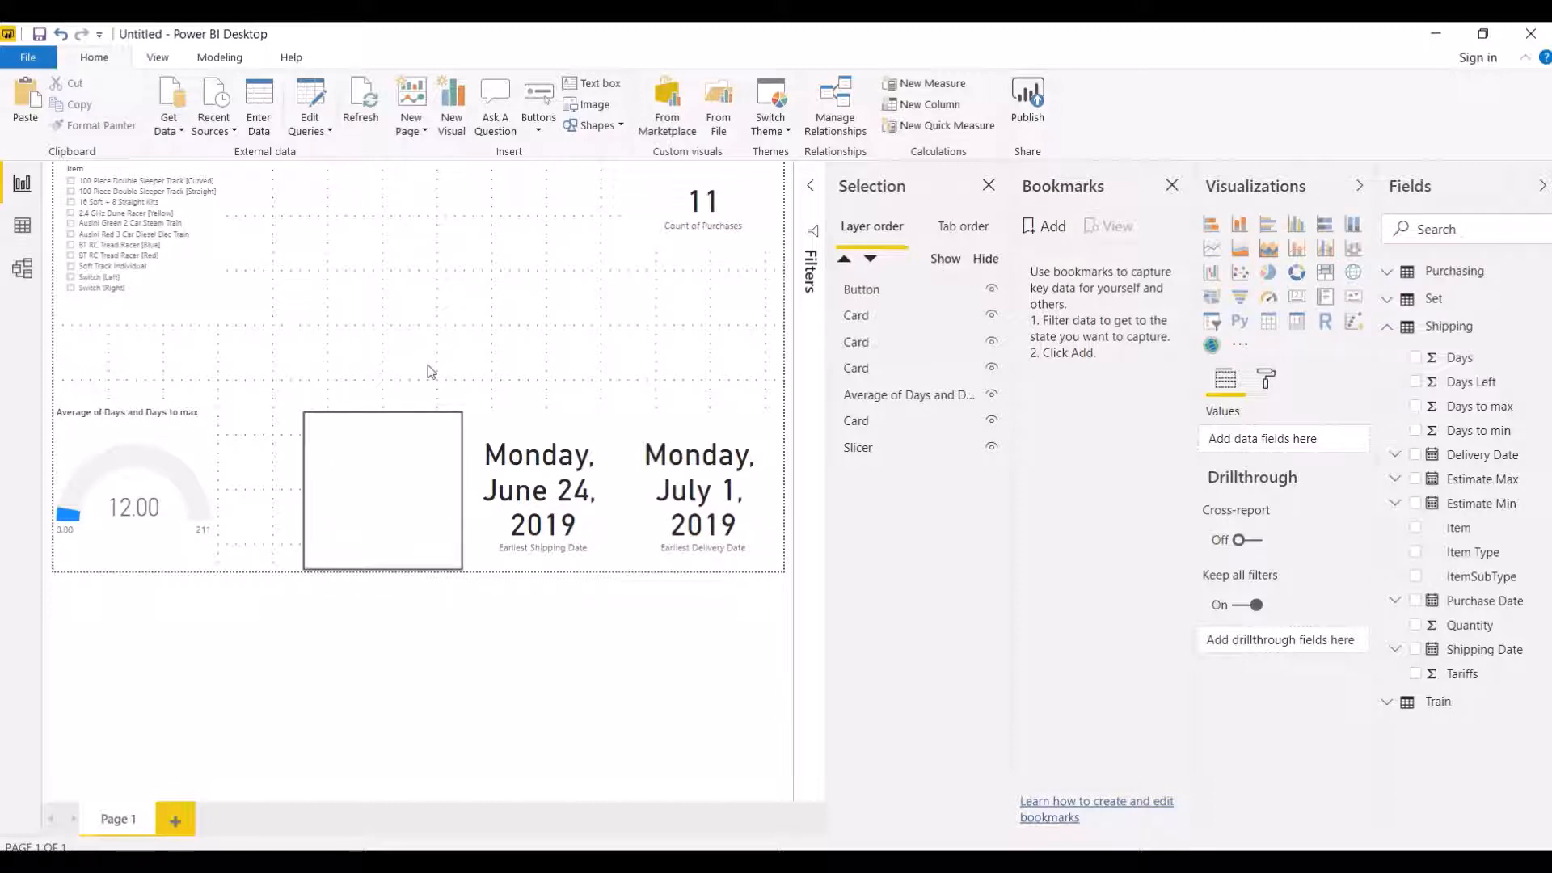
Step: Send the blank button to the back of the layer order, behind the Earliest Purchase Date card
{"action": "left_click", "coordinate": [406, 509]}
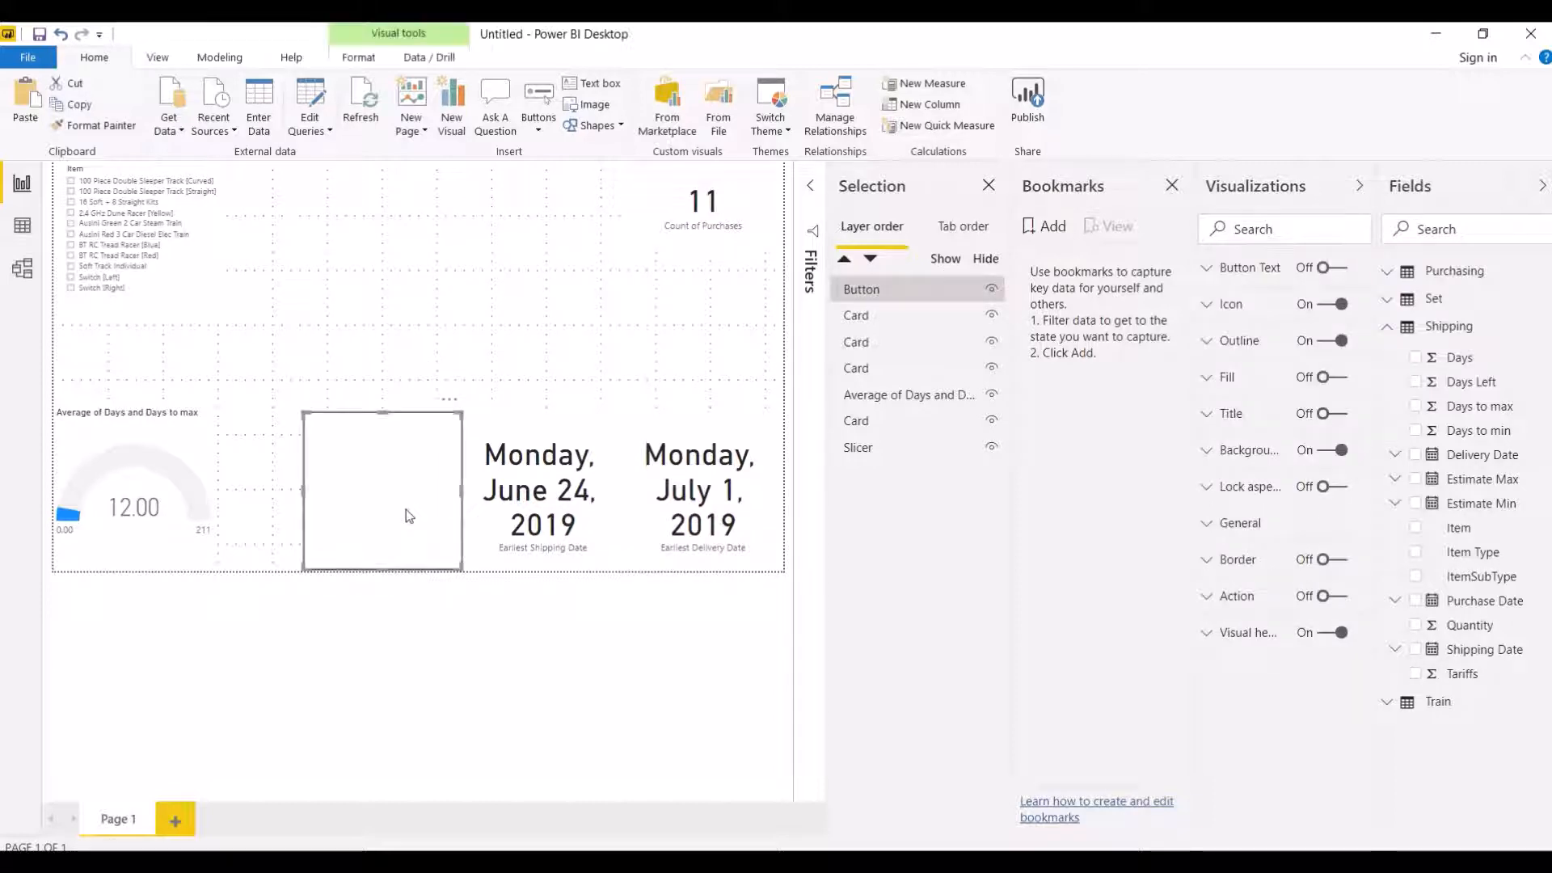
{"action": "left_click", "coordinate": [360, 58]}
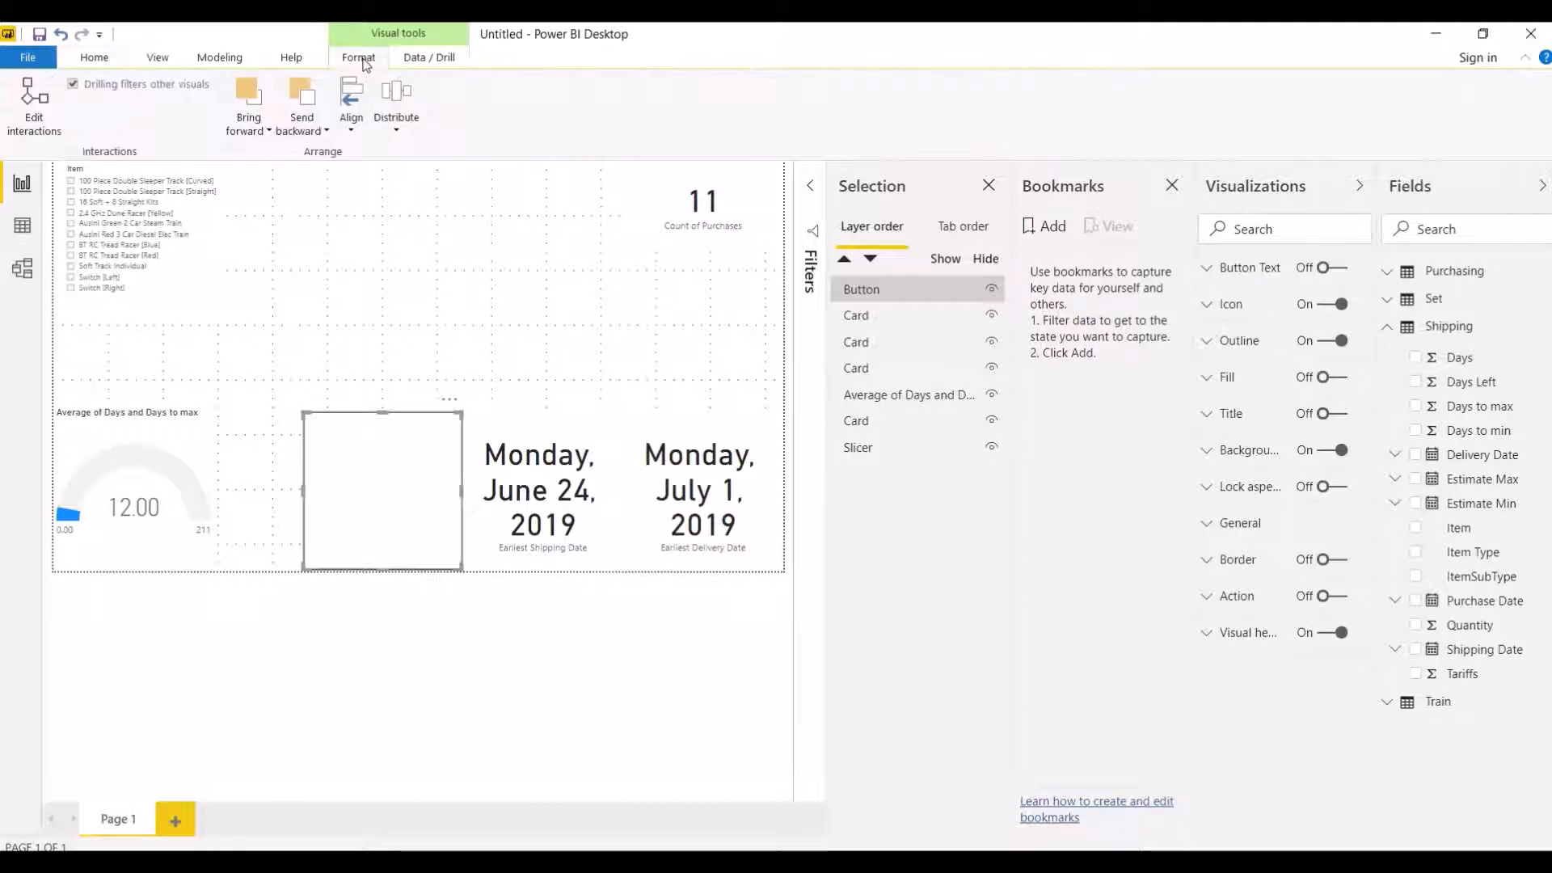
{"action": "left_click", "coordinate": [313, 106]}
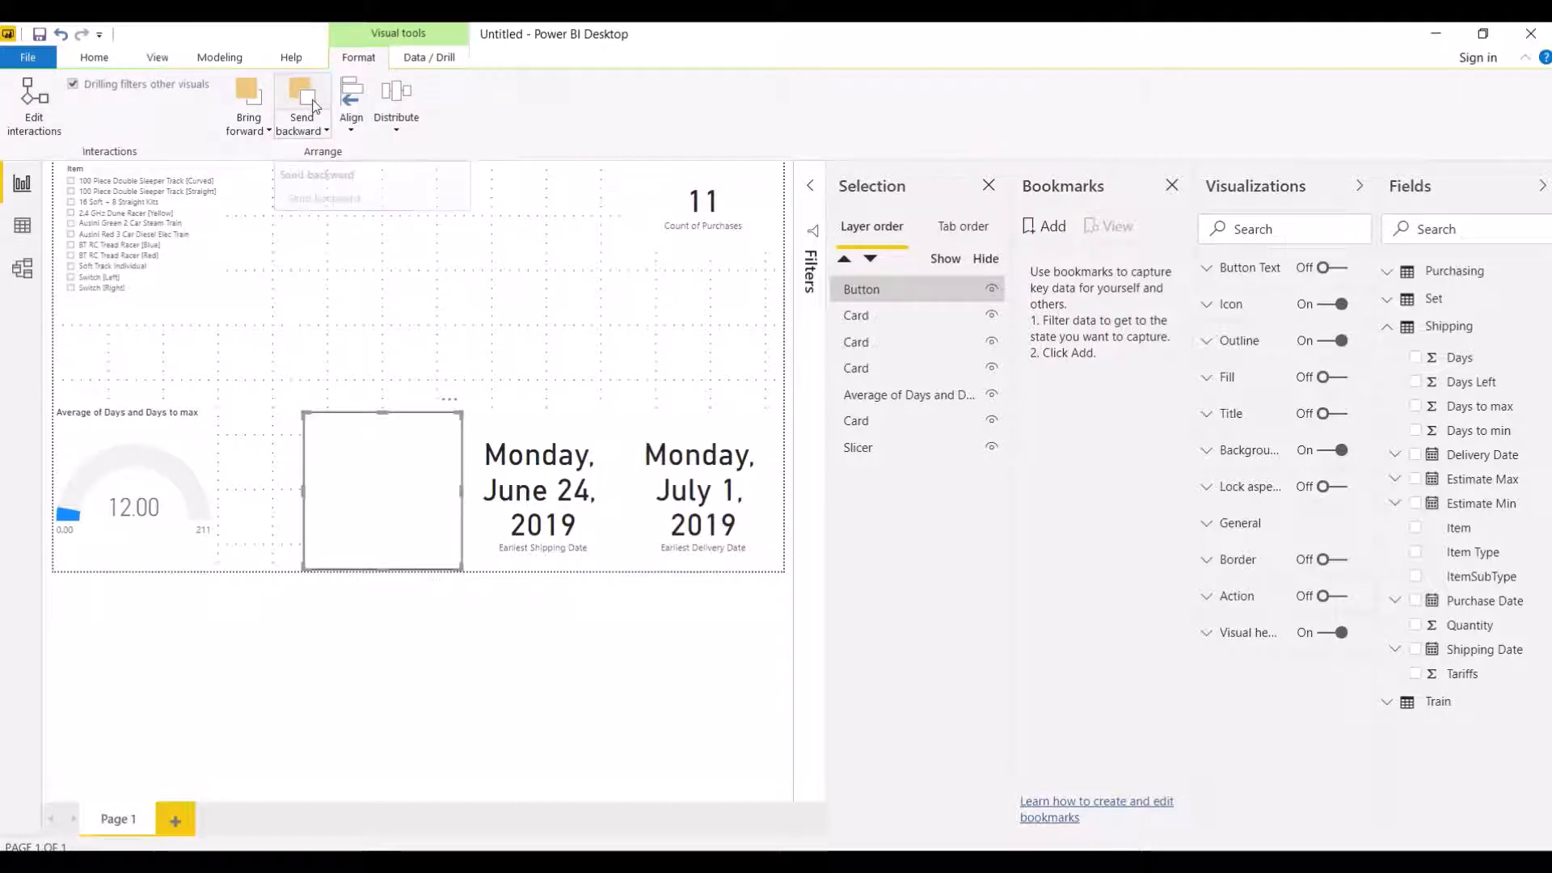
{"action": "left_click", "coordinate": [314, 106]}
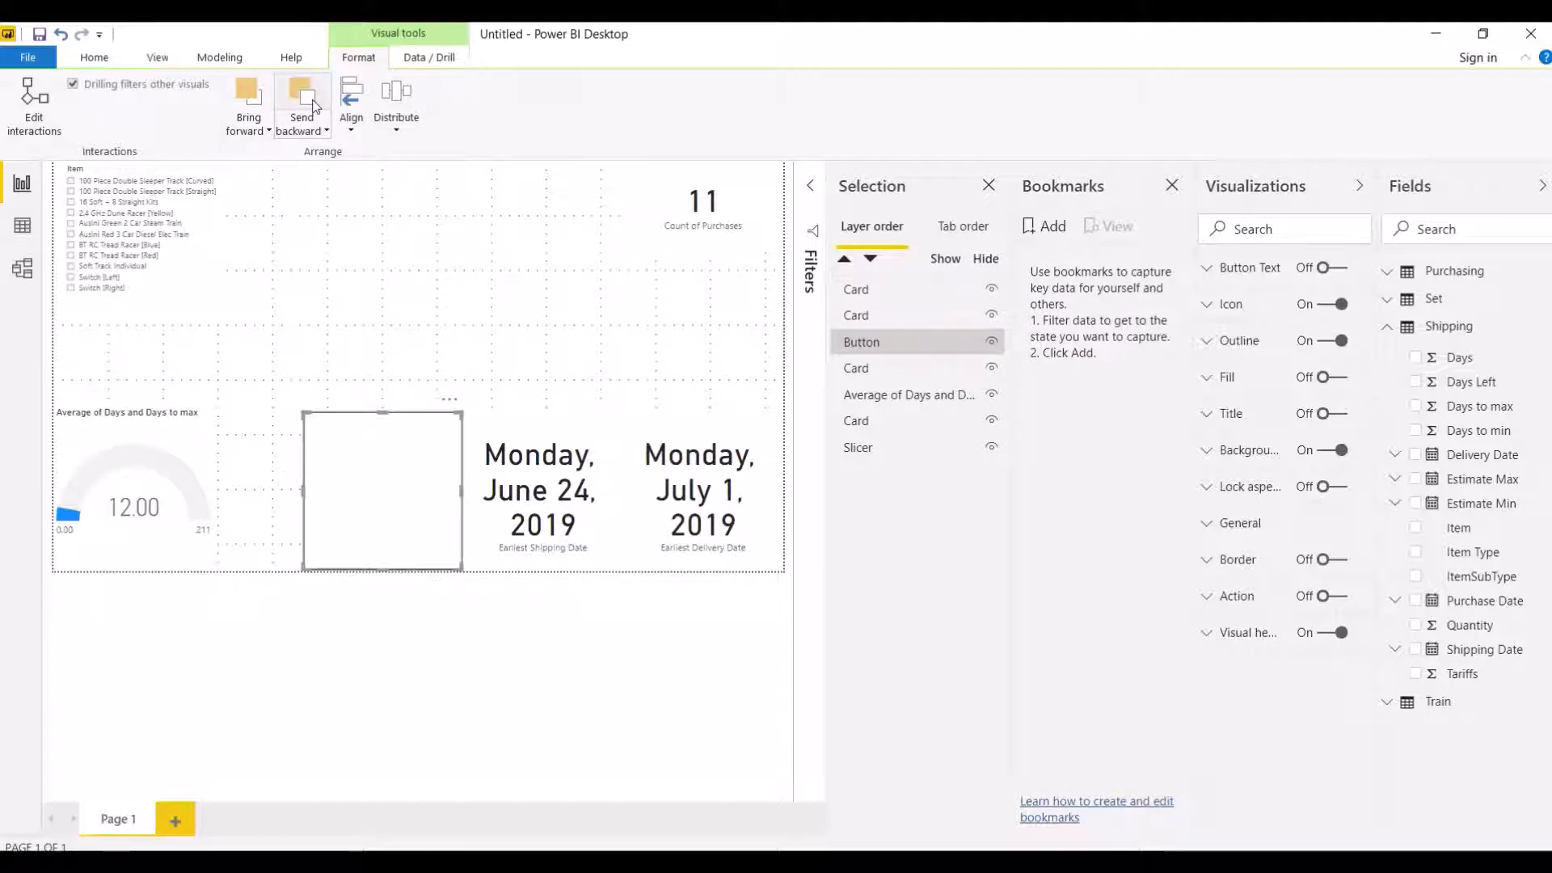
{"action": "left_click", "coordinate": [304, 133]}
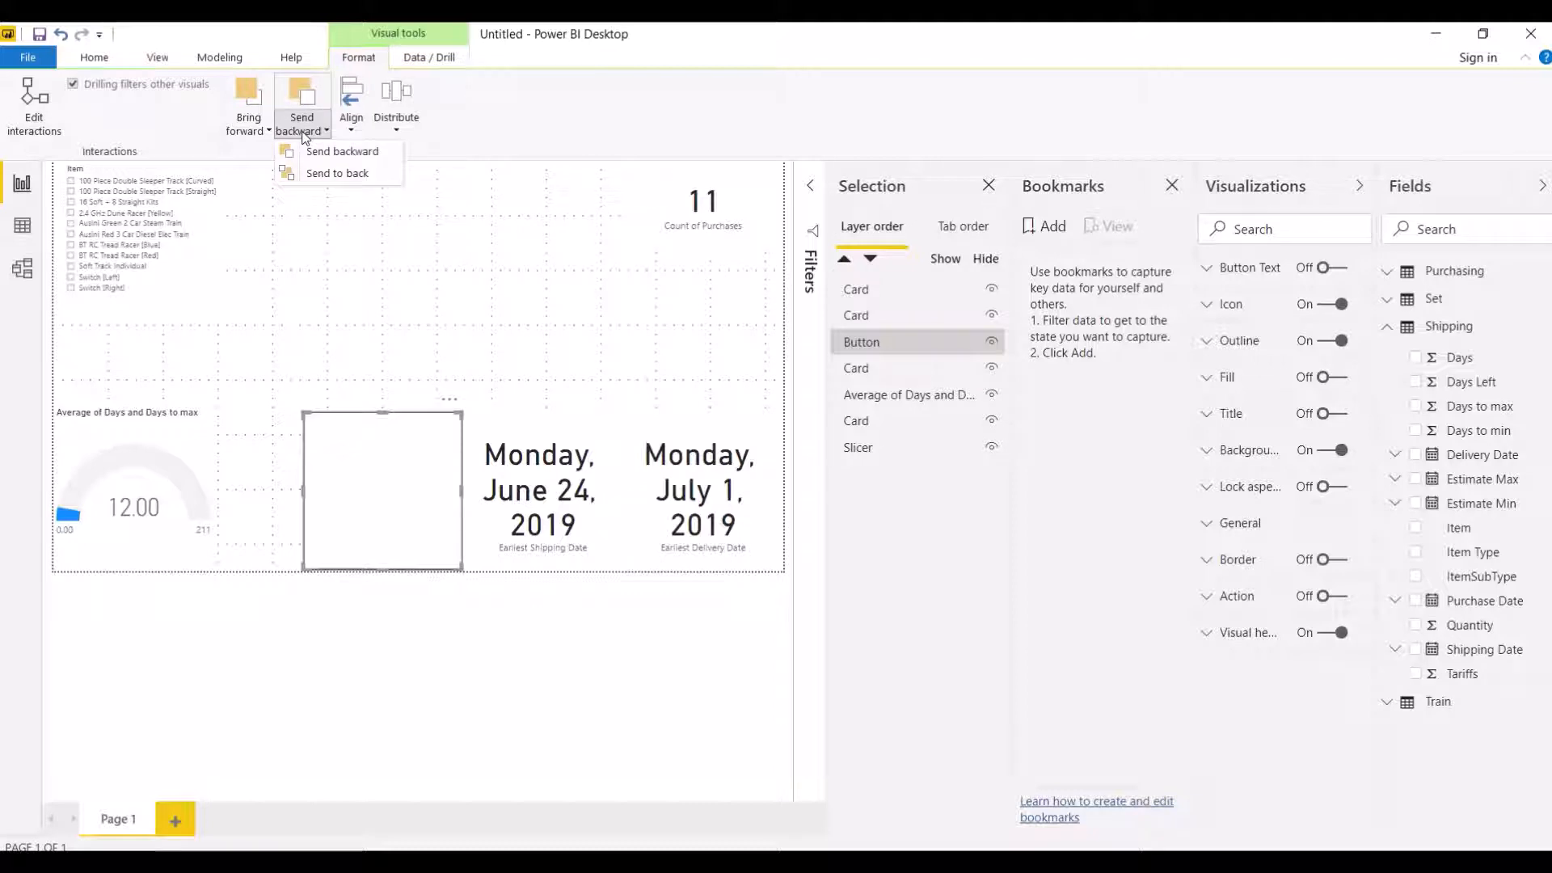
{"action": "left_click", "coordinate": [333, 173]}
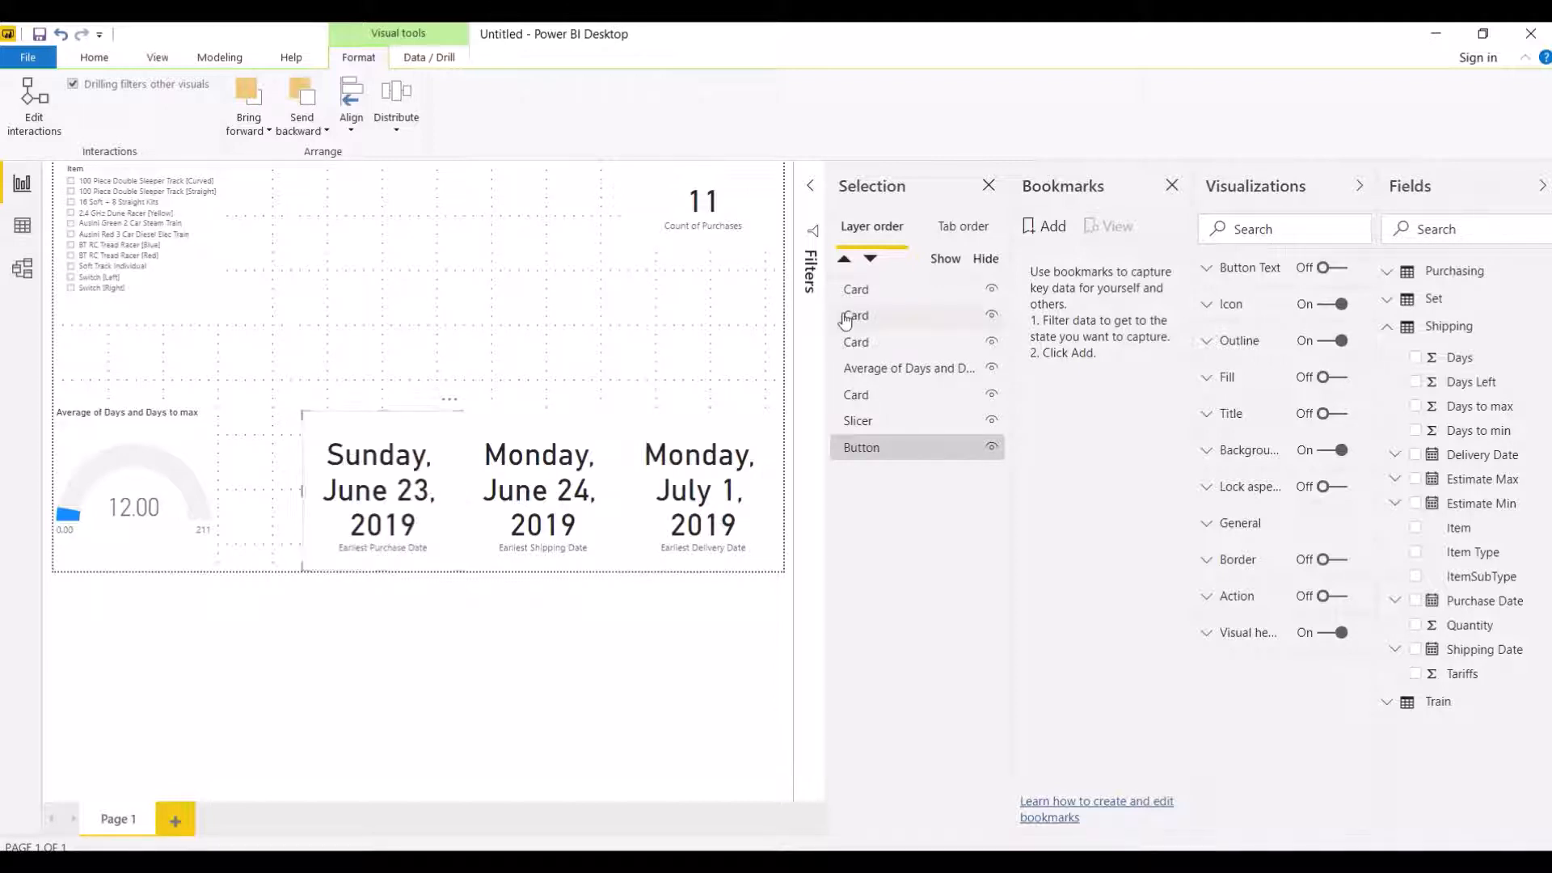
Step: Examine which page object each layer entry represents, checking the top card, the button, the slicer and the Earliest Purchase Date card
{"action": "left_click", "coordinate": [902, 289]}
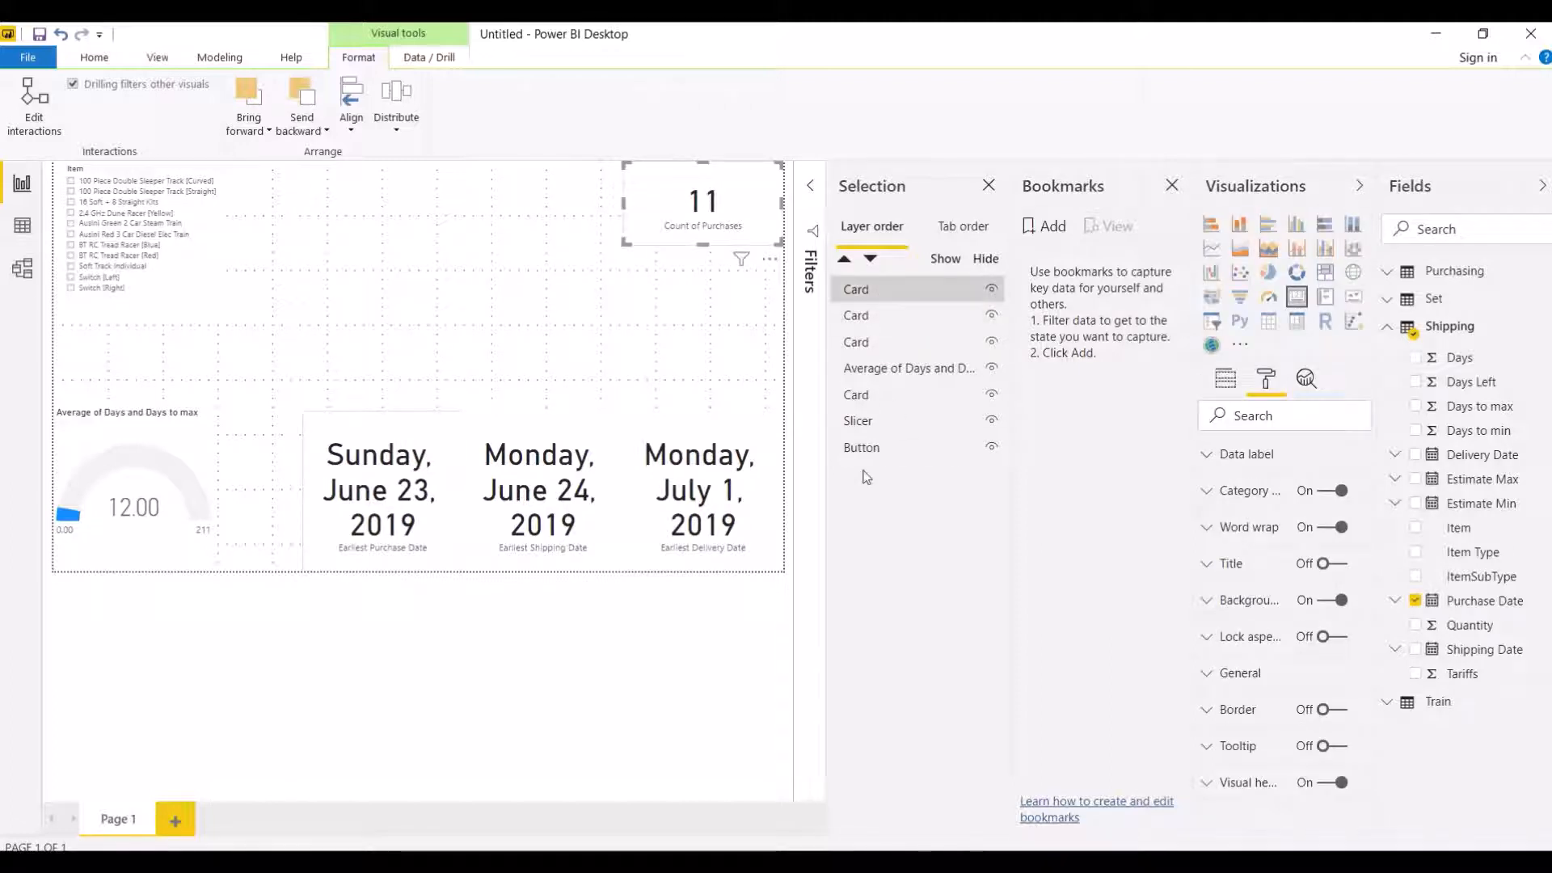
{"action": "left_click", "coordinate": [884, 454]}
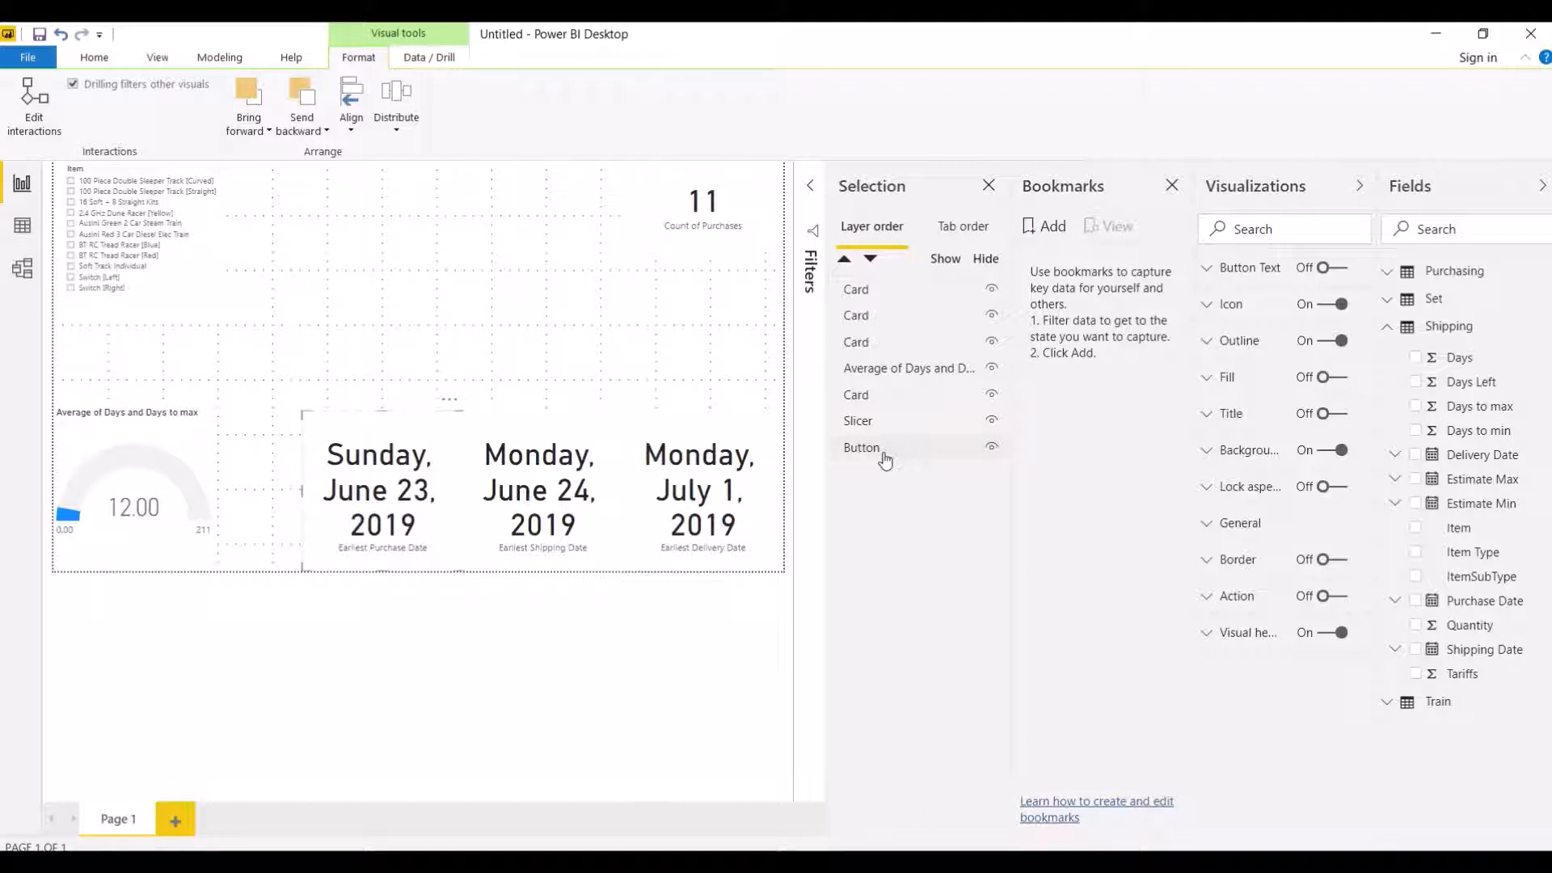
{"action": "left_click", "coordinate": [870, 434]}
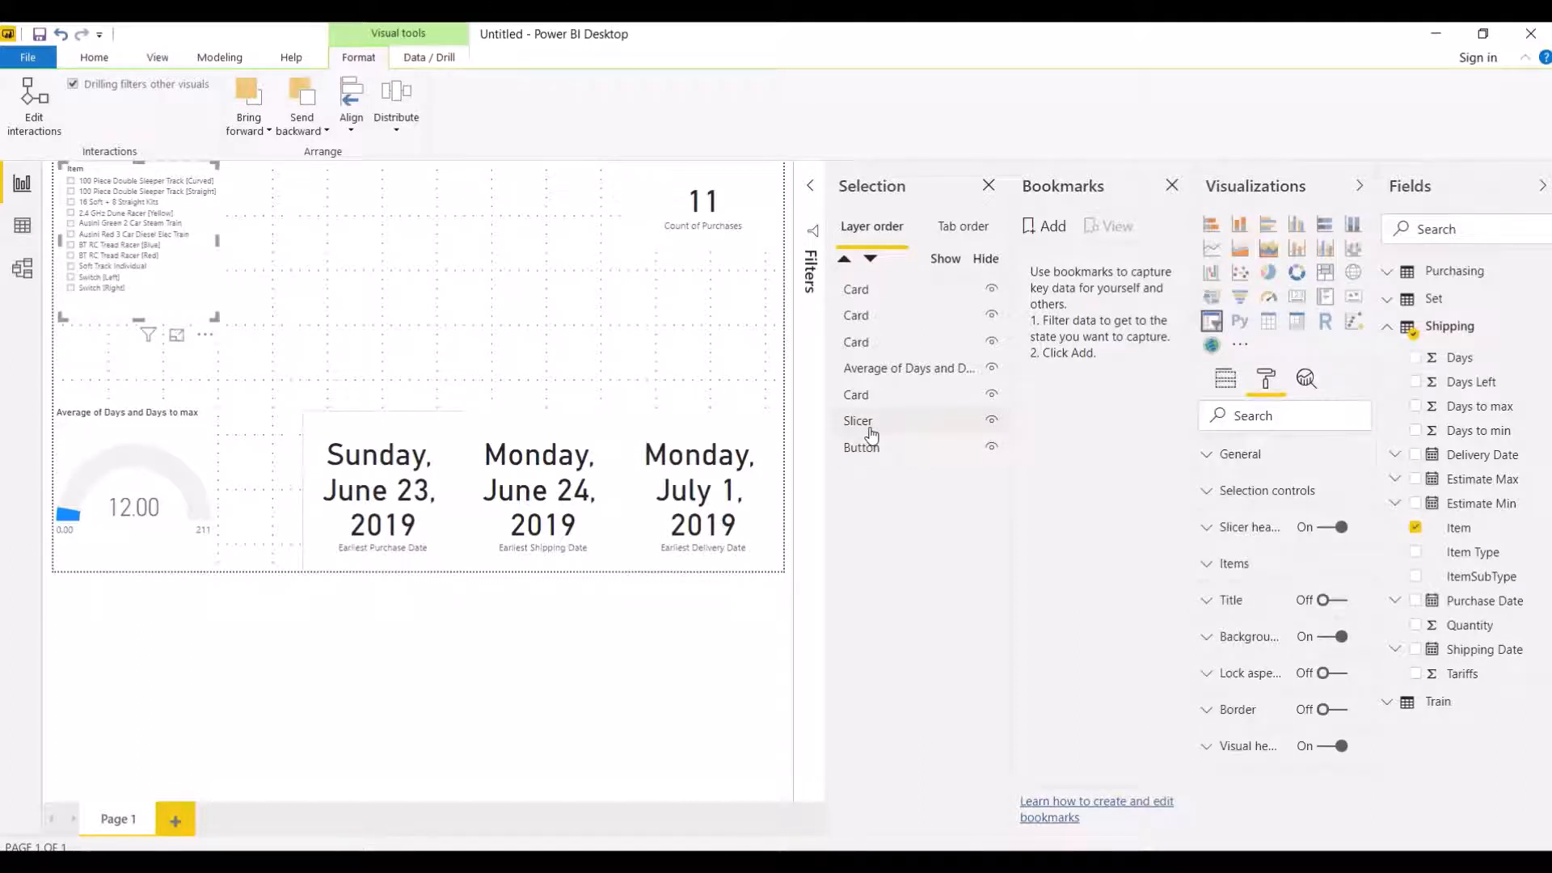
{"action": "left_click", "coordinate": [429, 433]}
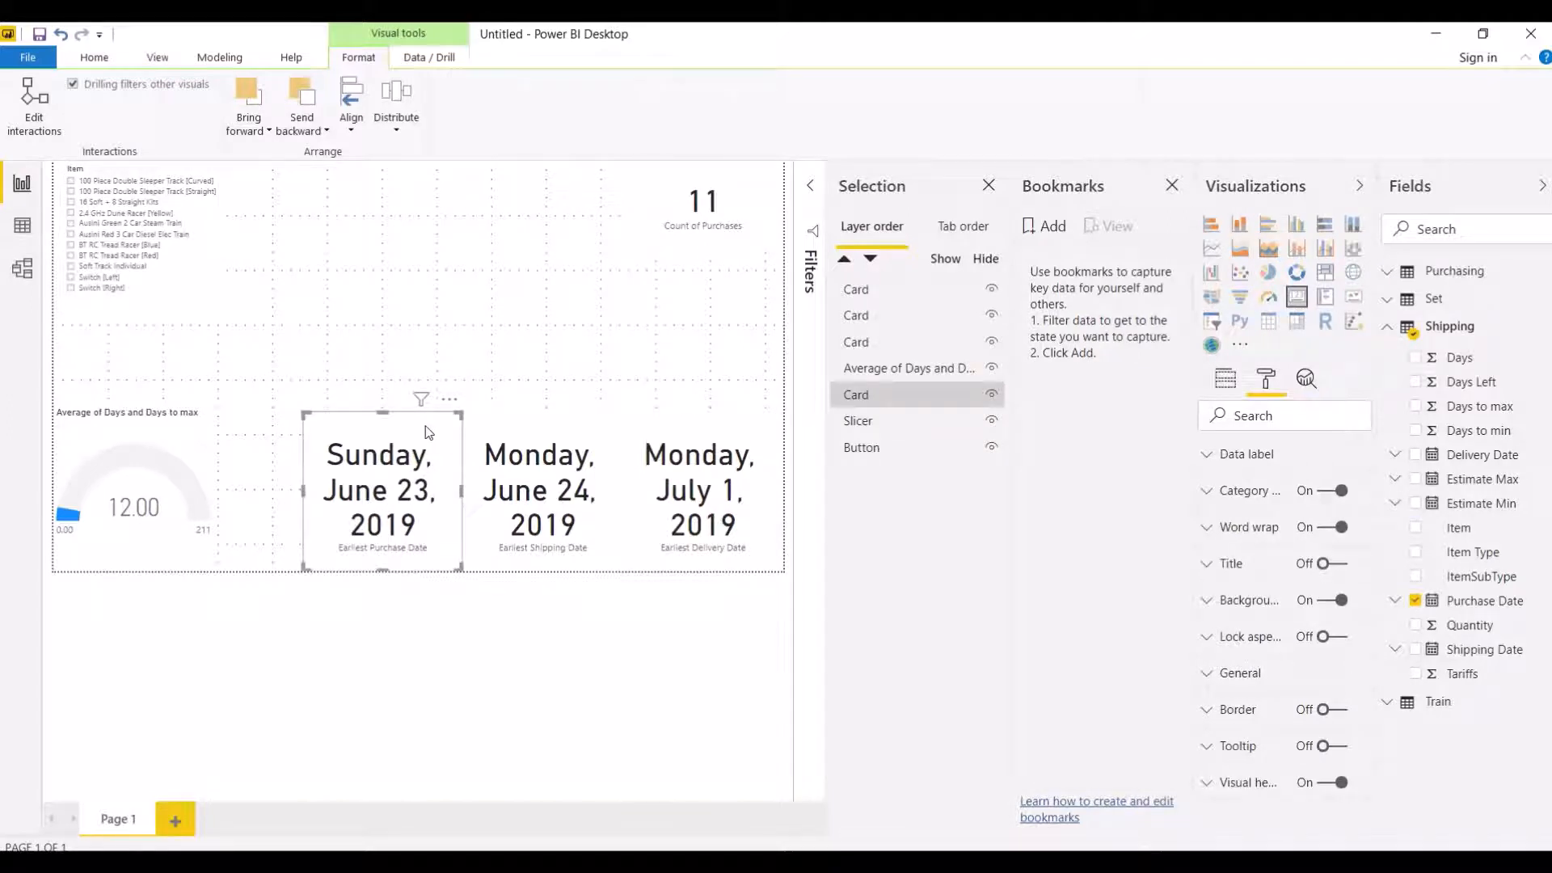
{"action": "mouse_move", "coordinate": [428, 433]}
{"action": "left_mouse_down"}
{"action": "mouse_move", "coordinate": [429, 302]}
{"action": "mouse_move", "coordinate": [425, 462]}
{"action": "left_mouse_up"}
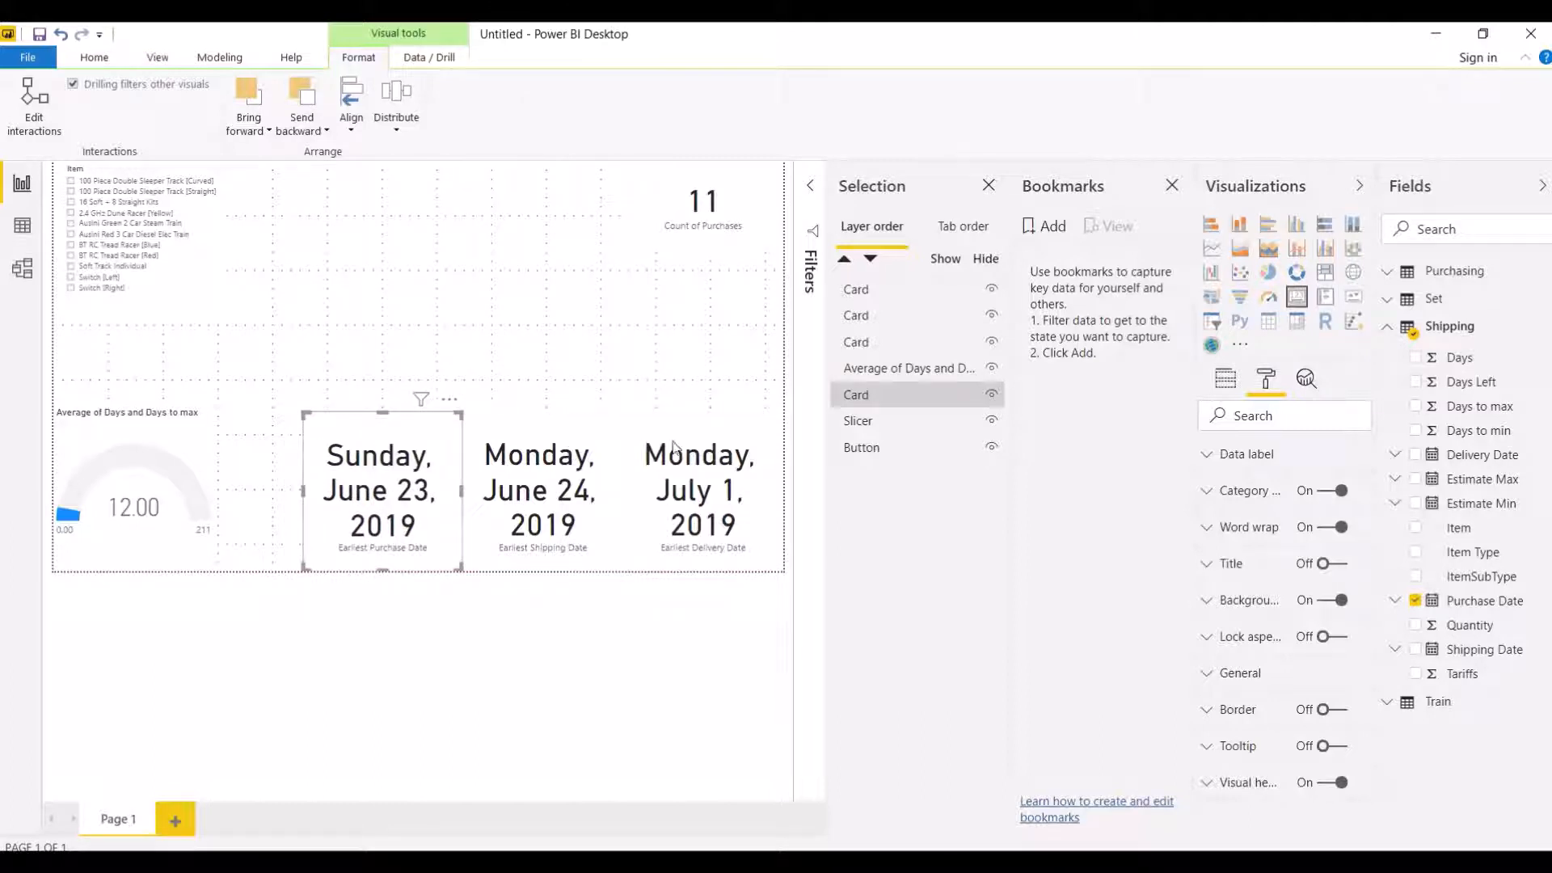
{"action": "left_click", "coordinate": [870, 454]}
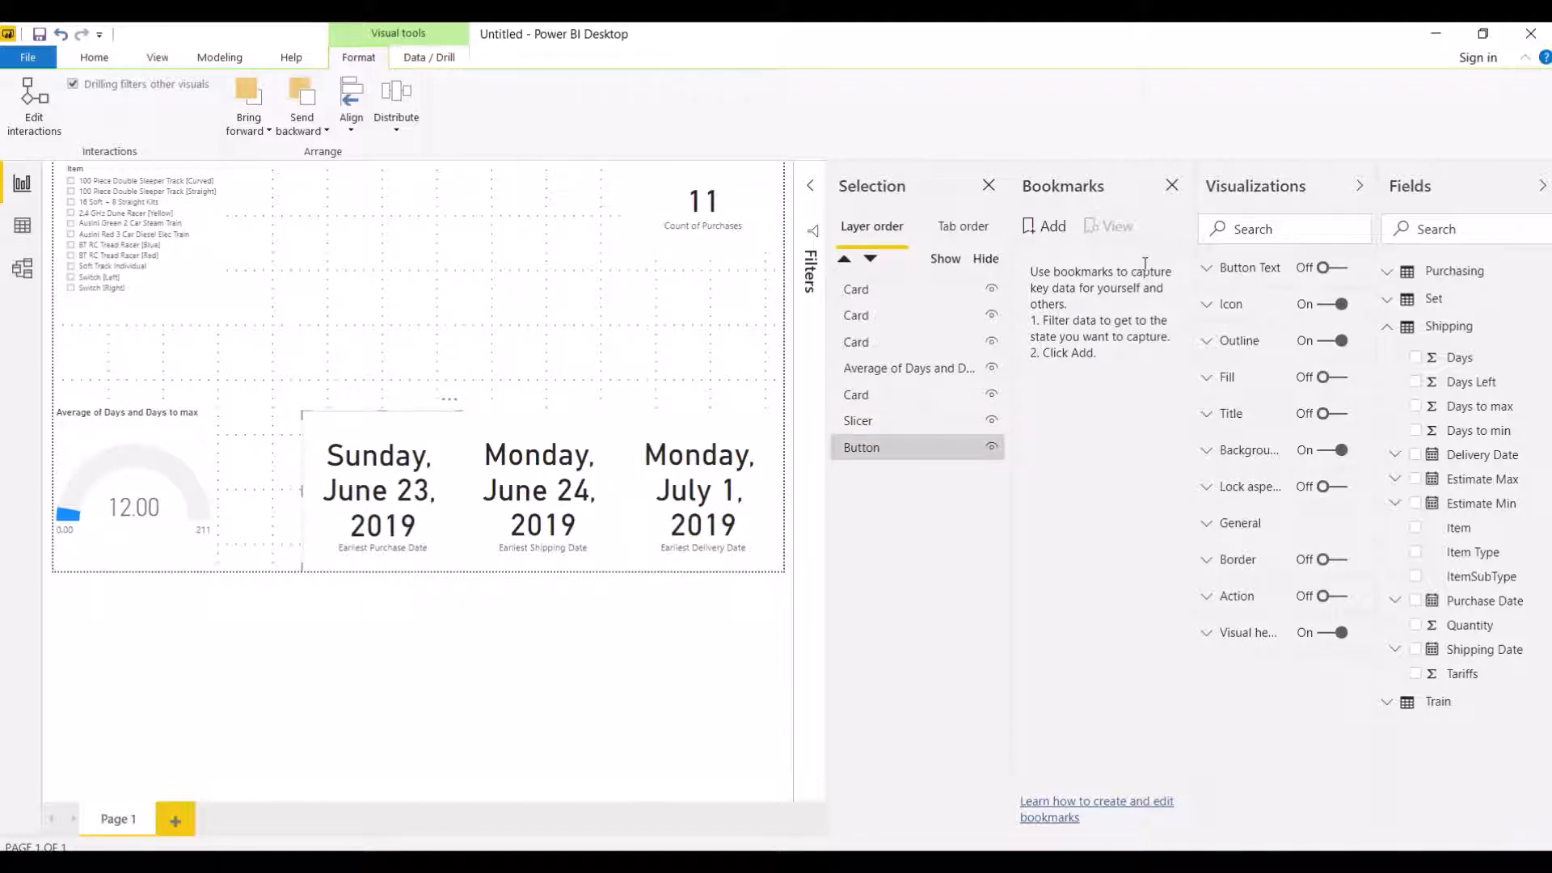
Step: Add a bookmark of the current page state, and close the Bookmarks and Selection panes while keeping Visualizations and Fields open
{"action": "left_click", "coordinate": [1049, 235]}
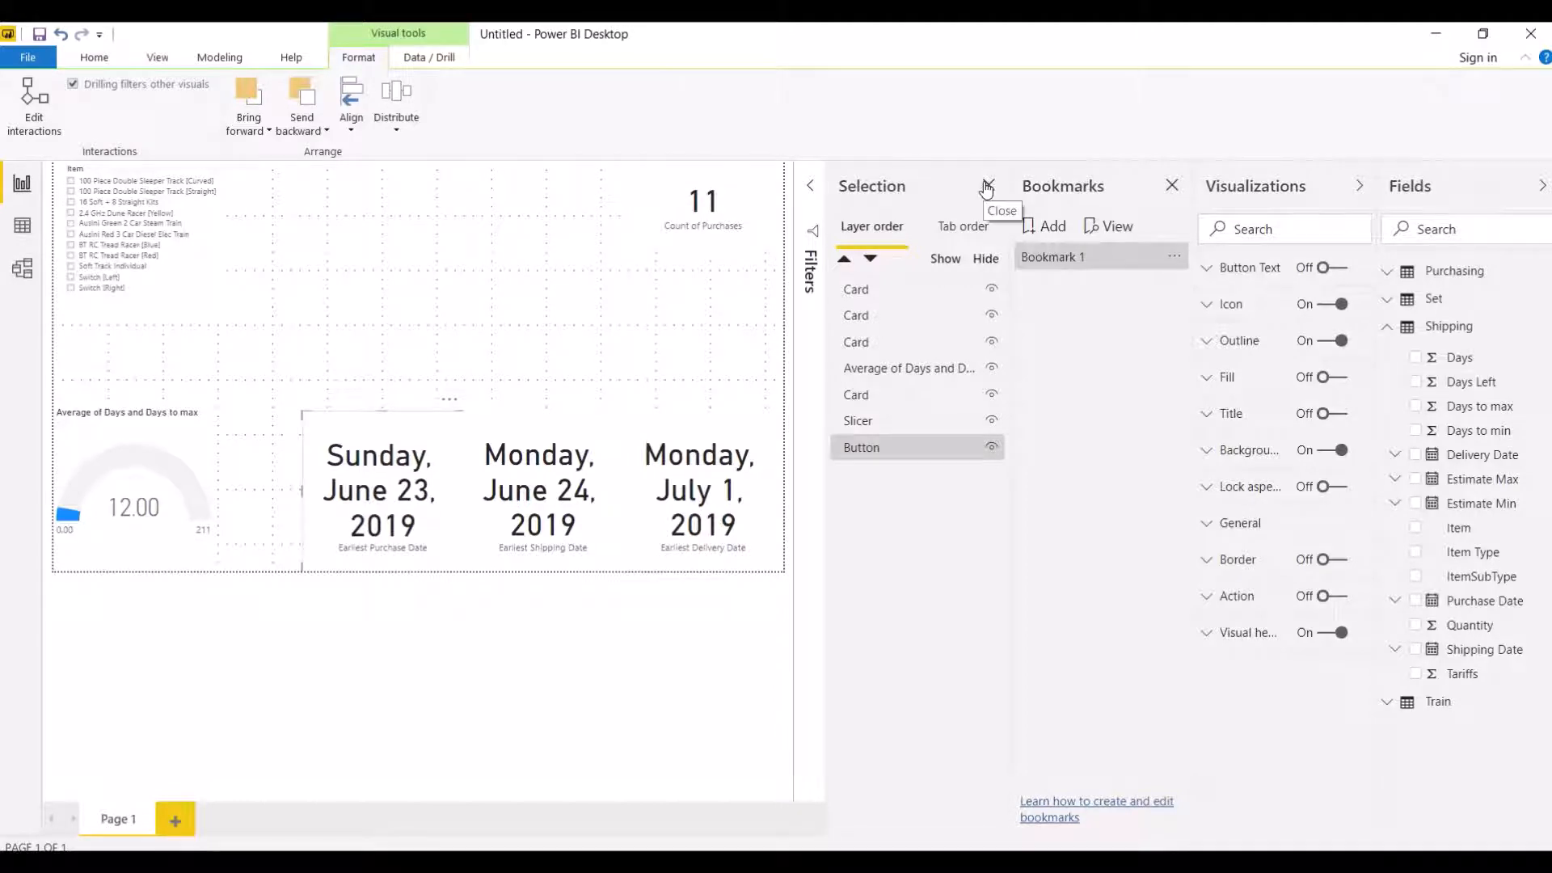
{"action": "left_click", "coordinate": [1359, 185]}
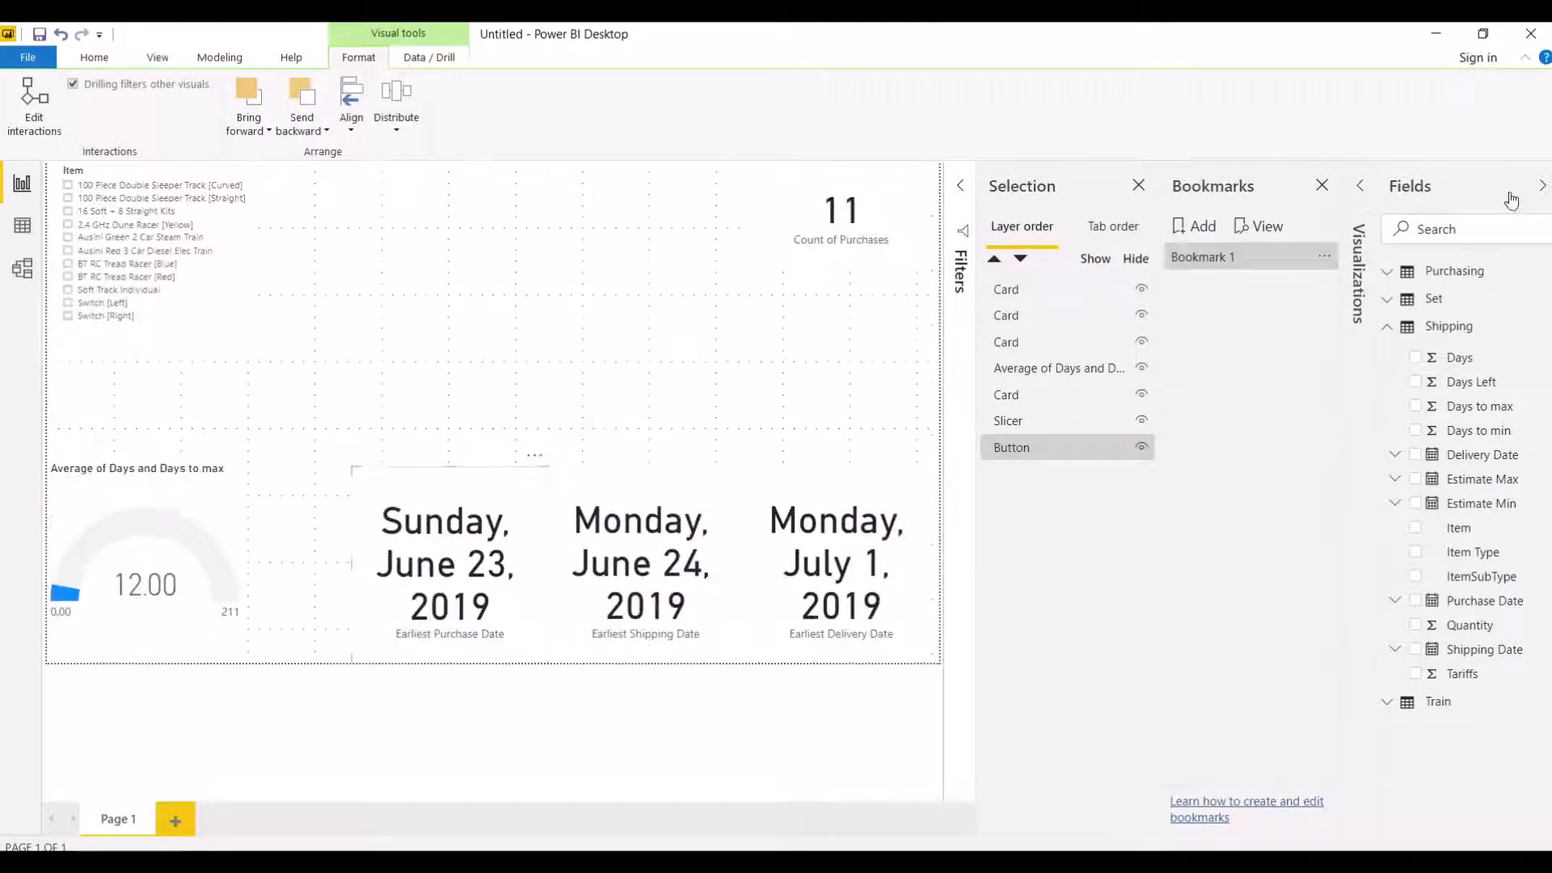
{"action": "left_click", "coordinate": [1543, 186]}
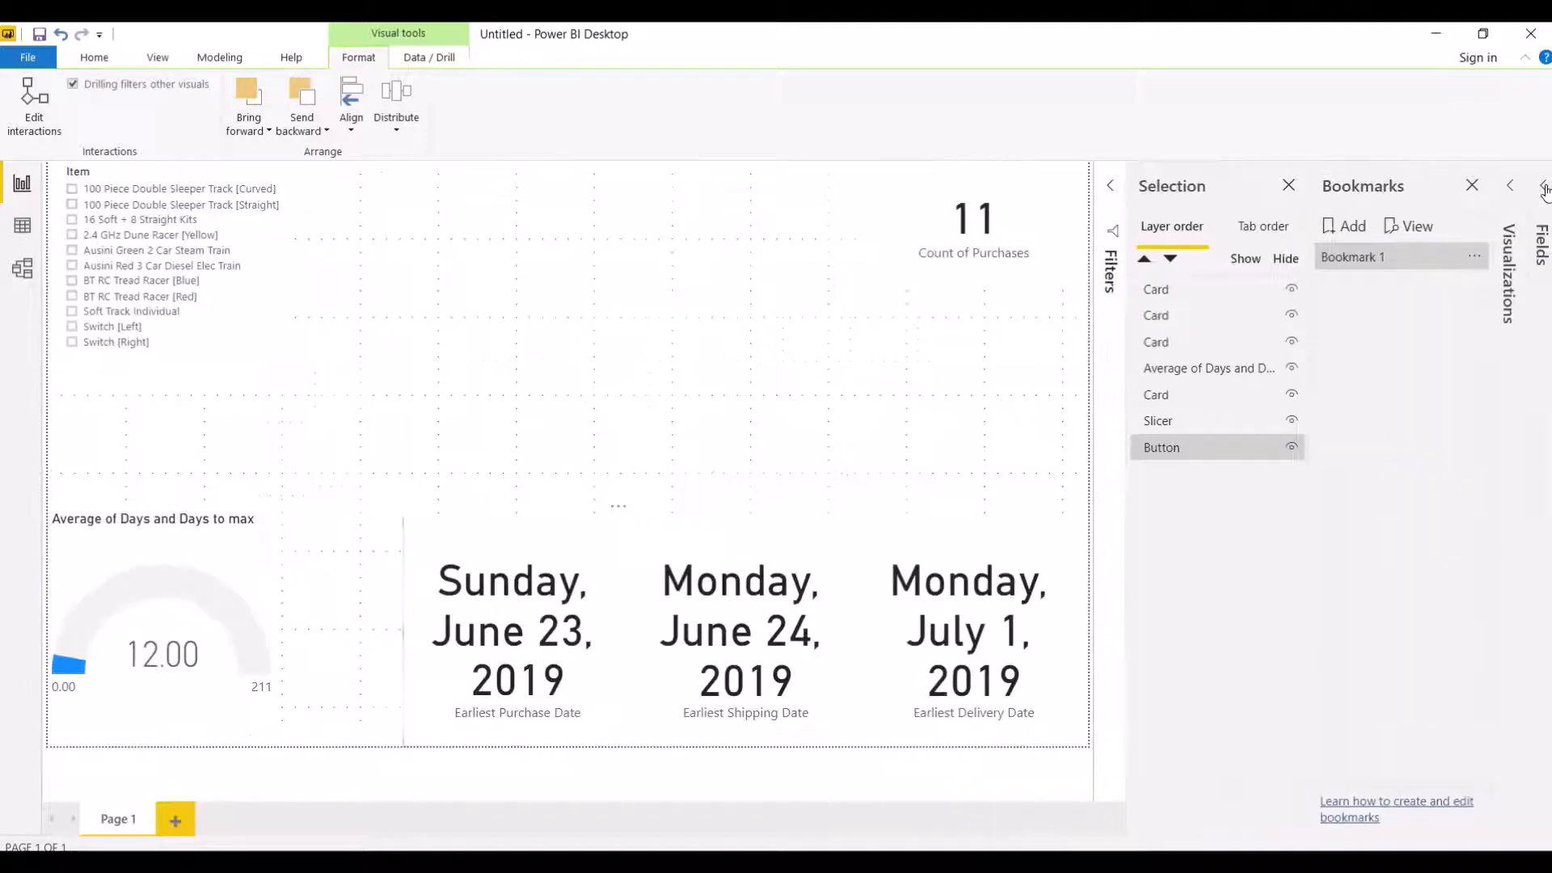
{"action": "left_click", "coordinate": [1472, 186]}
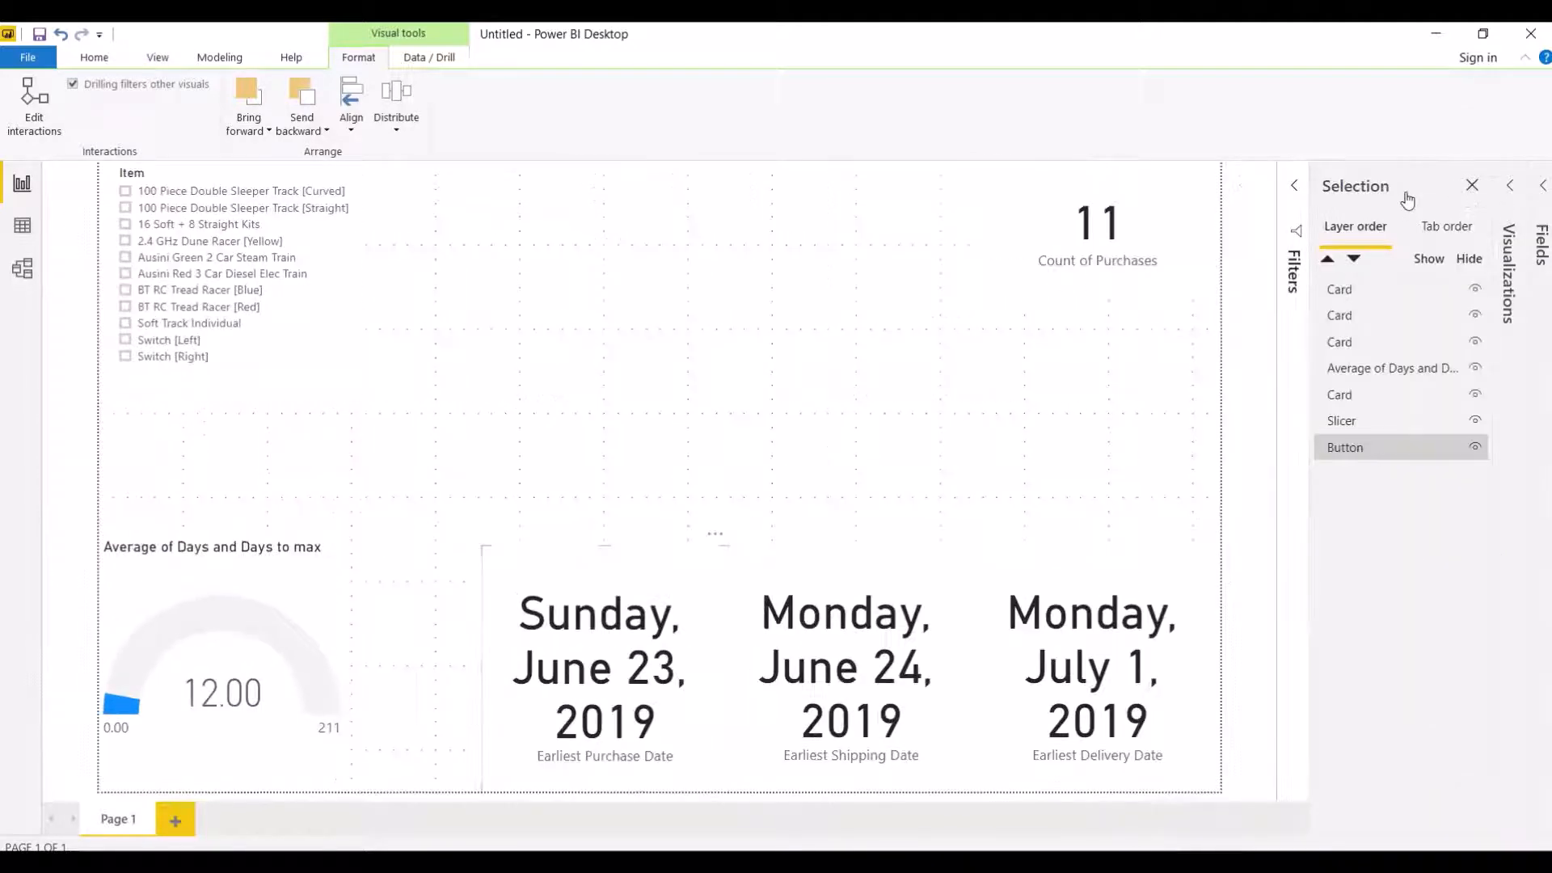
{"action": "left_click", "coordinate": [1471, 186]}
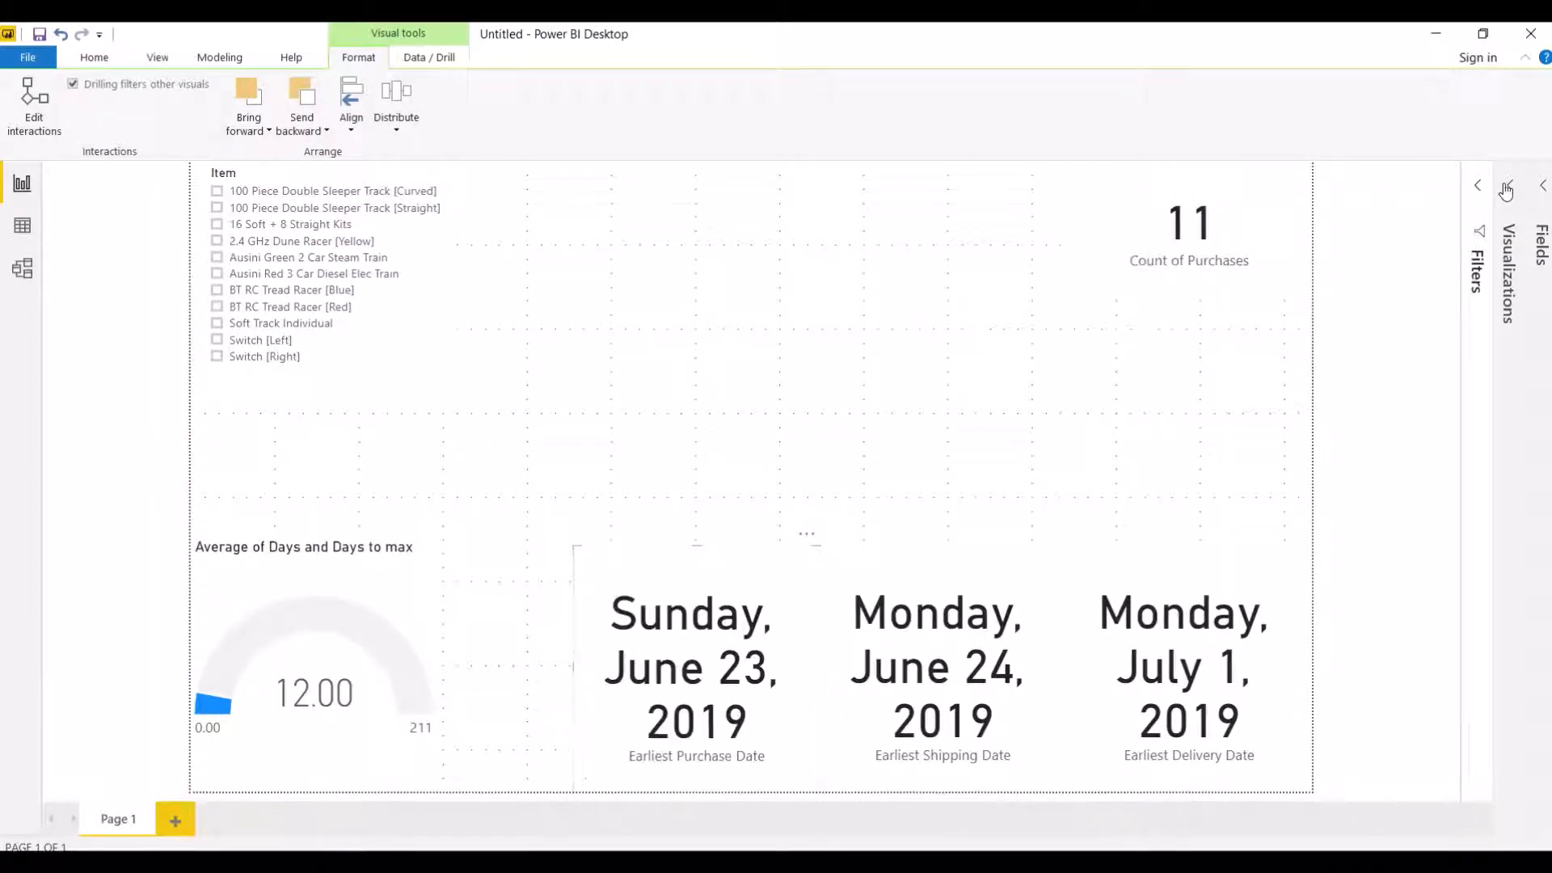
{"action": "left_click", "coordinate": [1505, 188]}
{"action": "left_click", "coordinate": [1542, 186]}
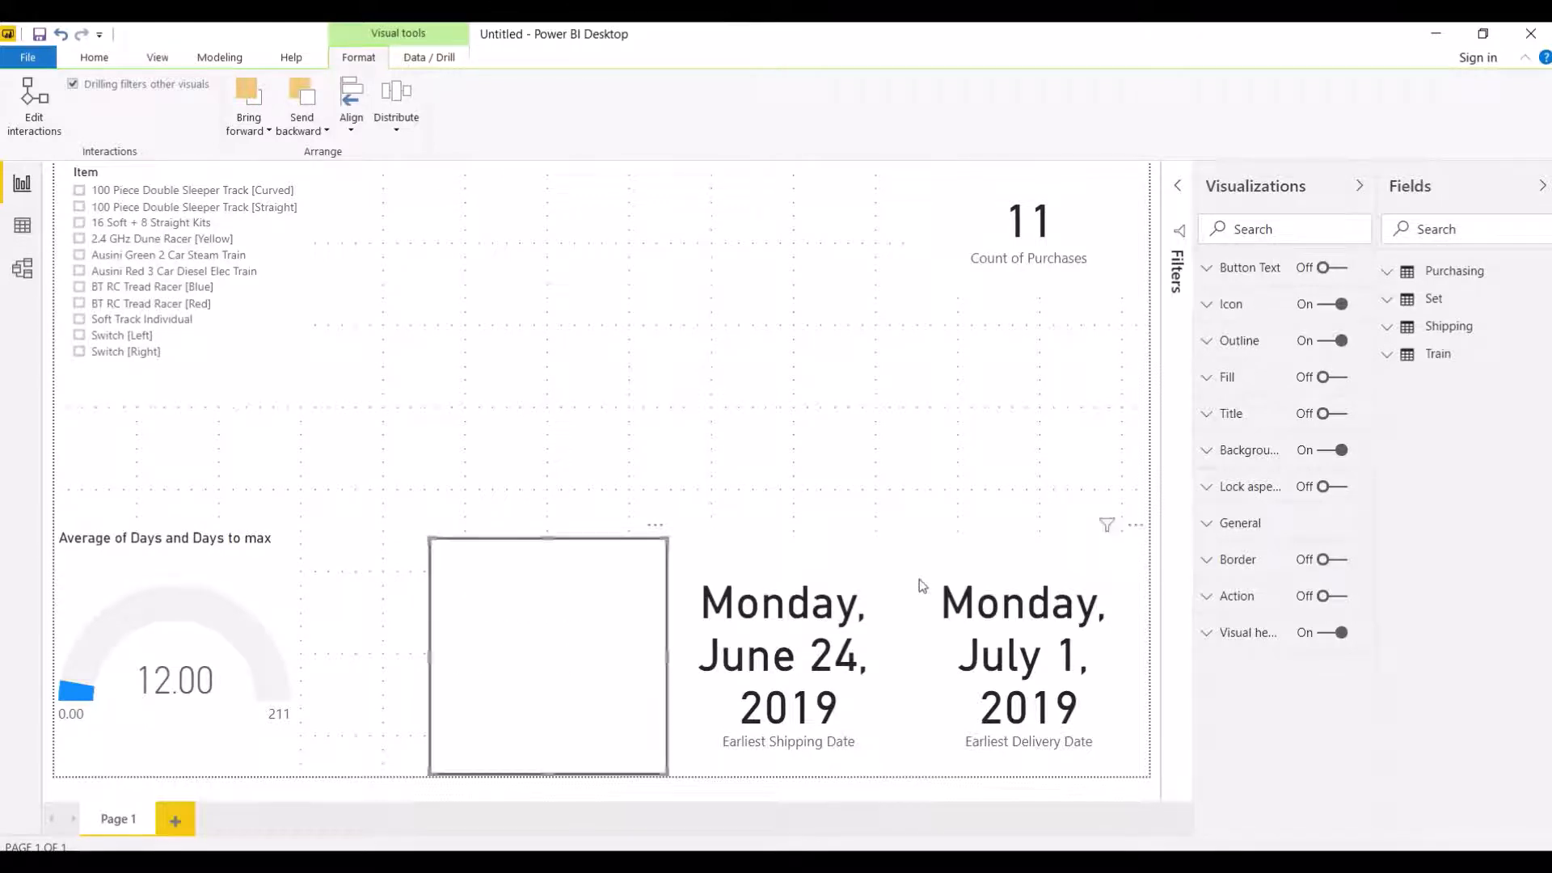
Step: Look at the open PowerPoint presentation, and check the memory use of the running apps in Task Manager
{"action": "mouse_move", "coordinate": [874, 862]}
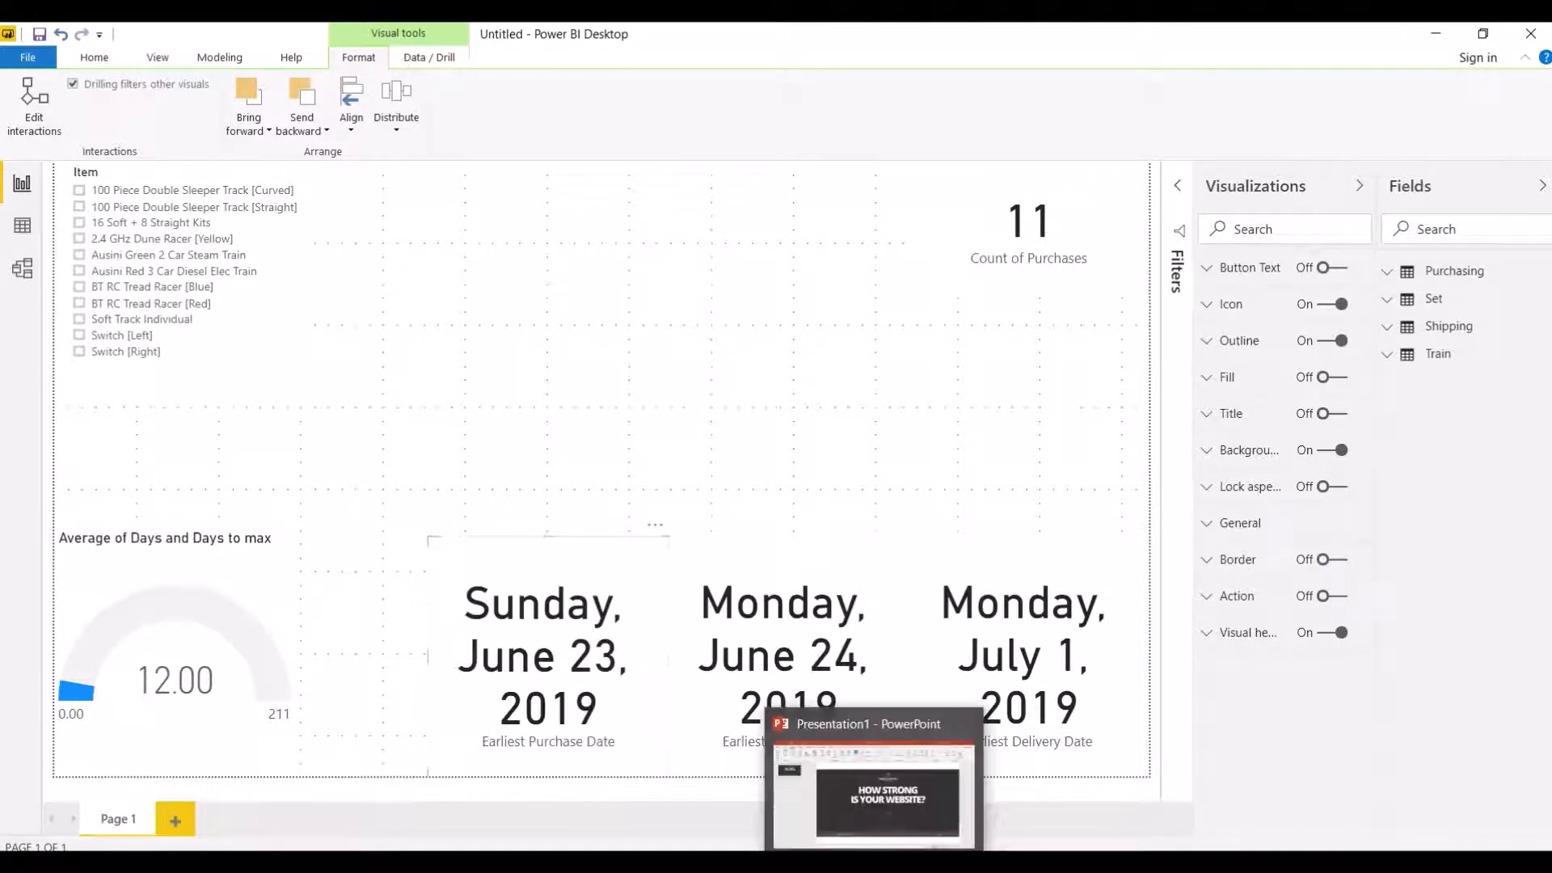
{"action": "left_click", "coordinate": [874, 796]}
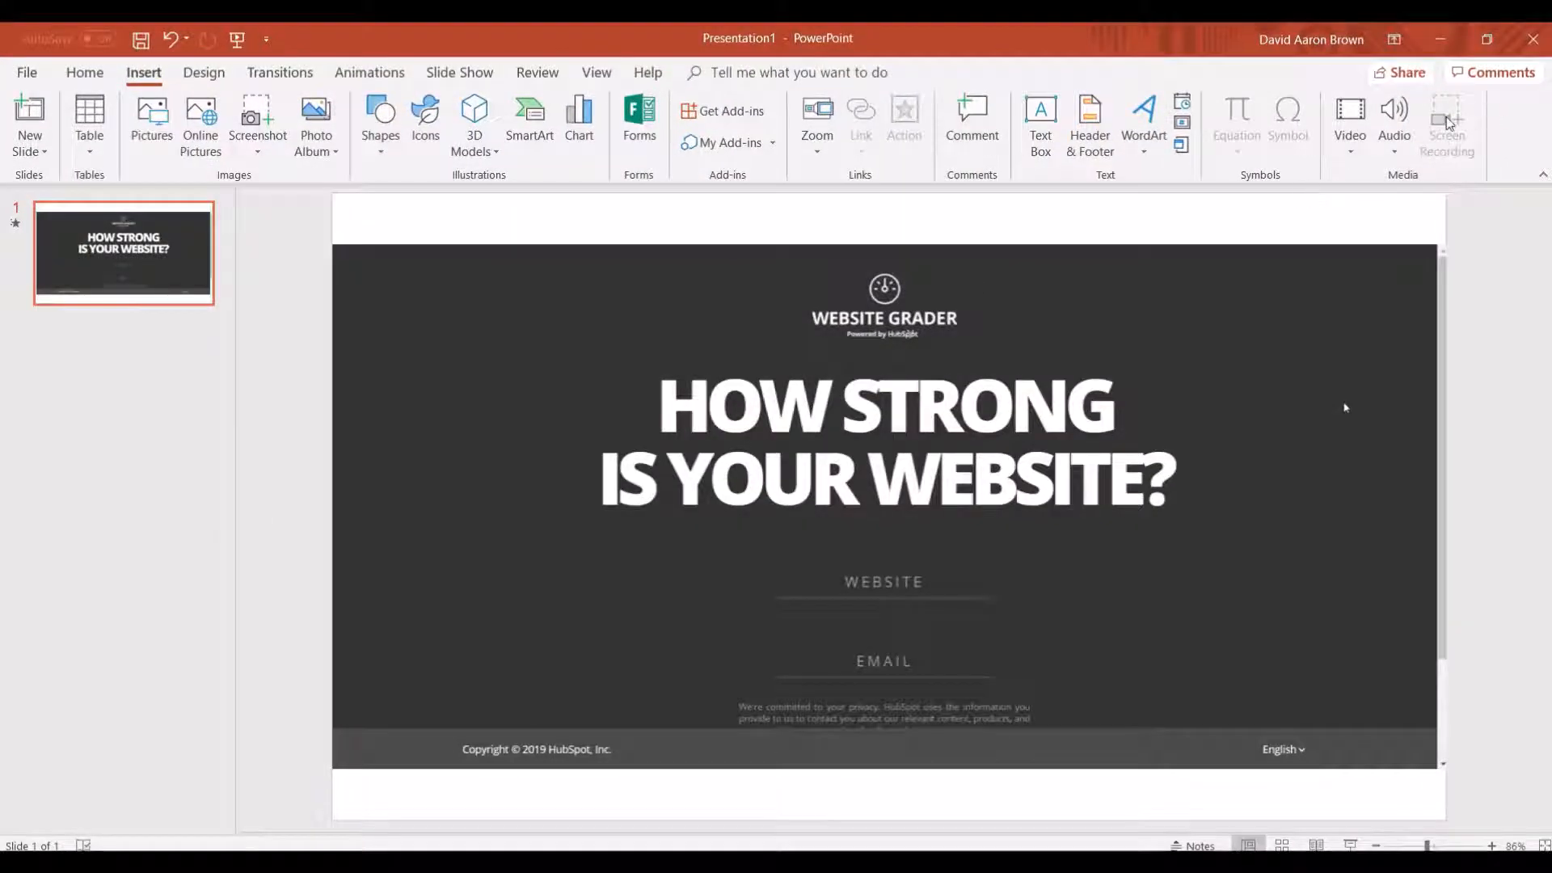
{"action": "left_click", "coordinate": [1443, 36]}
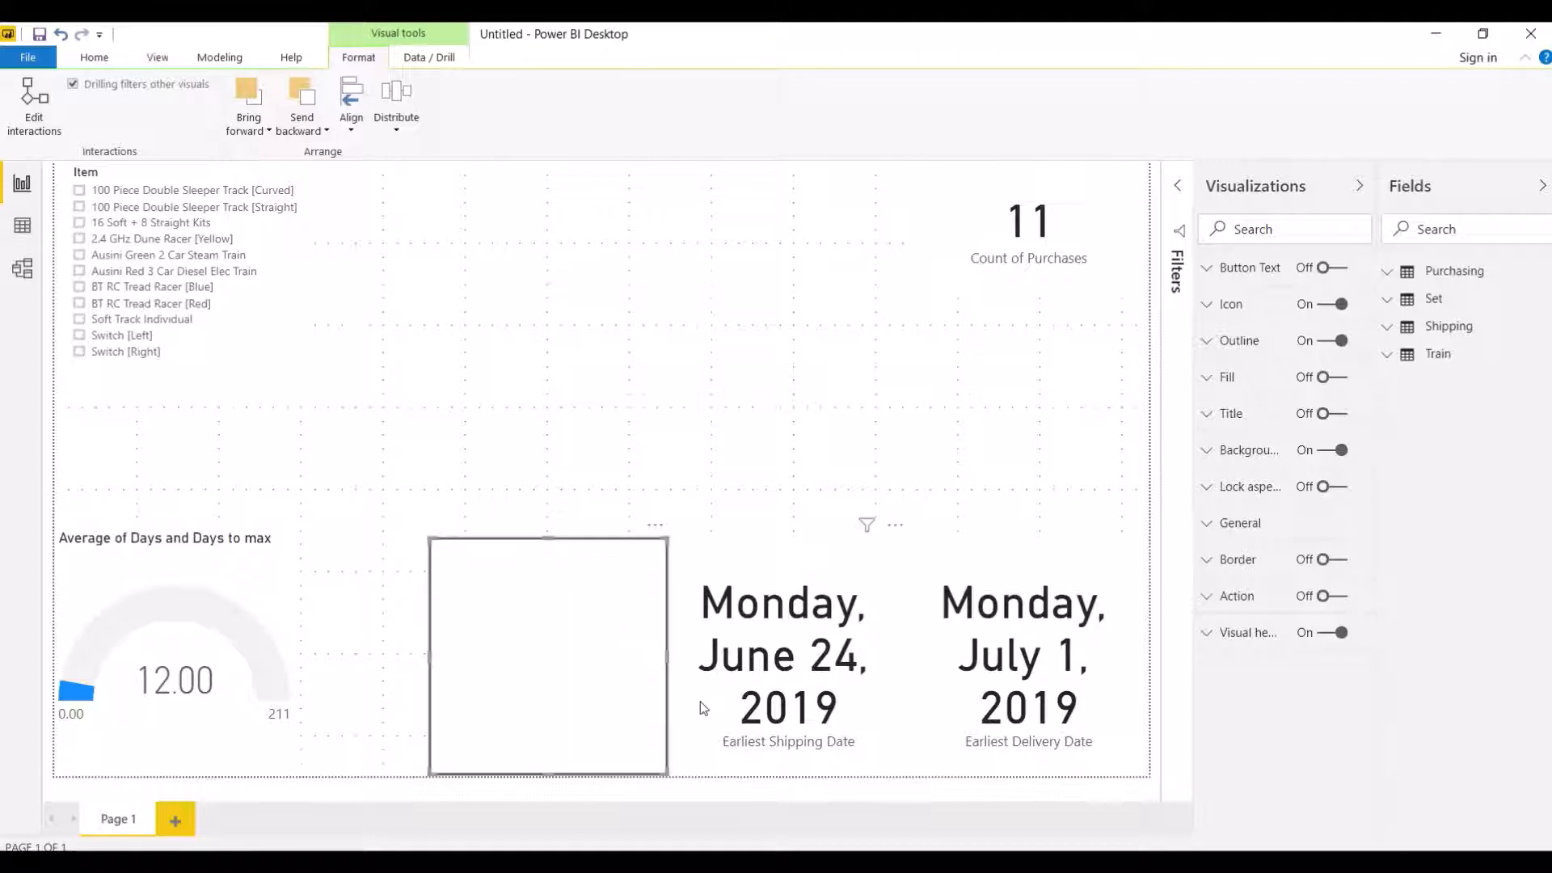
{"action": "key", "text": "ctrl+shift+Escape"}
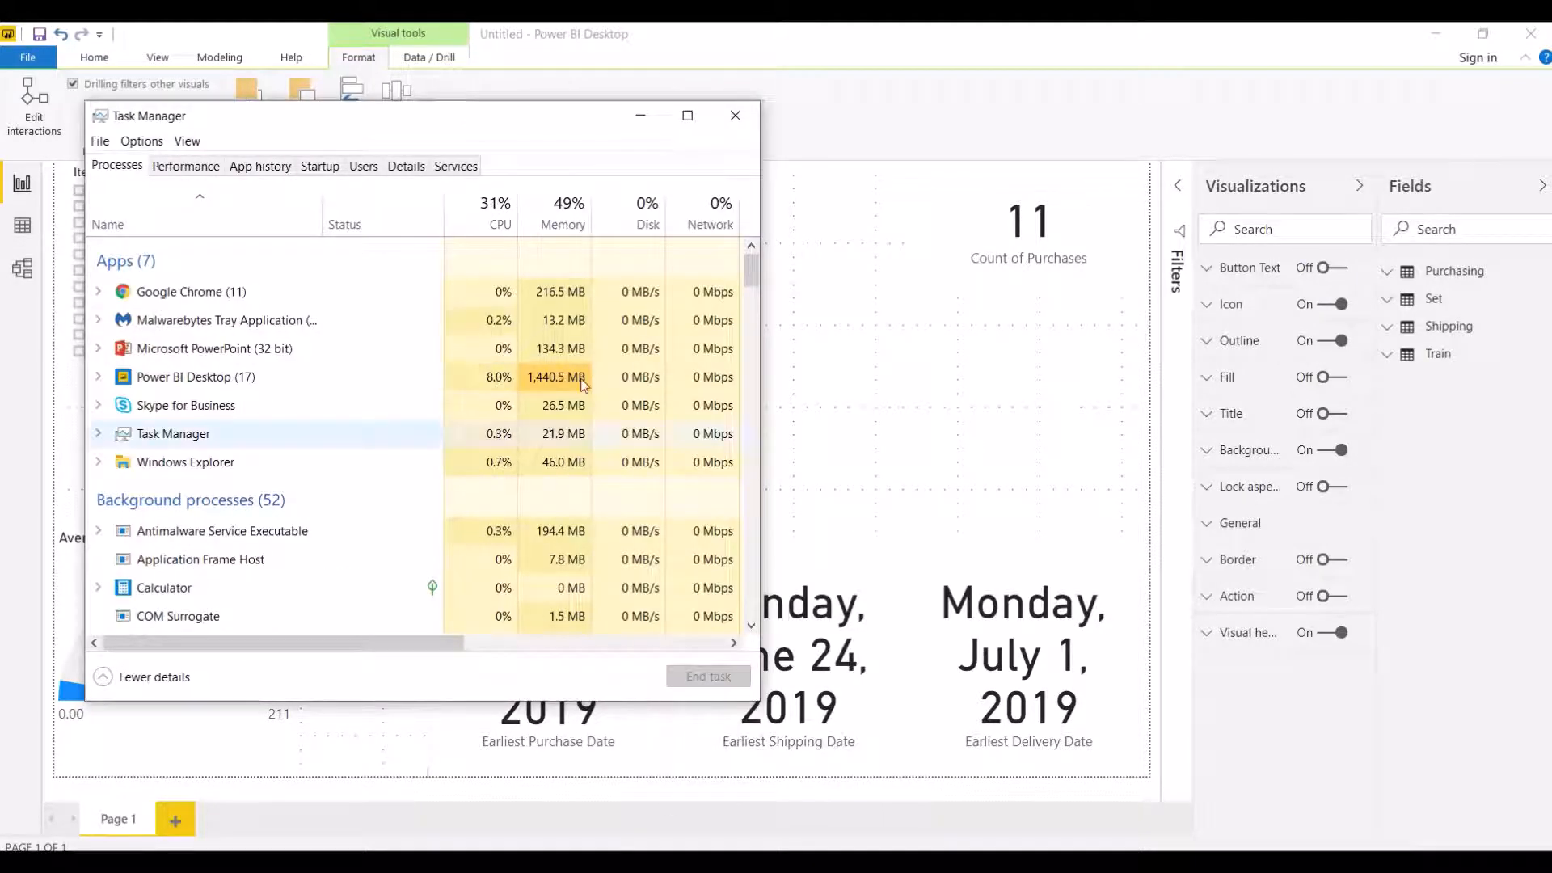
{"action": "left_click", "coordinate": [644, 117]}
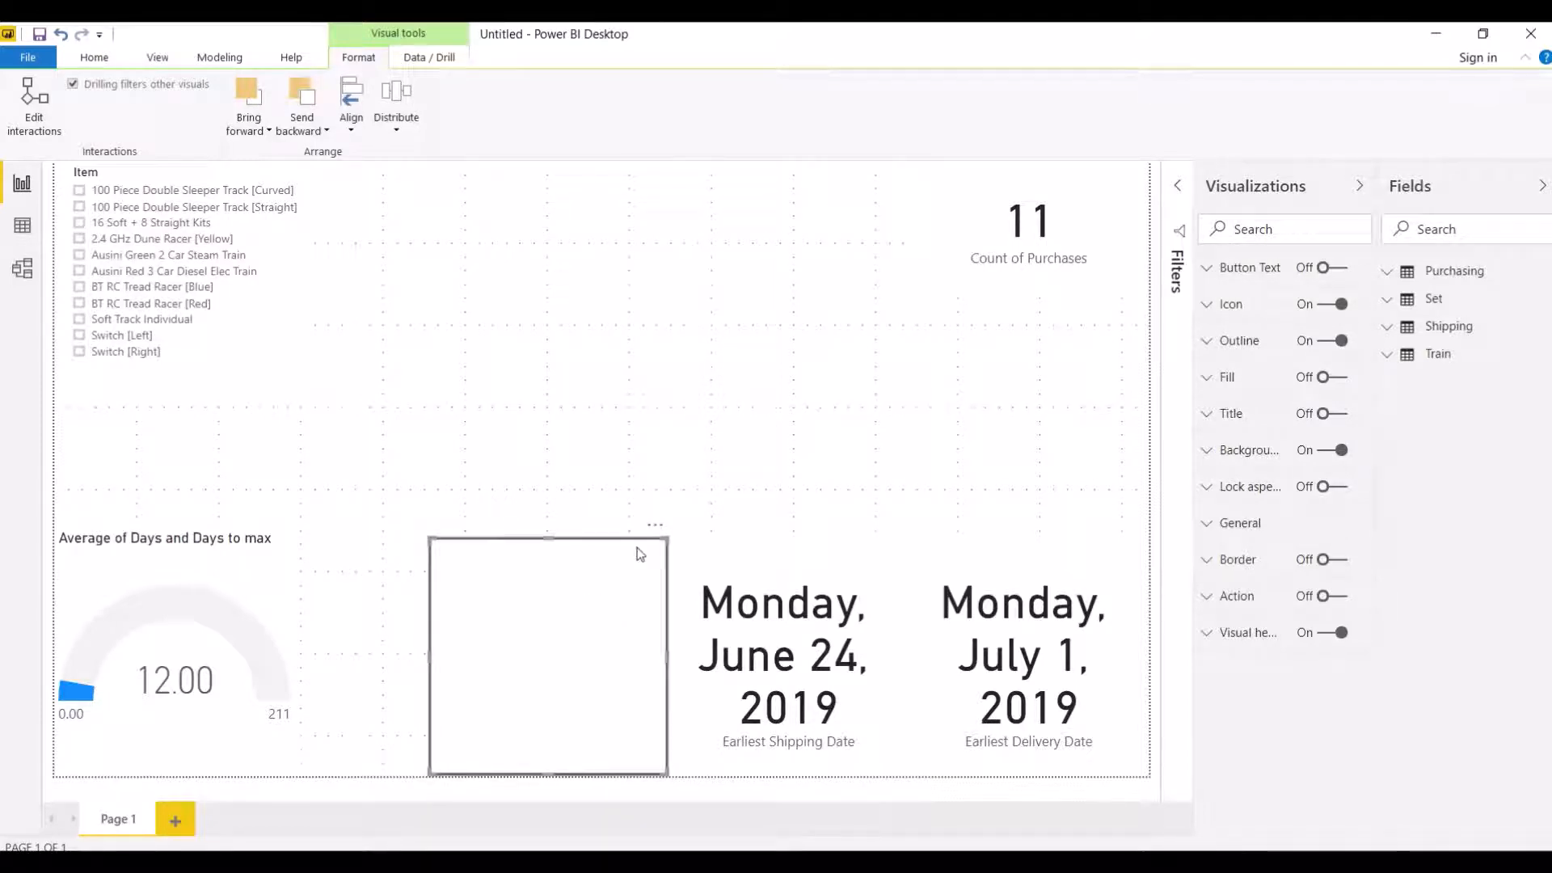
Step: Create a new table visual listing Item from the Purchasing table
{"action": "left_click", "coordinate": [699, 463]}
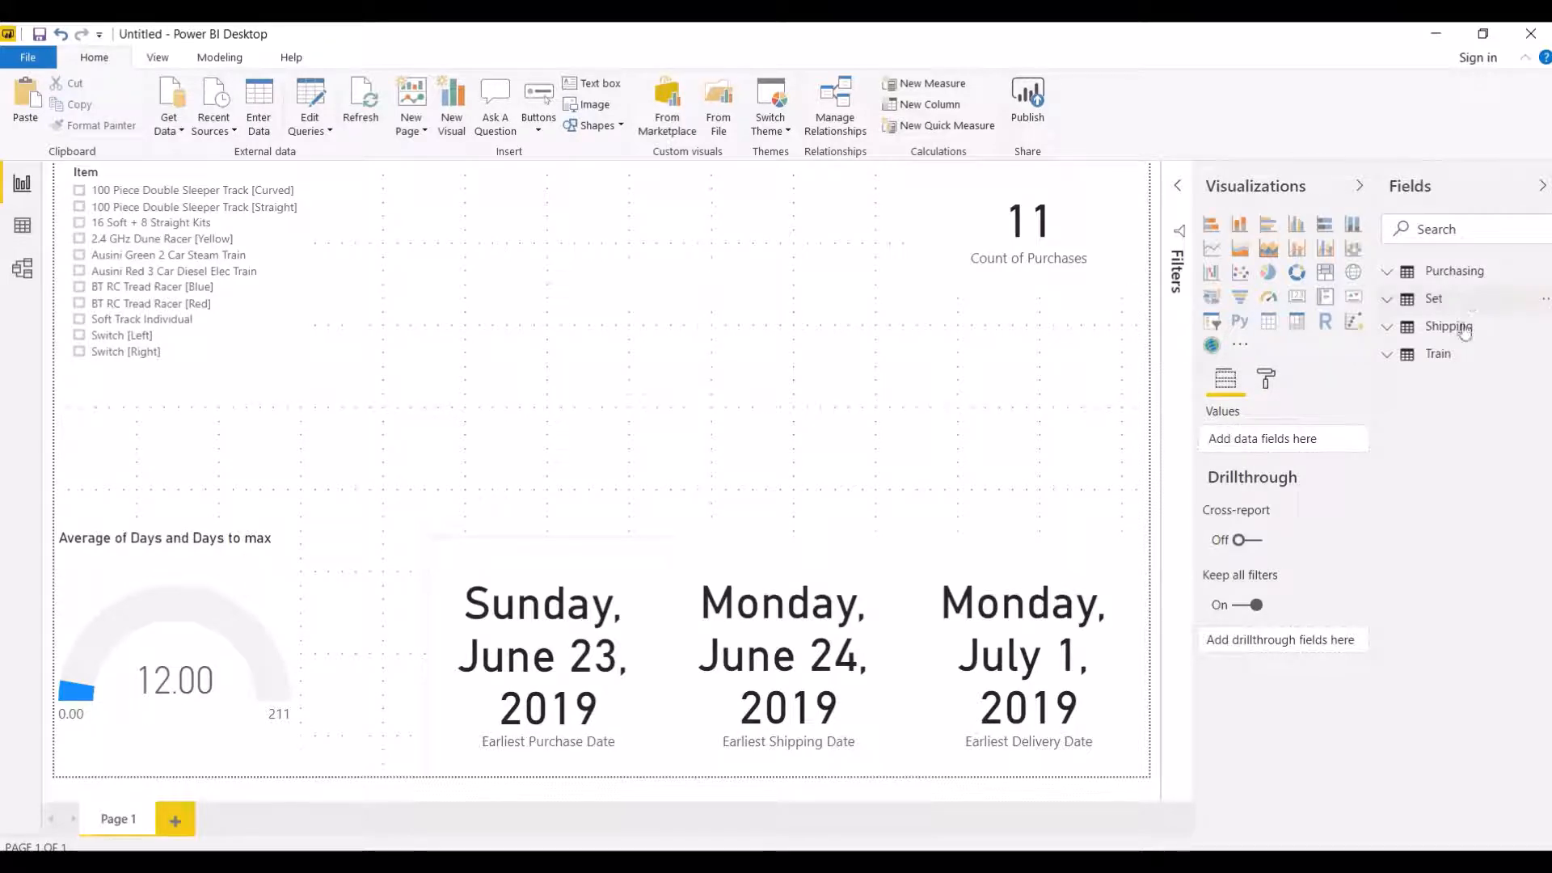
{"action": "left_click", "coordinate": [1394, 329]}
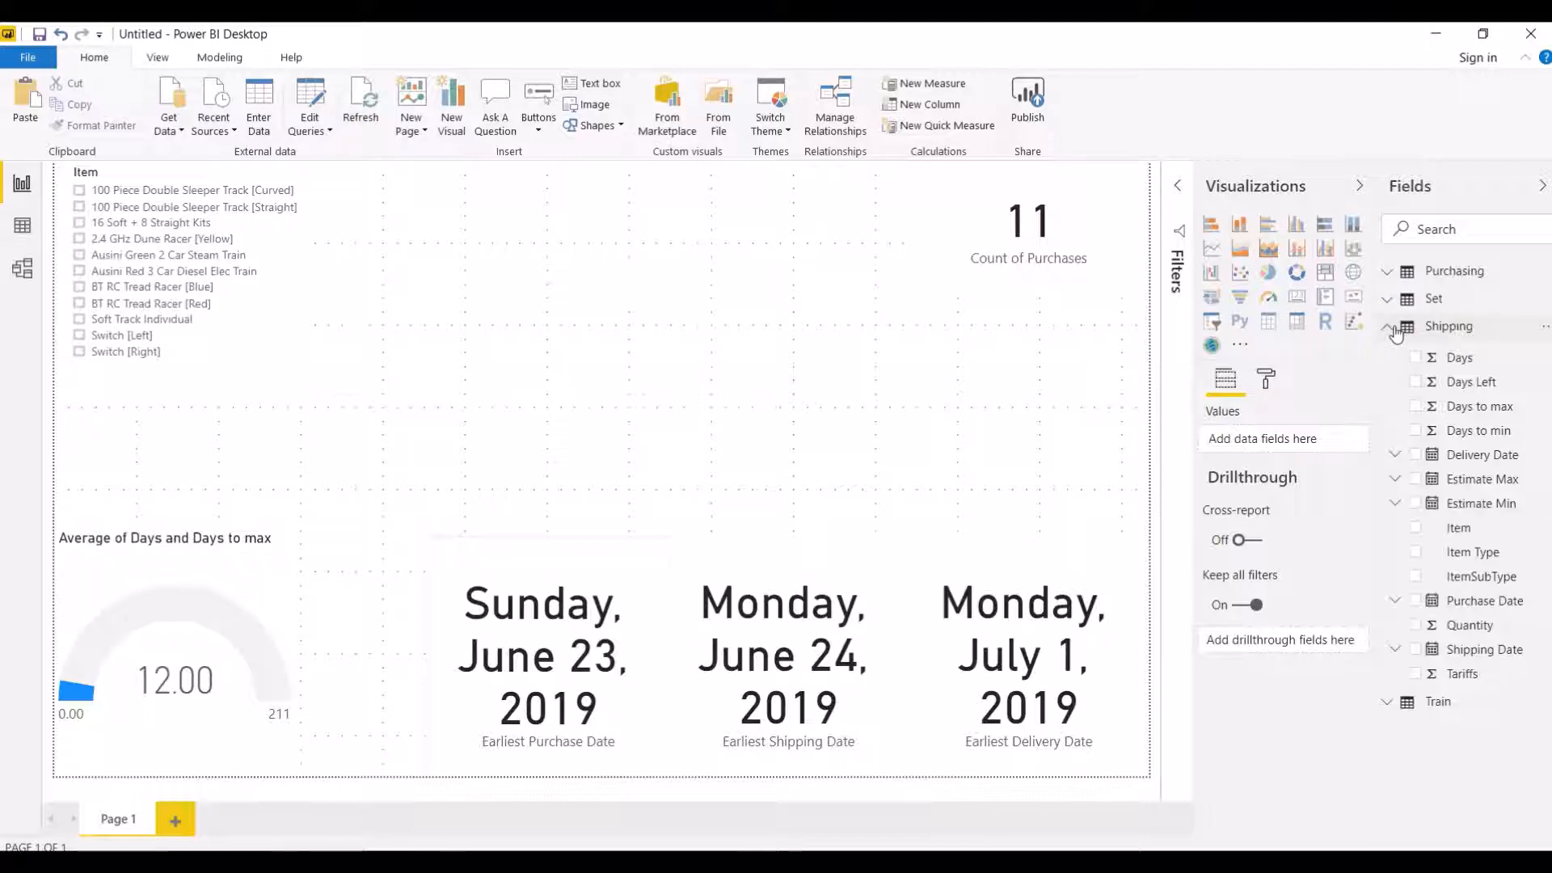
{"action": "left_click", "coordinate": [1390, 273]}
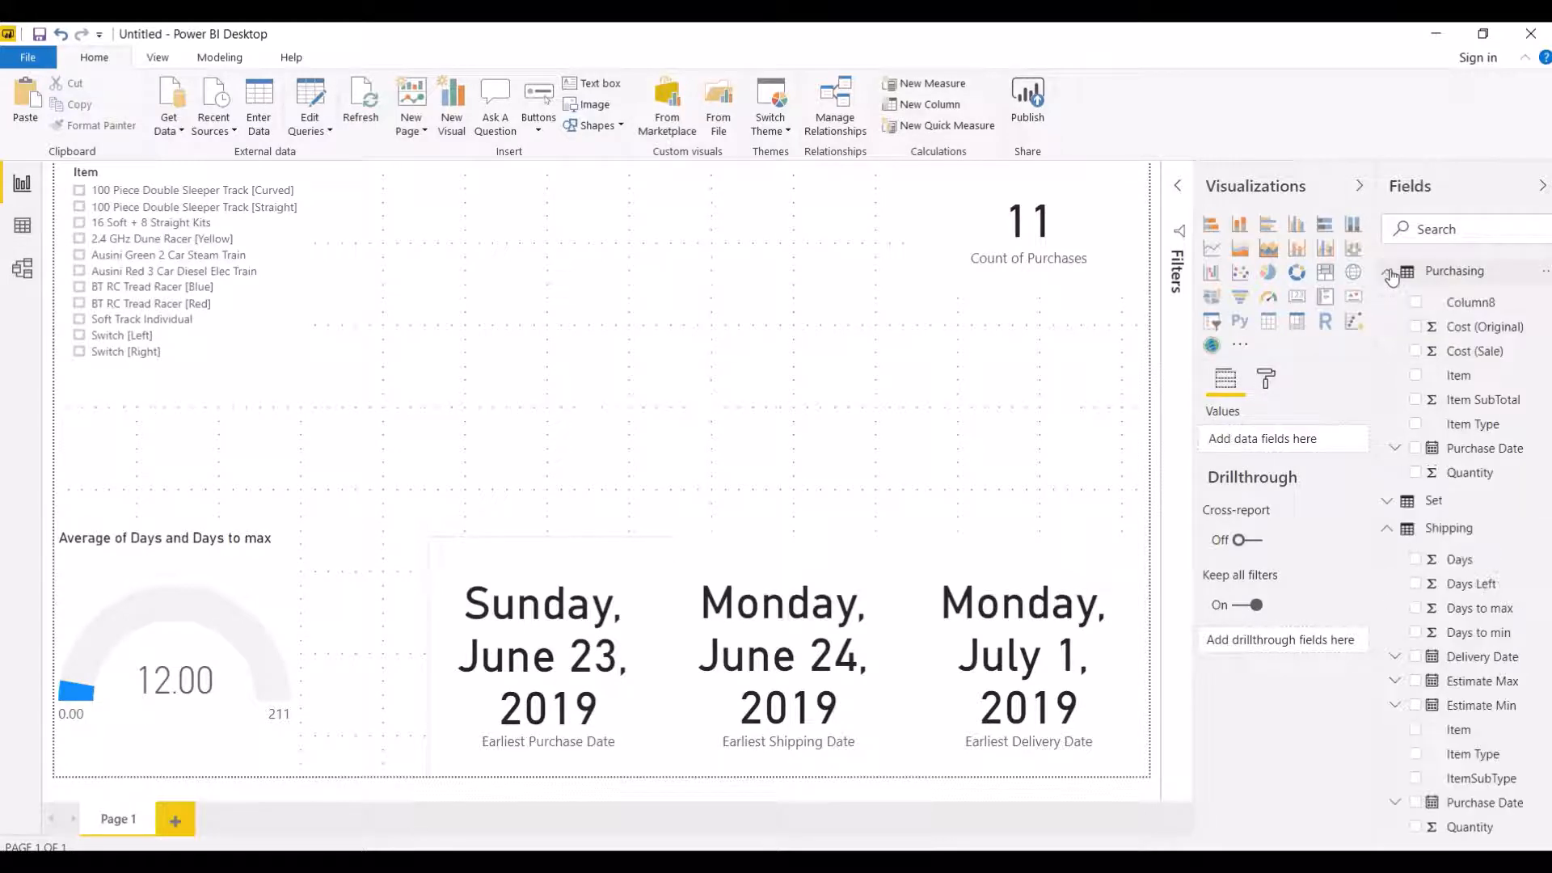
{"action": "left_click", "coordinate": [1486, 382]}
{"action": "left_click", "coordinate": [1415, 376]}
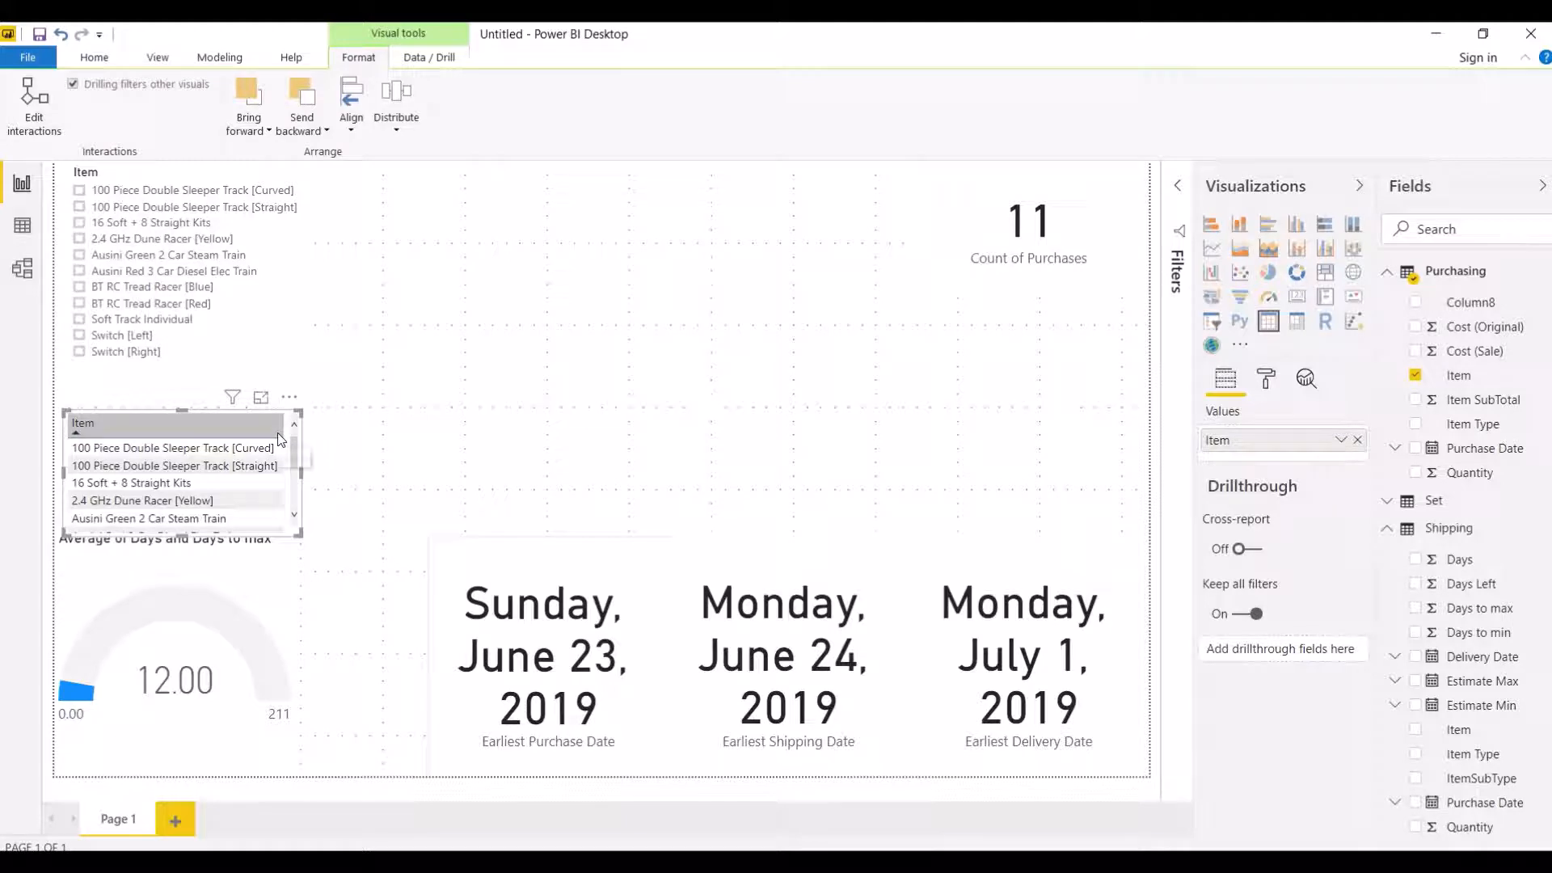
Step: Move the Item table off the gauge into the empty middle of the page, above the date cards
{"action": "left_click", "coordinate": [502, 378]}
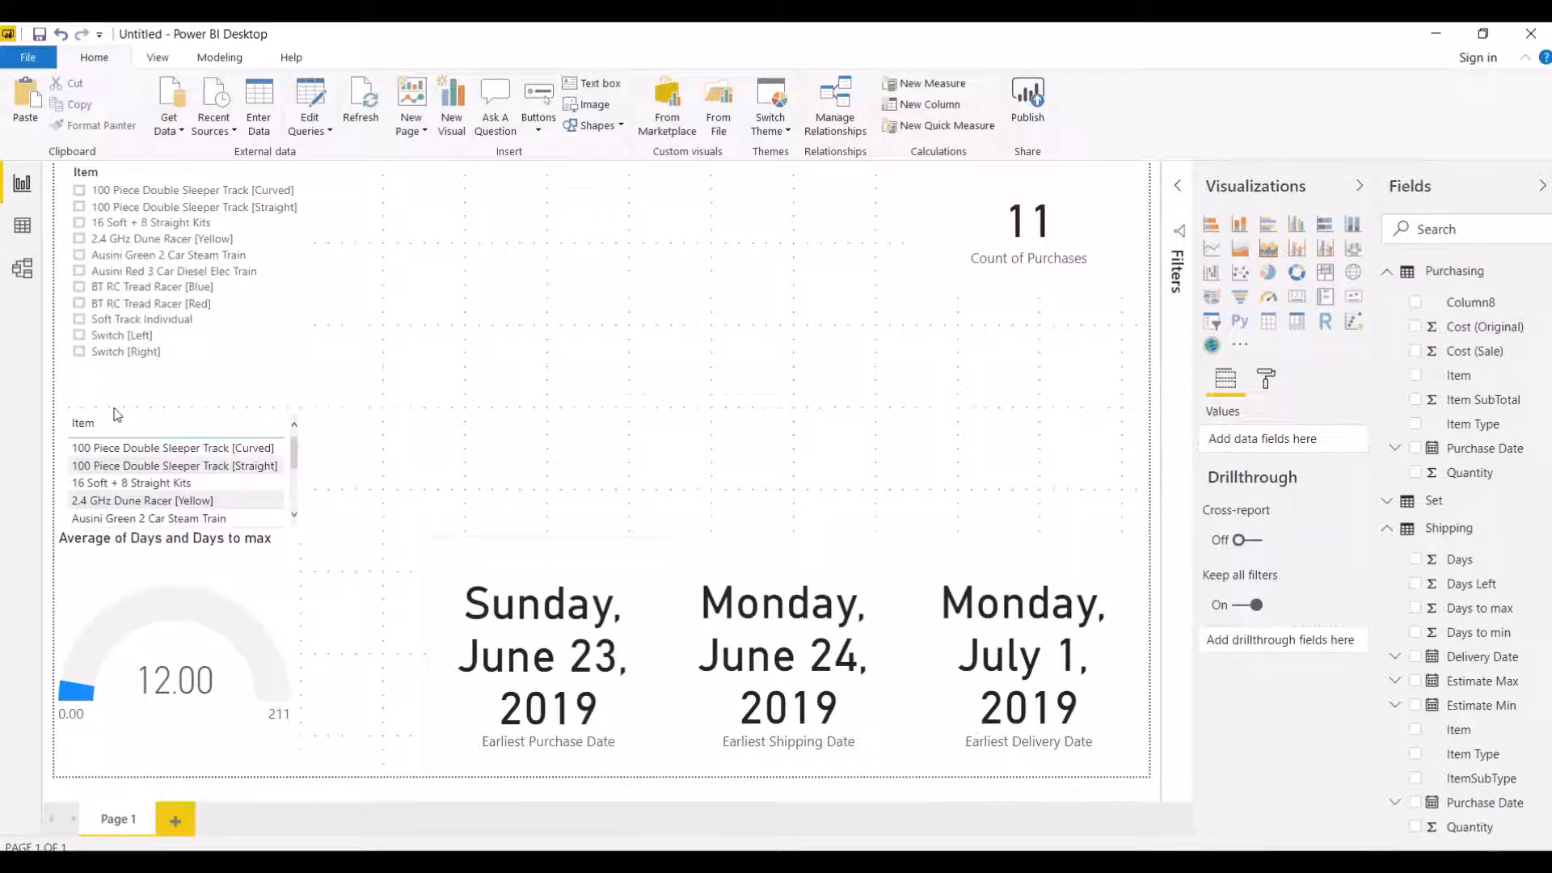
{"action": "mouse_move", "coordinate": [231, 408]}
{"action": "left_click_drag", "start_coordinate": [281, 413], "coordinate": [193, 325]}
{"action": "left_click", "coordinate": [174, 466]}
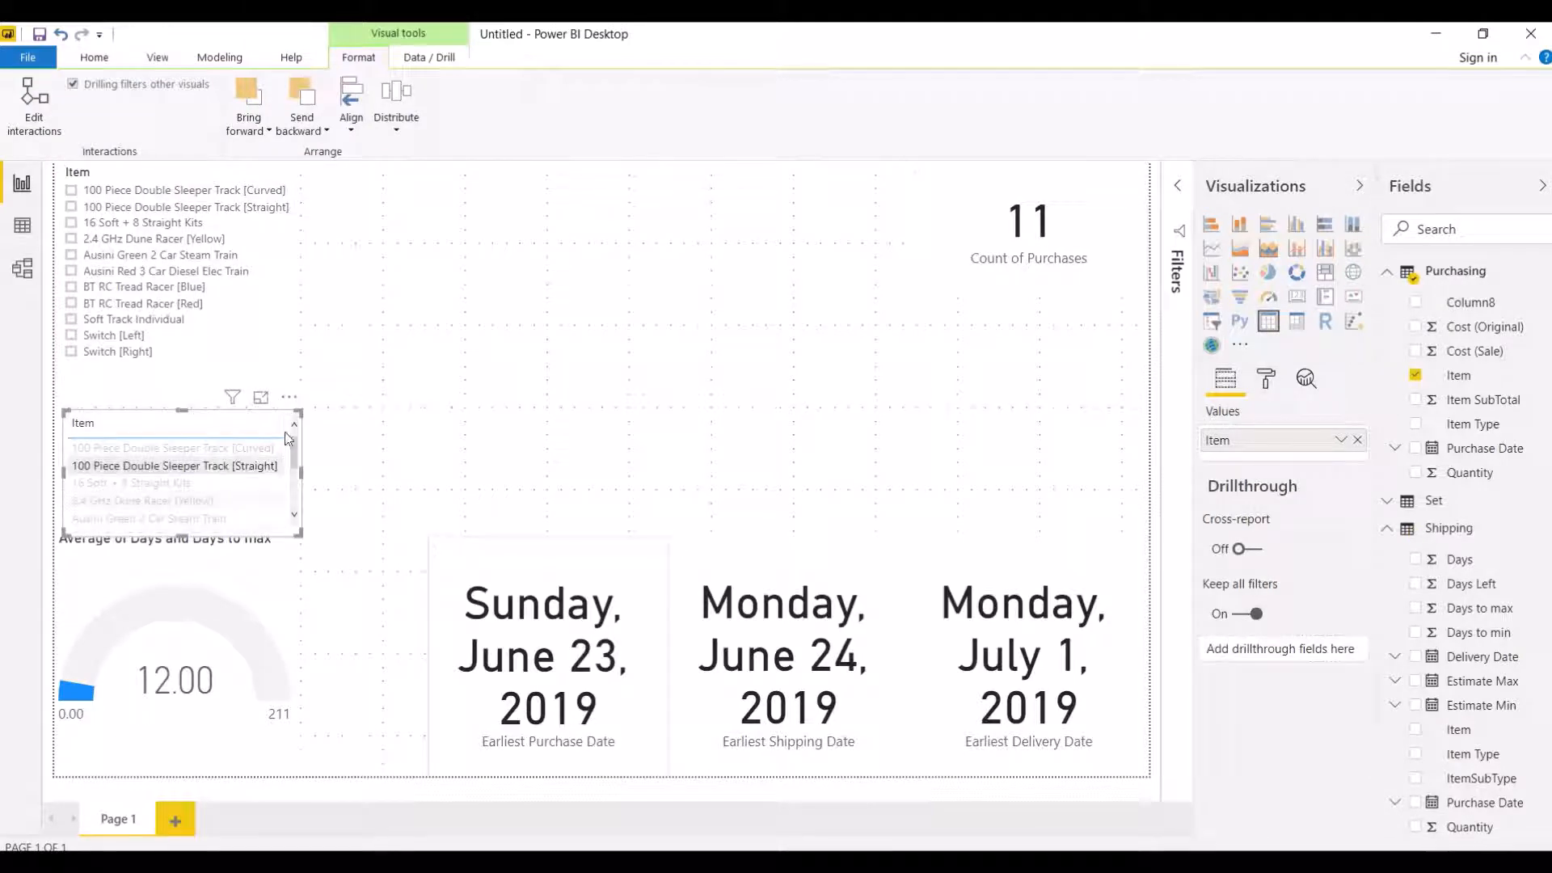
{"action": "left_click_drag", "start_coordinate": [280, 405], "coordinate": [631, 354]}
{"action": "left_click", "coordinate": [634, 401]}
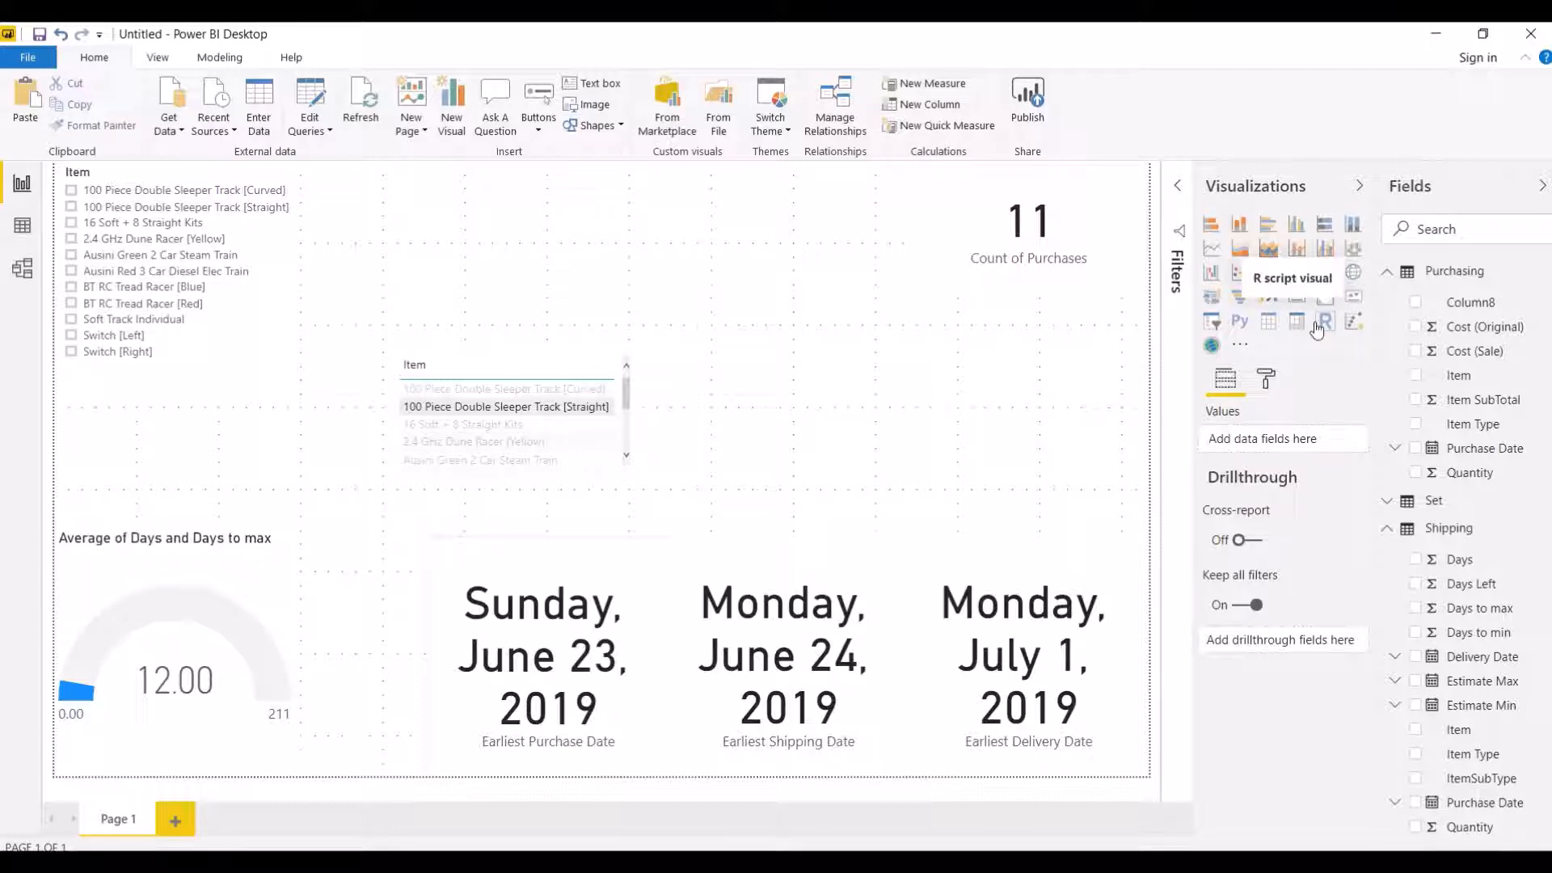
Step: Add Item SubTotal and Item Type from Purchasing to the table, placing Item Type as the first column
{"action": "left_click", "coordinate": [614, 465]}
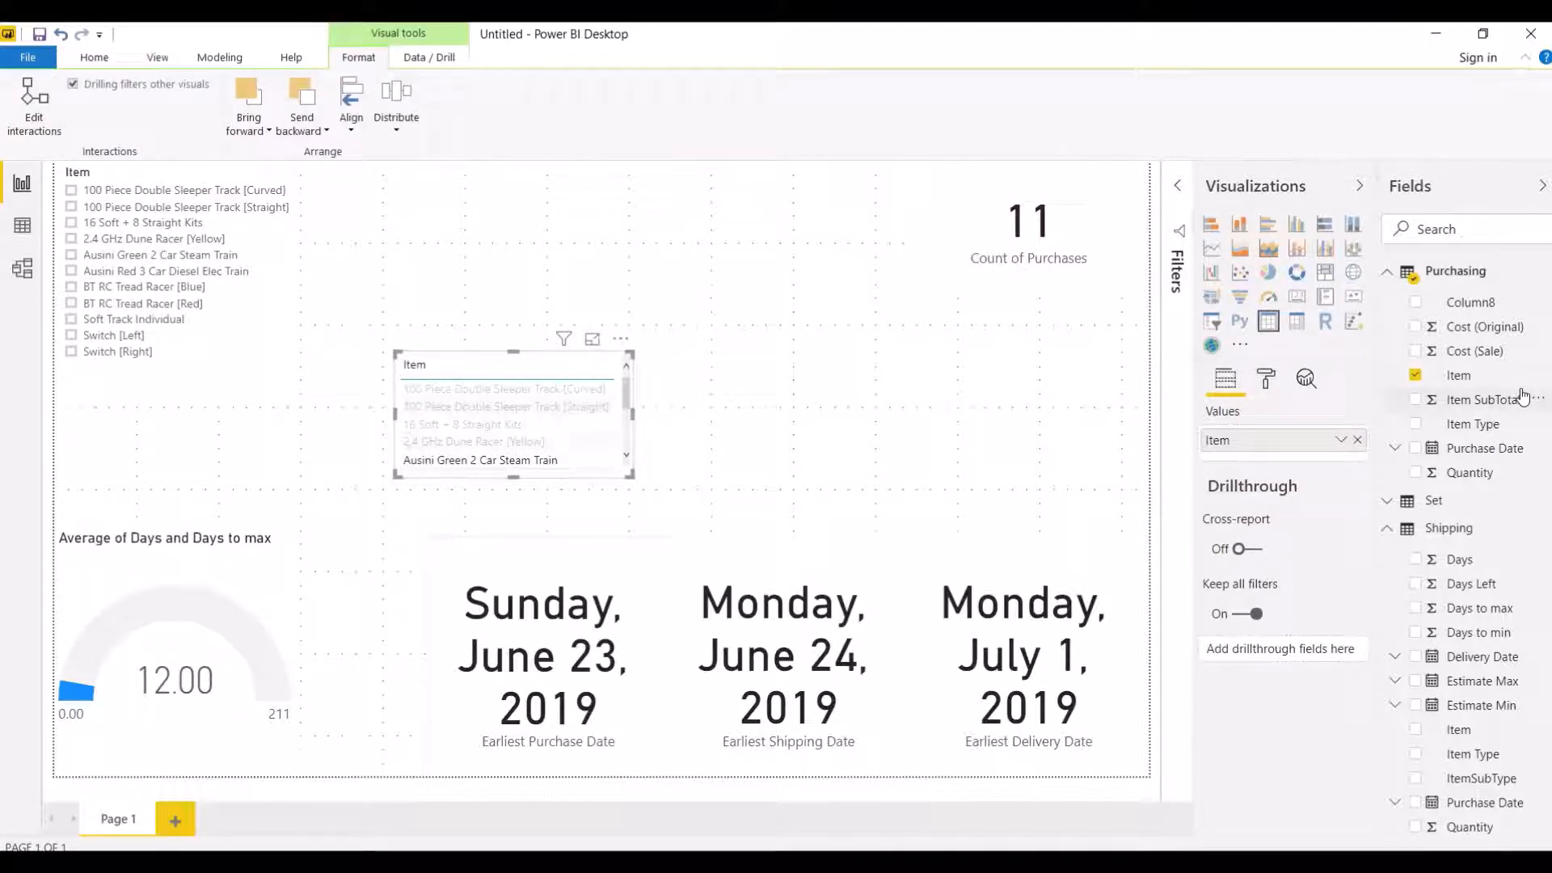
{"action": "left_click", "coordinate": [1416, 401]}
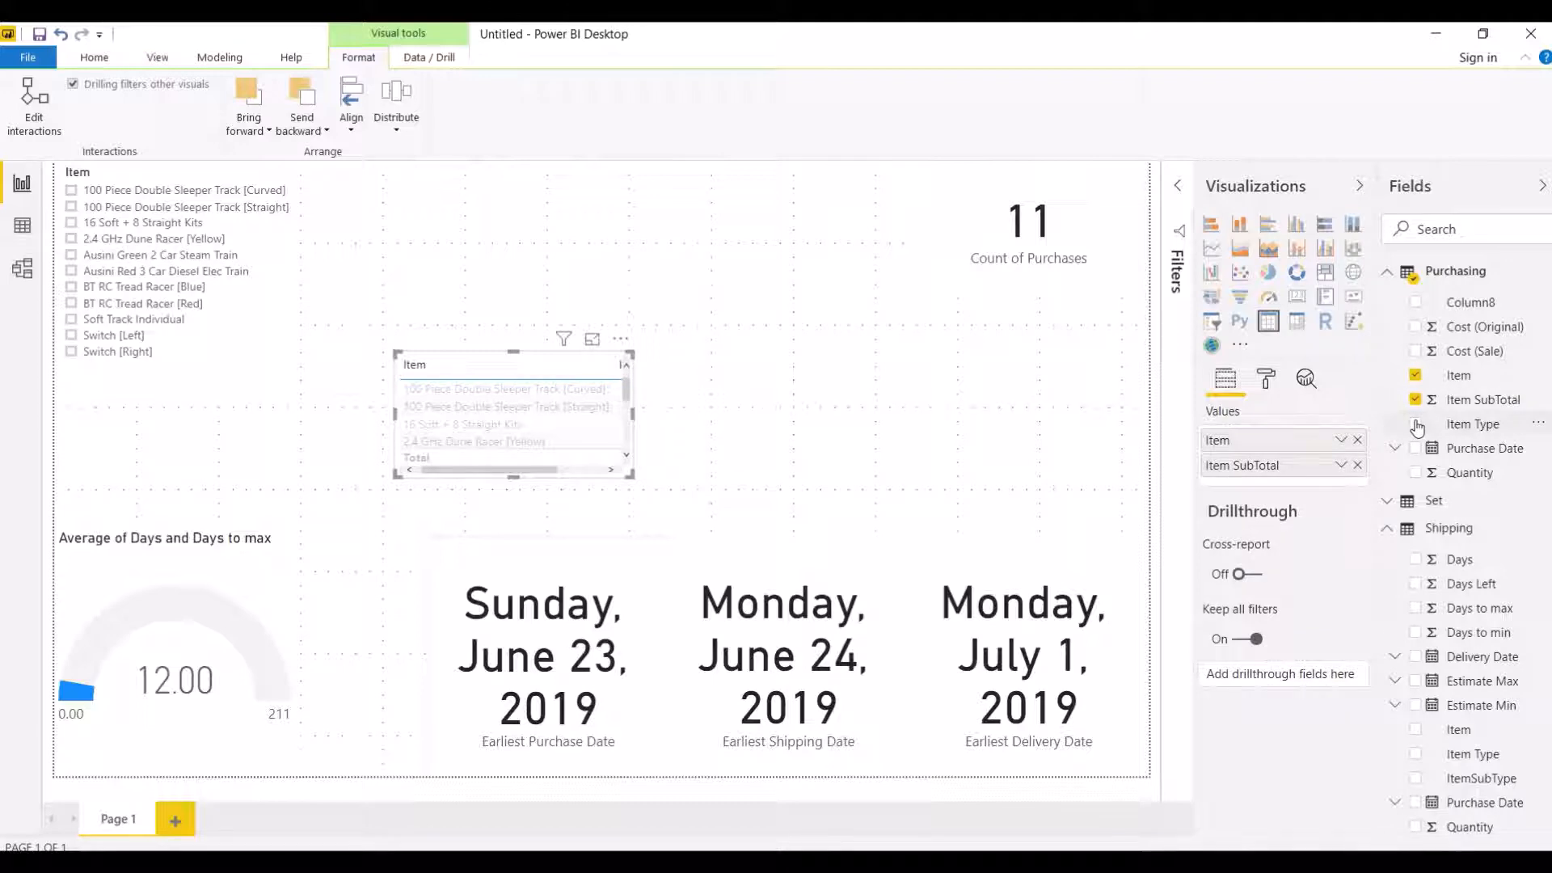
{"action": "left_click", "coordinate": [1416, 425]}
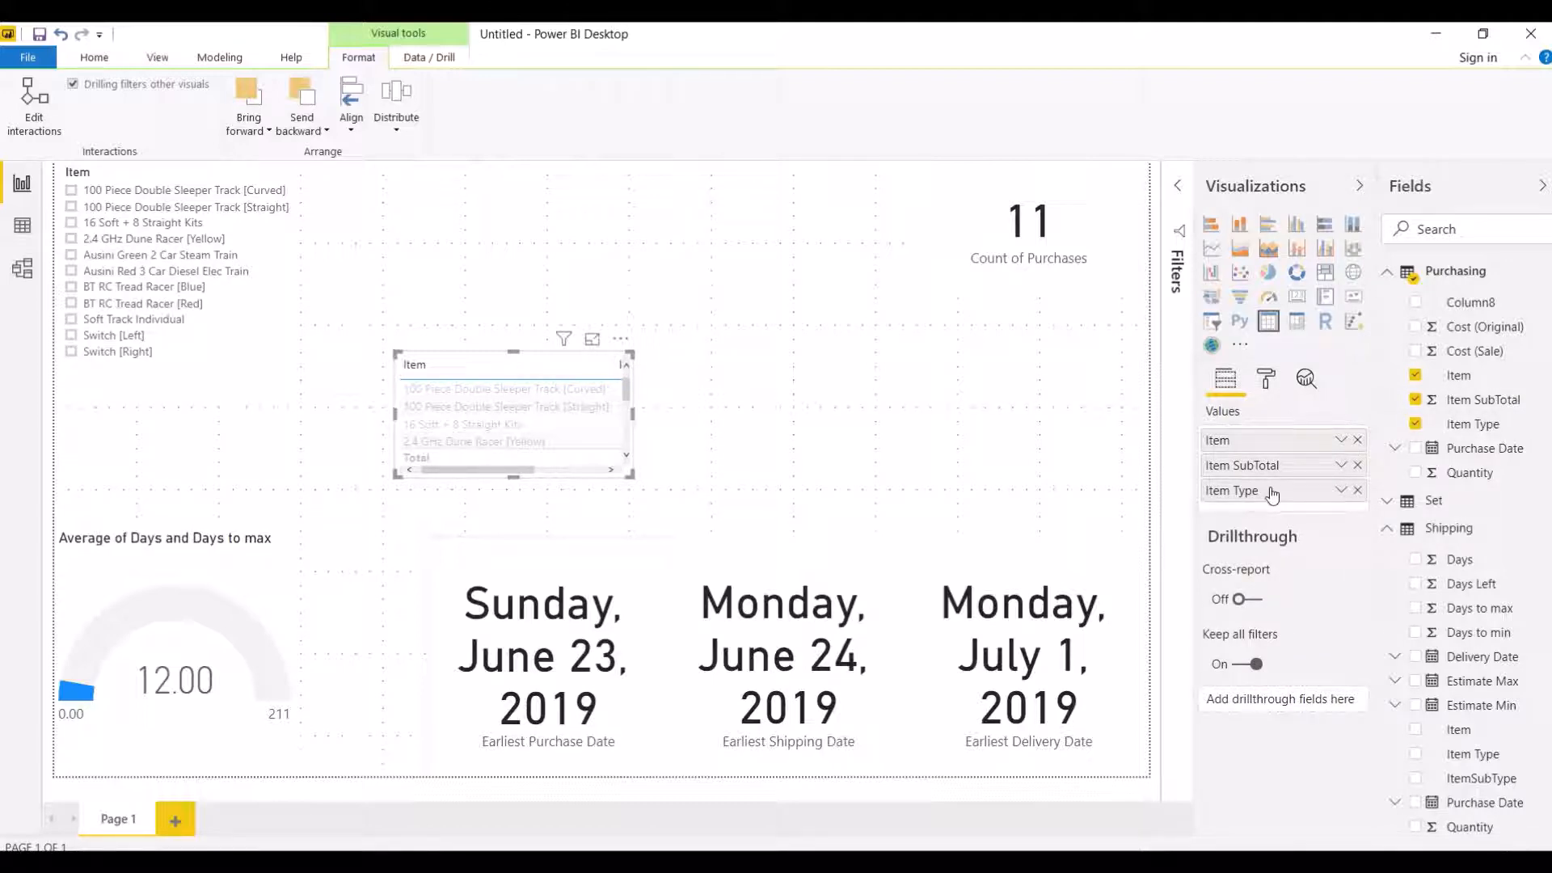
{"action": "left_click_drag", "start_coordinate": [1272, 495], "coordinate": [1267, 437]}
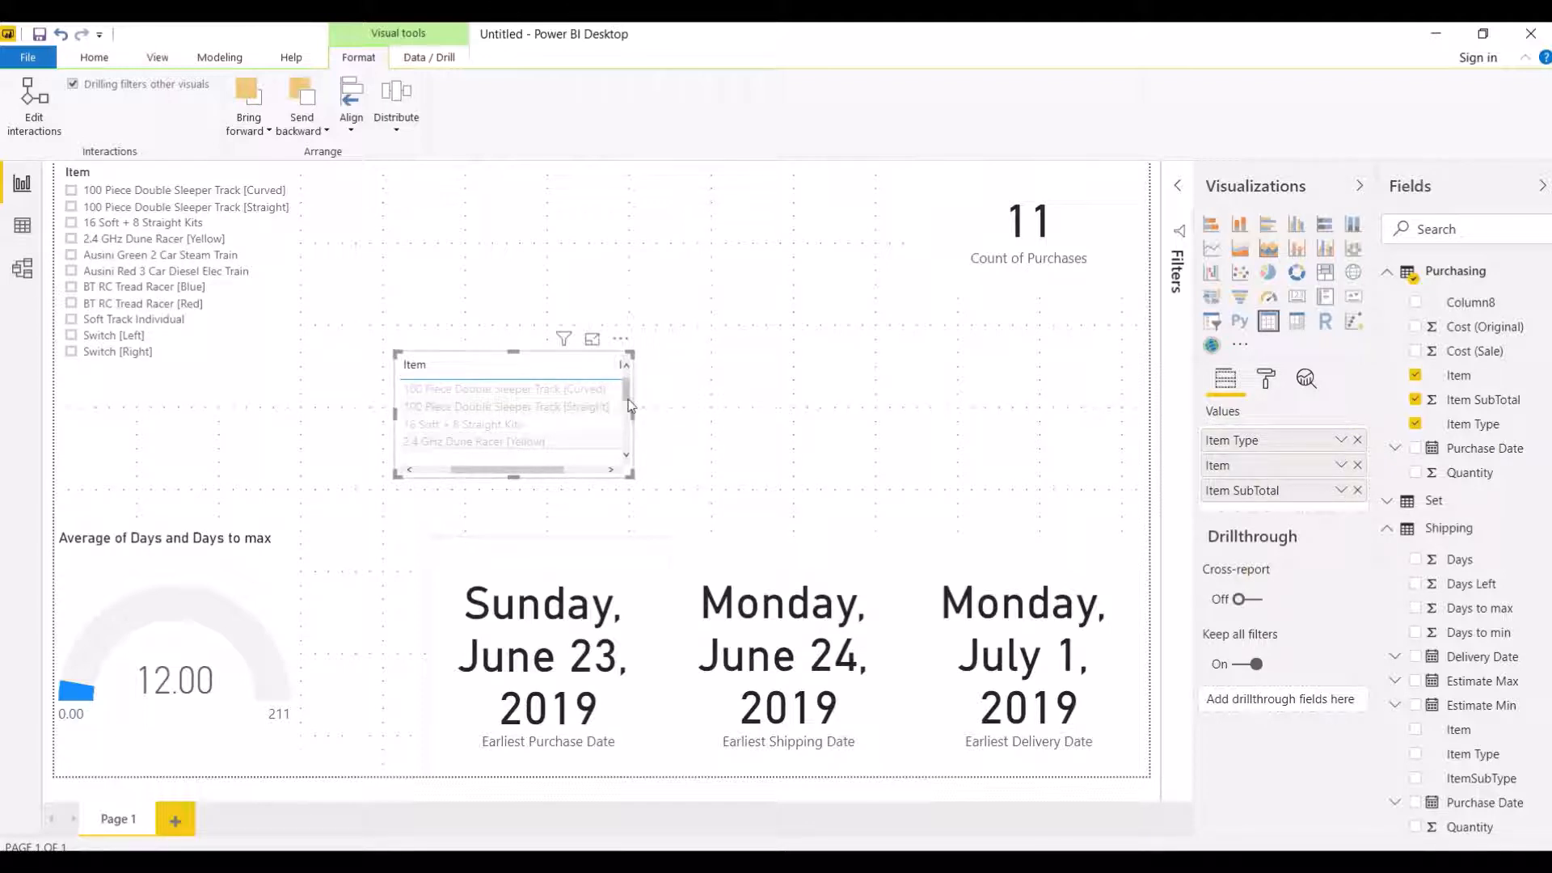
Step: Add the Purchasing table's Purchase Date to the table visual, and adjust its width to fit all the columns
{"action": "left_click_drag", "start_coordinate": [633, 411], "coordinate": [1140, 446]}
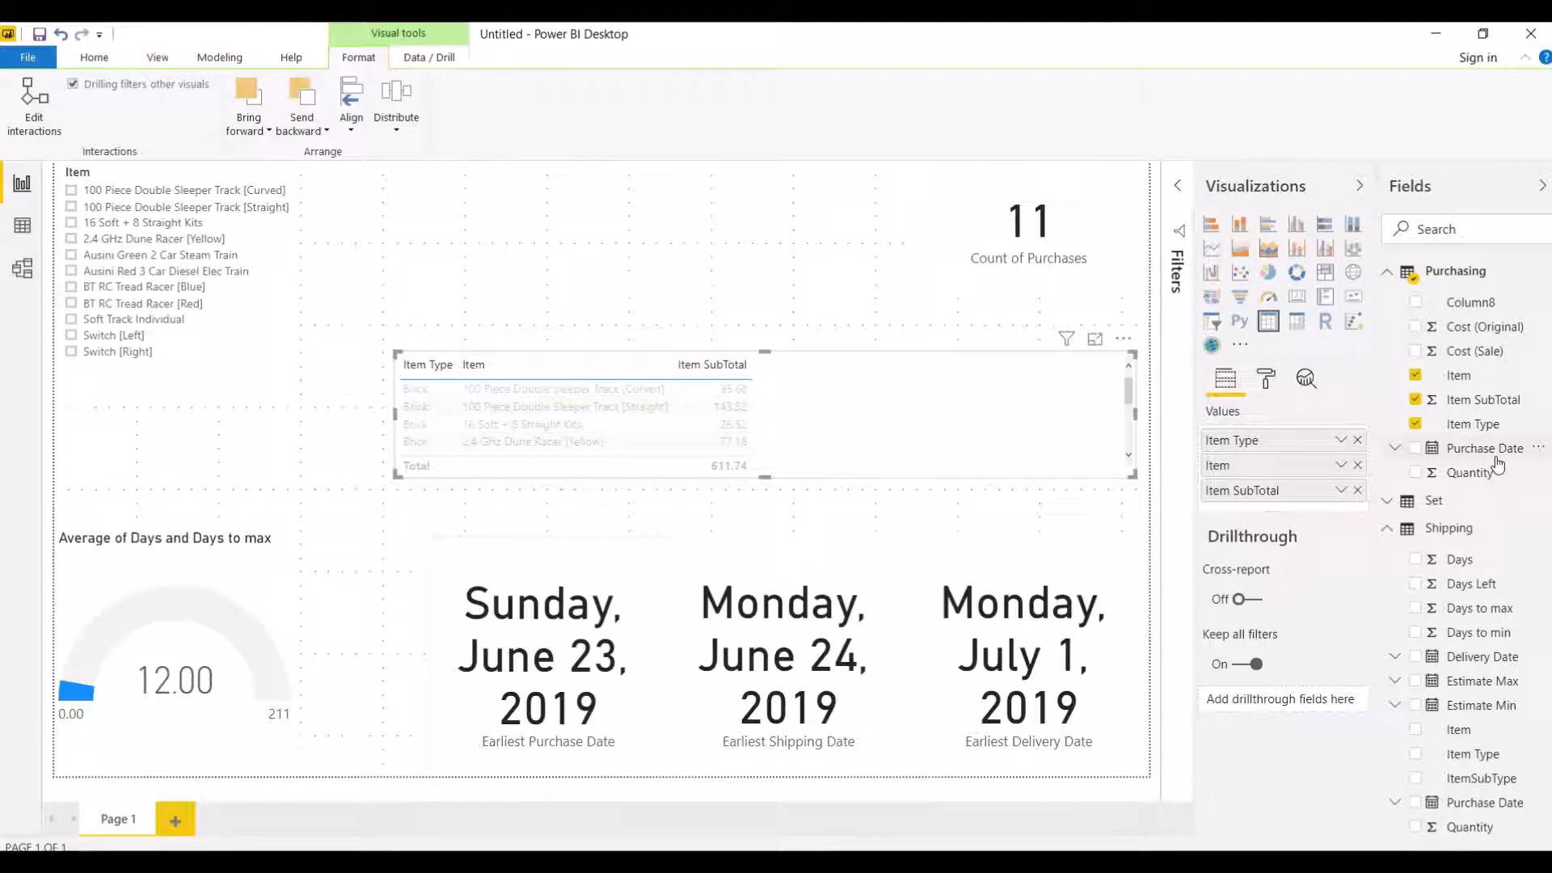
{"action": "left_click", "coordinate": [1416, 450]}
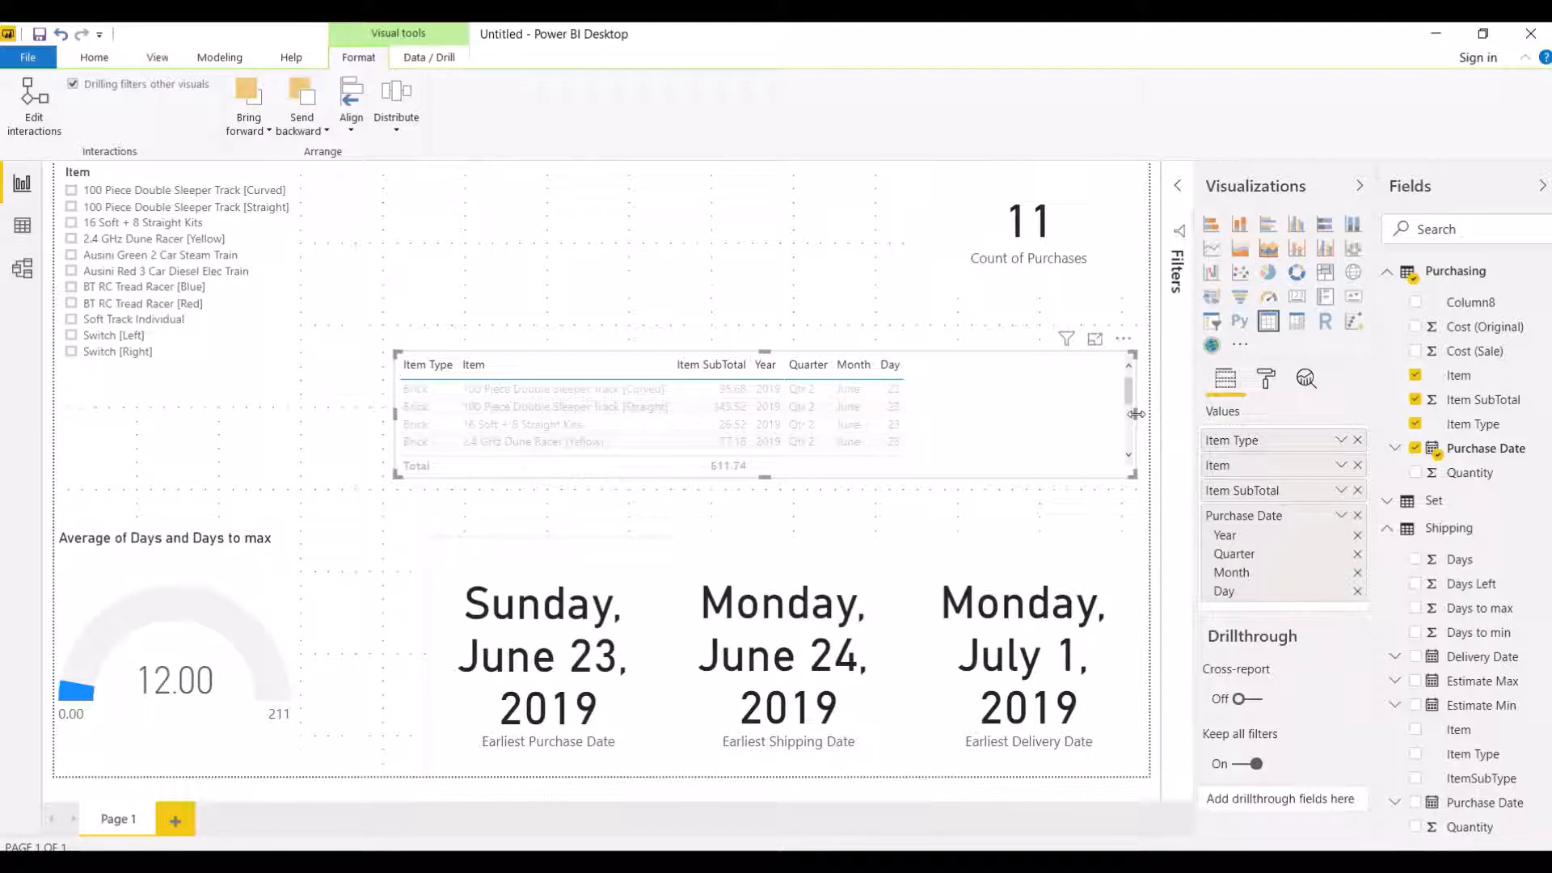
{"action": "left_click_drag", "start_coordinate": [1136, 414], "coordinate": [936, 408]}
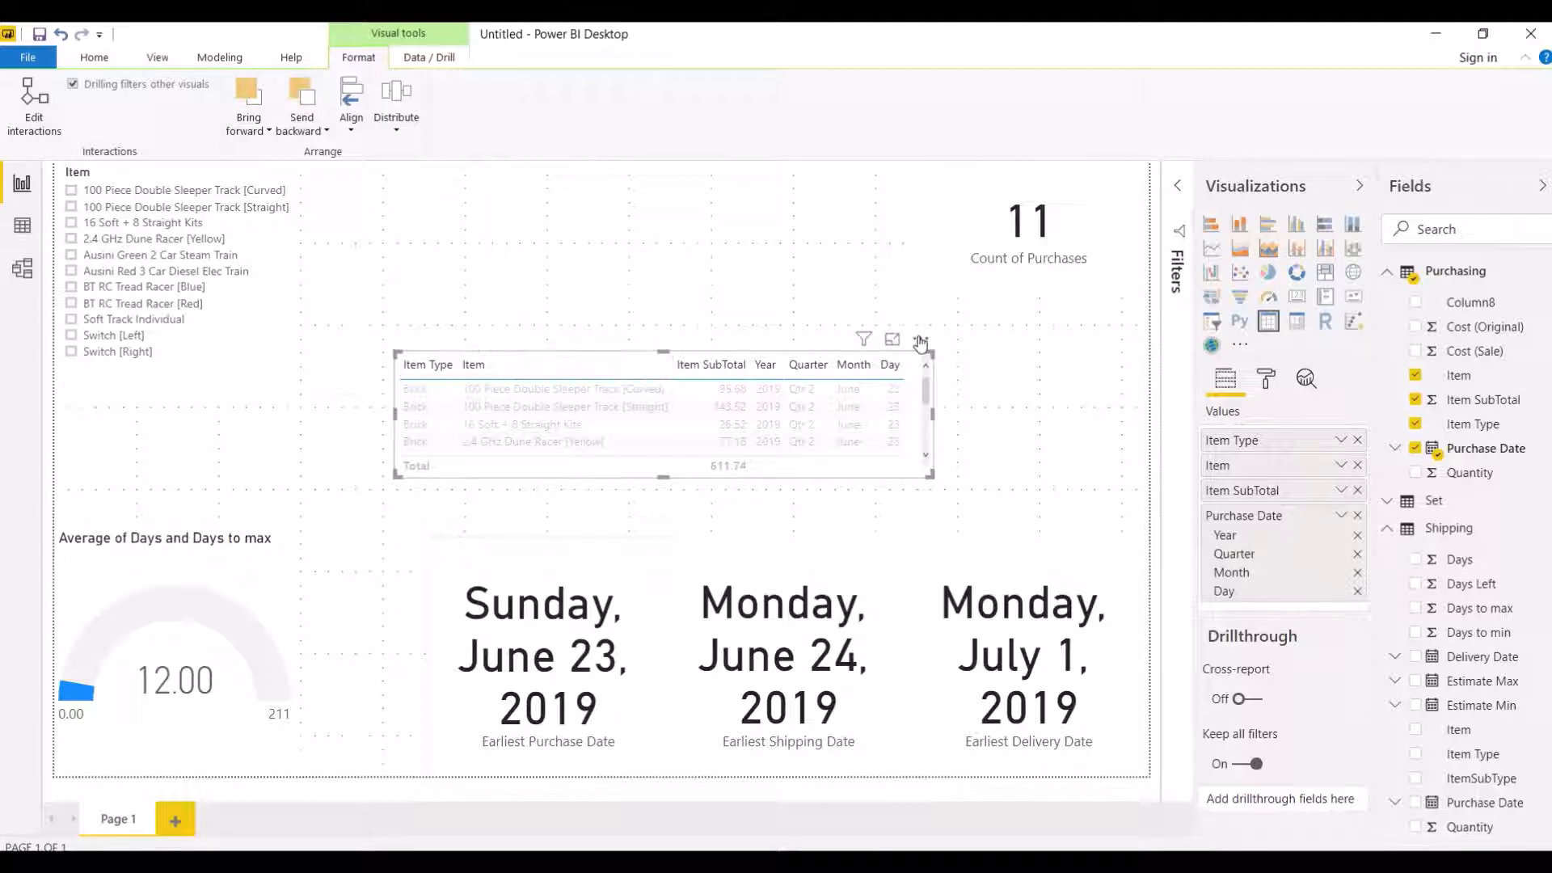
Step: Move the table to the top of the page beside the item slicer, and stack two copies of it below
{"action": "left_click_drag", "start_coordinate": [920, 341], "coordinate": [877, 130]}
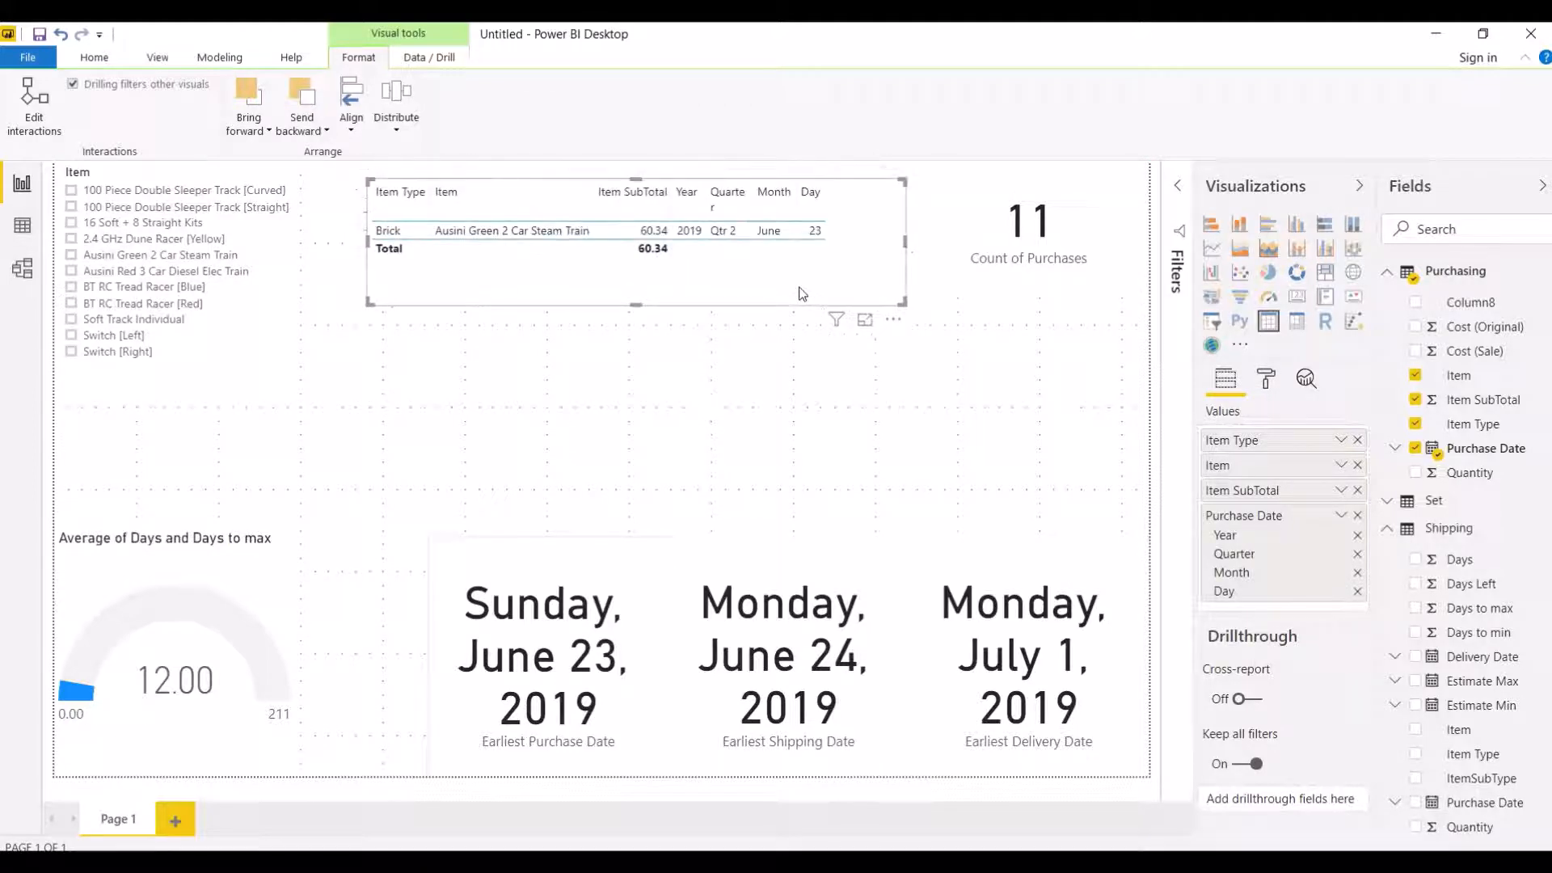
{"action": "left_click_drag", "start_coordinate": [695, 260], "coordinate": [682, 492]}
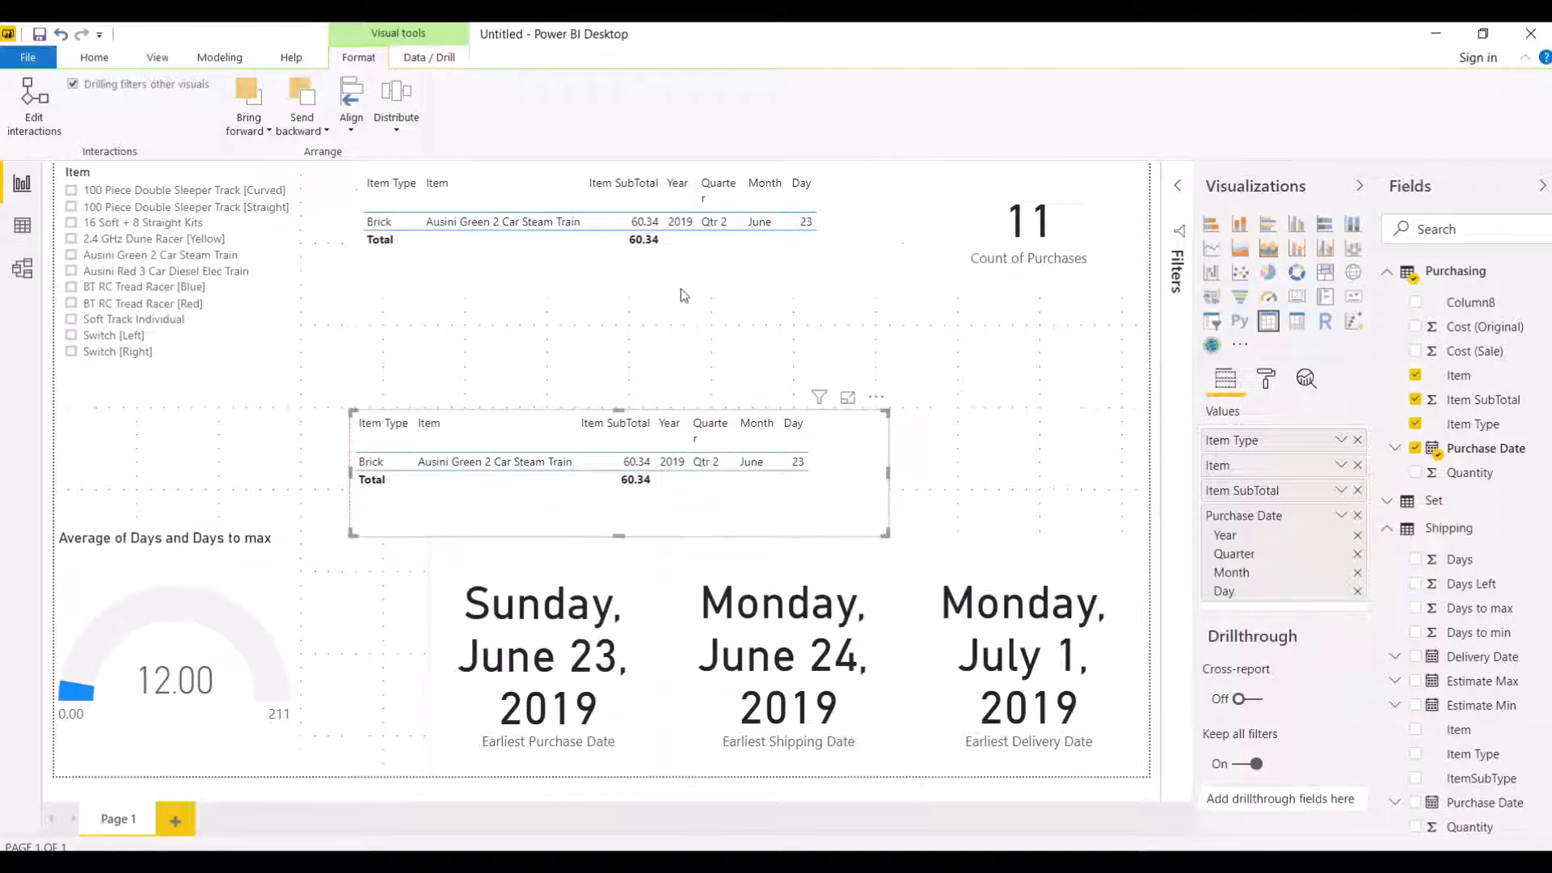
{"action": "left_click_drag", "start_coordinate": [703, 244], "coordinate": [700, 359]}
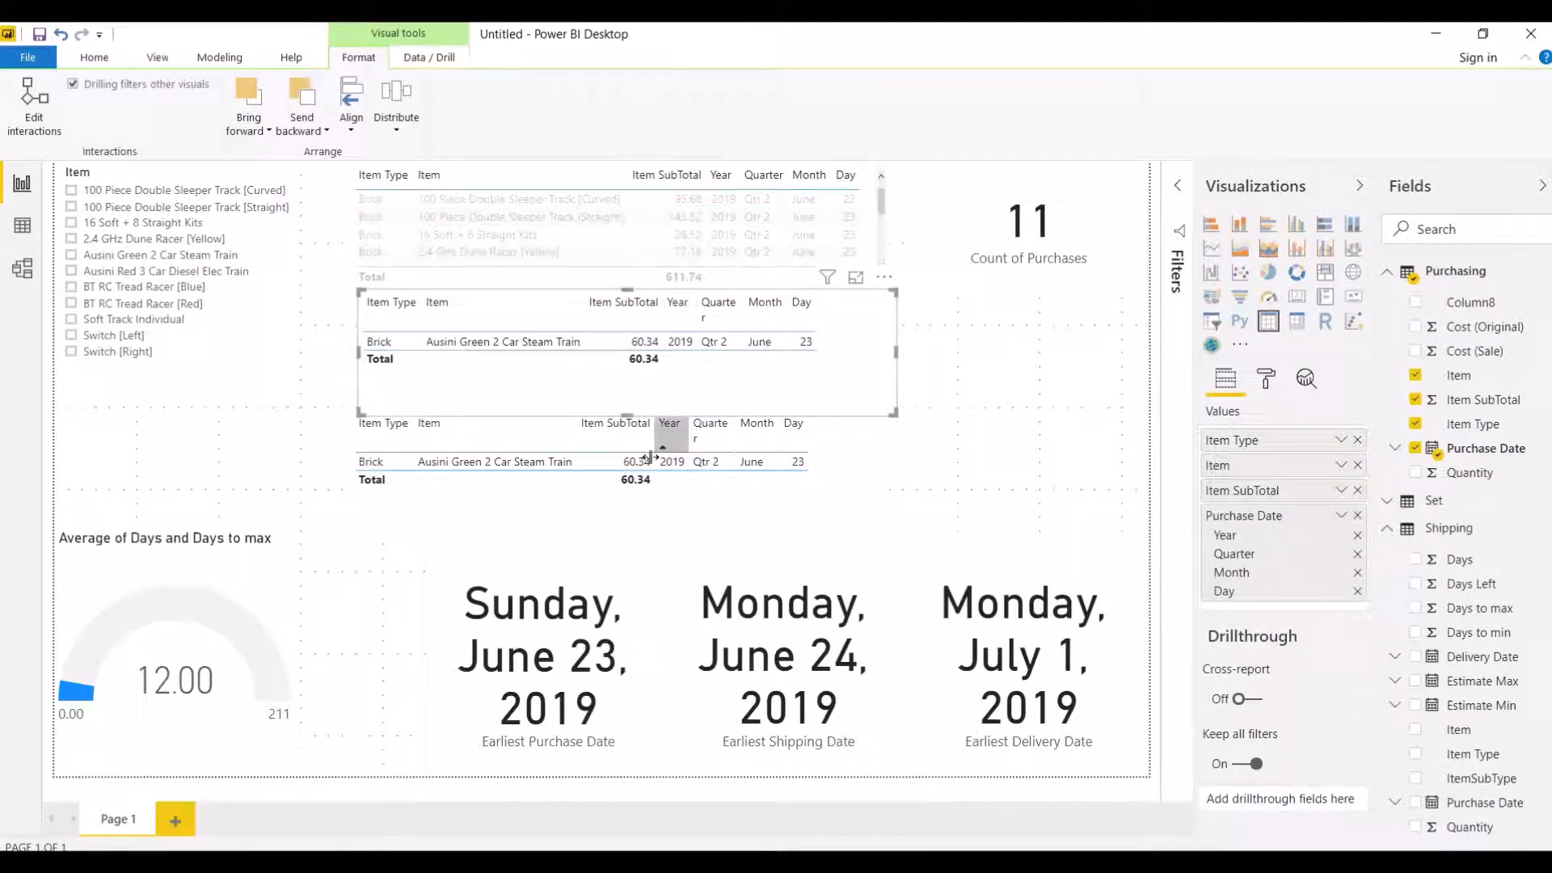
Step: Reduce the height of the Purchase, Shipping and Delivery Date cards slightly, lowering their upper edges to the same level
{"action": "left_click", "coordinate": [592, 565]}
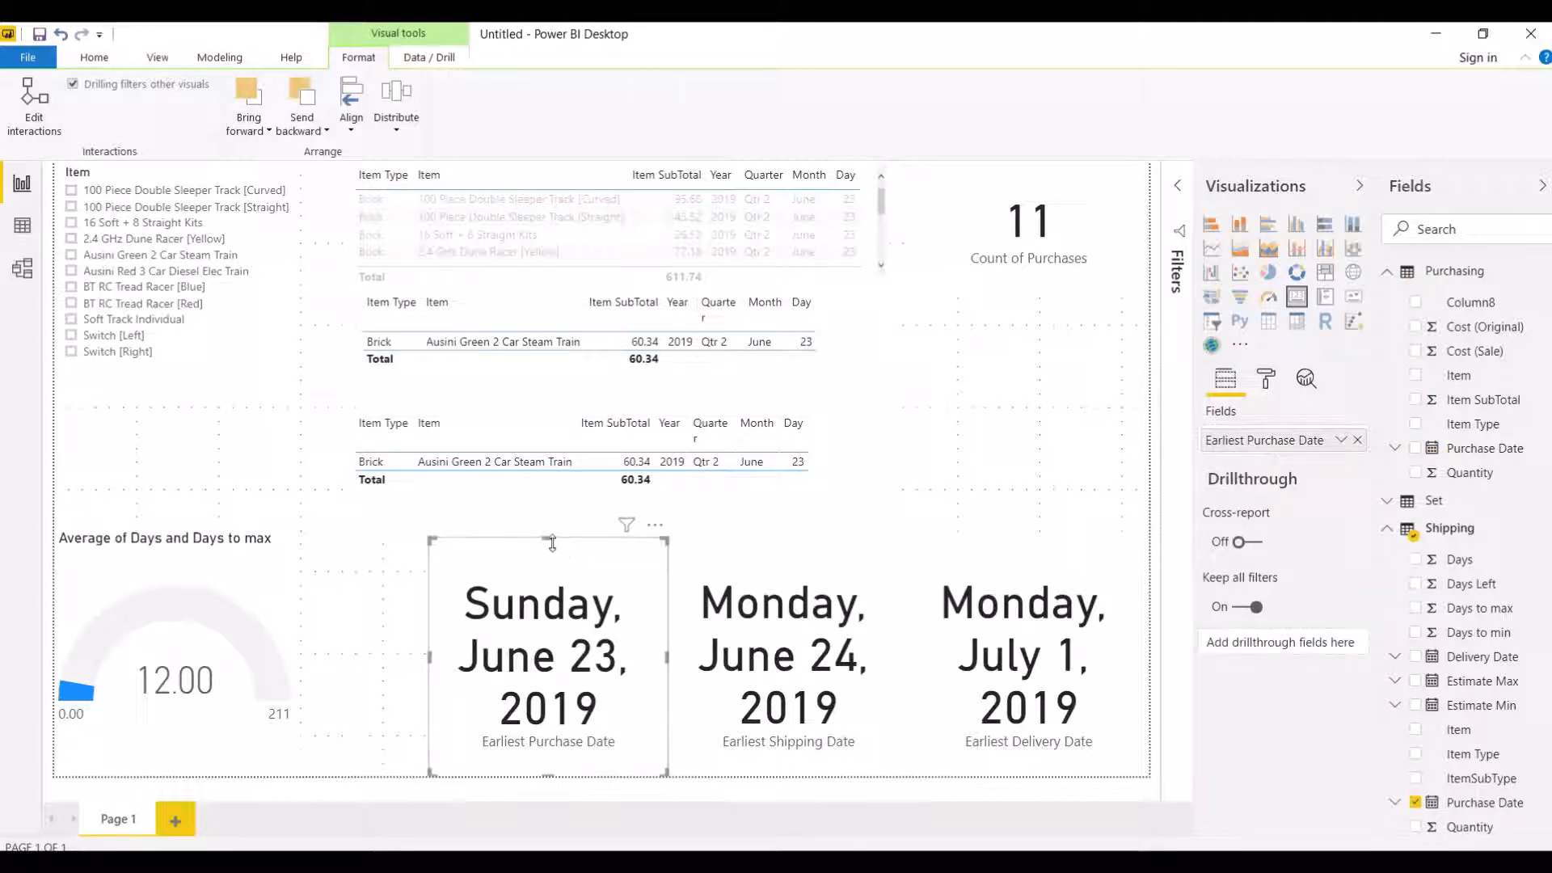
{"action": "left_click_drag", "start_coordinate": [550, 541], "coordinate": [550, 562]}
{"action": "left_click", "coordinate": [764, 583]}
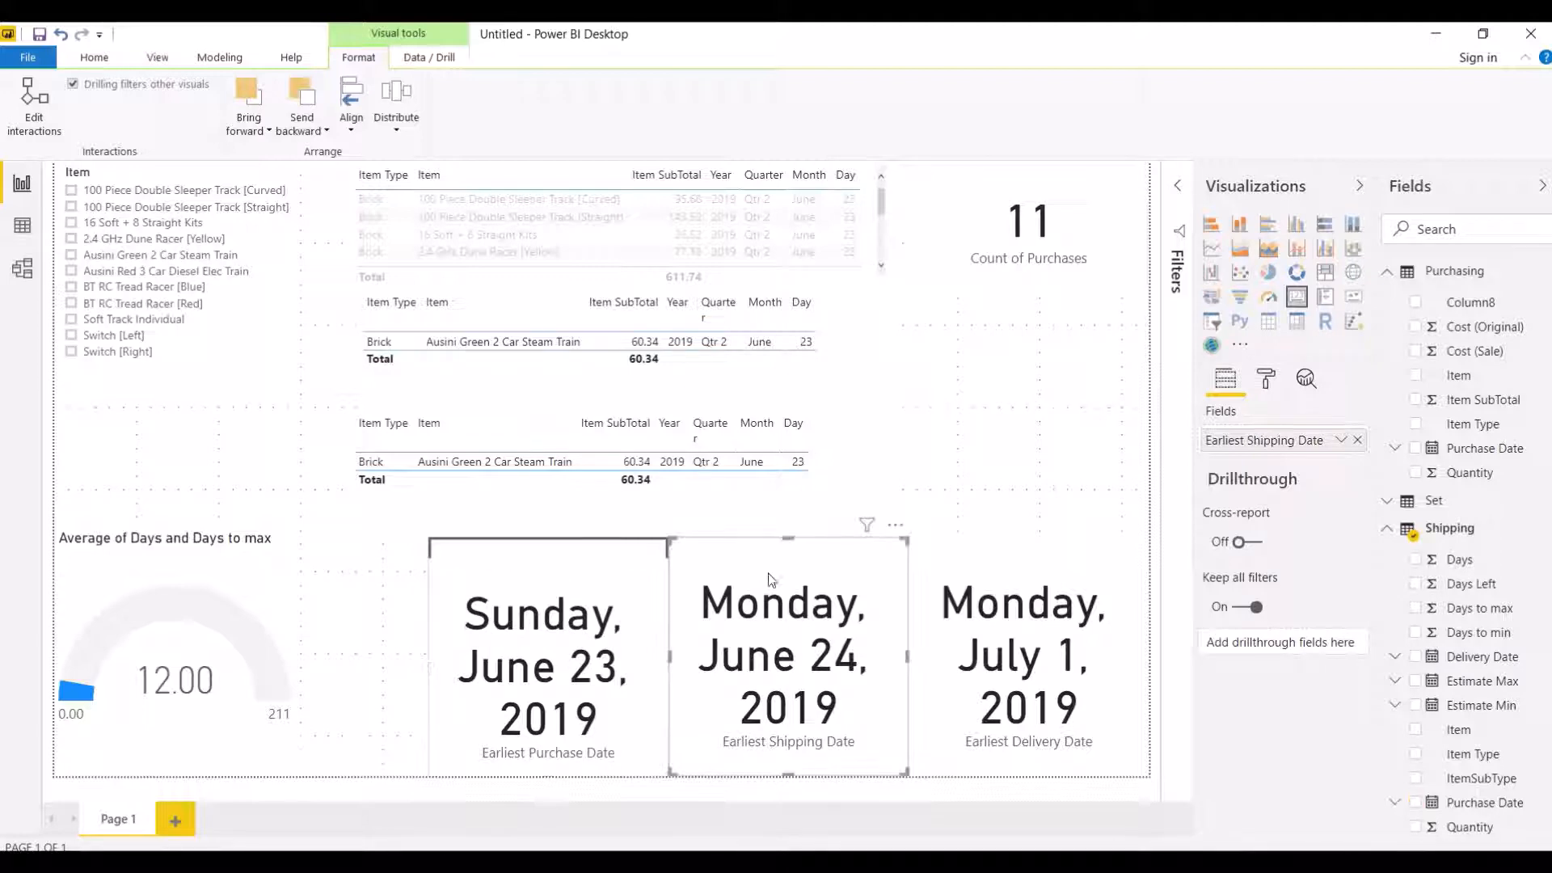
{"action": "left_click_drag", "start_coordinate": [791, 558], "coordinate": [791, 577]}
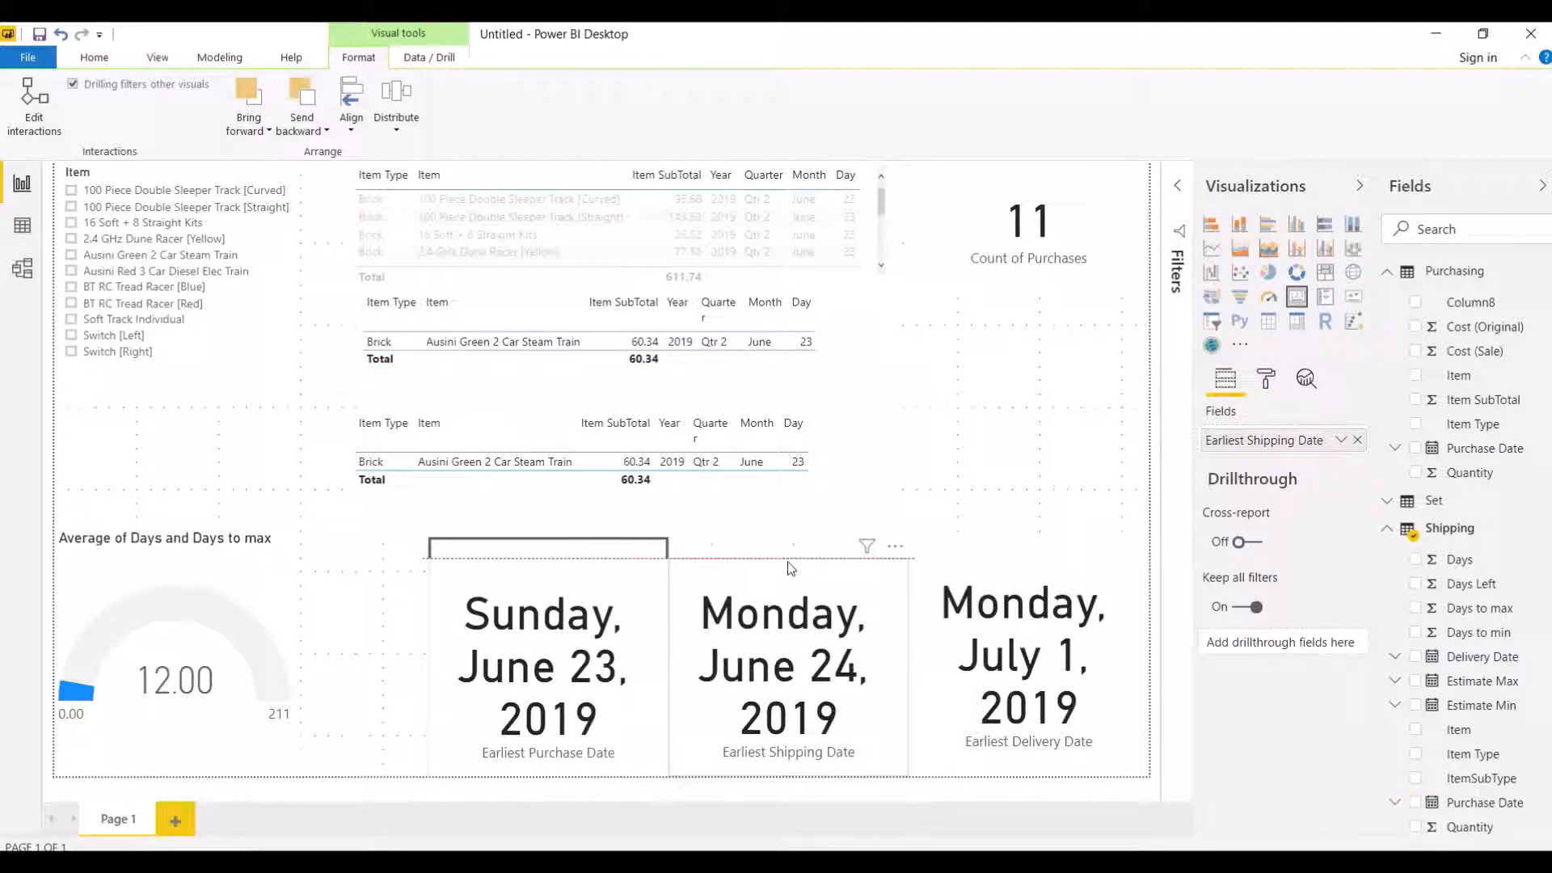
{"action": "left_click", "coordinate": [1012, 582]}
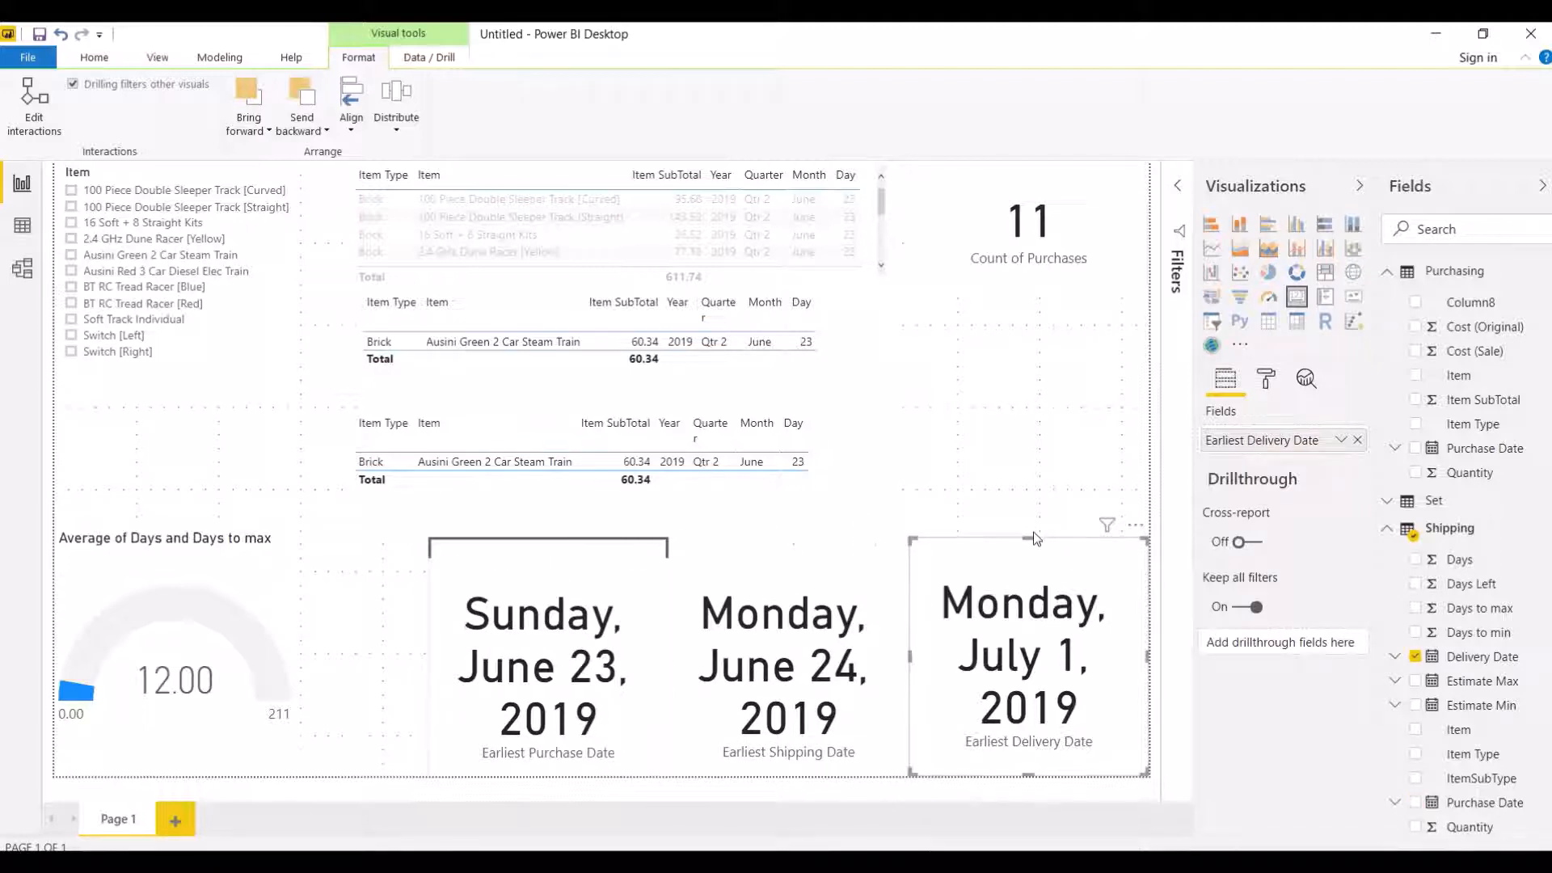
{"action": "left_click_drag", "start_coordinate": [1029, 538], "coordinate": [1034, 560]}
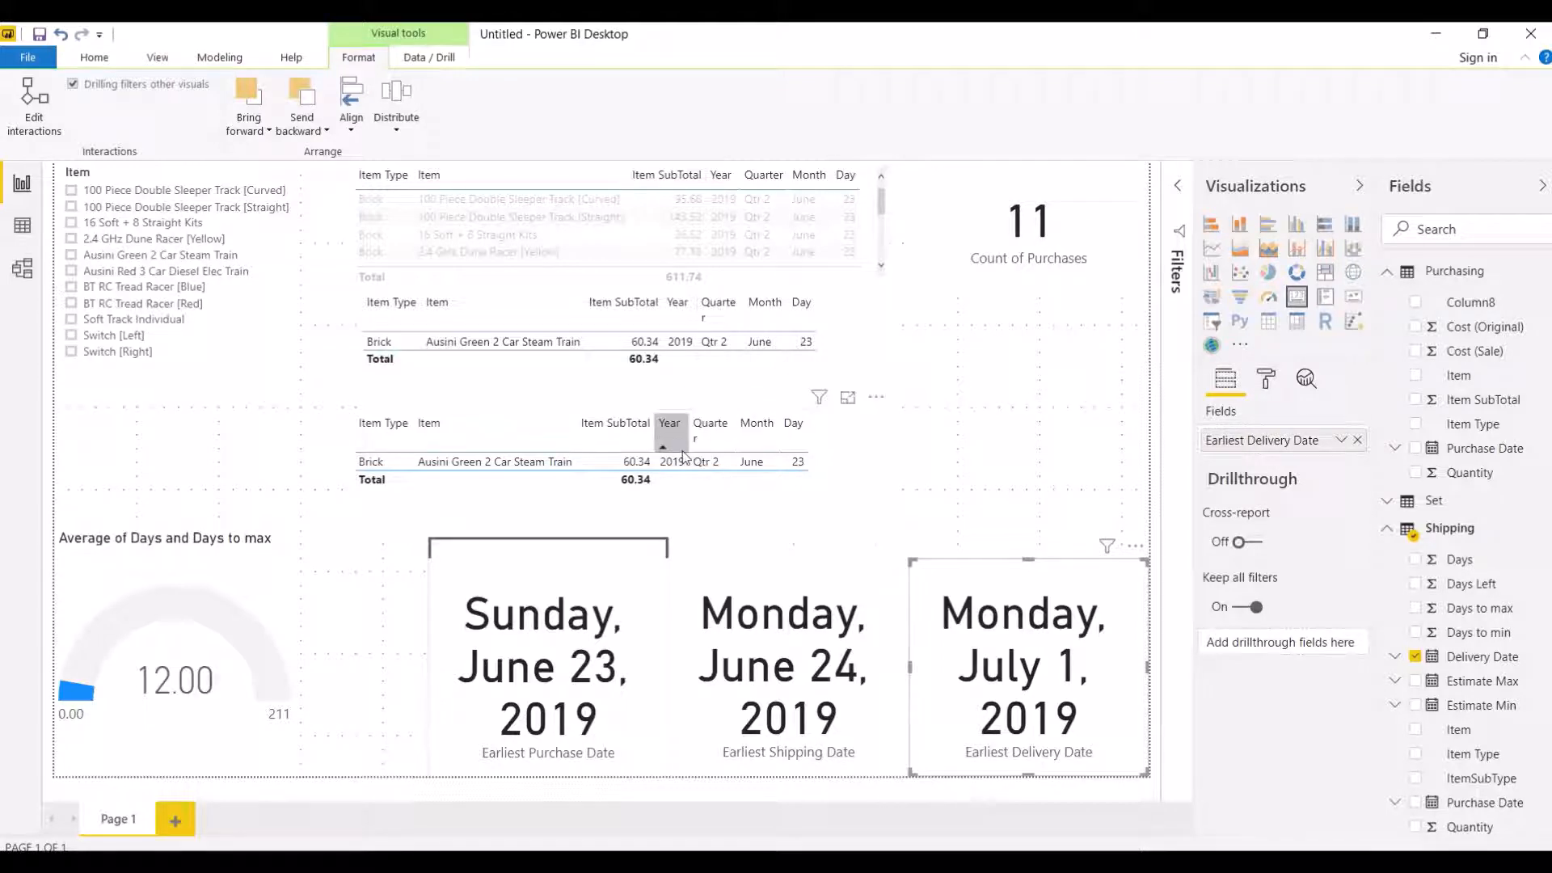
Step: Shrink the button behind the Purchase Date card from its upper edge to match the card's reduced height
{"action": "left_click", "coordinate": [579, 549]}
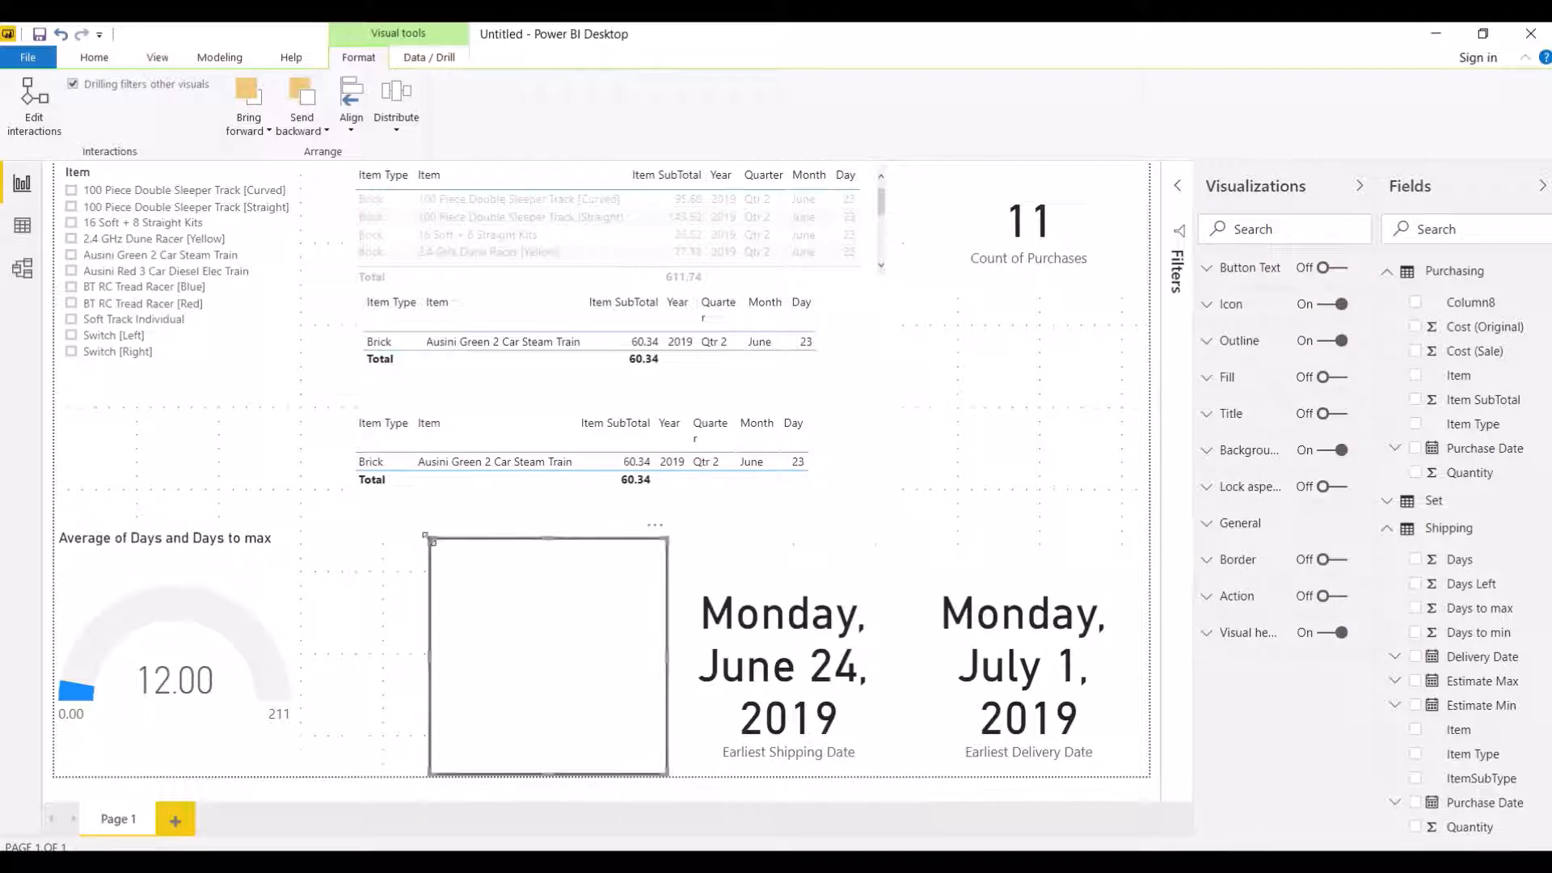
{"action": "left_click_drag", "start_coordinate": [429, 539], "coordinate": [428, 560]}
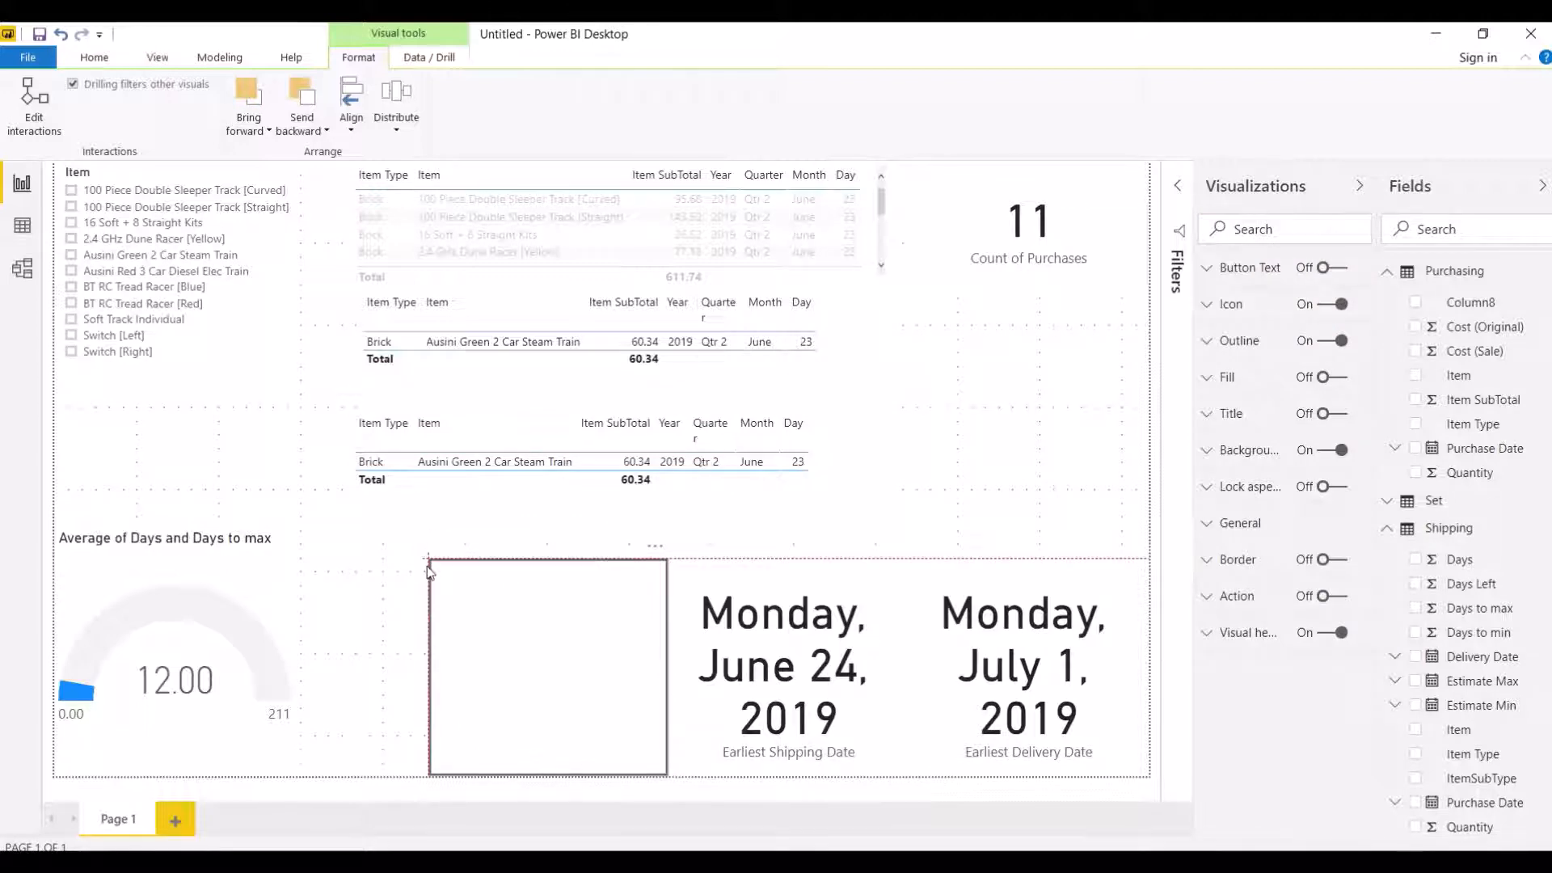
{"action": "left_click", "coordinate": [427, 566]}
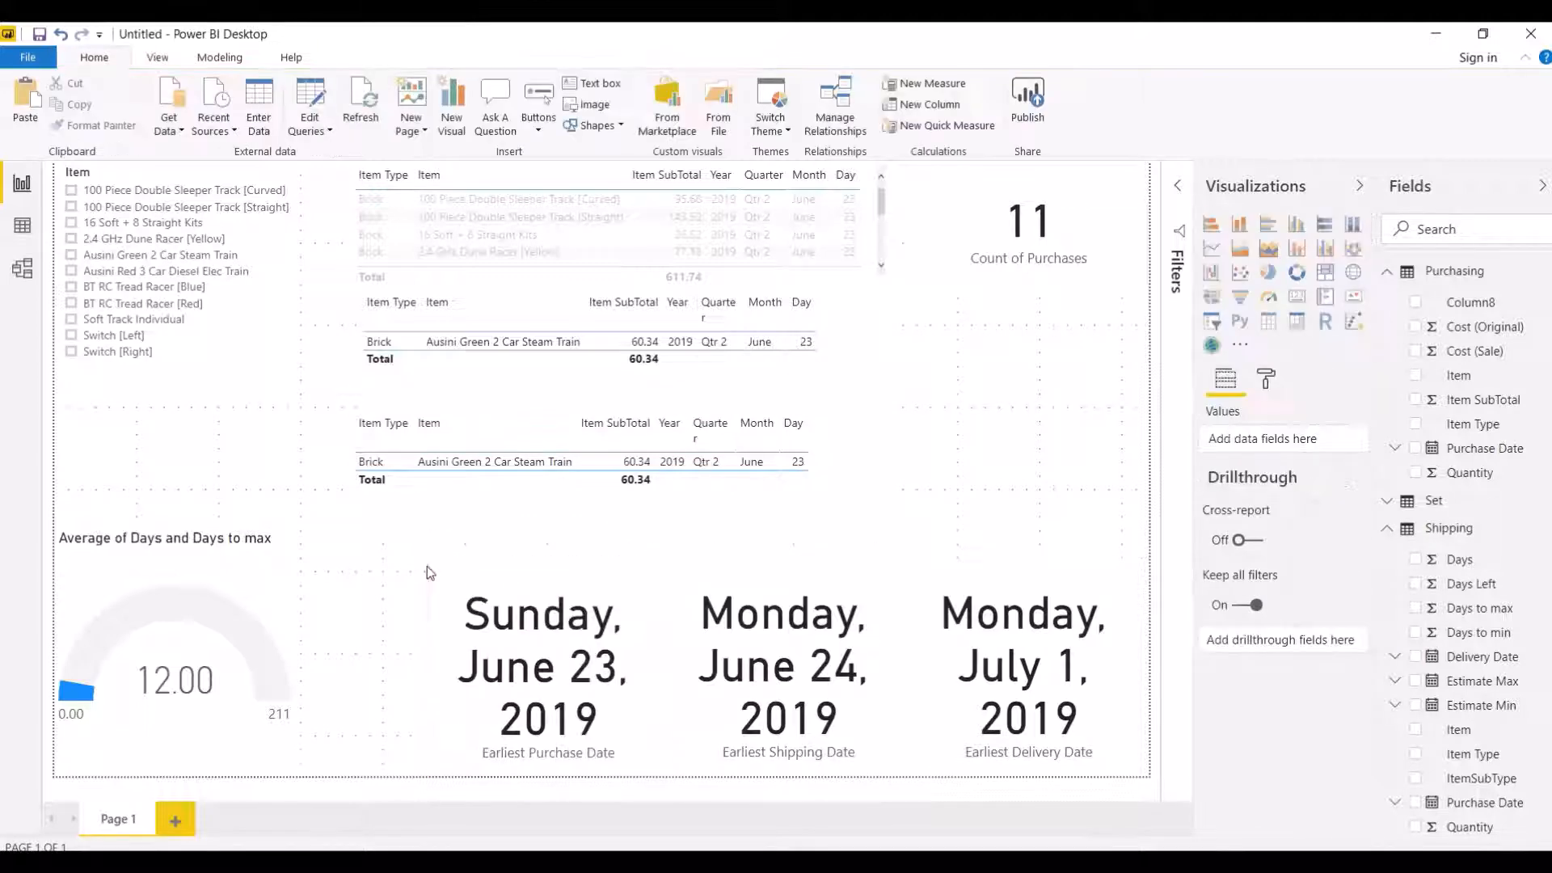
Step: Shift the three stacked tables down, spacing them closely above the date cards with their side edges aligned
{"action": "left_click", "coordinate": [527, 438]}
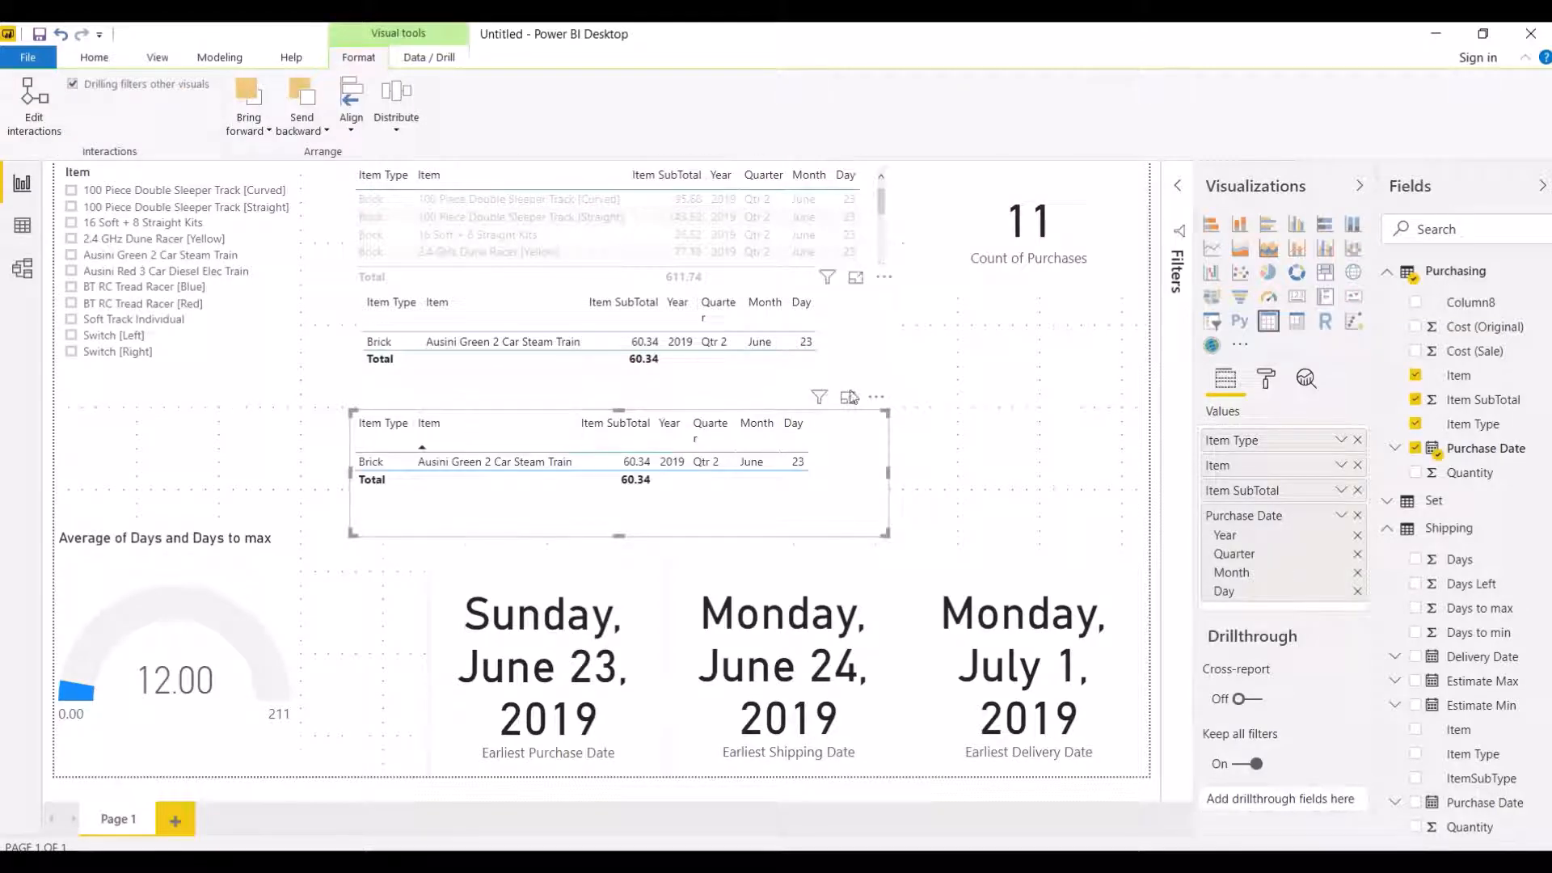
{"action": "left_click_drag", "start_coordinate": [884, 411], "coordinate": [886, 424]}
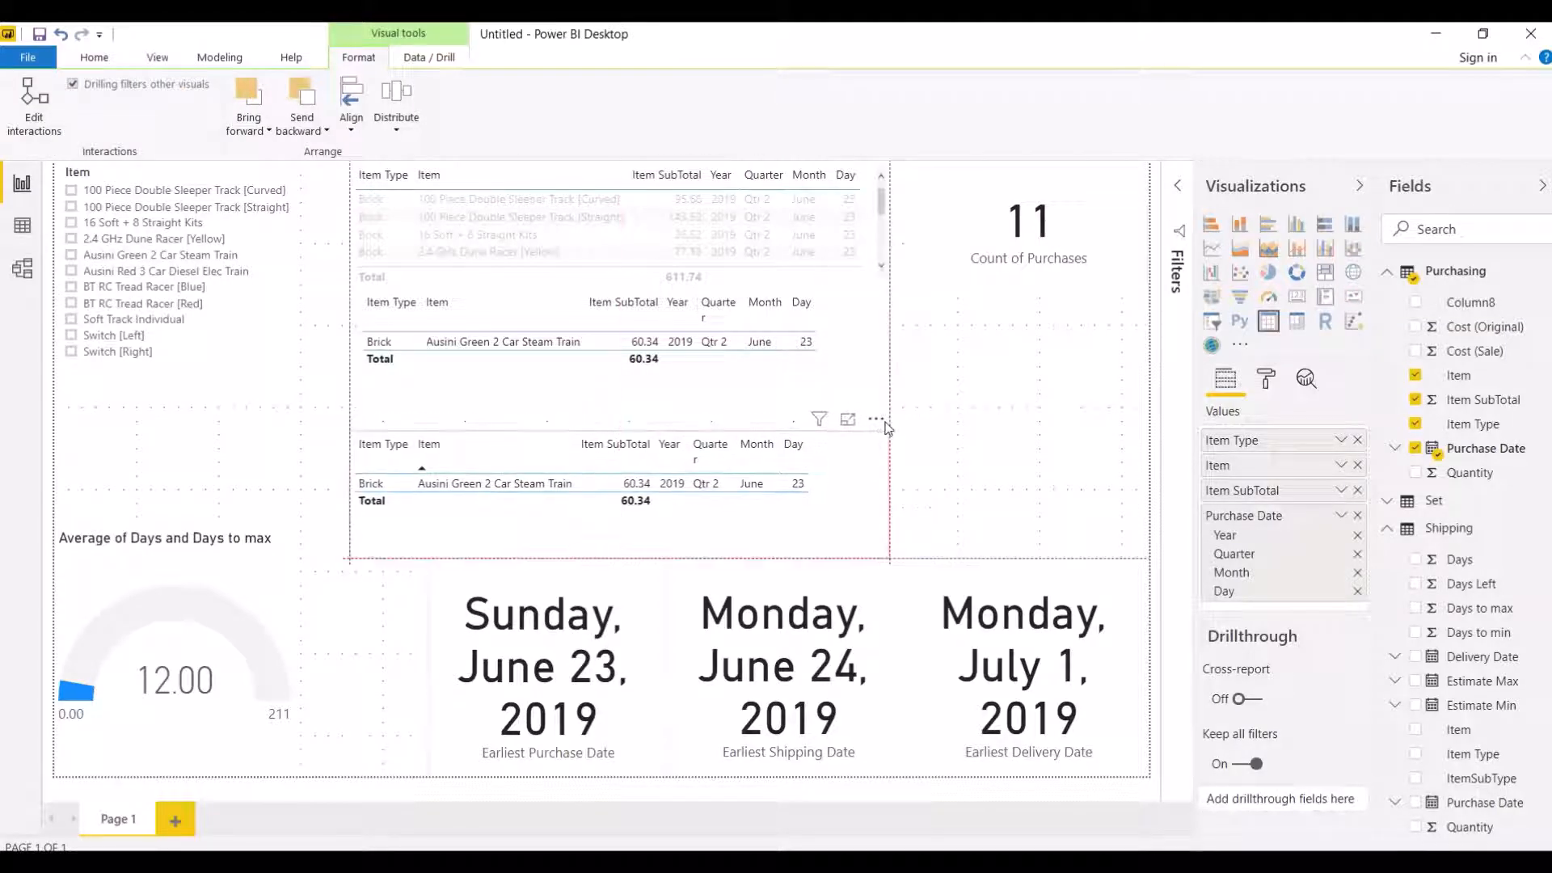
{"action": "left_click", "coordinate": [887, 429]}
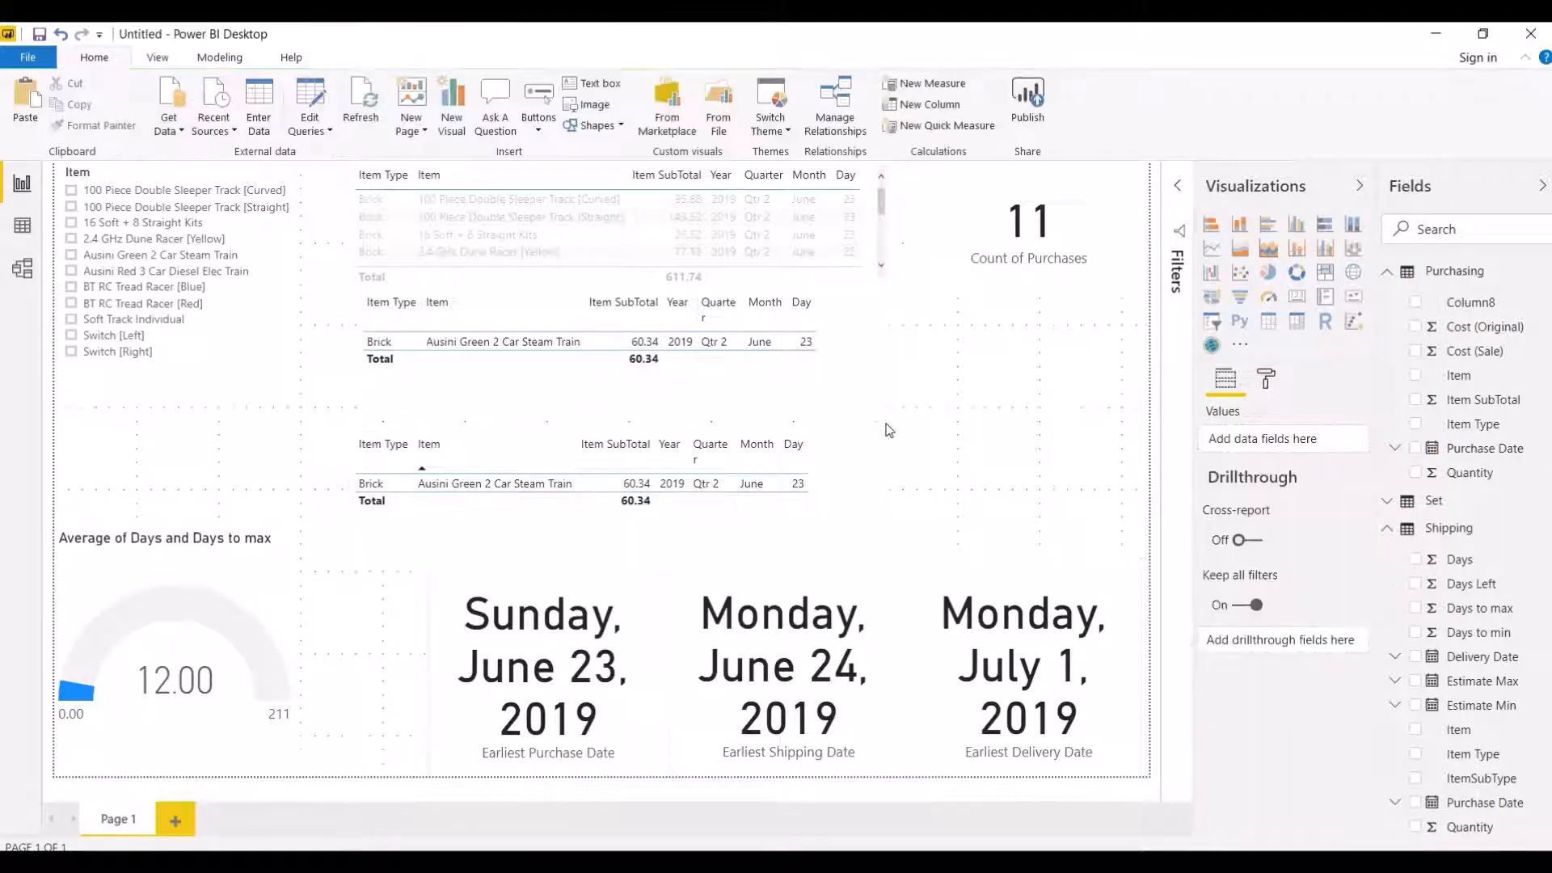
{"action": "left_click", "coordinate": [829, 340]}
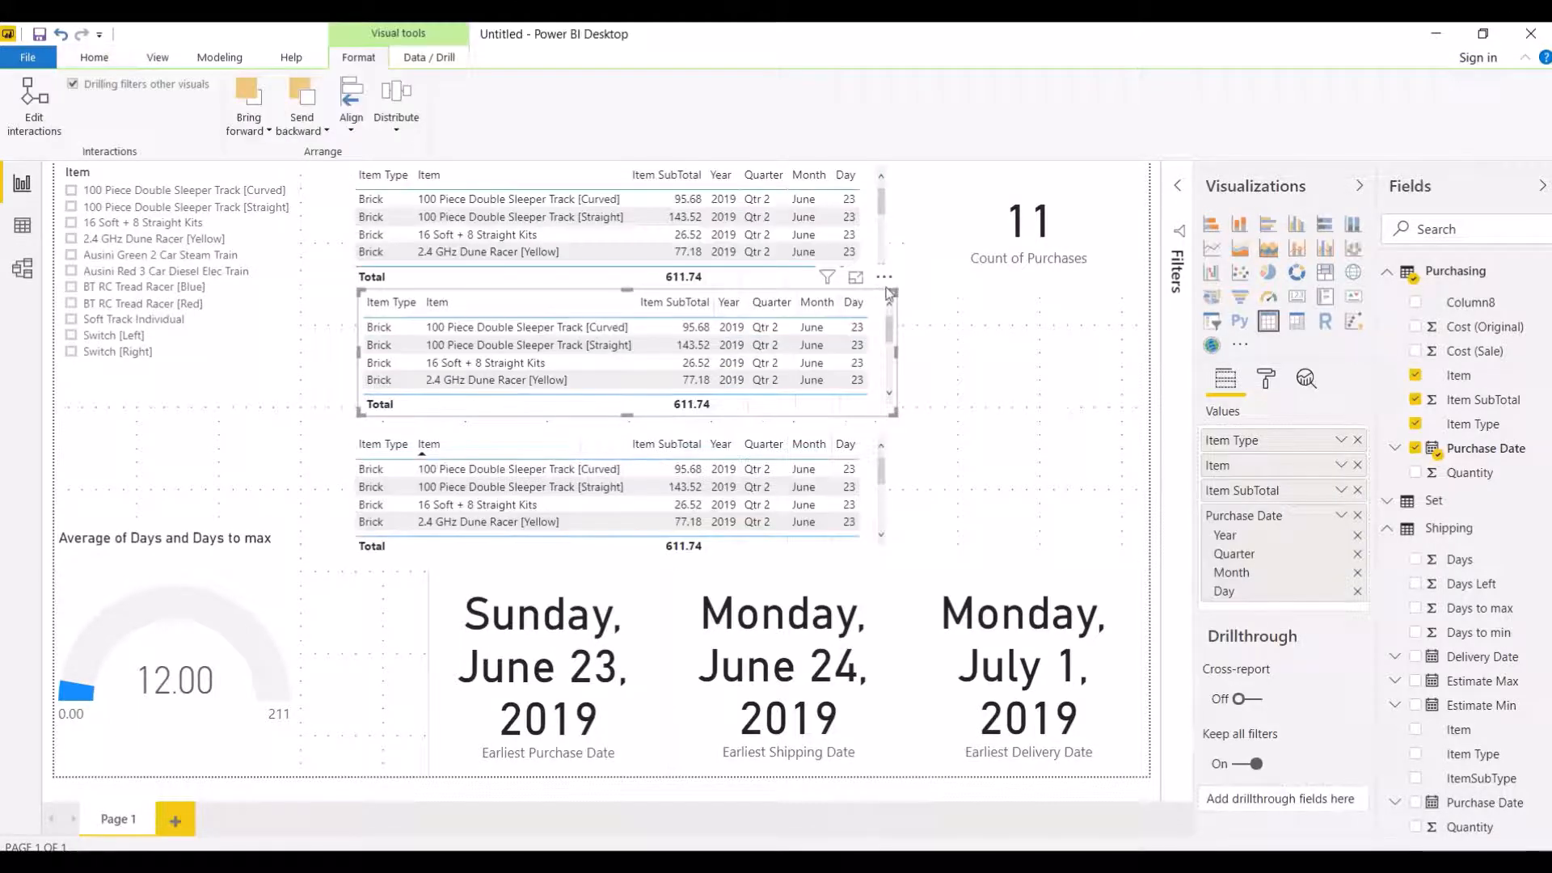
{"action": "left_click_drag", "start_coordinate": [887, 283], "coordinate": [879, 303]}
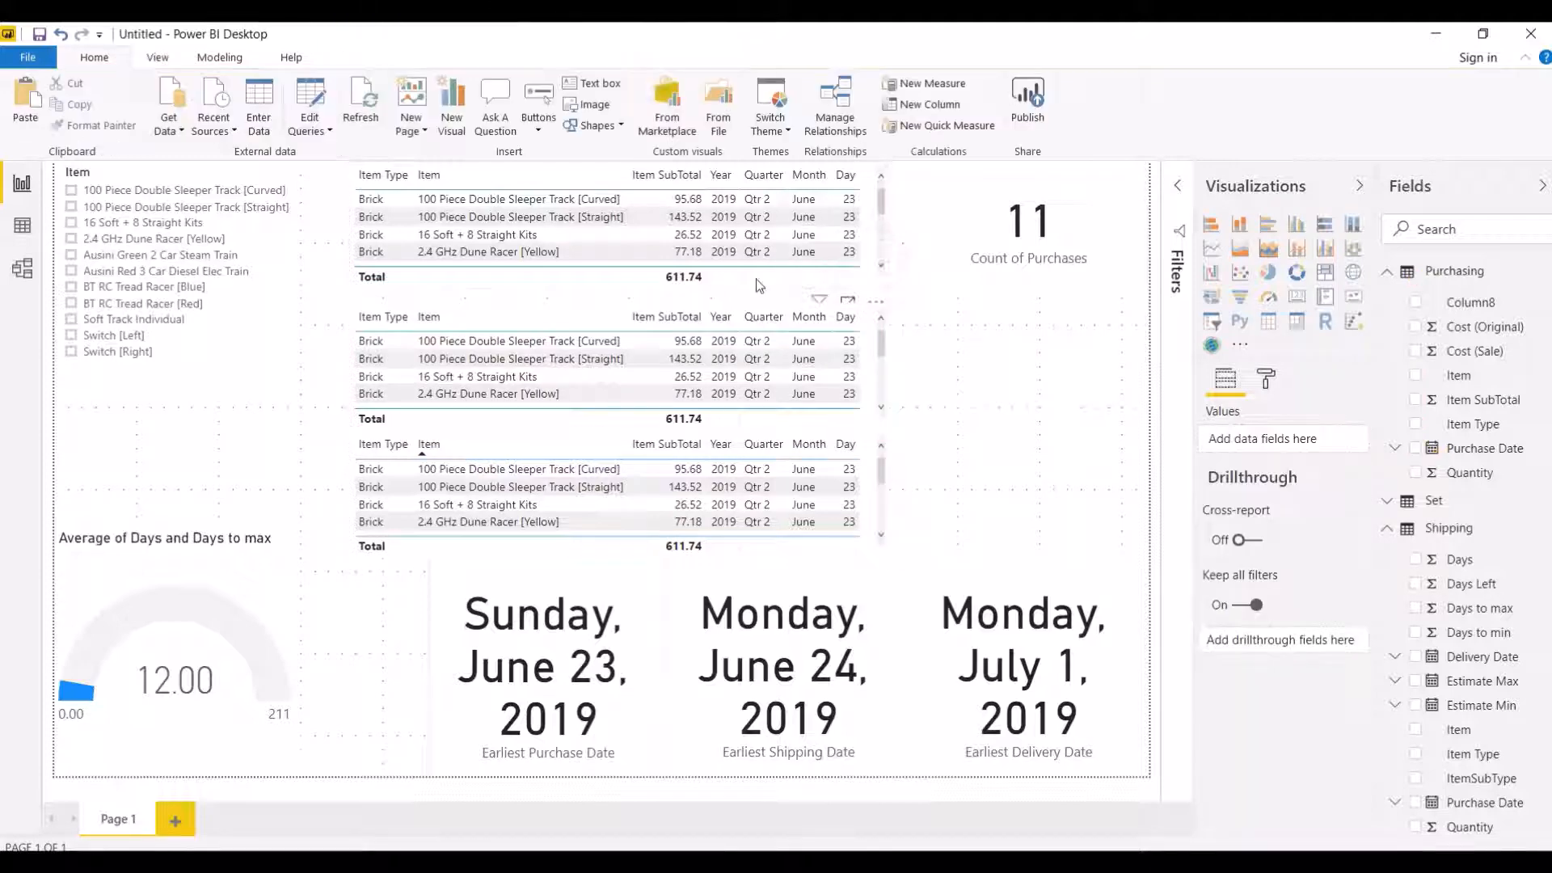
{"action": "left_click", "coordinate": [714, 252]}
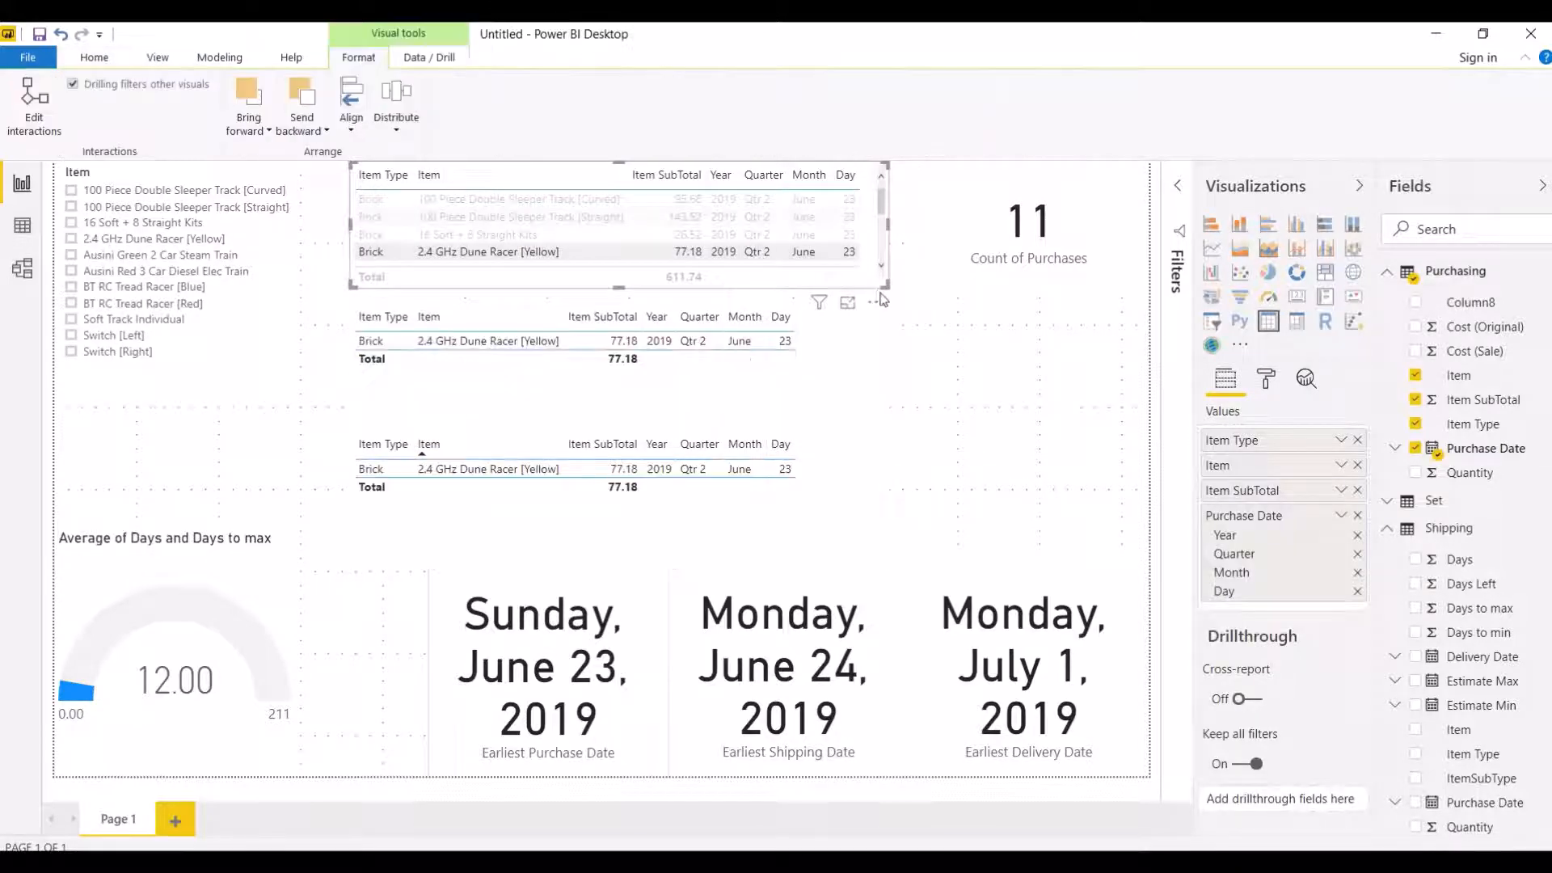
{"action": "left_click_drag", "start_coordinate": [881, 304], "coordinate": [880, 312]}
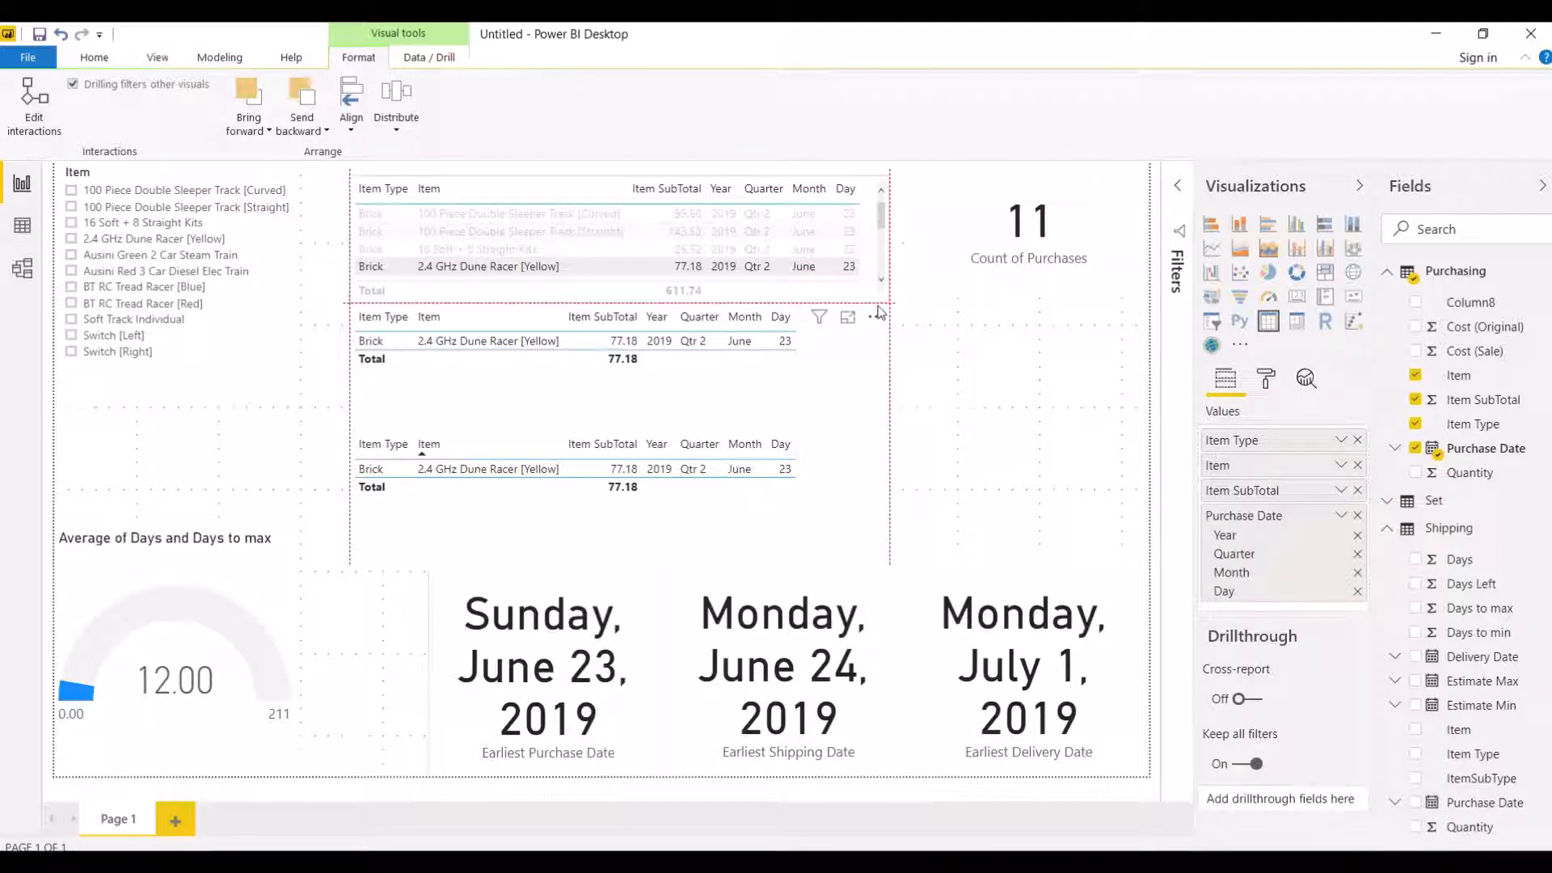
{"action": "left_click_drag", "start_coordinate": [879, 312], "coordinate": [880, 312]}
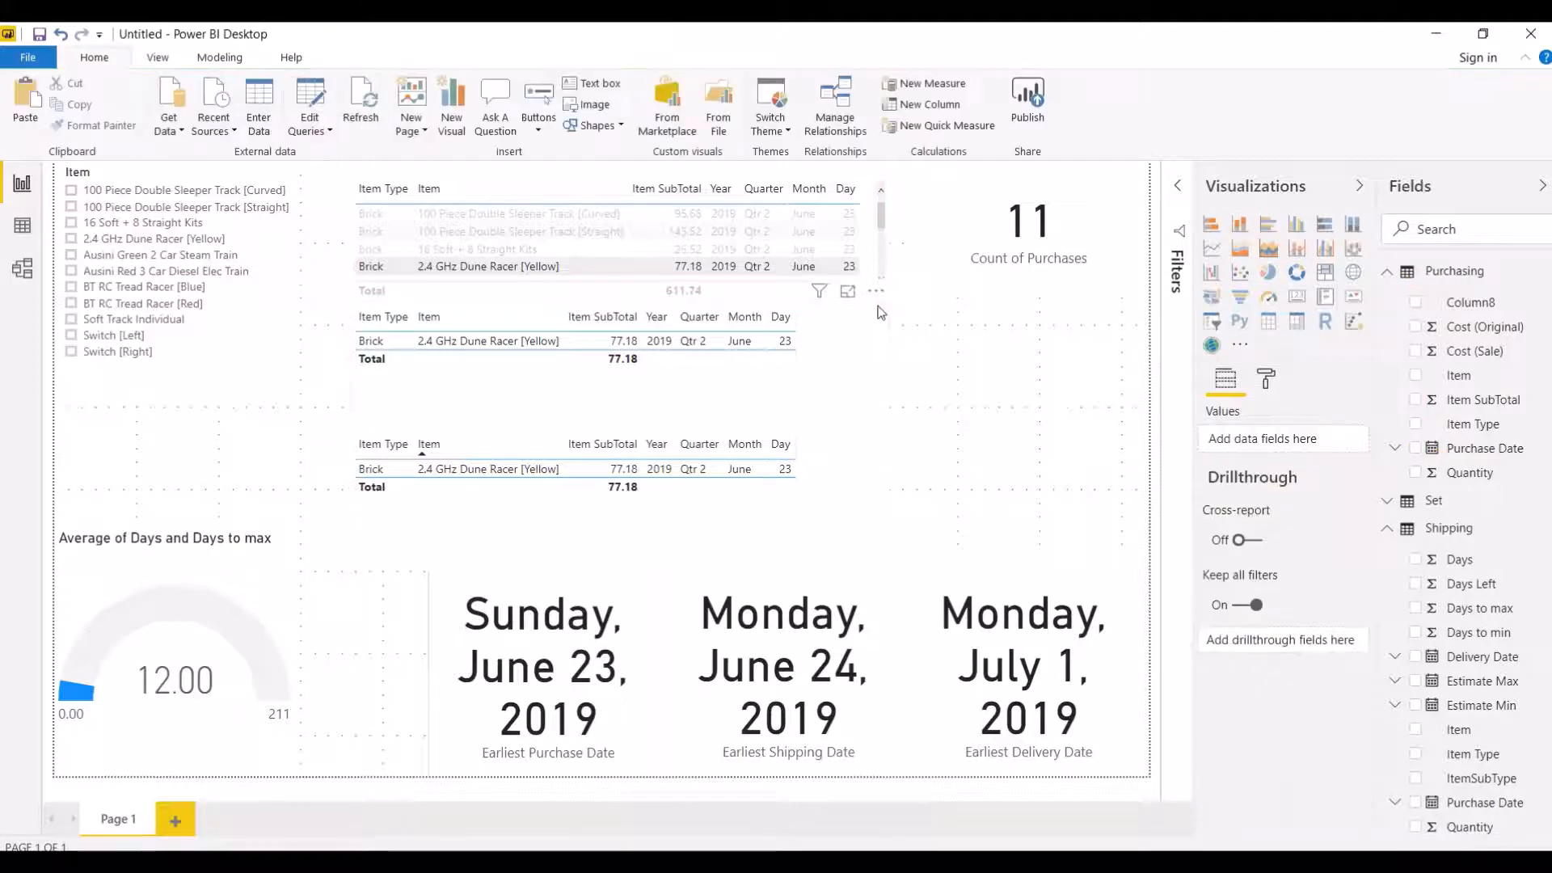
{"action": "left_click", "coordinate": [954, 202]}
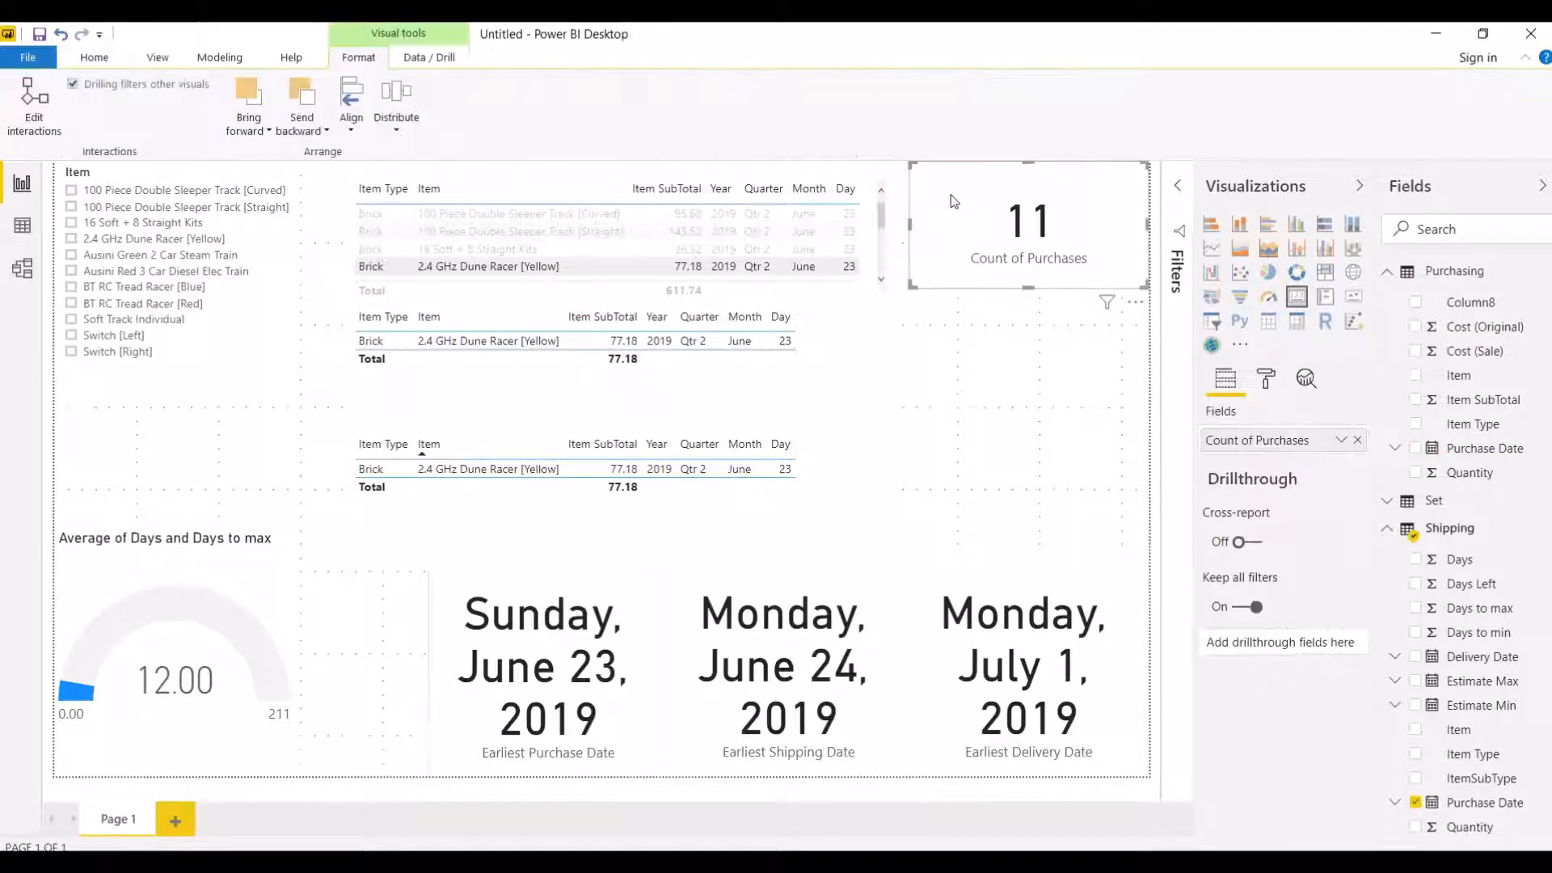
{"action": "left_click", "coordinate": [566, 264]}
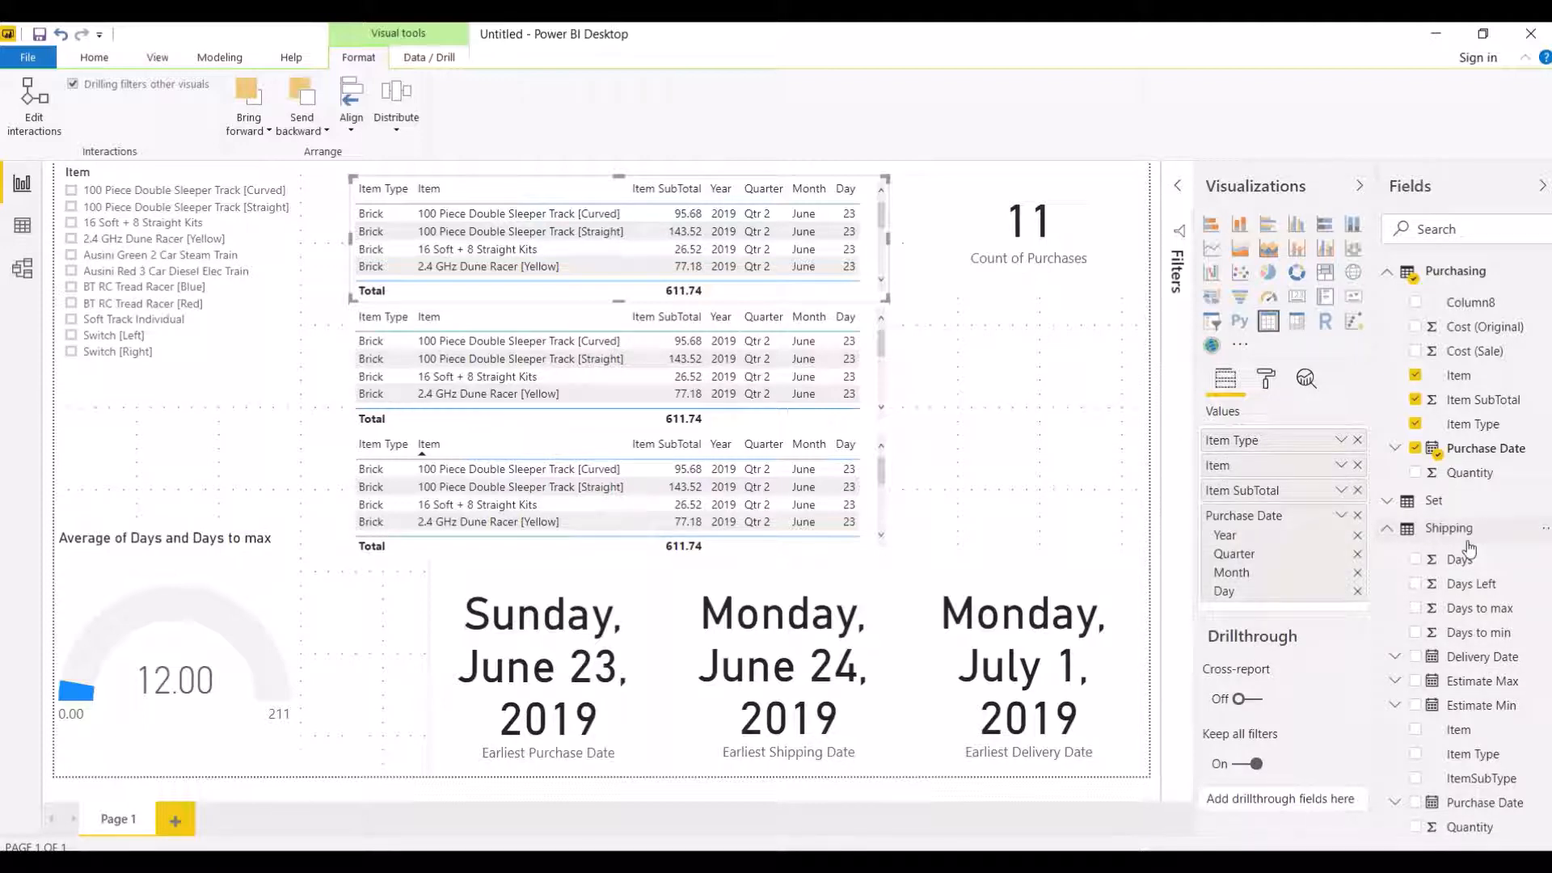
Step: Add Item Type, ItemSubType and Item from the Shipping table to the middle table visual
{"action": "left_click", "coordinate": [825, 380]}
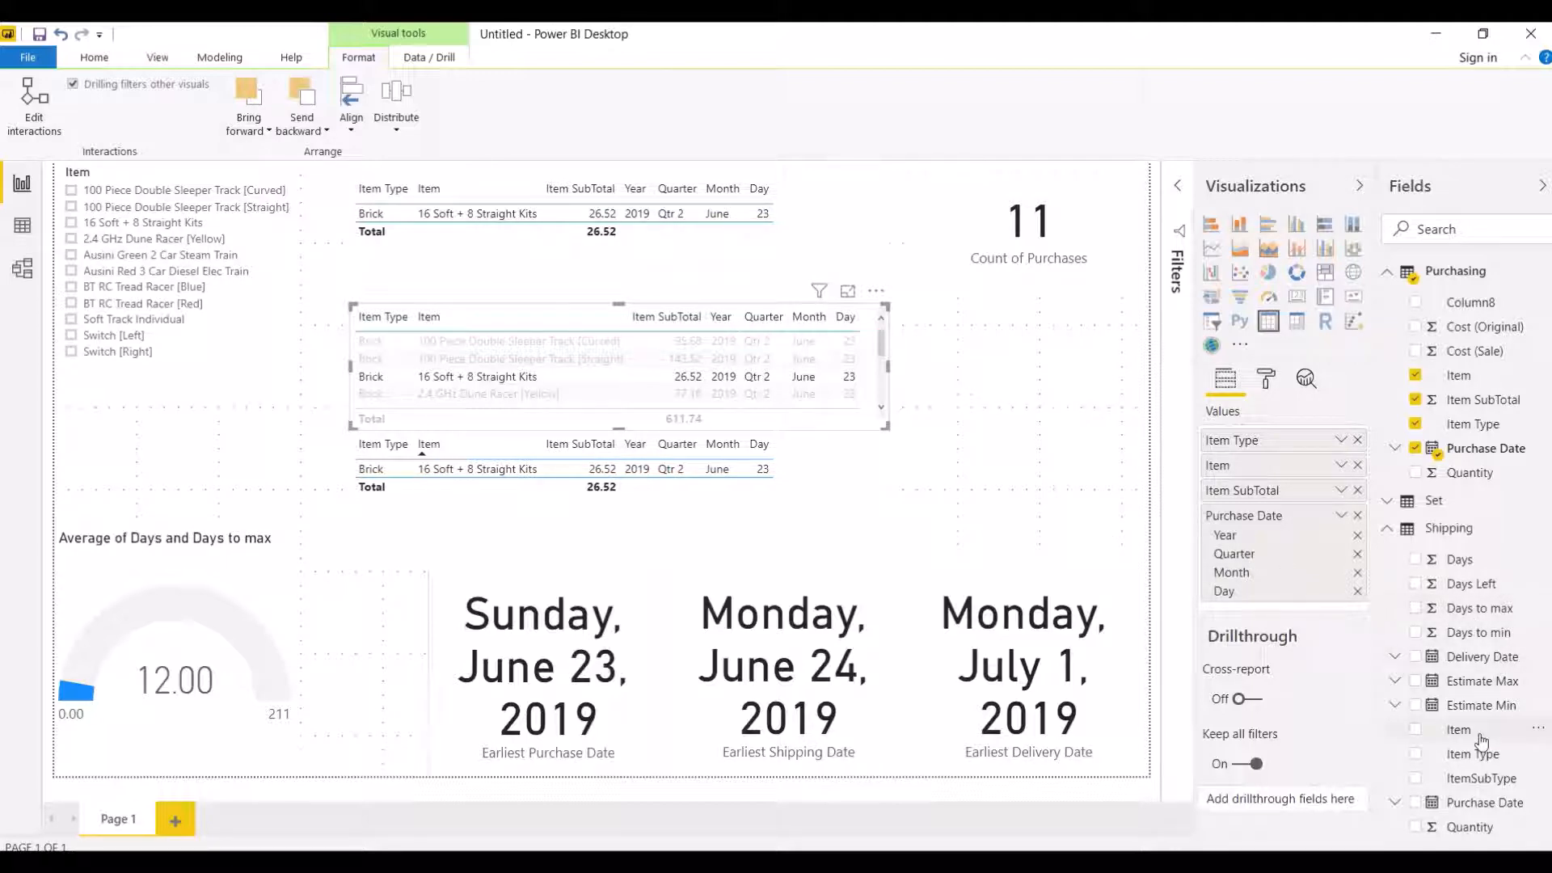
{"action": "left_click", "coordinate": [1417, 754]}
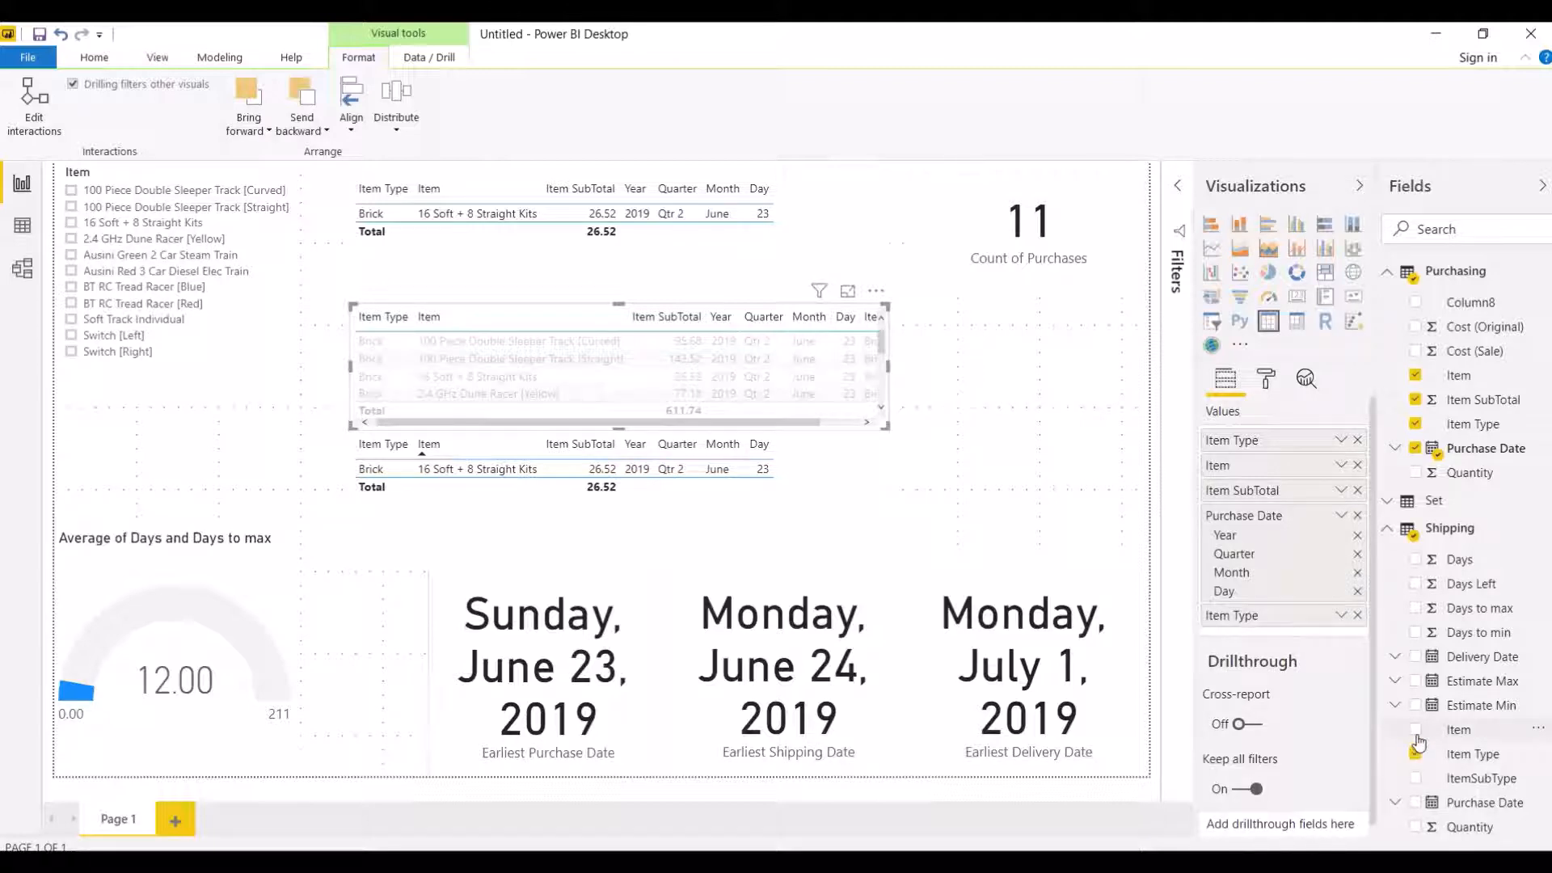
{"action": "left_click", "coordinate": [1418, 778]}
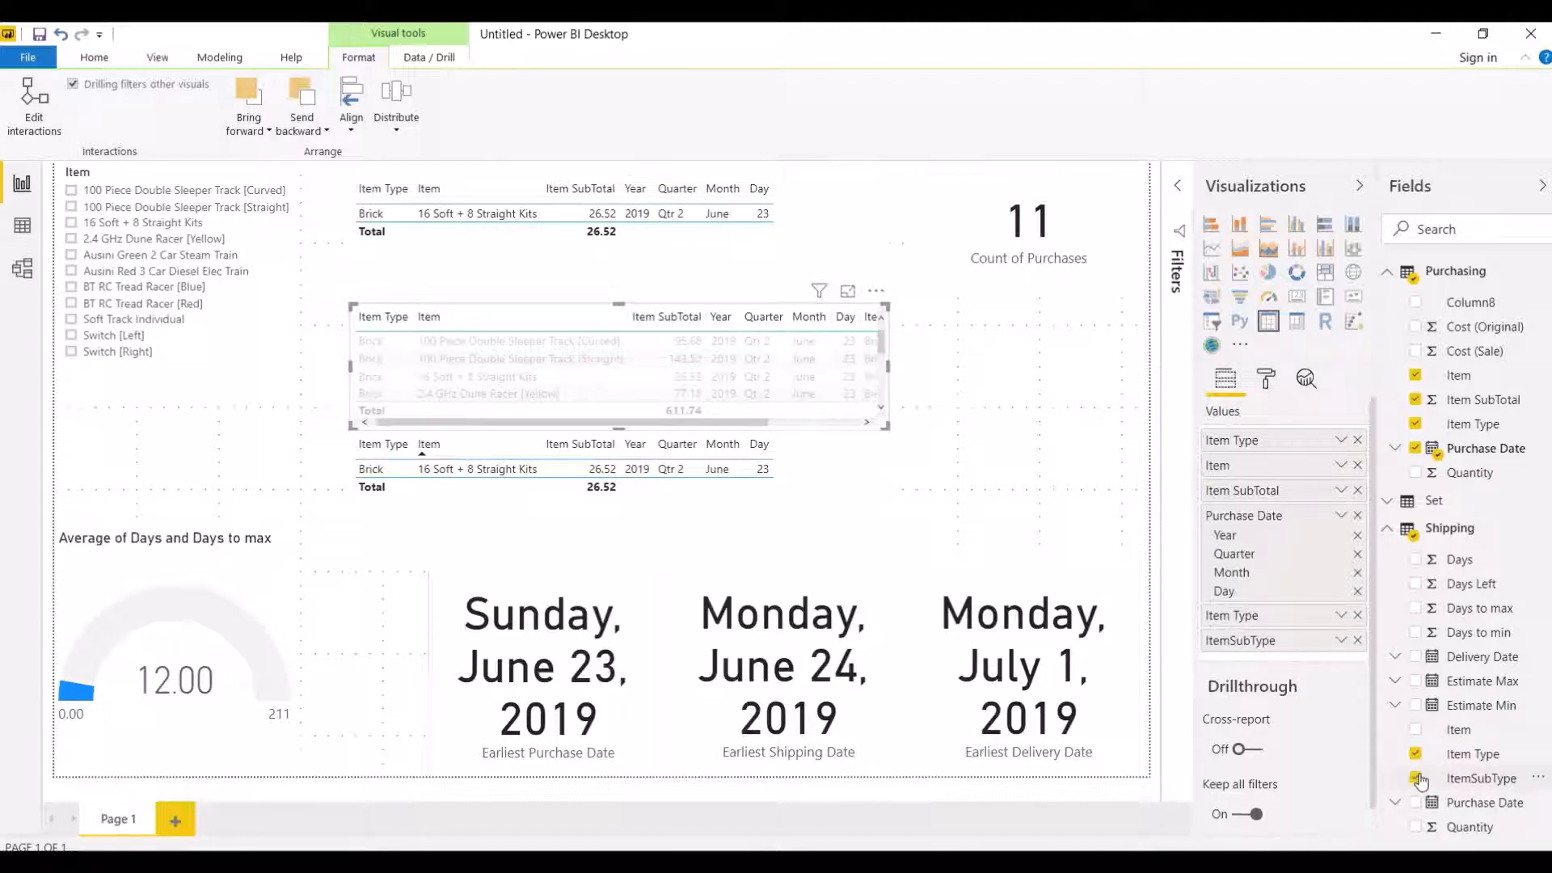
{"action": "left_click", "coordinate": [1417, 731]}
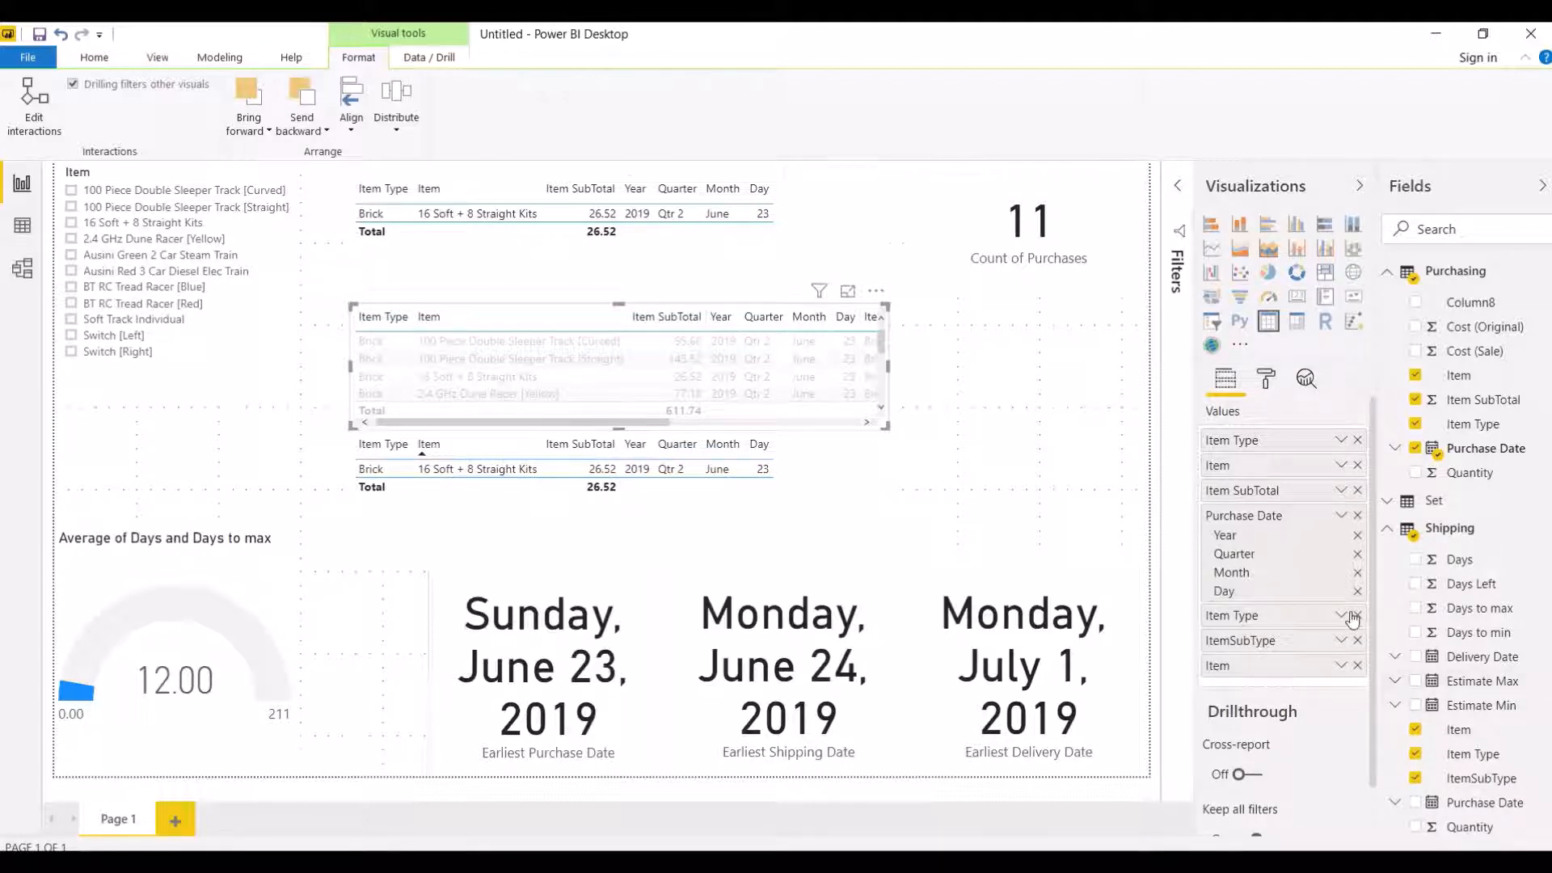
Step: Remove the Purchasing fields Item Type, Item, Item SubTotal and Purchase Date from the middle table
{"action": "left_click", "coordinate": [1361, 442]}
{"action": "left_click", "coordinate": [1361, 442]}
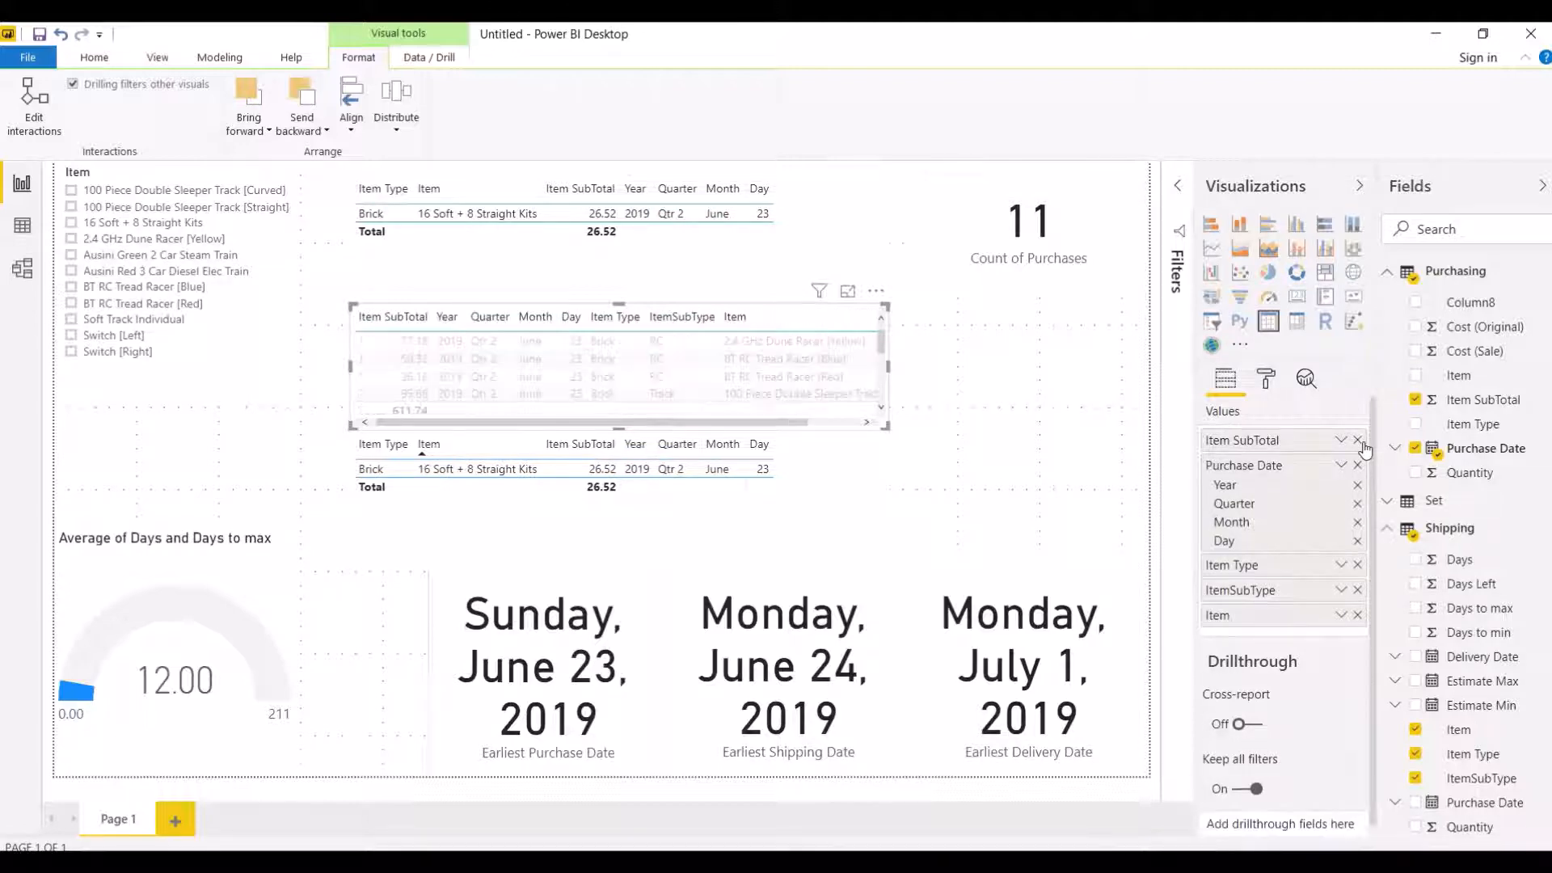
{"action": "left_click", "coordinate": [1360, 442]}
{"action": "left_click", "coordinate": [1359, 440]}
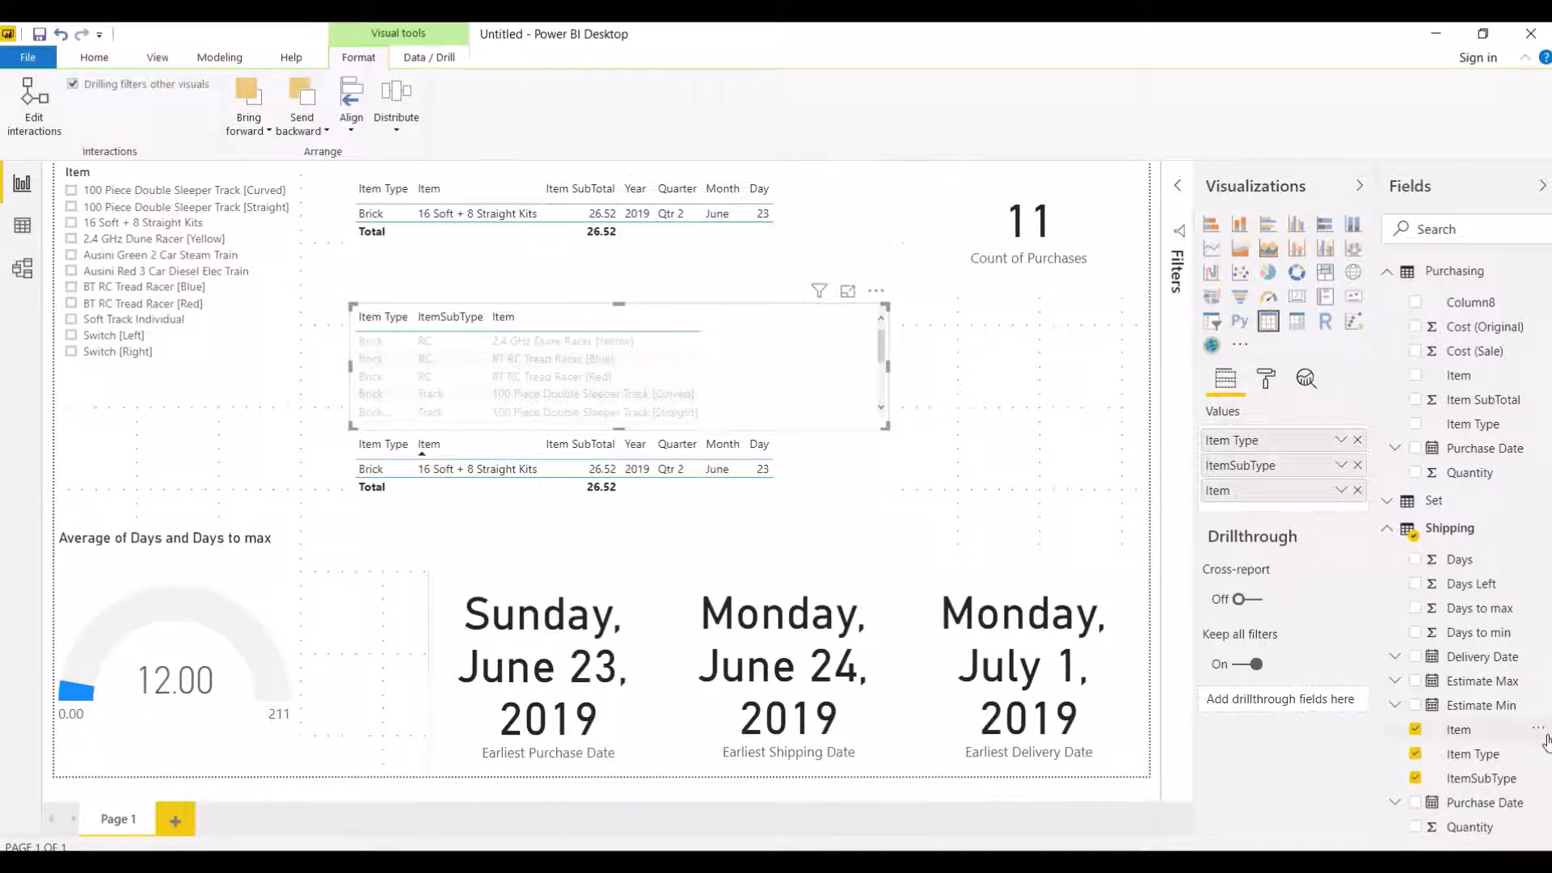
Step: Add Shipping Date and Quantity from Shipping to the middle table, and widen it to fit all the columns
{"action": "left_click", "coordinate": [1527, 764]}
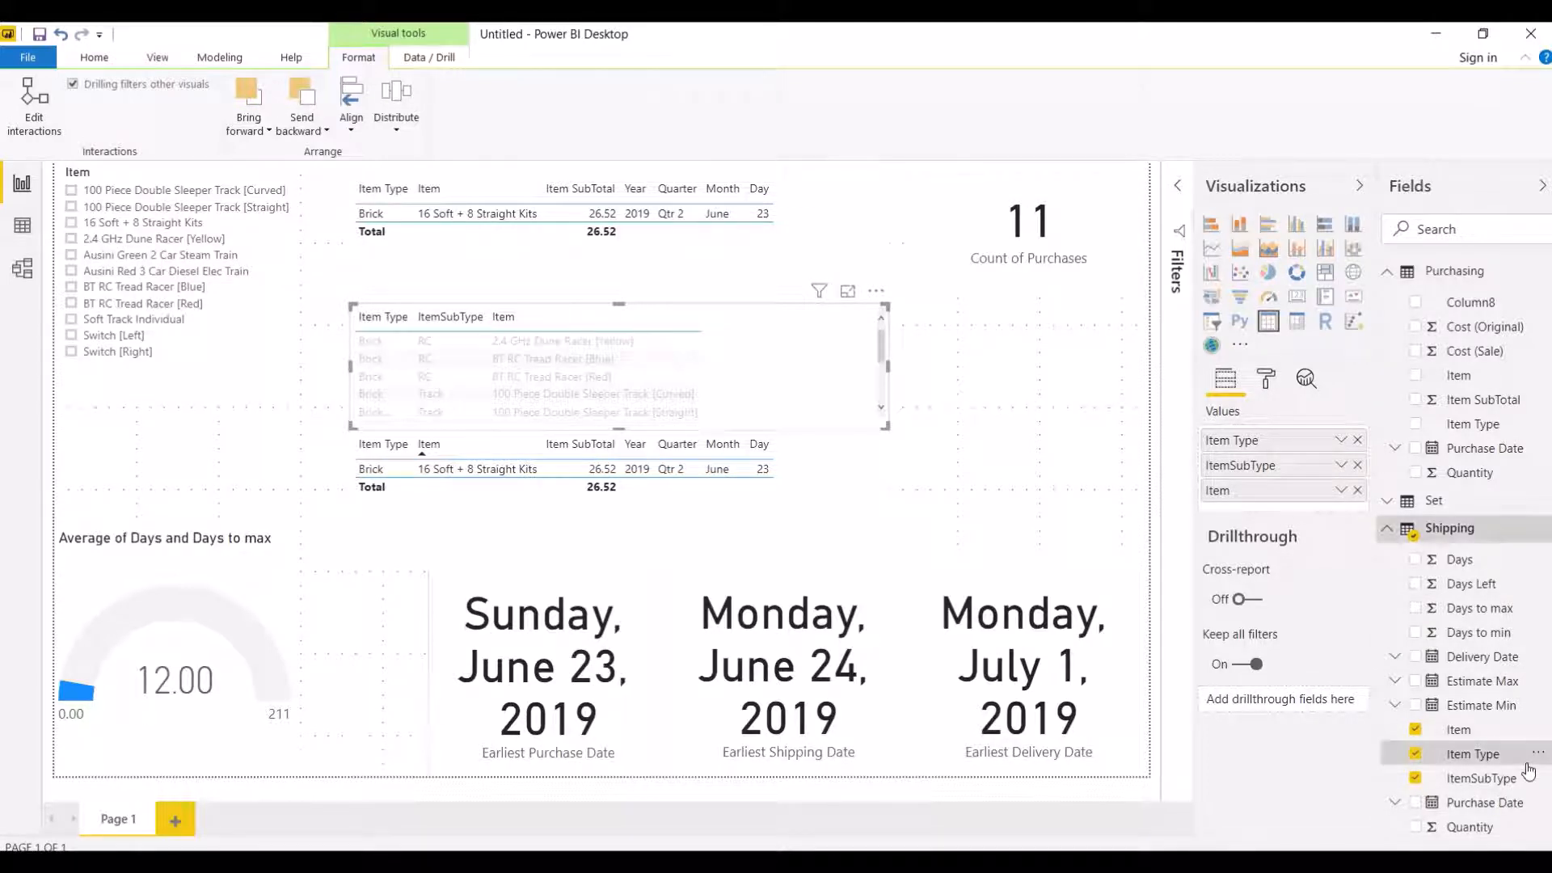
{"action": "scroll", "coordinate": [1527, 771], "scroll_direction": "down", "scroll_amount": 2}
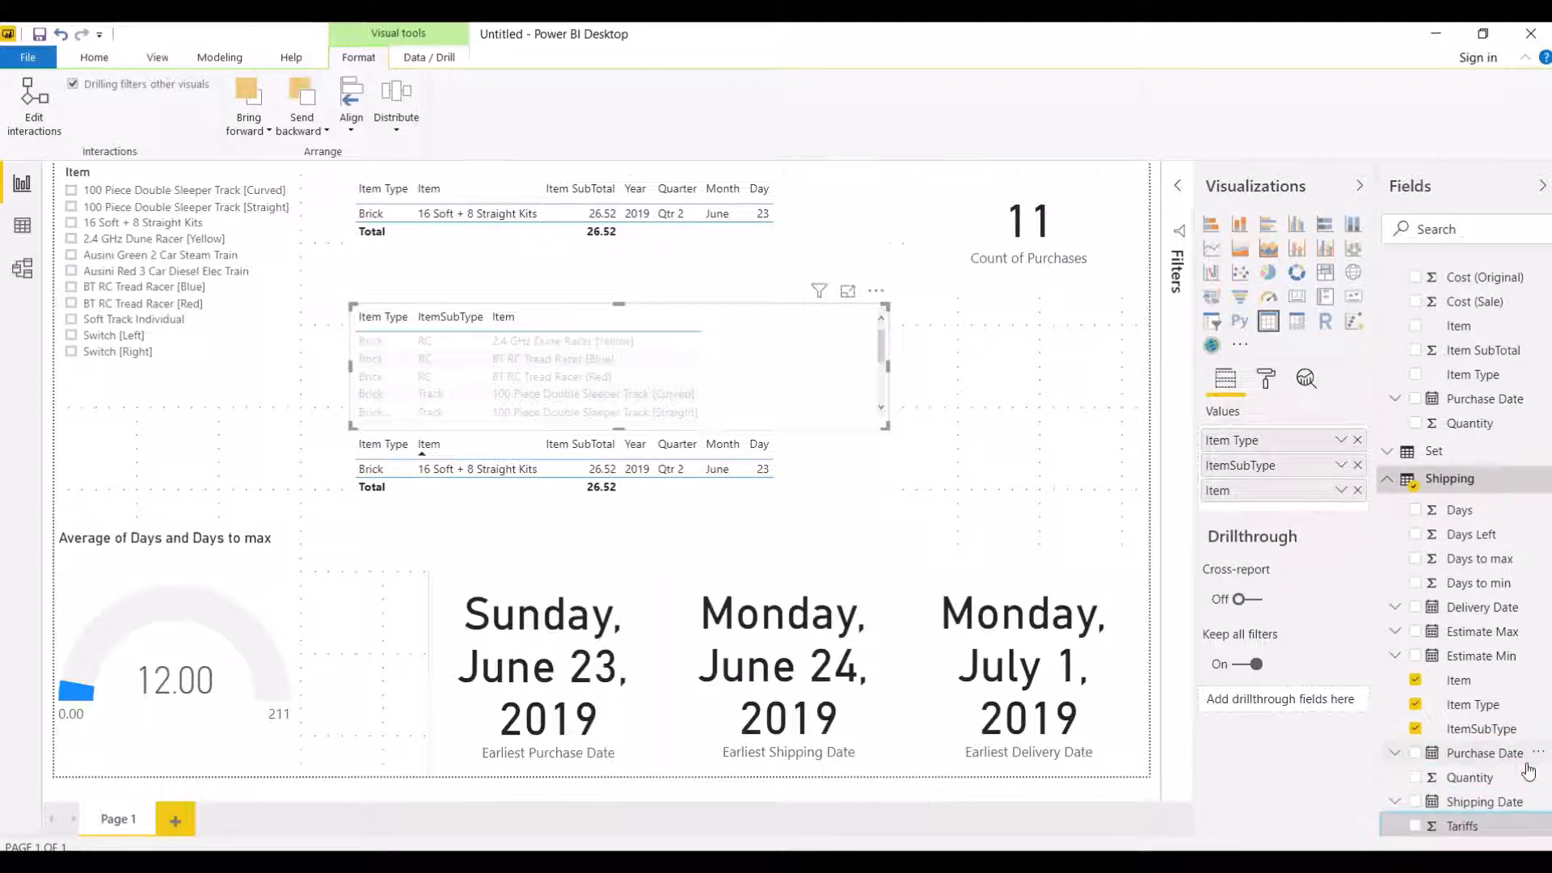
{"action": "left_click", "coordinate": [1416, 802]}
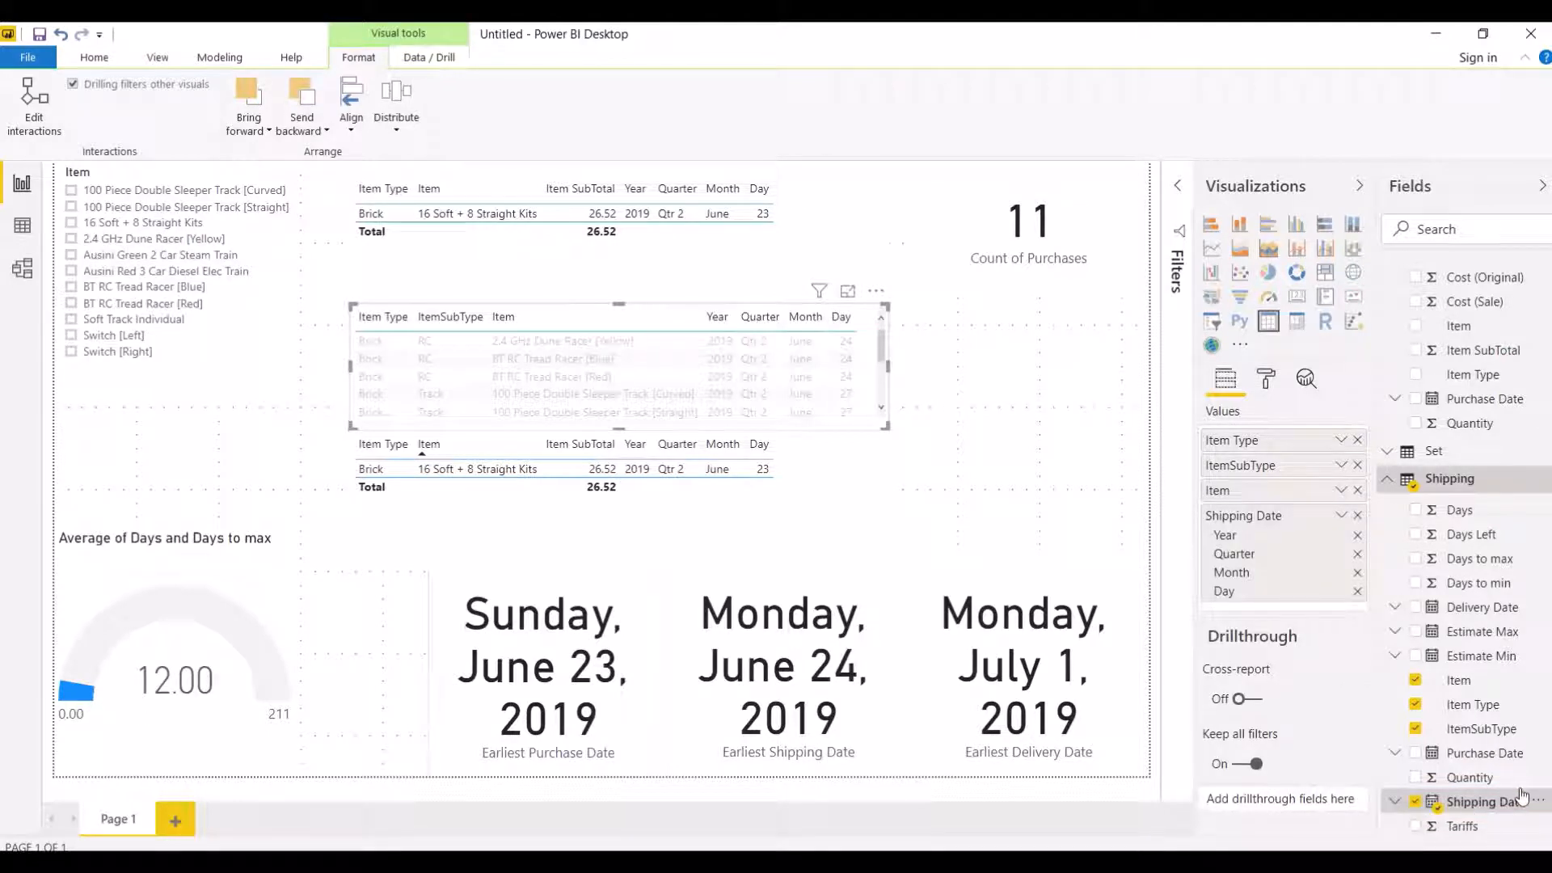
{"action": "scroll", "coordinate": [1522, 796], "scroll_direction": "down", "scroll_amount": 1}
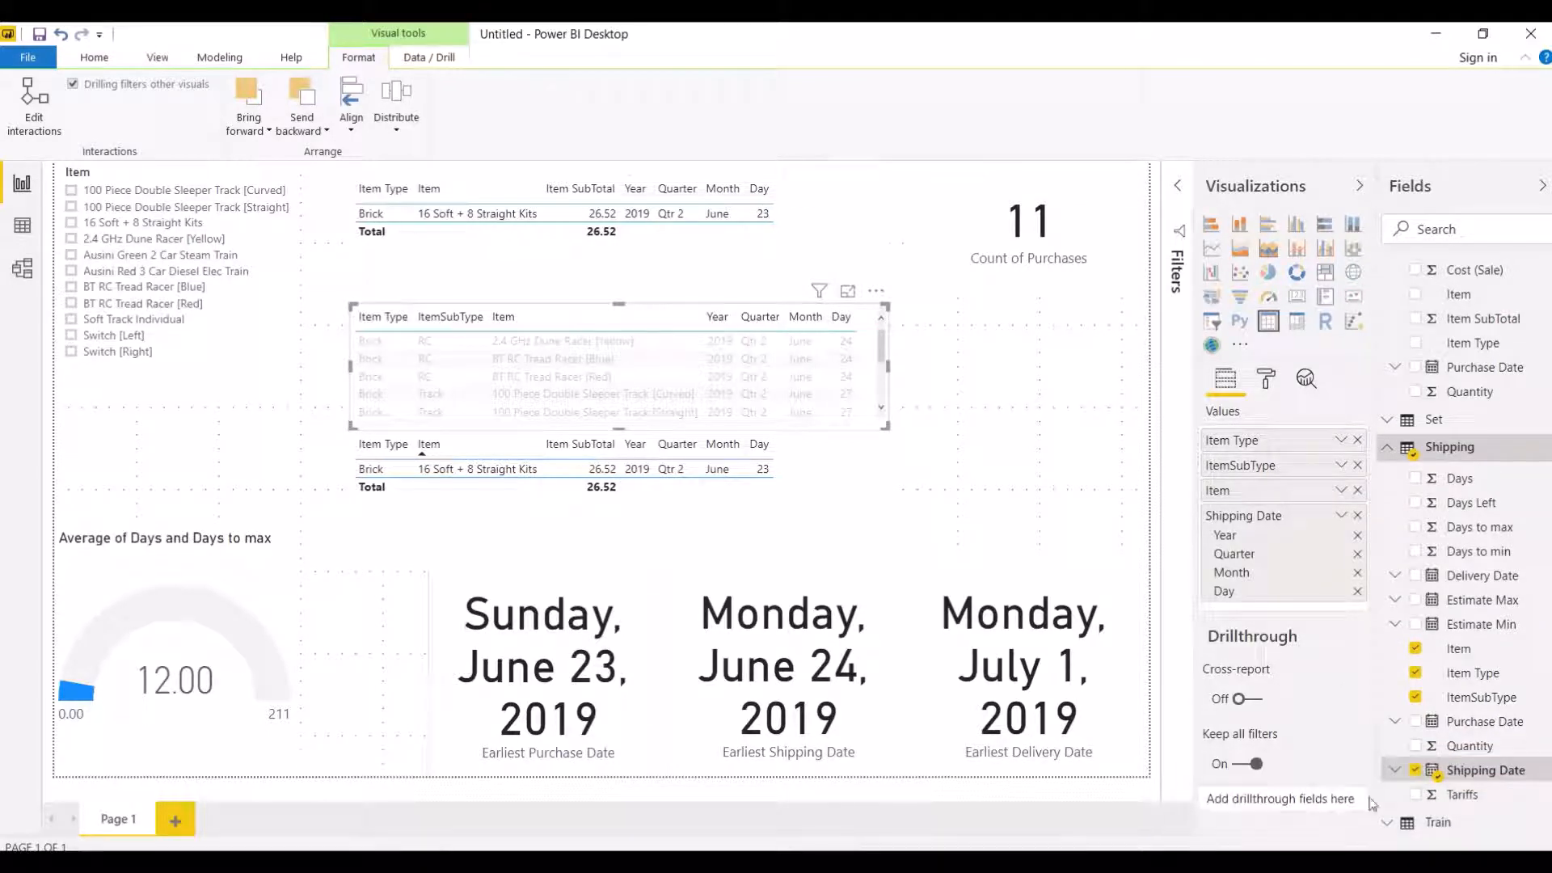
{"action": "left_click", "coordinate": [1416, 796]}
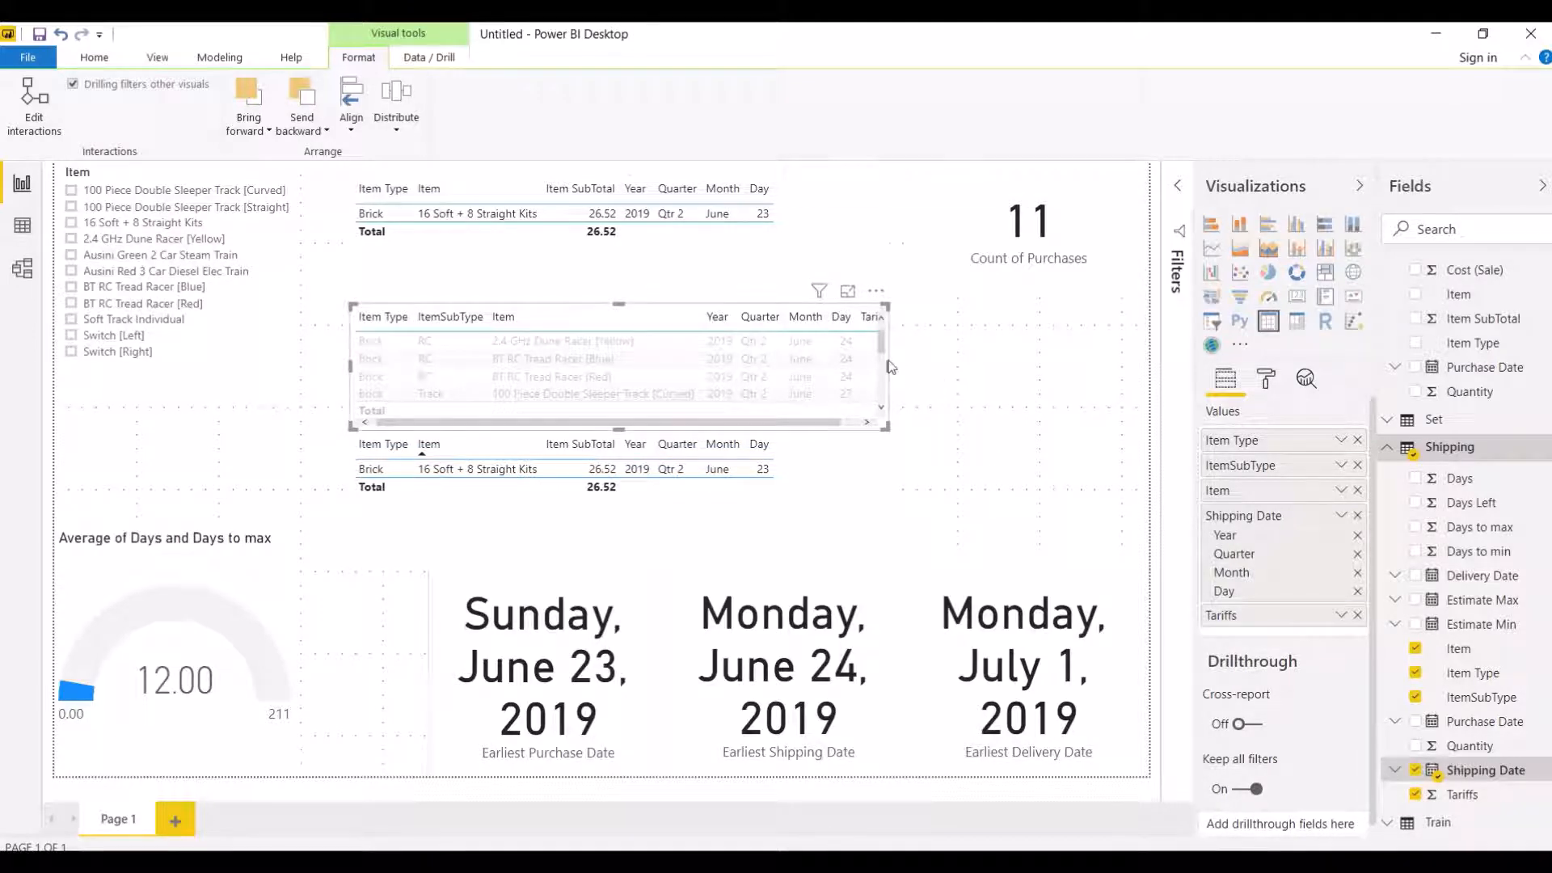
{"action": "left_click", "coordinate": [1414, 795]}
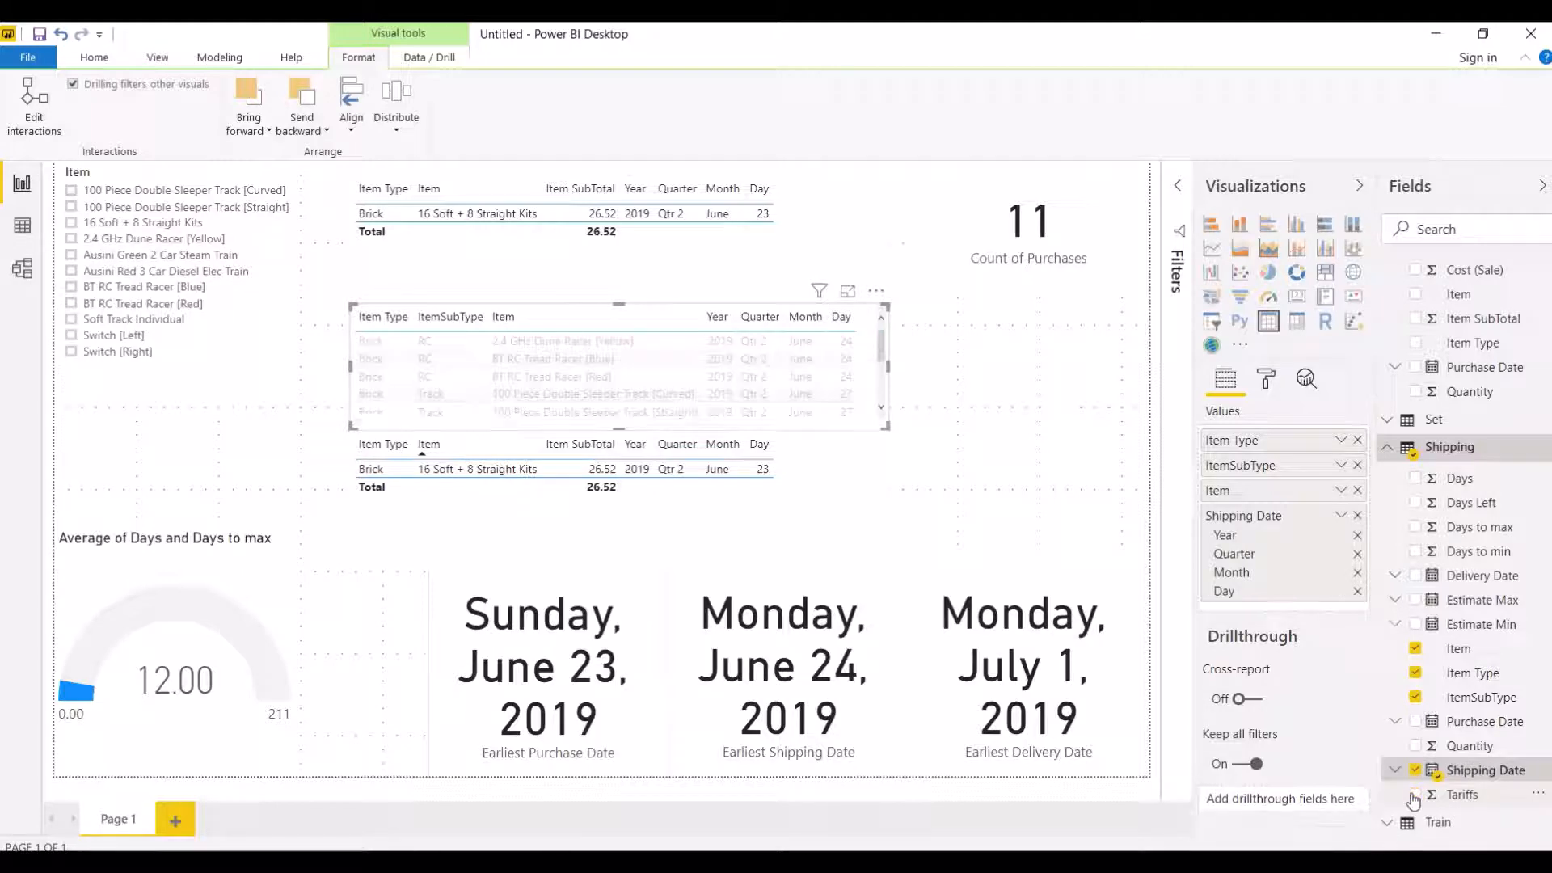
{"action": "left_click", "coordinate": [1416, 747]}
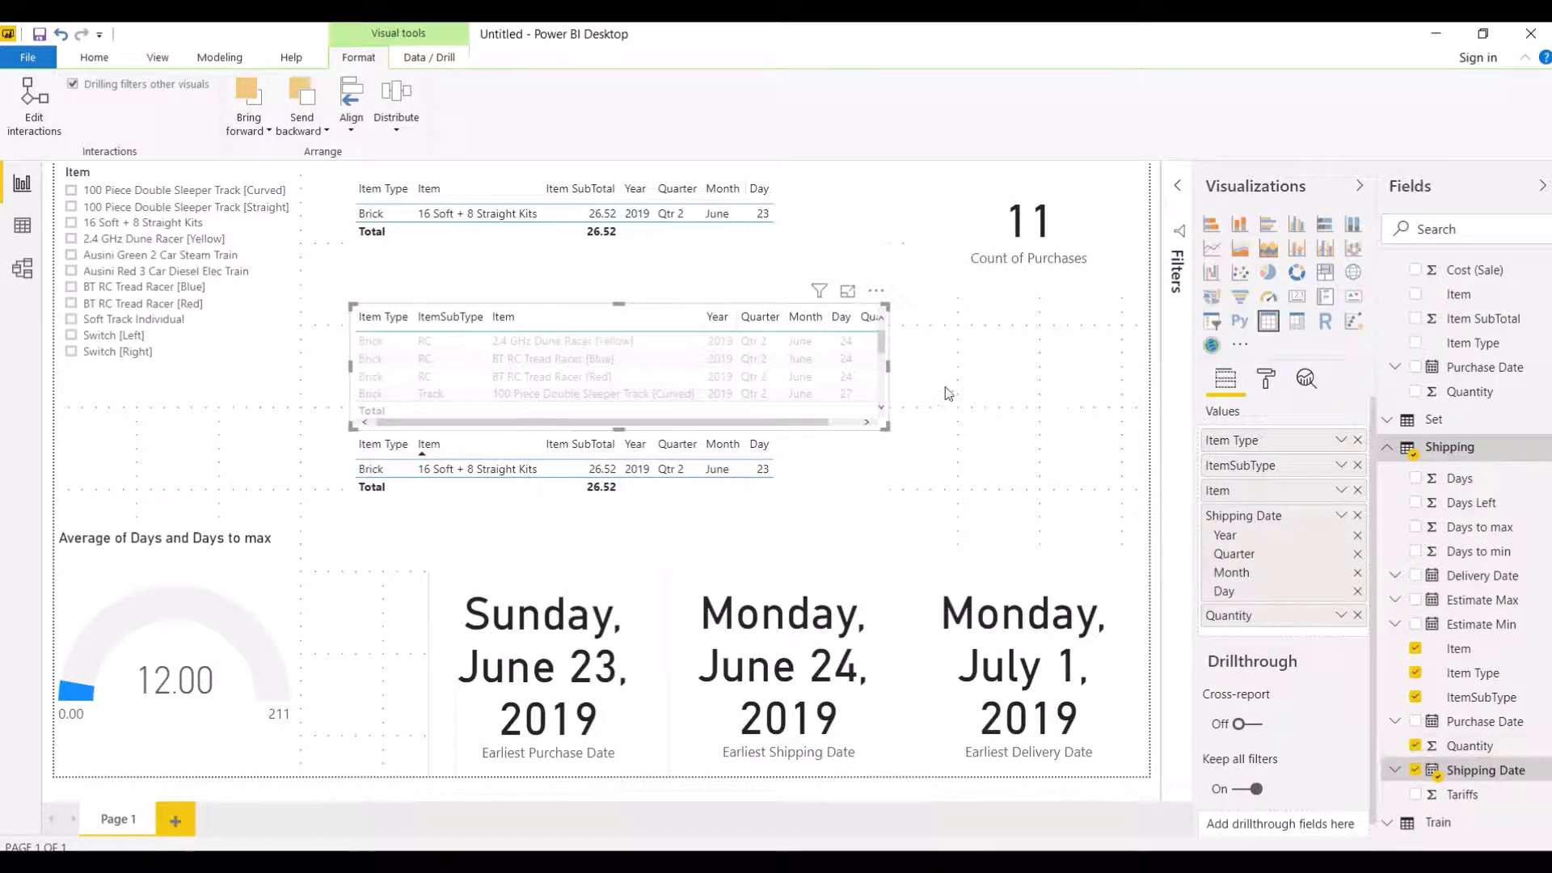
{"action": "left_click_drag", "start_coordinate": [889, 363], "coordinate": [928, 375]}
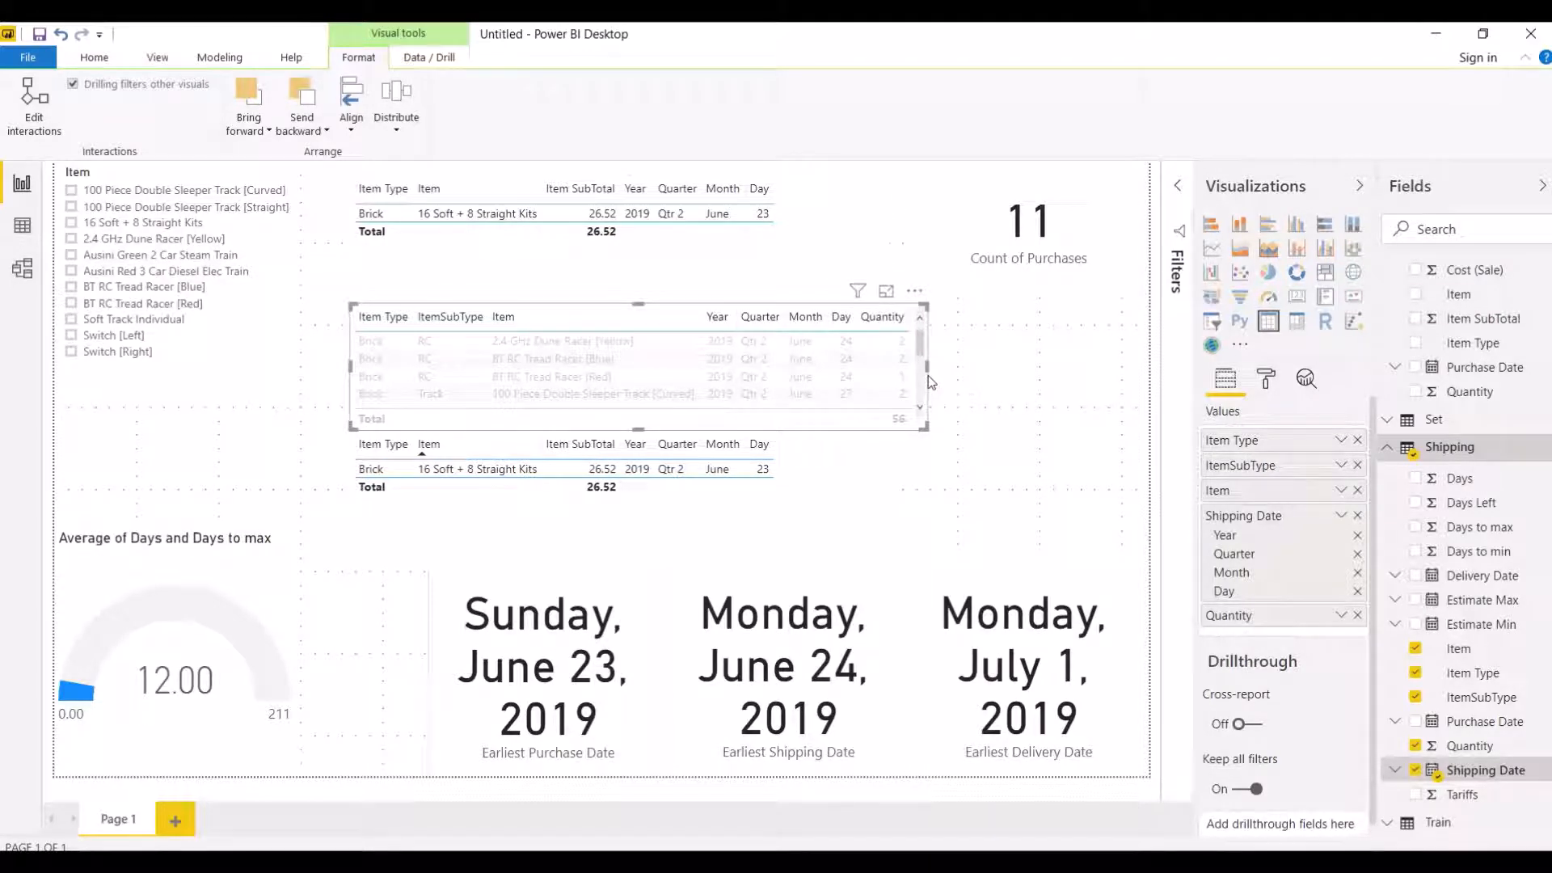
Step: Test cross-filtering by selecting and clearing a row in the middle table, then selecting 16 Soft + 8 Straight Kits in the first table
{"action": "left_click", "coordinate": [790, 394]}
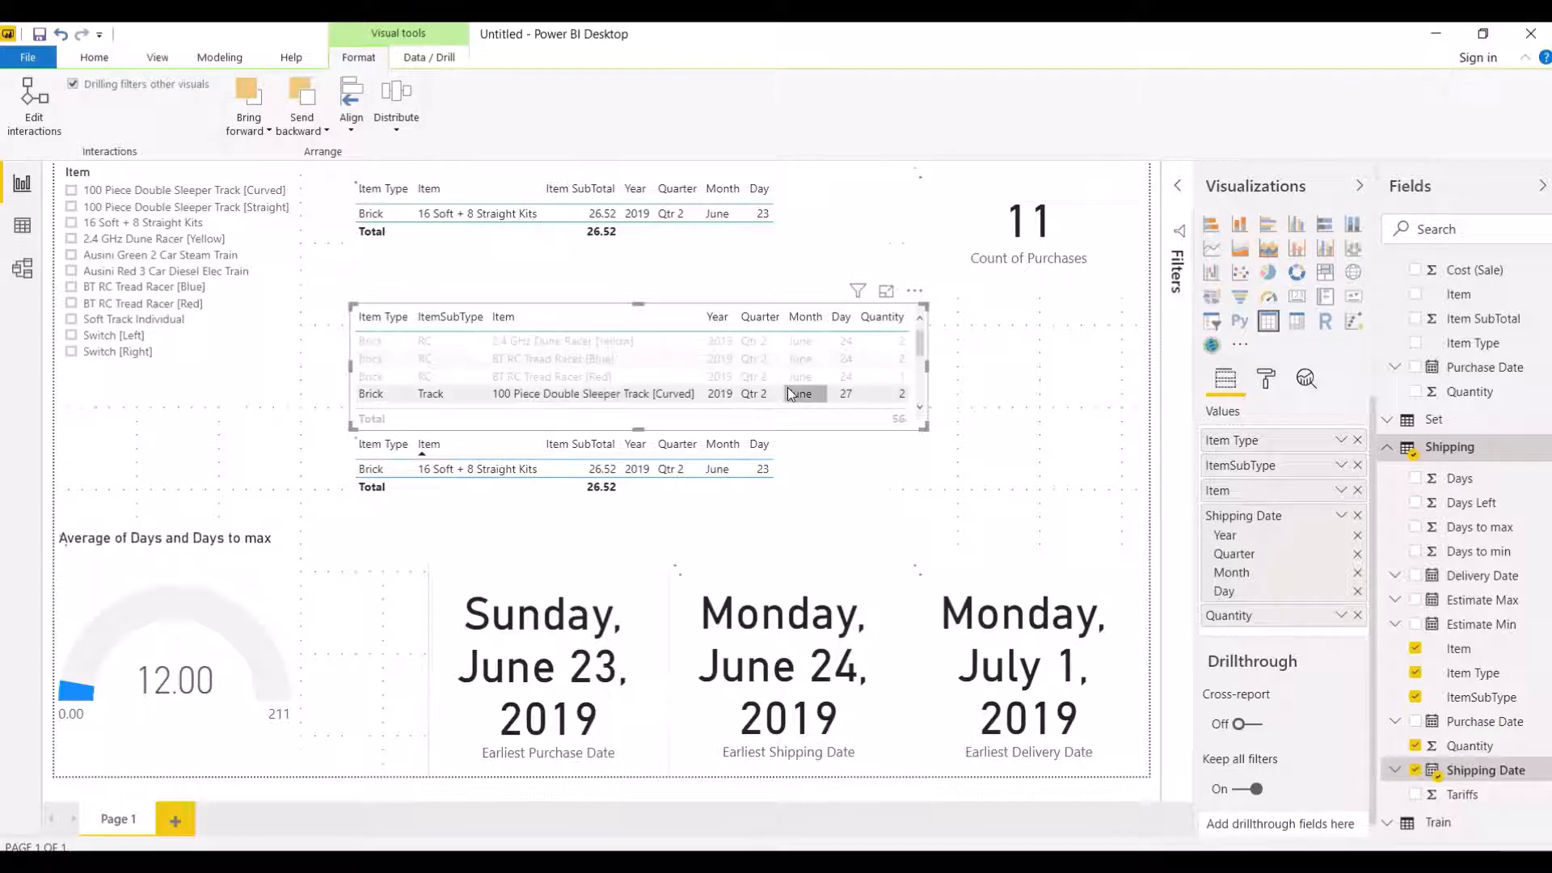
{"action": "left_click", "coordinate": [790, 394]}
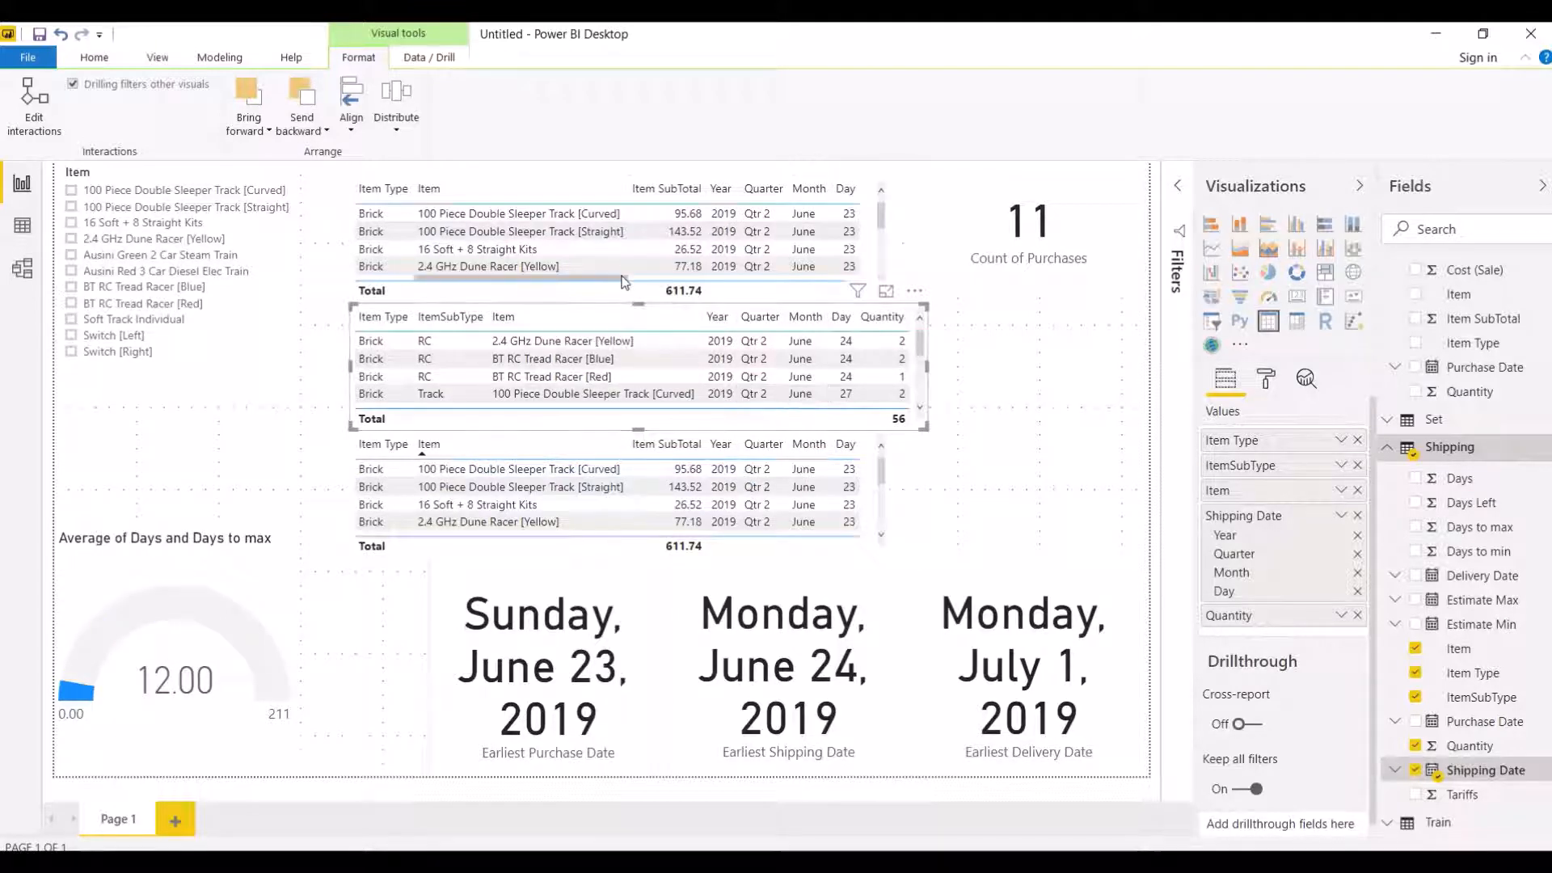
{"action": "left_click", "coordinate": [581, 255]}
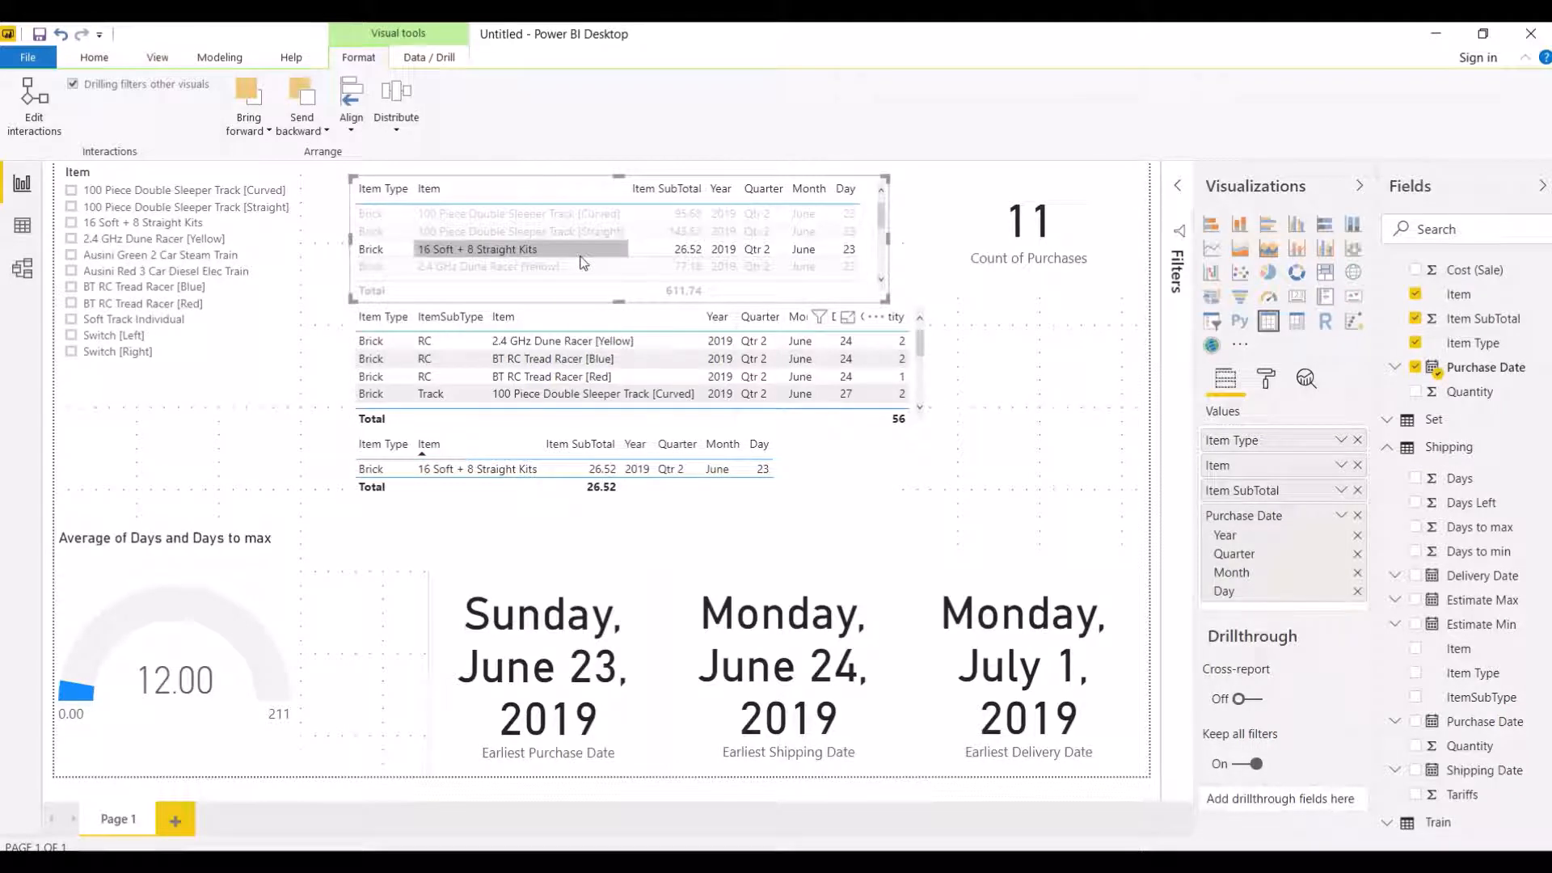
Step: Test cross-filtering from the first table with the Straight and Curved 100 Piece Double Sleeper Track rows, and clear the selection
{"action": "left_click", "coordinate": [545, 228]}
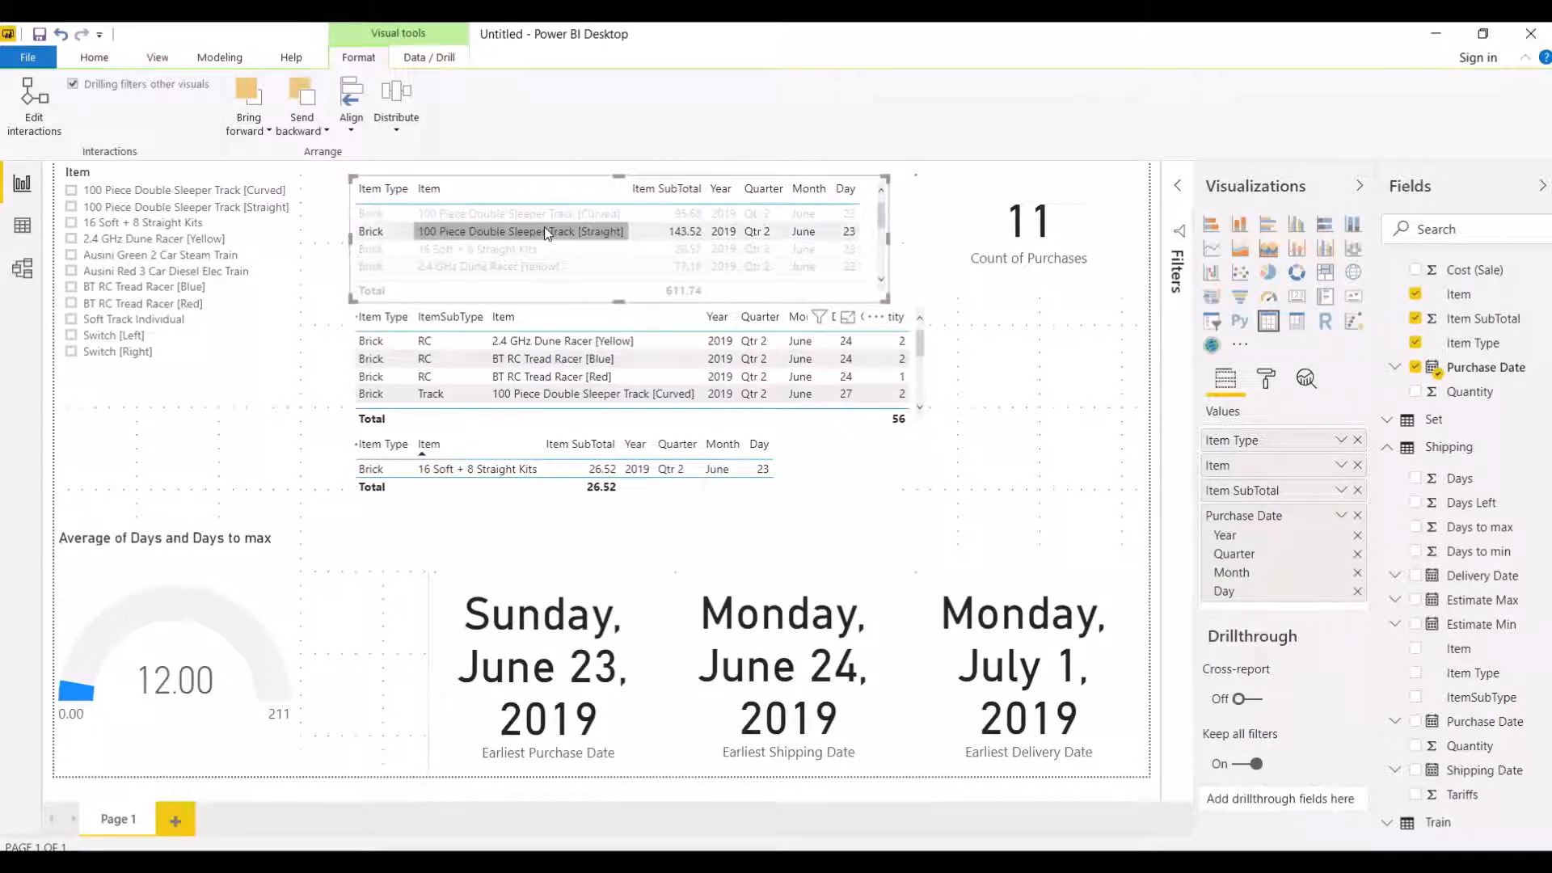
{"action": "left_click", "coordinate": [530, 212]}
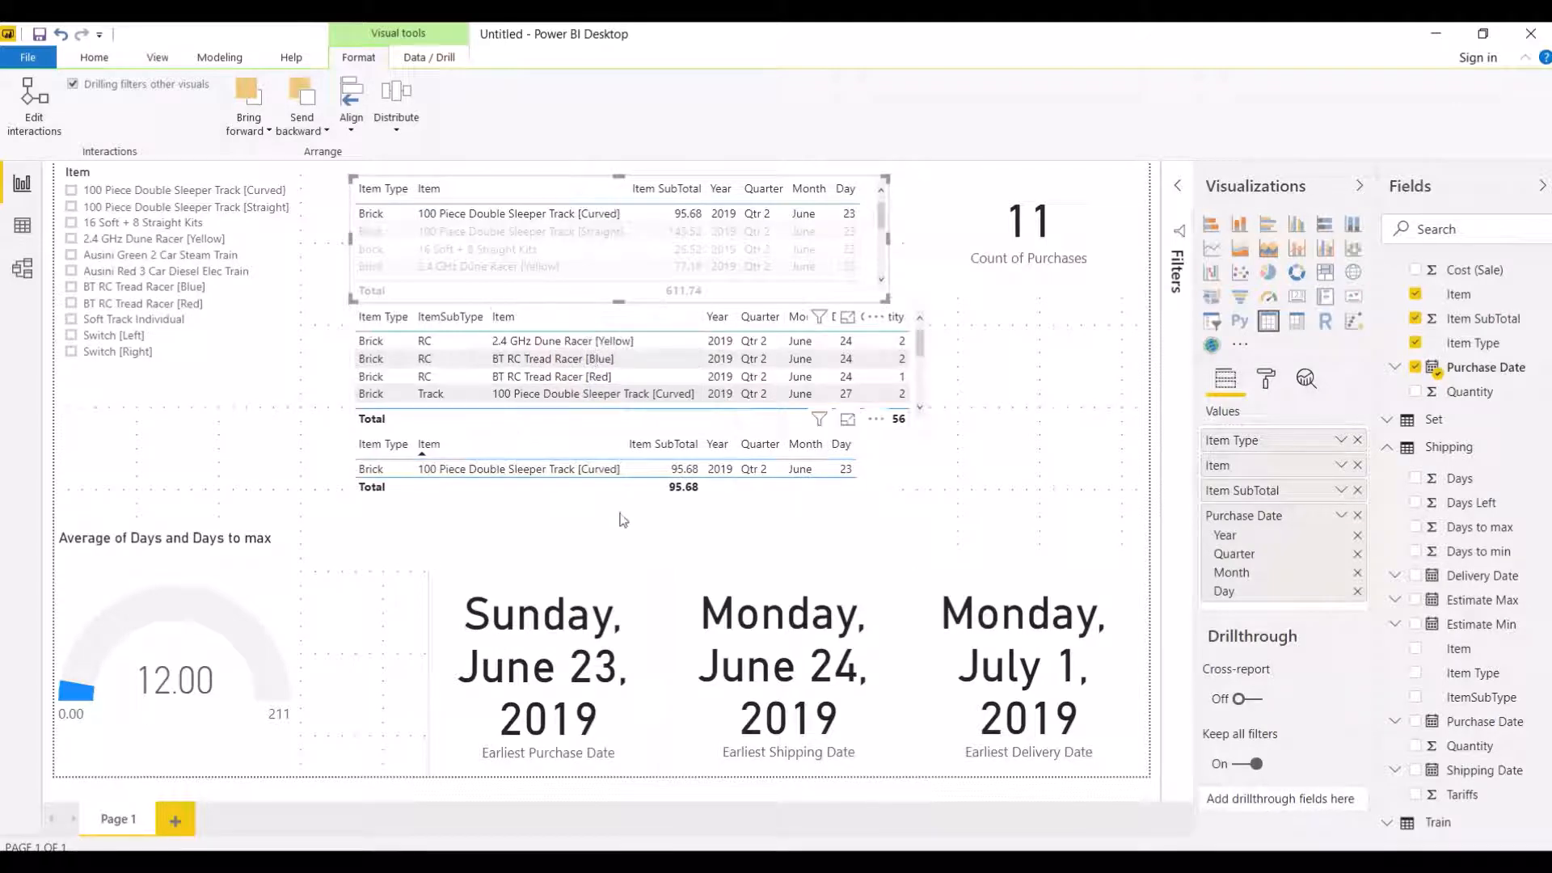
{"action": "left_click", "coordinate": [530, 209]}
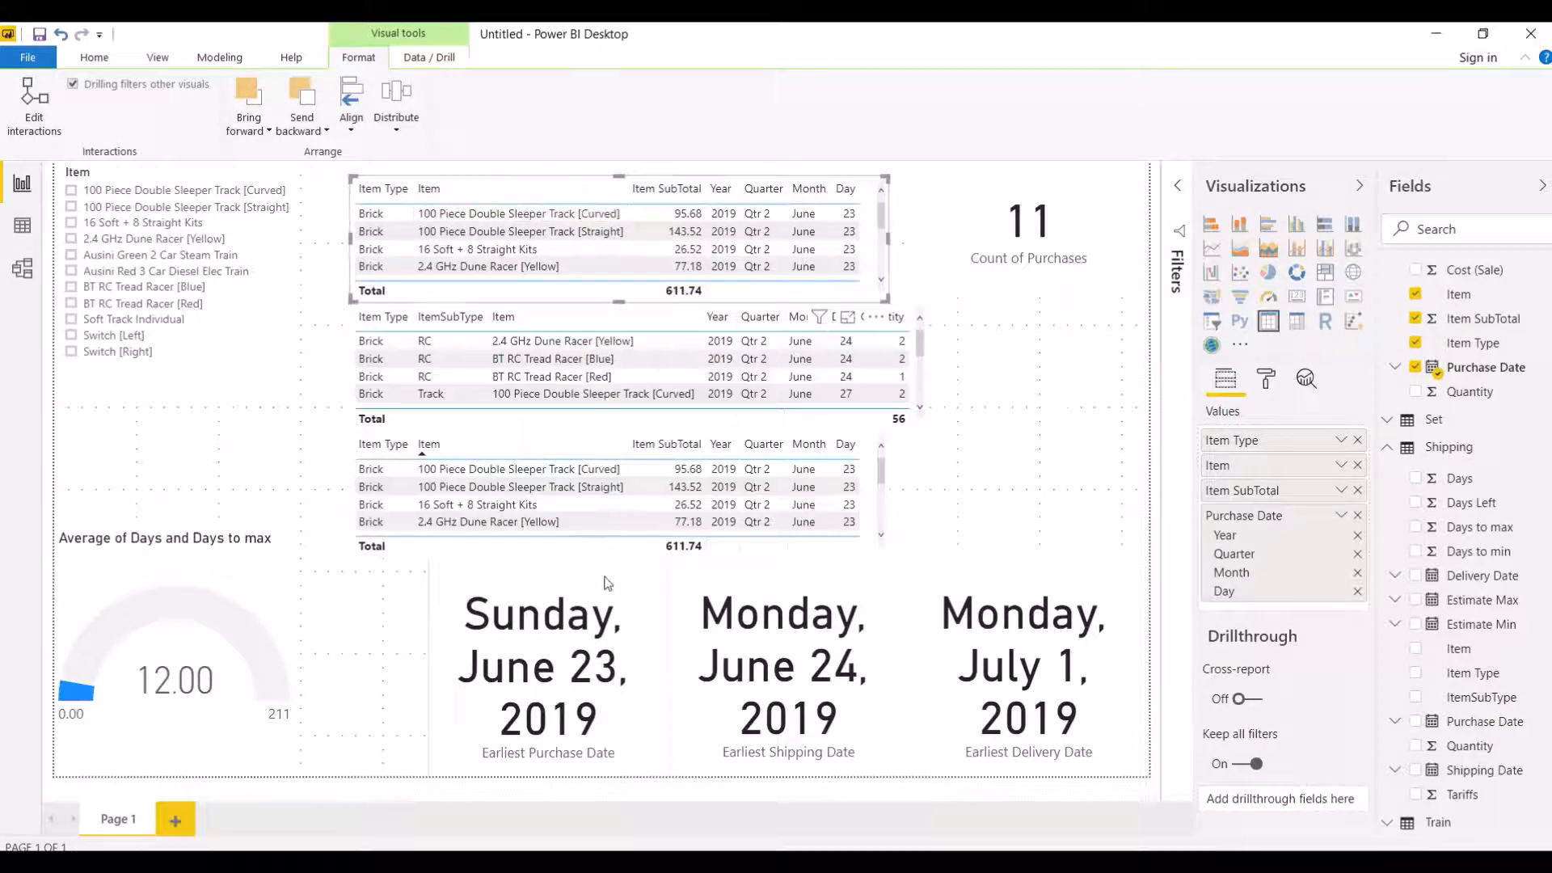
Step: Replace Purchase Date in the bottom table with Delivery Date from the Shipping fields
{"action": "left_click", "coordinate": [671, 505]}
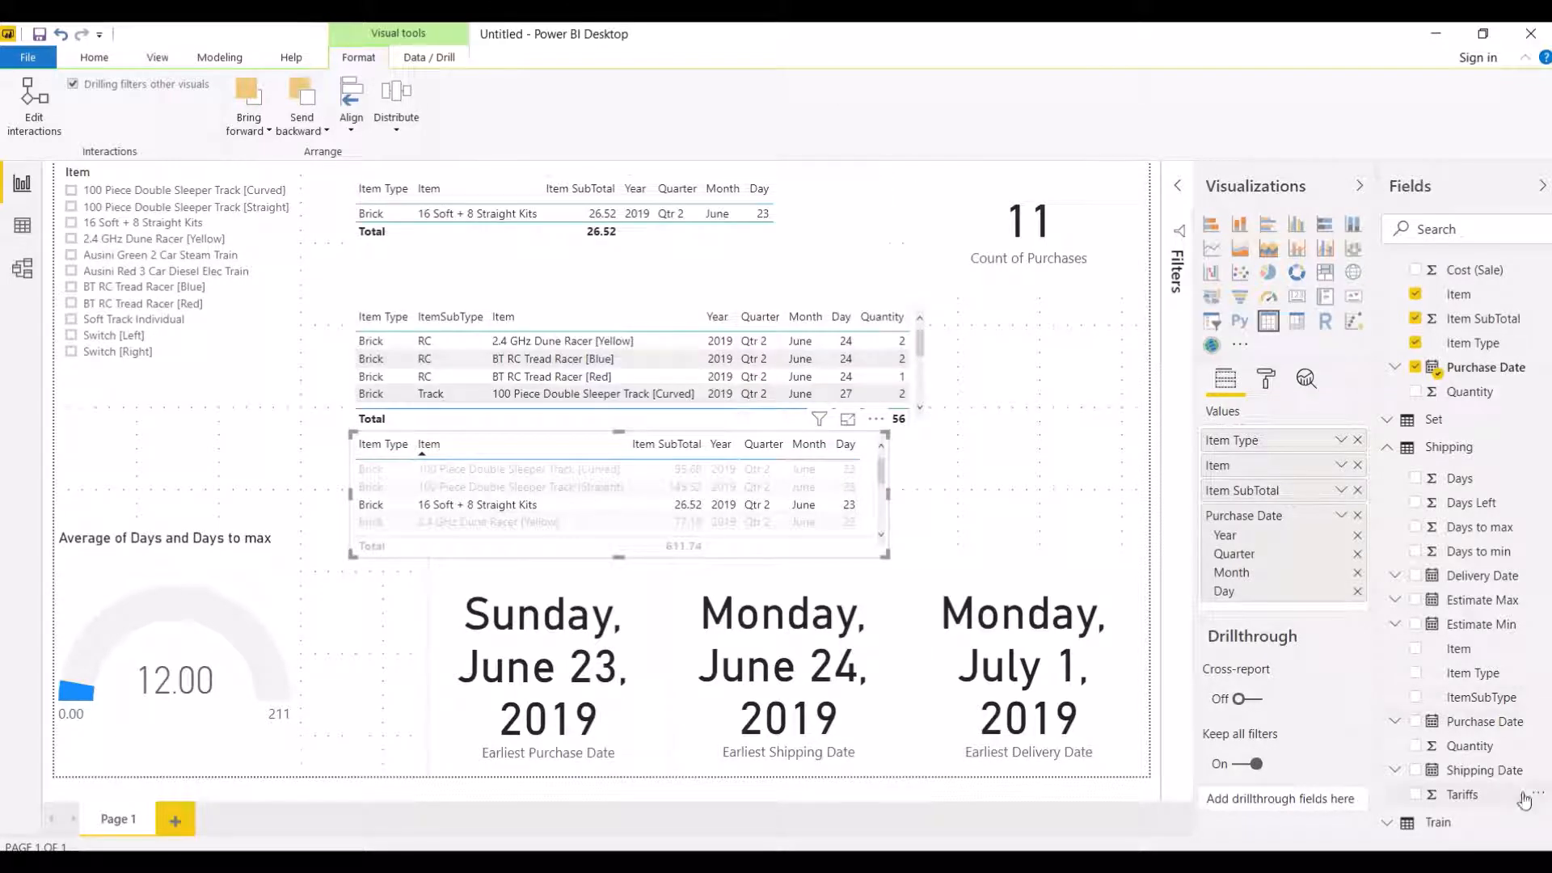
{"action": "left_click", "coordinate": [1514, 428]}
{"action": "scroll", "coordinate": [1516, 434], "scroll_direction": "up", "scroll_amount": 3}
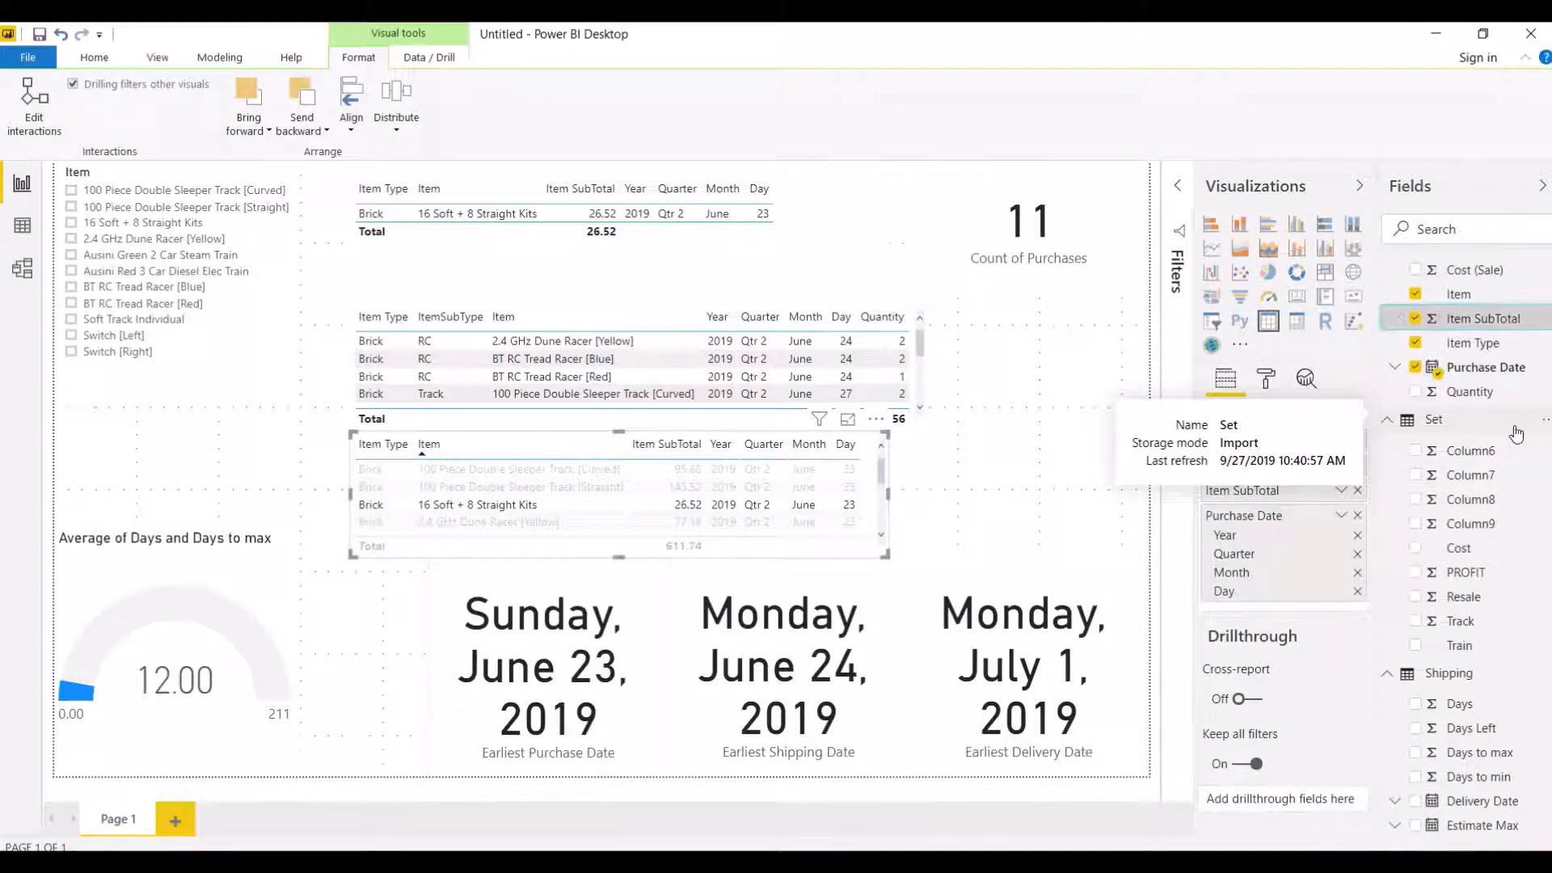
{"action": "key", "text": "Down"}
{"action": "key", "text": "Down"}
{"action": "key", "text": "Down"}
{"action": "key", "text": "Down"}
{"action": "key", "text": "Down"}
{"action": "key", "text": "Down"}
{"action": "key", "text": "Down"}
{"action": "key", "text": "Down"}
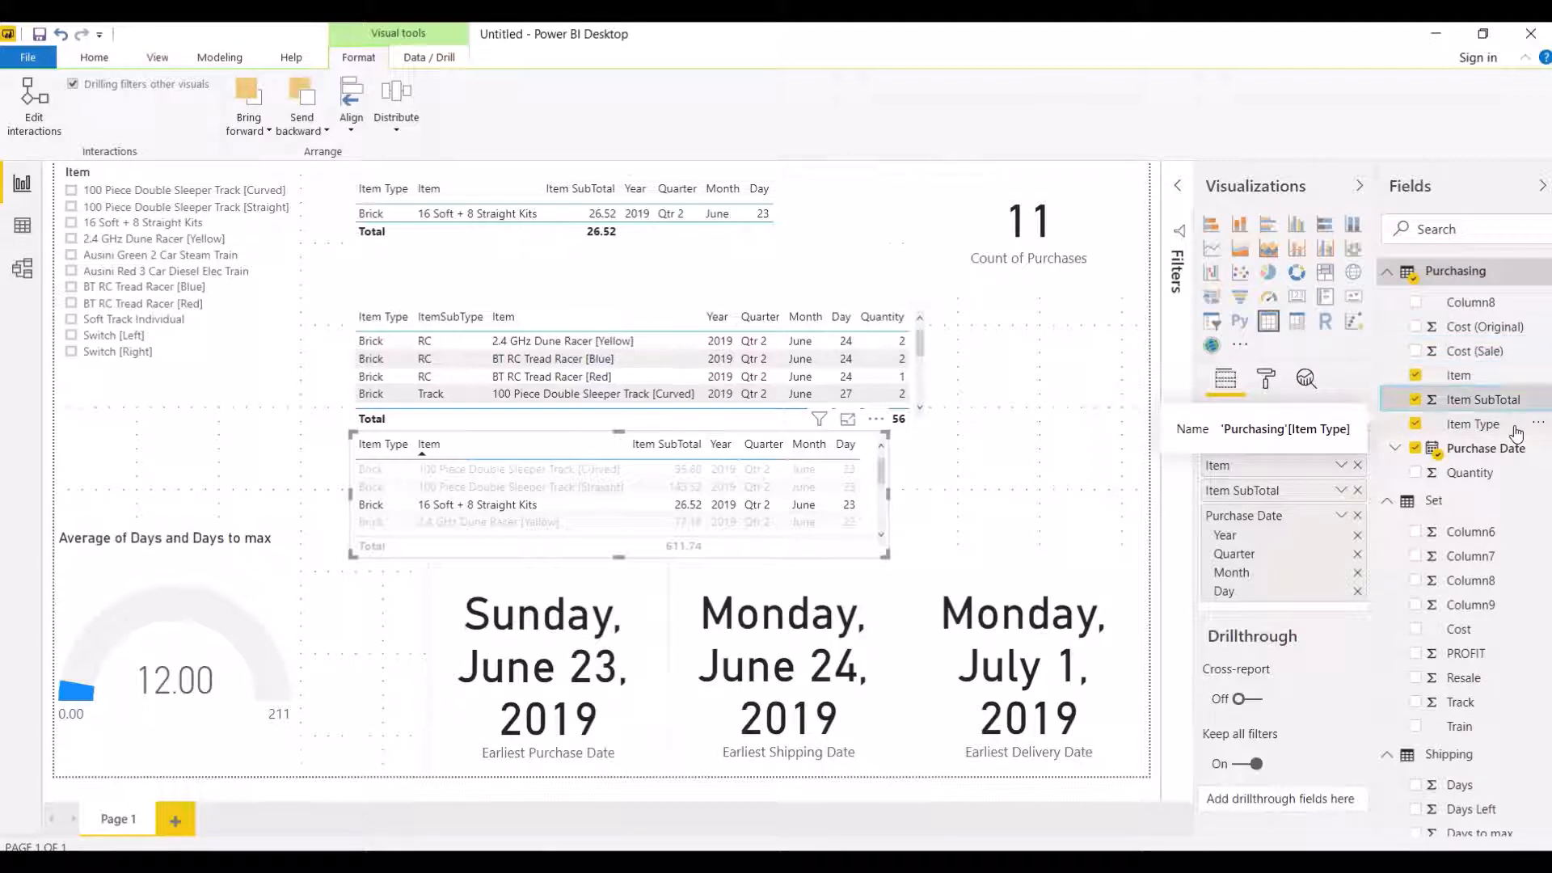
{"action": "key", "text": "Down"}
{"action": "key", "text": "Down"}
{"action": "key", "text": "Down"}
{"action": "key", "text": "Down"}
{"action": "key", "text": "Down"}
{"action": "key", "text": "Down"}
{"action": "key", "text": "Down"}
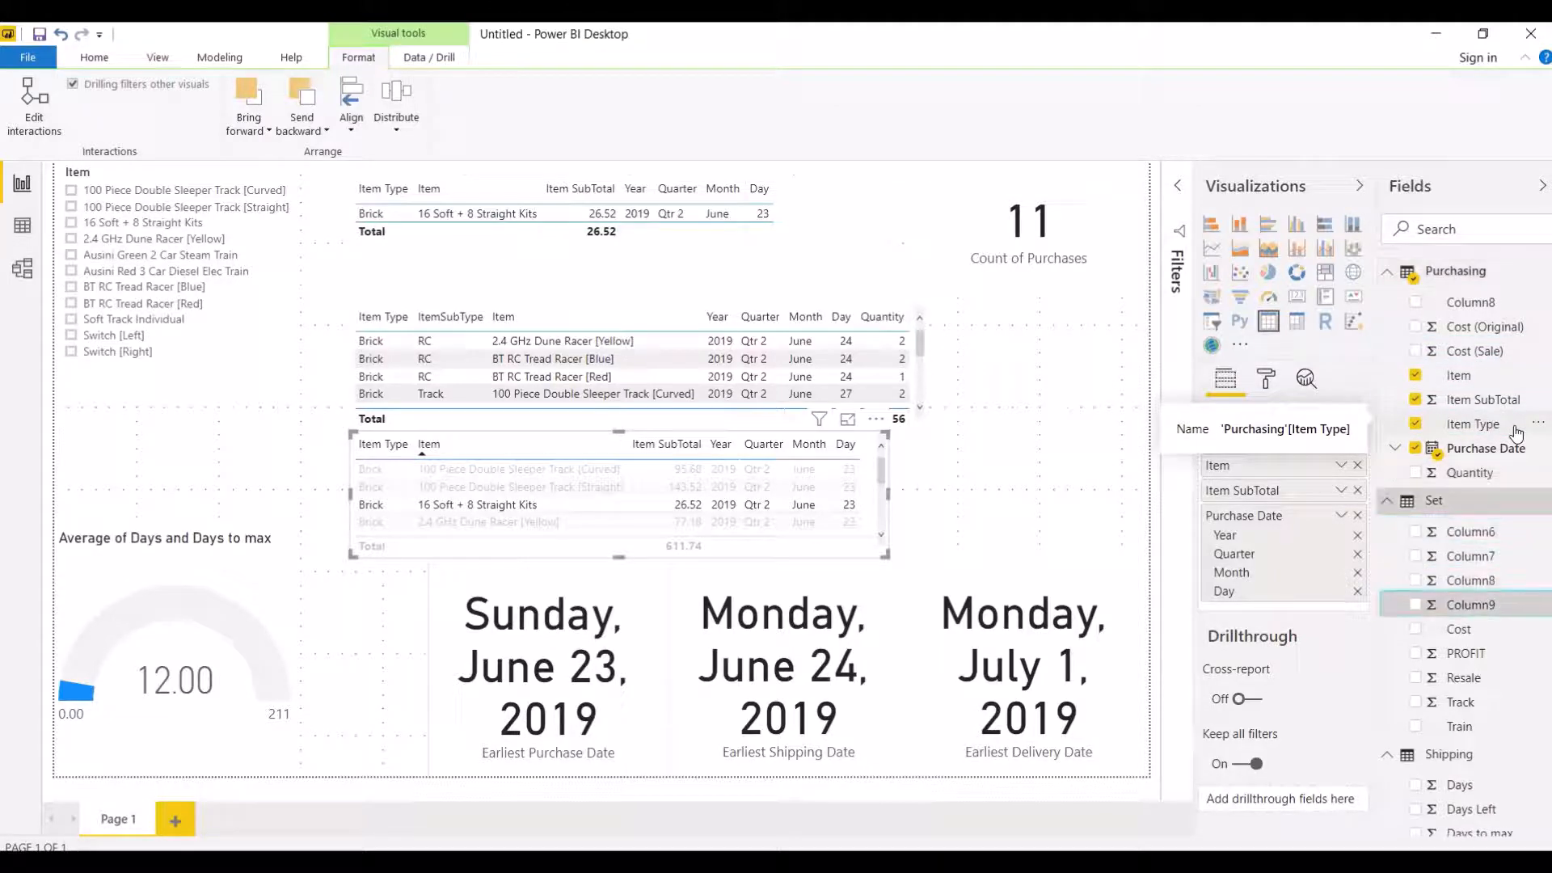
{"action": "key", "text": "Down"}
{"action": "key", "text": "Down"}
{"action": "key", "text": "Down"}
{"action": "key", "text": "Down"}
{"action": "key", "text": "Down"}
{"action": "key", "text": "Down"}
{"action": "key", "text": "Down"}
{"action": "key", "text": "Down"}
{"action": "key", "text": "Down"}
{"action": "key", "text": "Down"}
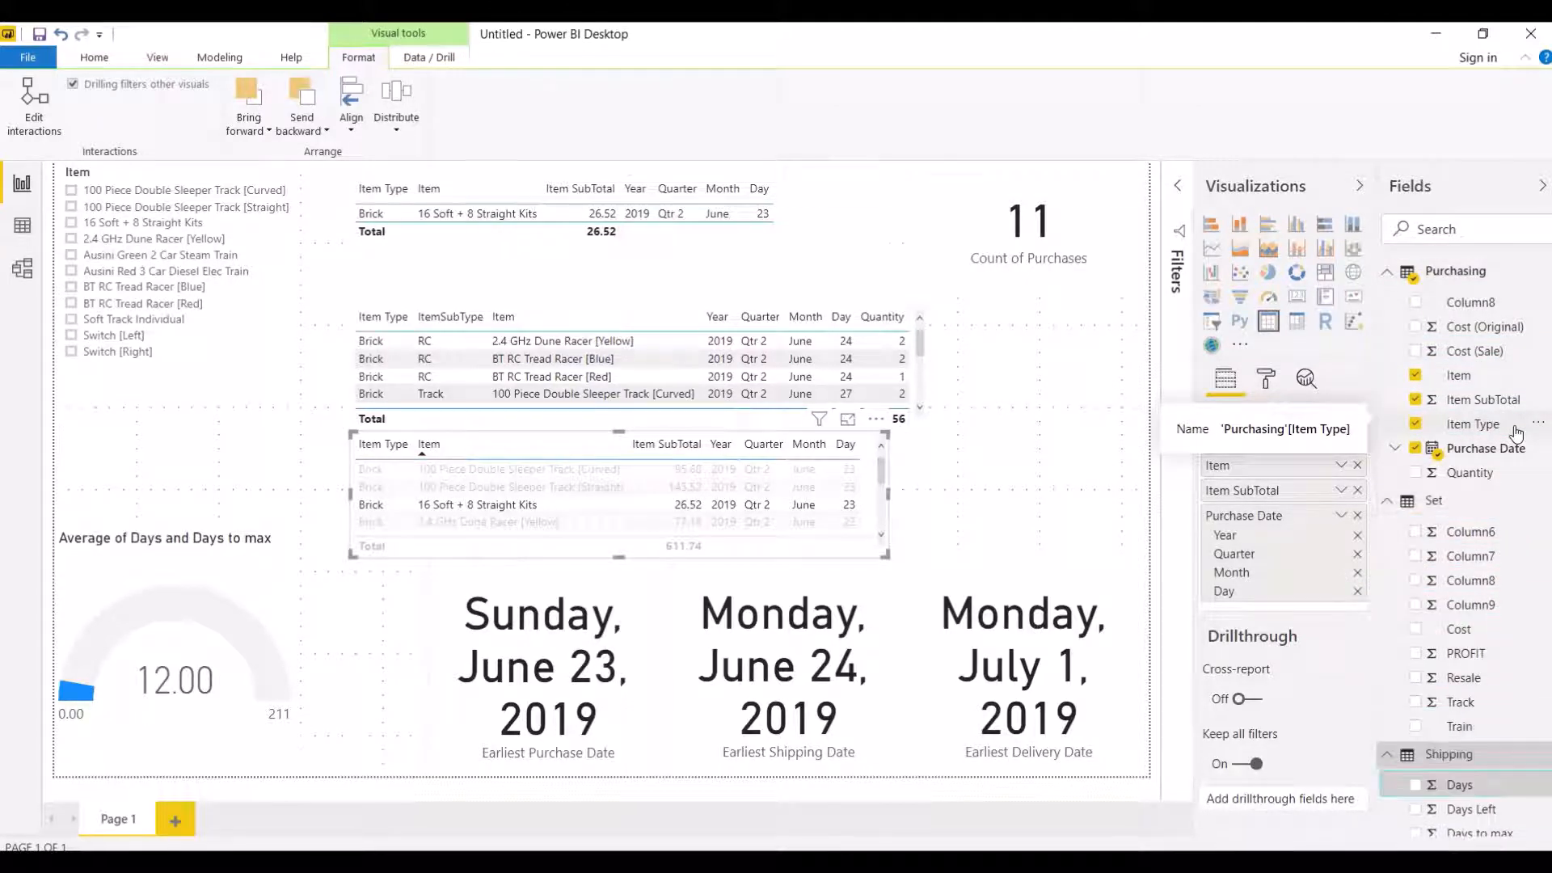
{"action": "key", "text": "Down"}
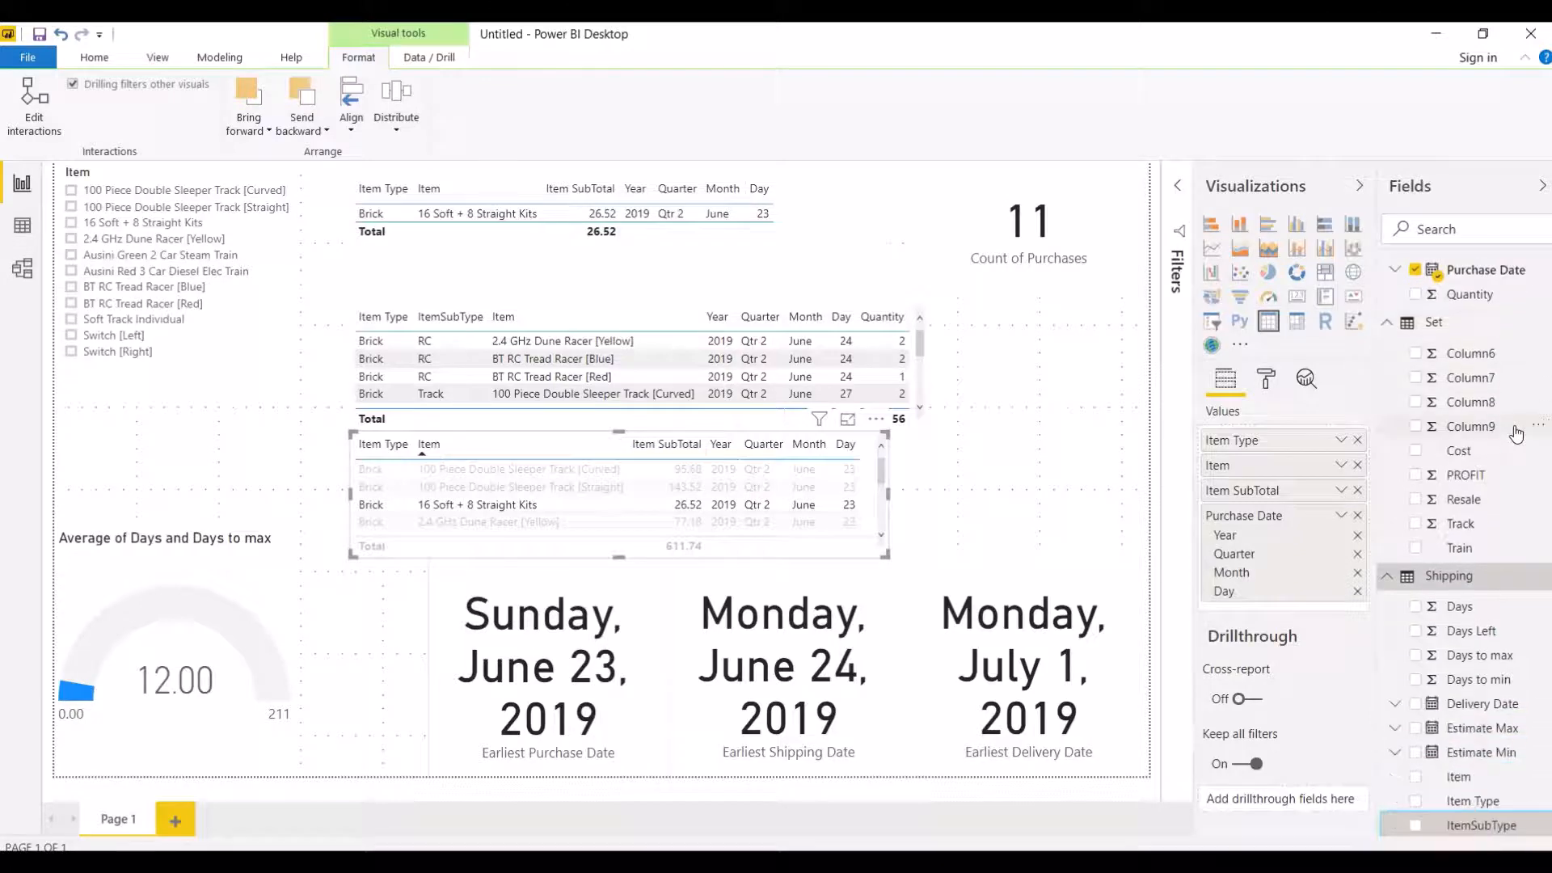
{"action": "key", "text": "Down"}
{"action": "key", "text": "Down"}
{"action": "key", "text": "Down"}
{"action": "key", "text": "Down"}
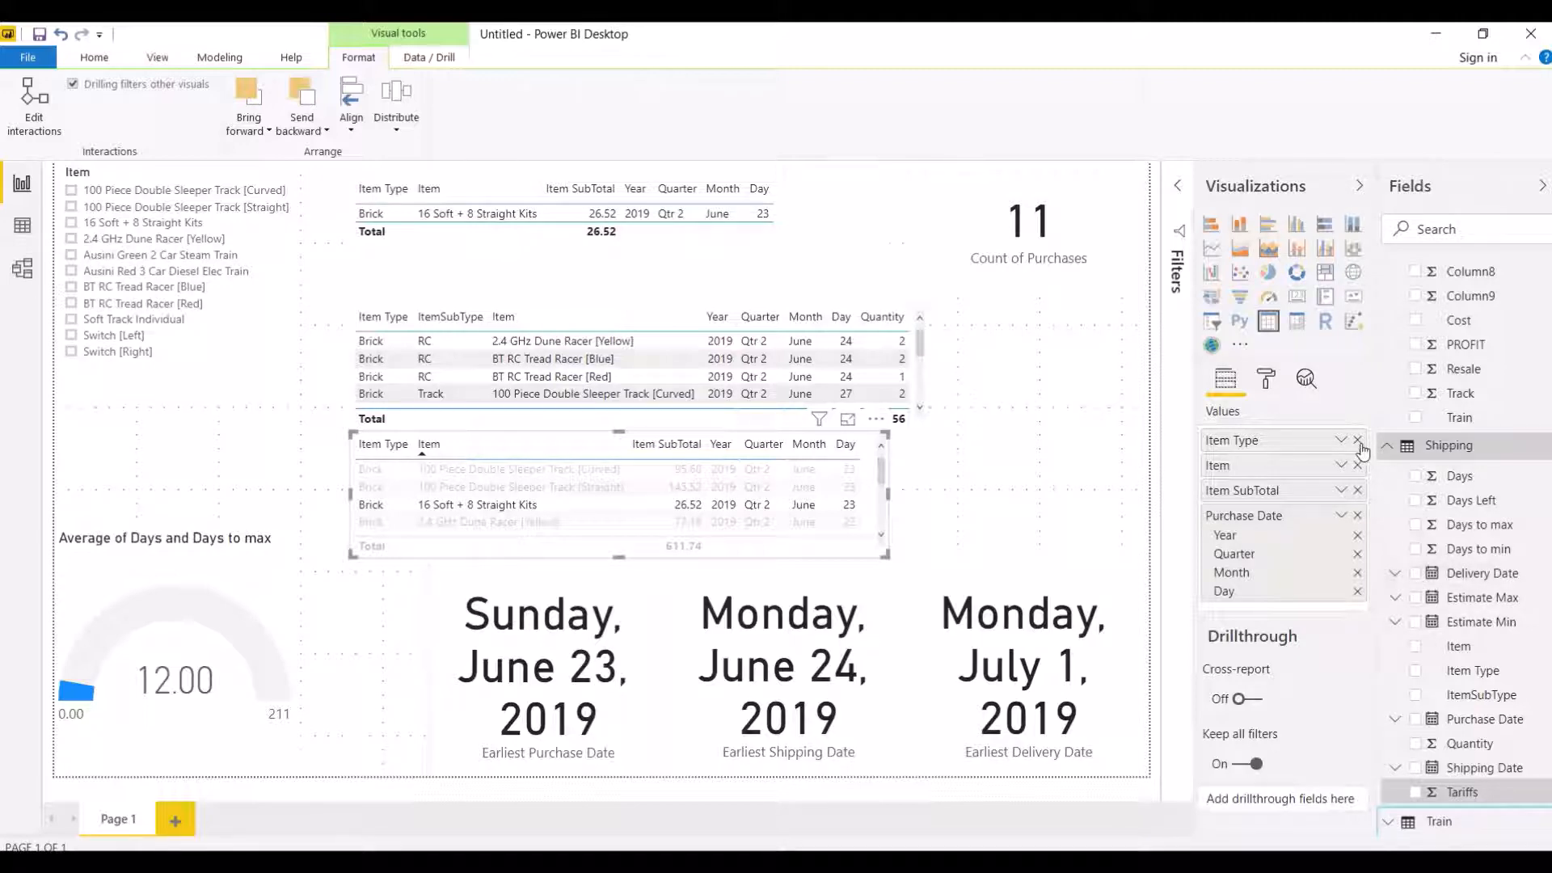
{"action": "left_click", "coordinate": [1416, 574]}
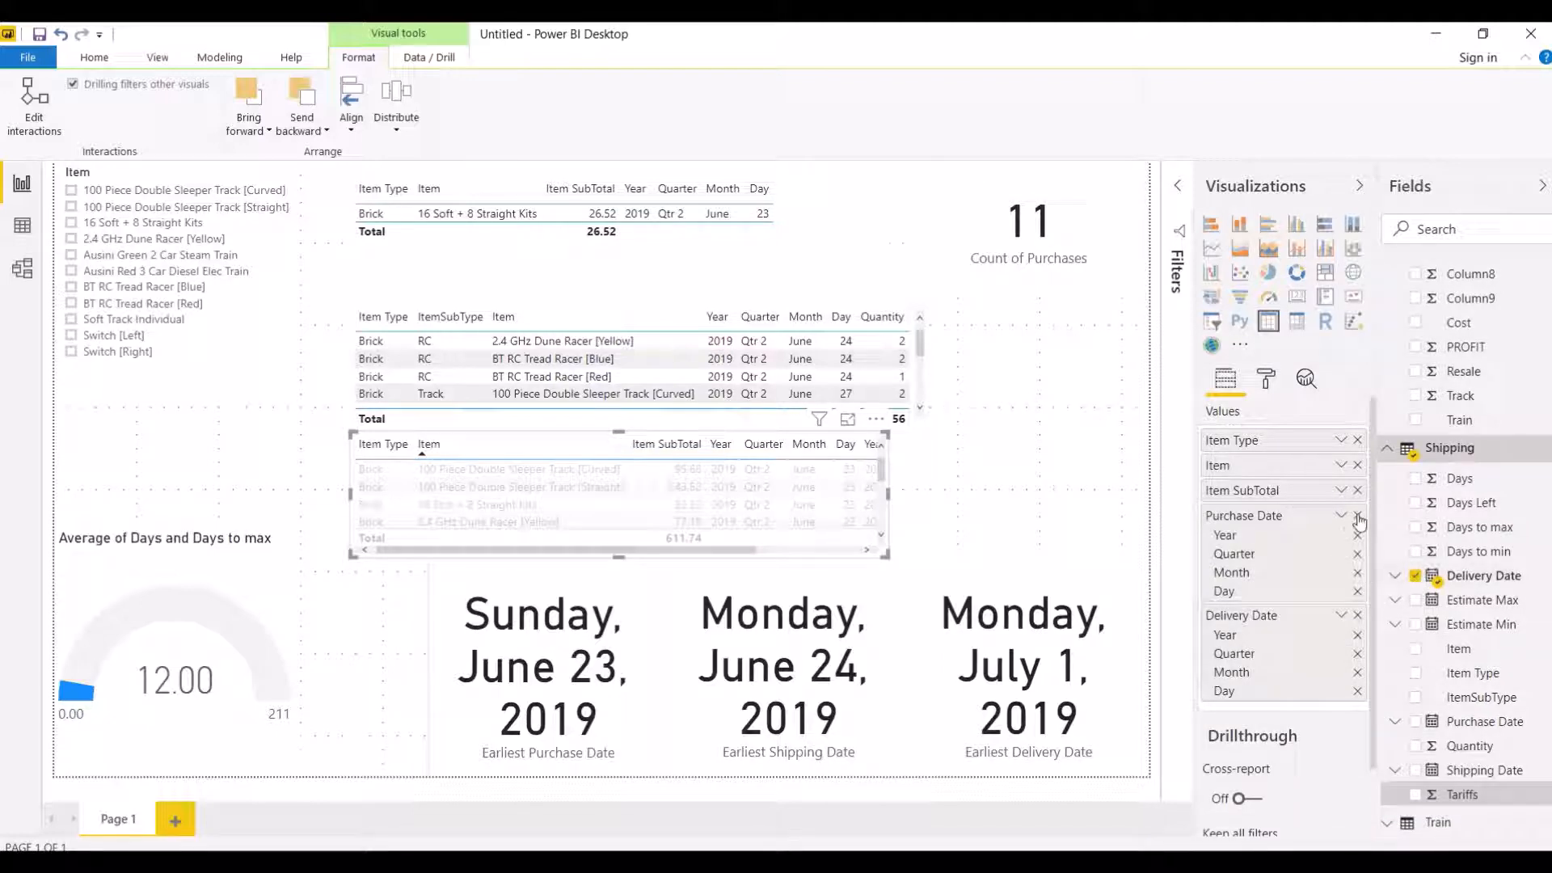
{"action": "left_click", "coordinate": [1359, 516]}
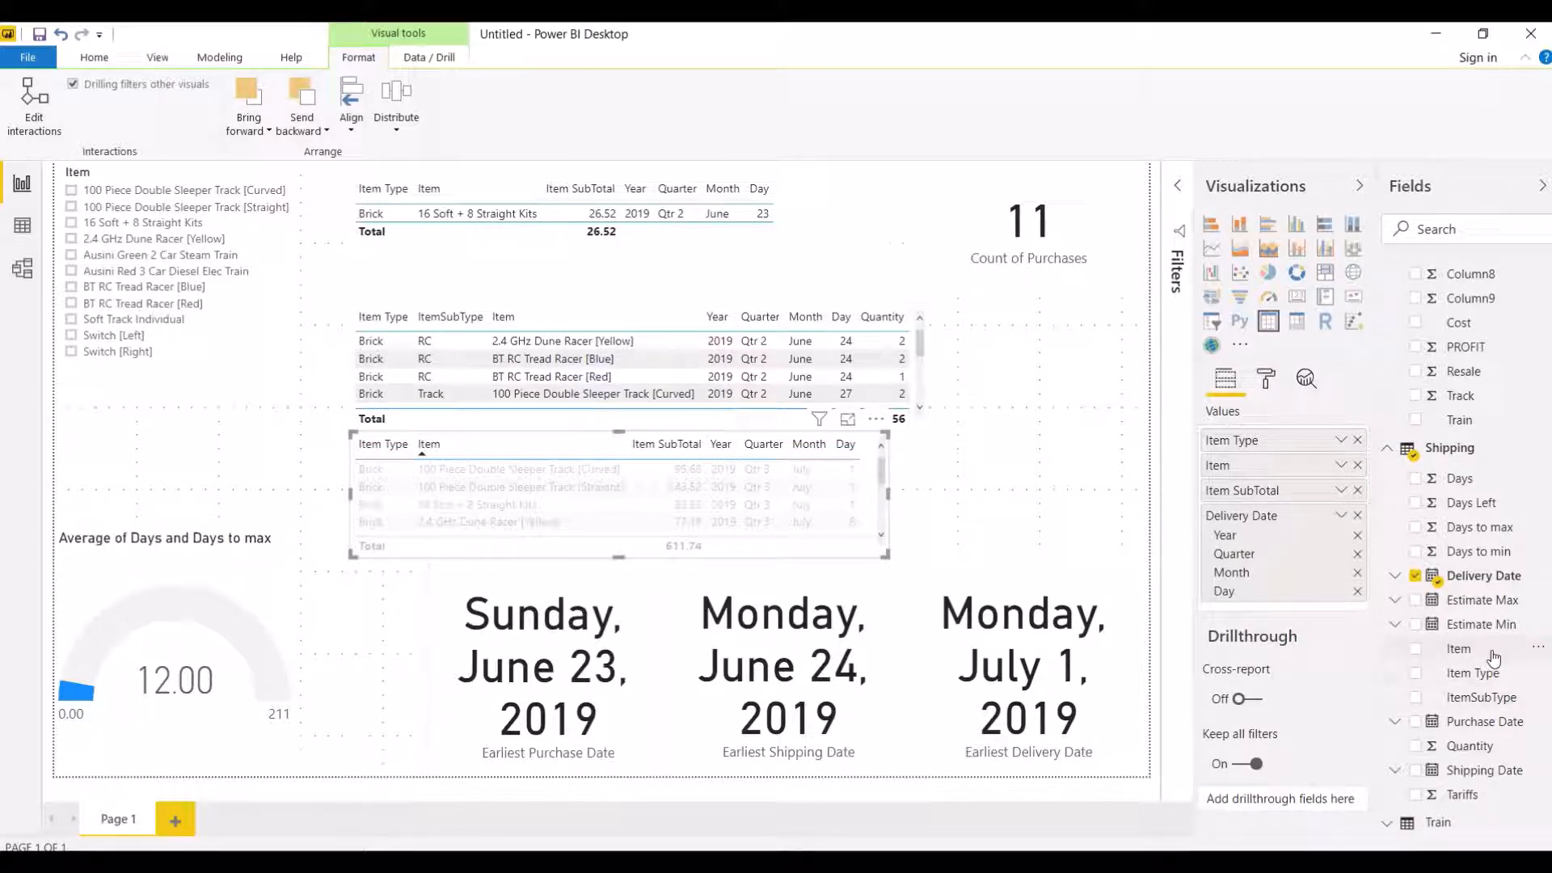
Step: Add Quantity from Shipping to the bottom table and to the top table
{"action": "left_click", "coordinate": [1416, 747]}
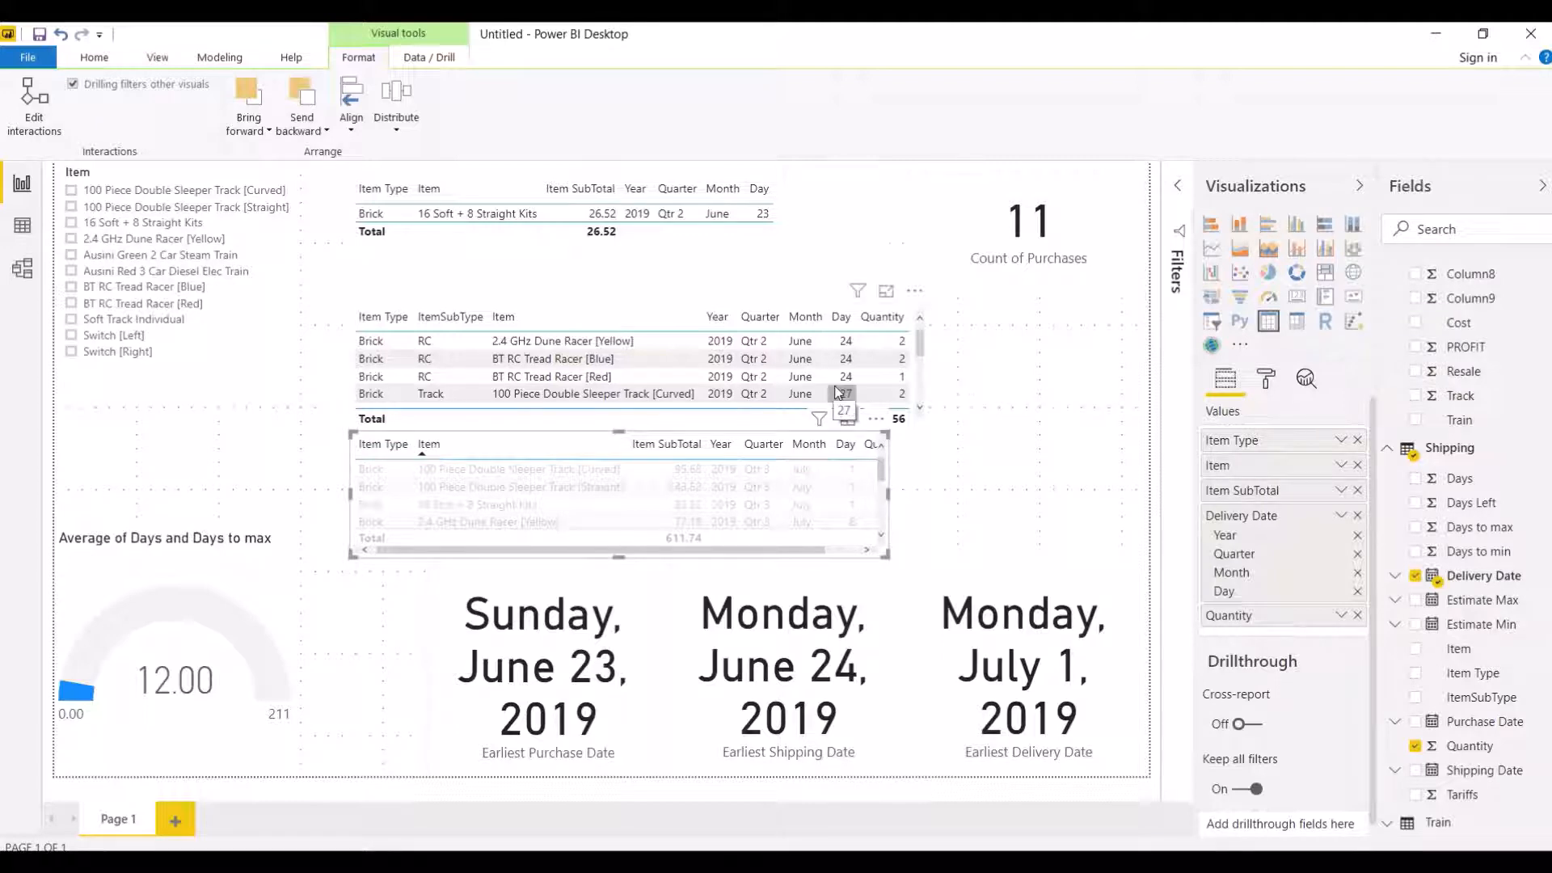
{"action": "left_click", "coordinate": [746, 216]}
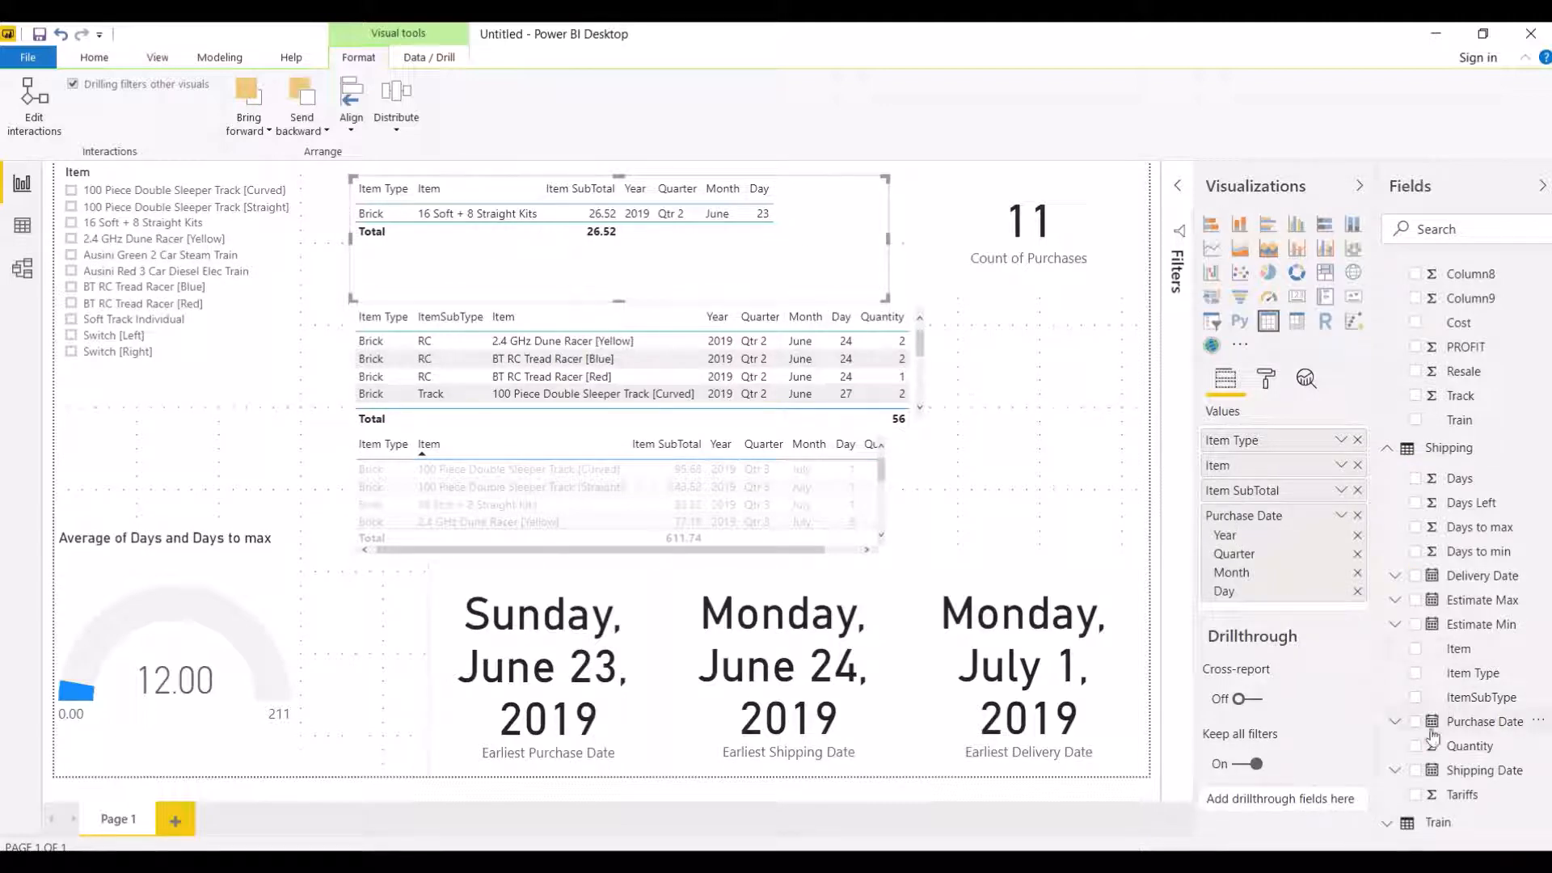
{"action": "left_click", "coordinate": [1416, 747]}
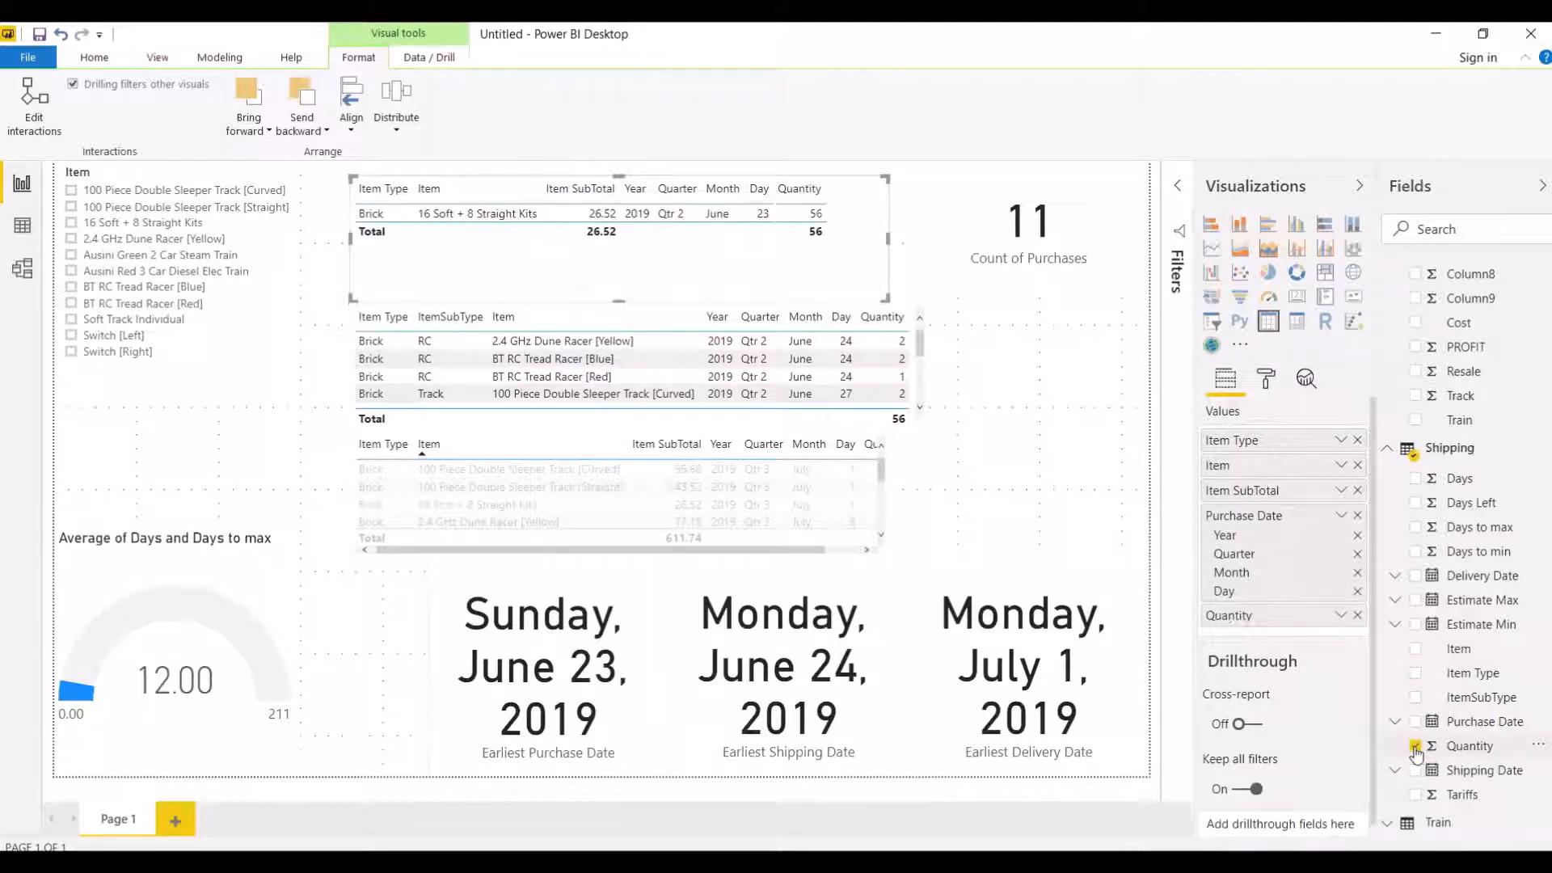
Step: Test cross-filtering from the middle table by selecting and clearing the BT RC Tread Racer [Blue] row
{"action": "left_click", "coordinate": [665, 357]}
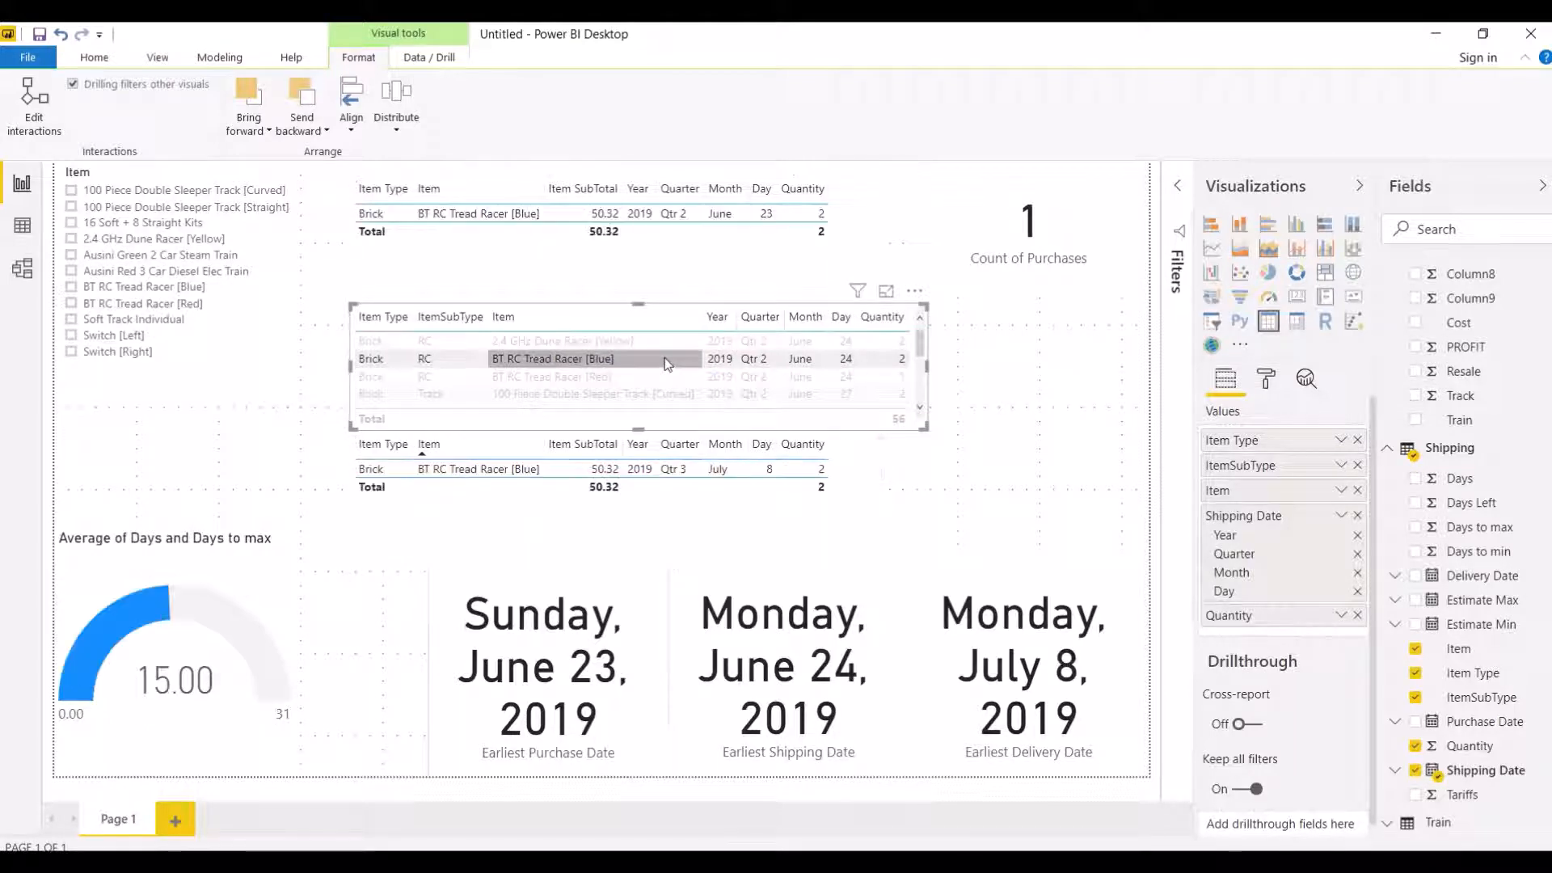
{"action": "left_click", "coordinate": [664, 357]}
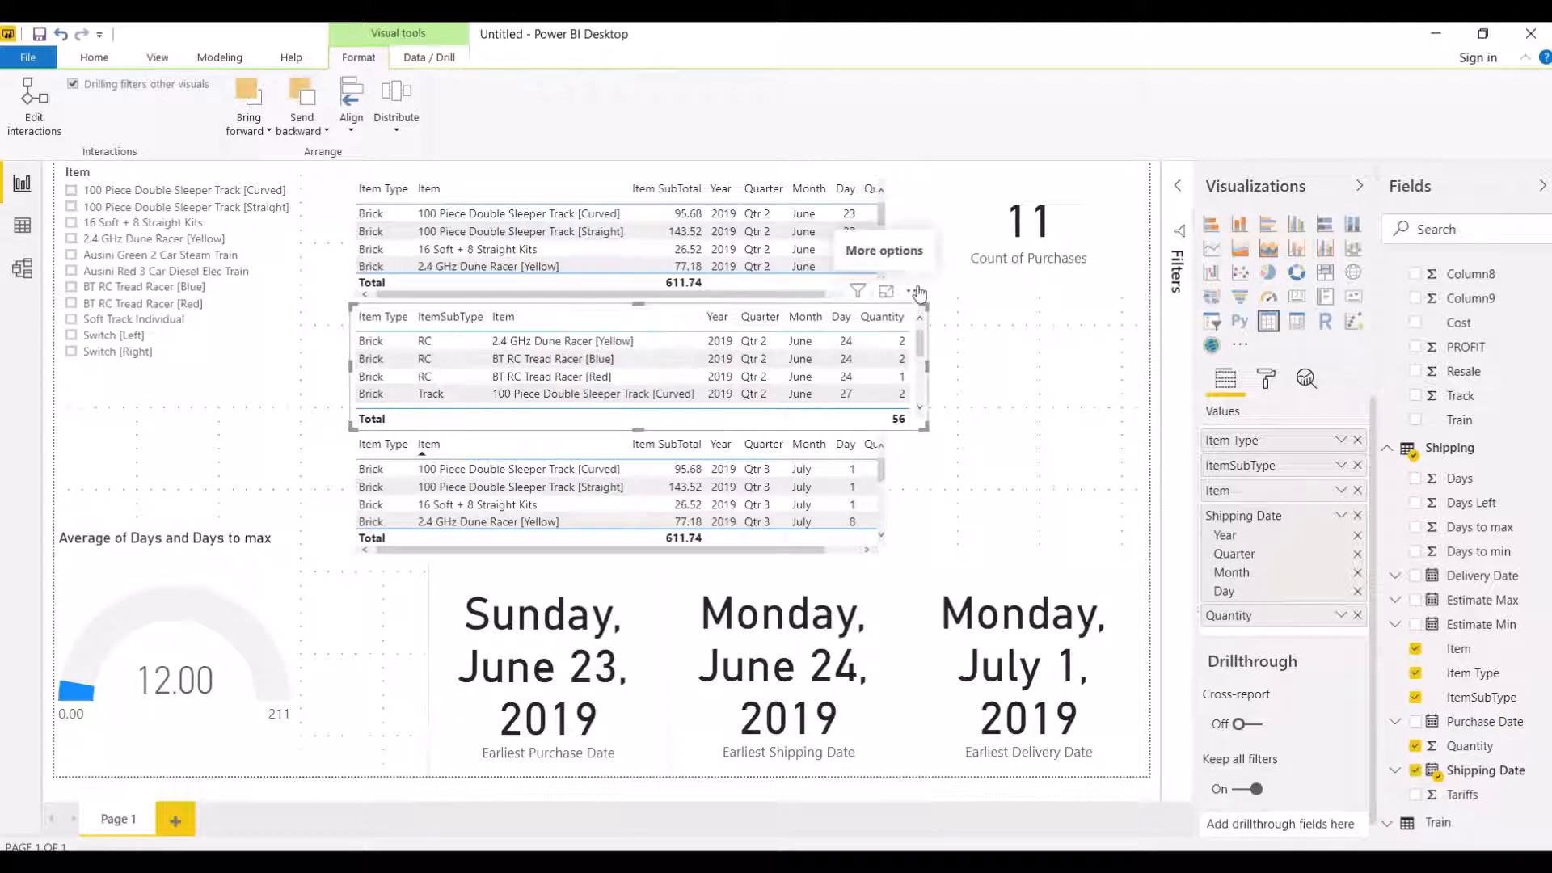
Step: Stack the middle Shipping Date table and the bottom Delivery Date table directly over the top table
{"action": "left_click_drag", "start_coordinate": [919, 293], "coordinate": [916, 148]}
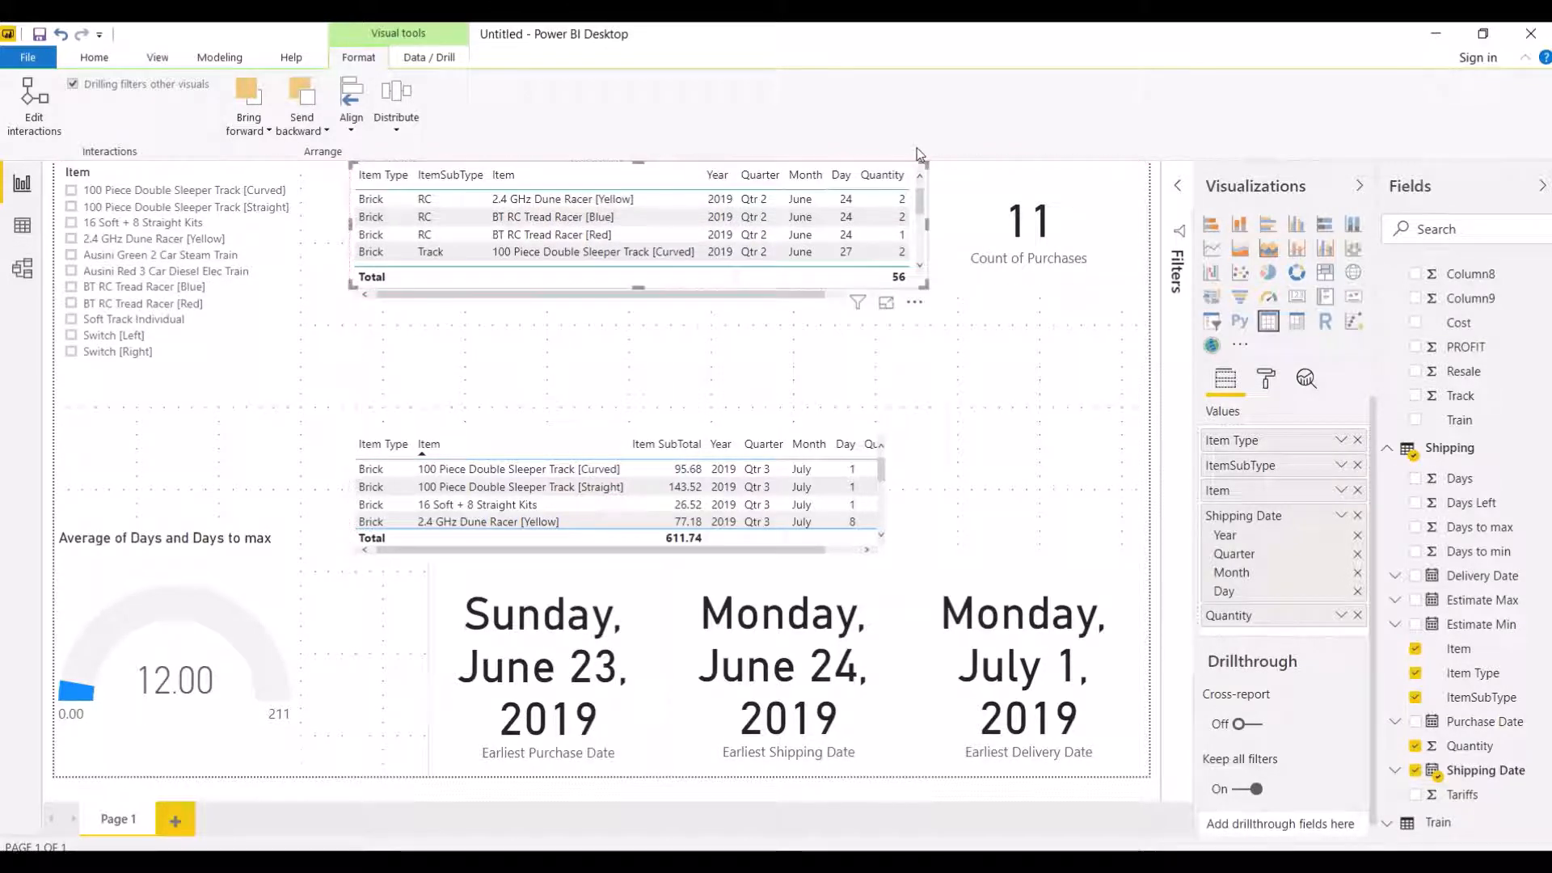
{"action": "left_click", "coordinate": [865, 419]}
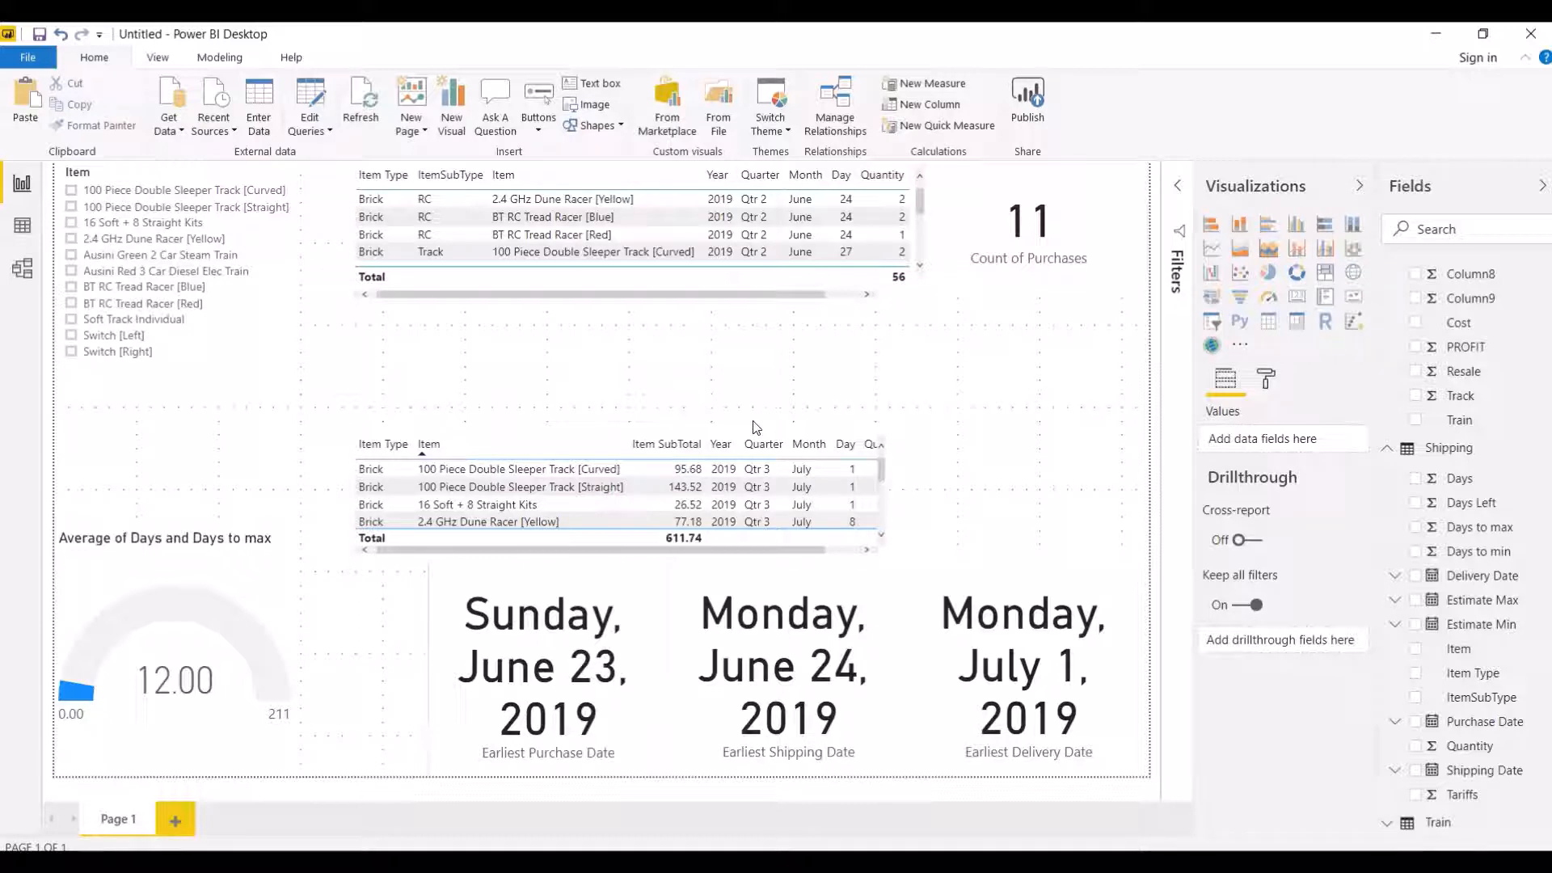
{"action": "left_click", "coordinate": [593, 441]}
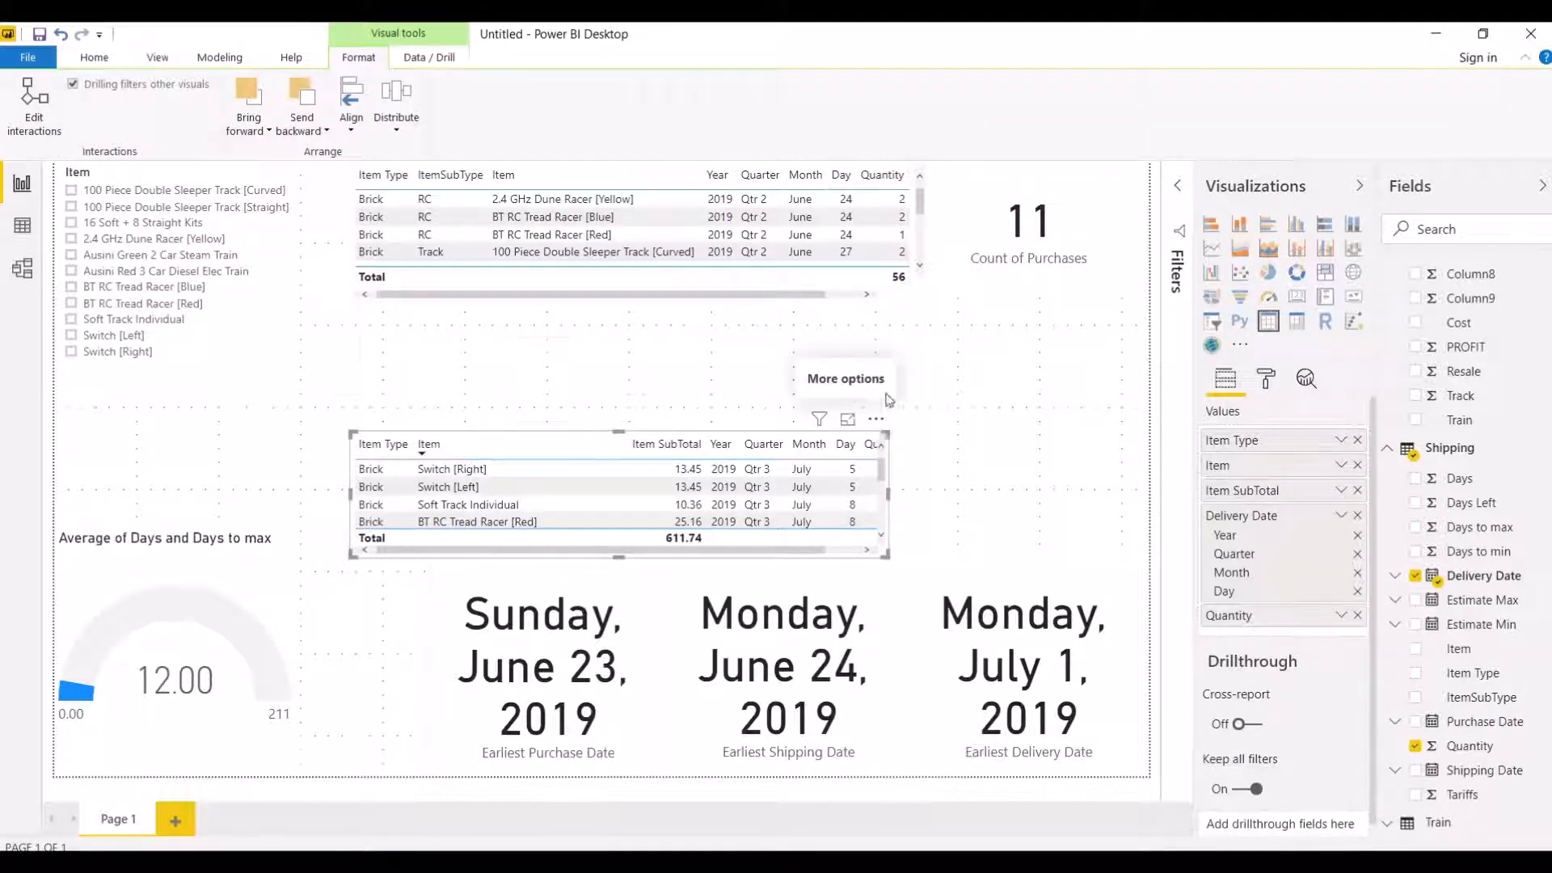
{"action": "left_click_drag", "start_coordinate": [881, 405], "coordinate": [873, 156]}
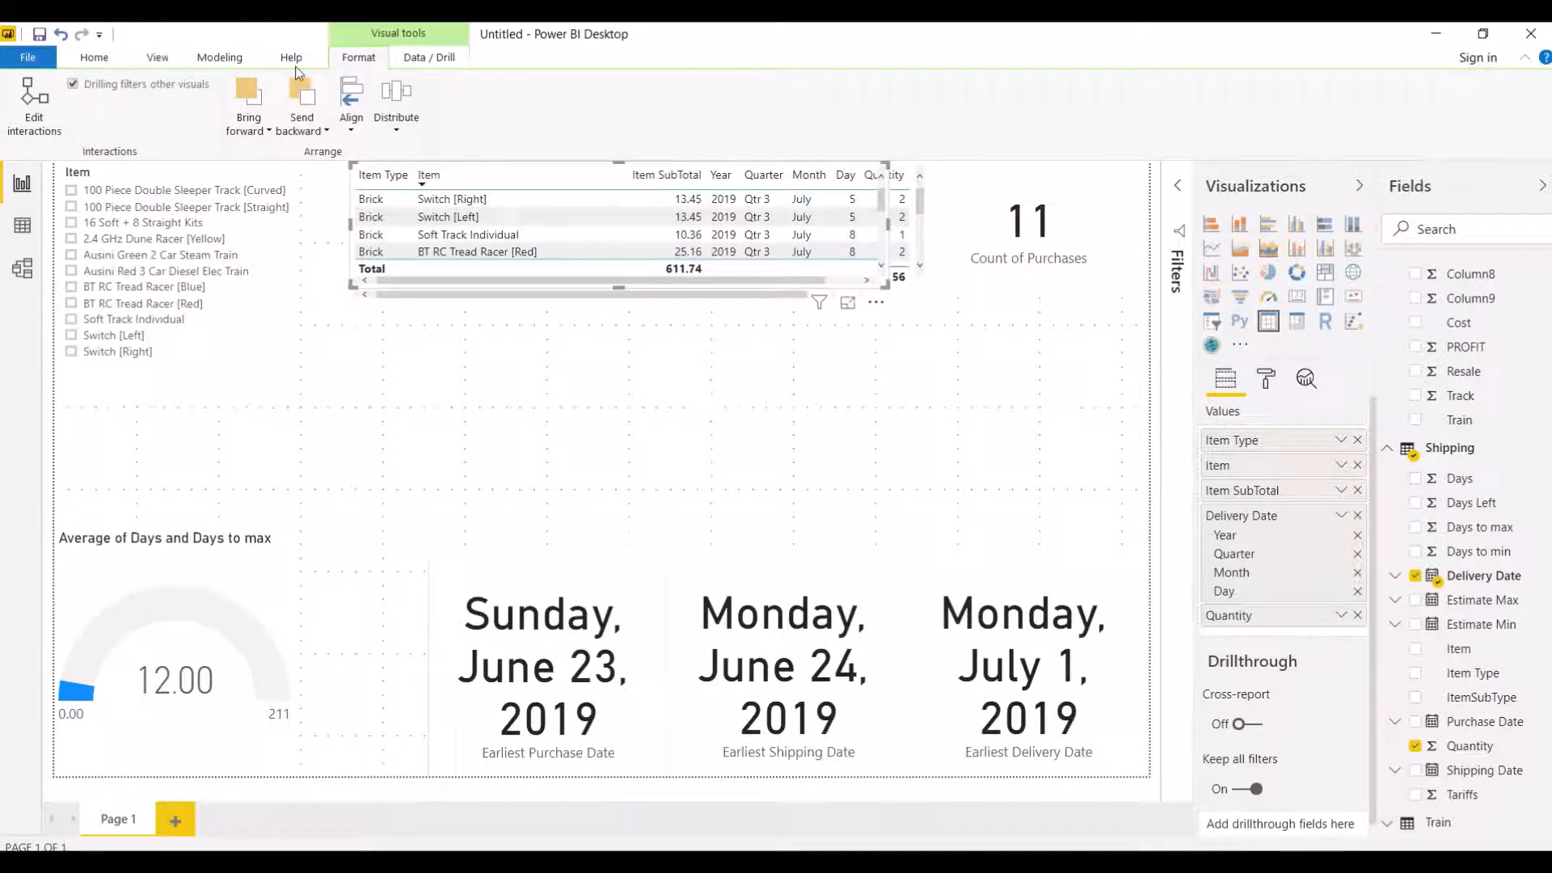
Step: Show the Selection pane and the Bookmarks pane beside the report canvas
{"action": "left_click", "coordinate": [239, 64]}
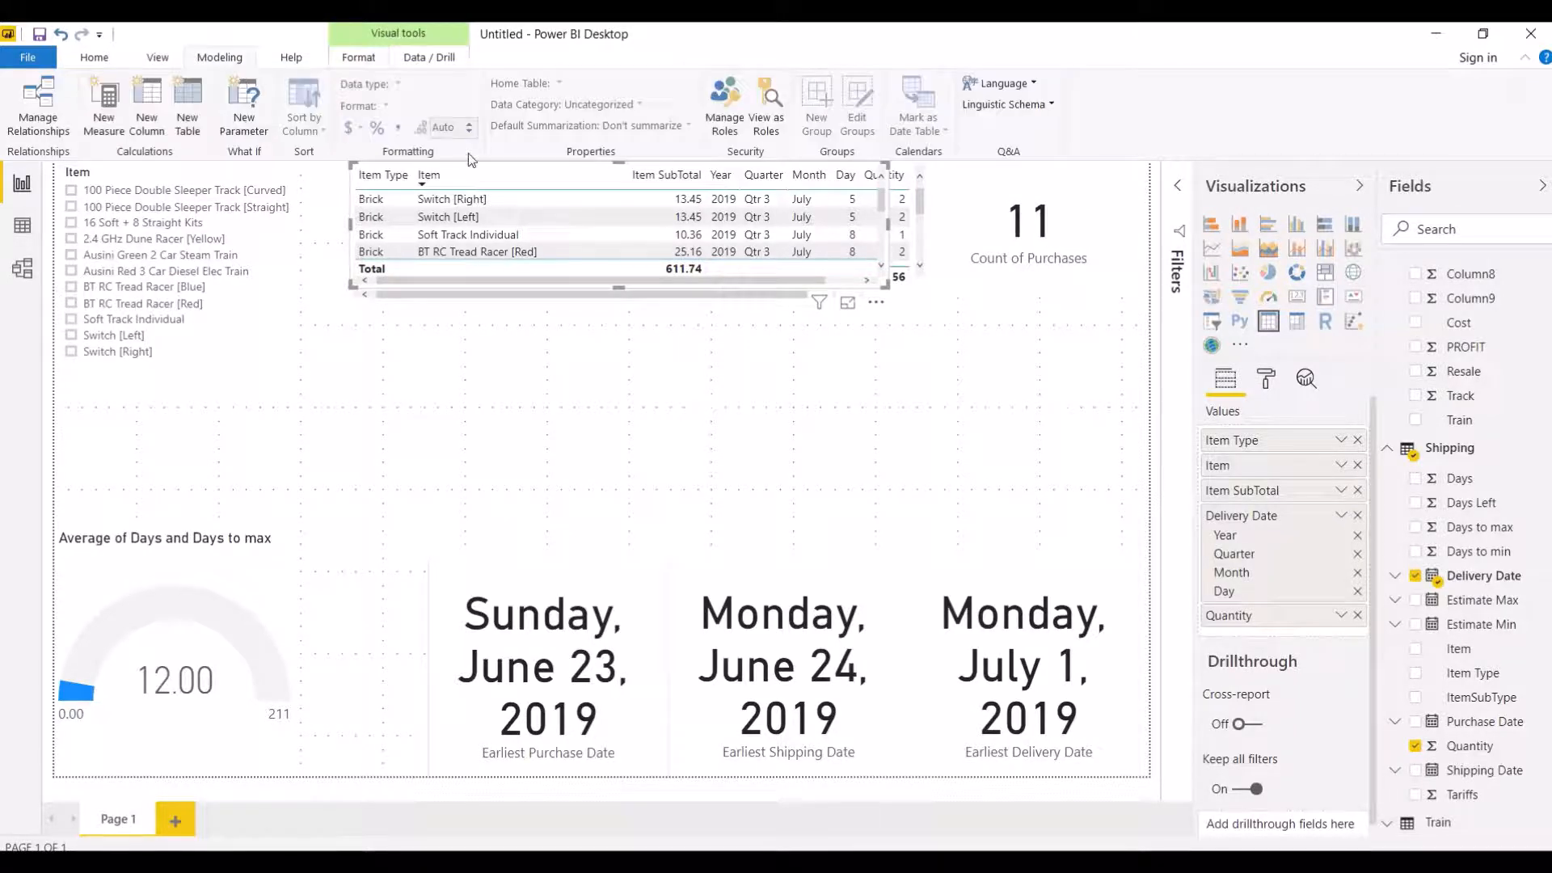
{"action": "left_click", "coordinate": [159, 58]}
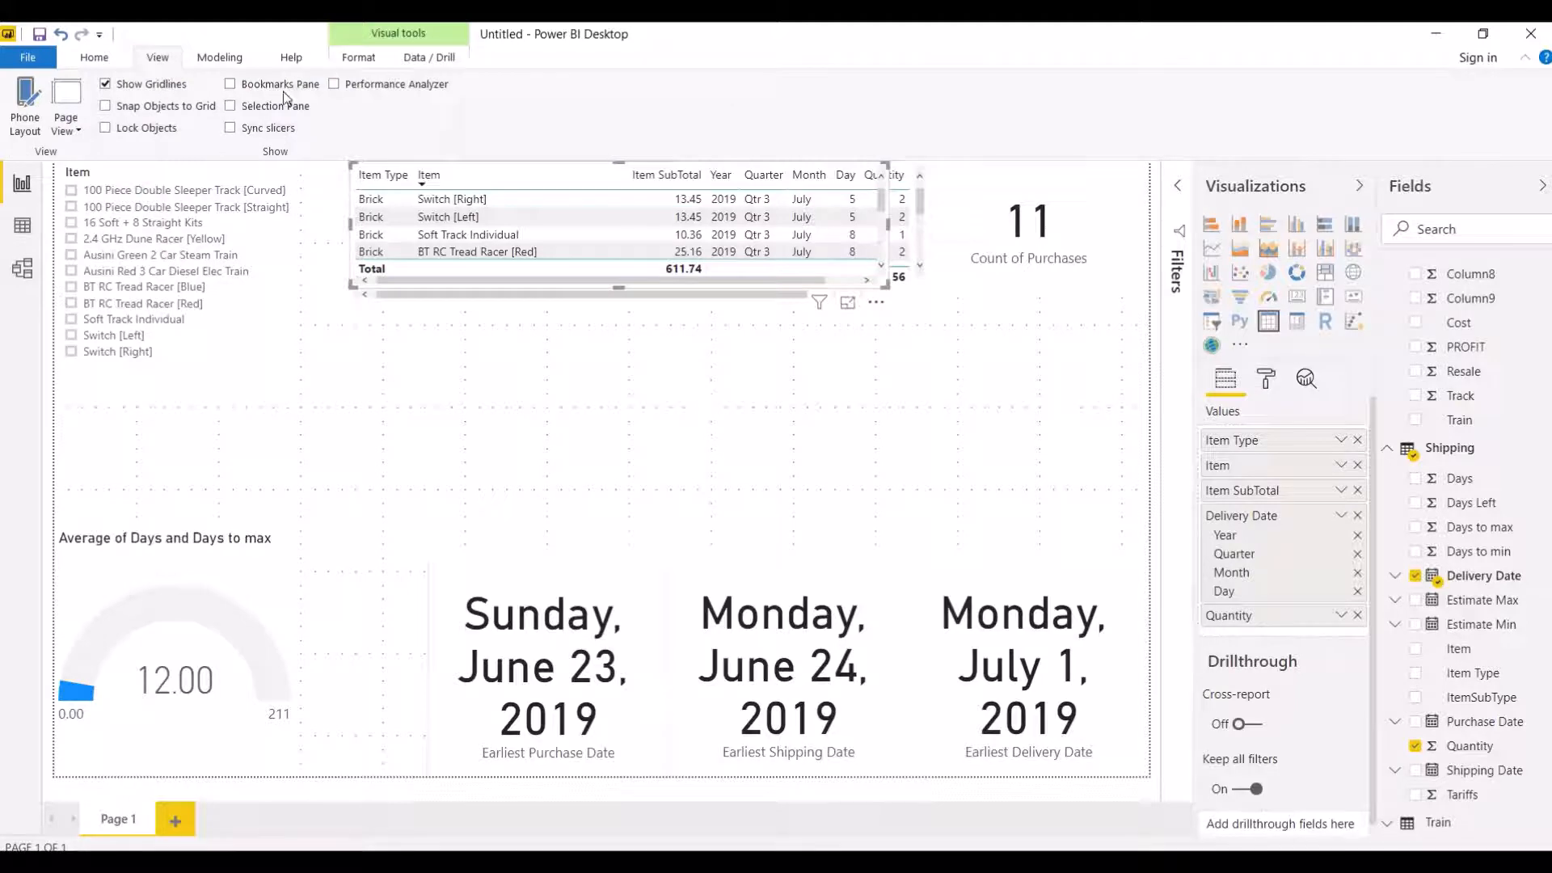
{"action": "left_click", "coordinate": [234, 108]}
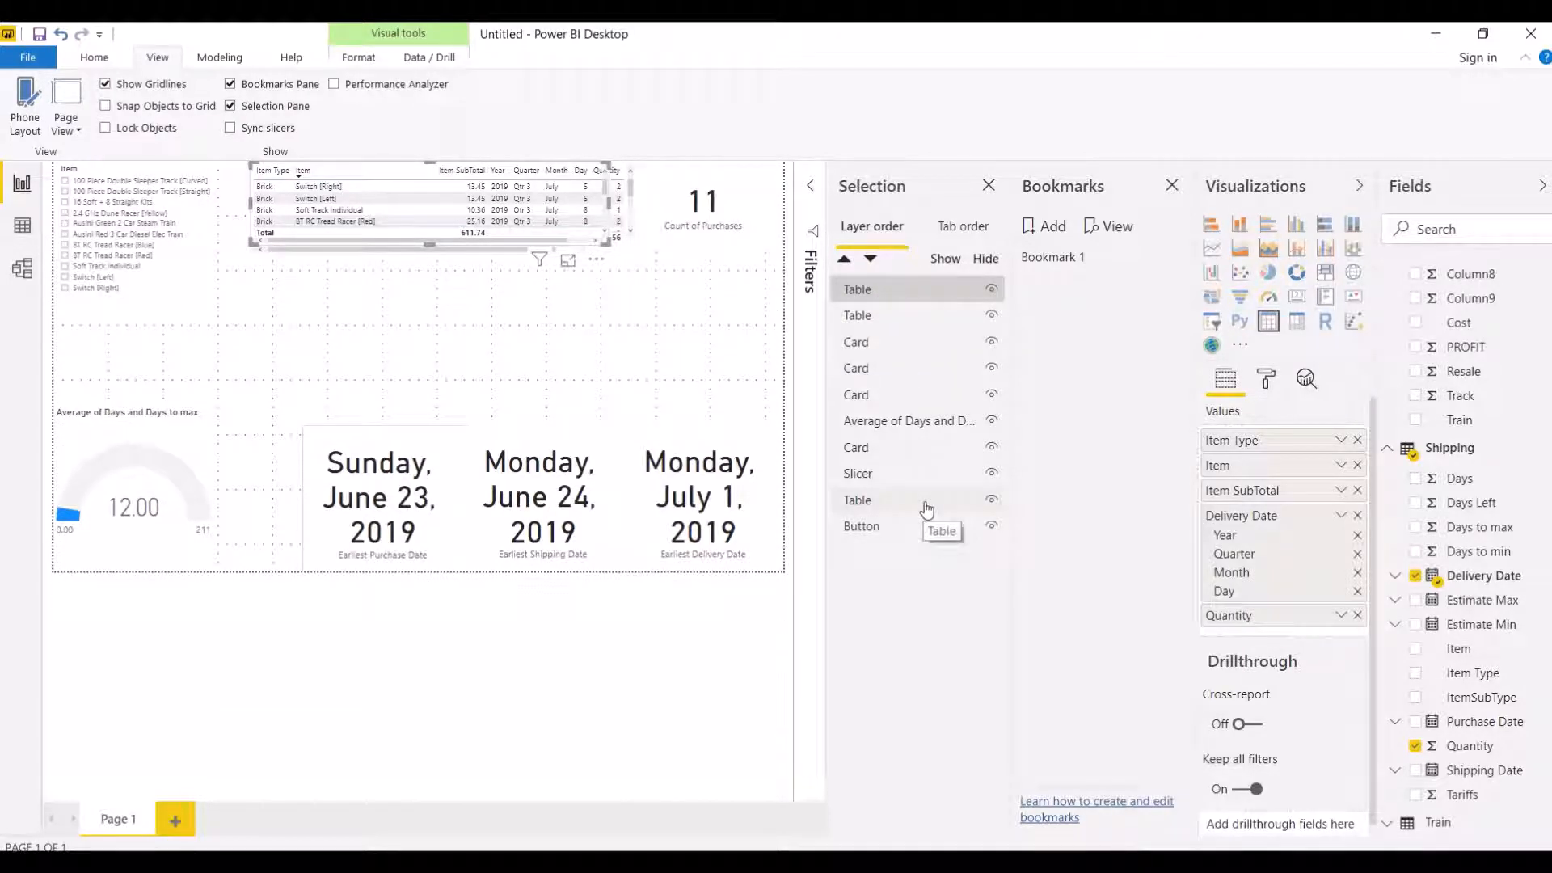
Step: Rename Bookmark 1 as Purchasing and apply it
{"action": "left_click", "coordinate": [1055, 267]}
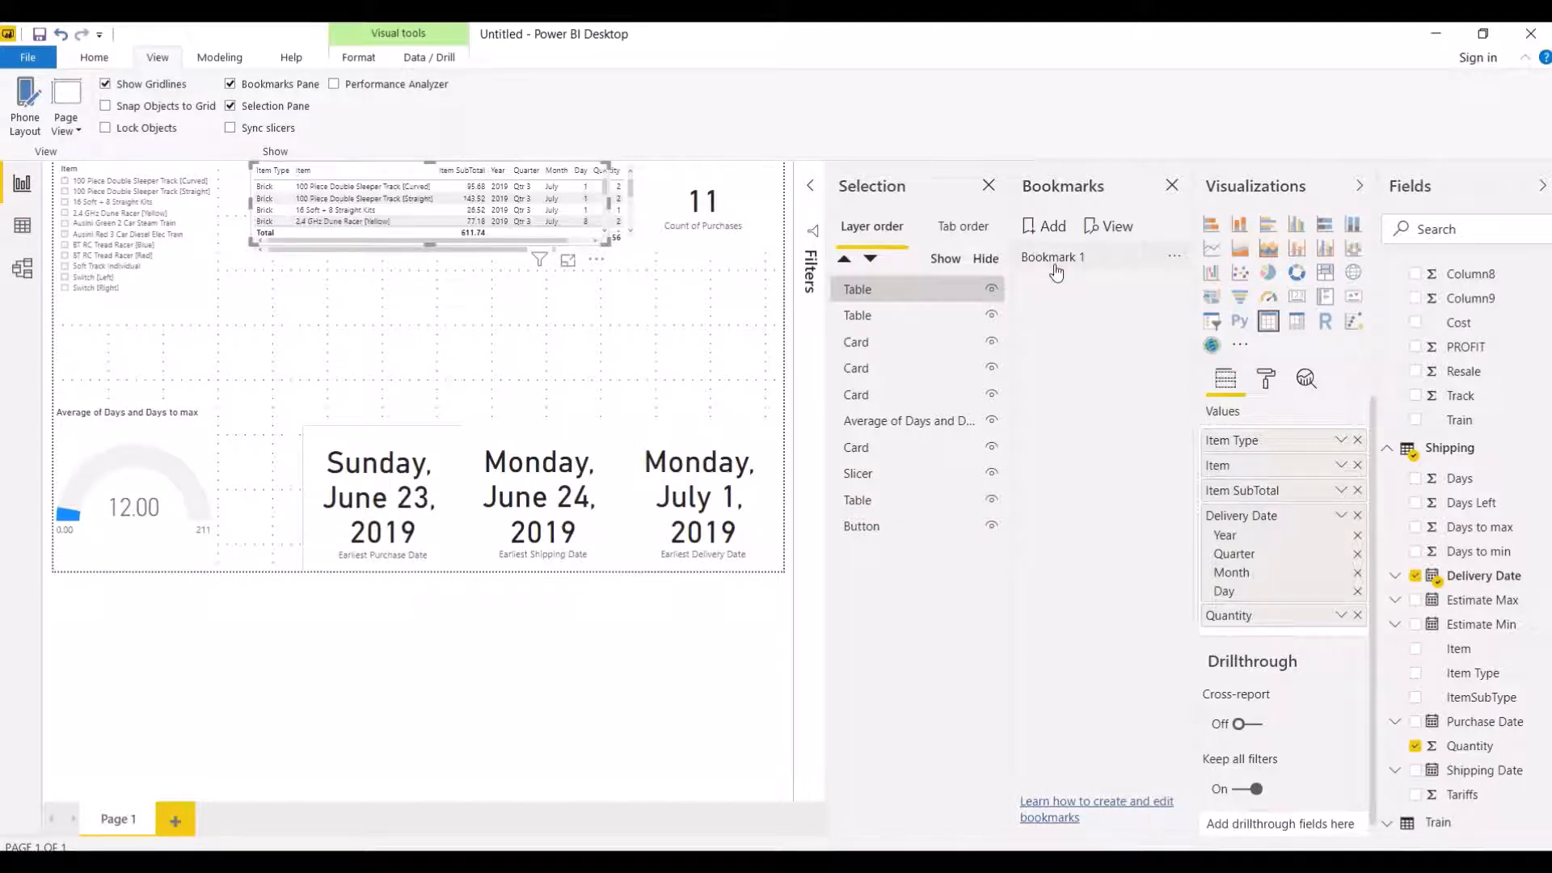
{"action": "right_click", "coordinate": [1054, 263]}
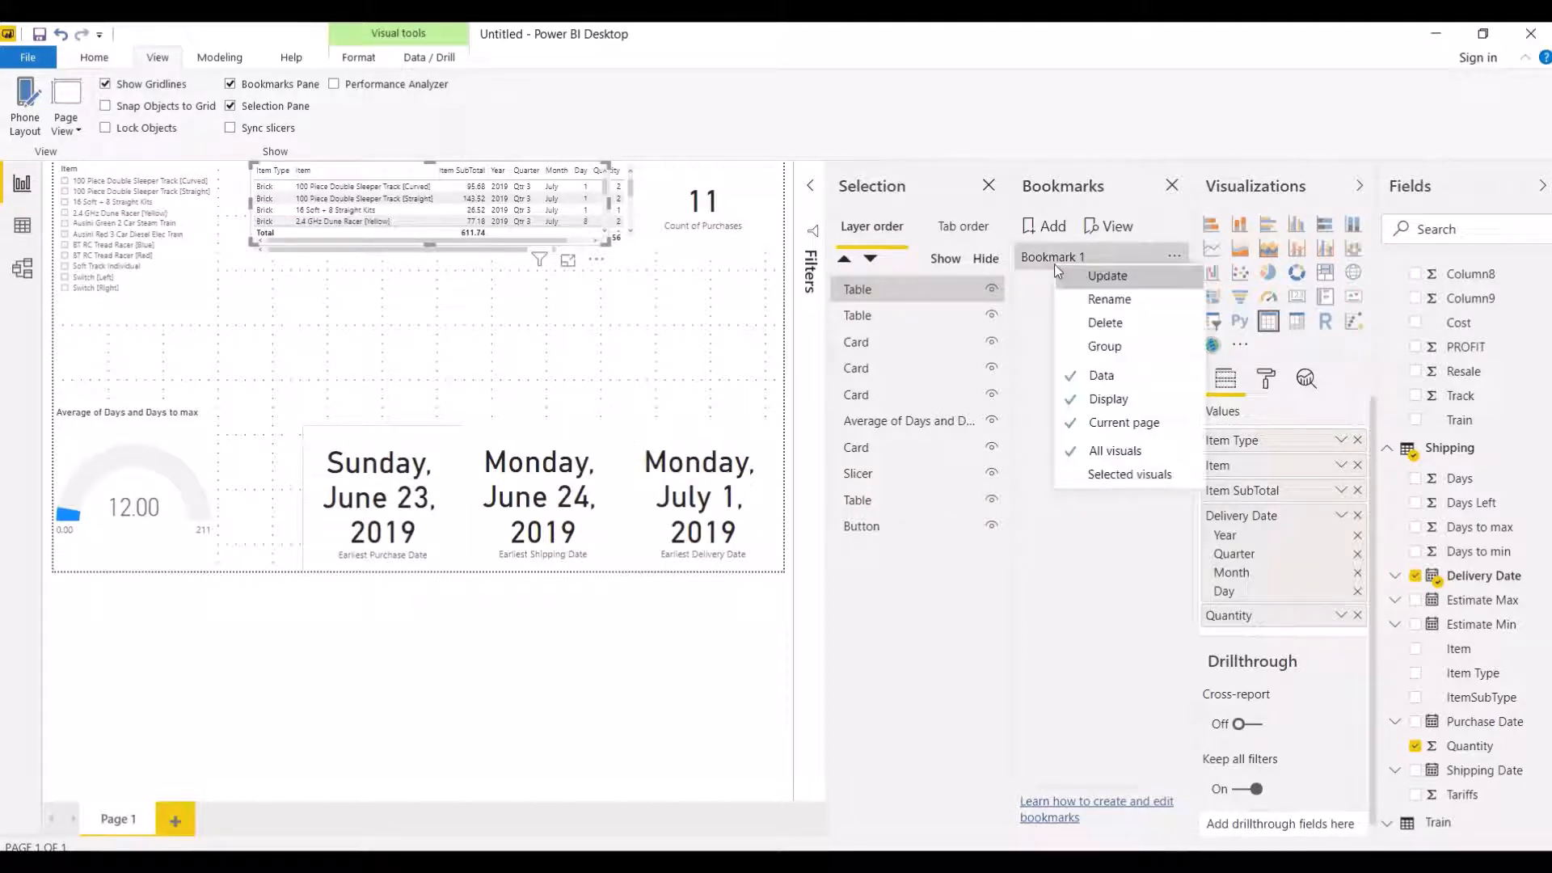
{"action": "left_click", "coordinate": [1087, 299]}
{"action": "type", "text": "Pu"}
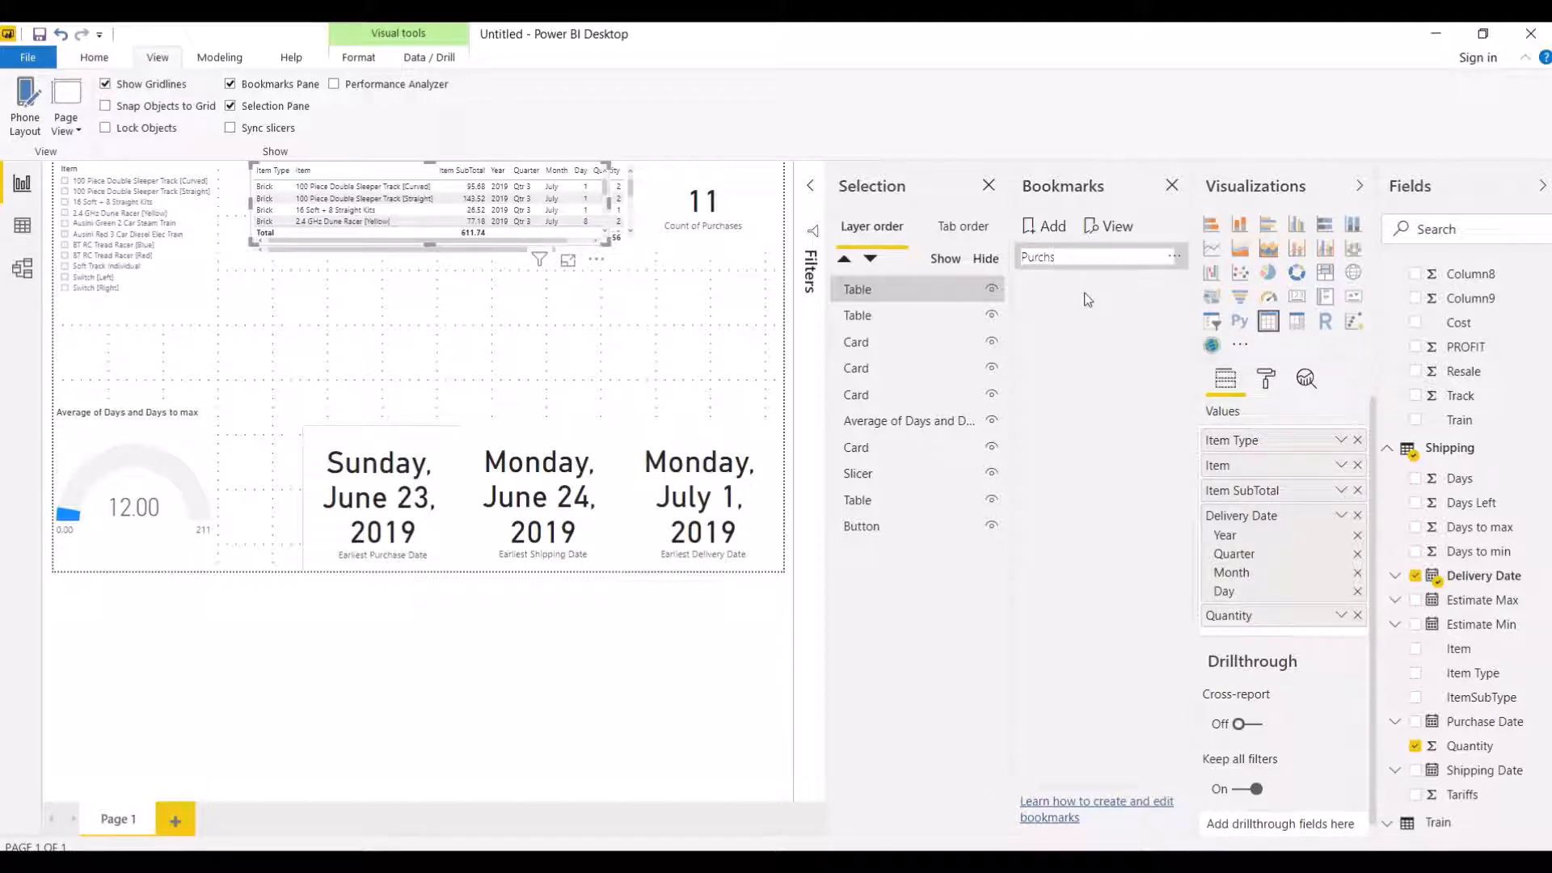
{"action": "type", "text": "rchasing"}
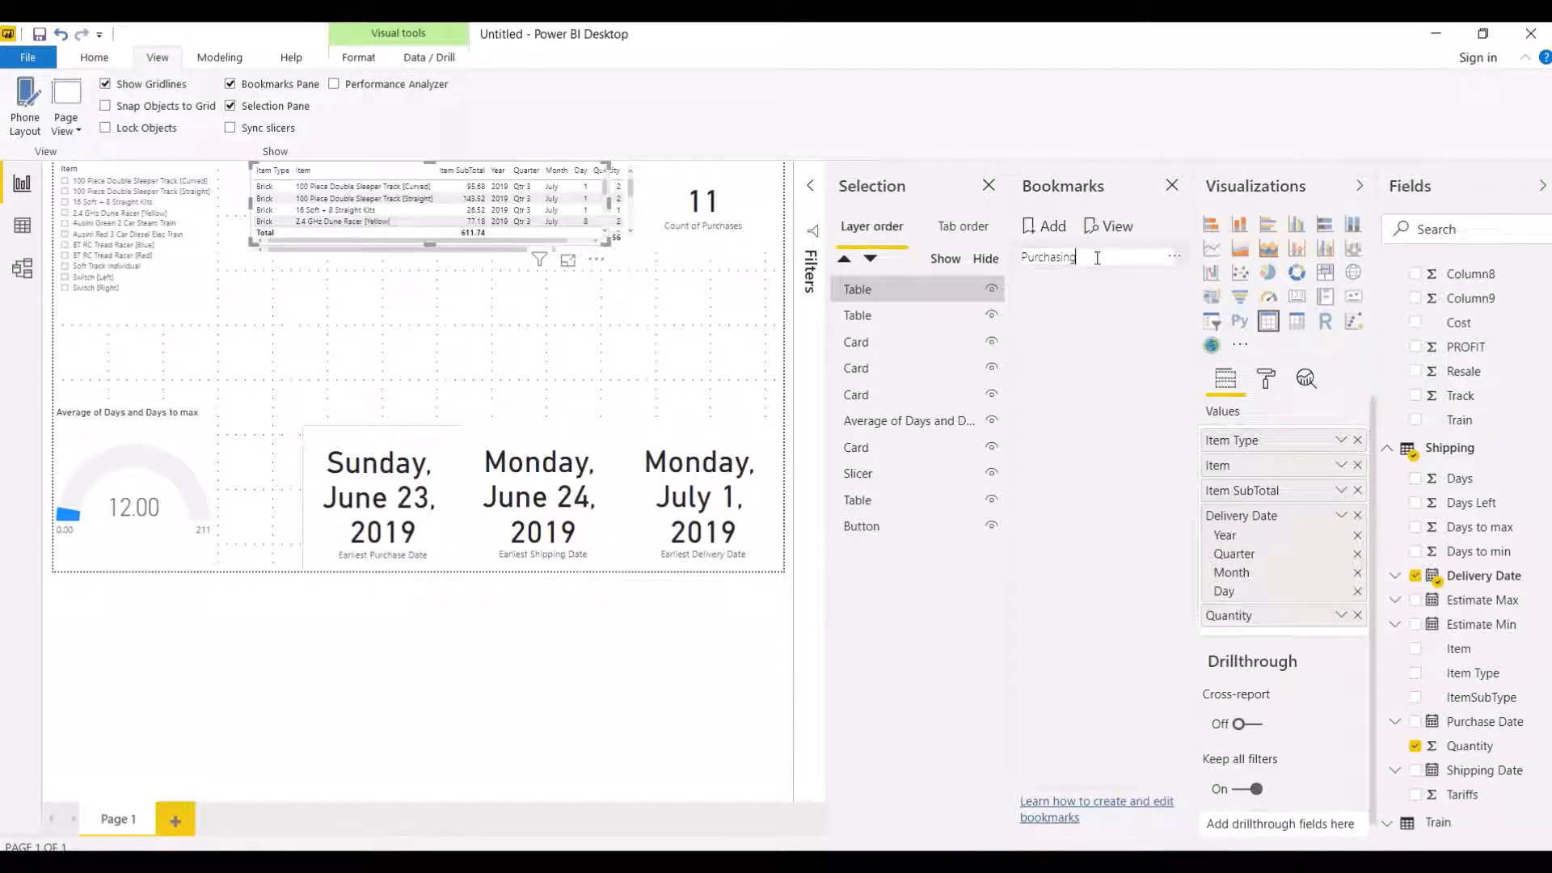
{"action": "key", "text": "Return"}
{"action": "left_click", "coordinate": [1097, 265]}
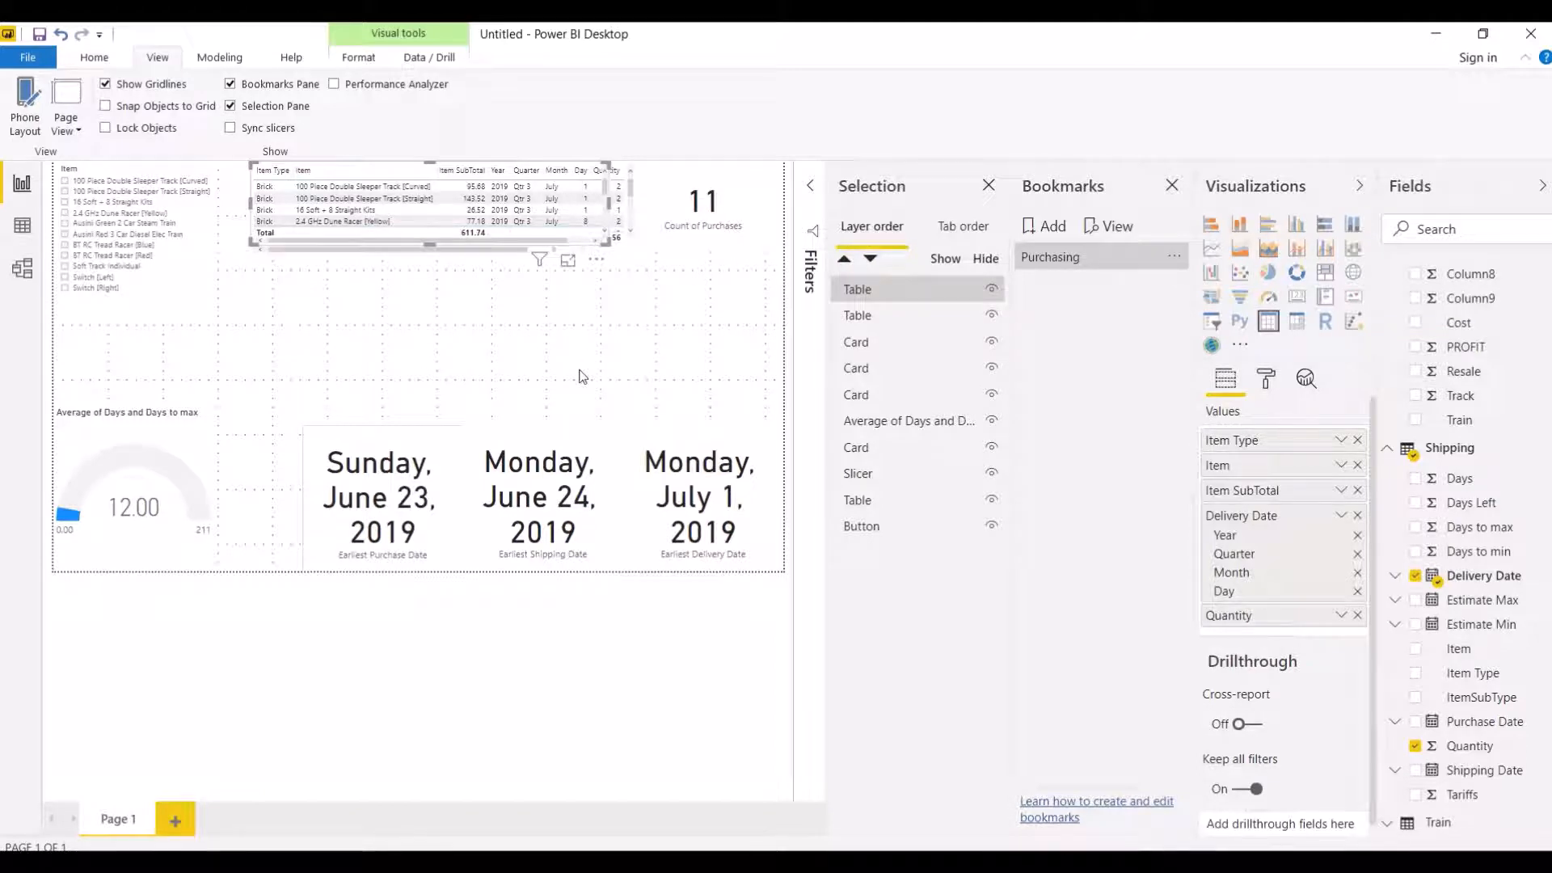
{"action": "left_click", "coordinate": [1093, 269]}
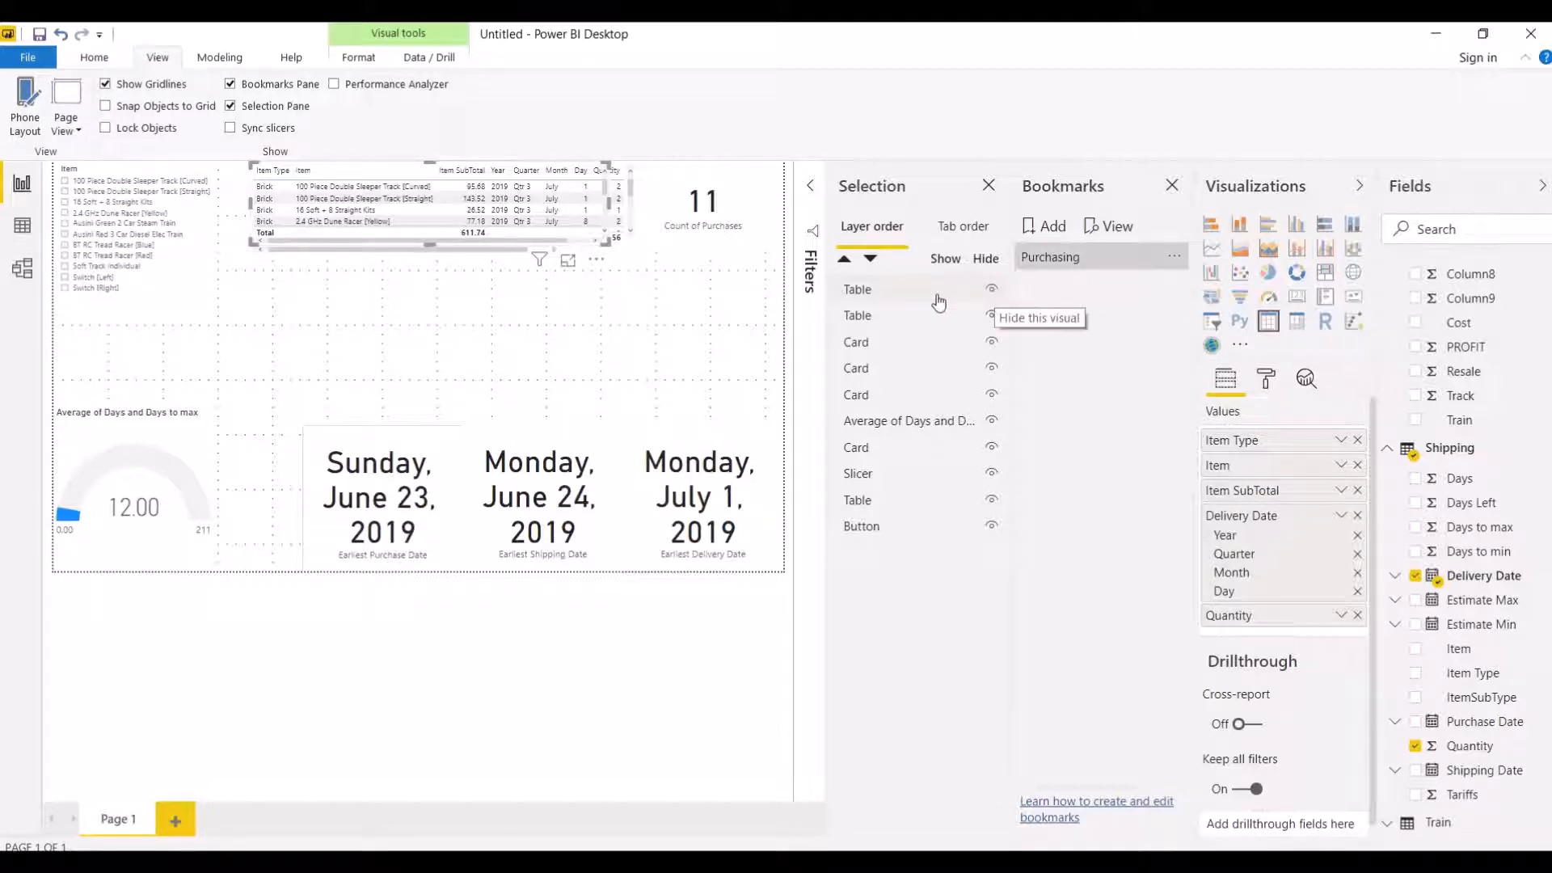
Step: Move the Delivery Date table beneath the first card in the layer order, and select the table layers to identify them
{"action": "left_click", "coordinate": [890, 299]}
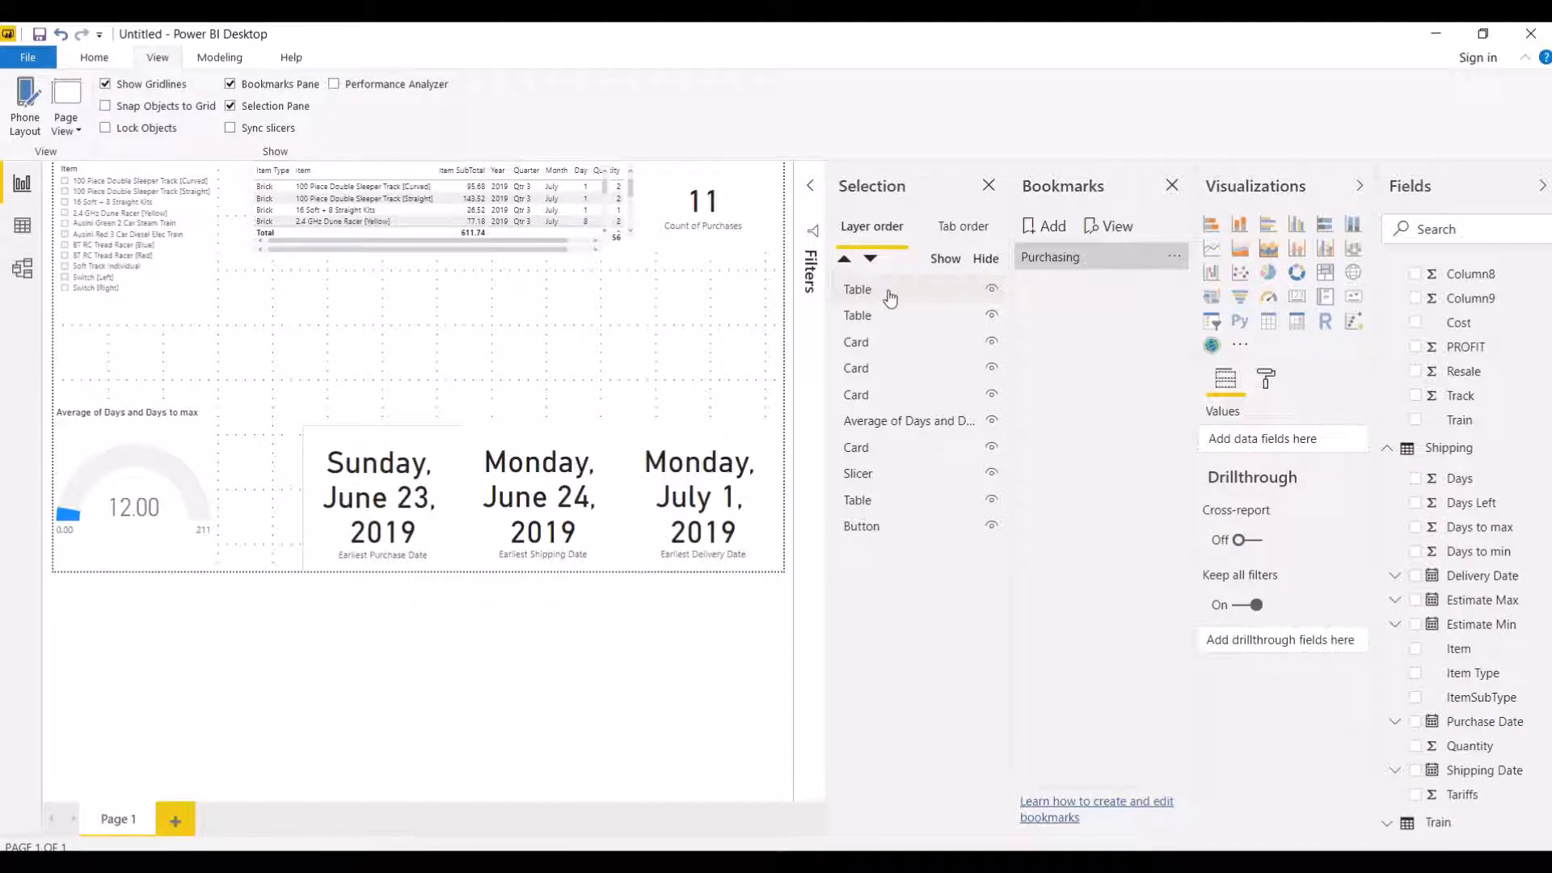
{"action": "left_click_drag", "start_coordinate": [890, 298], "coordinate": [878, 336]}
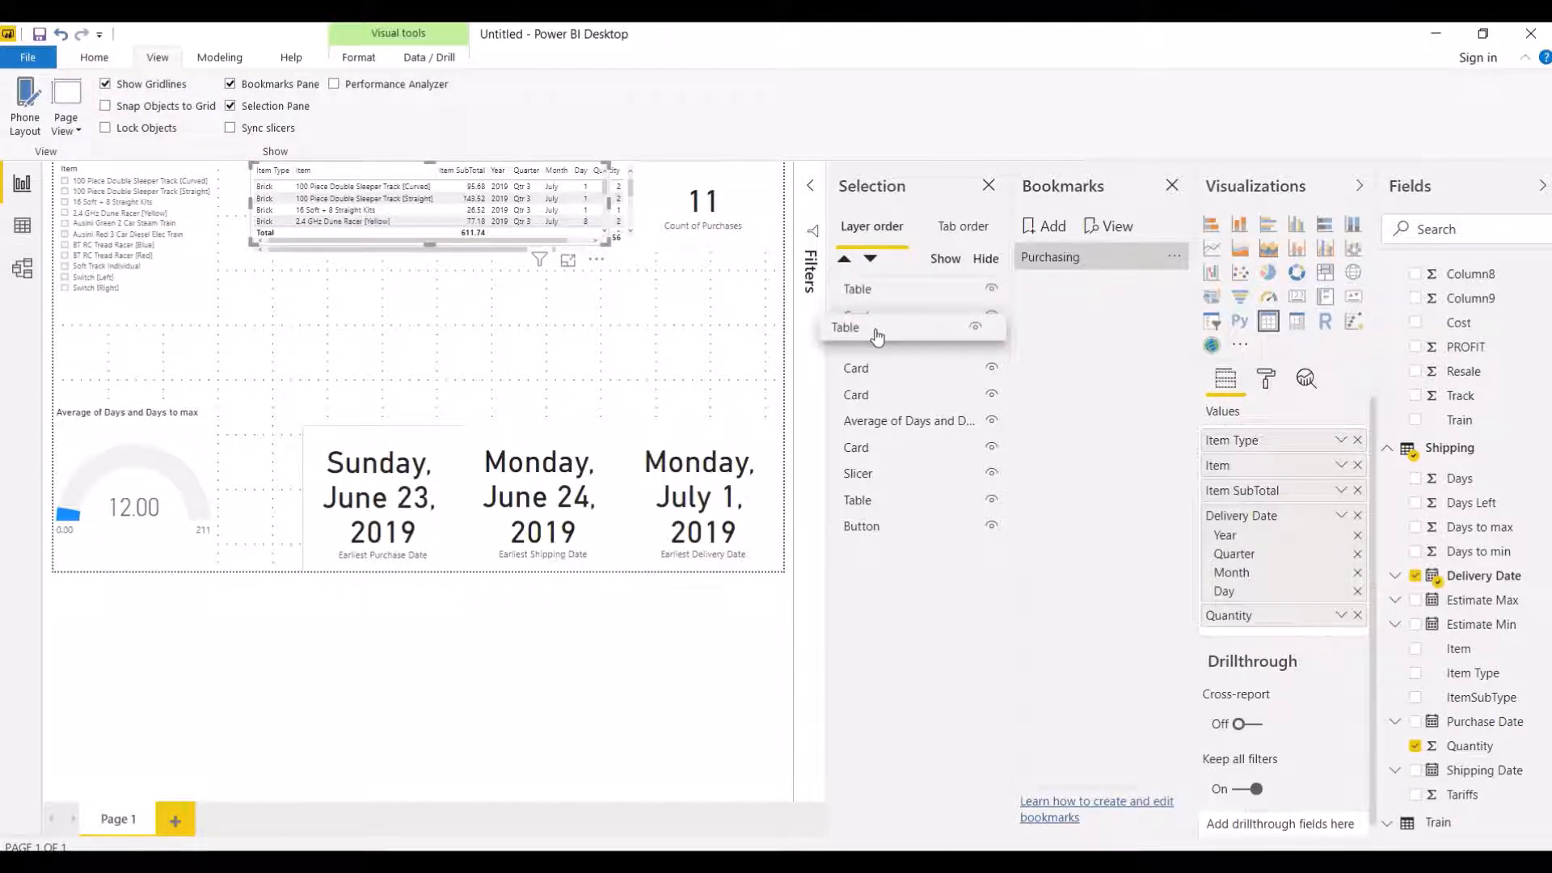
{"action": "left_click_drag", "start_coordinate": [878, 335], "coordinate": [877, 336]}
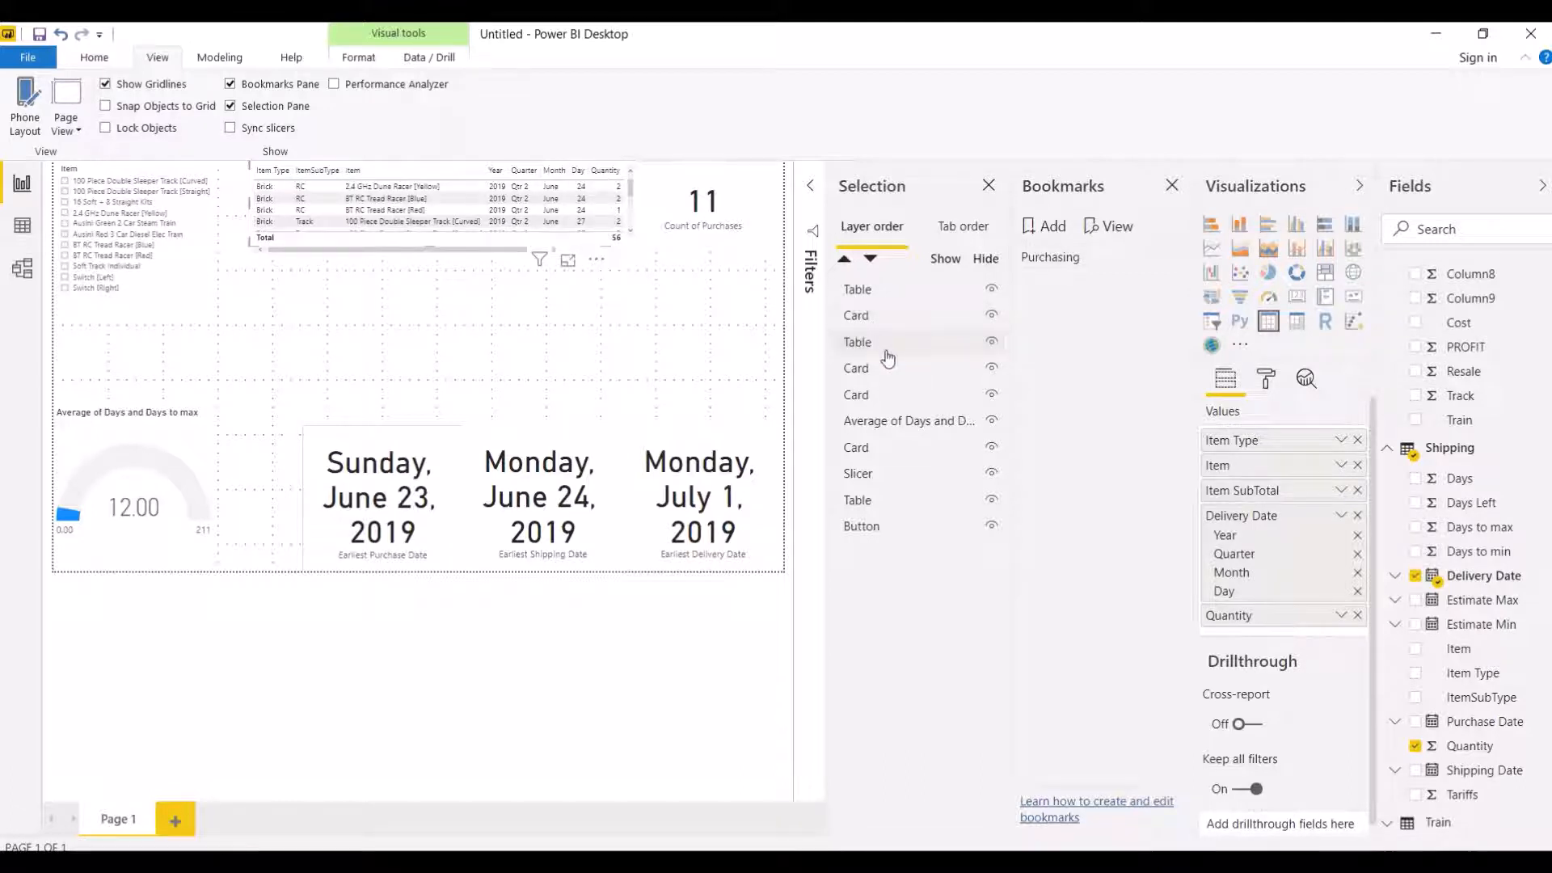
{"action": "left_click", "coordinate": [878, 505]}
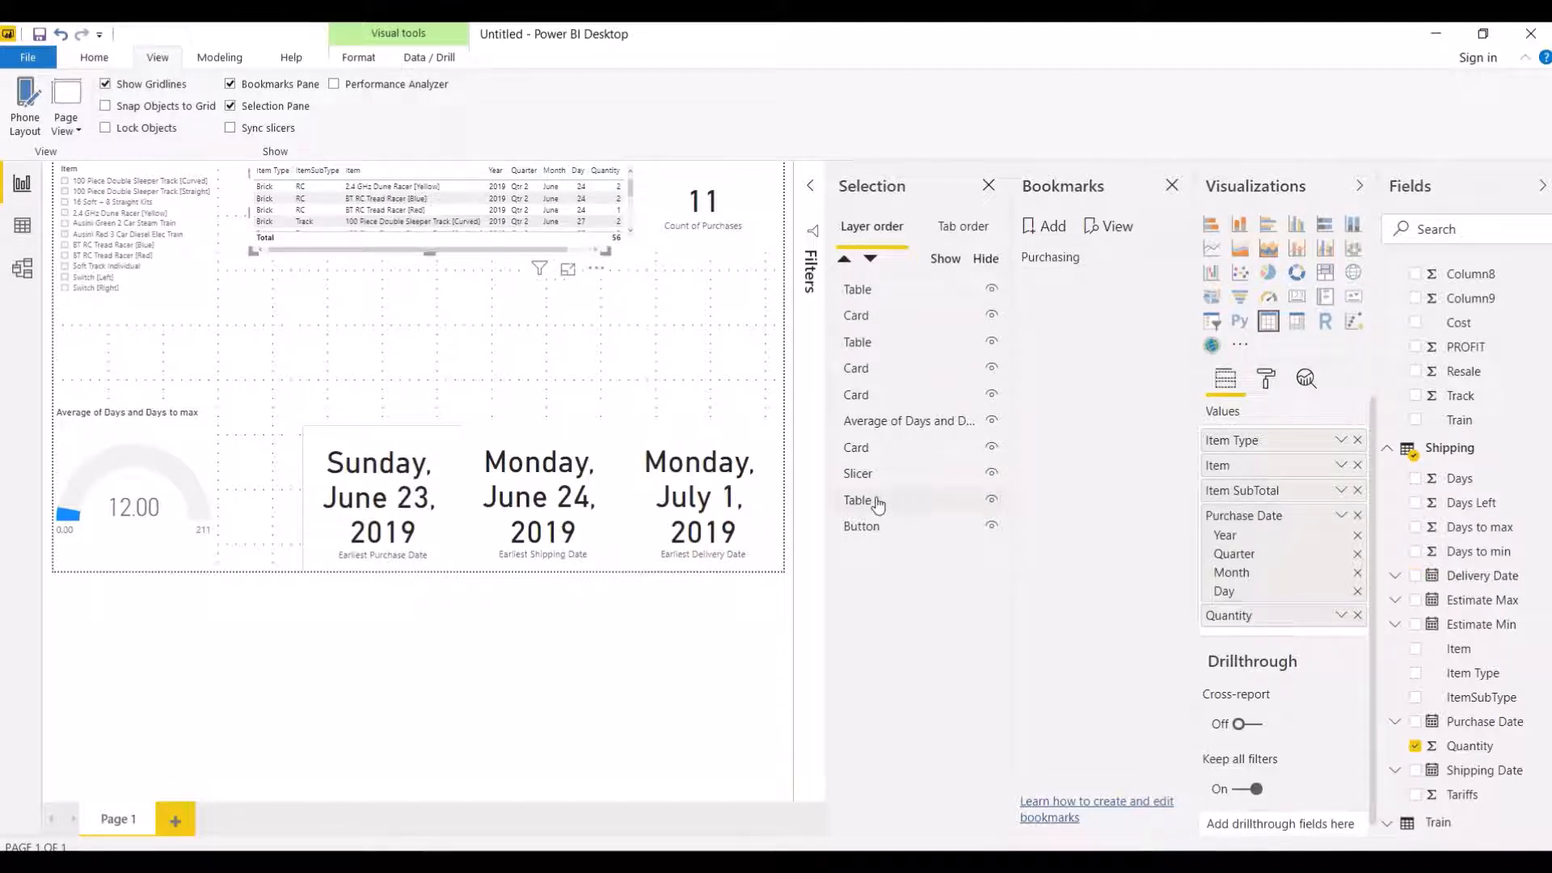
{"action": "left_click", "coordinate": [999, 351]}
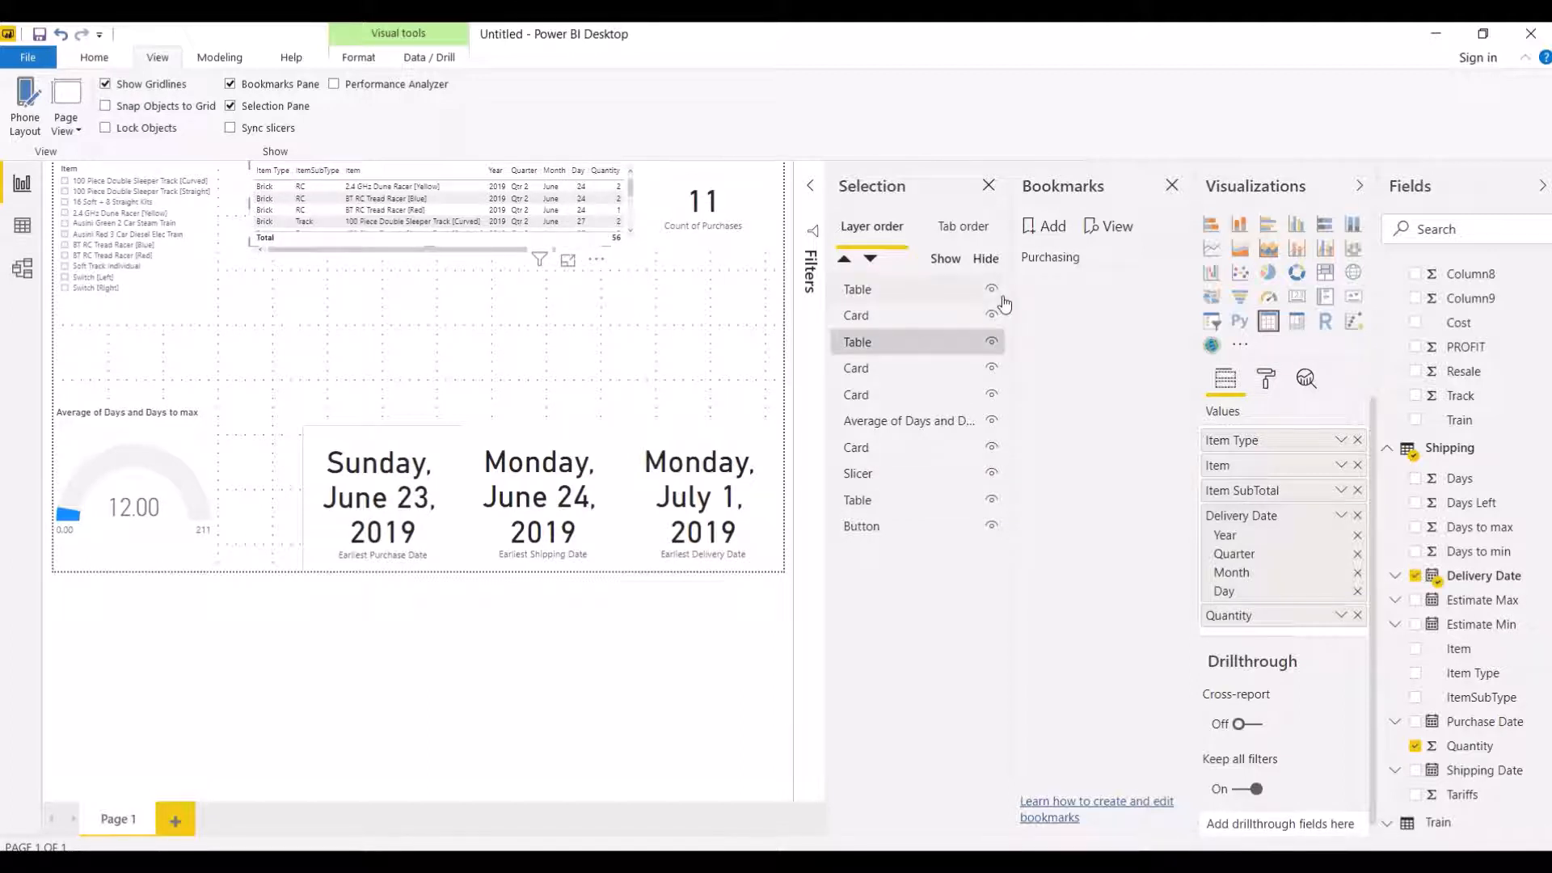
Step: Hide the Shipping Date and Delivery Date tables and update the Purchasing bookmark with that visibility
{"action": "left_click", "coordinate": [993, 350]}
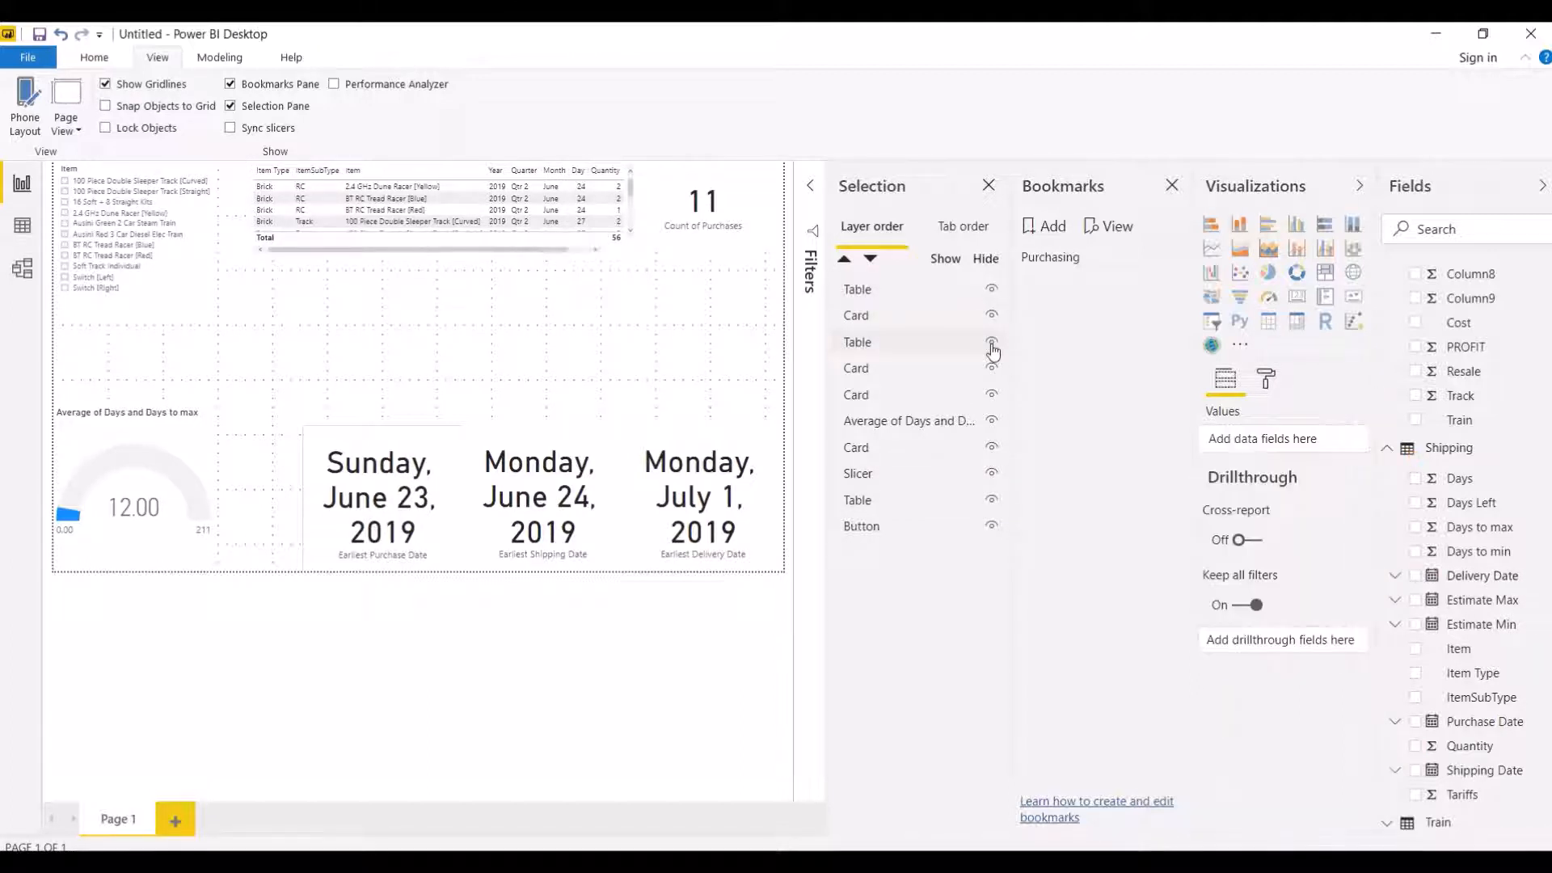
{"action": "left_click", "coordinate": [992, 291]}
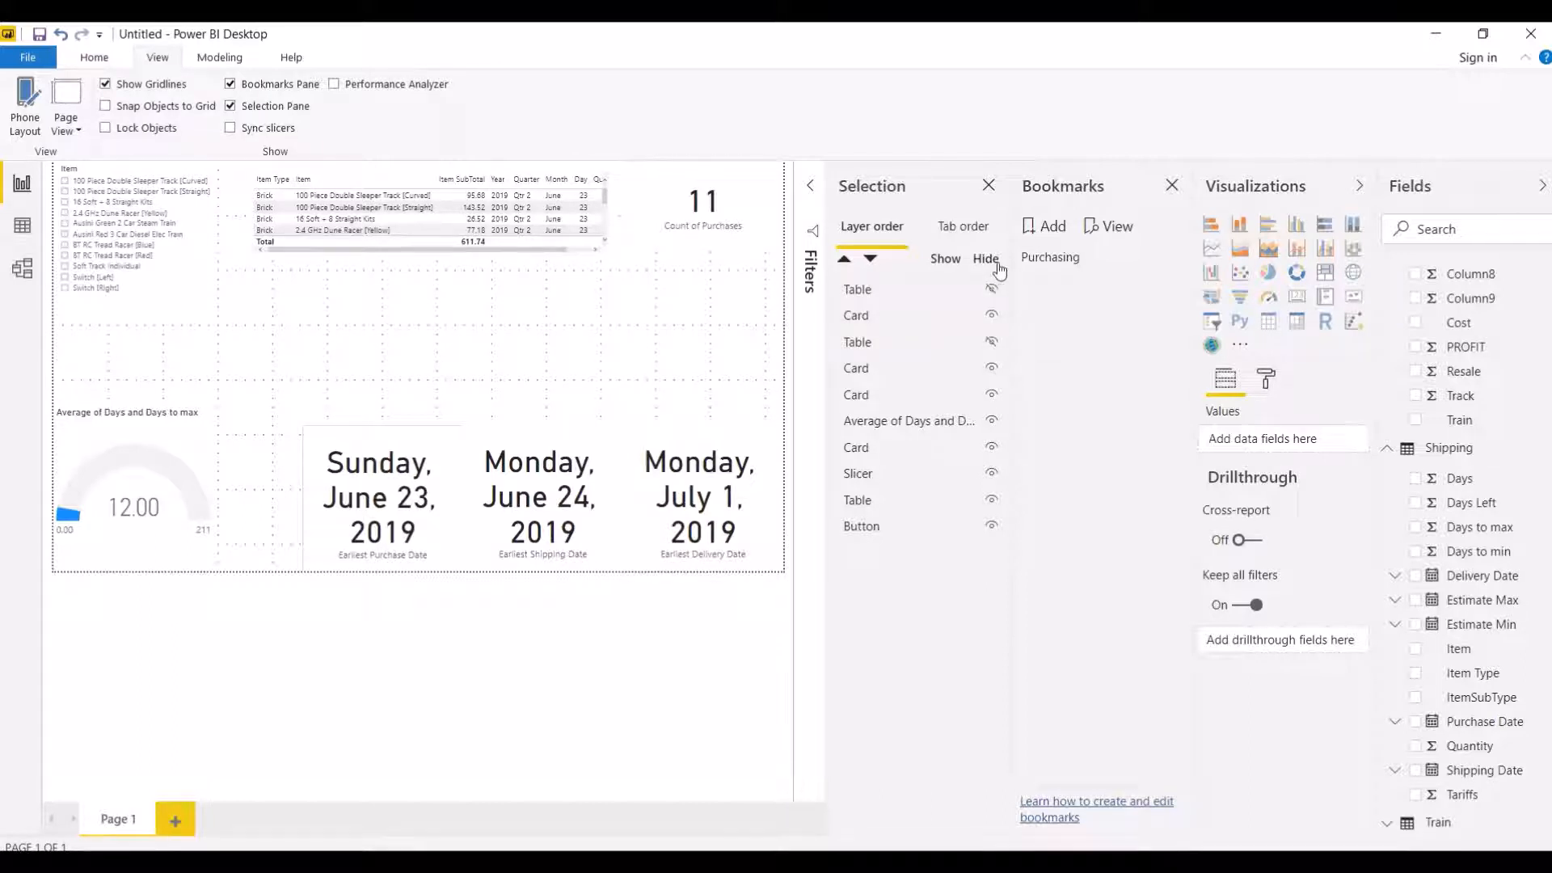
{"action": "right_click", "coordinate": [1059, 257]}
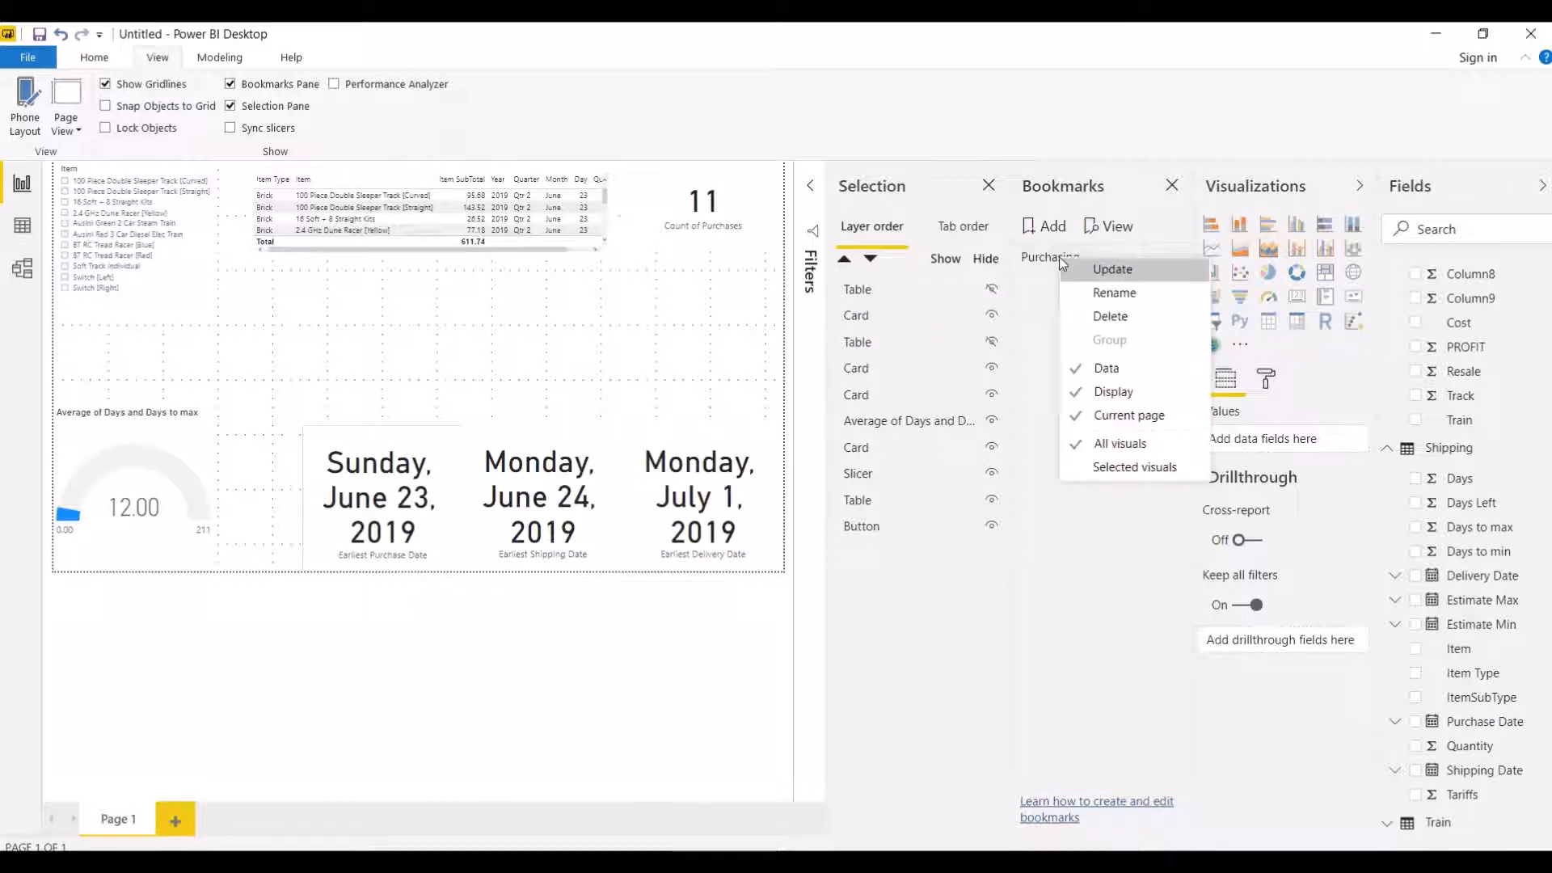
{"action": "left_click", "coordinate": [1104, 270]}
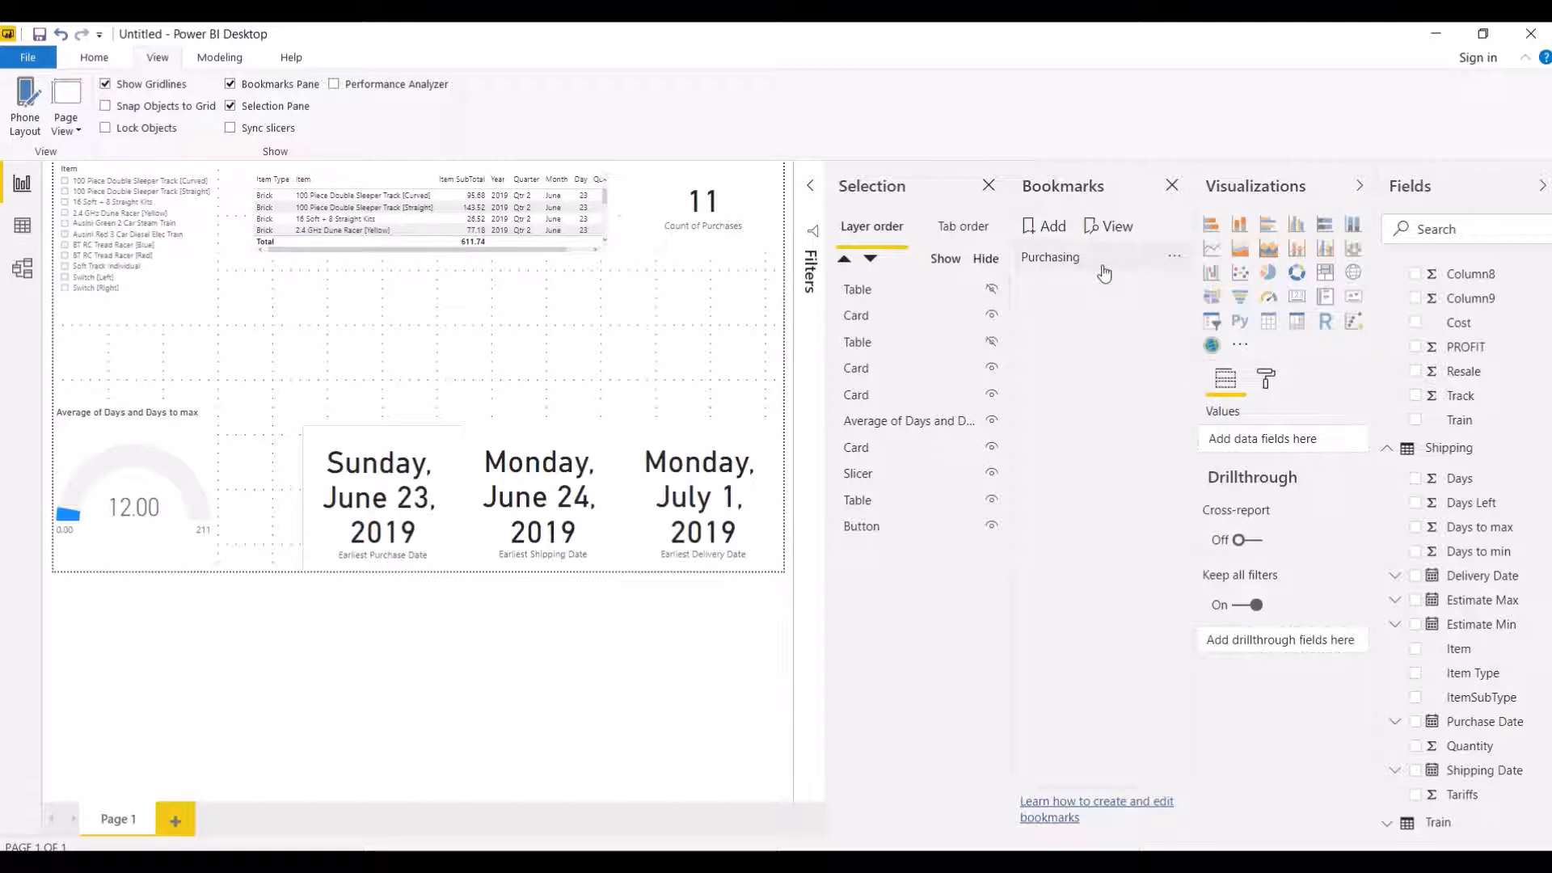
Step: Add a second bookmark and rename it as Shipping
{"action": "left_click", "coordinate": [1050, 229]}
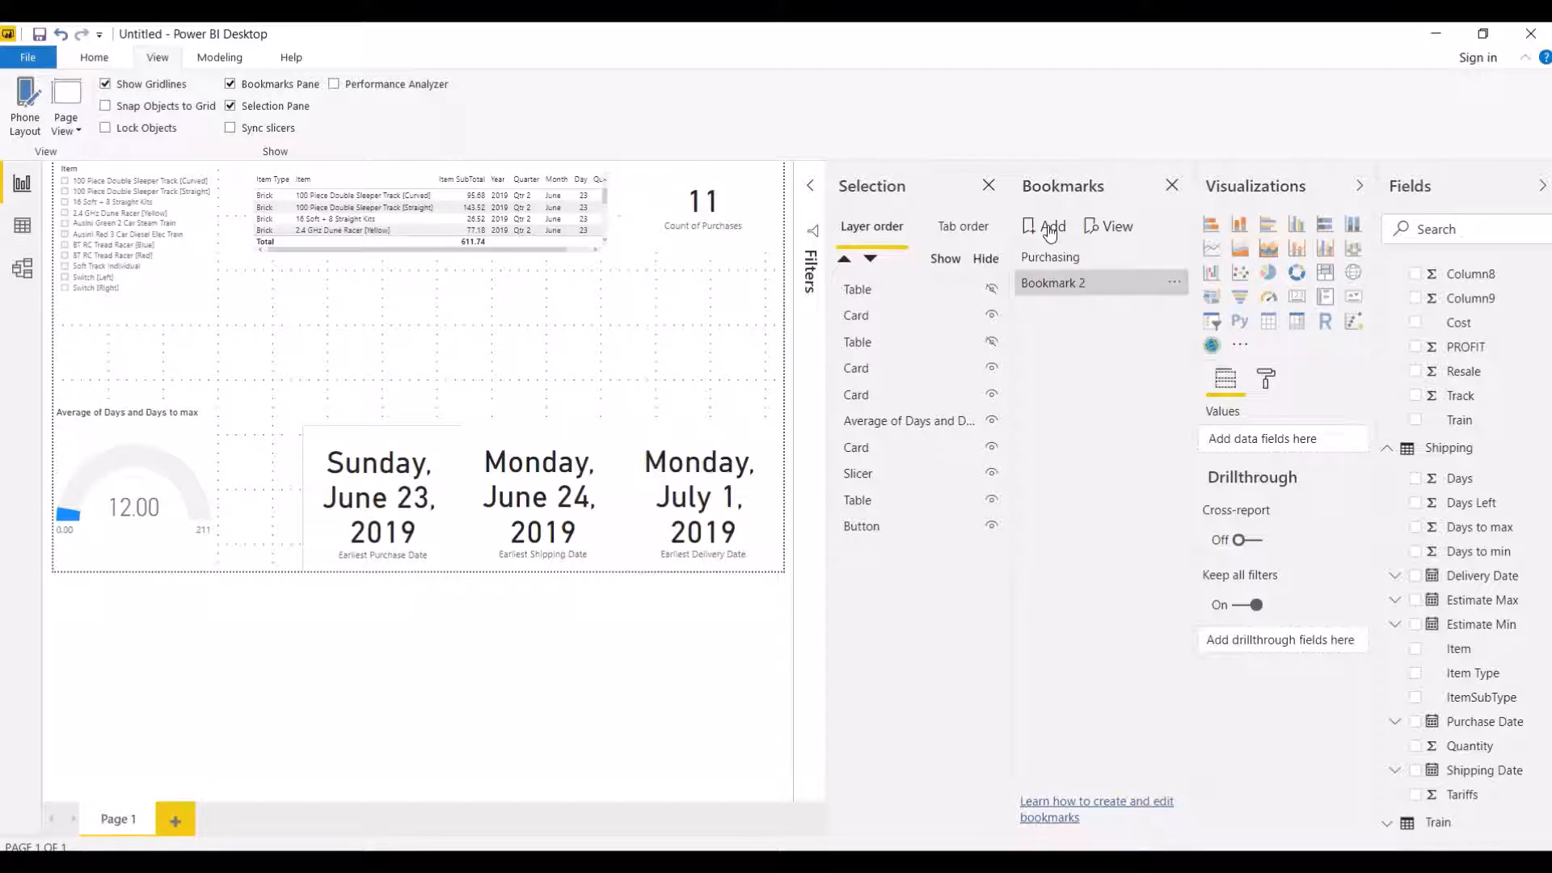
{"action": "right_click", "coordinate": [1055, 283]}
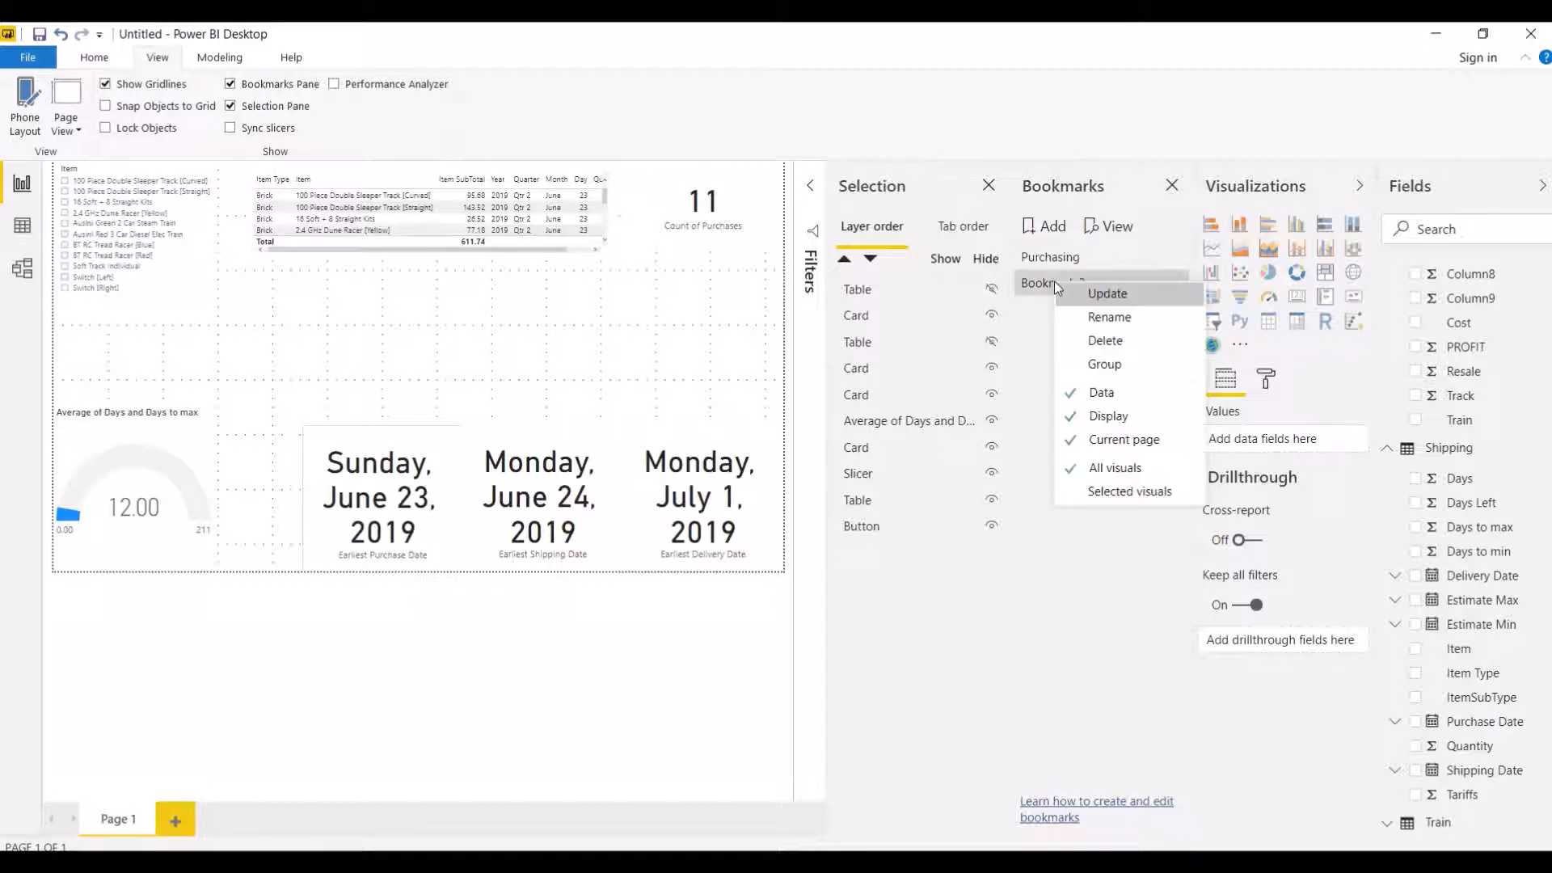
{"action": "left_click", "coordinate": [1080, 314]}
{"action": "type", "text": "S"}
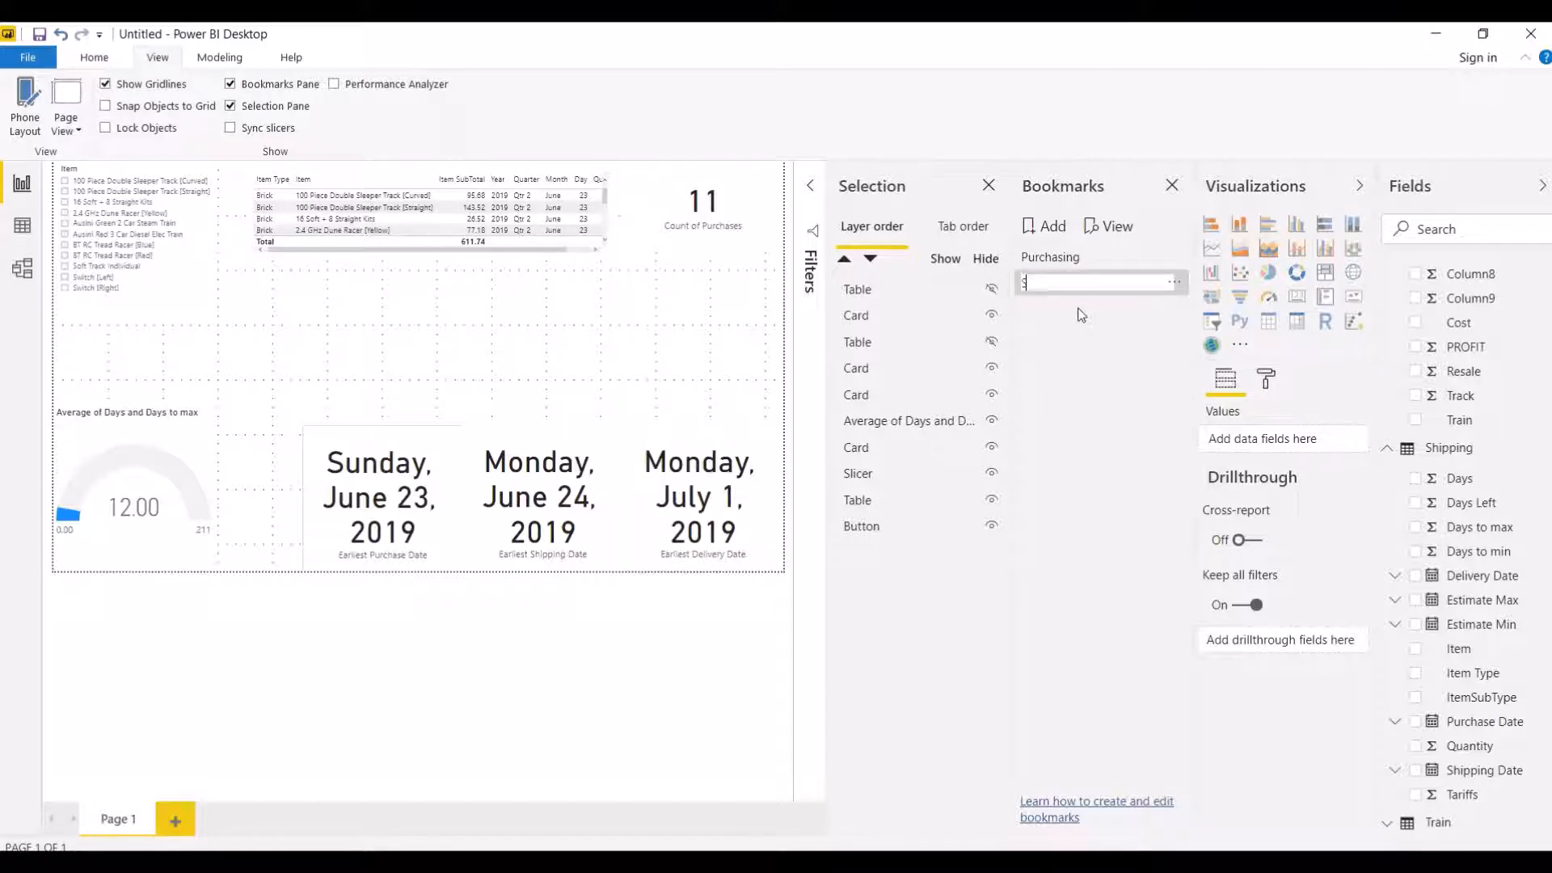
{"action": "type", "text": "hipoping"}
{"action": "key", "text": "BackSpace"}
{"action": "key", "text": "BackSpace"}
{"action": "key", "text": "BackSpace"}
{"action": "type", "text": "ping"}
{"action": "key", "text": "Return"}
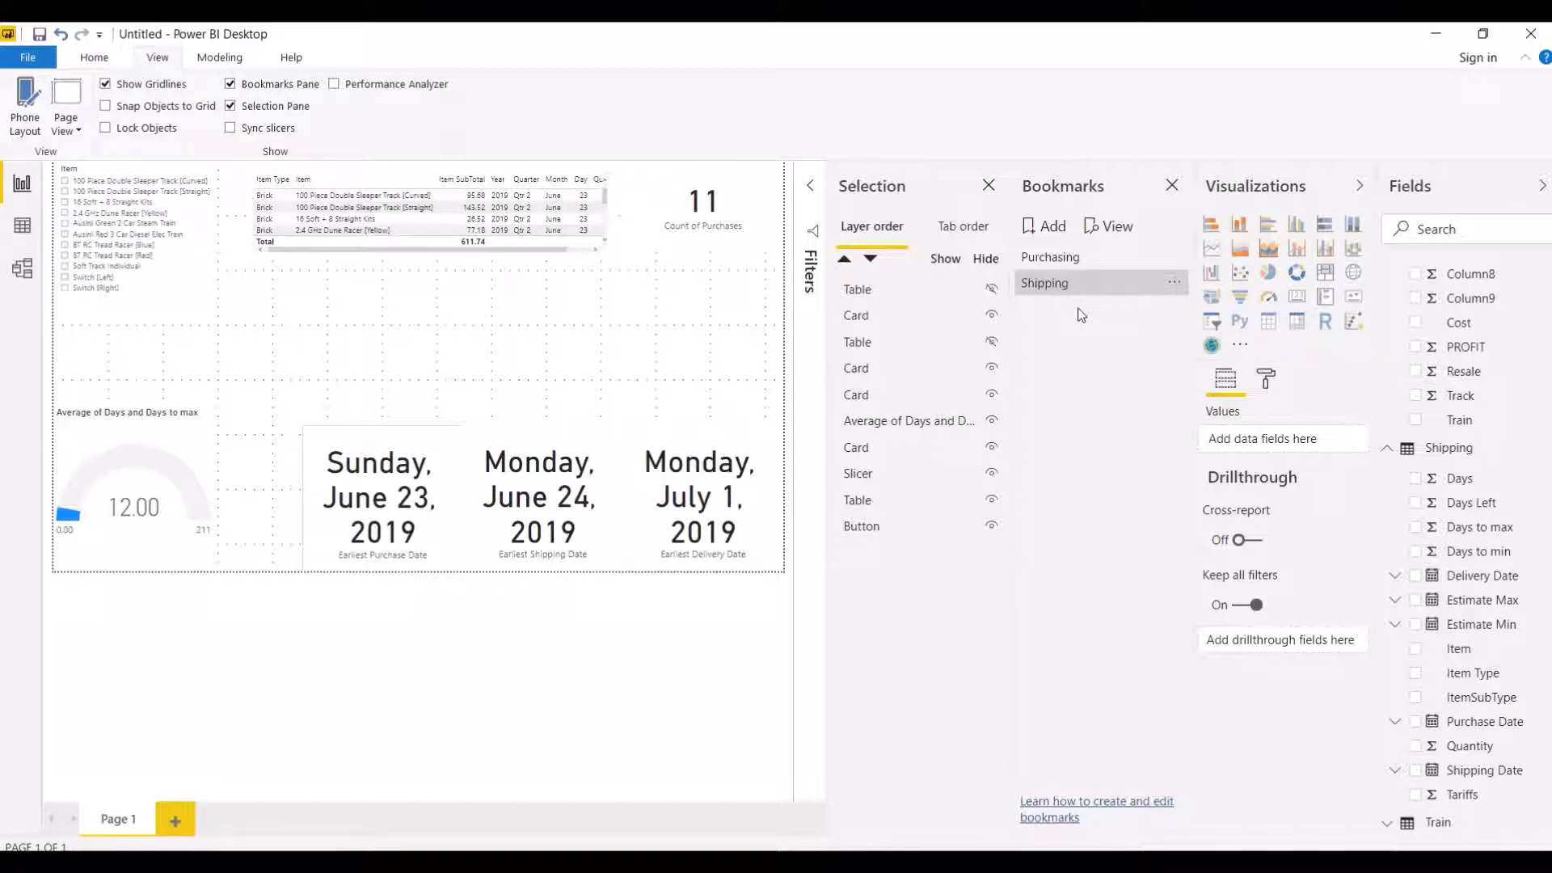
Step: Leave only the Shipping Date table shown among the stacked tables and update the Shipping bookmark
{"action": "left_click", "coordinate": [992, 342]}
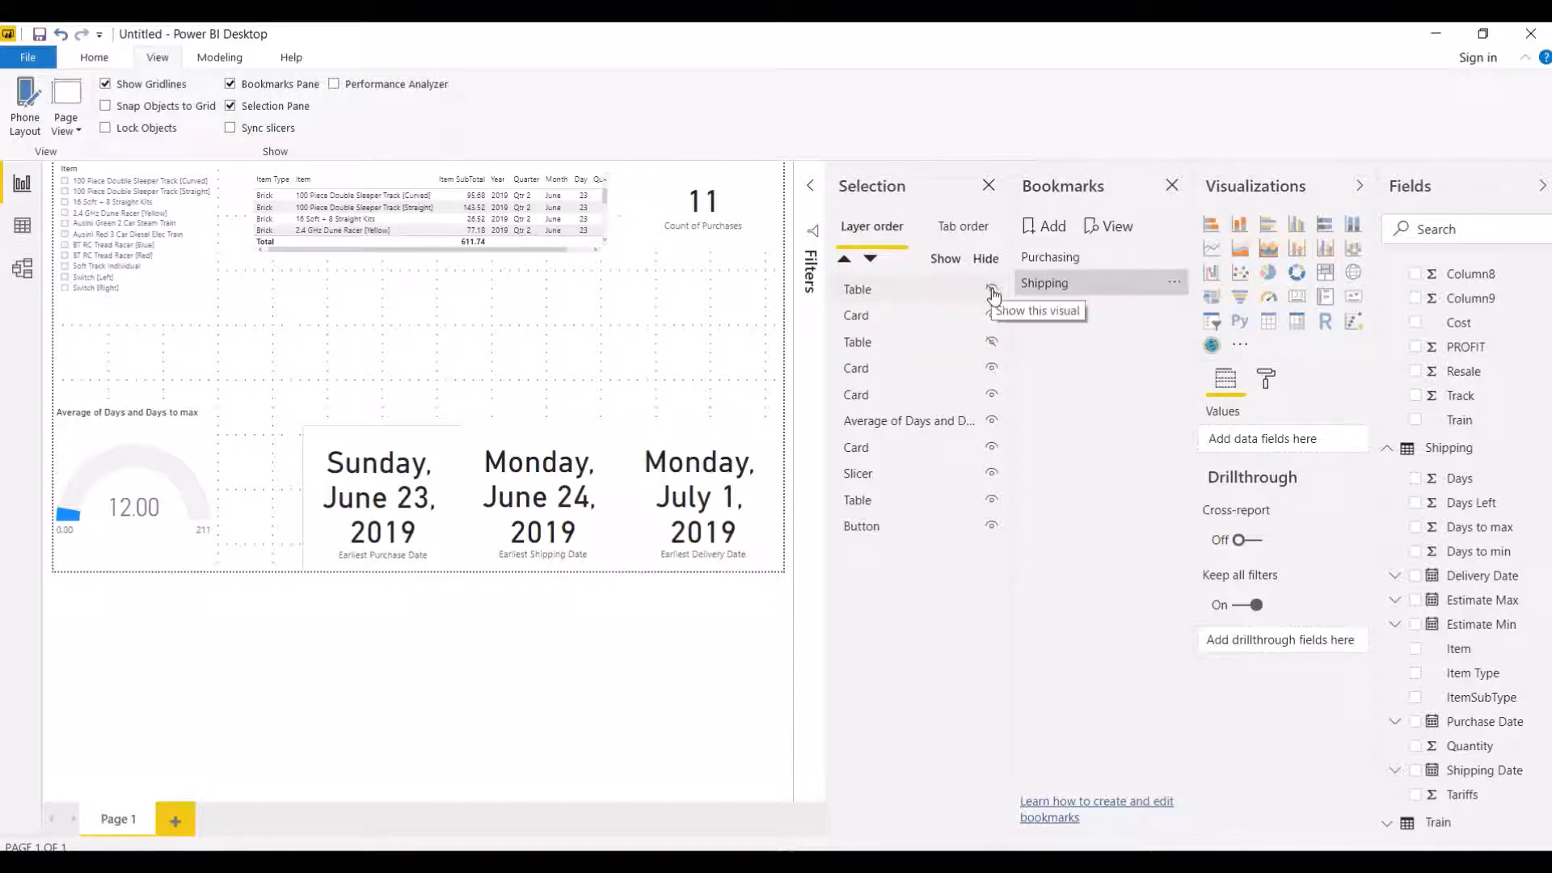
{"action": "left_click", "coordinate": [992, 289]}
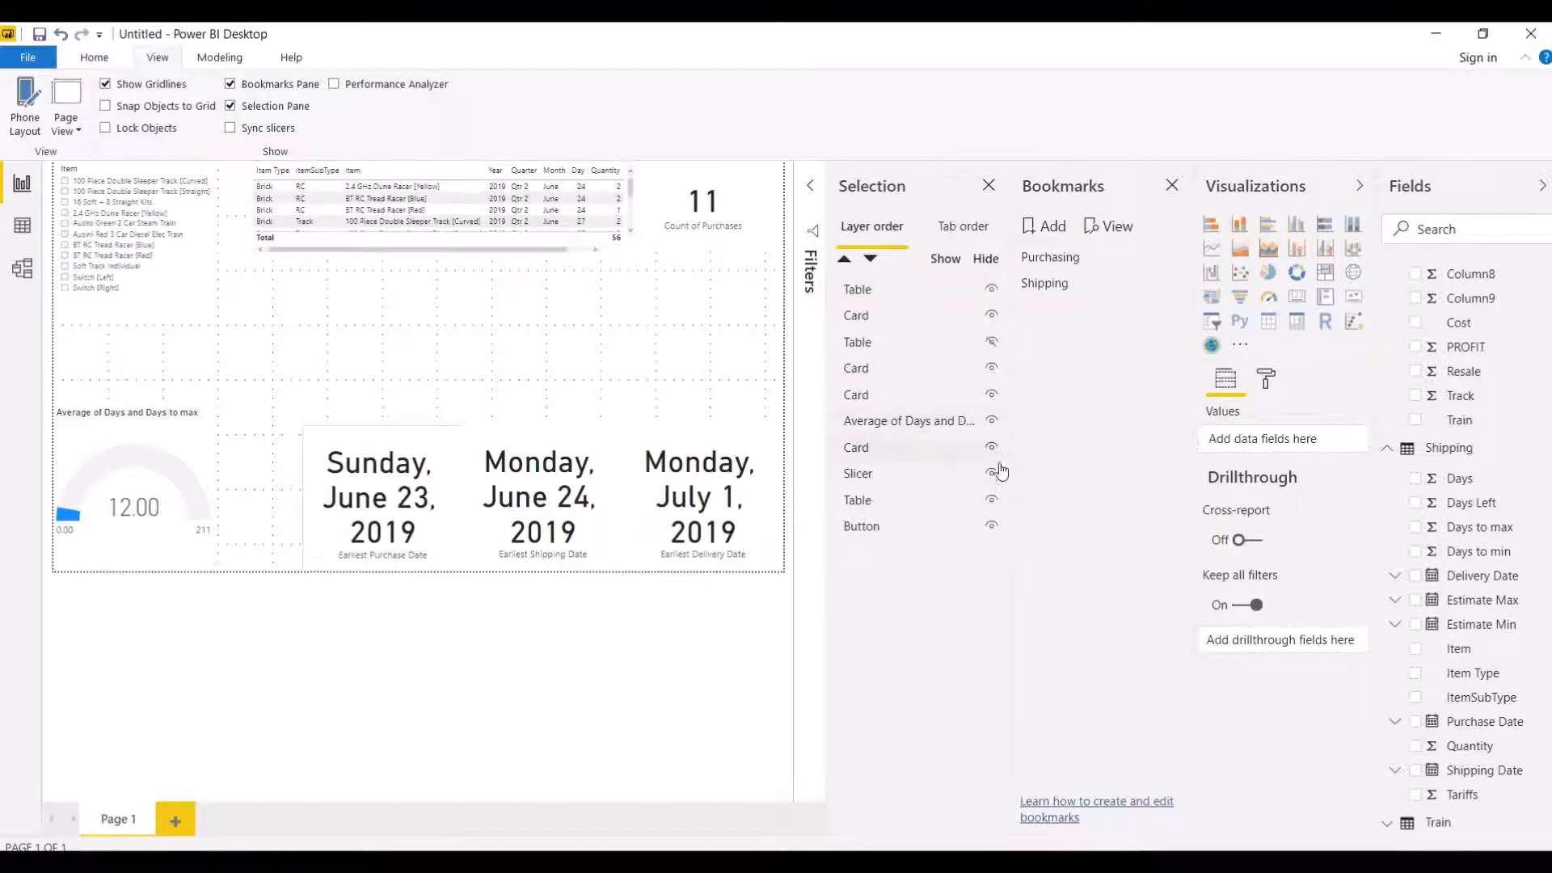
{"action": "right_click", "coordinate": [1059, 291]}
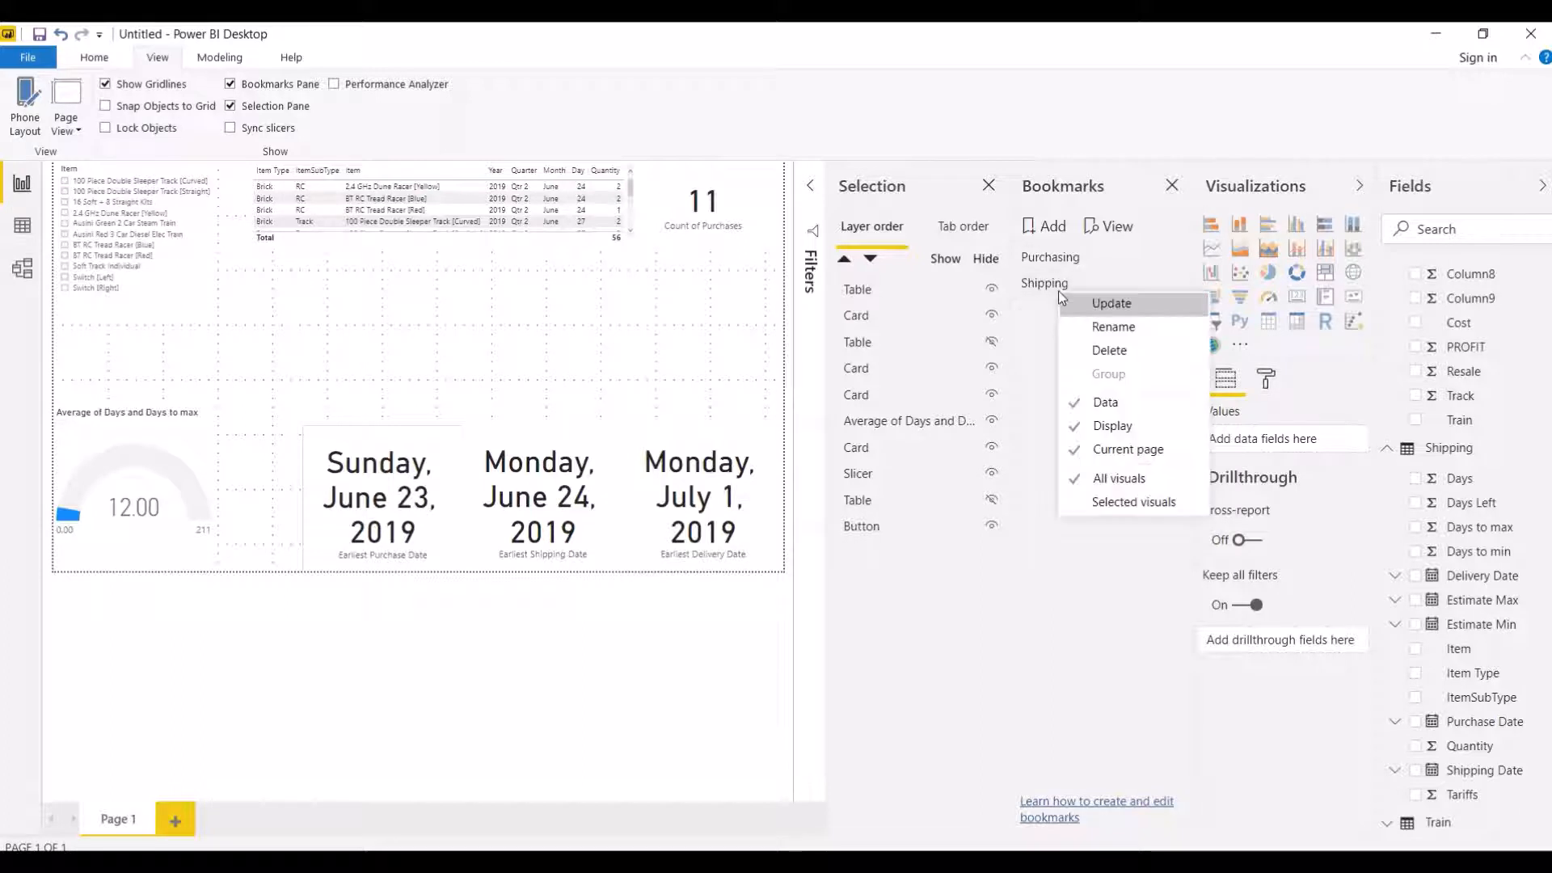
{"action": "left_click", "coordinate": [1101, 311]}
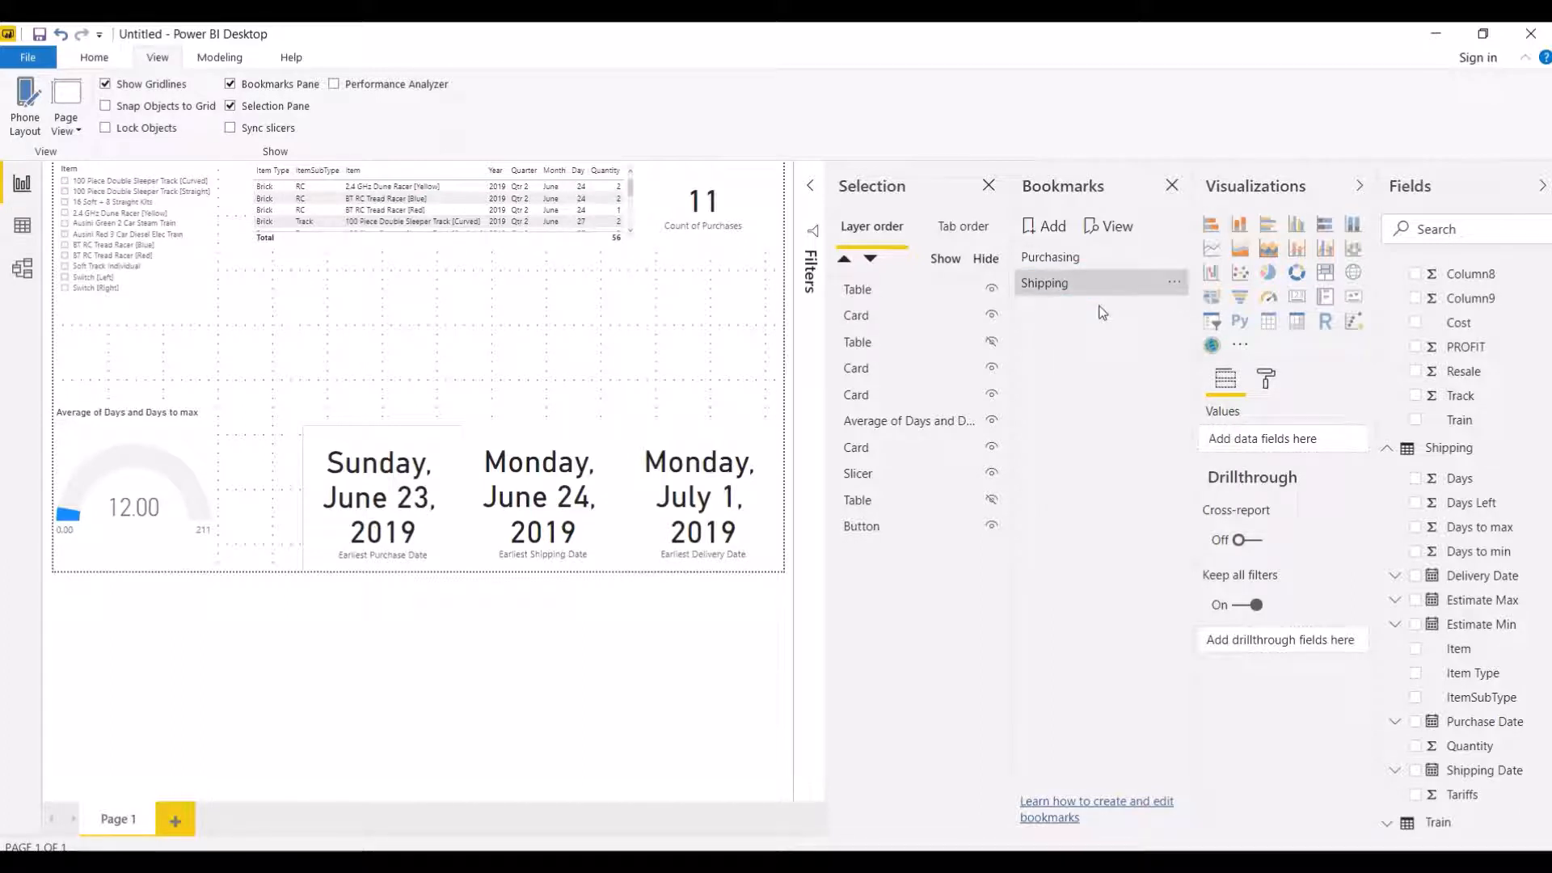
Step: Add a third bookmark named Delivery and update it with only the Shipping Date table shown among the stacked tables
{"action": "left_click", "coordinate": [1045, 227]}
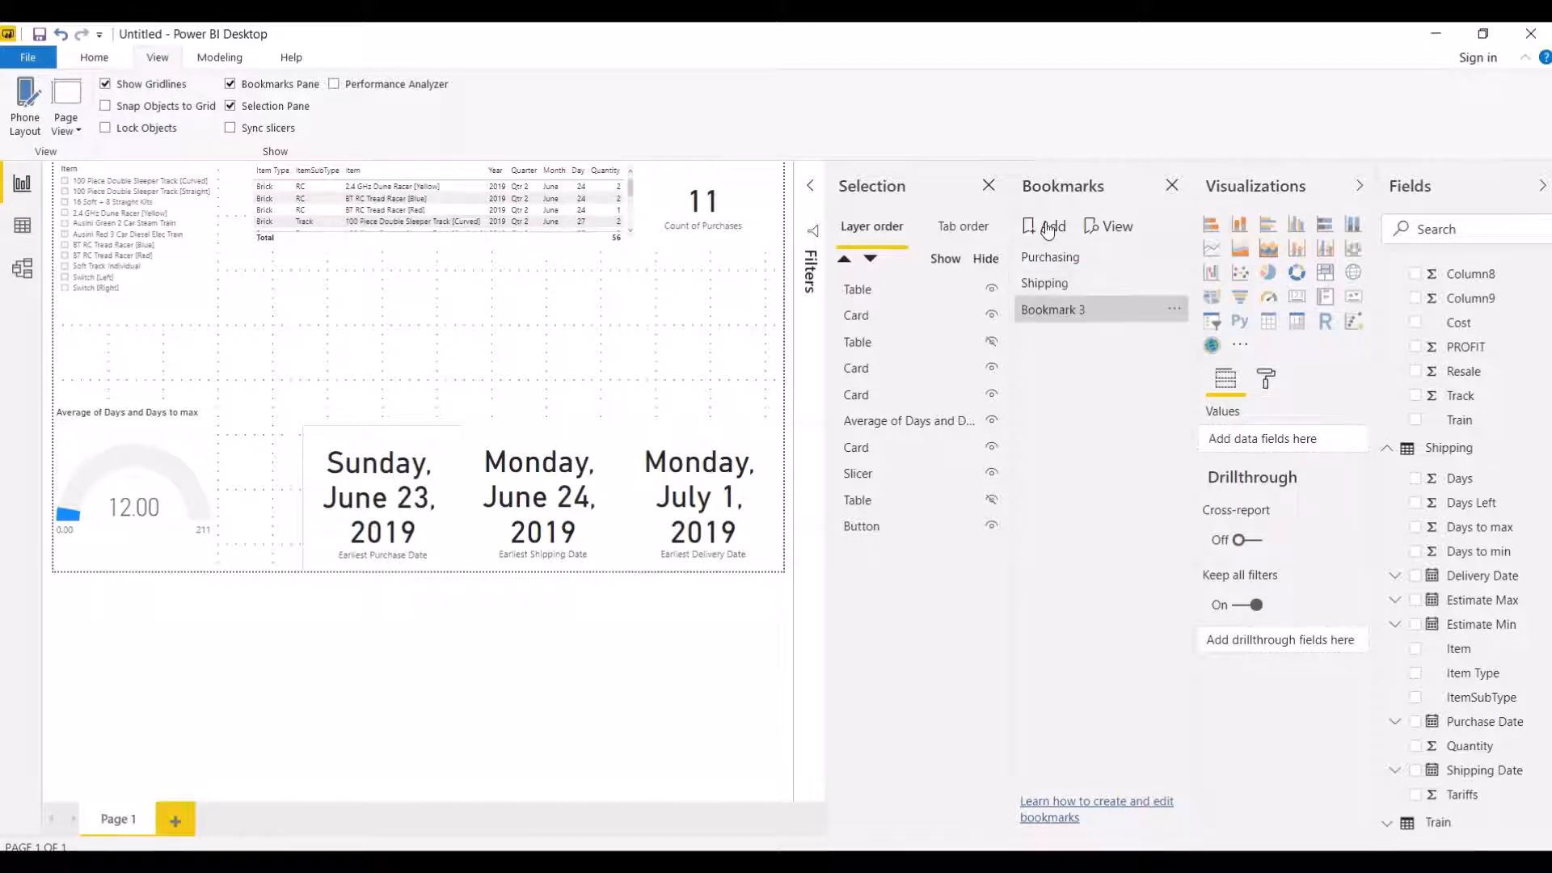
{"action": "right_click", "coordinate": [1060, 322]}
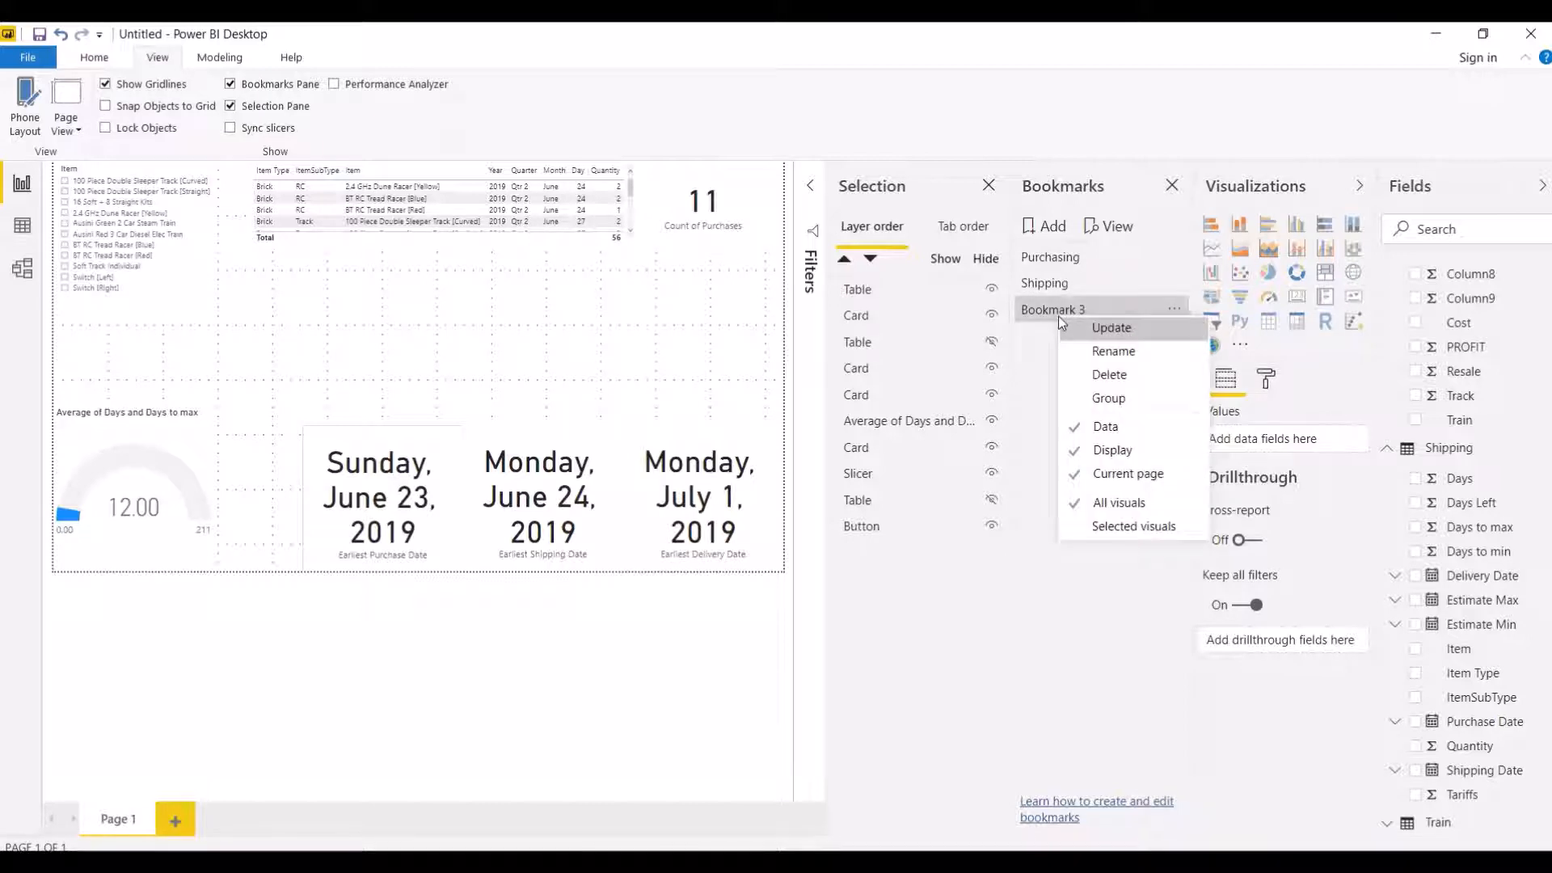
{"action": "left_click", "coordinate": [1118, 360]}
{"action": "type", "text": "C"}
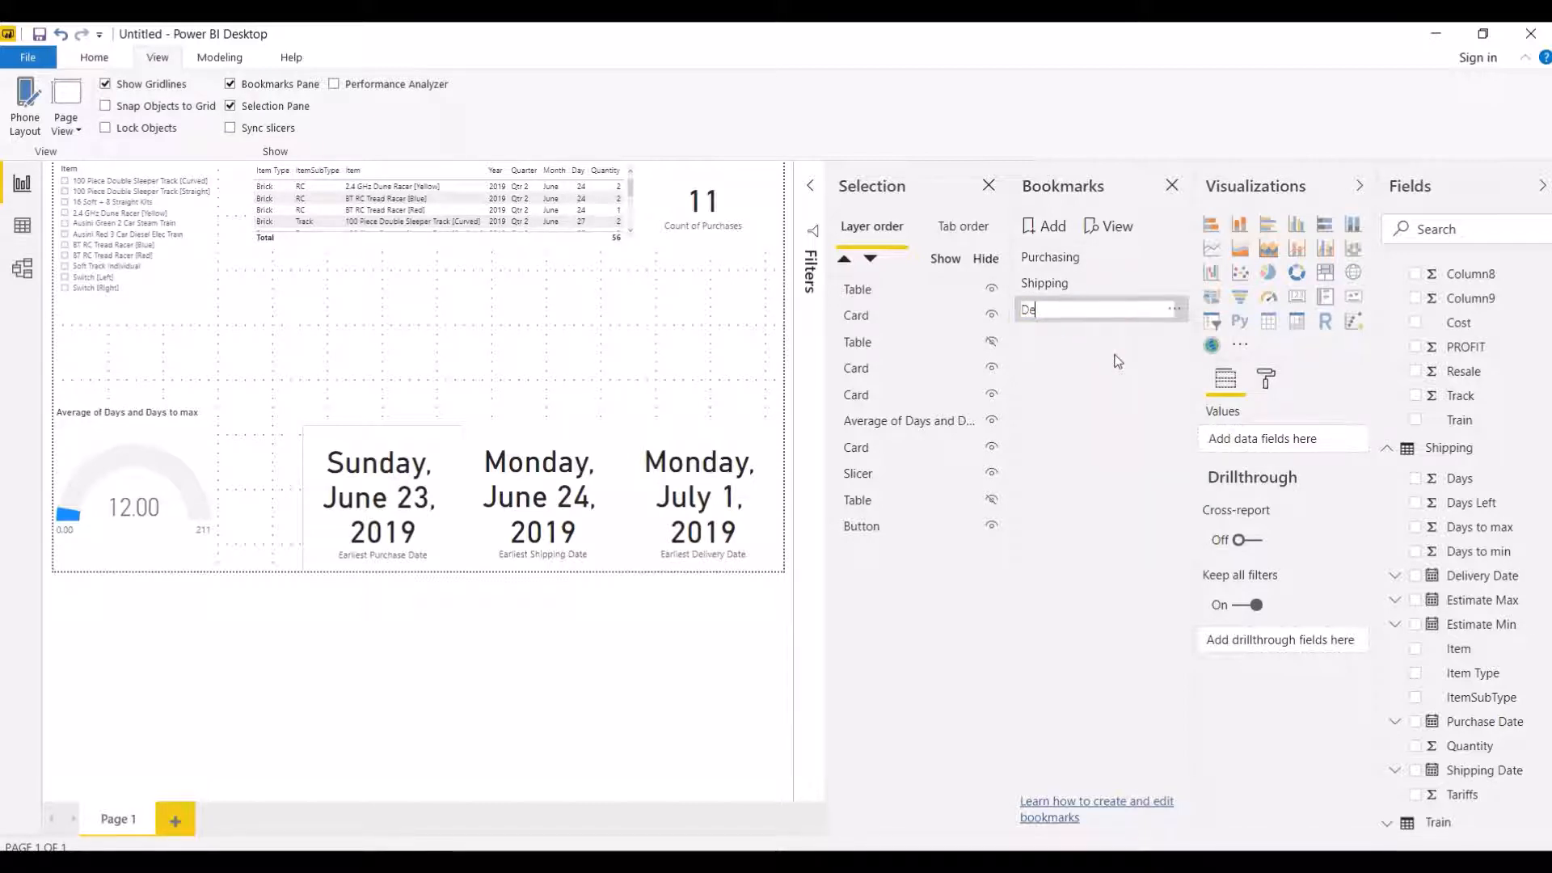
{"action": "type", "text": "elivery"}
{"action": "key", "text": "Return"}
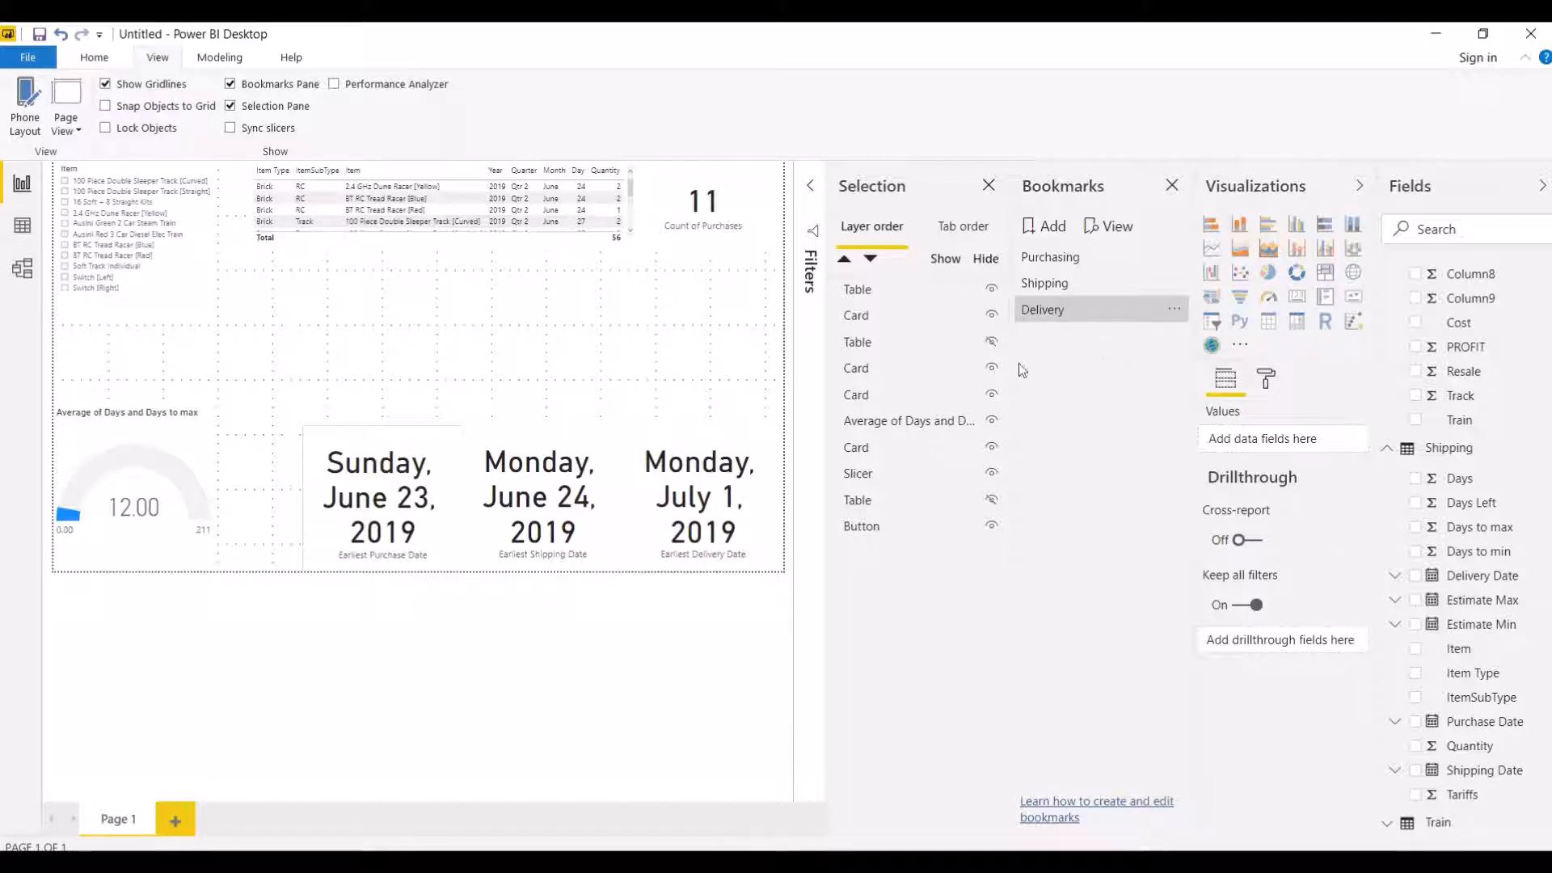
{"action": "left_click", "coordinate": [996, 348]}
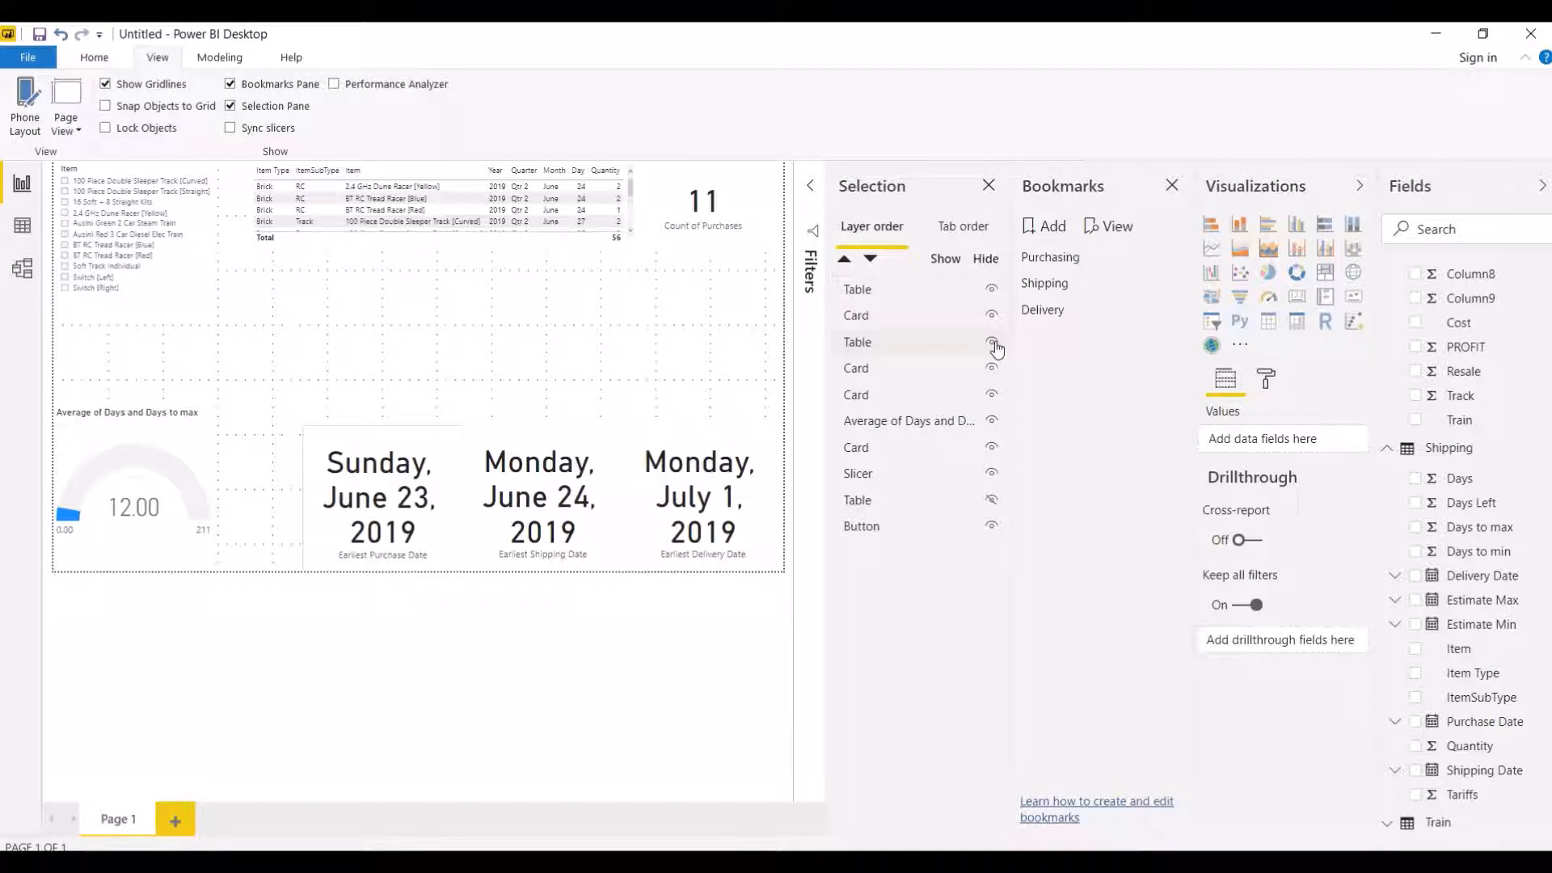
{"action": "right_click", "coordinate": [1060, 313]}
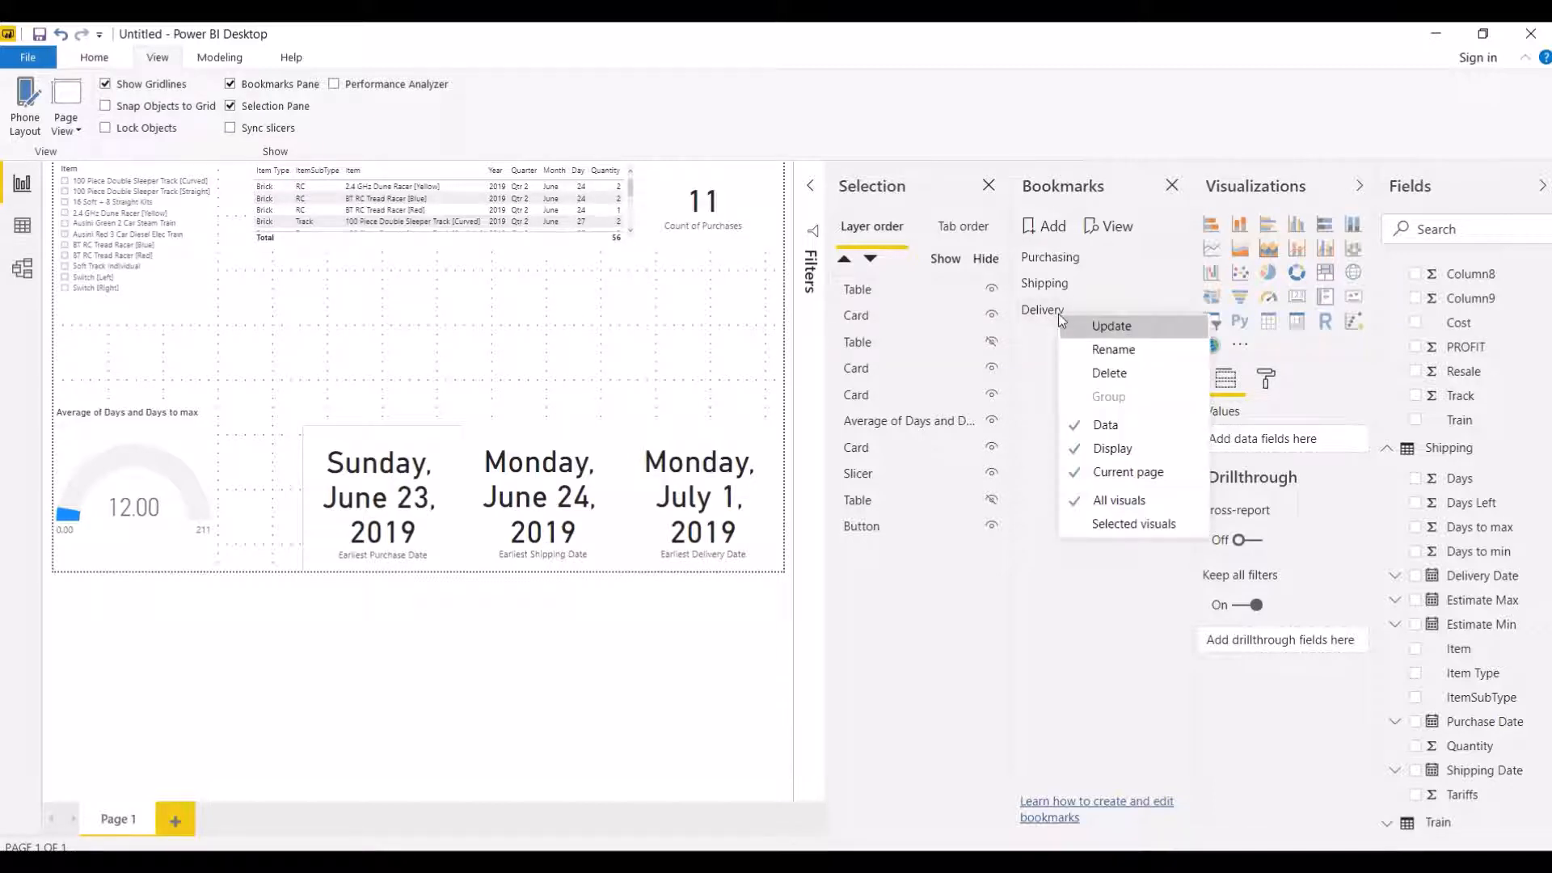
{"action": "left_click", "coordinate": [1108, 332]}
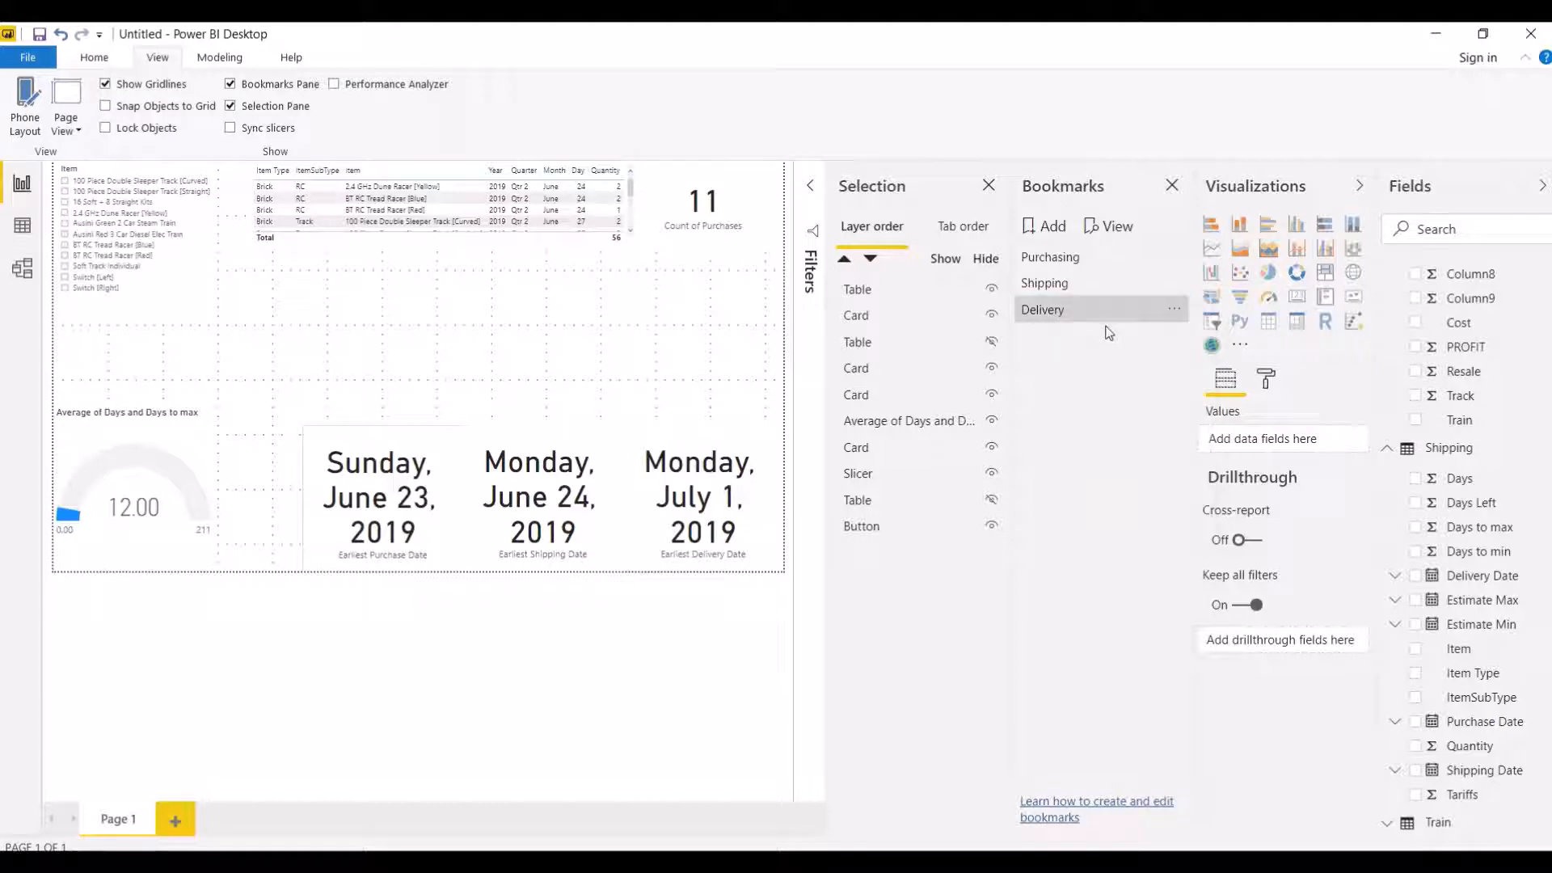
Step: Swap the visible Shipping Date table for the Delivery Date table and update the Shipping bookmark
{"action": "left_click", "coordinate": [1050, 291]}
{"action": "left_click", "coordinate": [992, 290]}
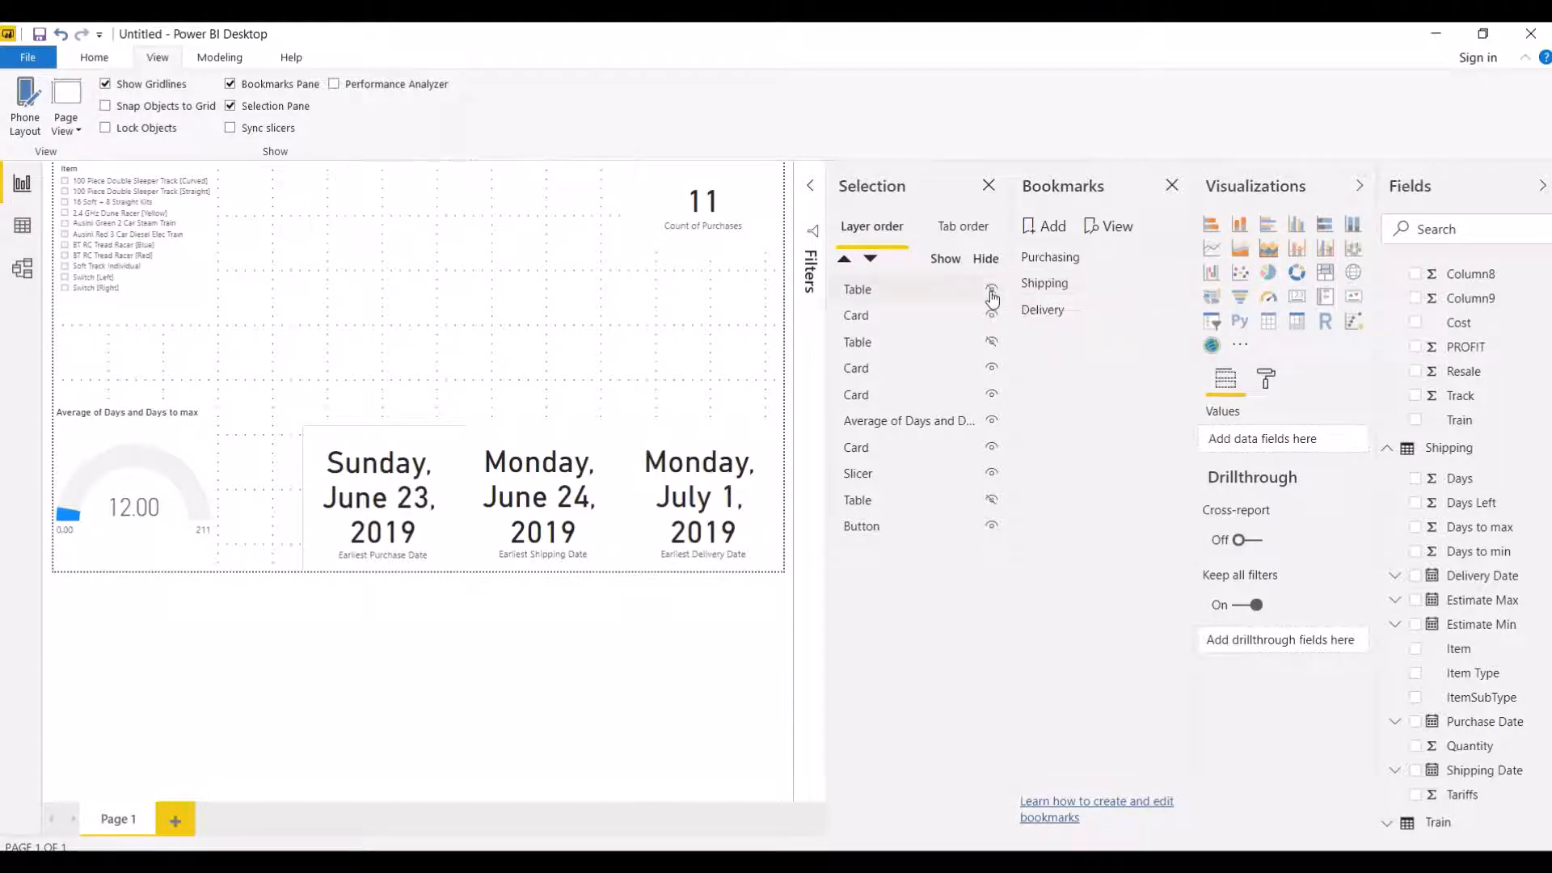
{"action": "left_click", "coordinate": [992, 343]}
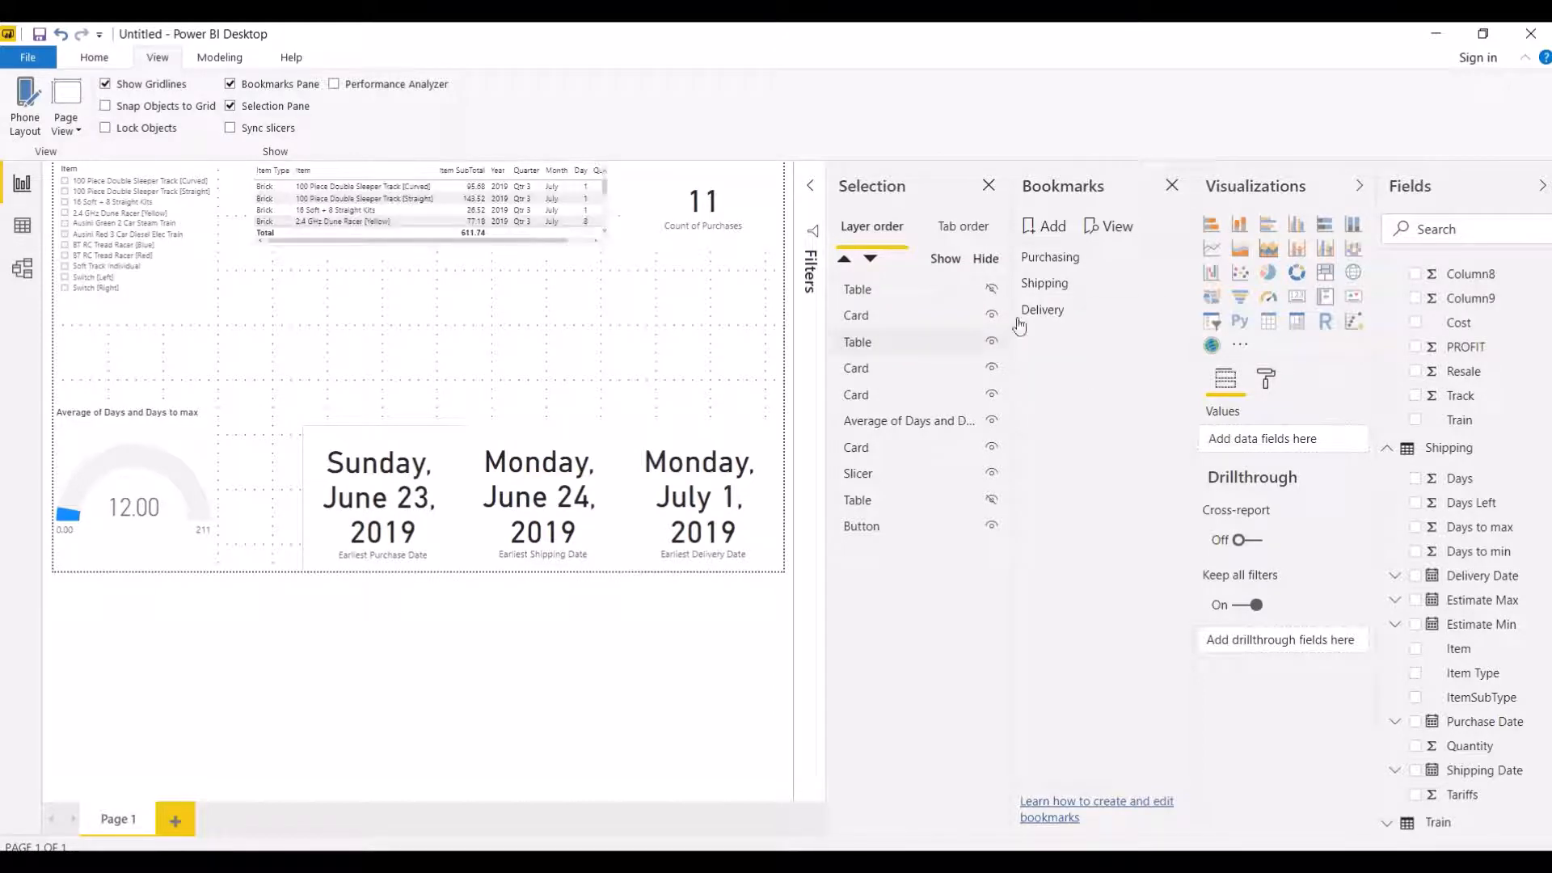
{"action": "right_click", "coordinate": [1052, 288]}
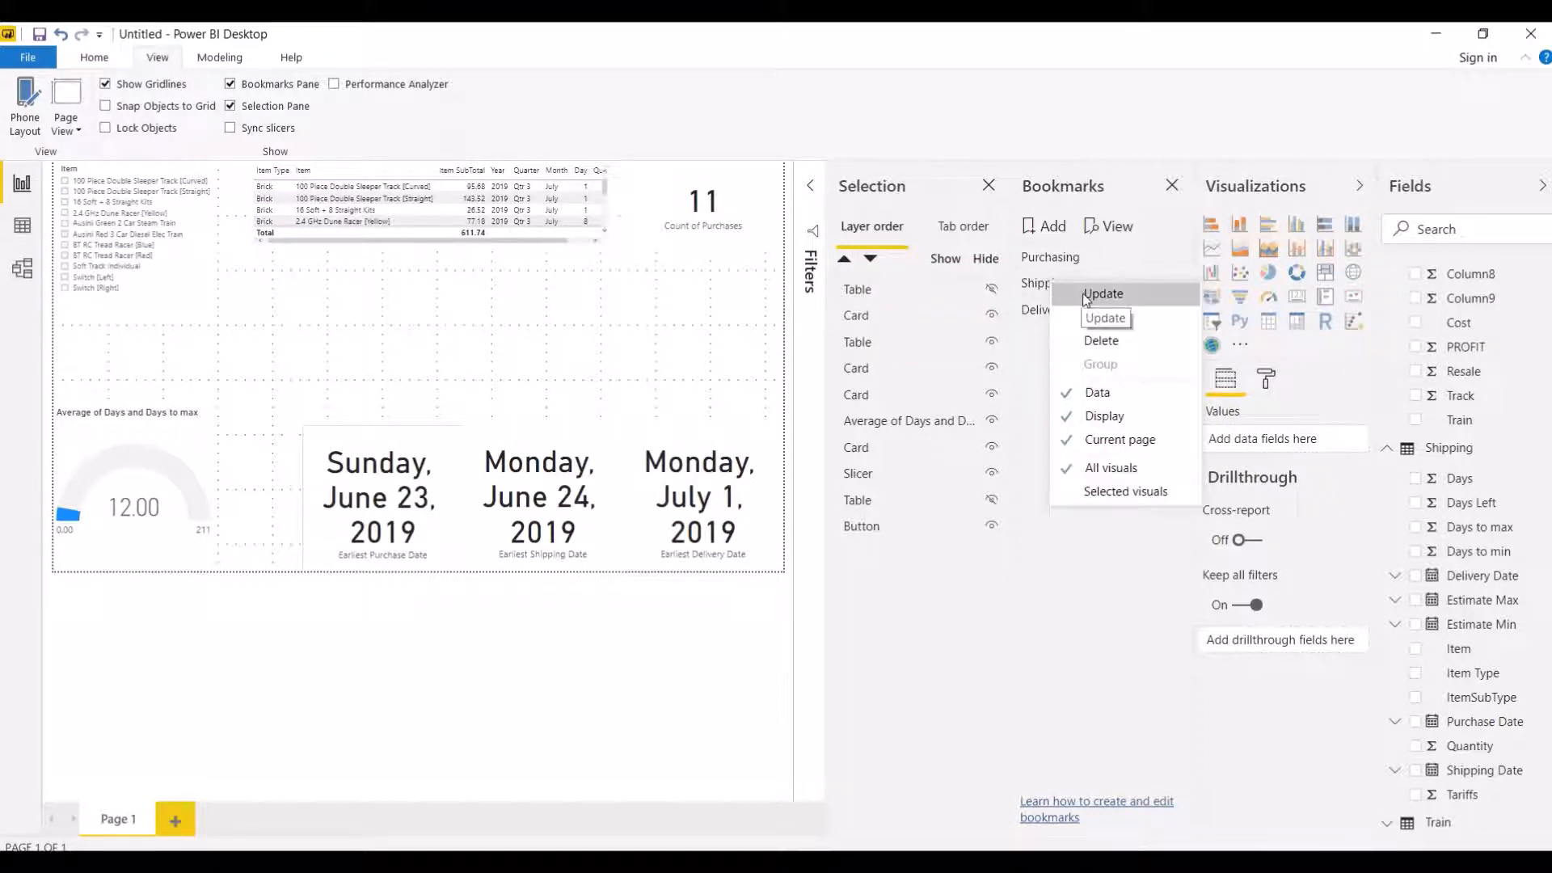
{"action": "left_click", "coordinate": [1083, 295]}
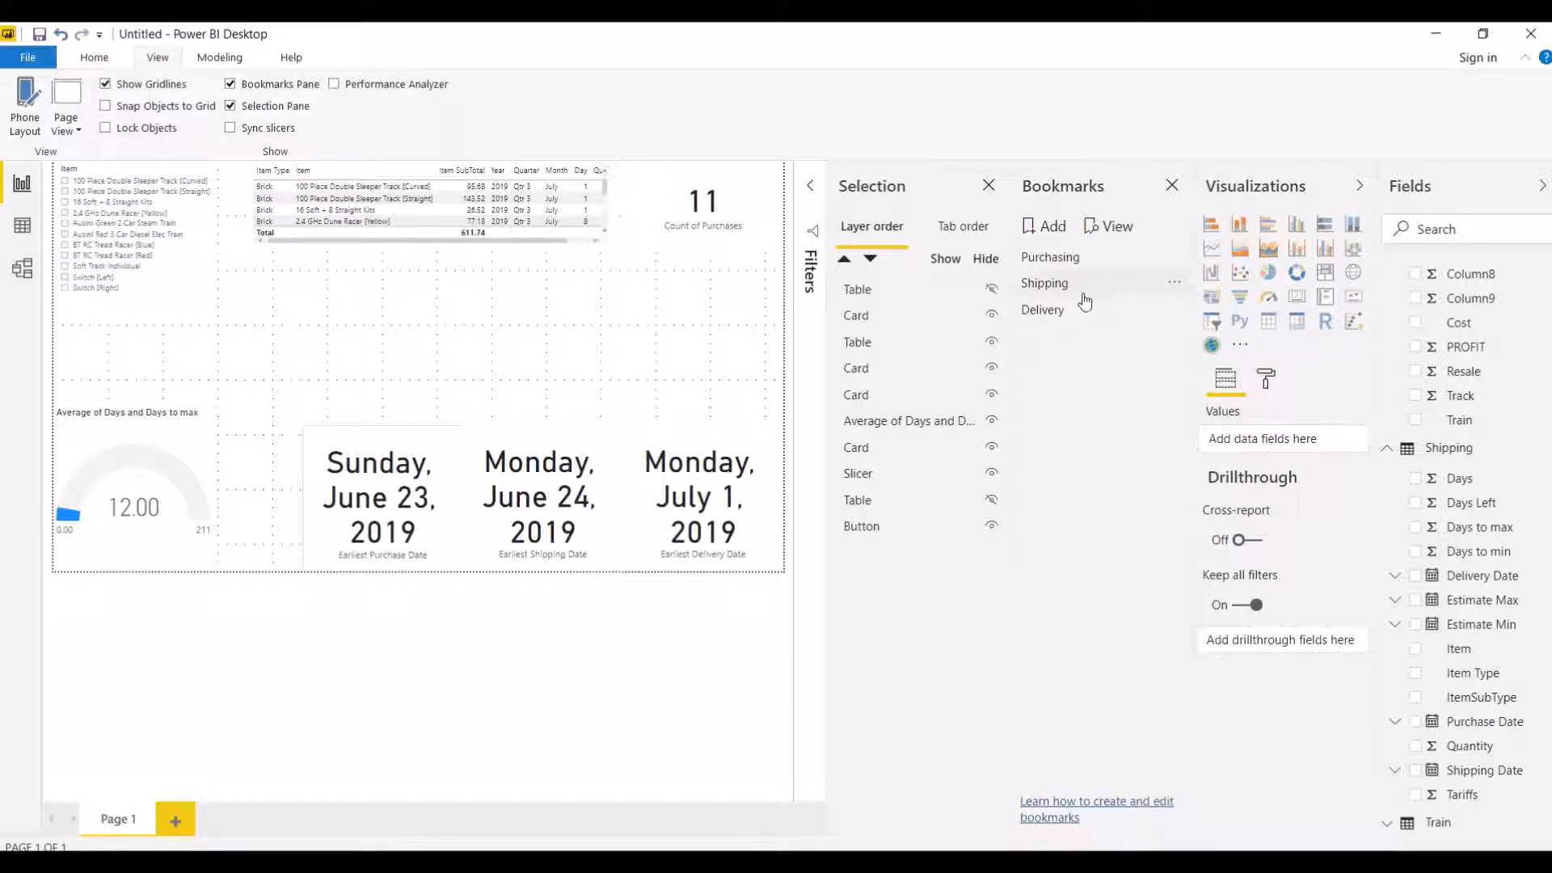
Step: Apply the Delivery, Purchasing and Shipping bookmarks in turn to check how the tables switch
{"action": "left_click", "coordinate": [1054, 317]}
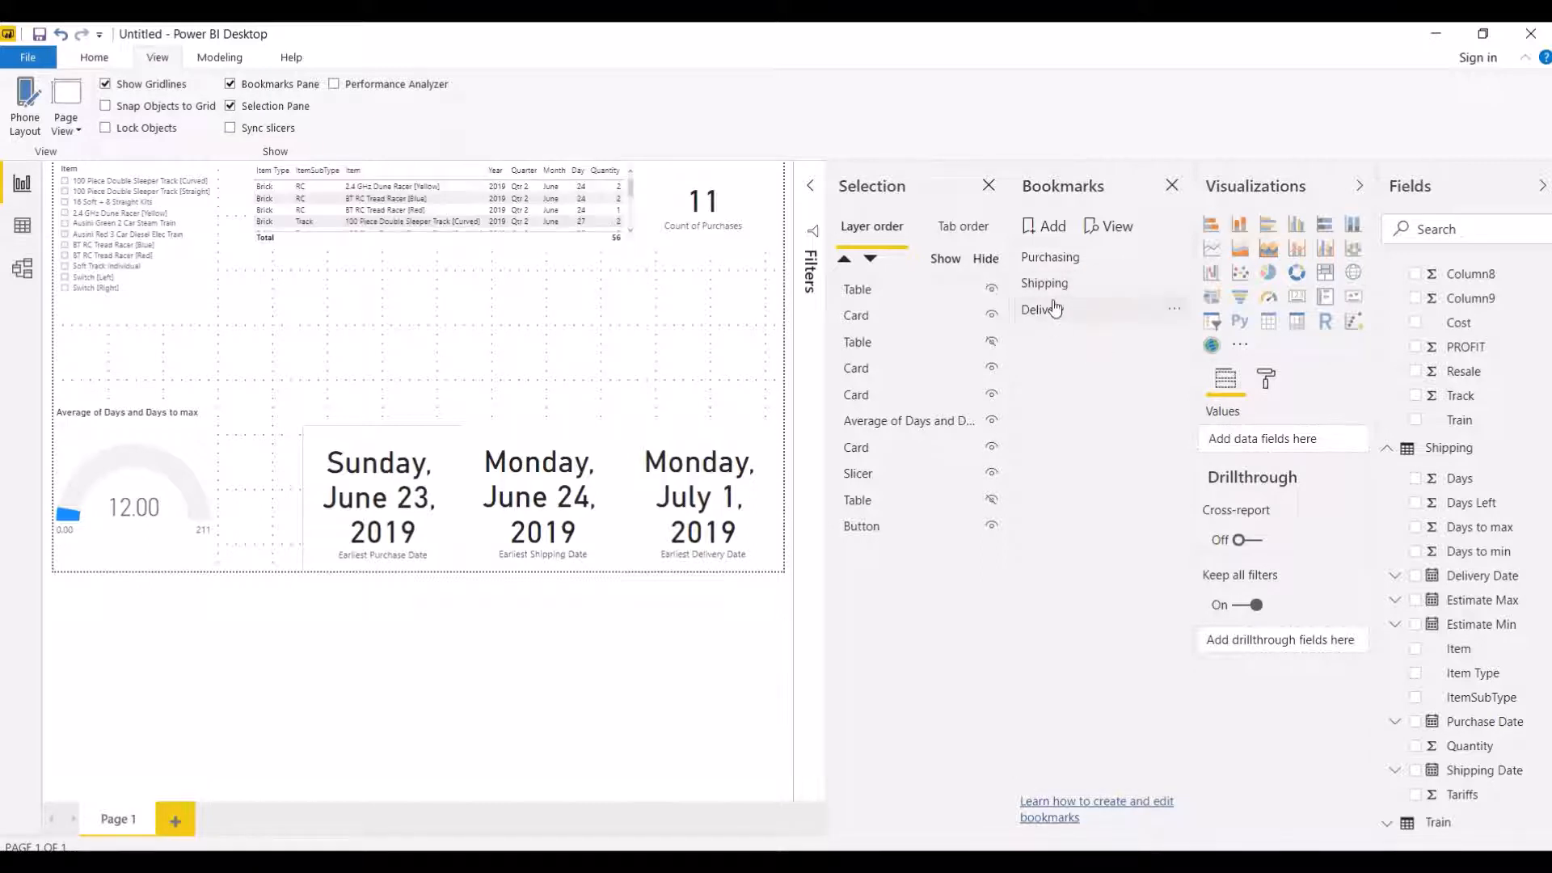
{"action": "left_click", "coordinate": [1051, 257]}
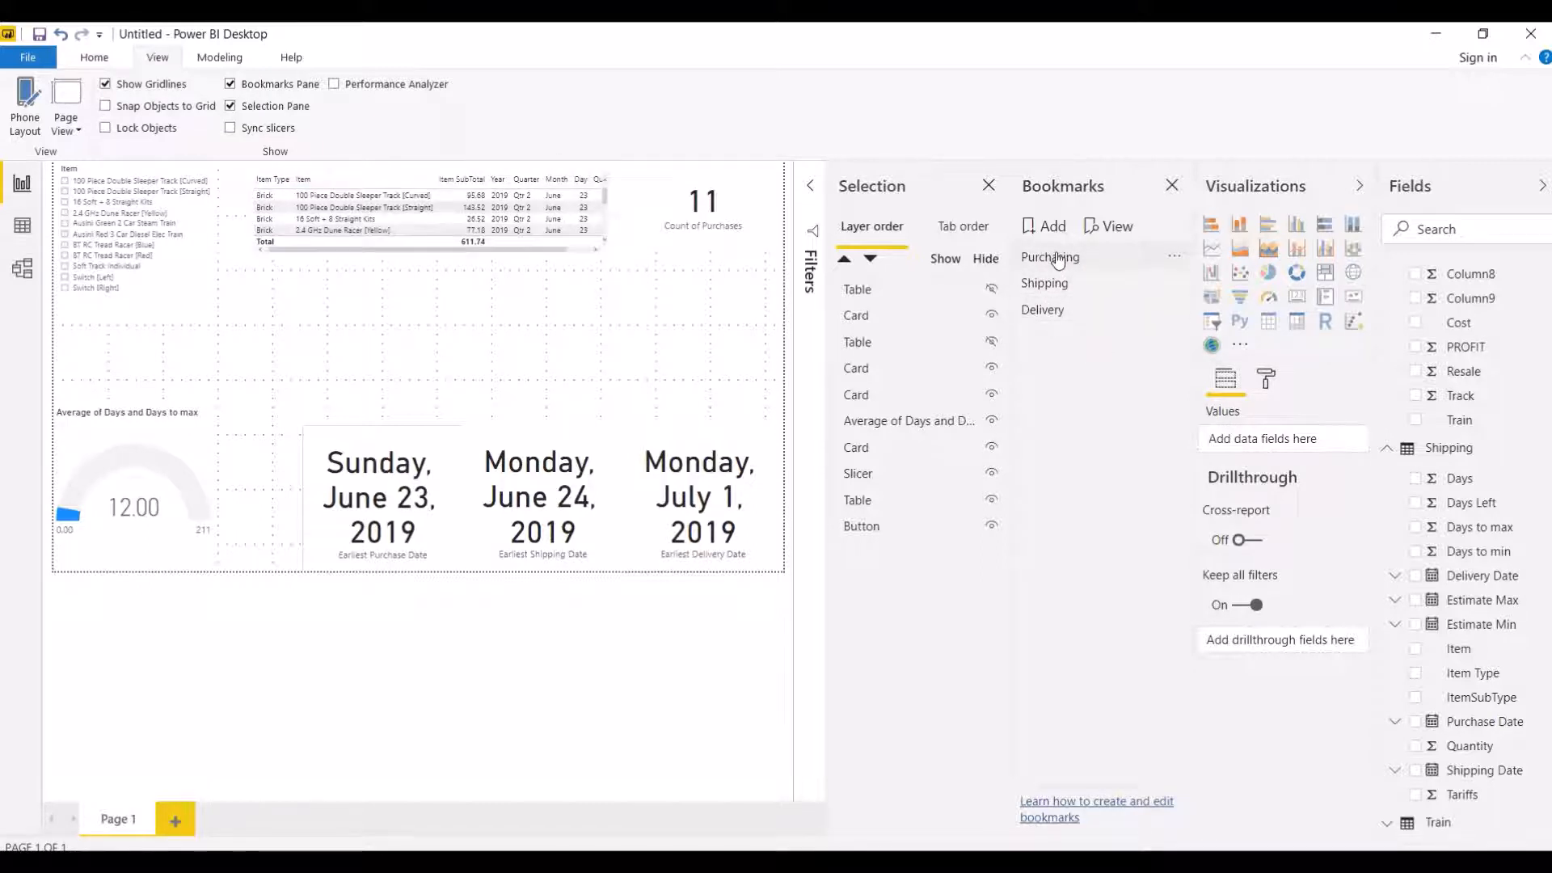
{"action": "left_click", "coordinate": [1051, 282]}
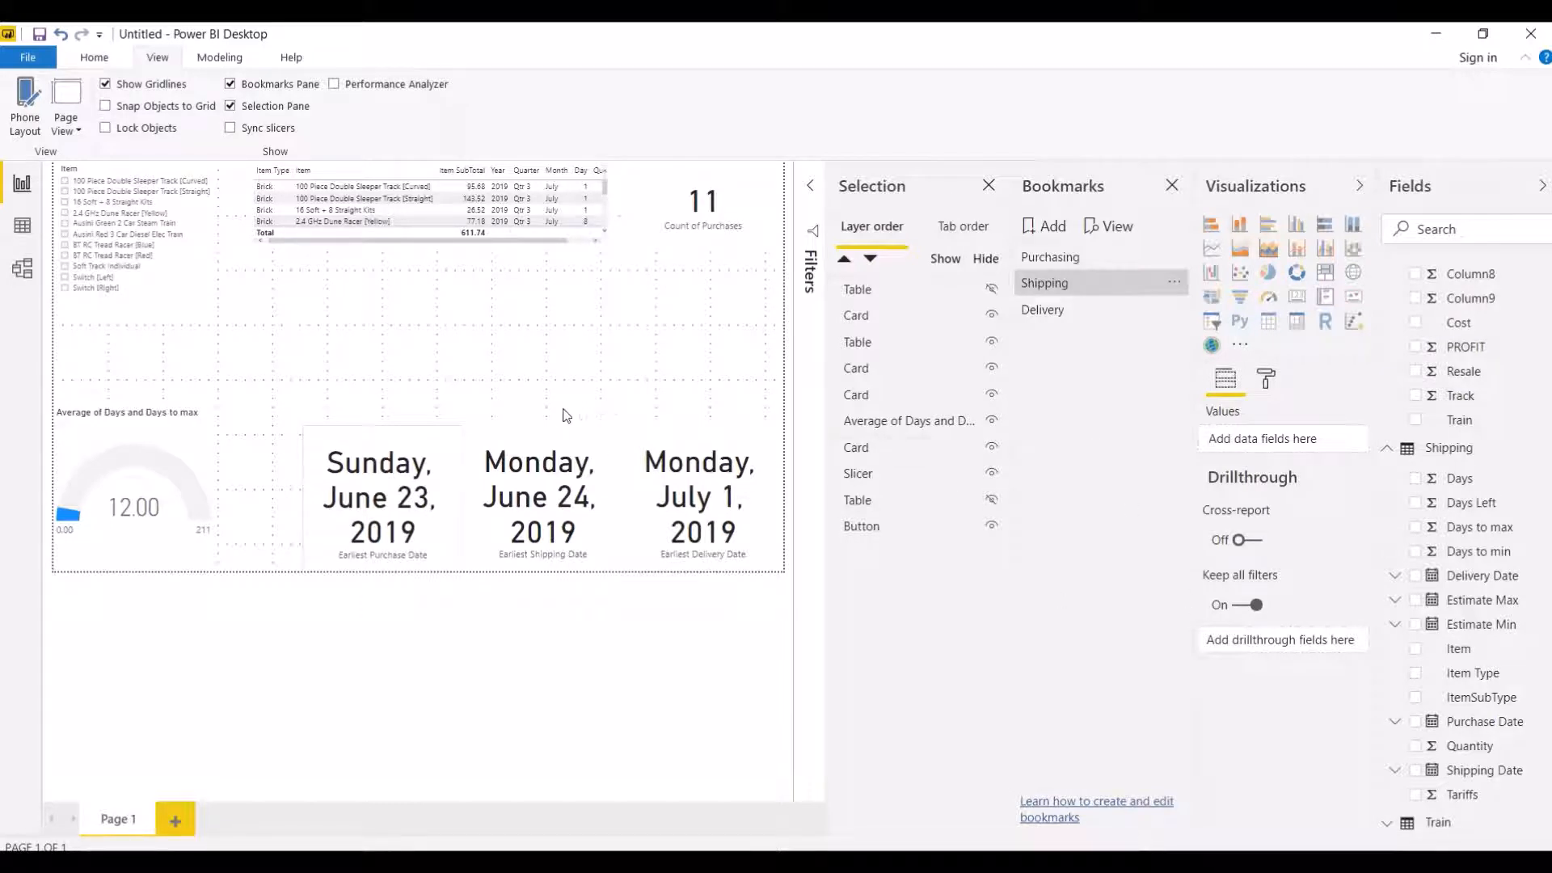
Step: Turn on the action of the button behind the Earliest Purchase Date card and link it to the Purchasing bookmark
{"action": "left_click", "coordinate": [863, 528]}
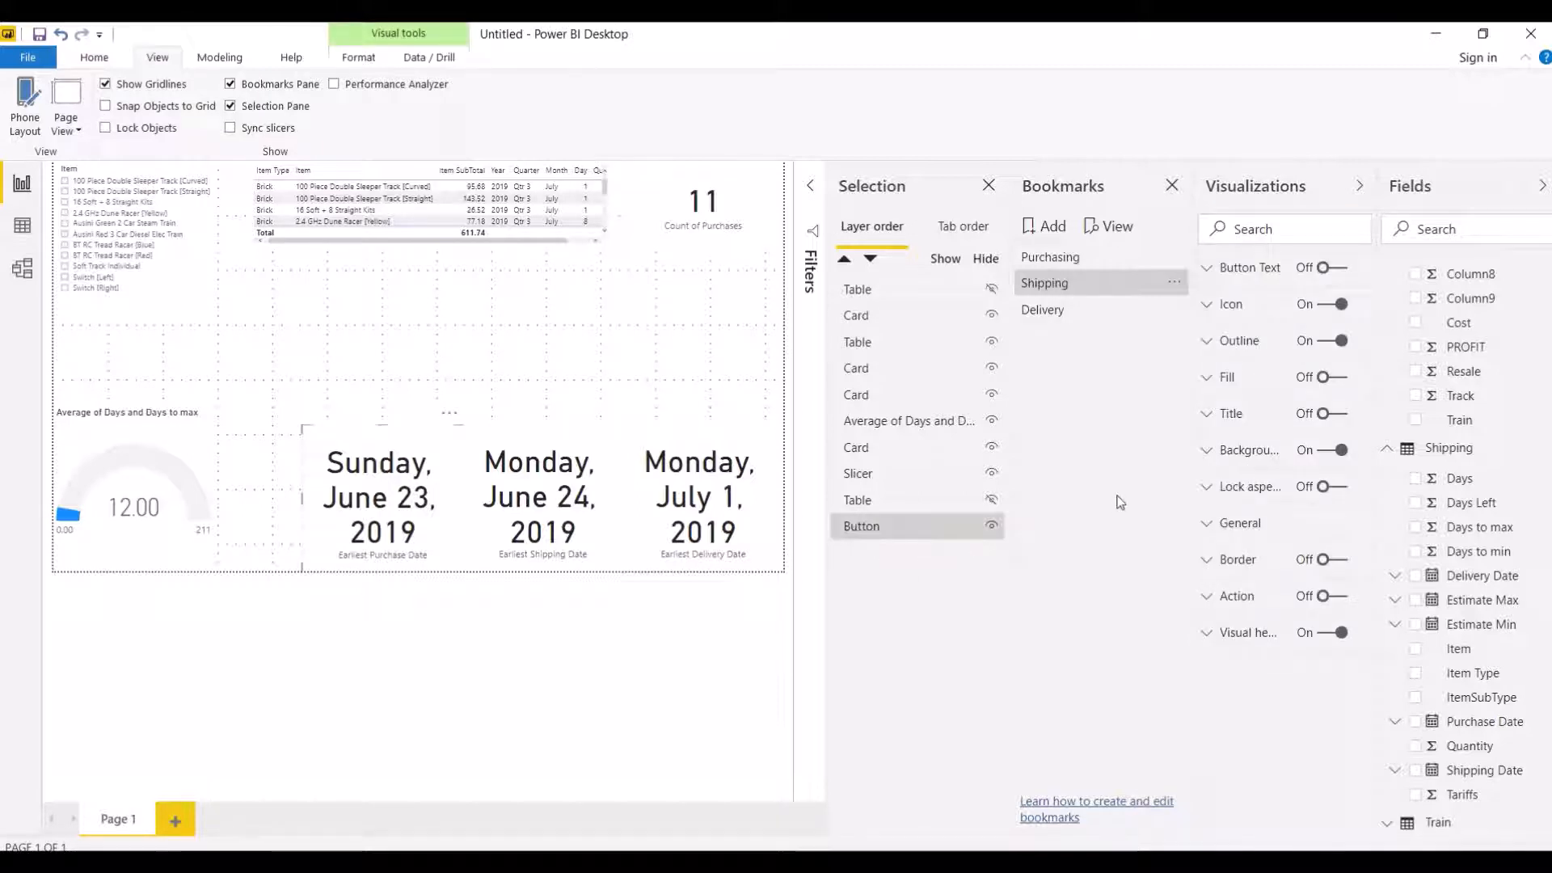
{"action": "left_click", "coordinate": [1205, 602]}
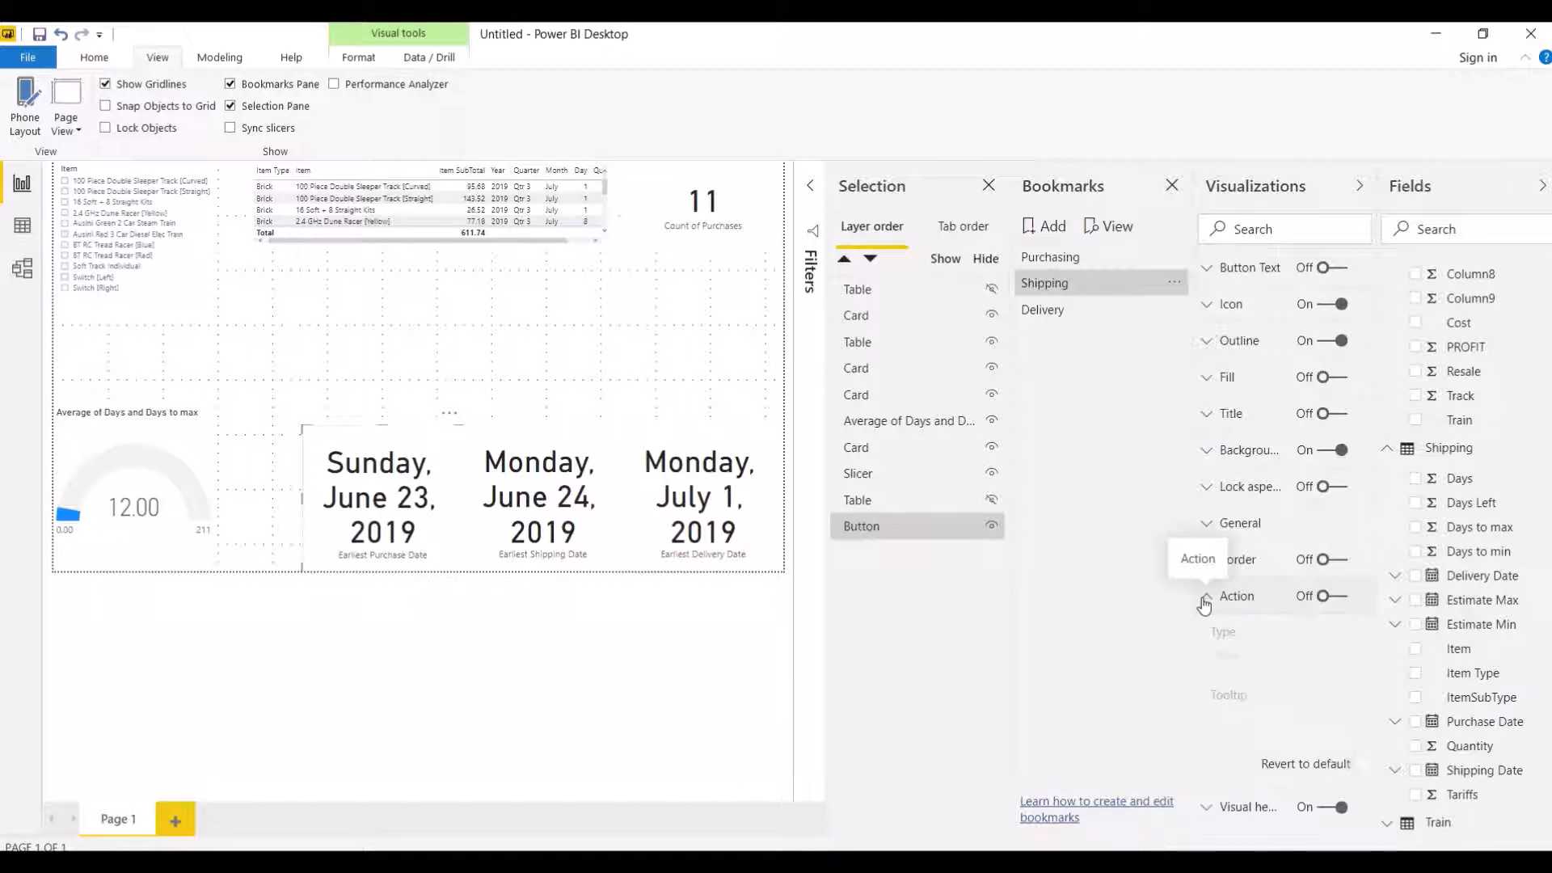
{"action": "left_click", "coordinate": [1325, 597]}
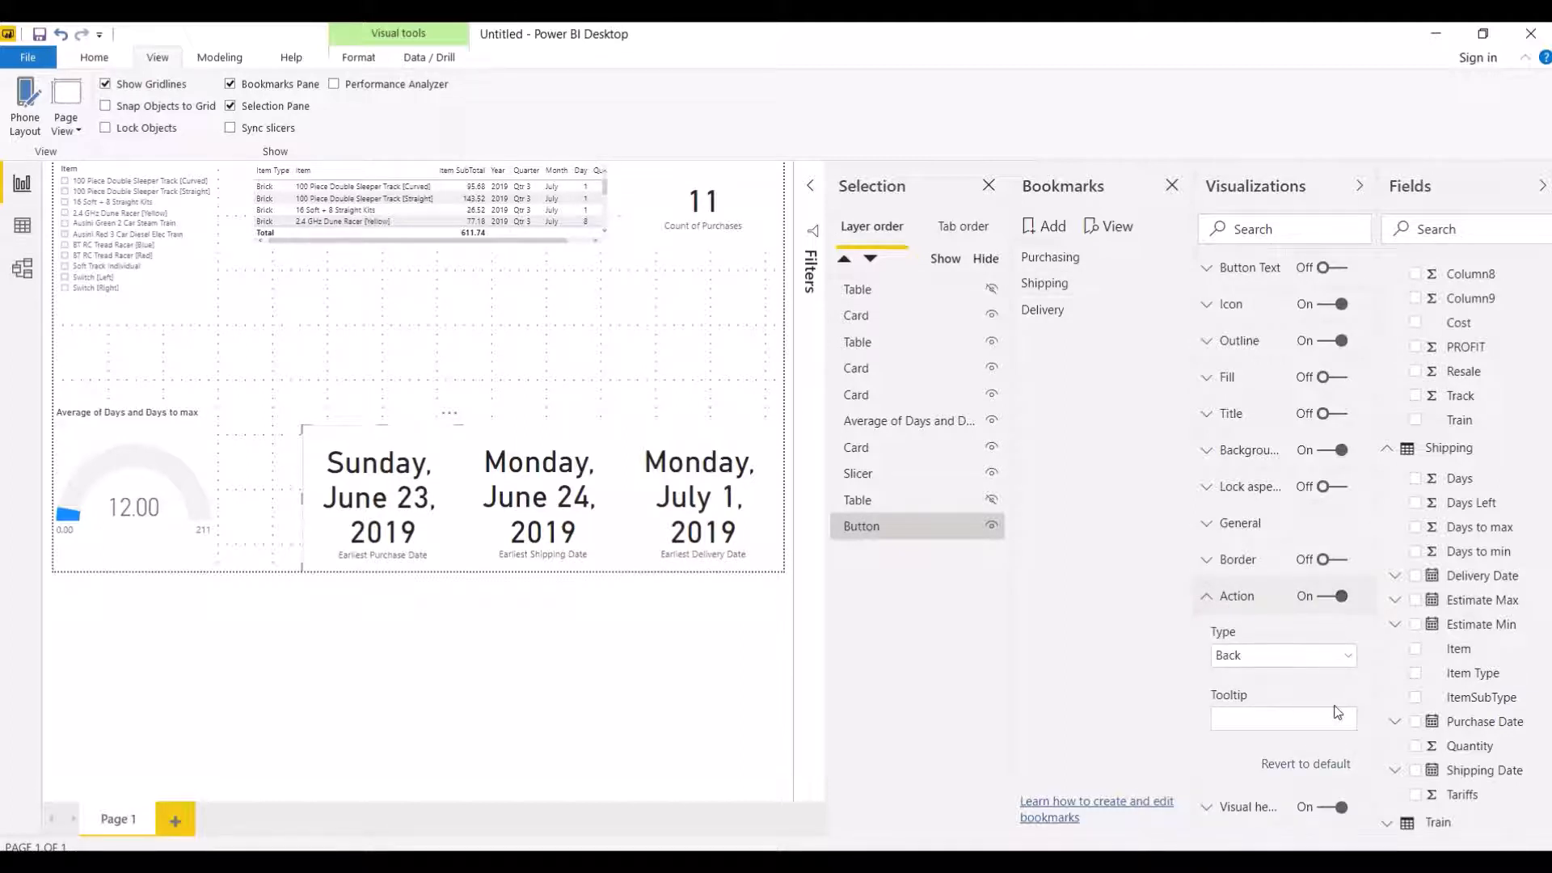
{"action": "left_click", "coordinate": [1324, 661]}
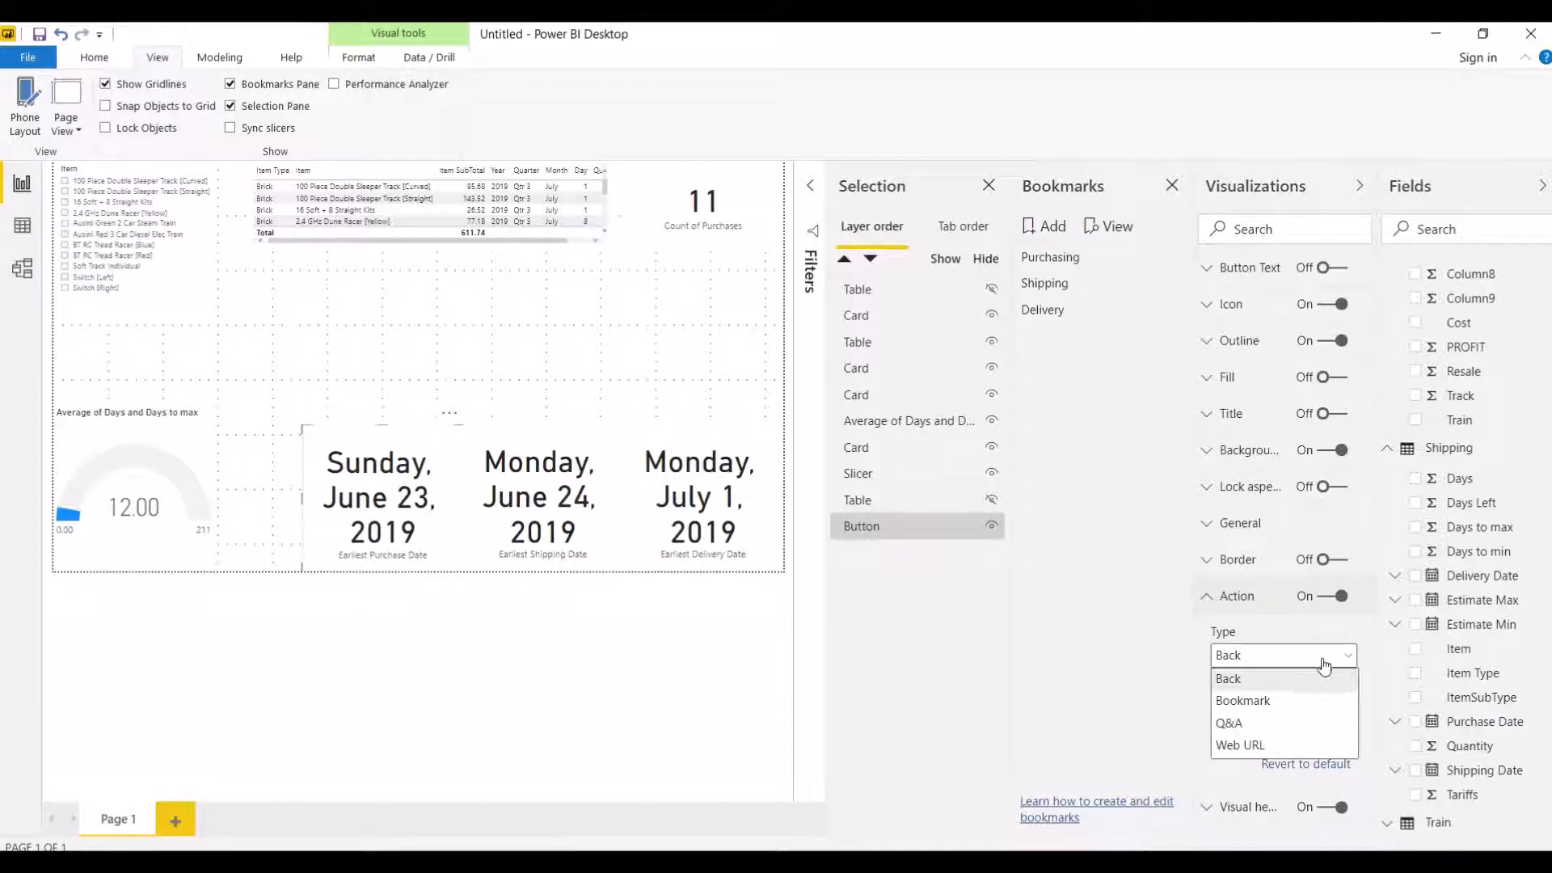
{"action": "left_click", "coordinate": [1311, 701]}
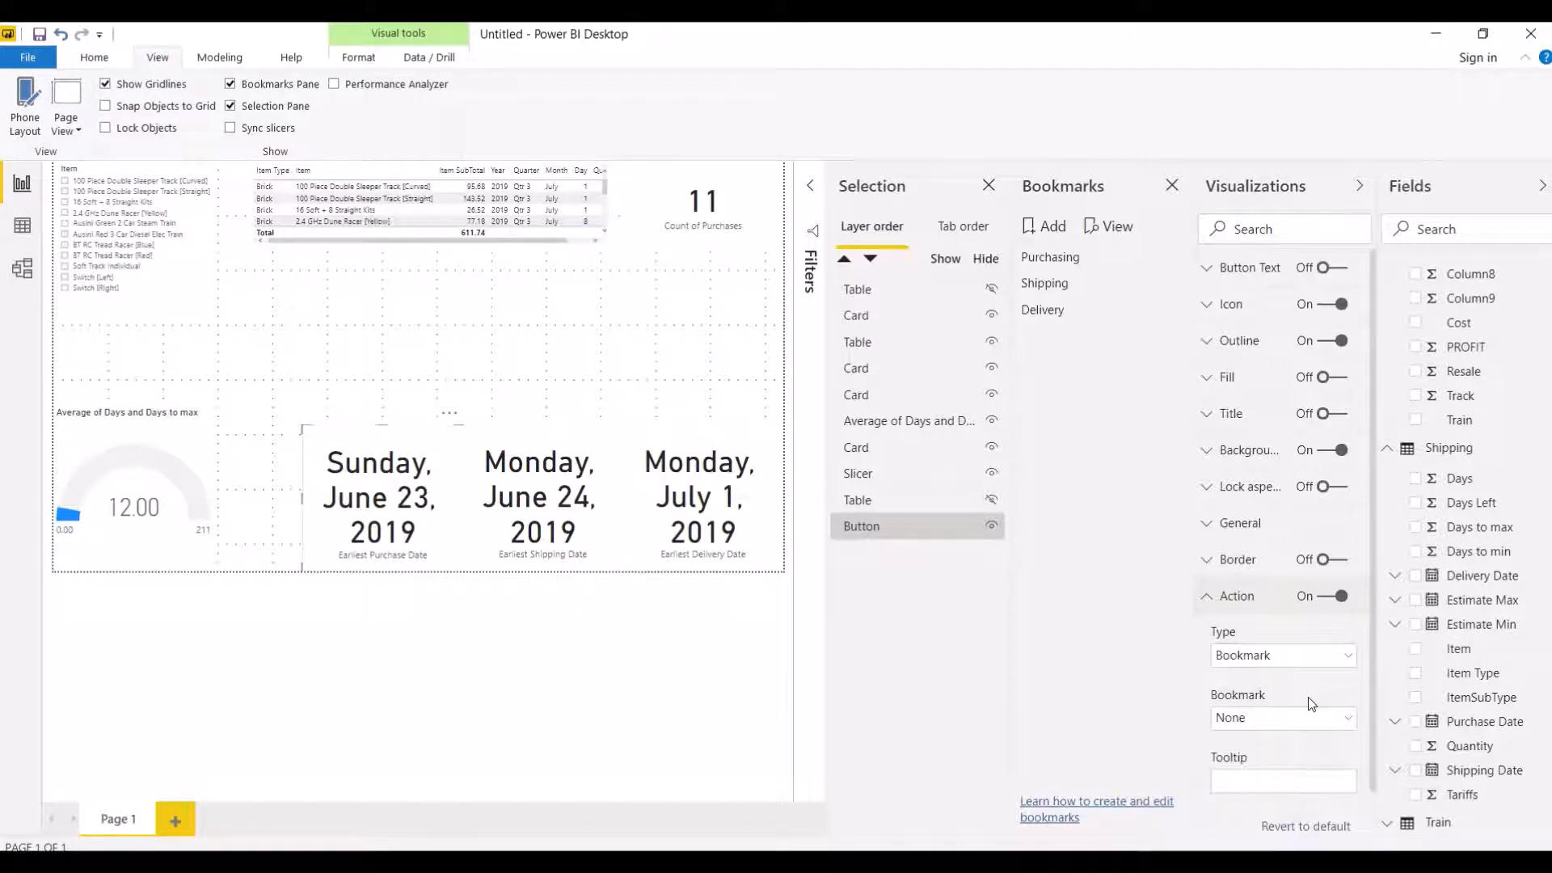
{"action": "left_click", "coordinate": [1306, 722]}
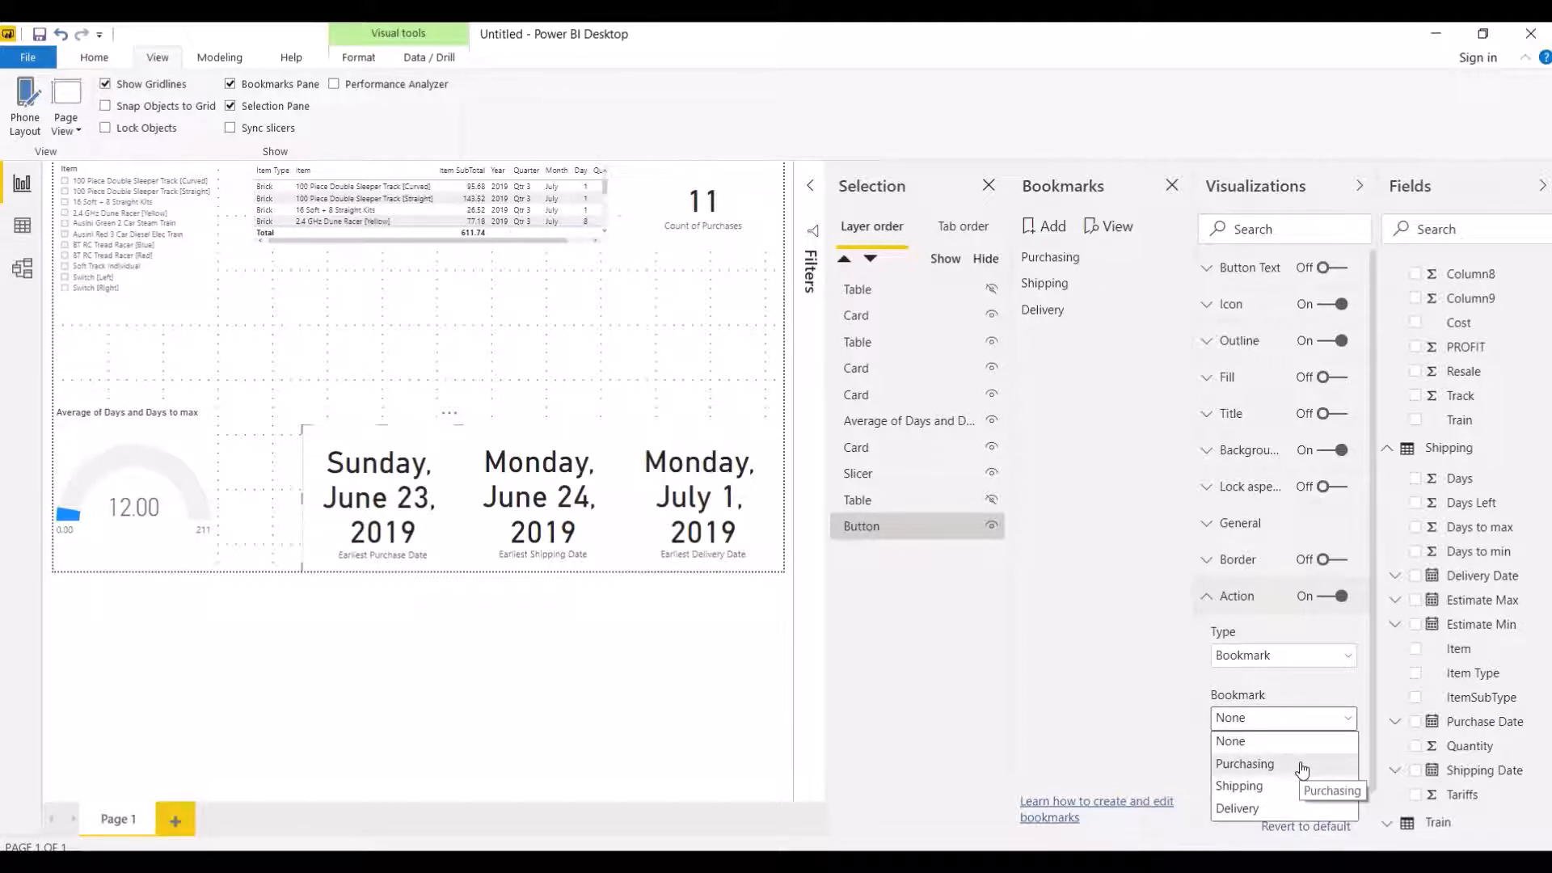
{"action": "left_click", "coordinate": [1301, 766]}
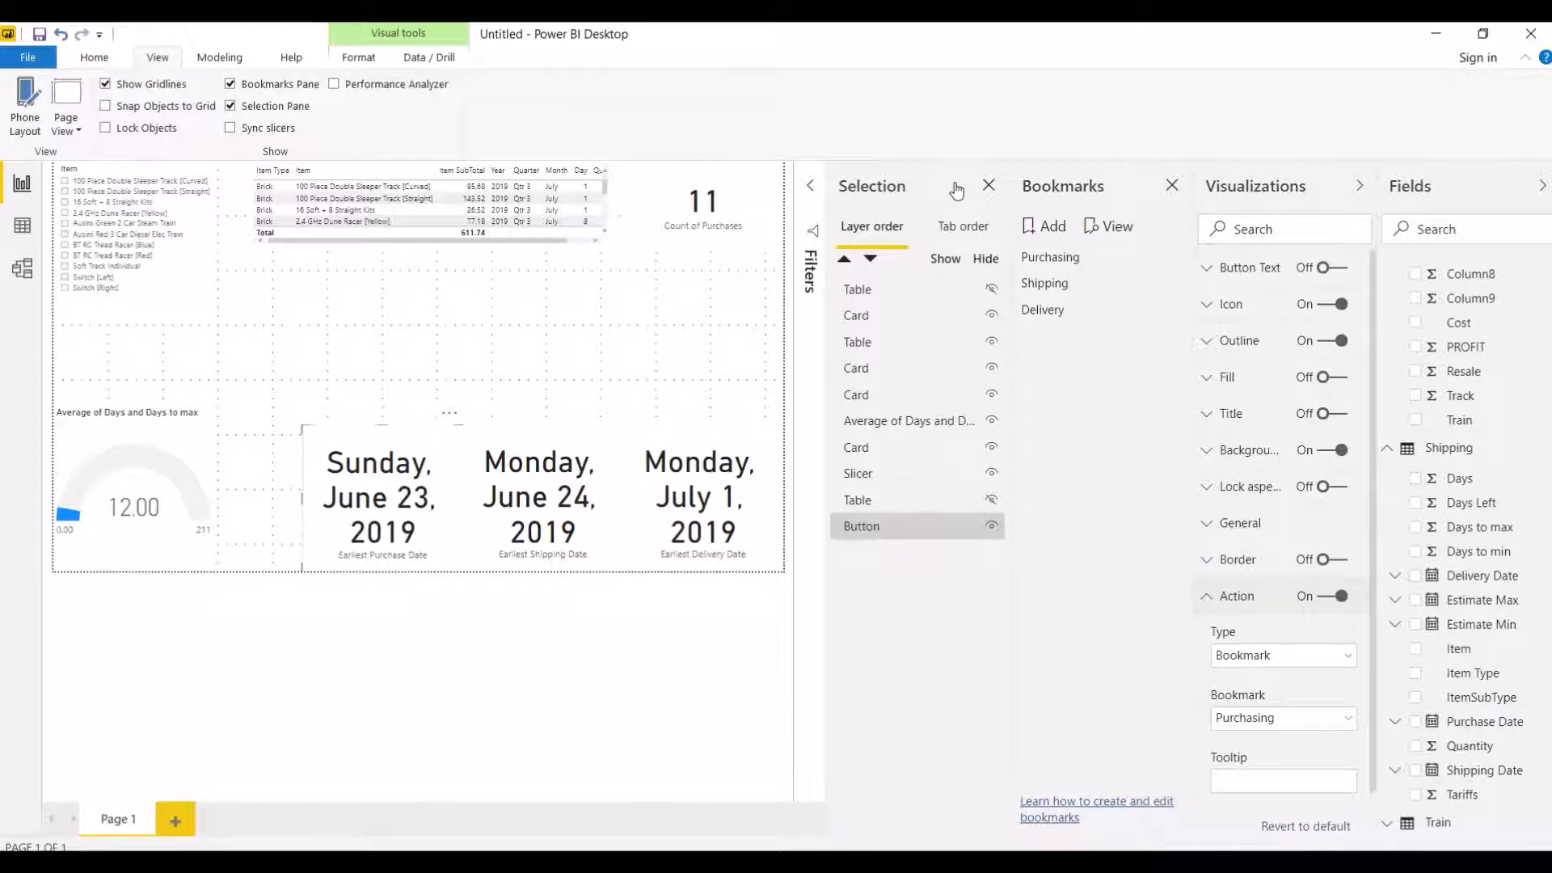
Step: Insert a second button on the report page
{"action": "left_click", "coordinate": [103, 60]}
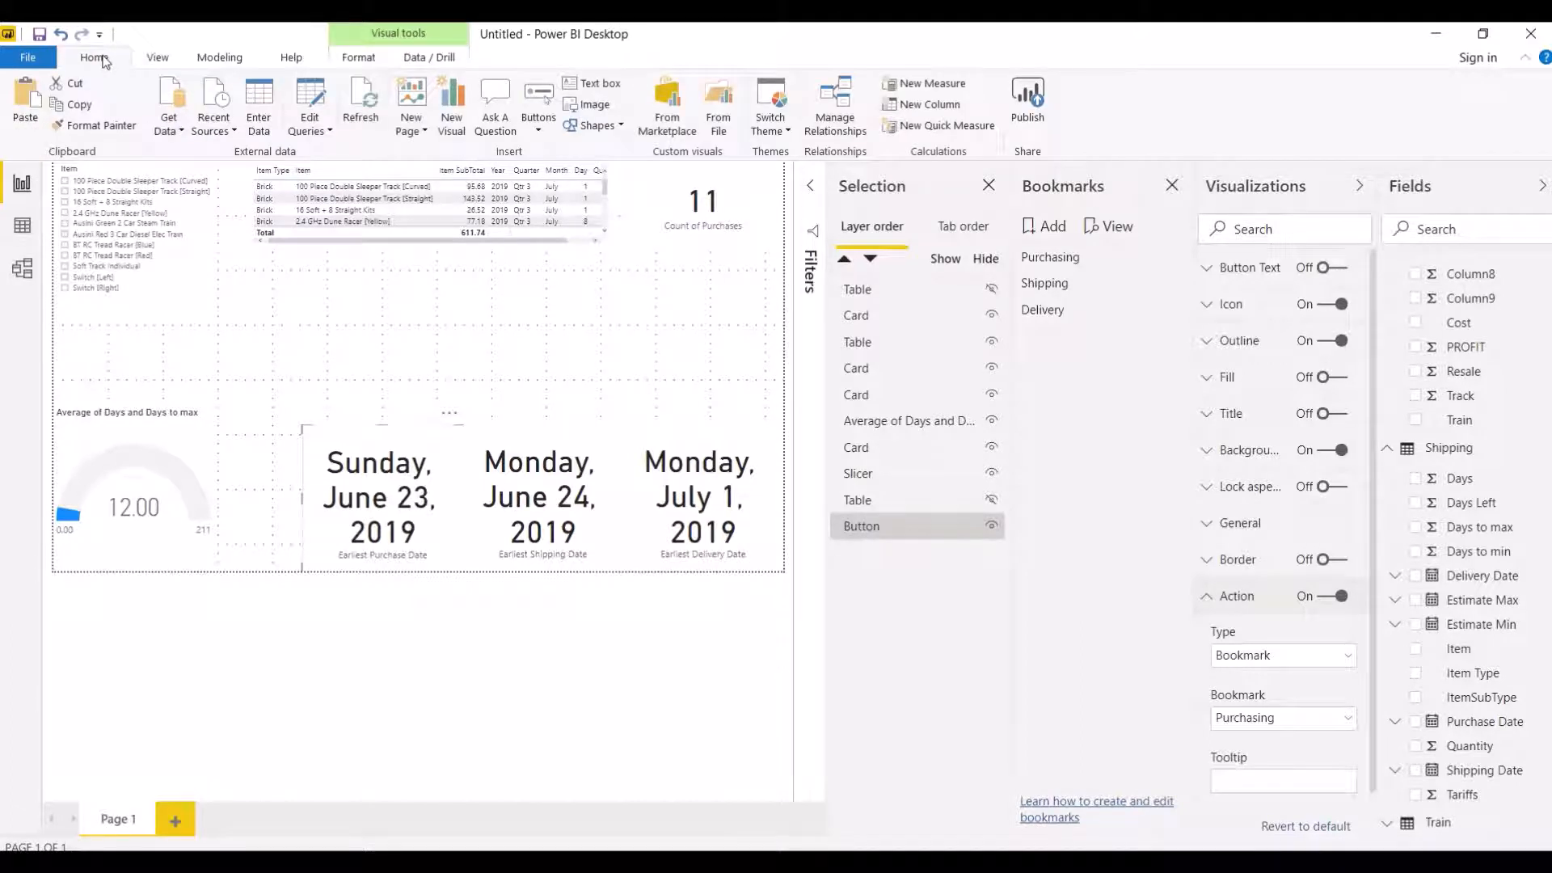
{"action": "left_click", "coordinate": [542, 123]}
{"action": "left_click", "coordinate": [559, 327]}
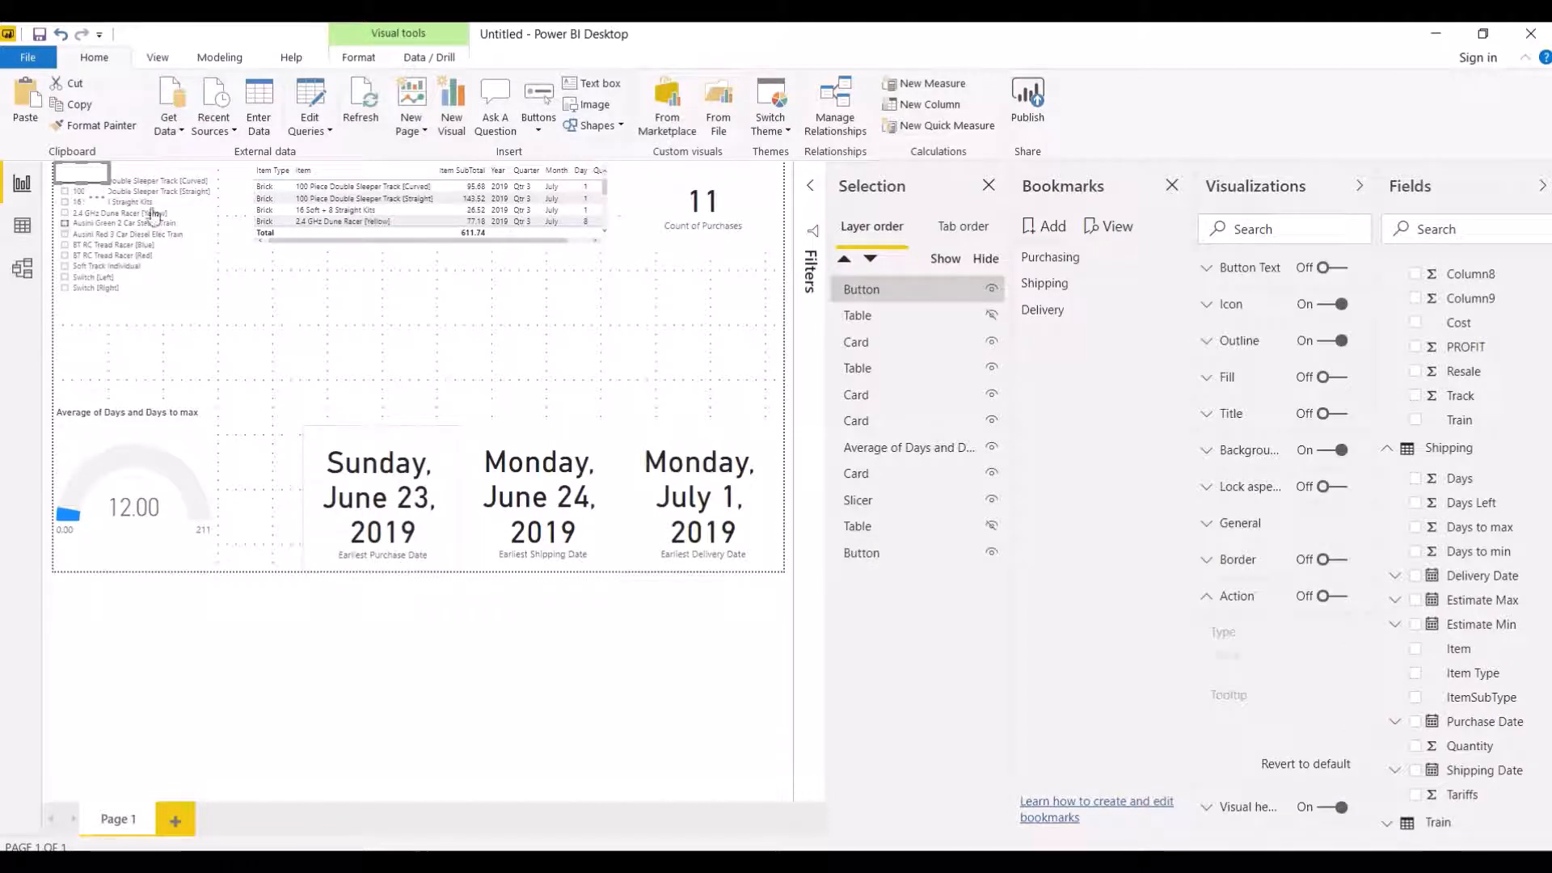
Step: Place the new button over the Earliest Purchase Date card and resize it to fit the card's area
{"action": "left_click_drag", "start_coordinate": [69, 180], "coordinate": [467, 572]}
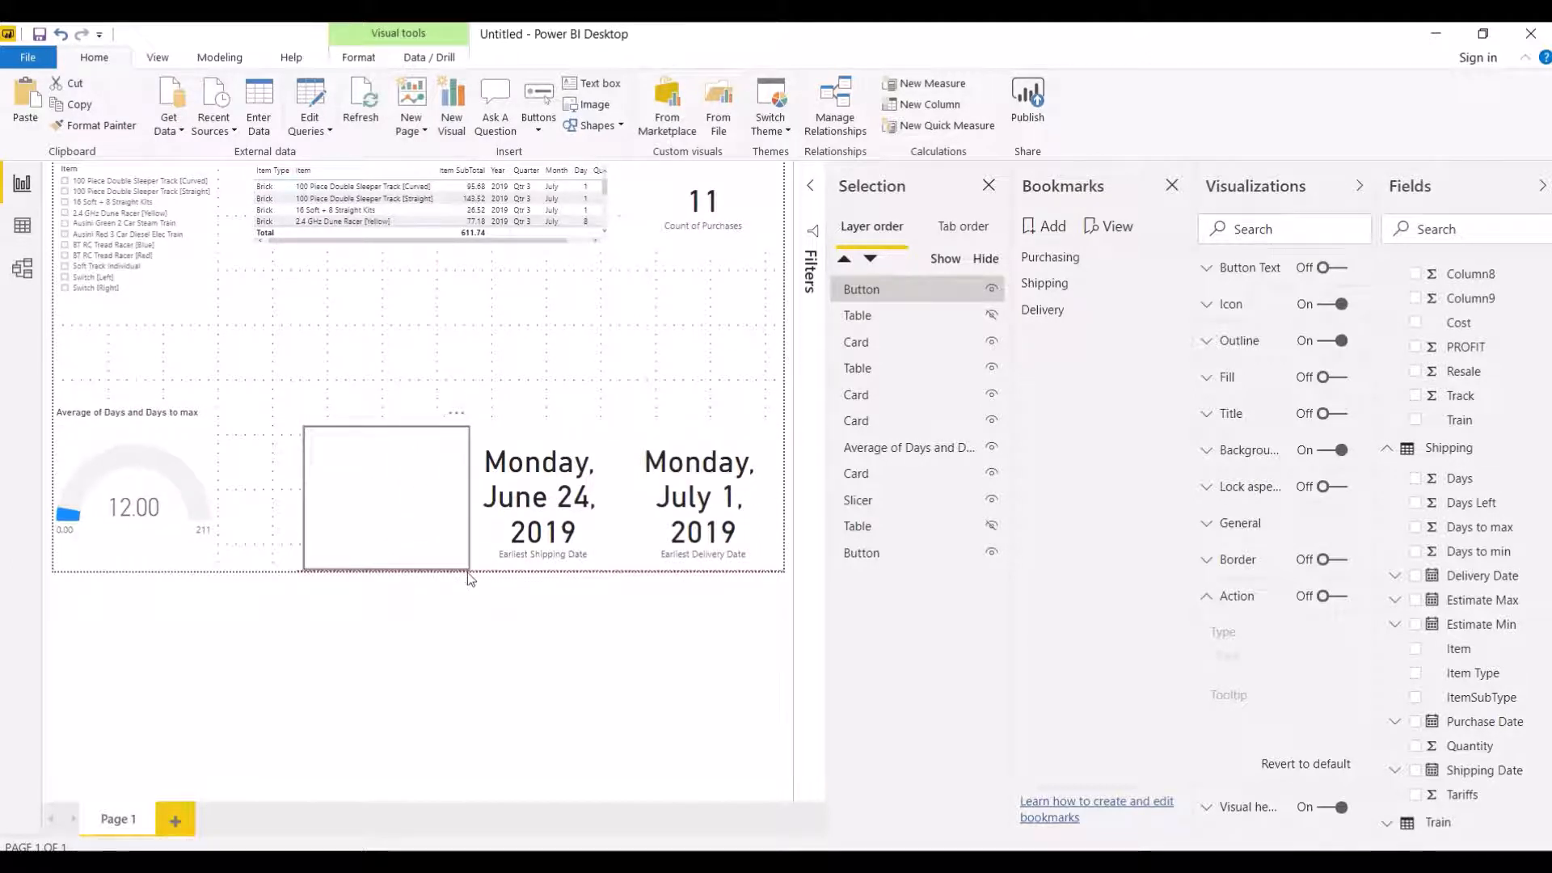
{"action": "left_click", "coordinate": [468, 573]}
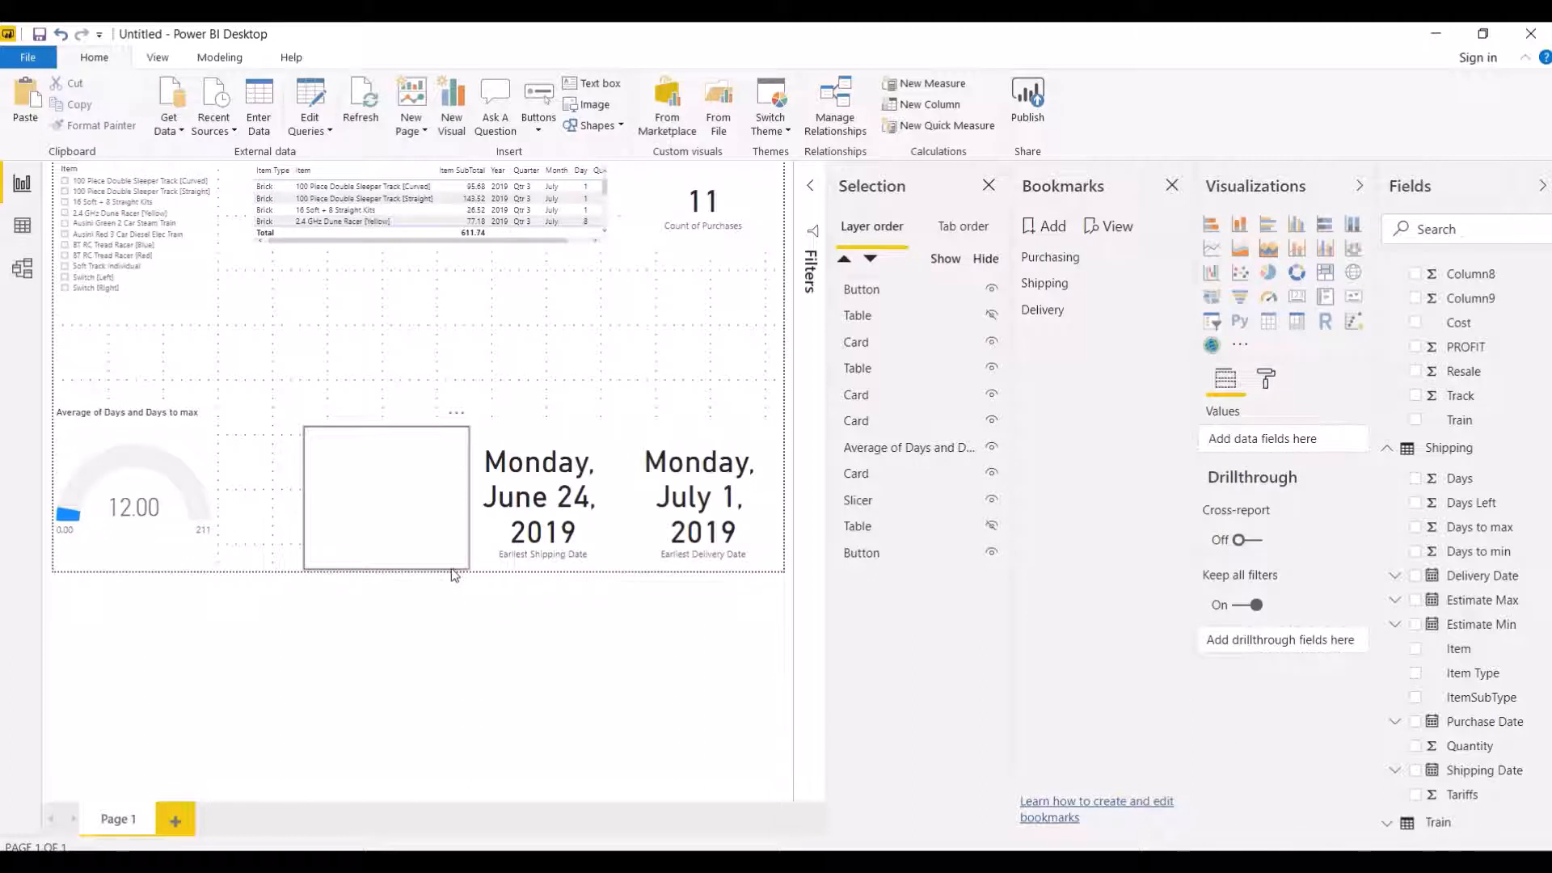
{"action": "left_click", "coordinate": [433, 512]}
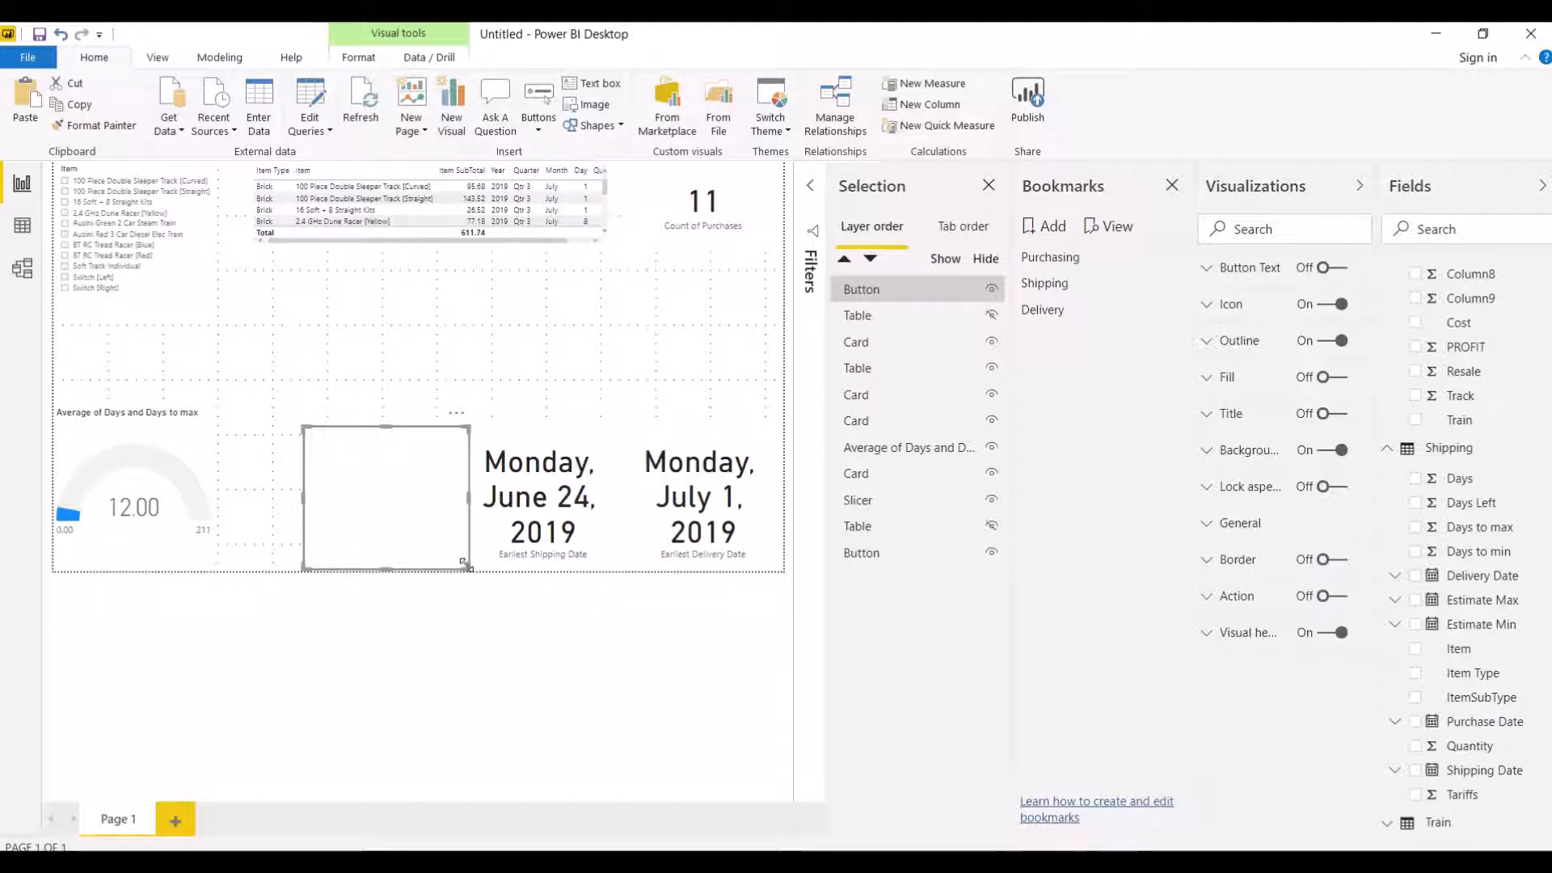
{"action": "left_click_drag", "start_coordinate": [462, 561], "coordinate": [453, 561]}
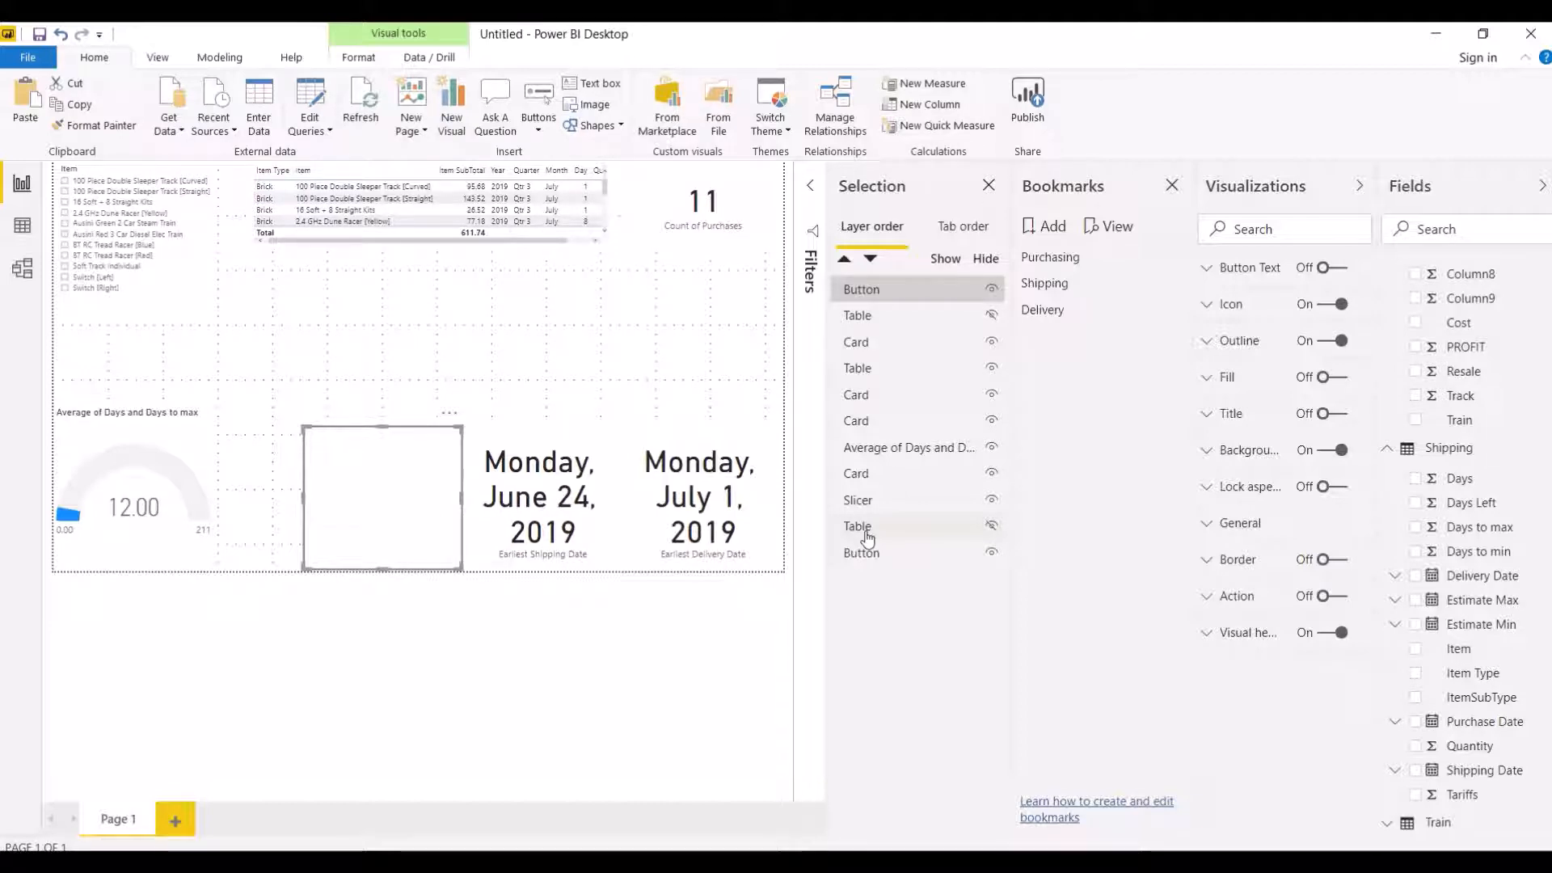
Step: Apply the Purchasing bookmark, hide the original button behind the Earliest Purchase Date card, and update the bookmark with that visibility
{"action": "left_click", "coordinate": [1057, 263]}
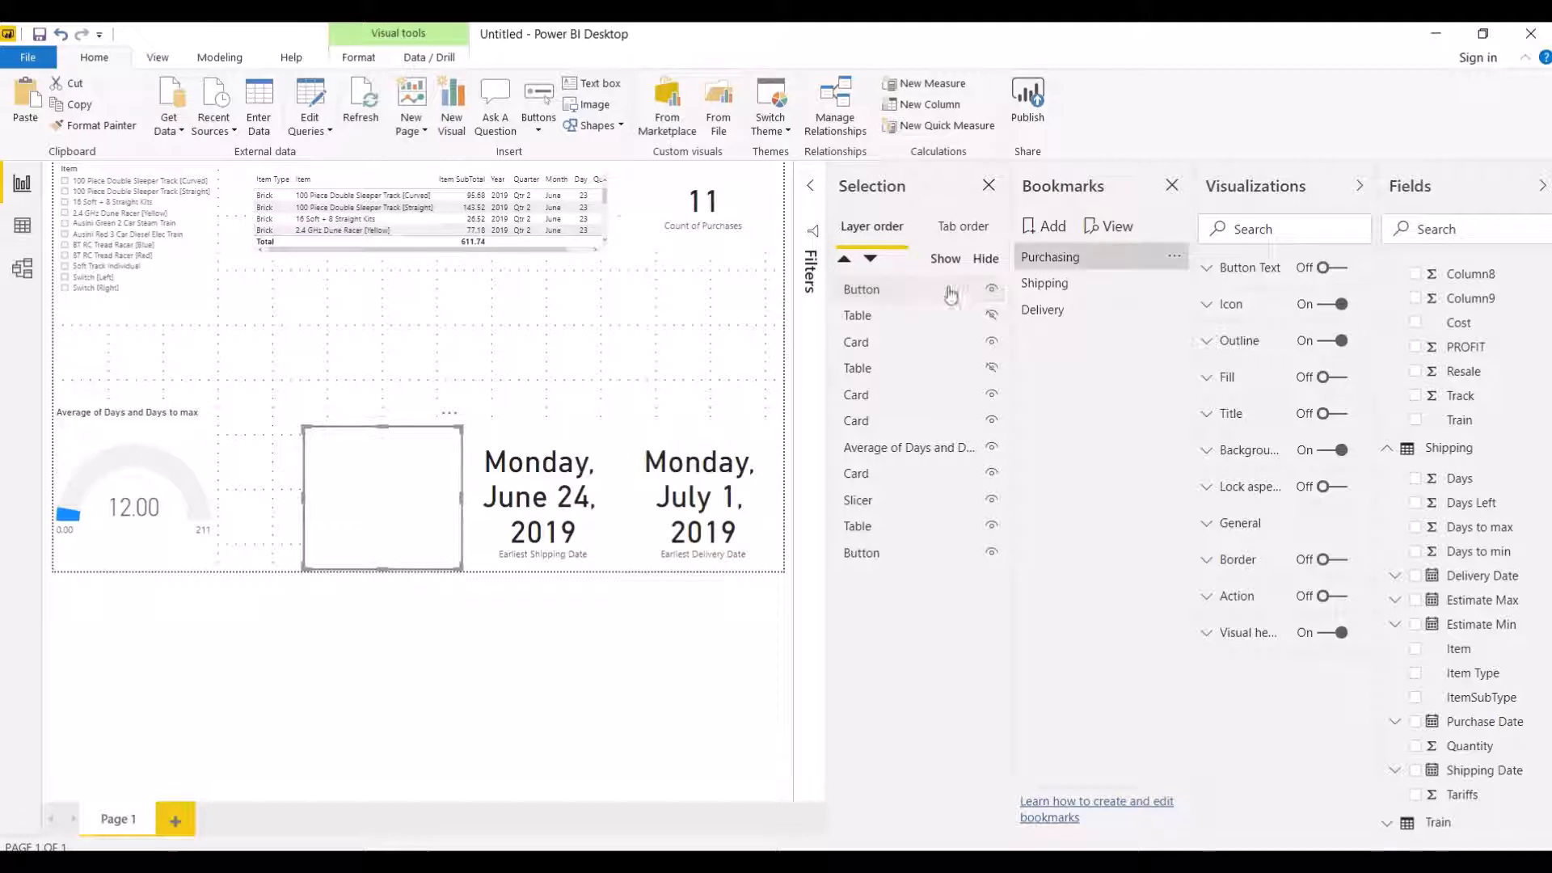
{"action": "left_click", "coordinate": [904, 292]}
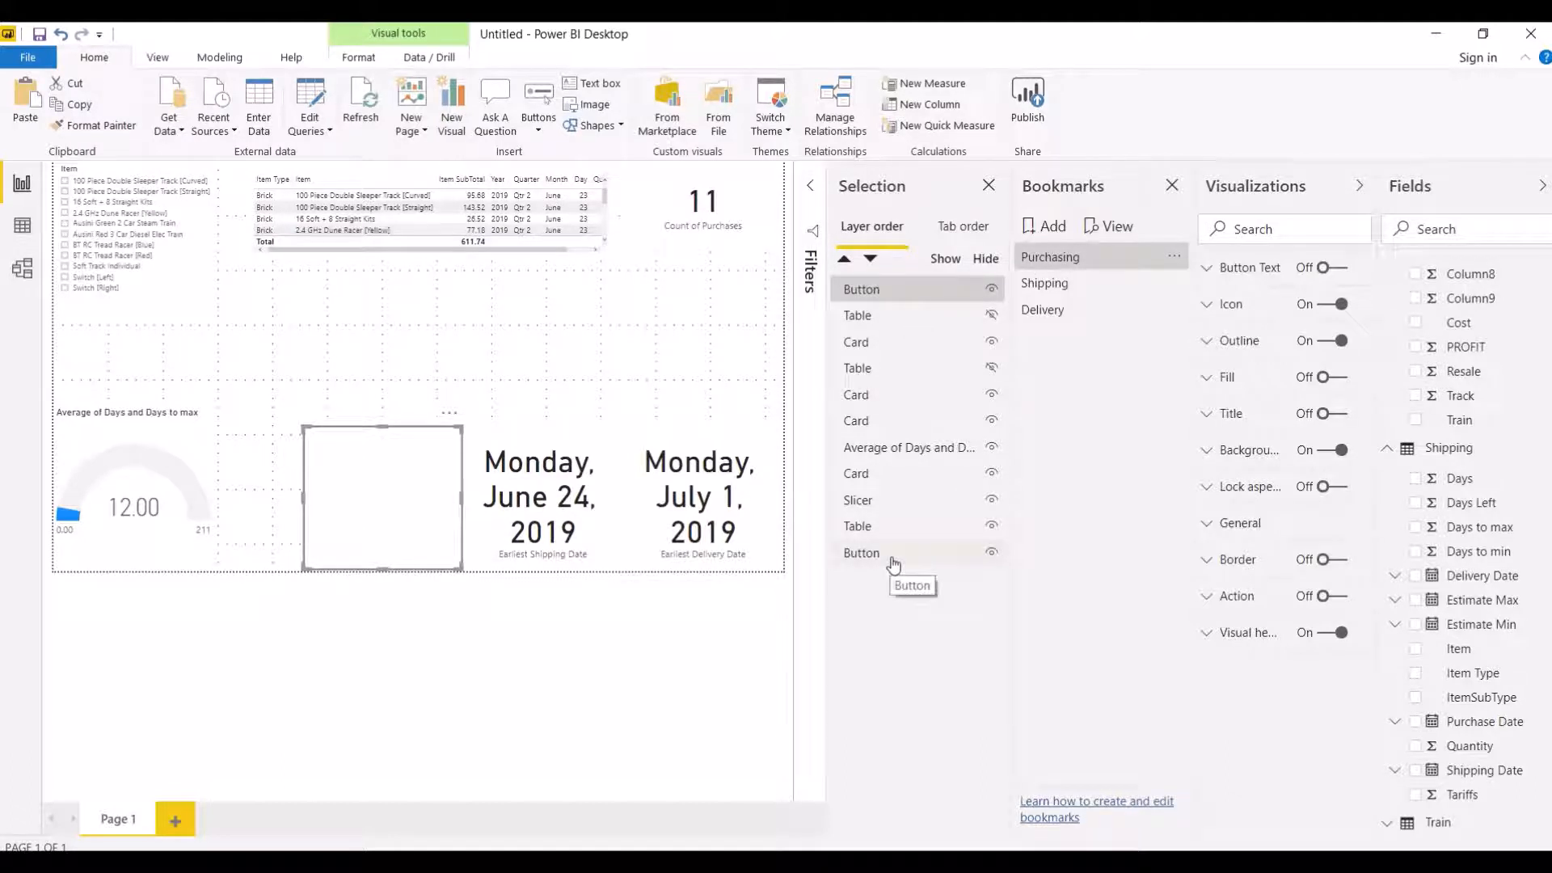
{"action": "left_click", "coordinate": [992, 553]}
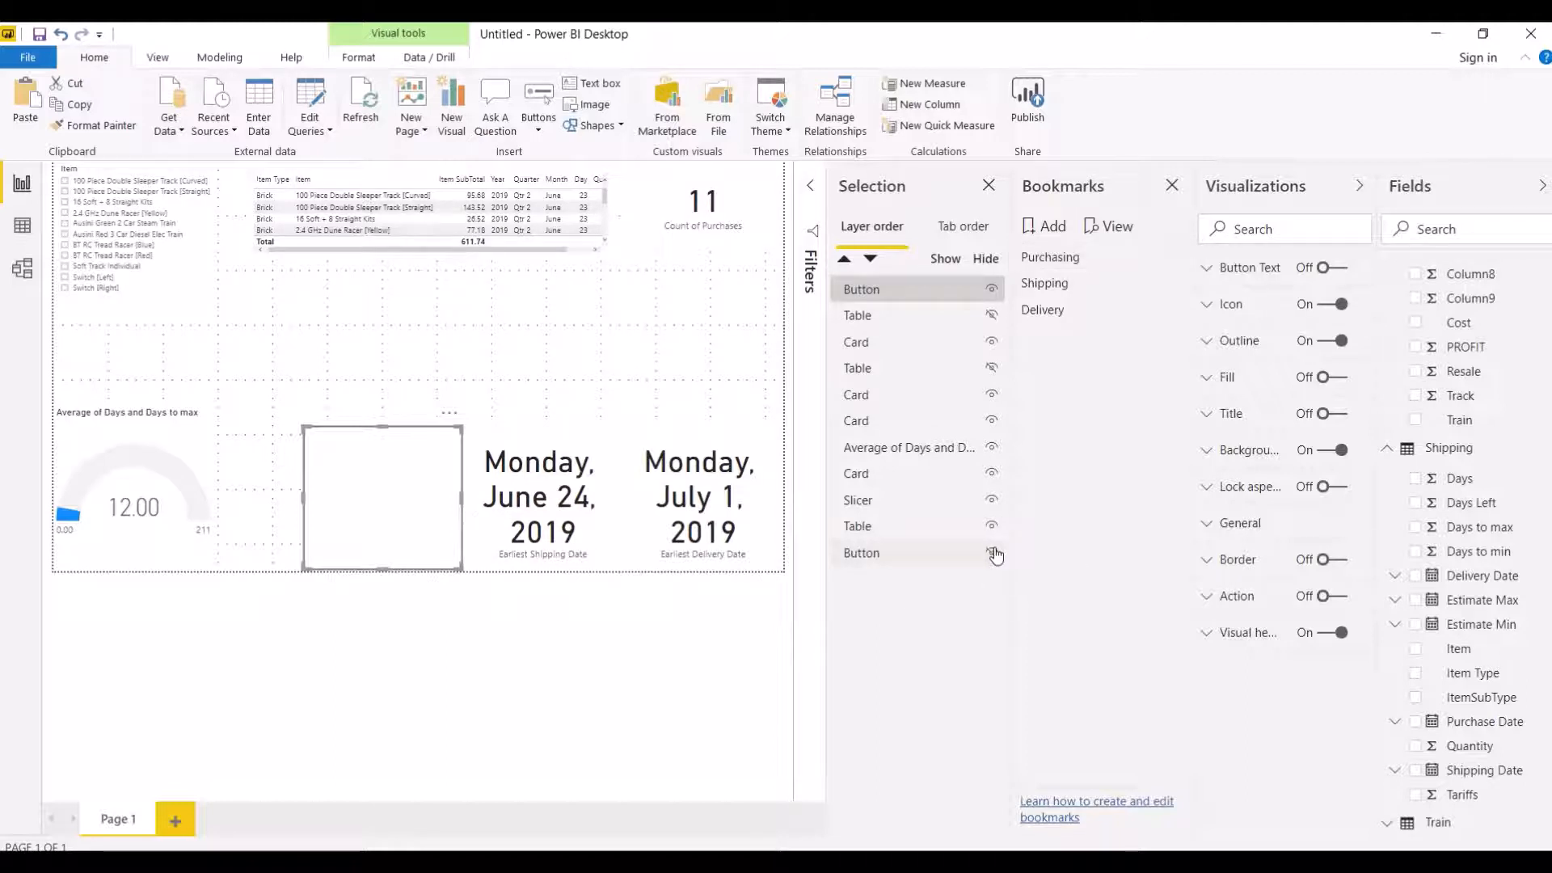
{"action": "right_click", "coordinate": [1067, 253]}
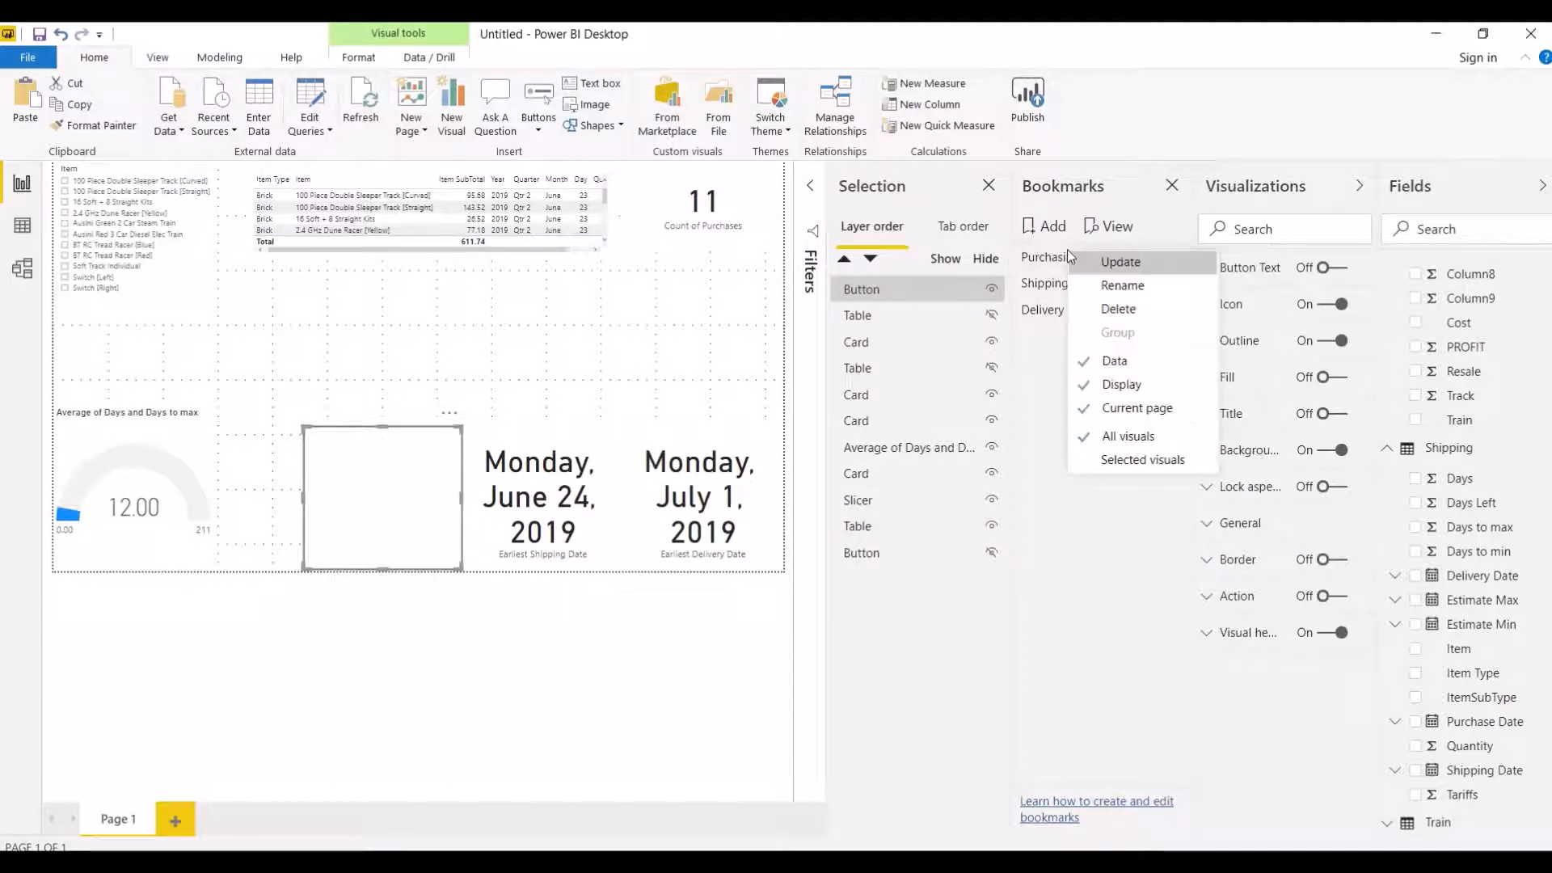
{"action": "left_click", "coordinate": [1106, 262]}
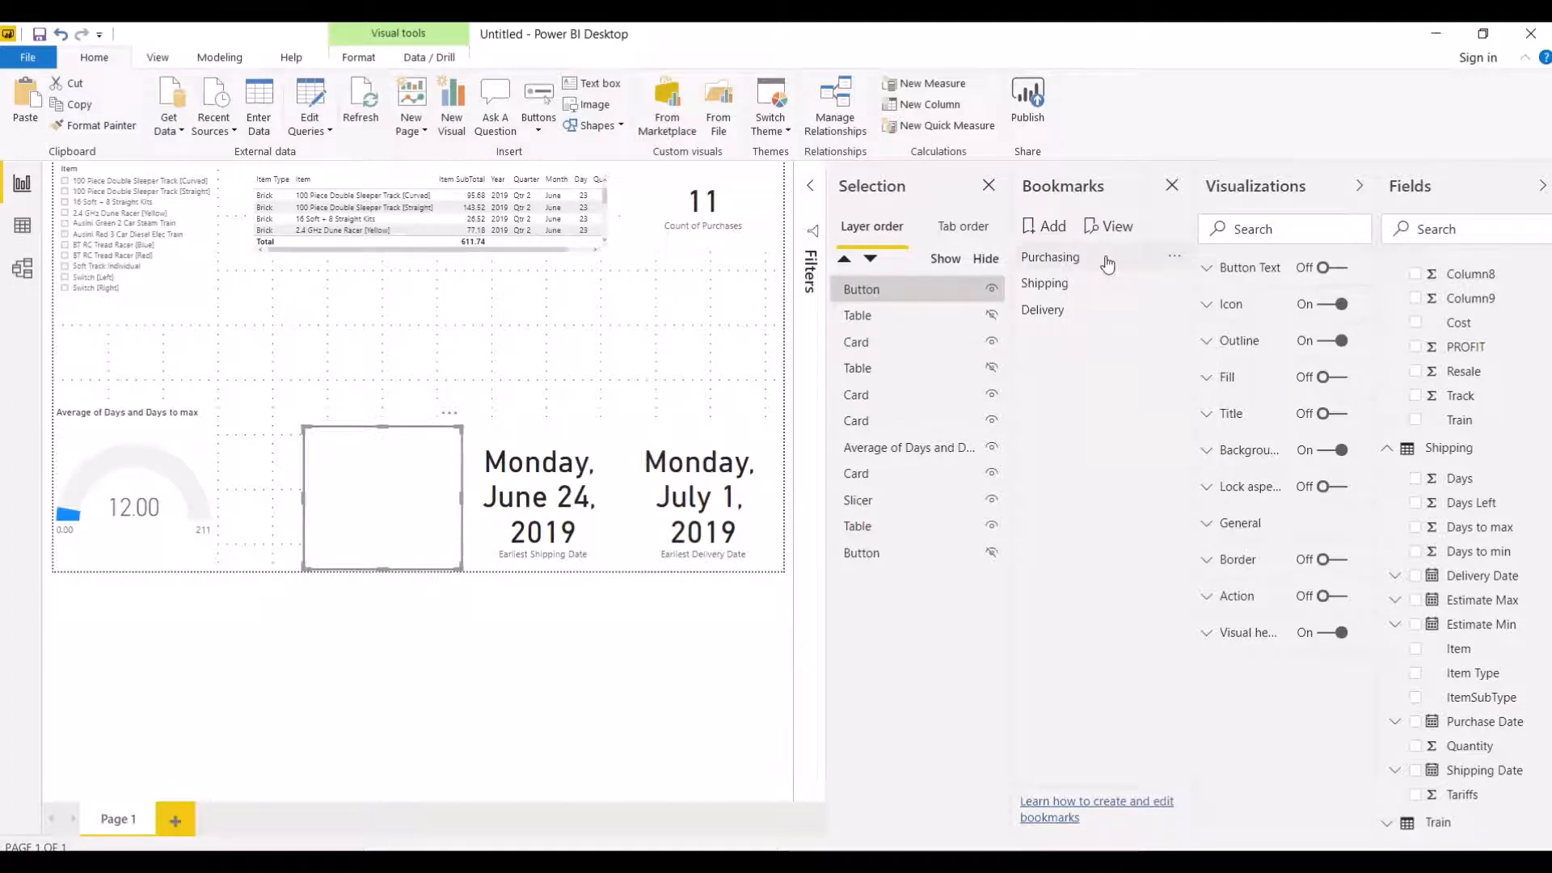
{"action": "left_click", "coordinate": [1107, 262]}
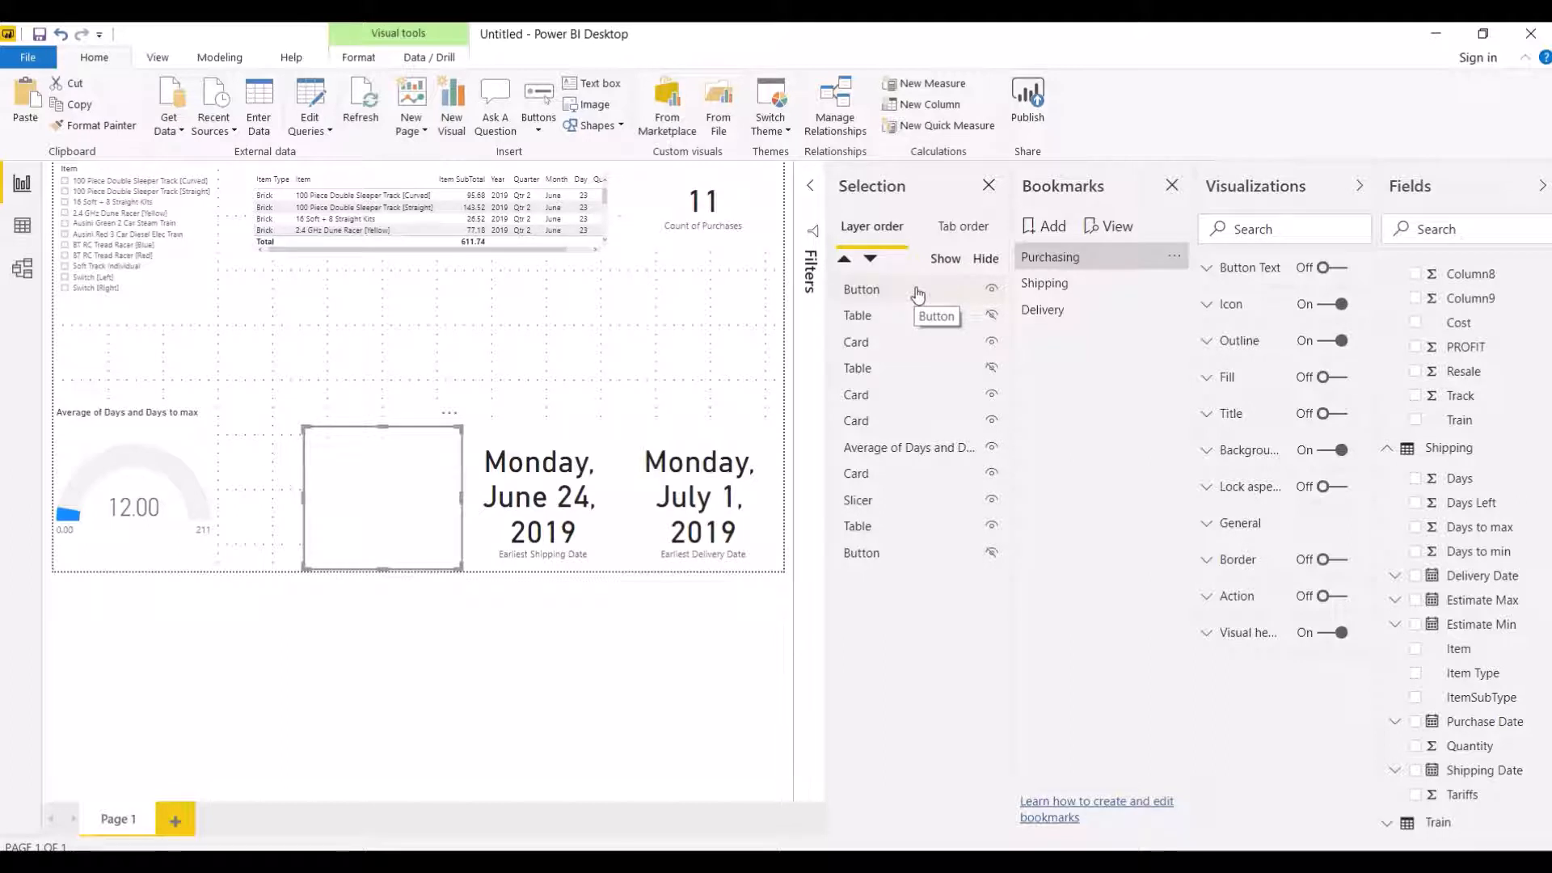
{"action": "left_click", "coordinate": [918, 296]}
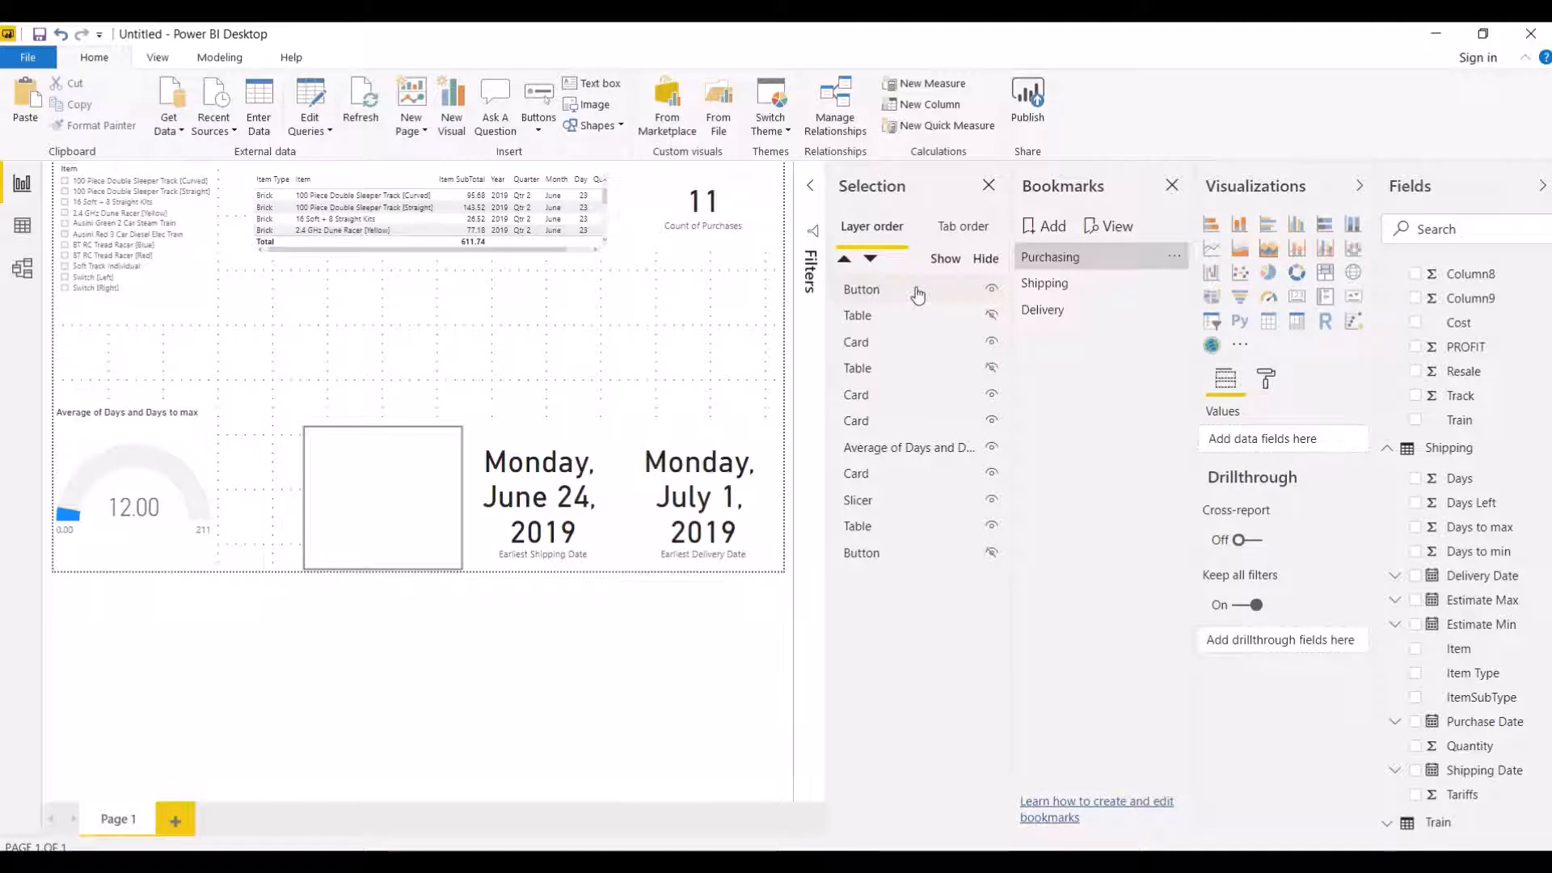
{"action": "left_click", "coordinate": [876, 296]}
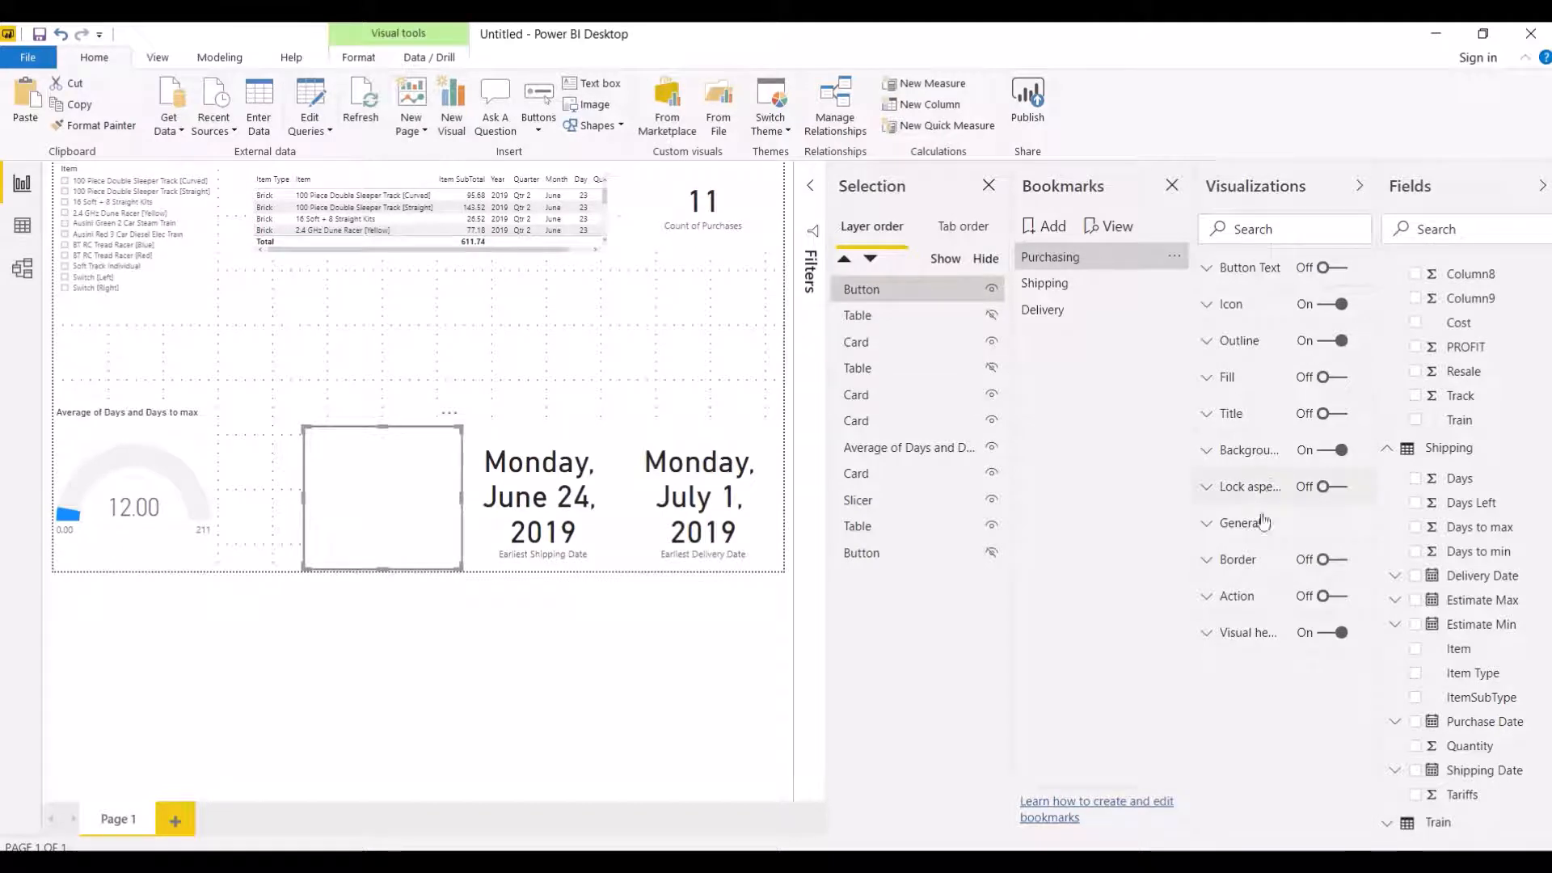
{"action": "left_click", "coordinate": [1225, 598]}
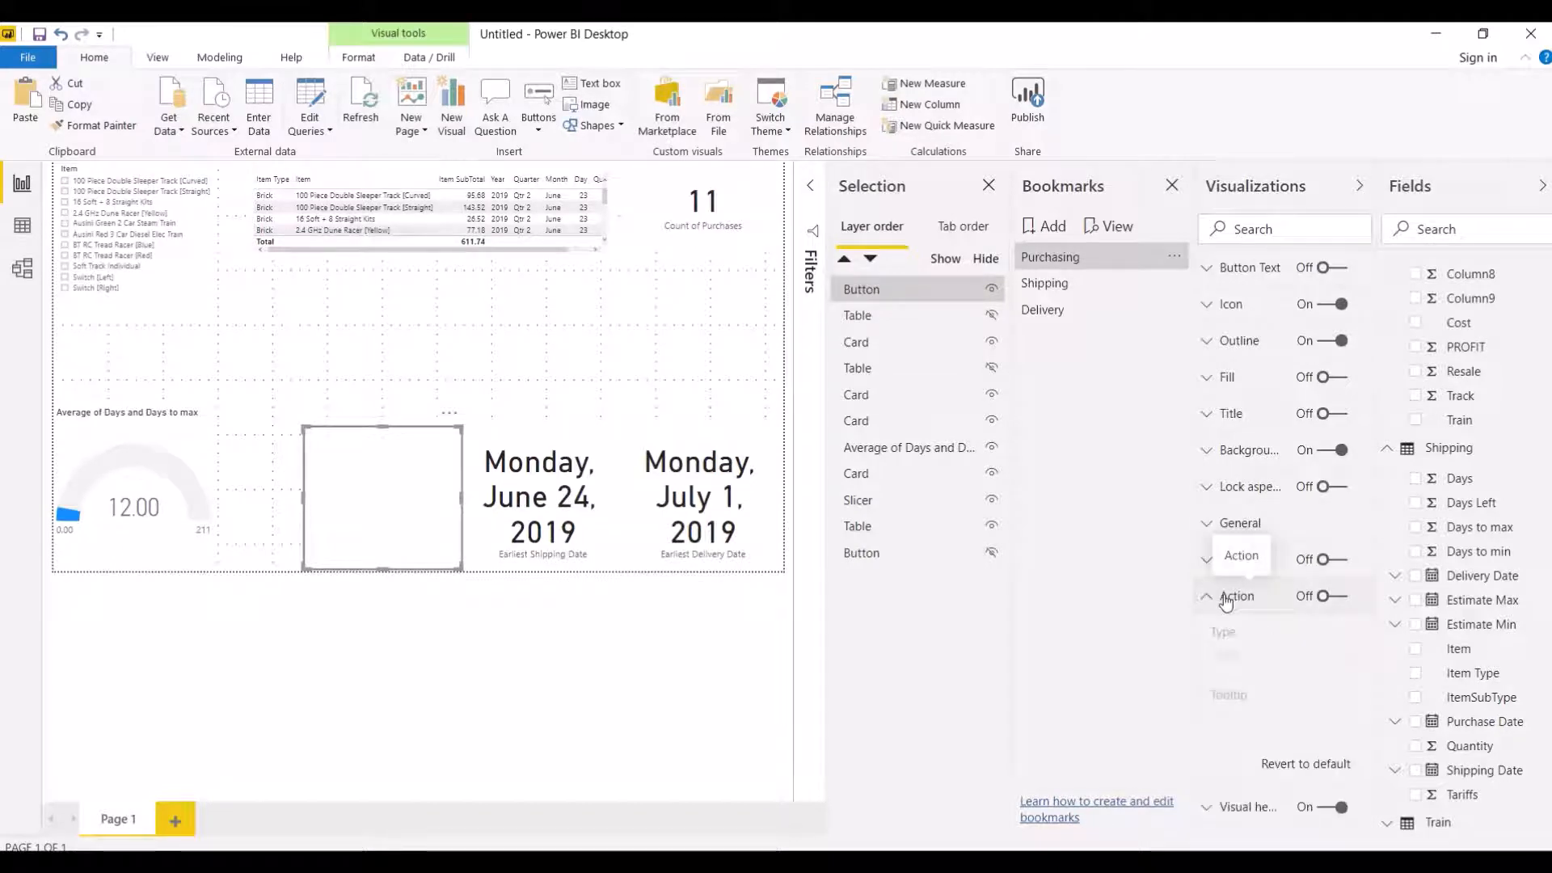
Step: Add a new bookmark and name it Main Dashboard
{"action": "left_click", "coordinate": [1051, 228]}
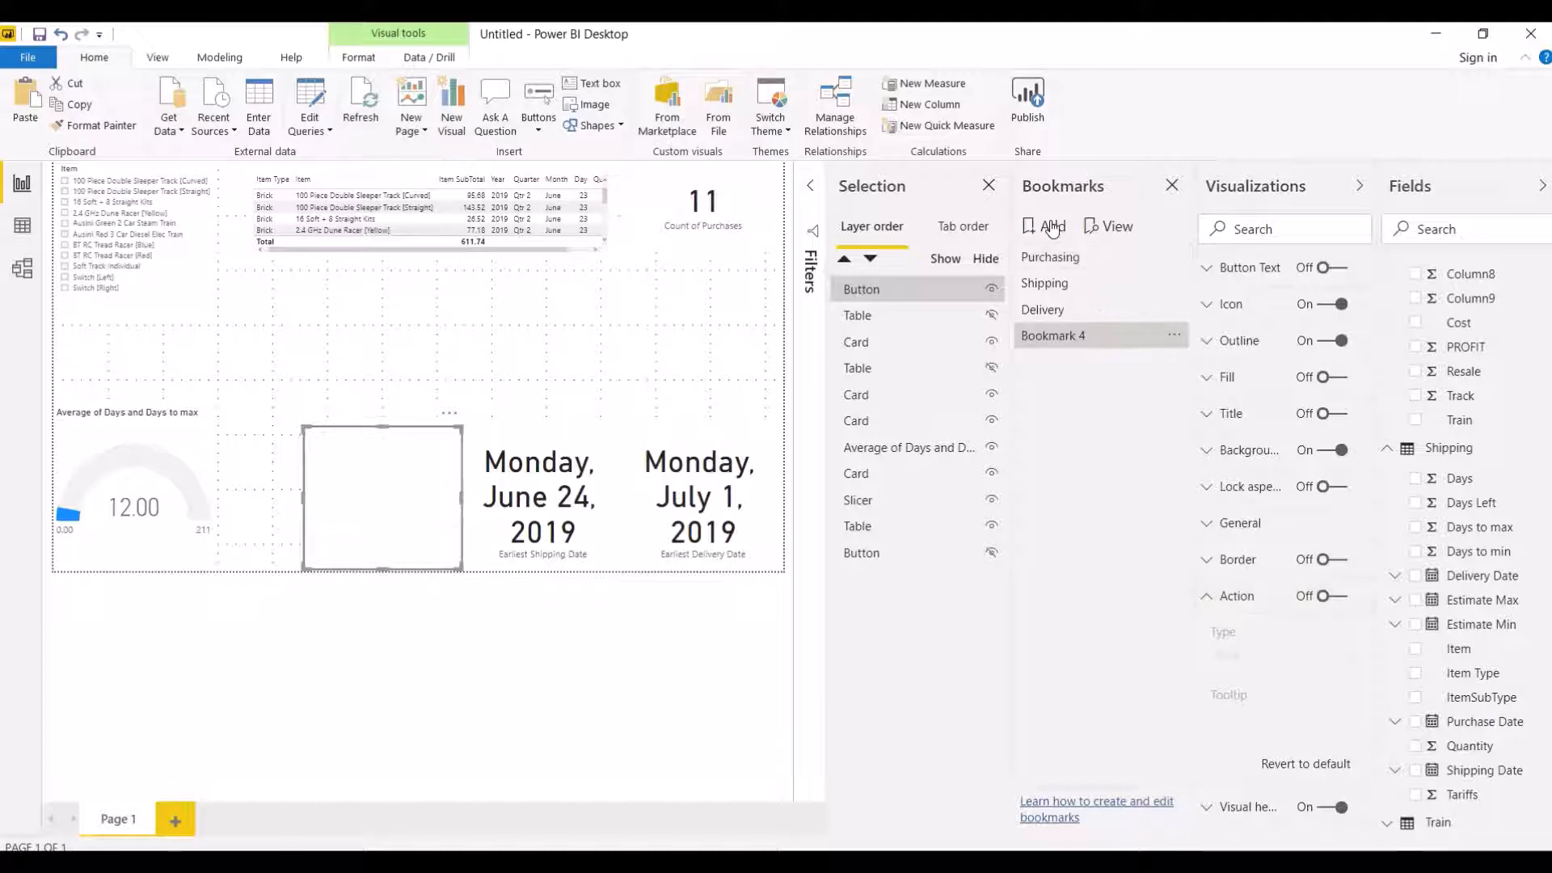
{"action": "right_click", "coordinate": [1066, 336]}
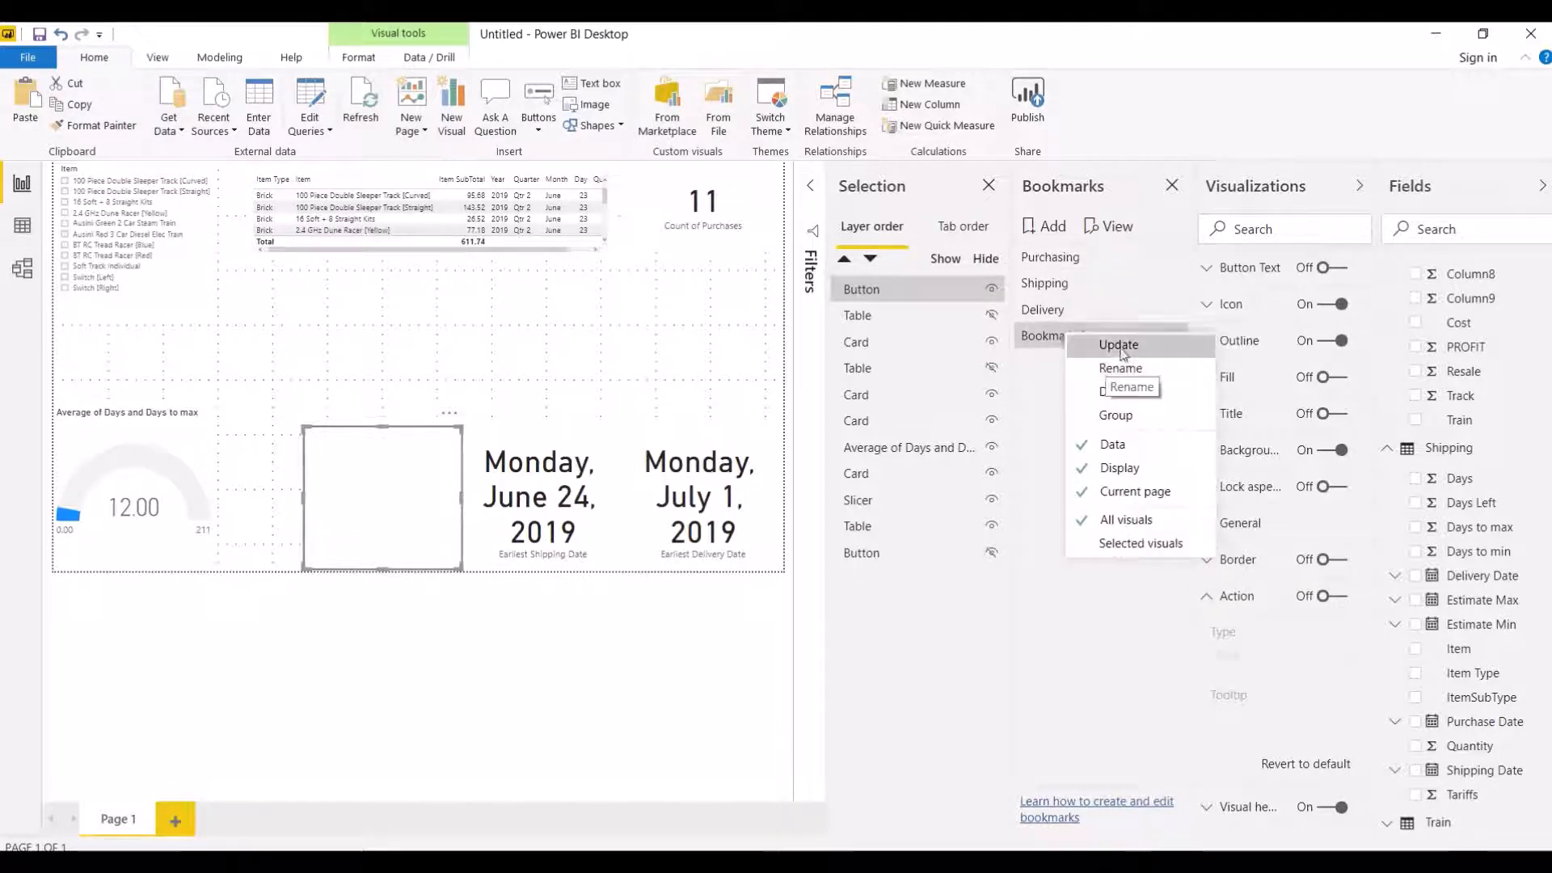
{"action": "left_click", "coordinate": [1131, 373]}
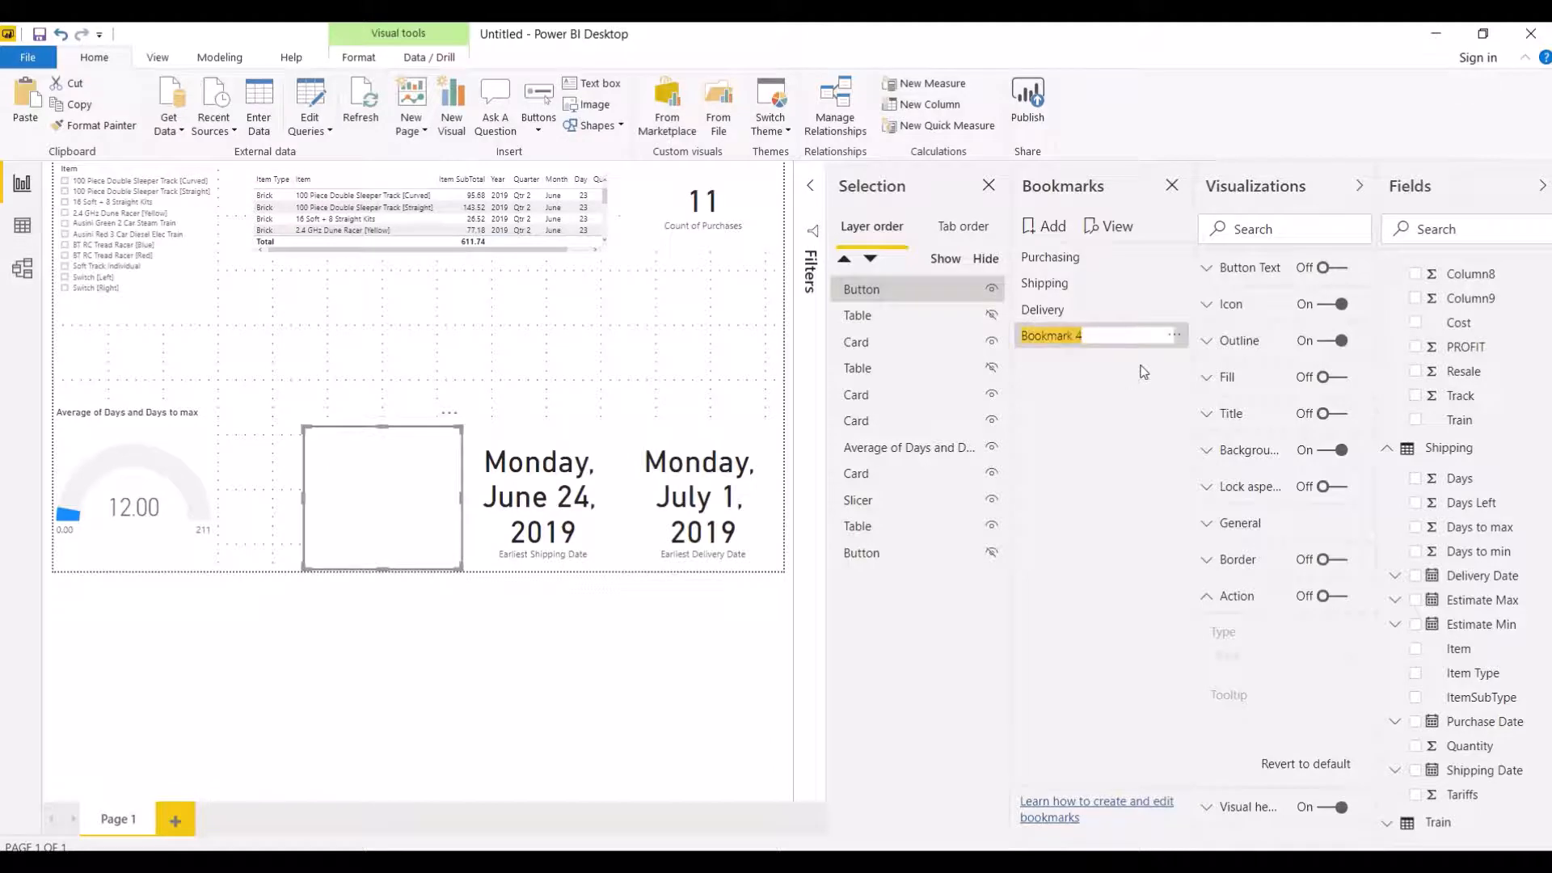
{"action": "type", "text": "MA"}
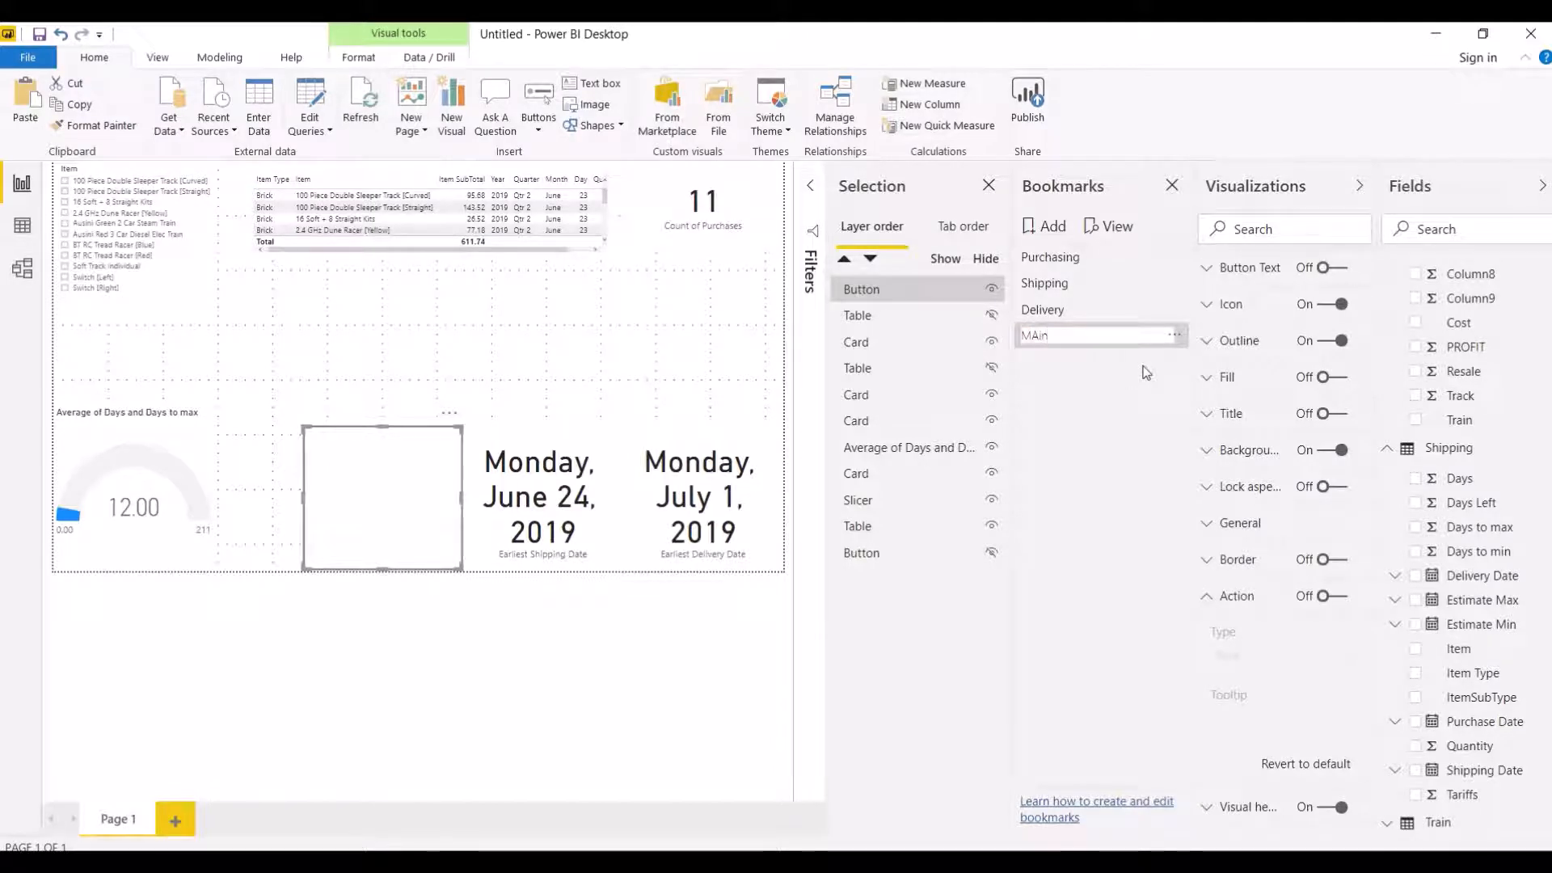
{"action": "key", "text": "BackSpace"}
{"action": "type", "text": "ain Dashboard"}
{"action": "key", "text": "Return"}
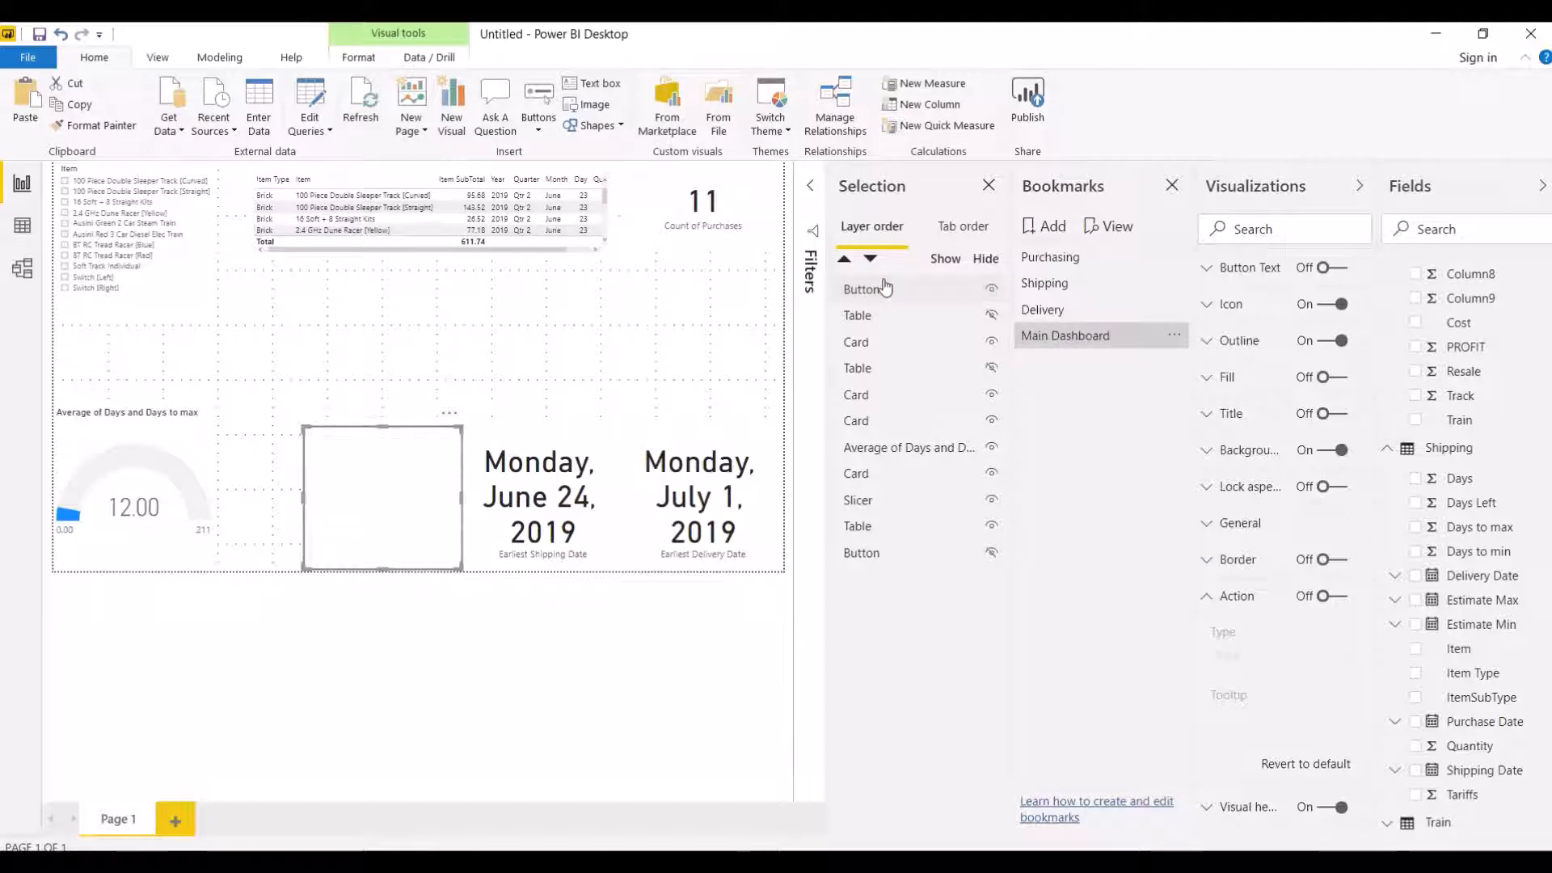
Step: Hide all three tables and the new overlay button, show the original button, and update the Main Dashboard bookmark with that visibility
{"action": "left_click", "coordinate": [994, 317]}
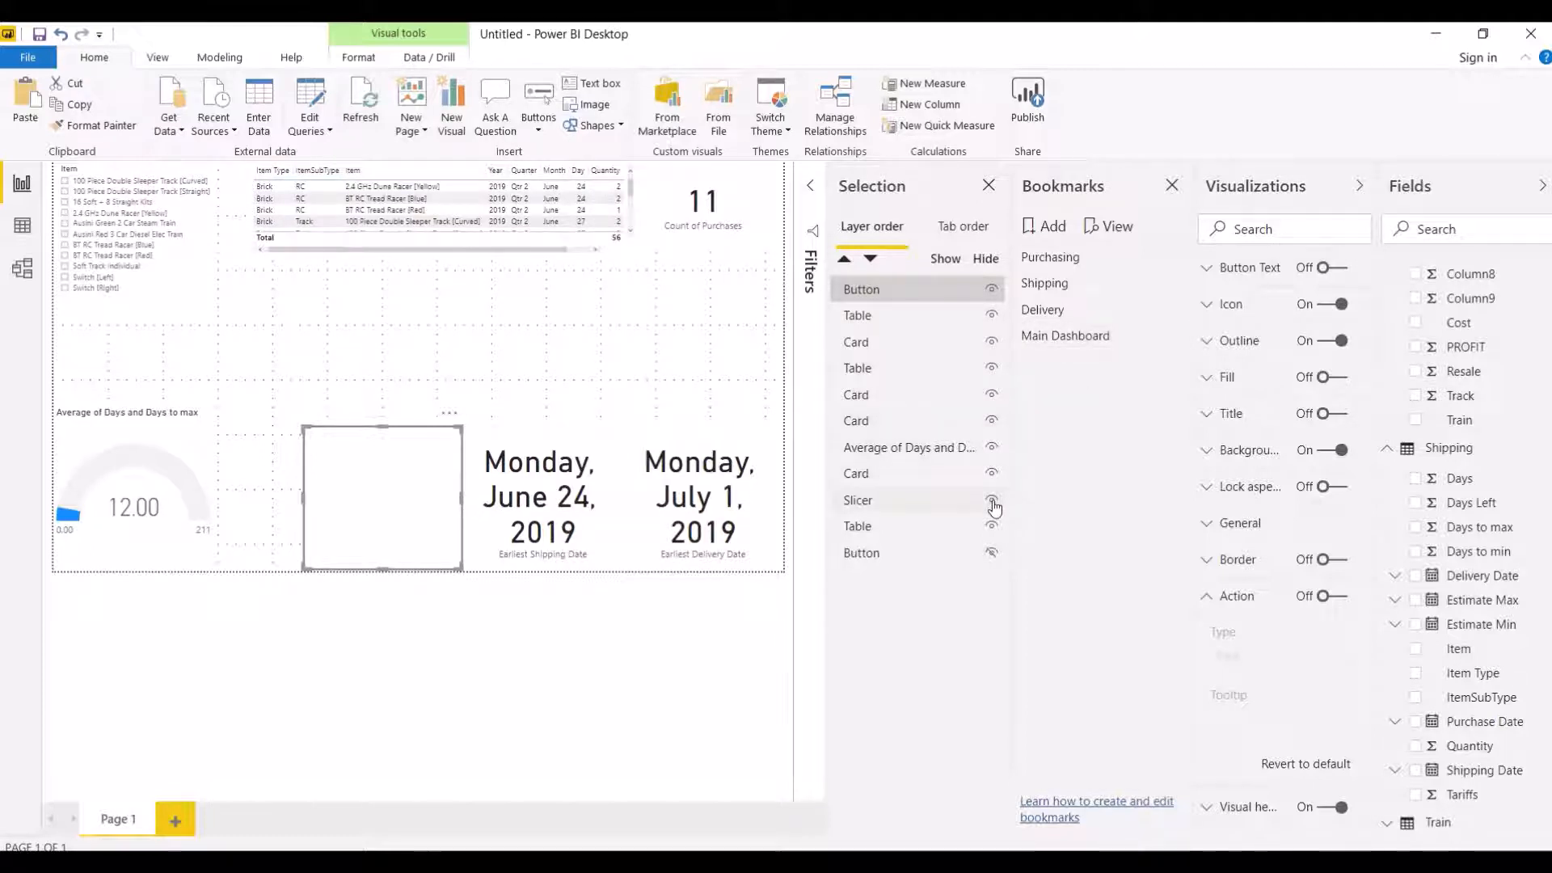
{"action": "left_click", "coordinate": [994, 315]}
{"action": "left_click", "coordinate": [994, 290]}
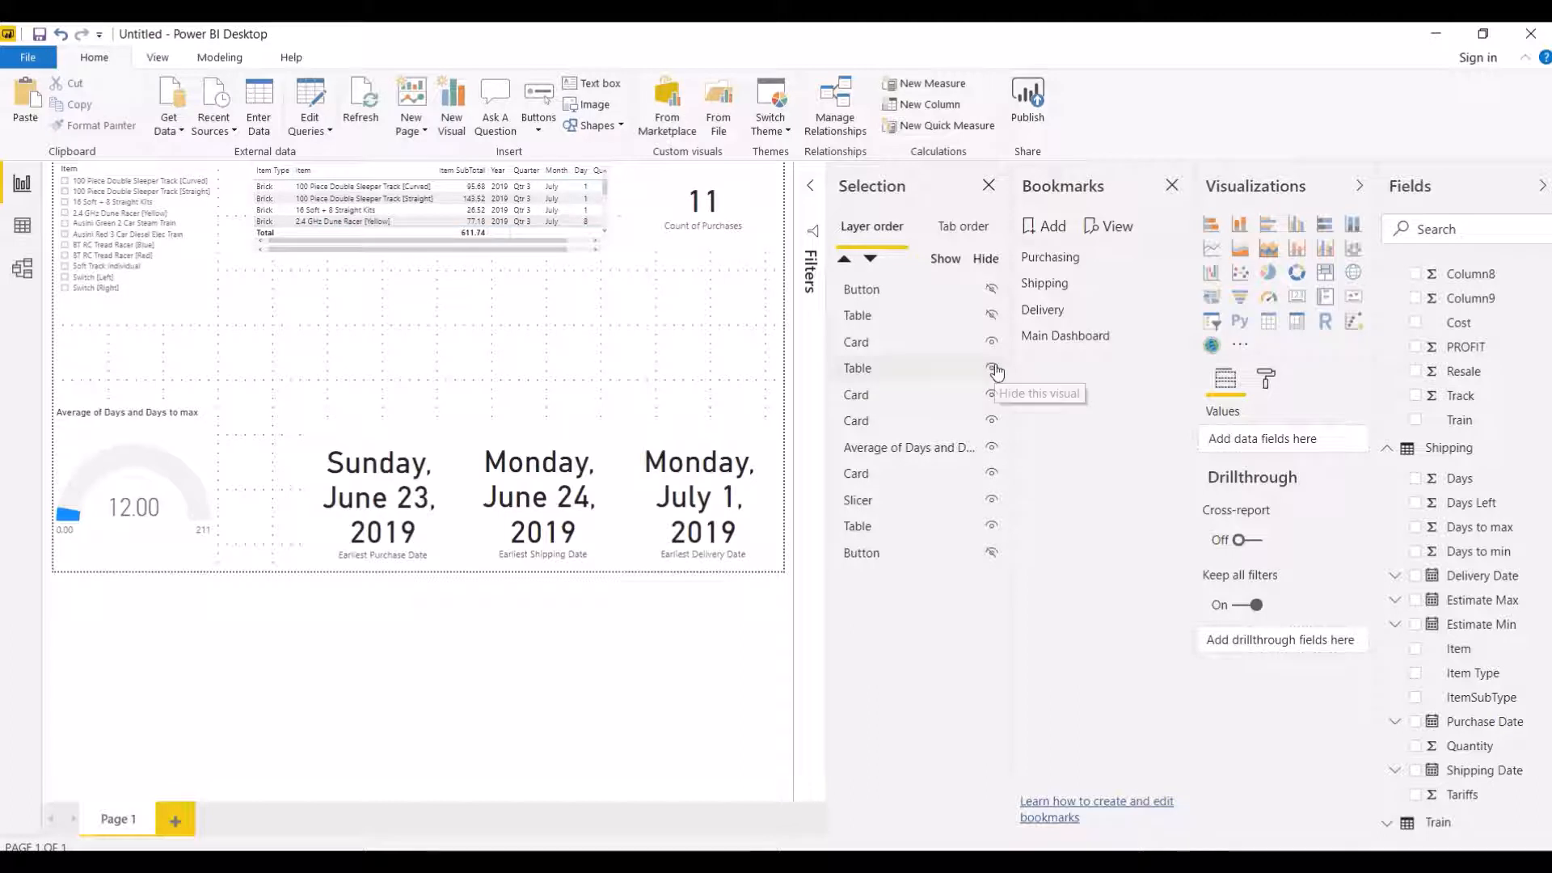
{"action": "left_click", "coordinate": [993, 369]}
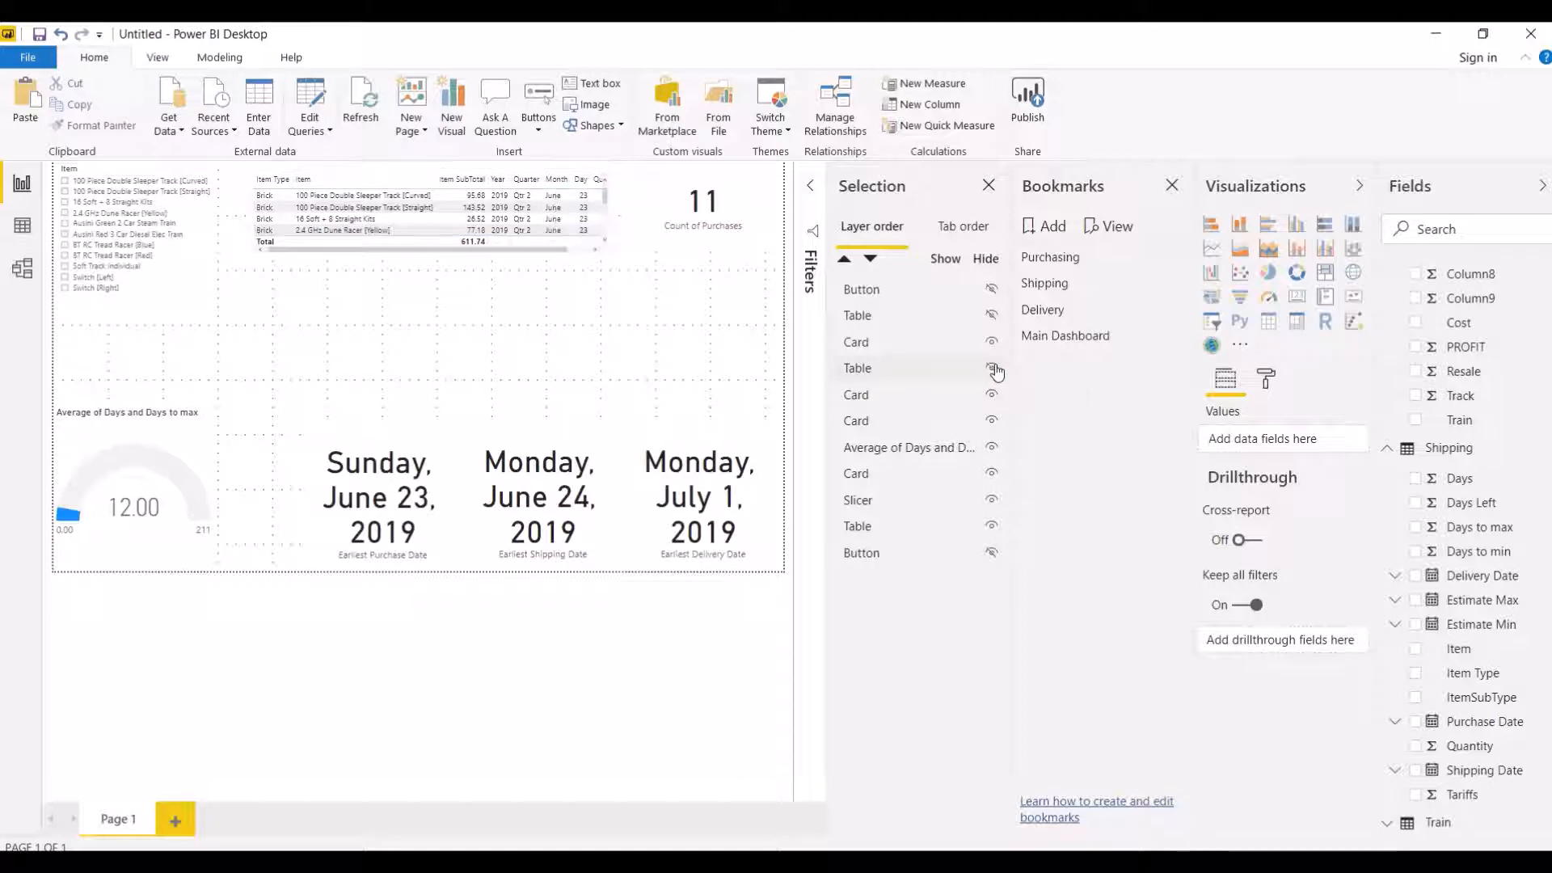
{"action": "left_click", "coordinate": [993, 527]}
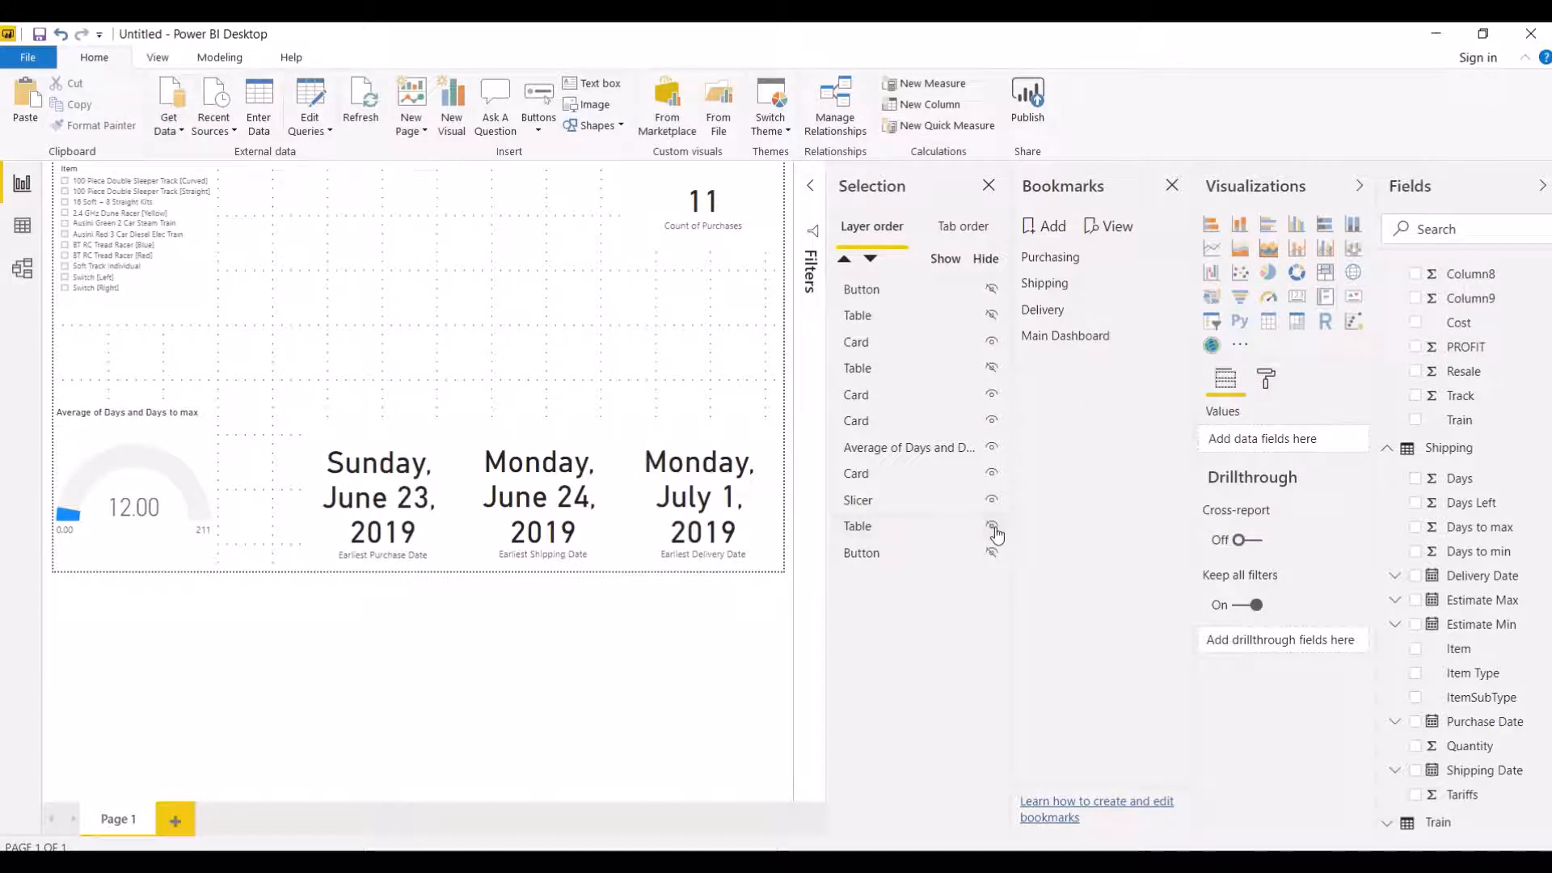
{"action": "right_click", "coordinate": [1064, 338]}
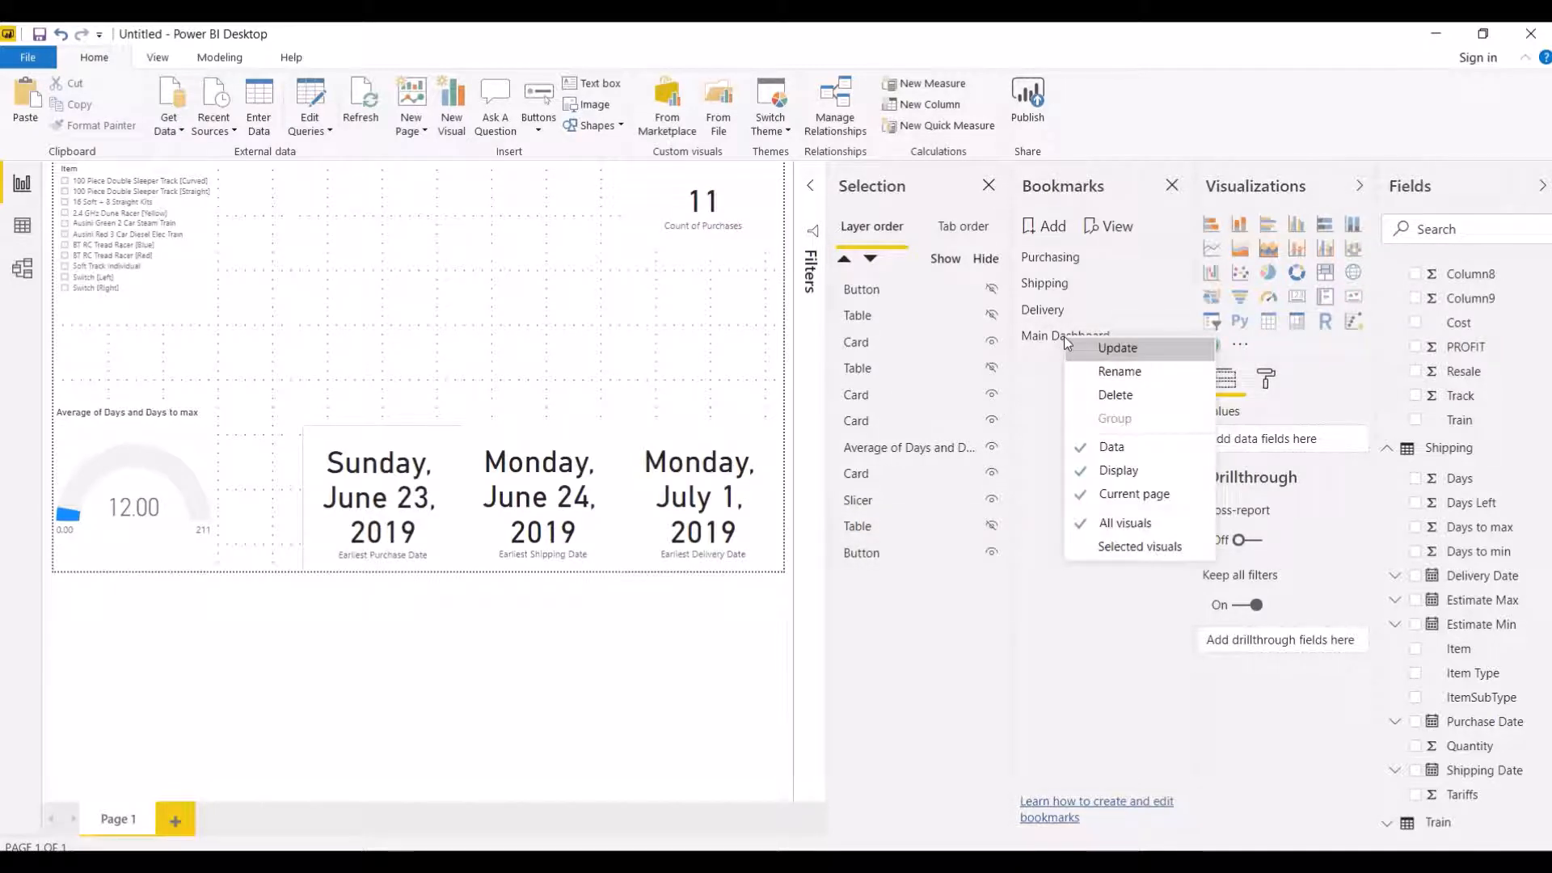
{"action": "left_click", "coordinate": [1113, 347]}
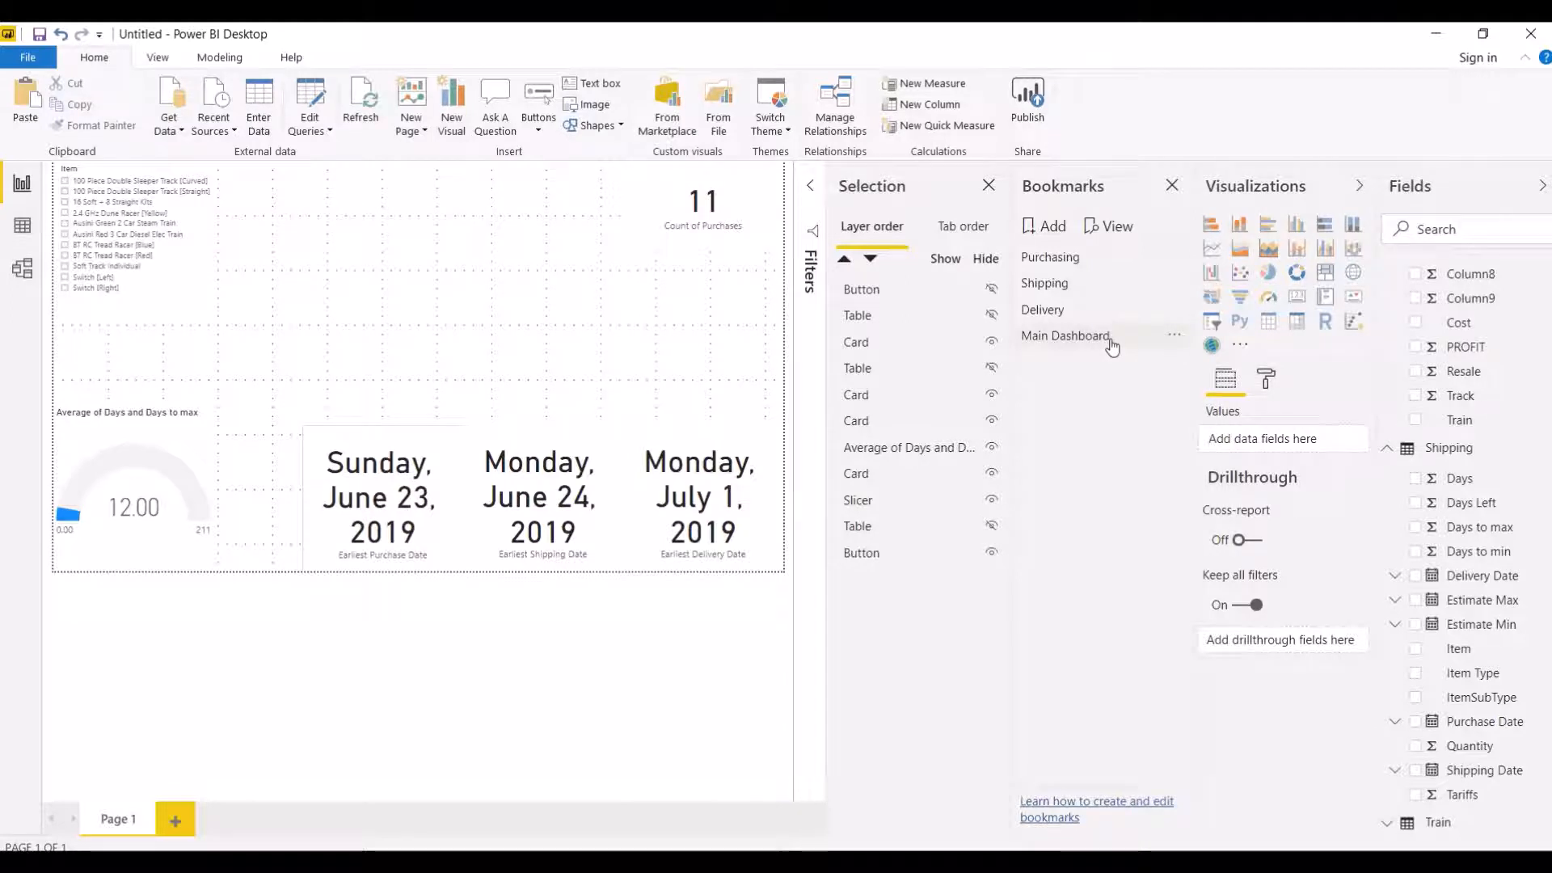
{"action": "left_click", "coordinate": [1096, 349]}
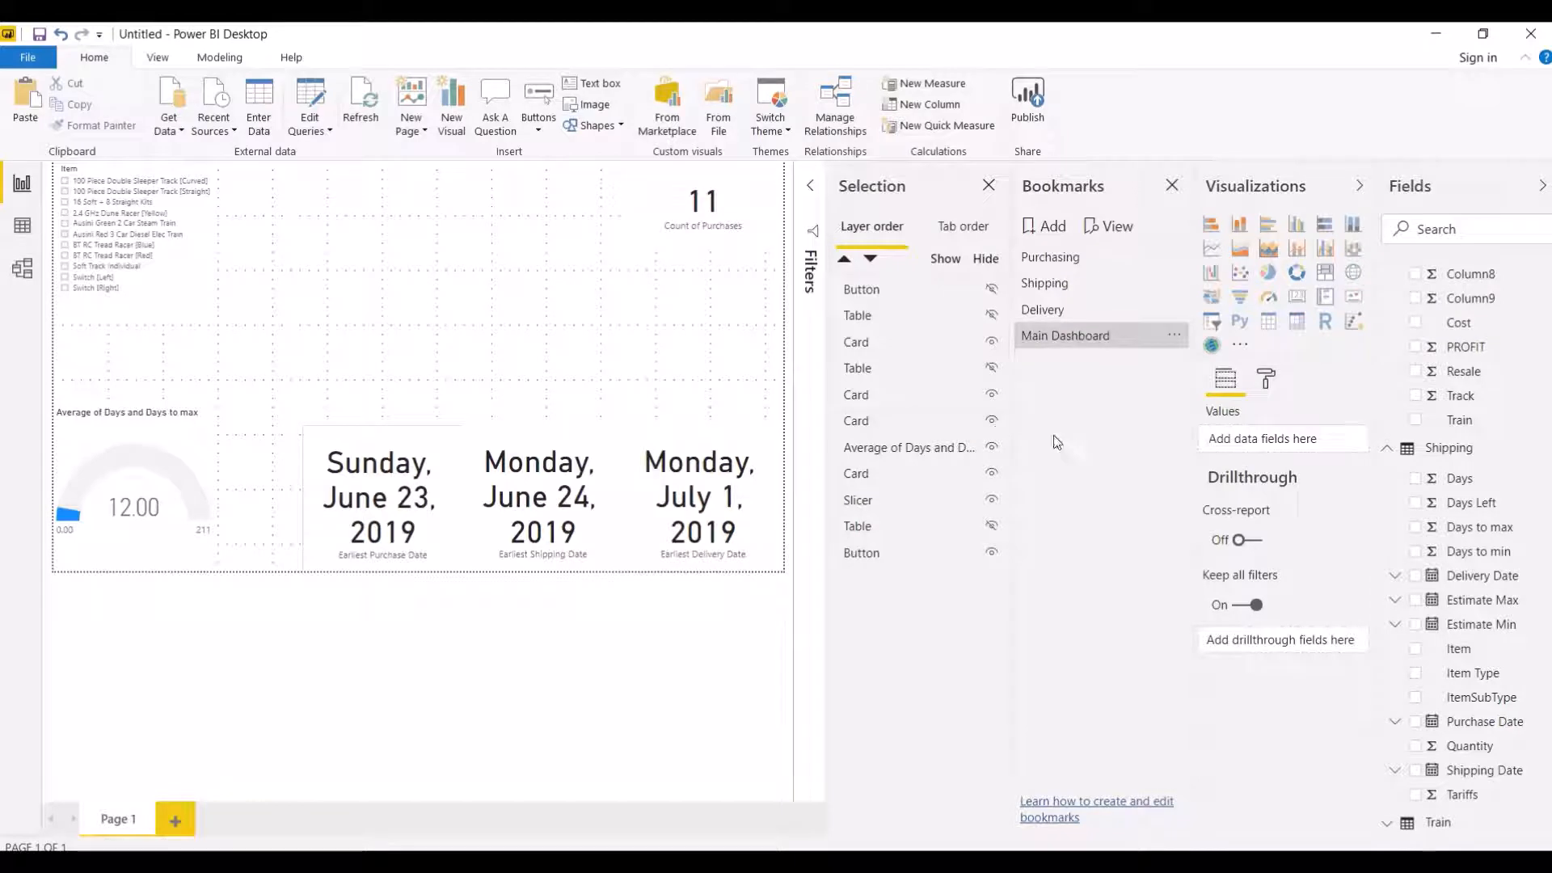
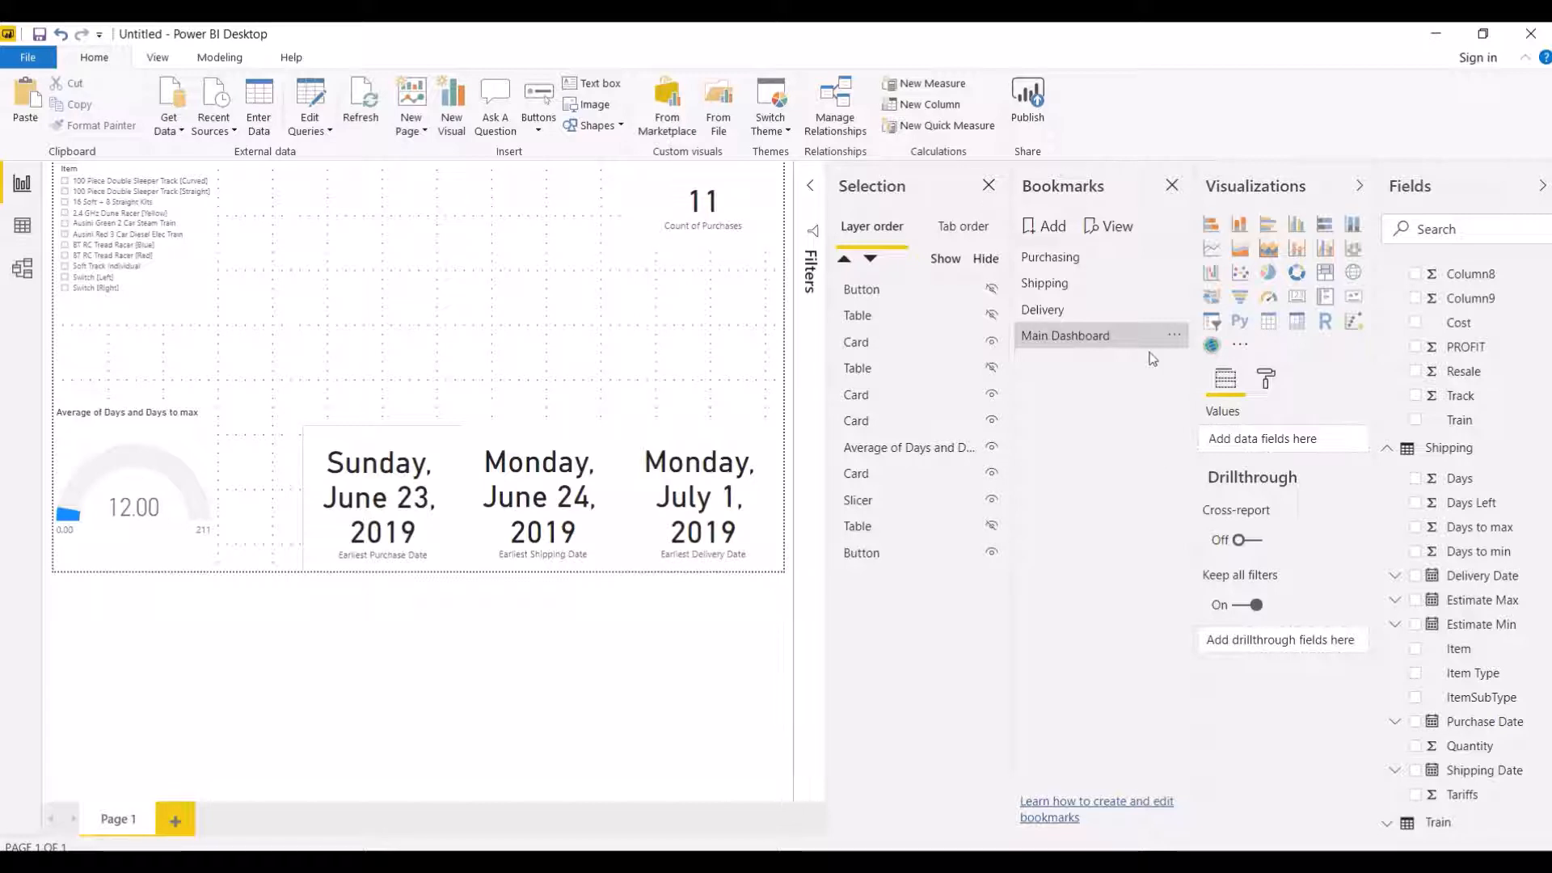
{"action": "left_click", "coordinate": [1093, 340]}
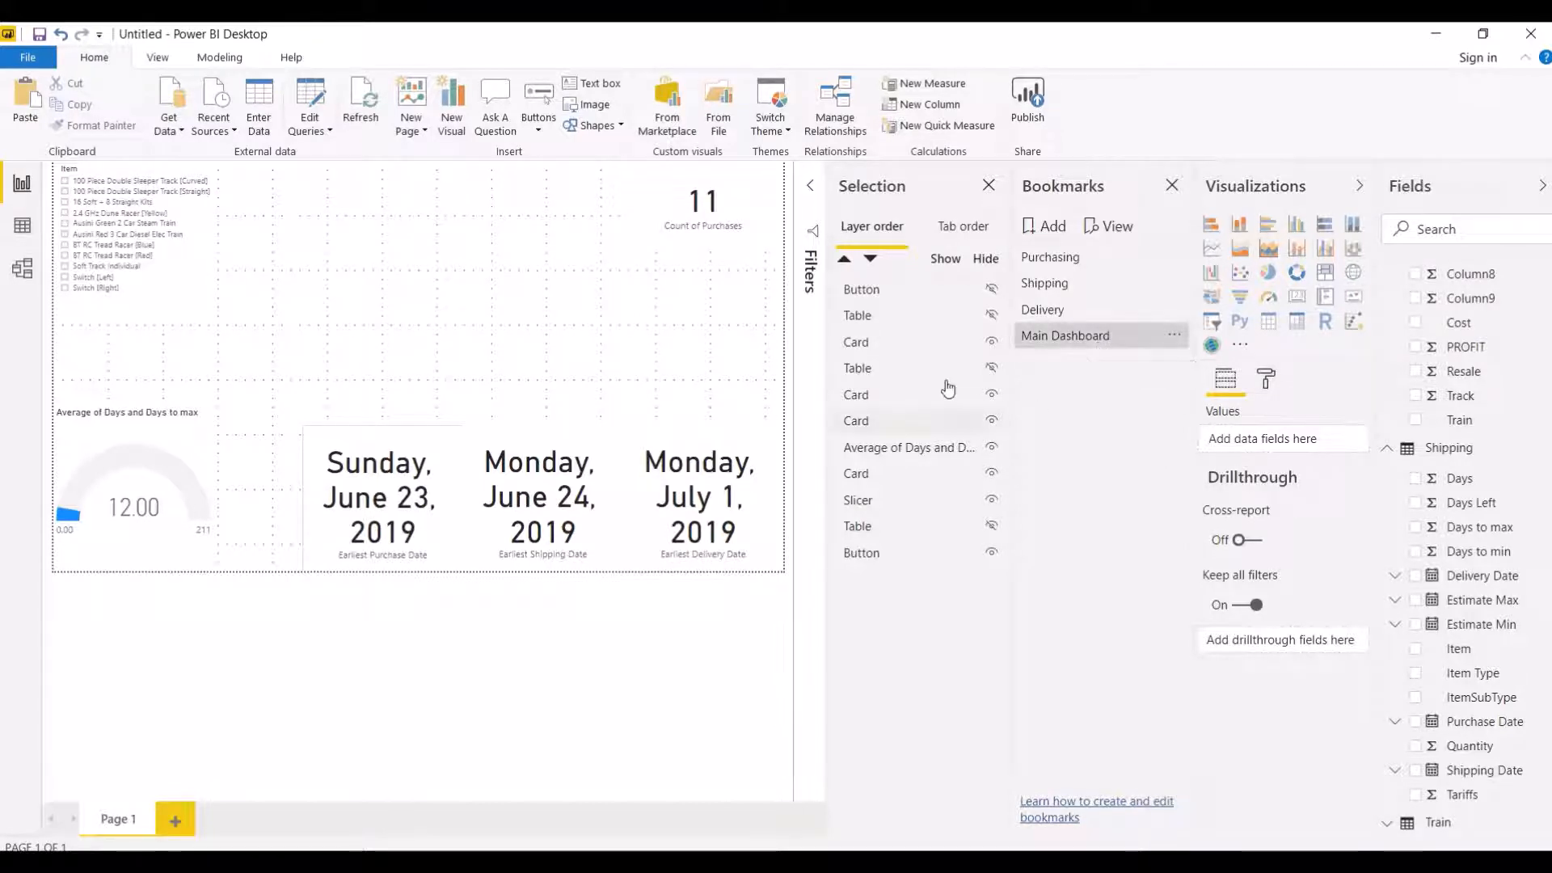
Step: Apply the Purchasing bookmark, then turn on the overlay button's action and link it to the Main Dashboard bookmark
{"action": "left_click", "coordinate": [895, 289]}
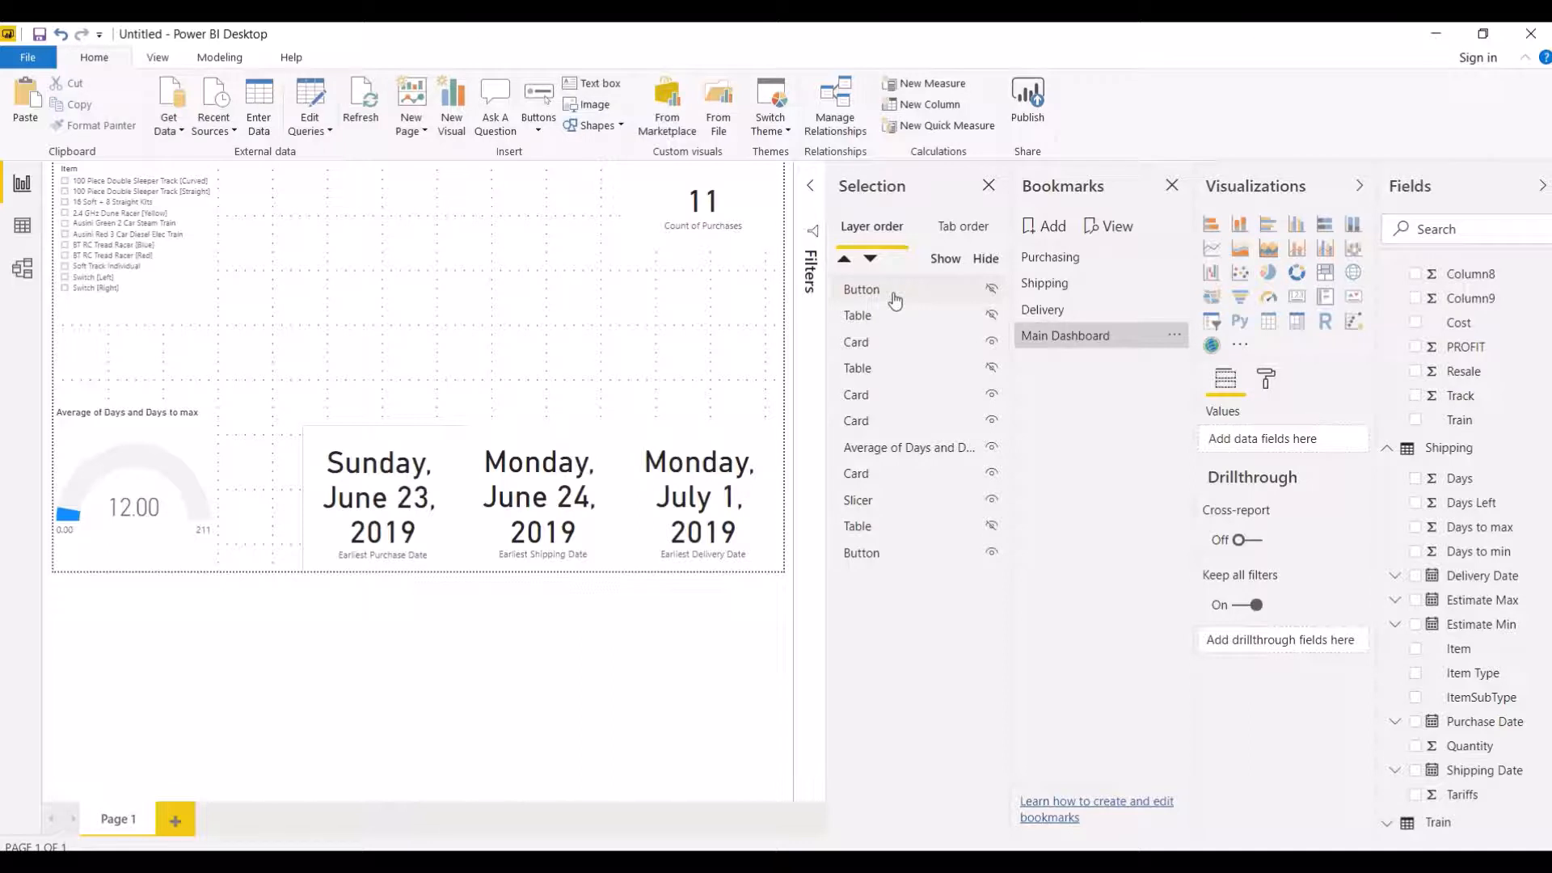
{"action": "left_click", "coordinate": [1065, 259]}
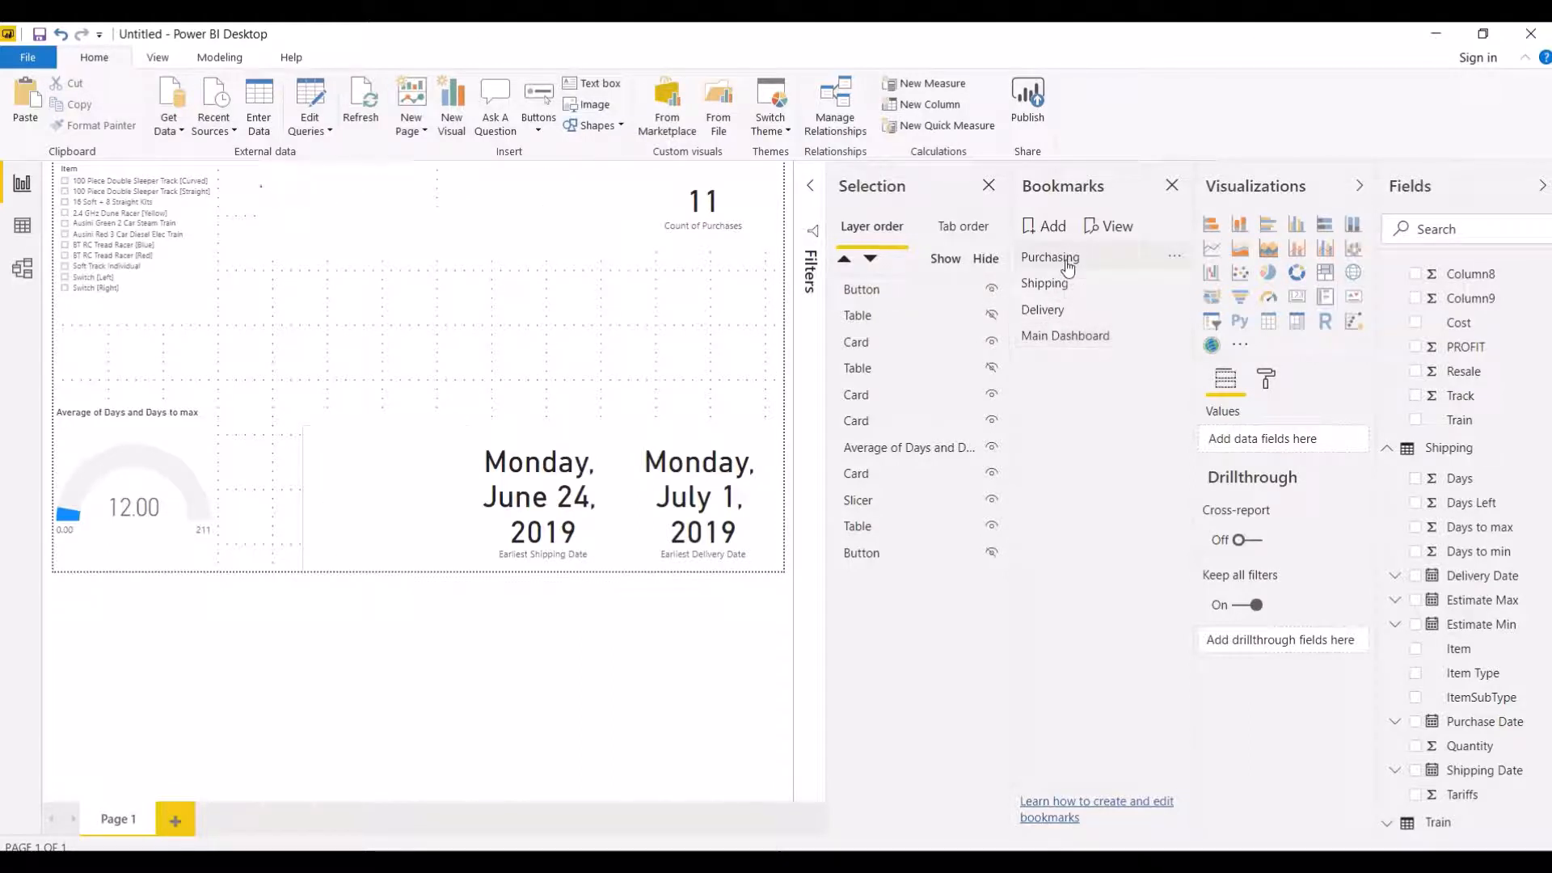
{"action": "left_click", "coordinate": [893, 291]}
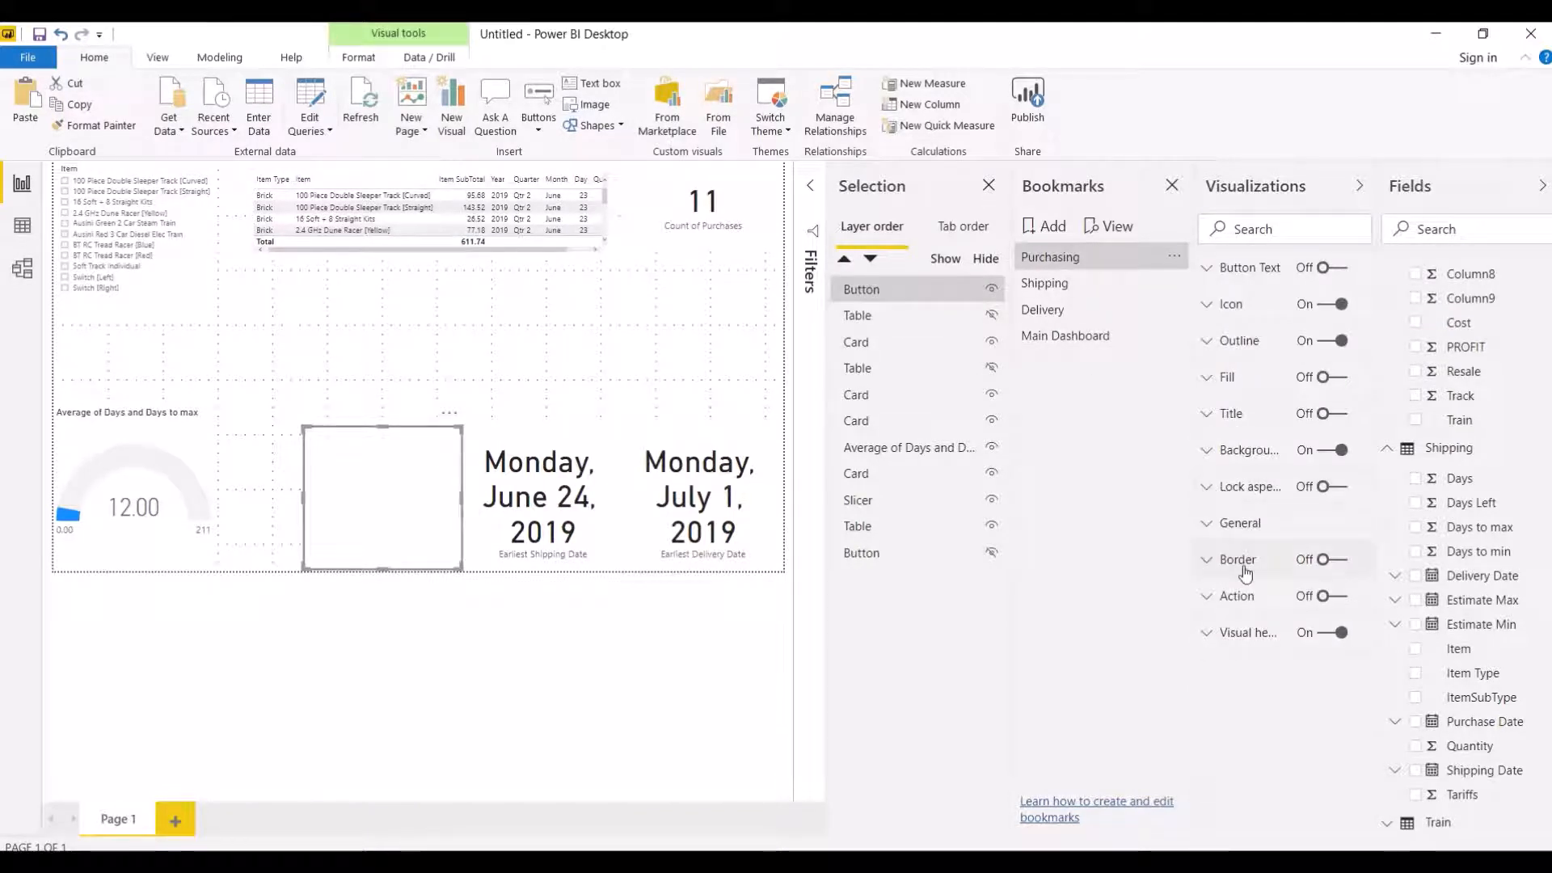
{"action": "left_click", "coordinate": [1234, 600]}
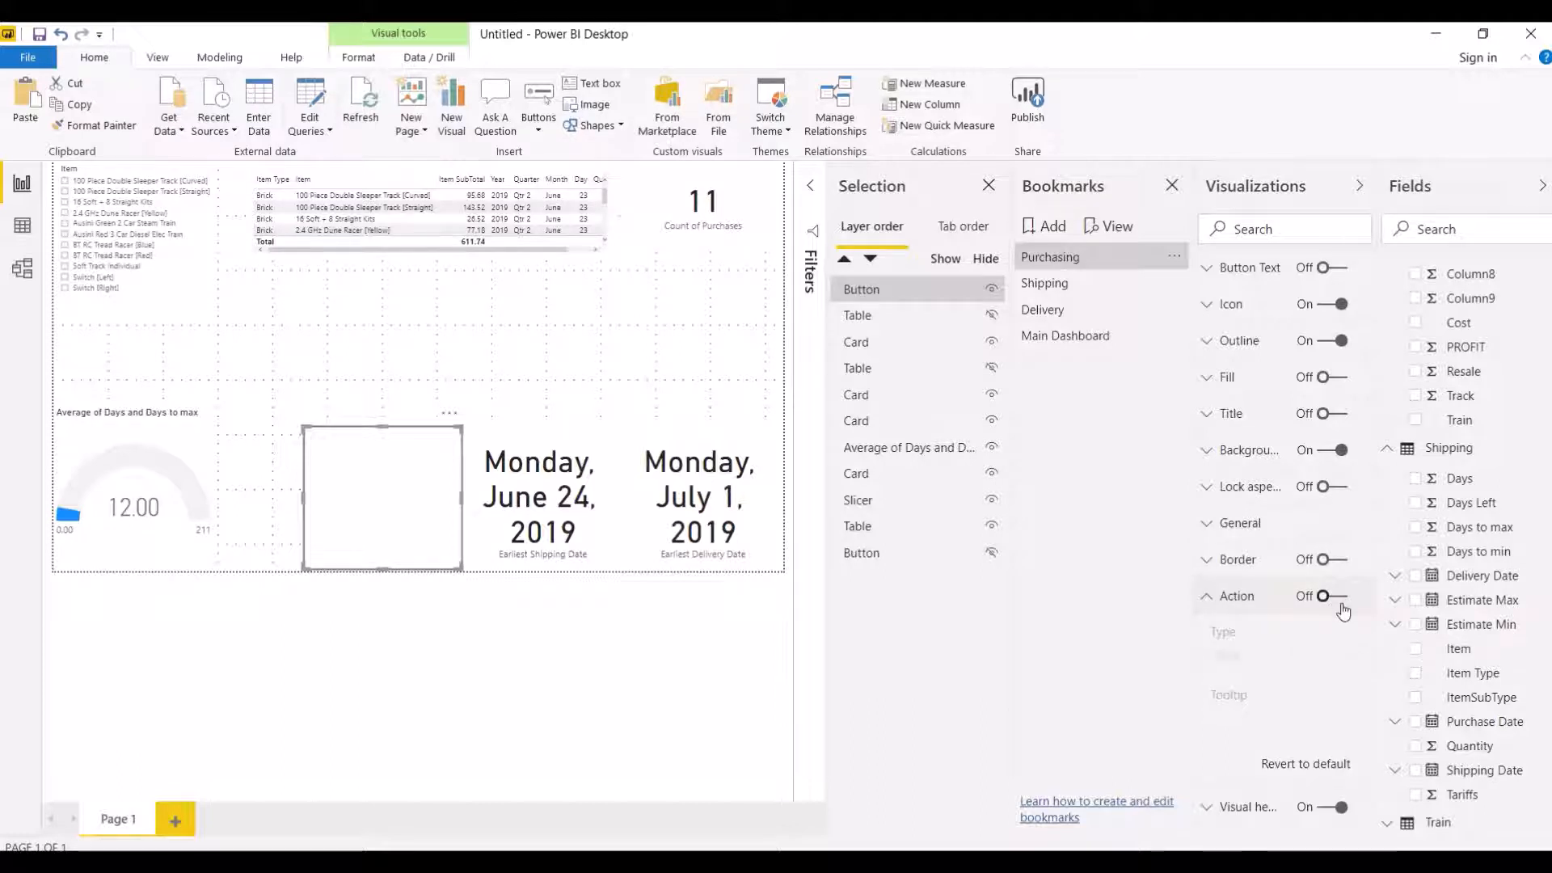
{"action": "left_click", "coordinate": [1334, 598]}
{"action": "left_click", "coordinate": [1339, 659]}
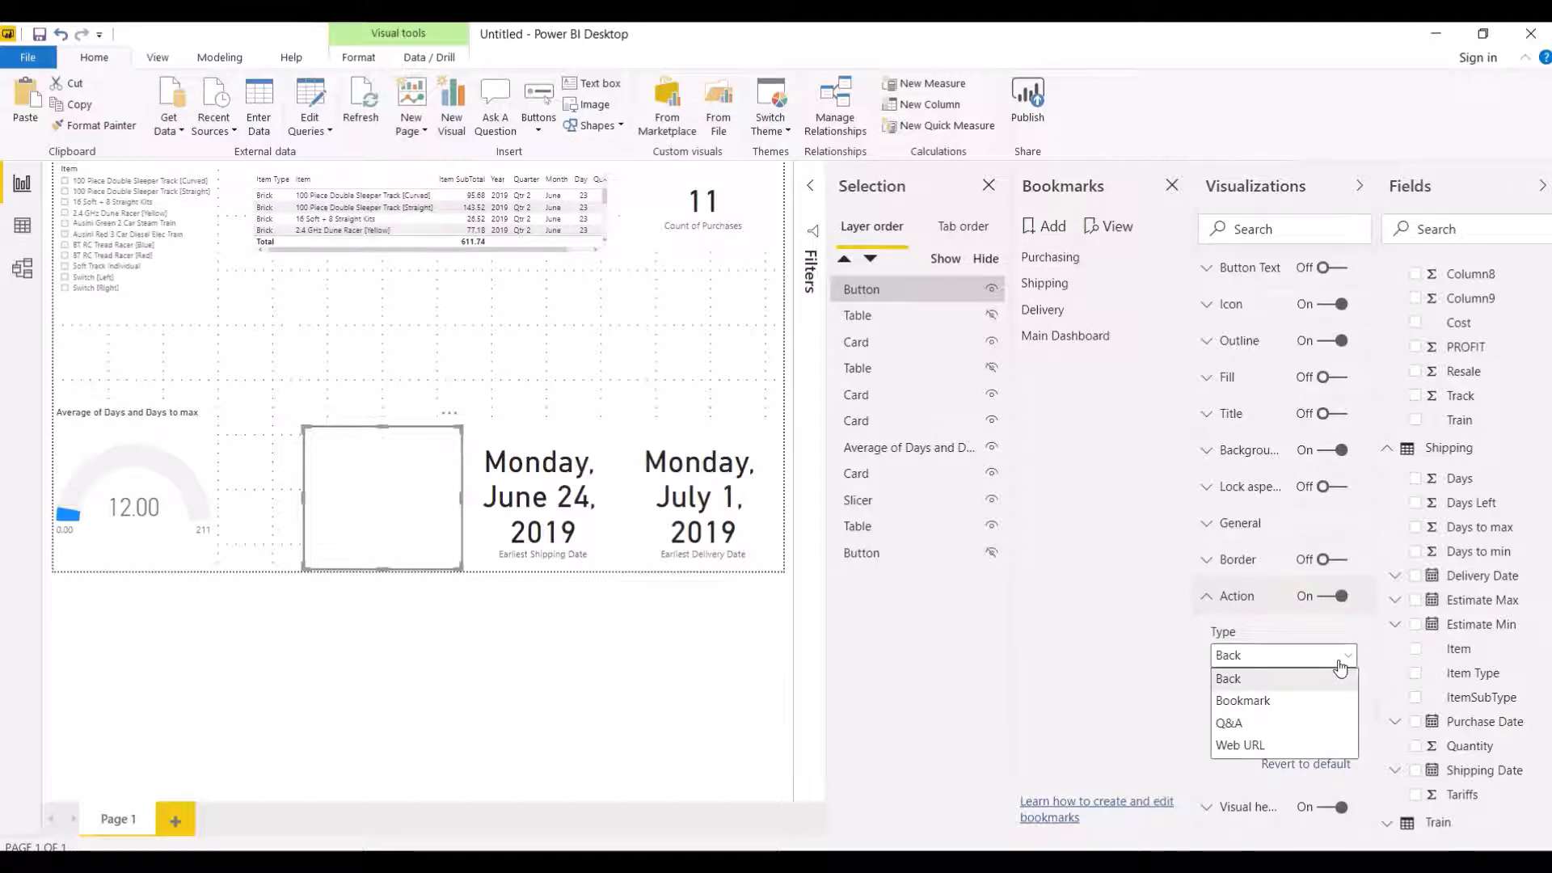
{"action": "left_click", "coordinate": [1326, 702]}
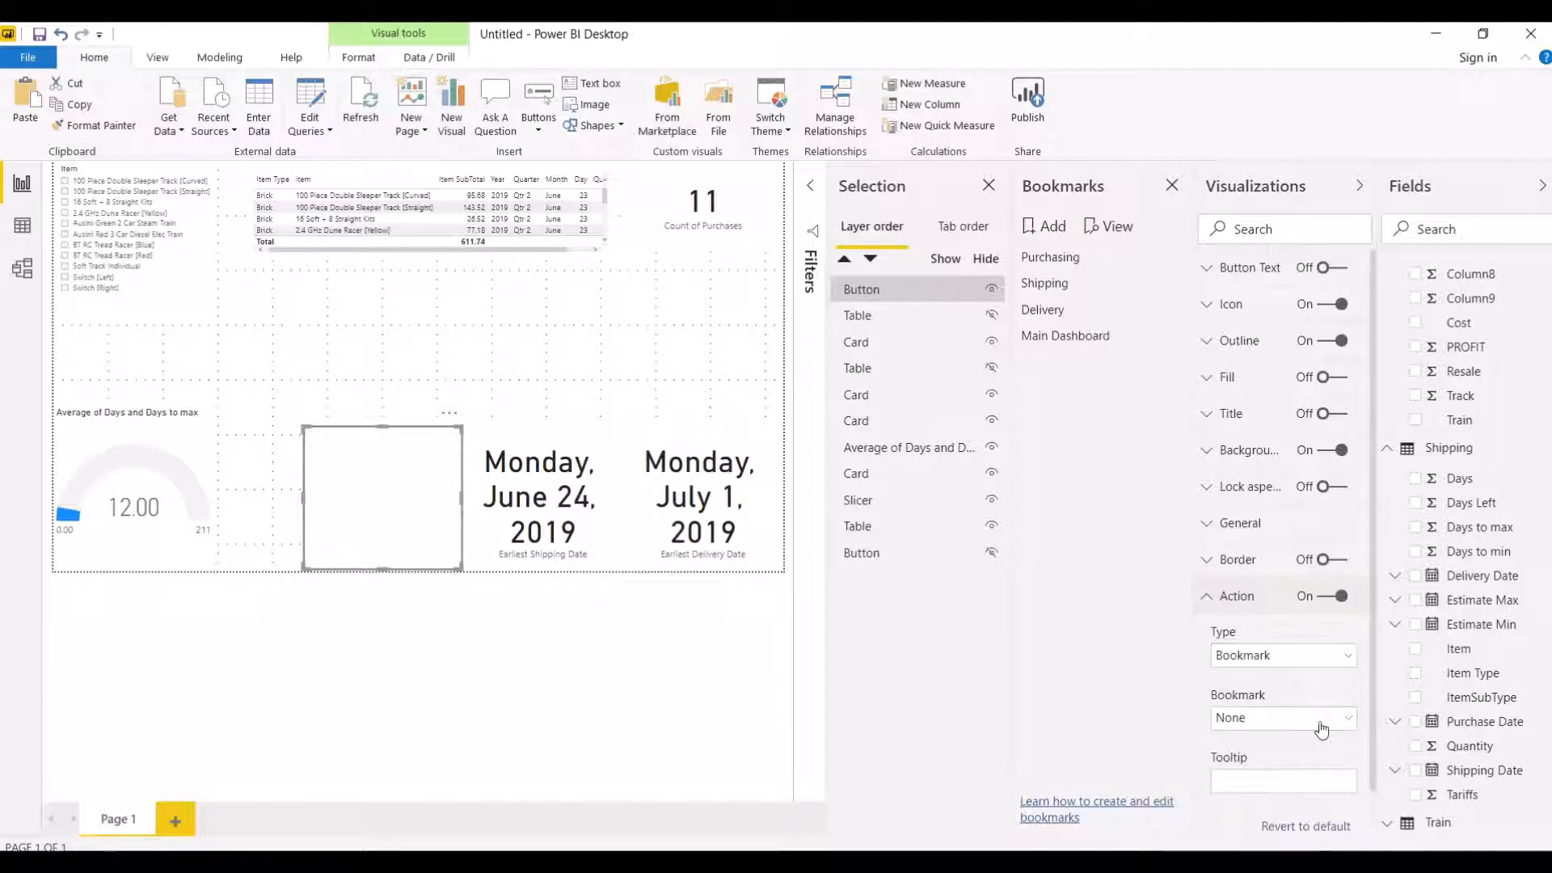
{"action": "left_click", "coordinate": [1322, 730]}
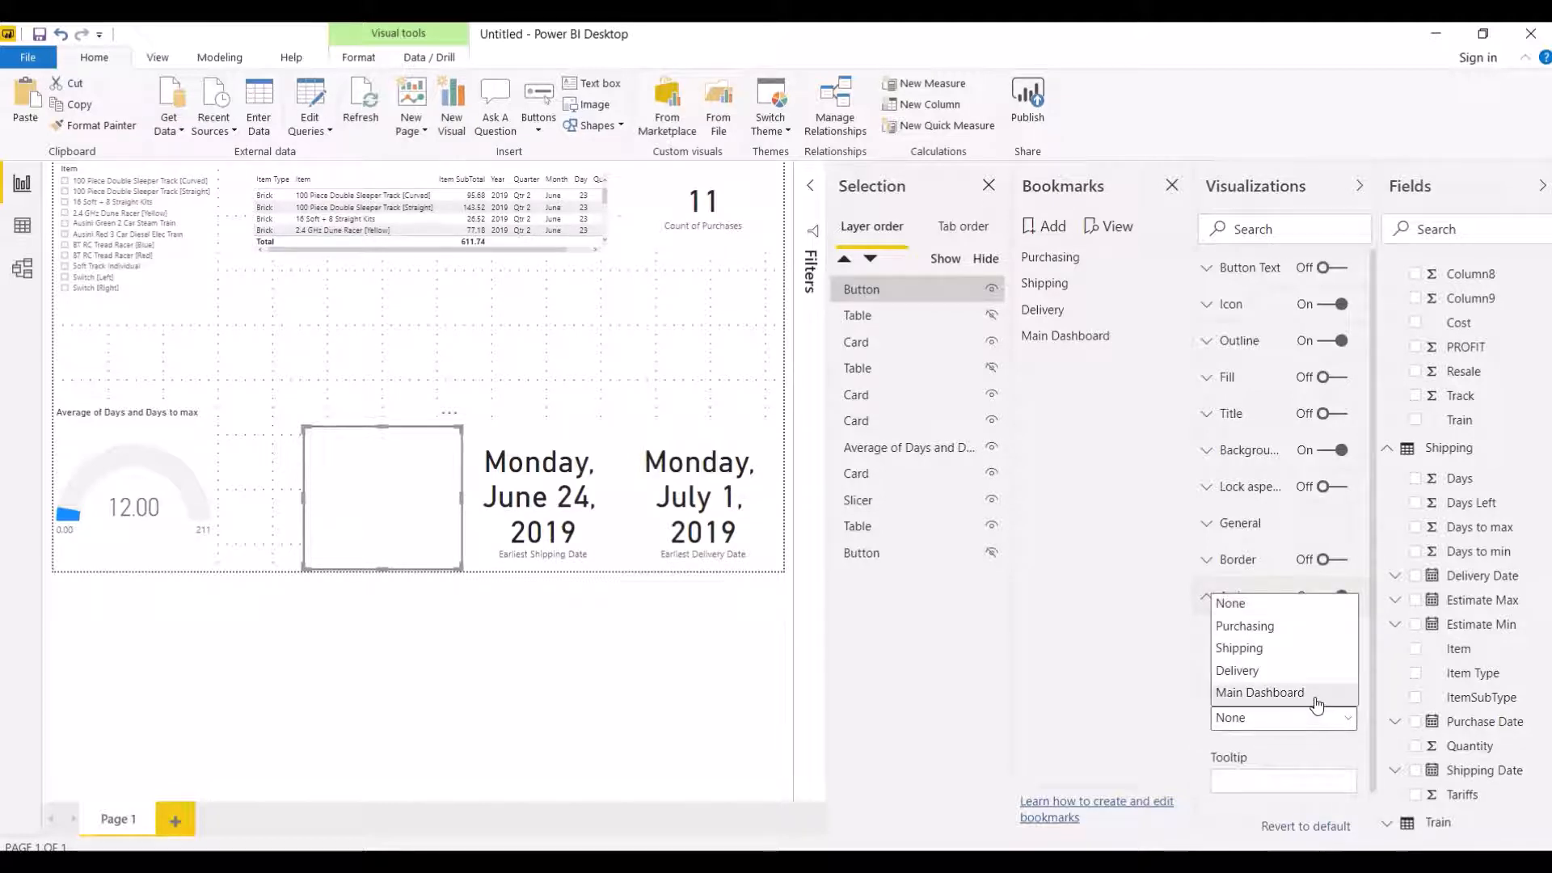
{"action": "left_click", "coordinate": [1318, 696]}
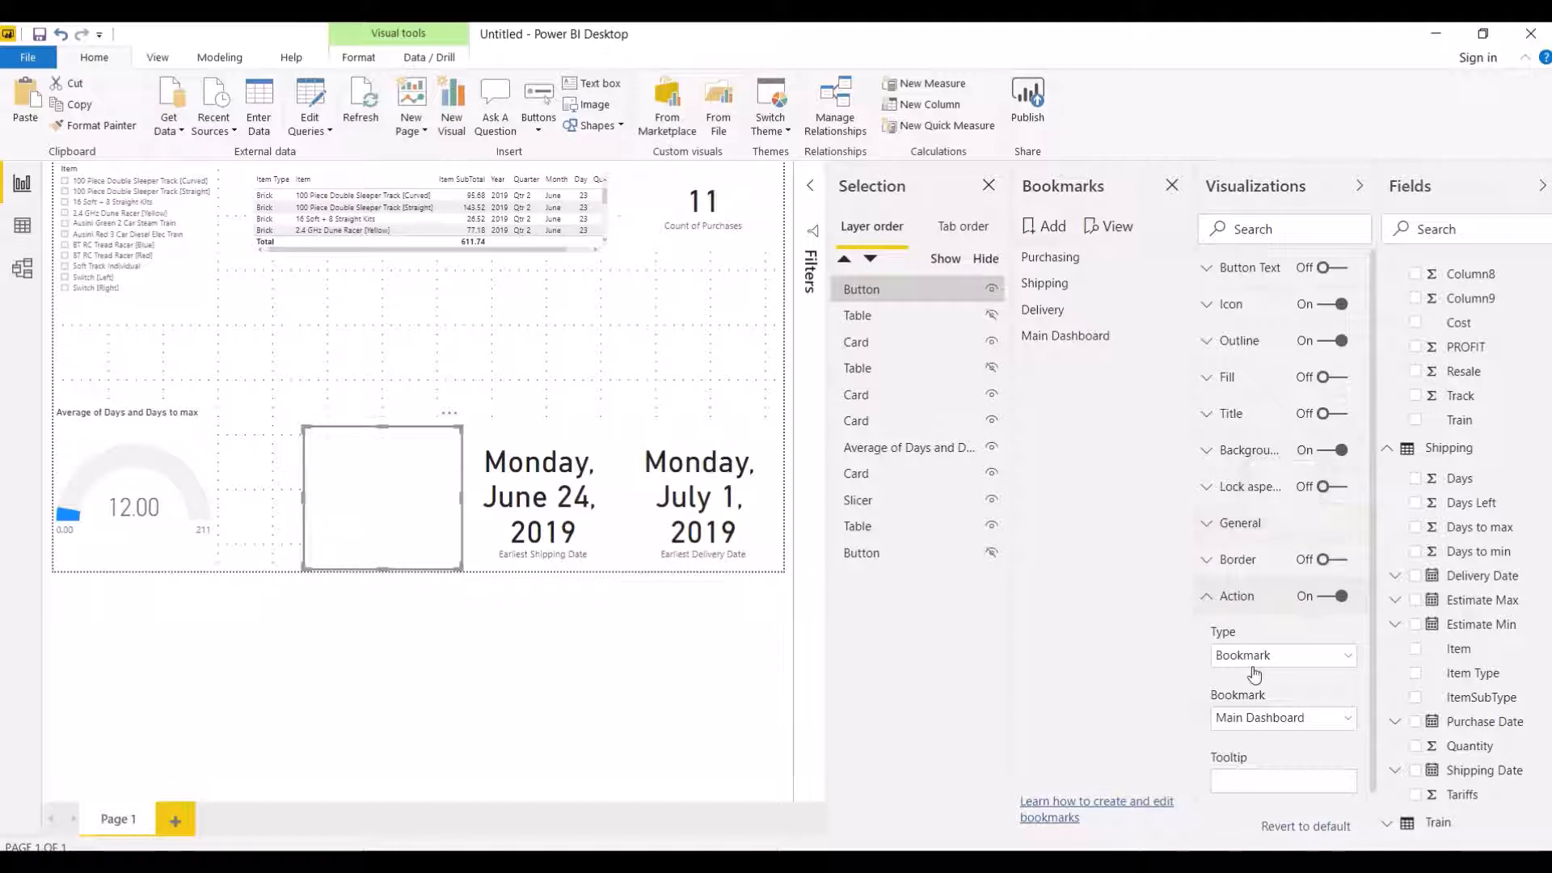
Step: Set the overlay button's action tooltip to "Go to dashboard"
{"action": "left_click", "coordinate": [1263, 785]}
{"action": "type", "text": "Go"}
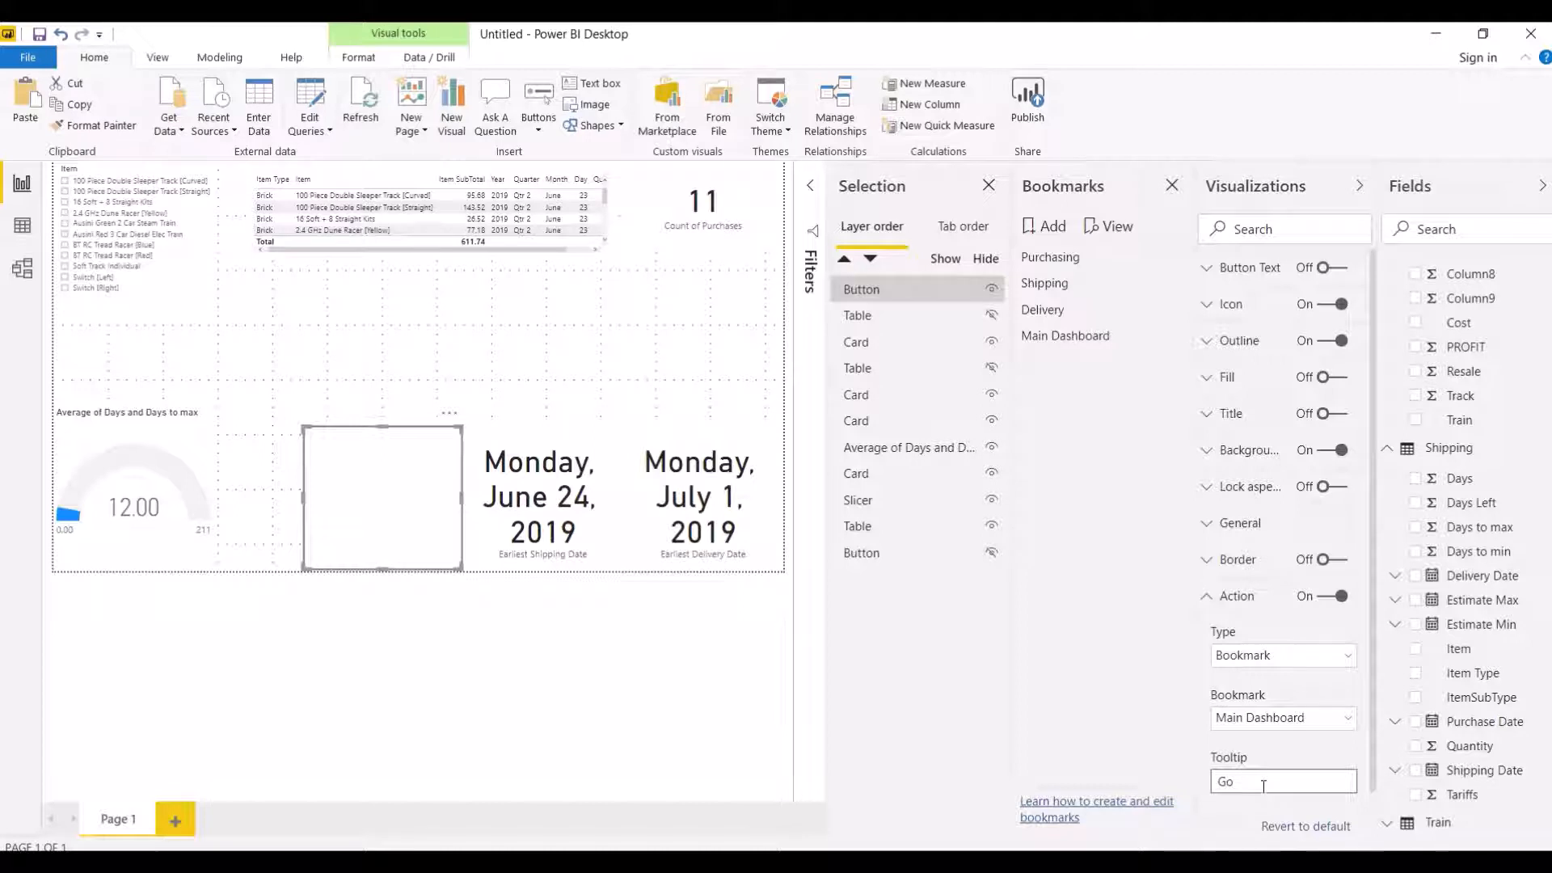
{"action": "type", "text": "o dash"}
{"action": "type", "text": "board"}
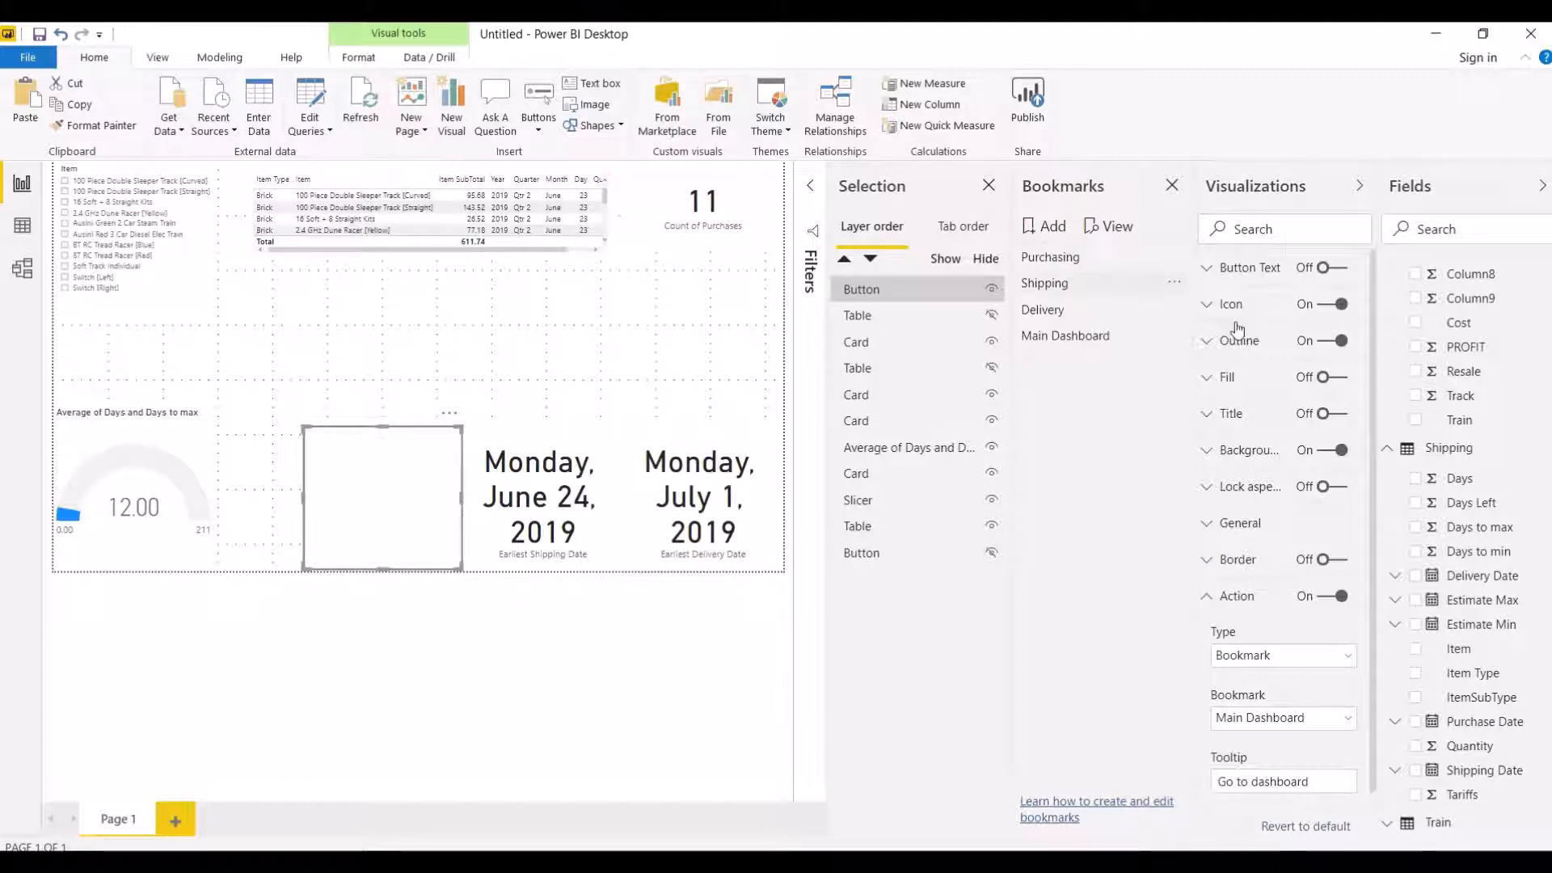
Step: Turn on the overlay button's fill and set its default-state fill transparency to 100%
{"action": "left_click", "coordinate": [1215, 383]}
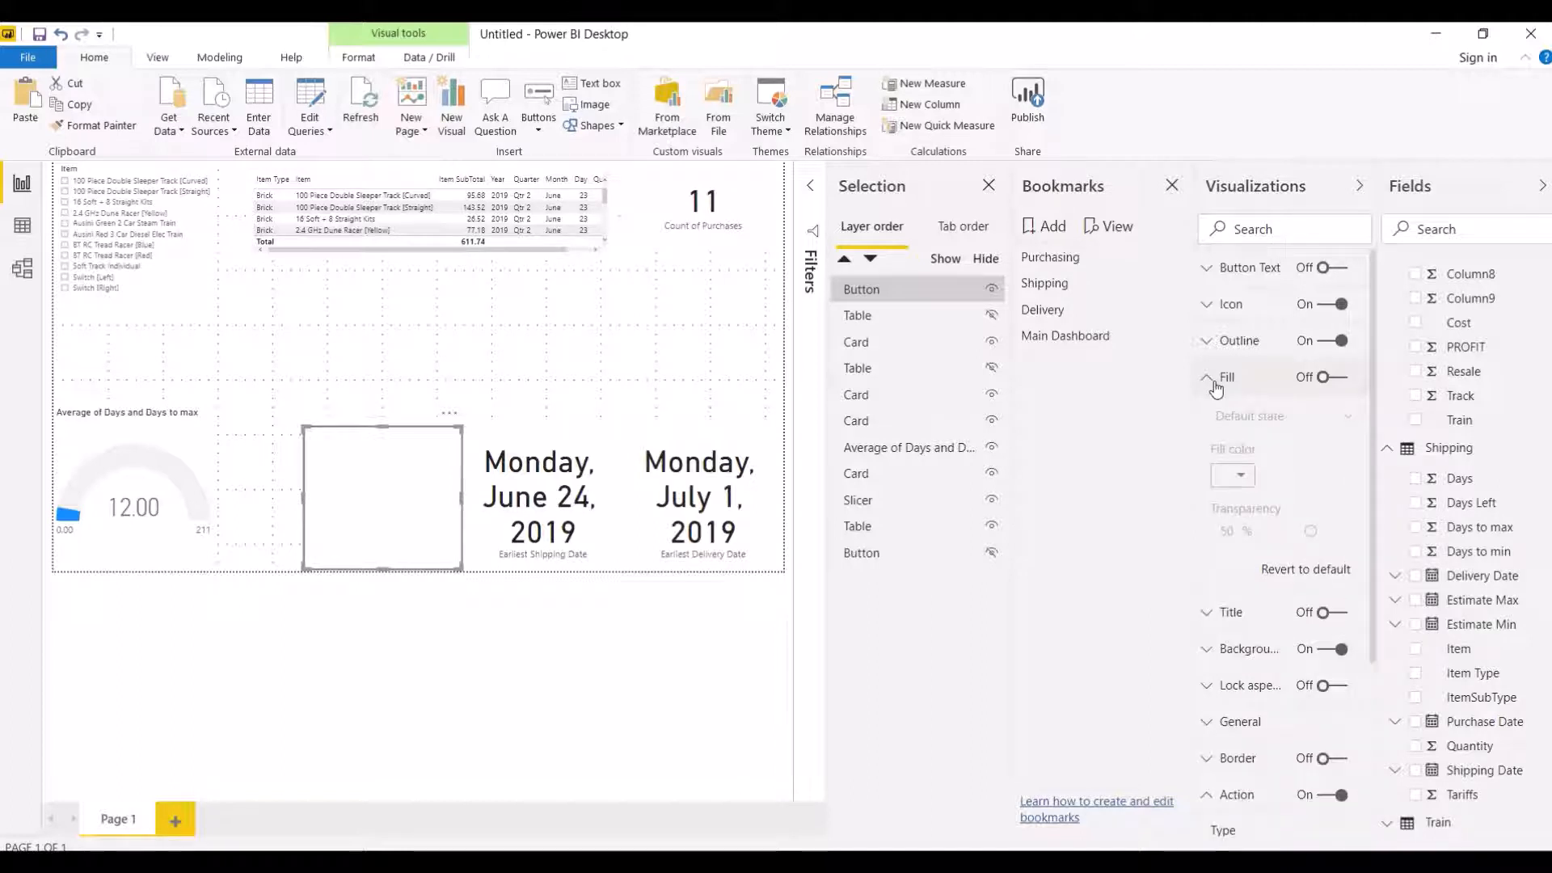
{"action": "left_click", "coordinate": [1341, 383]}
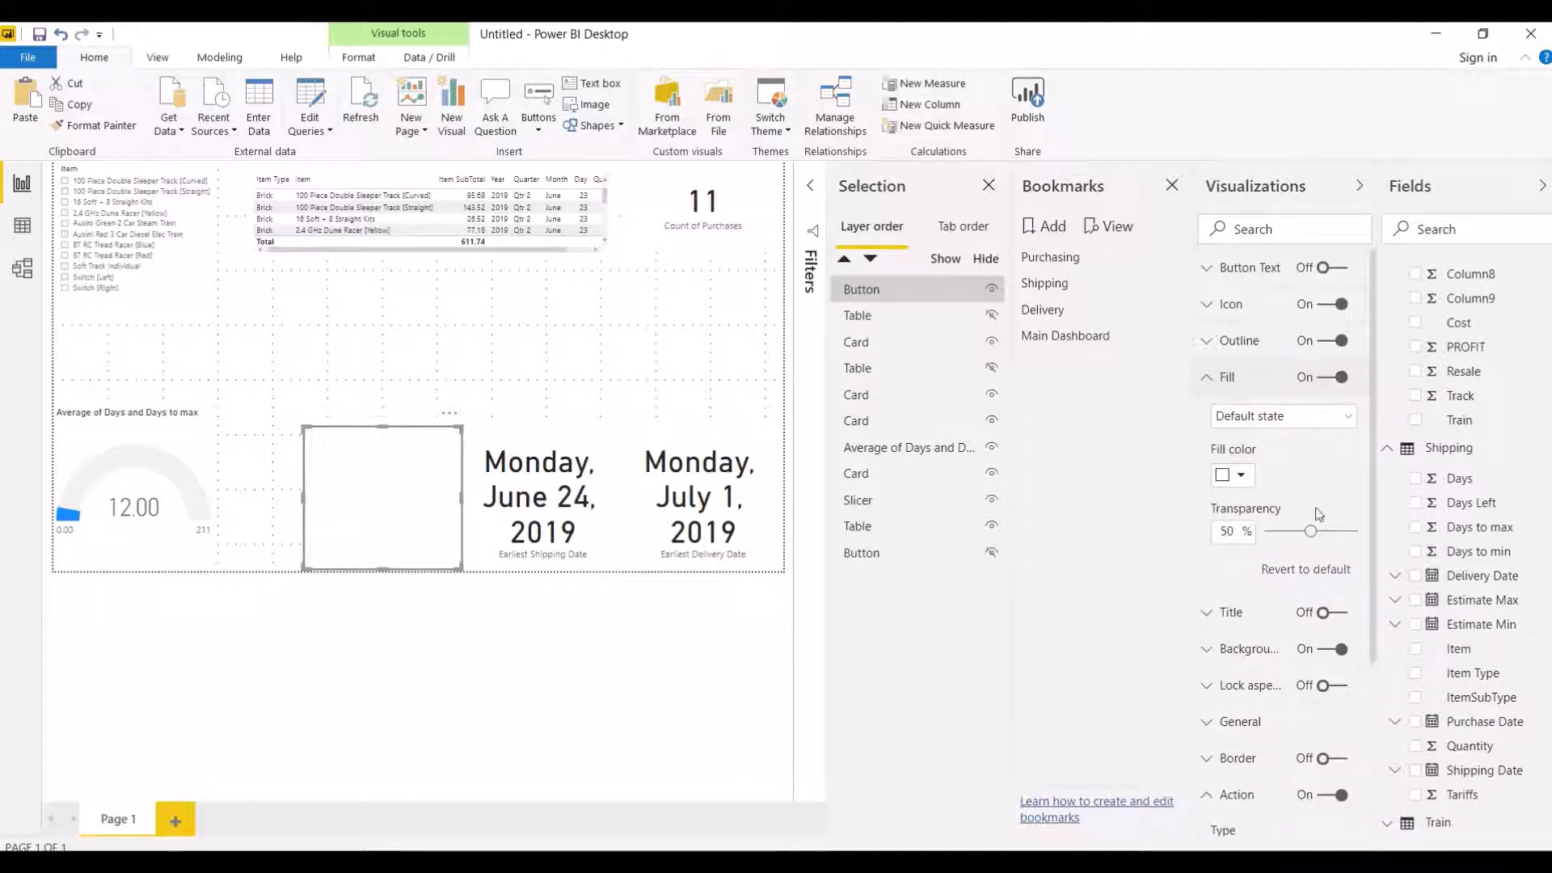
{"action": "left_click_drag", "start_coordinate": [1311, 539], "coordinate": [1363, 534]}
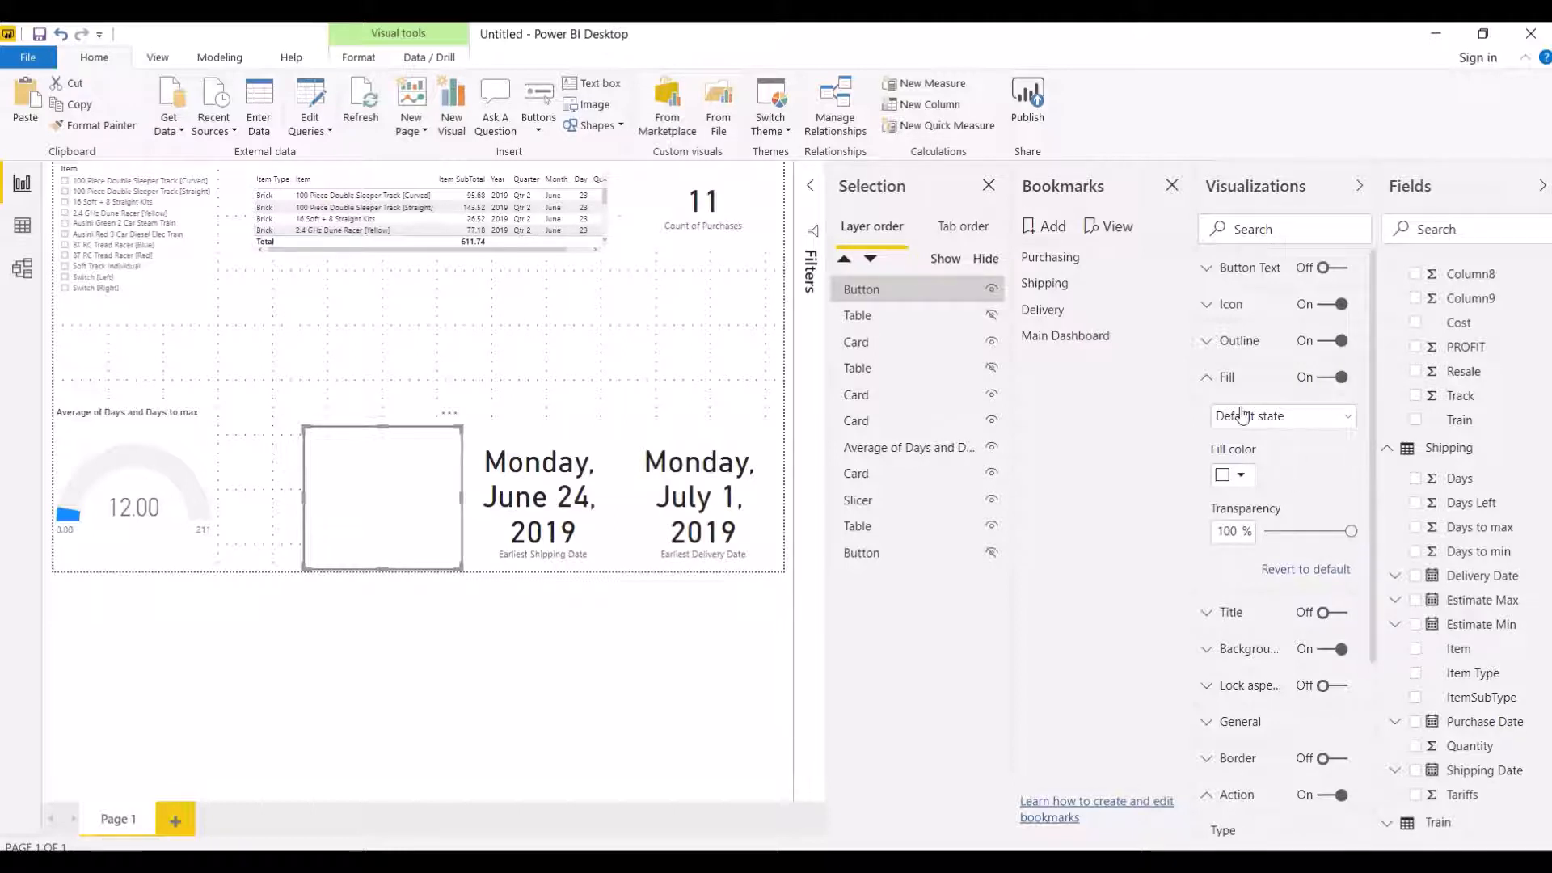
{"action": "left_click", "coordinate": [1221, 390]}
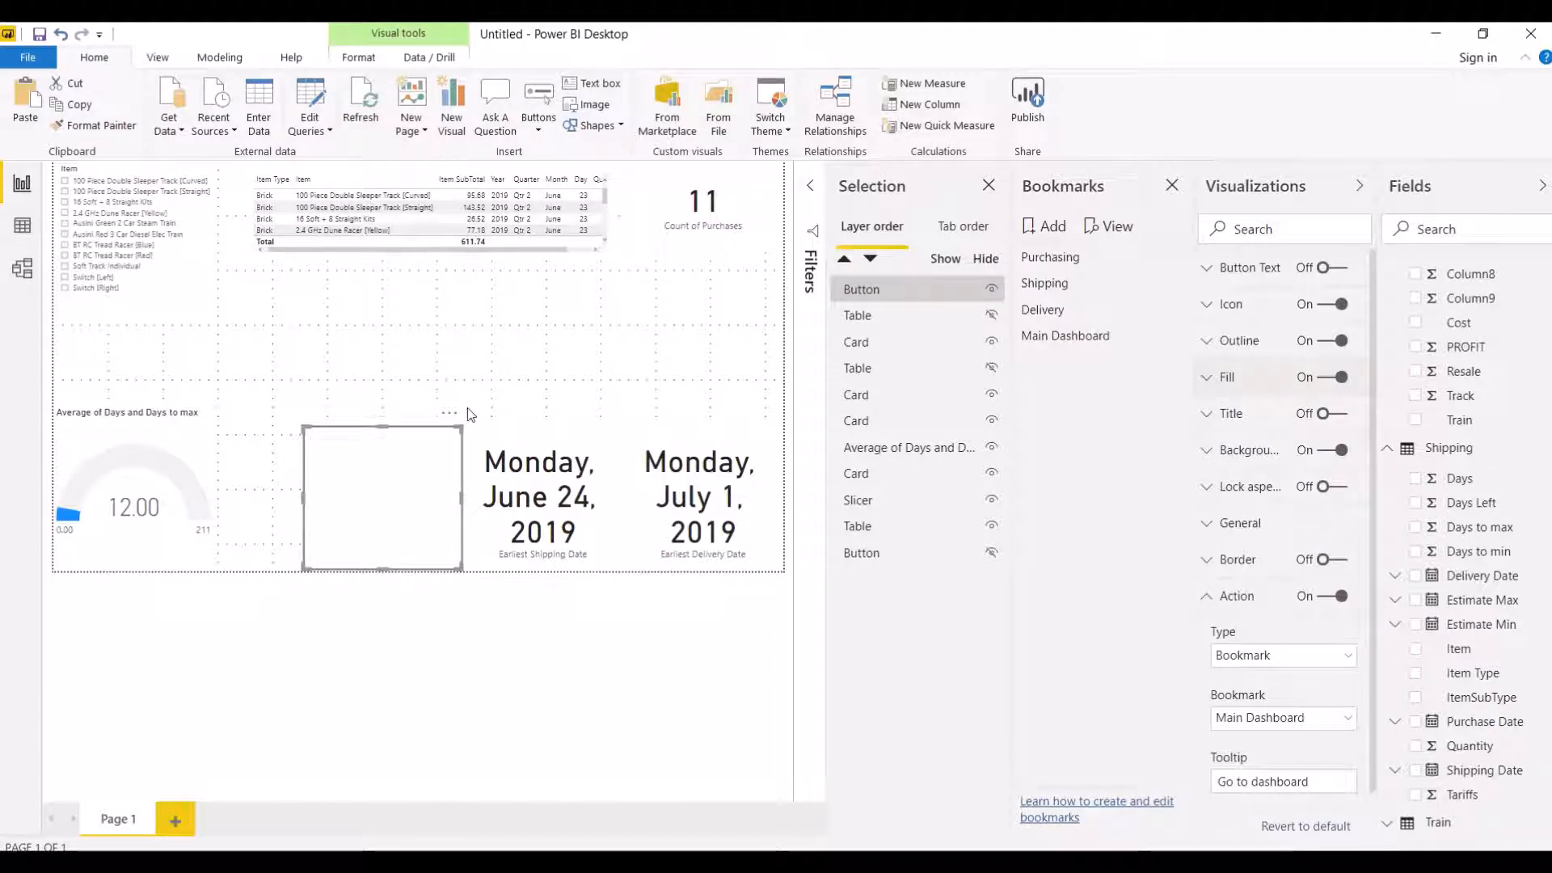
Step: Test the overlay button's link to Main Dashboard, and try triggering the original button behind the Earliest Purchase Date card
{"action": "left_click", "coordinate": [405, 513], "text": "ctrl"}
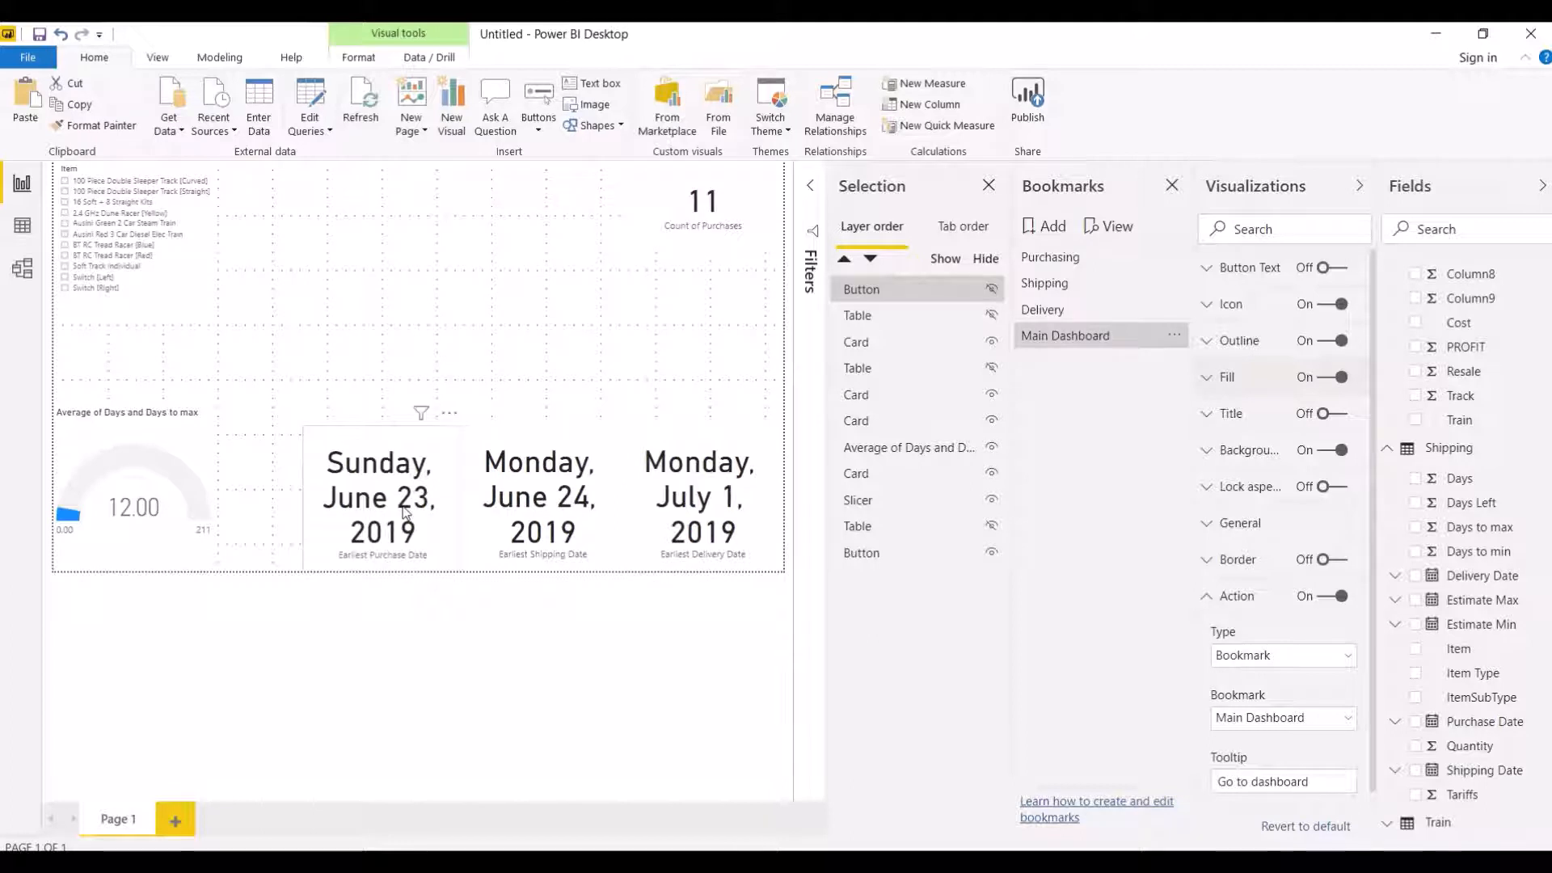
{"action": "left_click", "coordinate": [405, 512]}
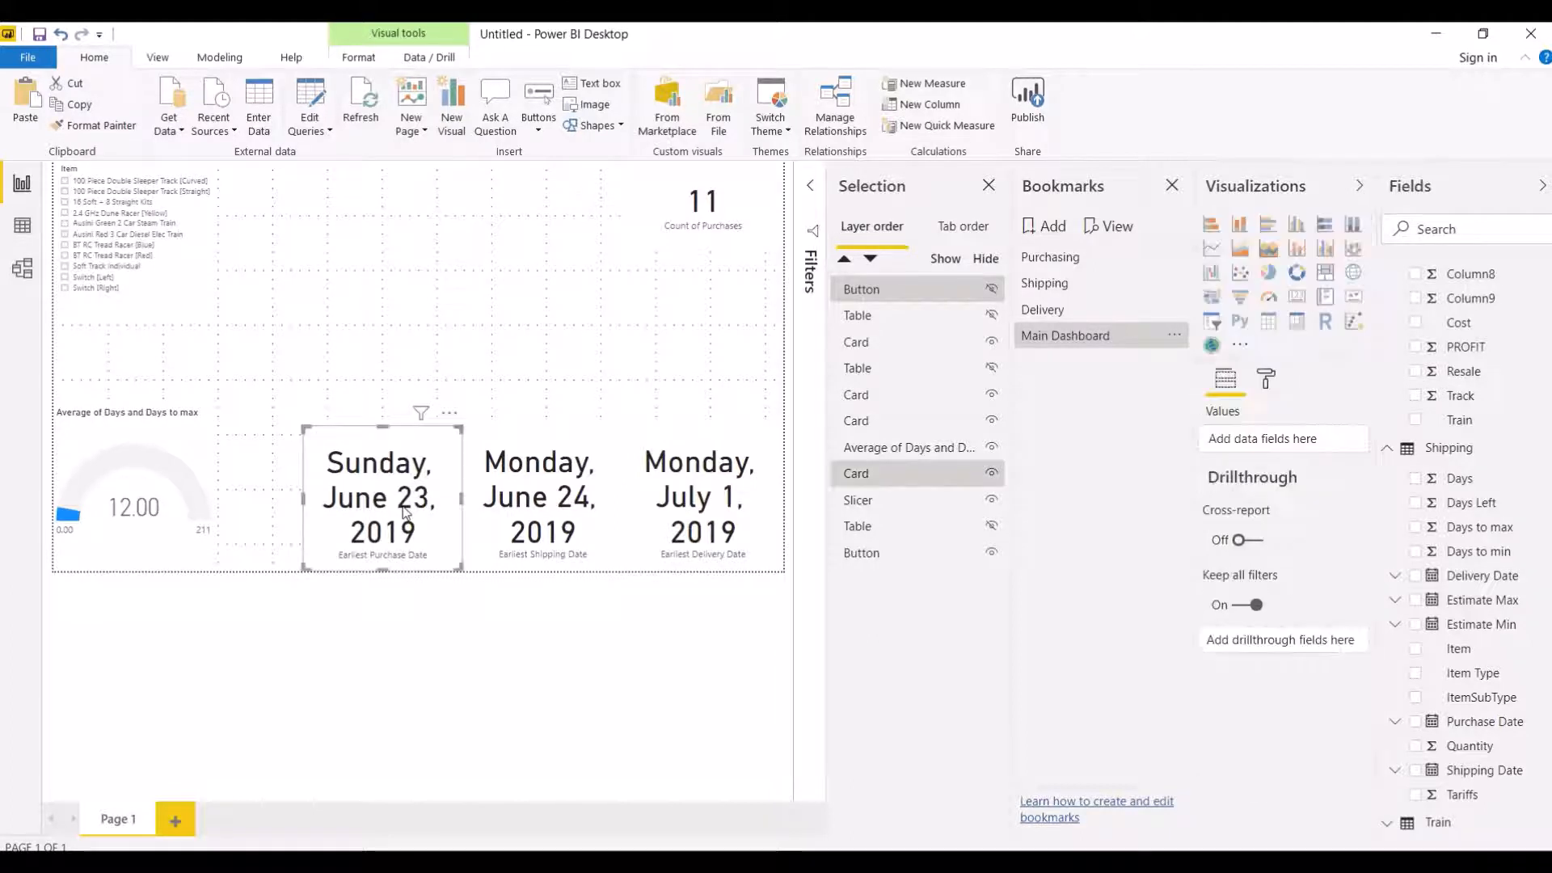
{"action": "left_click", "coordinate": [405, 512], "text": "ctrl"}
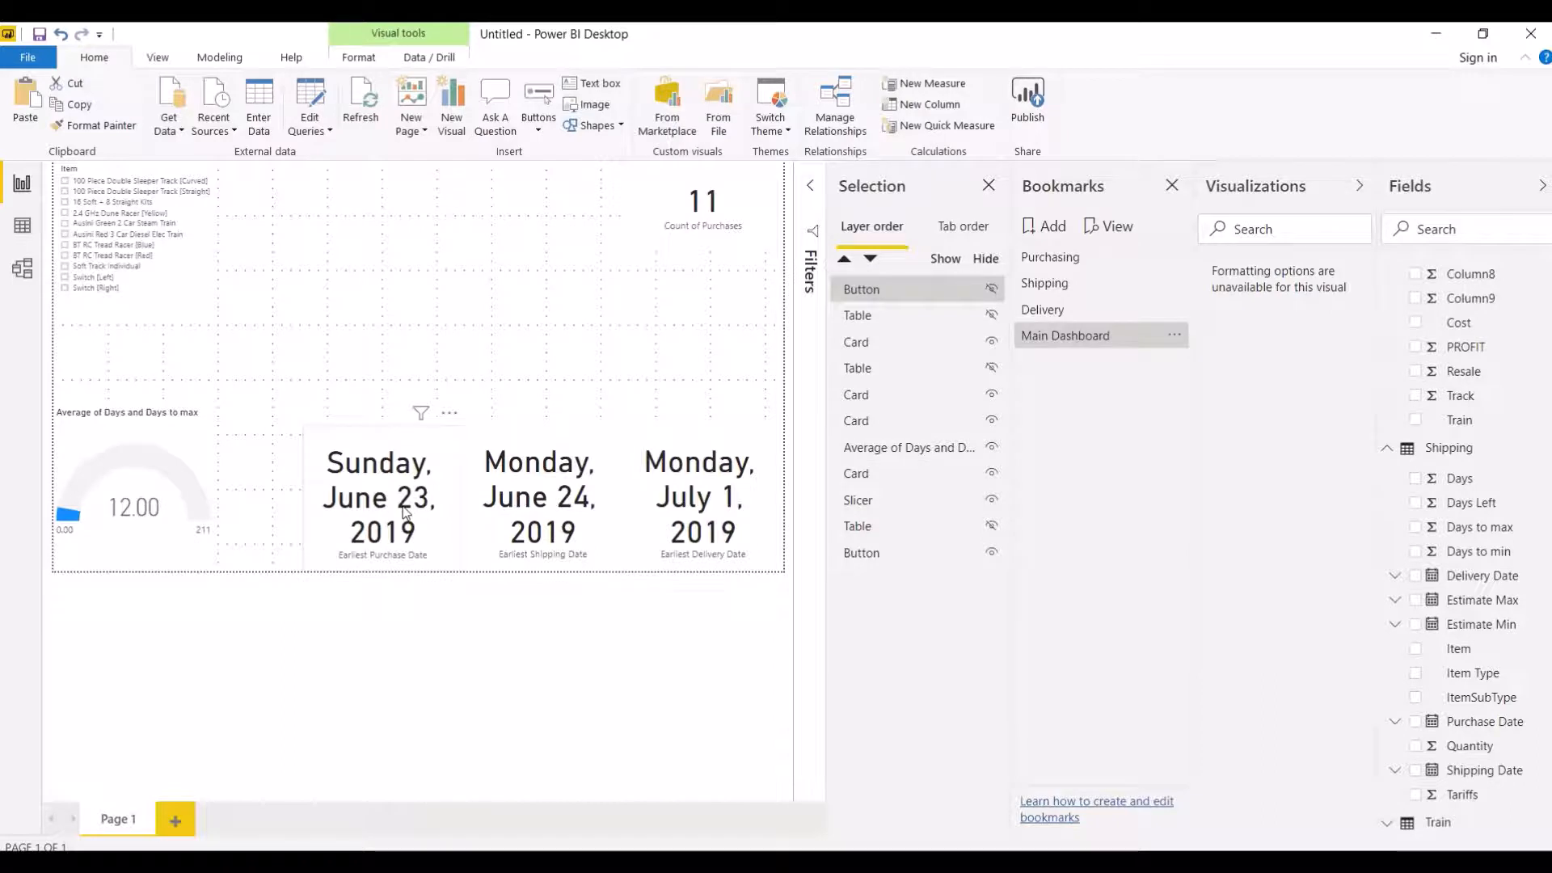
{"action": "left_click", "coordinate": [405, 512], "text": "ctrl"}
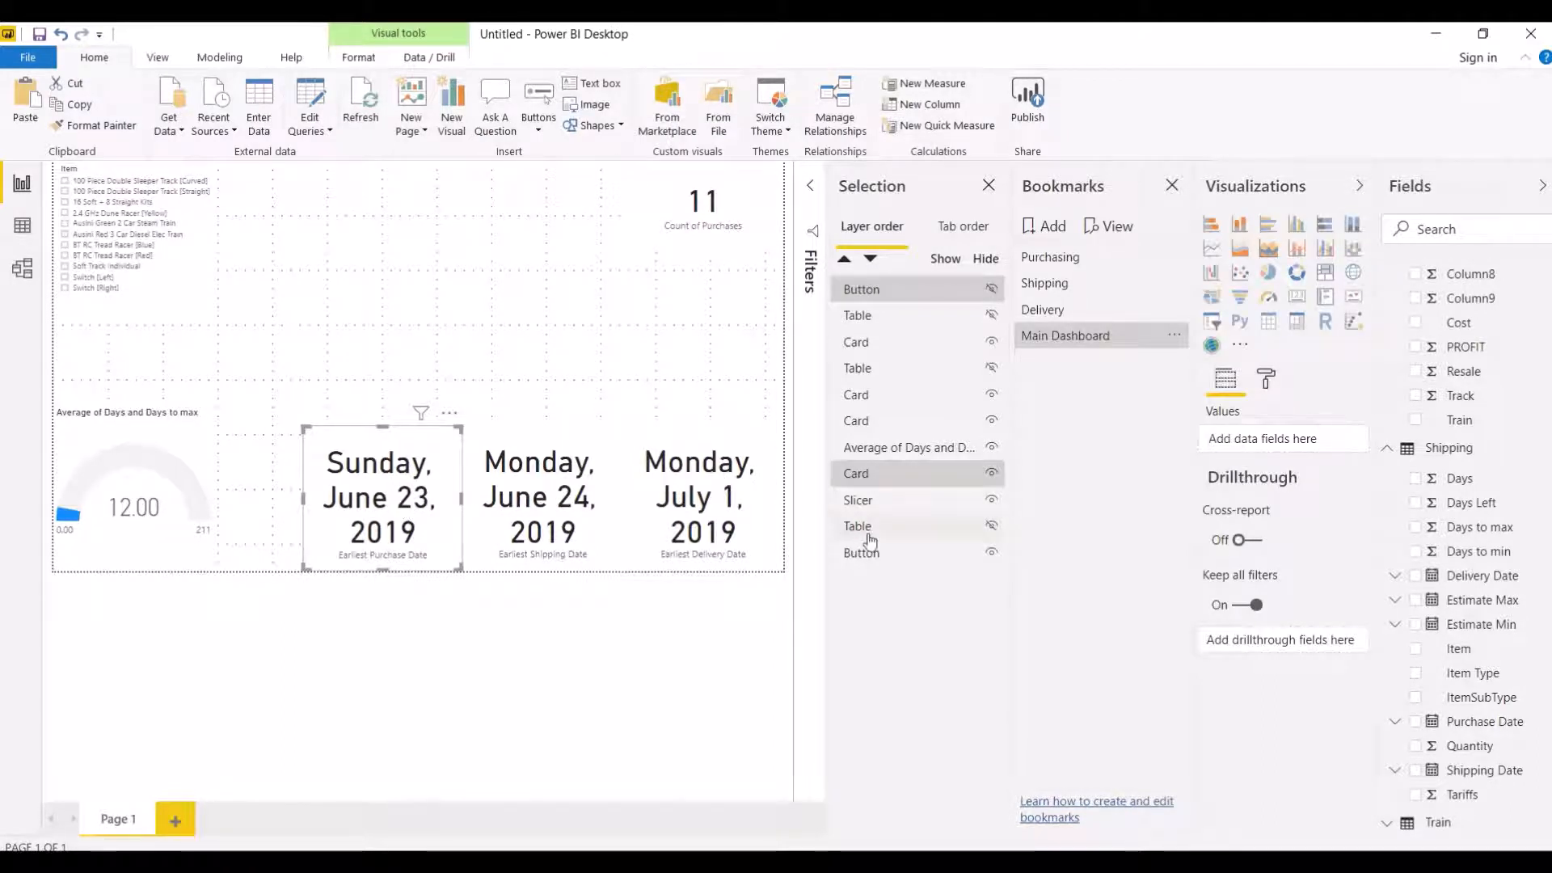
Step: Turn on the fill of the original button behind the Earliest Purchase Date card and set its transparency to 100%
{"action": "left_click", "coordinate": [890, 558]}
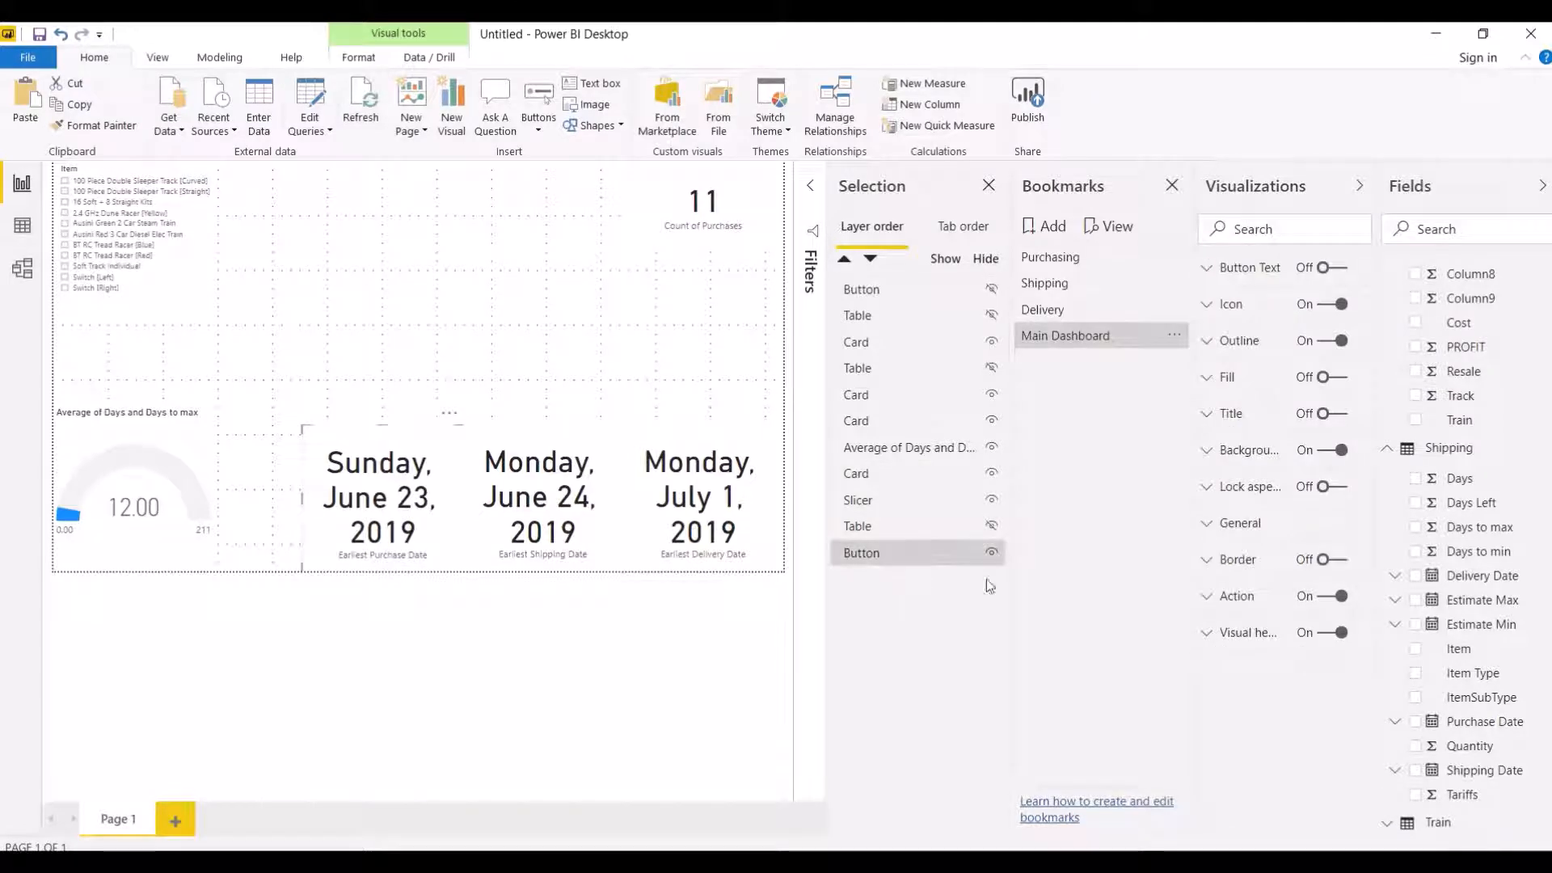
{"action": "left_click", "coordinate": [1208, 382]}
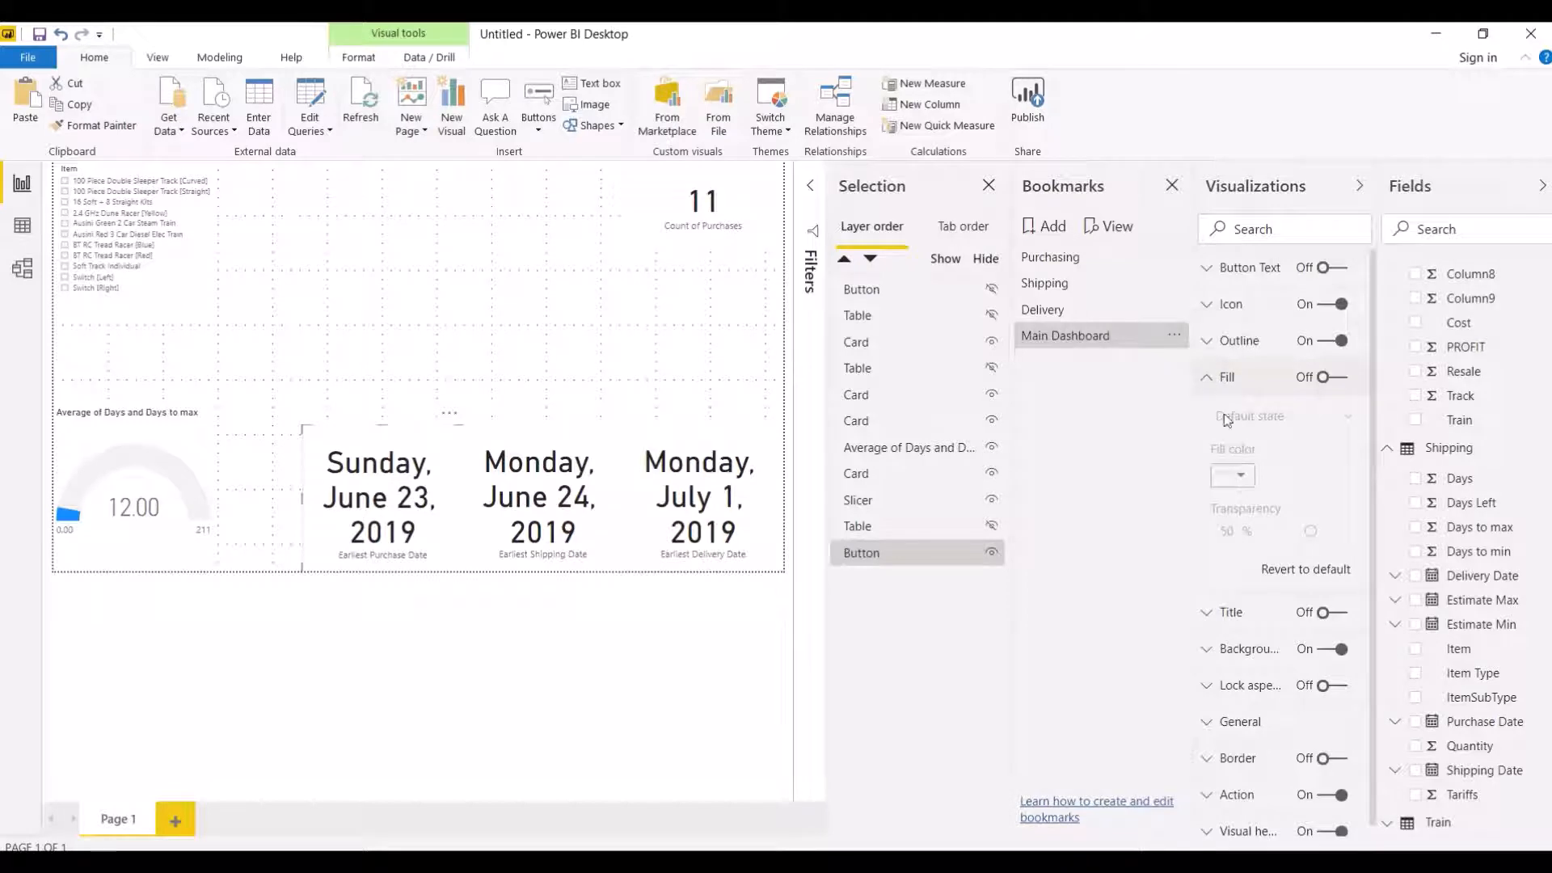
{"action": "left_click", "coordinate": [1336, 384]}
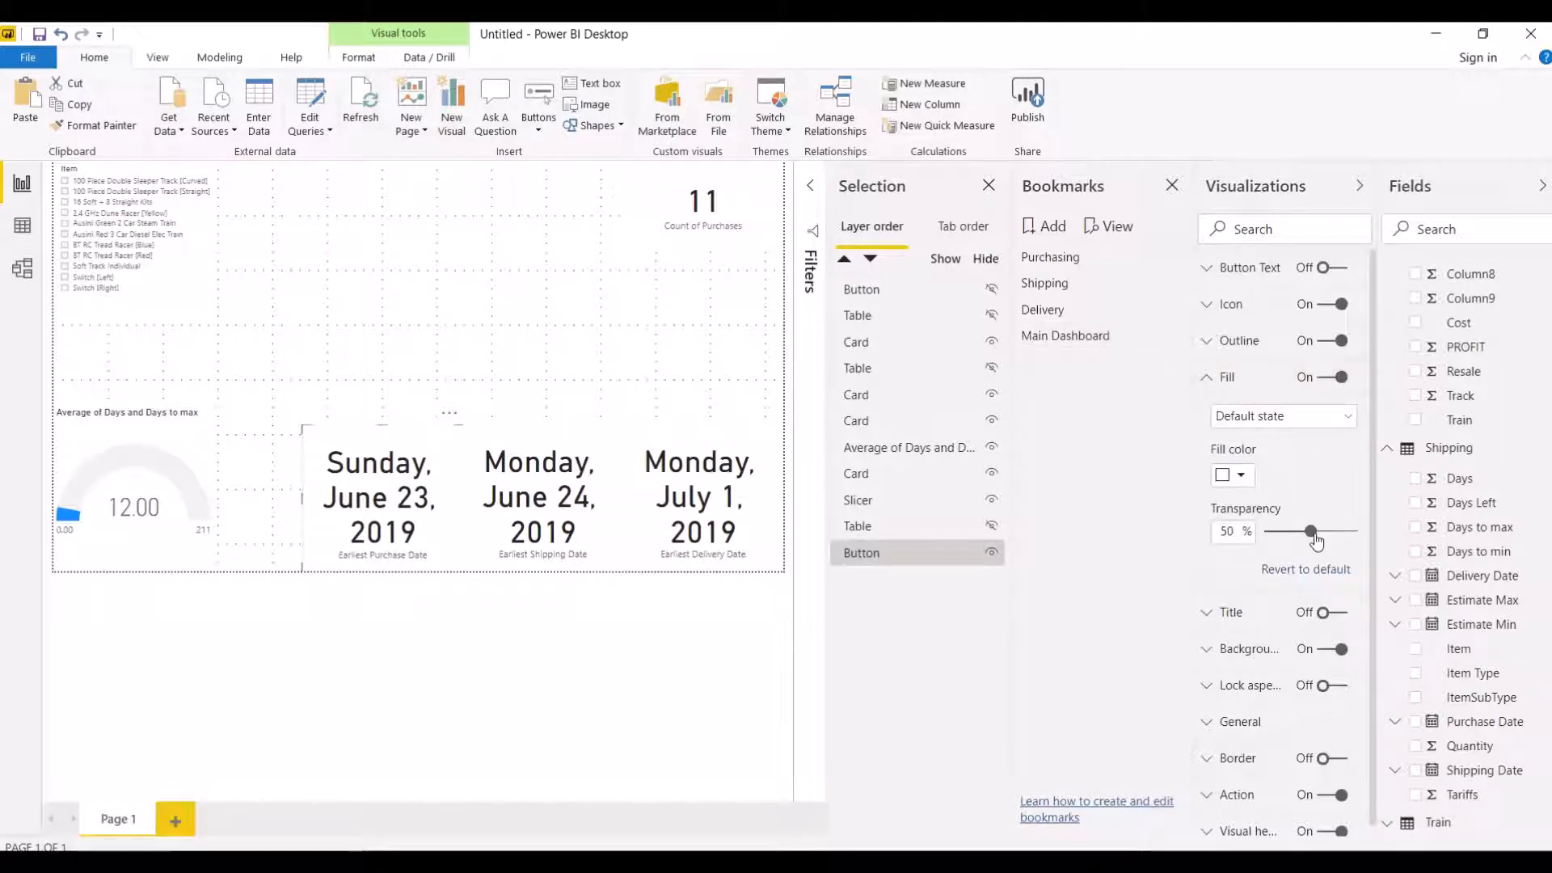
{"action": "left_click_drag", "start_coordinate": [1311, 532], "coordinate": [1373, 535]}
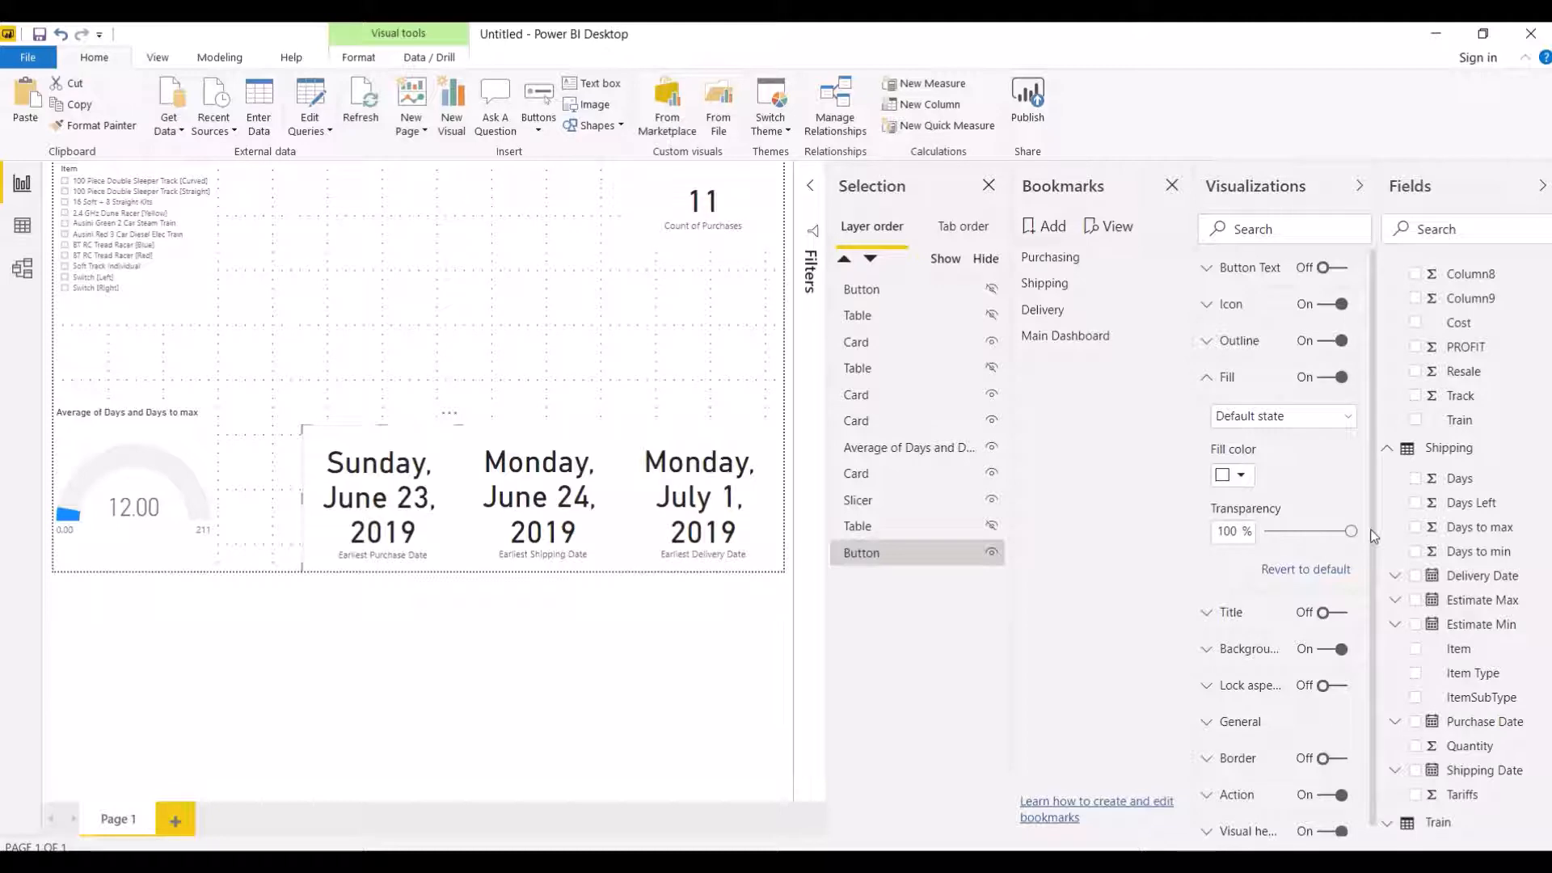
{"action": "left_click", "coordinate": [1246, 478]}
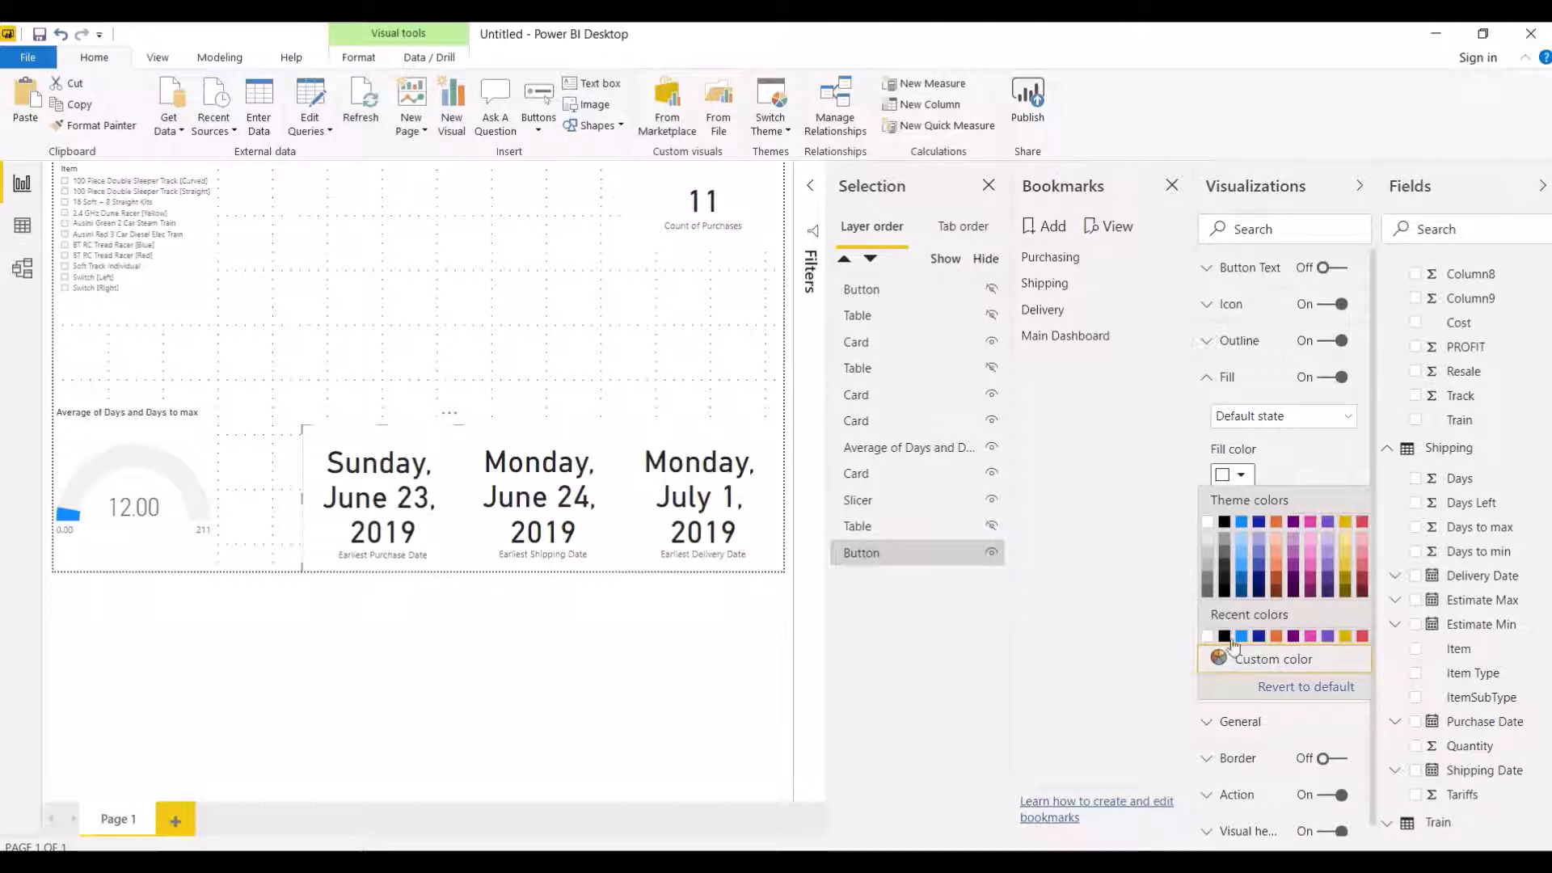
{"action": "left_click", "coordinate": [1302, 466]}
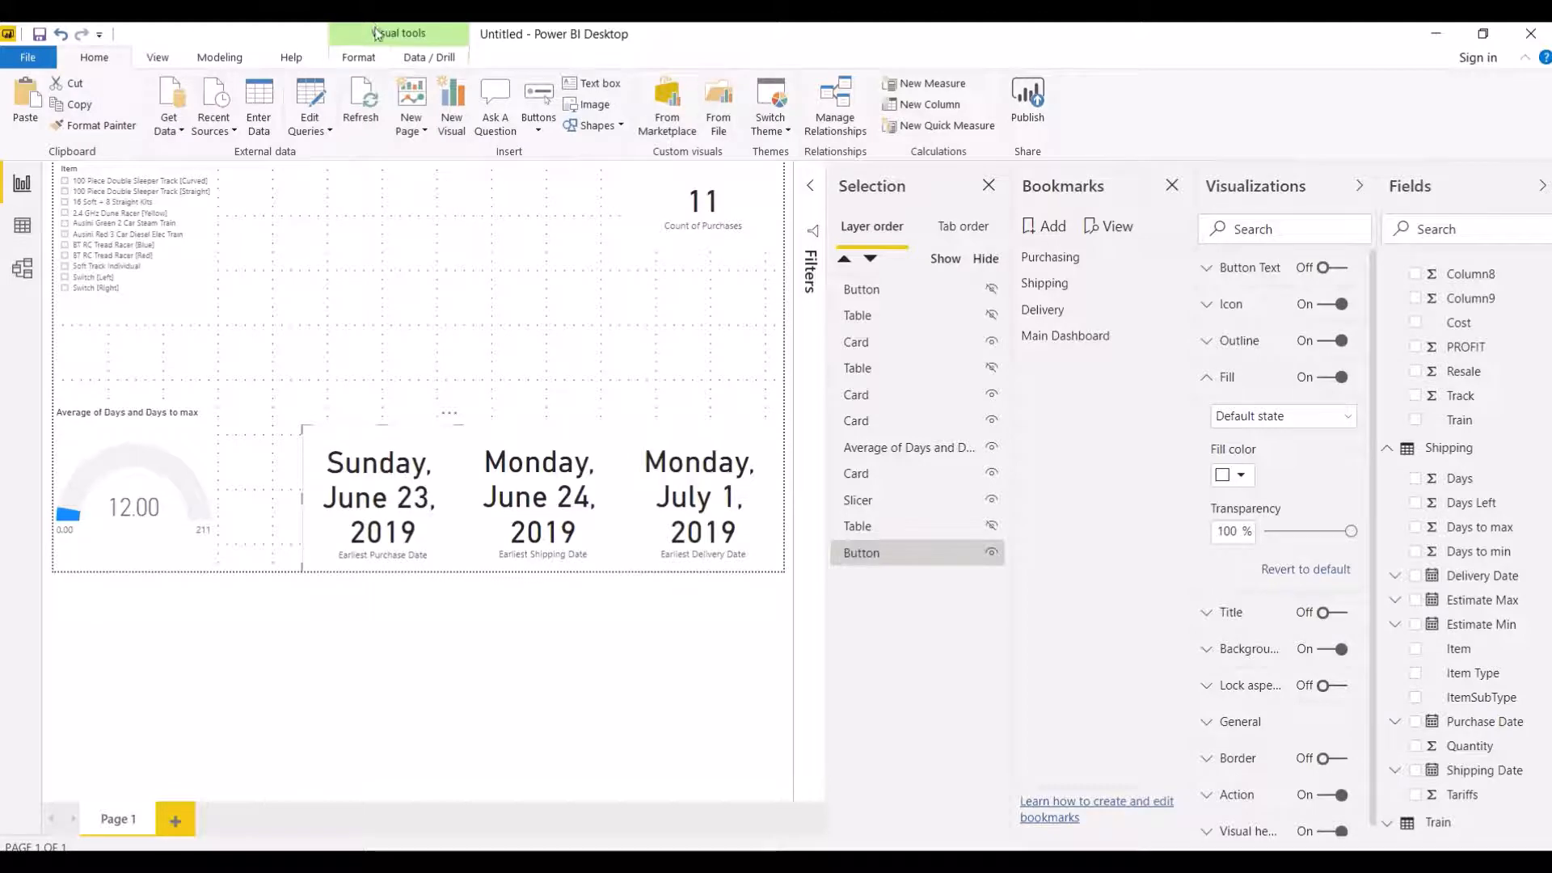
Step: Bring the original button to the front of the layer order, over the Earliest Purchase Date card
{"action": "left_click", "coordinate": [367, 61]}
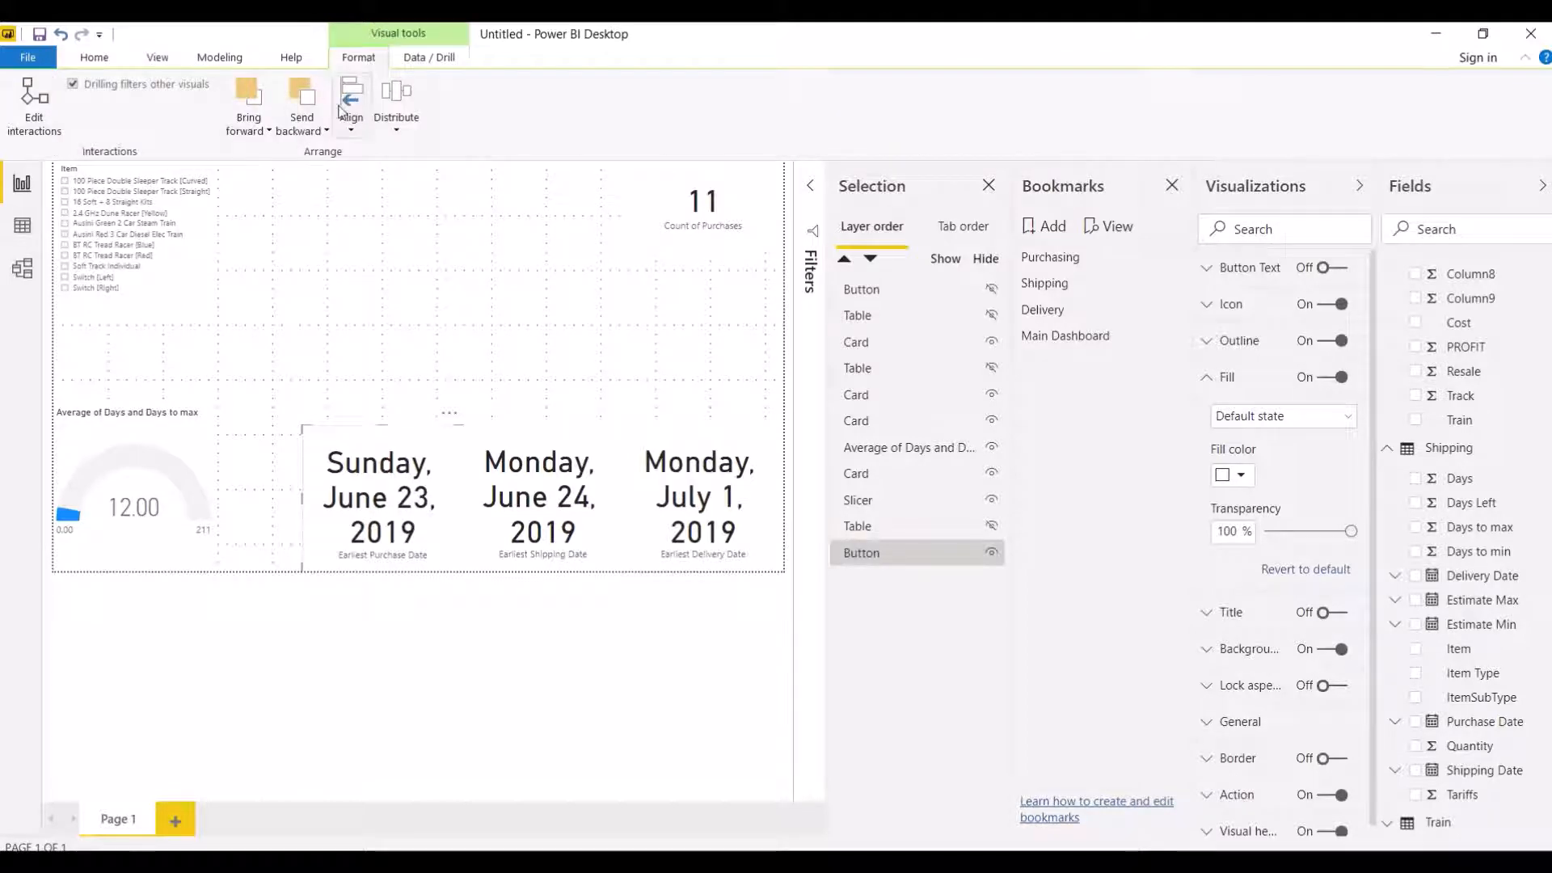
{"action": "left_click", "coordinate": [250, 129]}
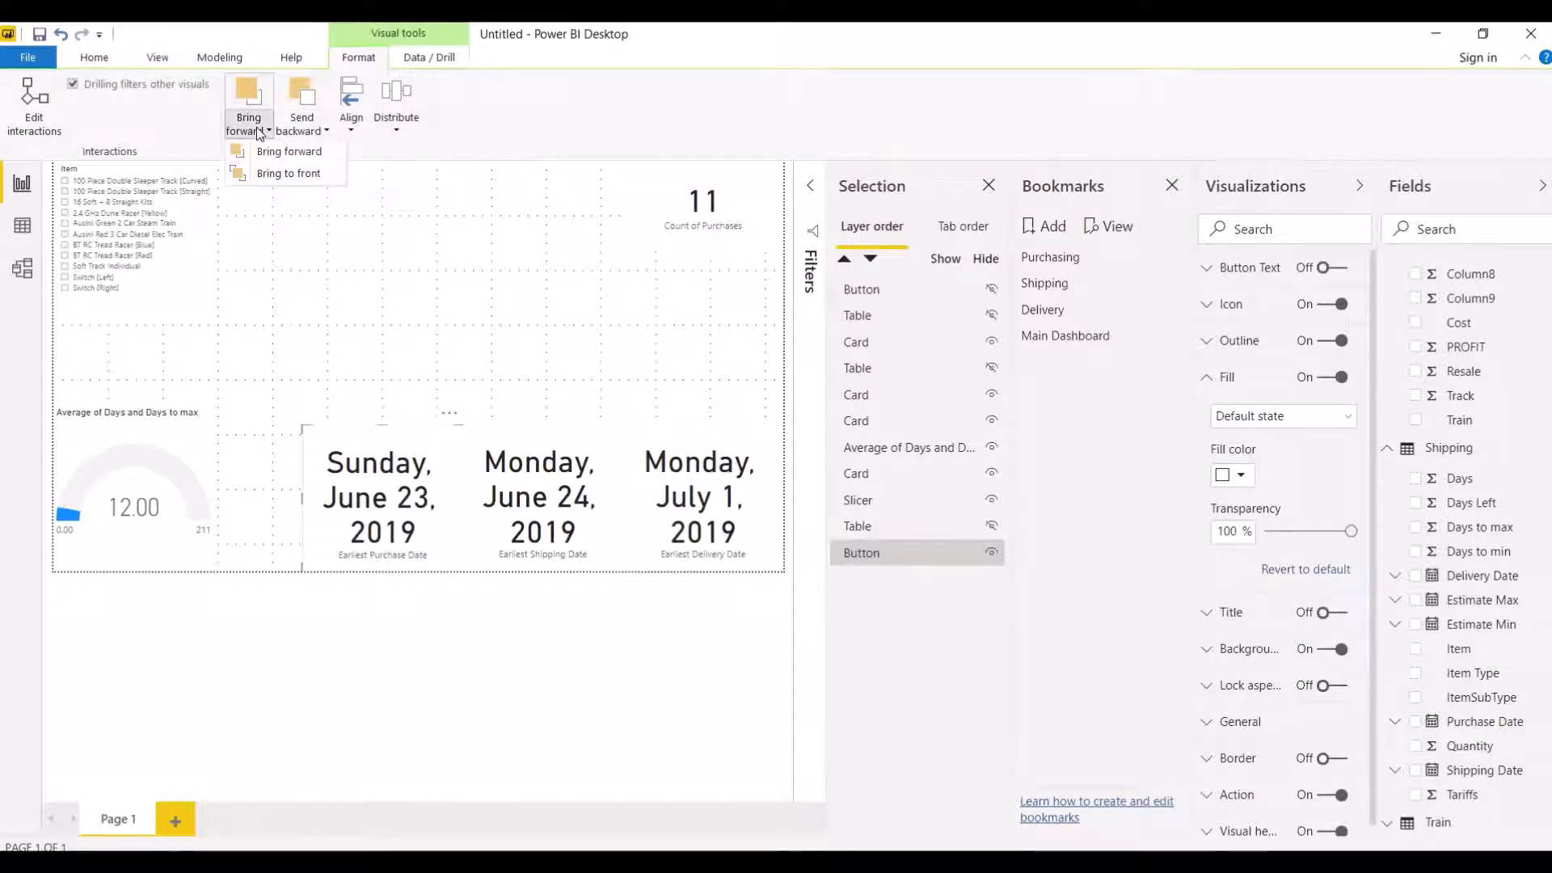
{"action": "left_click", "coordinate": [276, 171]}
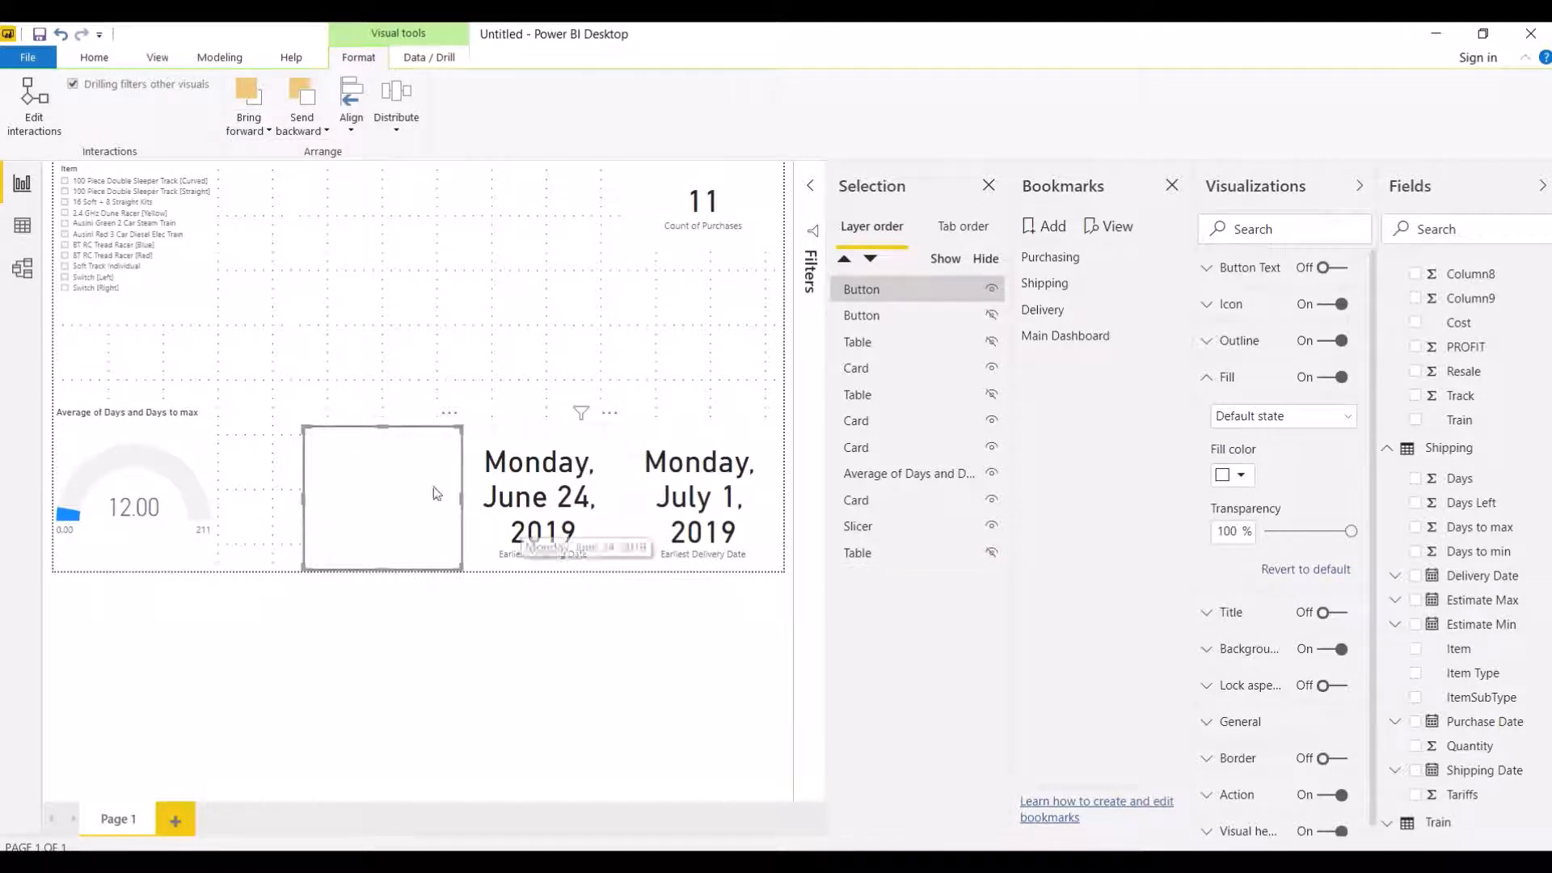
Step: Test the two stacked buttons by toggling repeatedly between the Purchasing and Main Dashboard bookmarks, and deselect the button
{"action": "left_click", "coordinate": [401, 480], "text": "ctrl"}
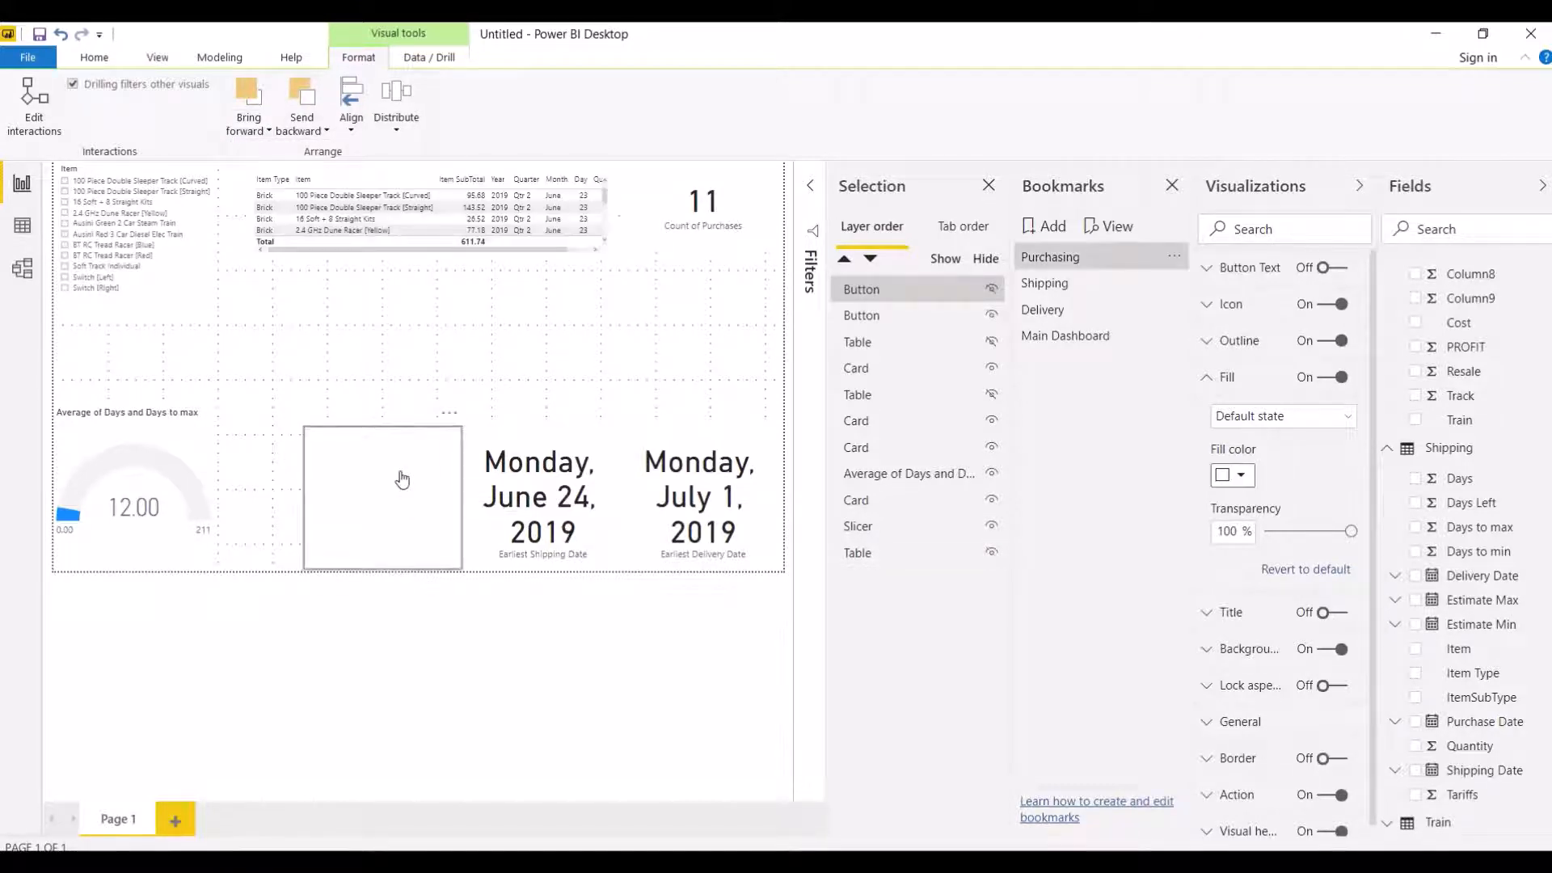
{"action": "left_click", "coordinate": [401, 480], "text": "ctrl"}
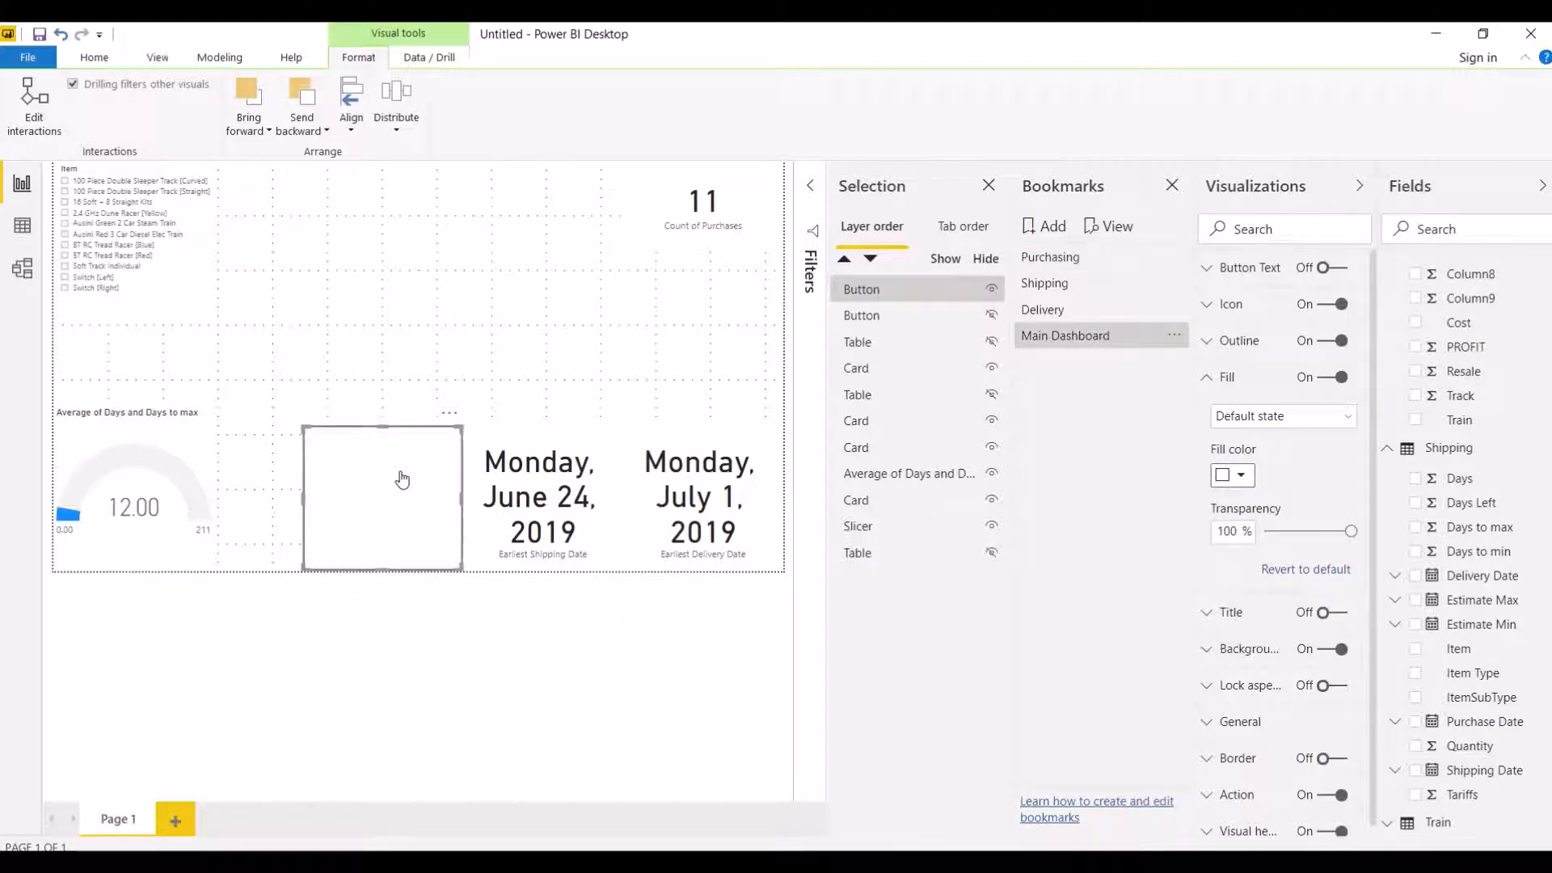
{"action": "left_click", "coordinate": [402, 480], "text": "ctrl"}
{"action": "left_click", "coordinate": [401, 479], "text": "ctrl"}
{"action": "left_click", "coordinate": [402, 479], "text": "ctrl"}
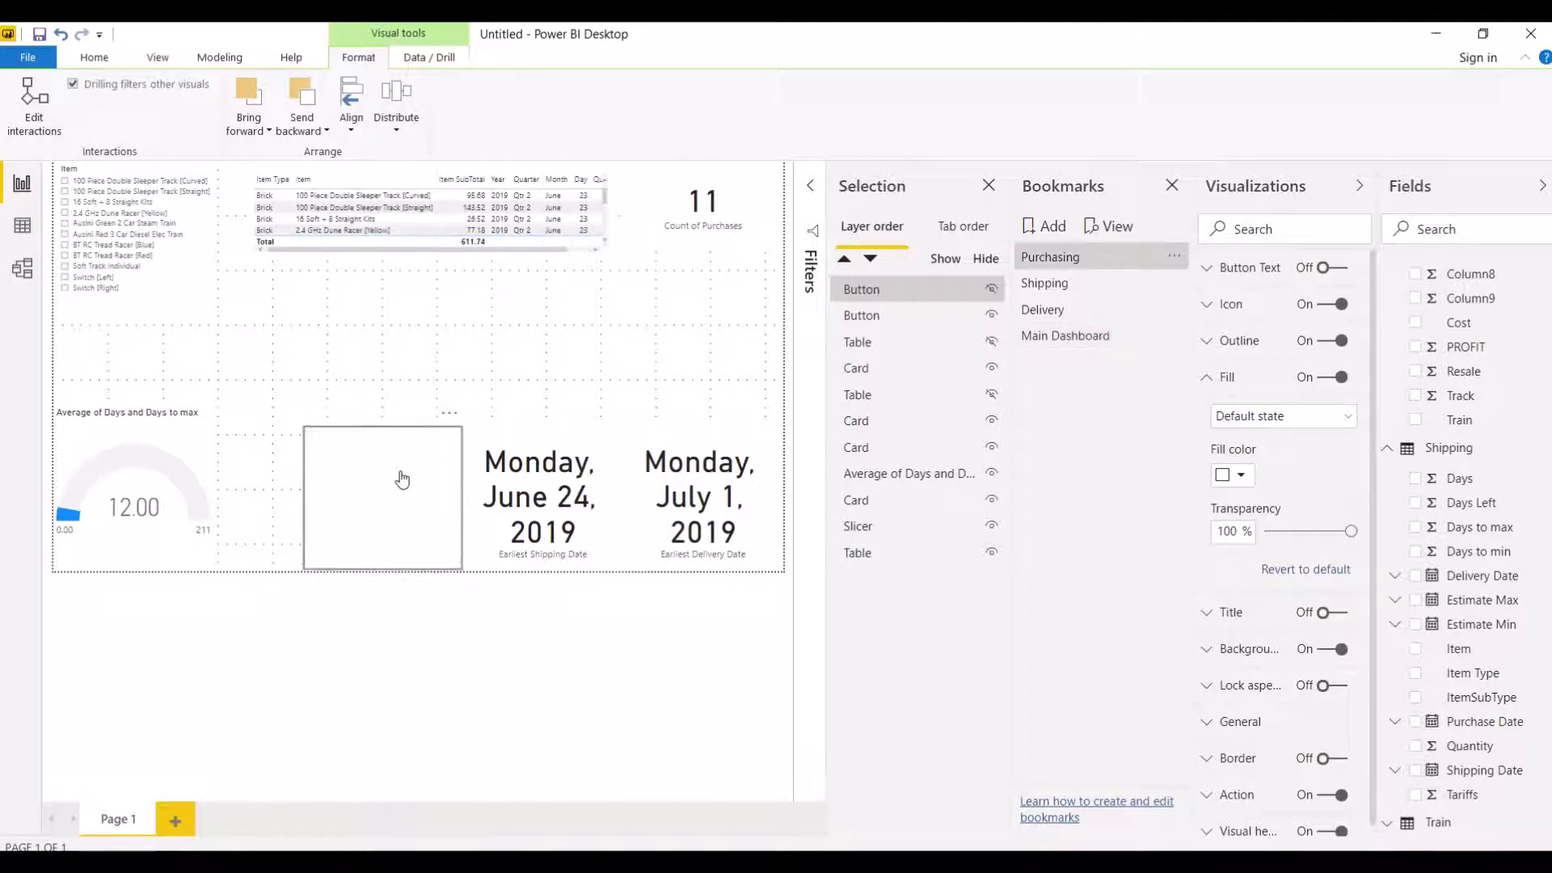
{"action": "left_click", "coordinate": [401, 480], "text": "ctrl"}
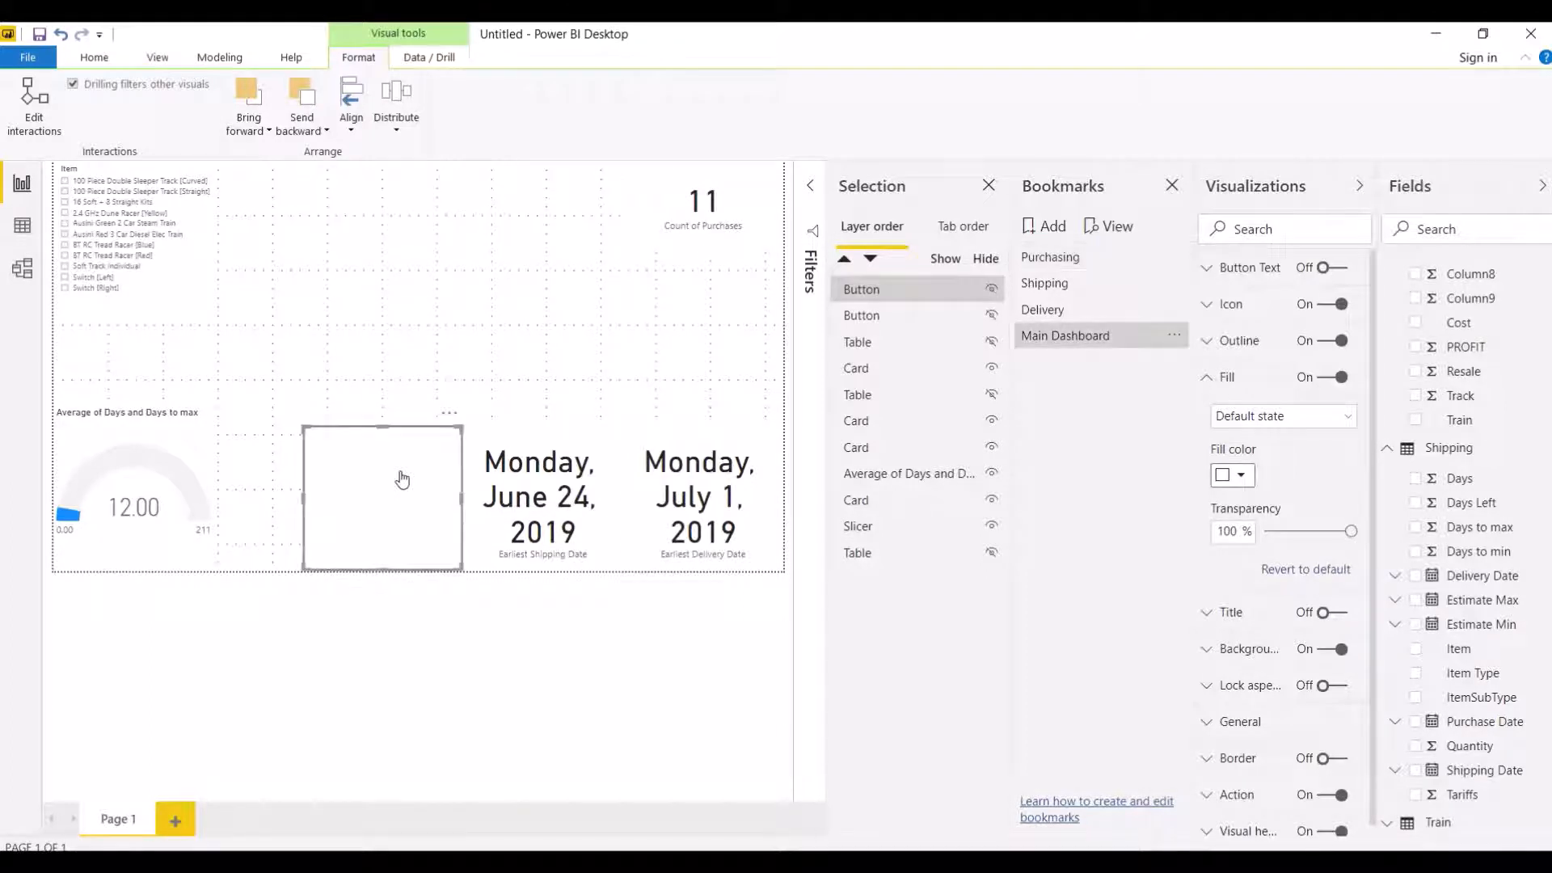
{"action": "left_click", "coordinate": [402, 480], "text": "ctrl"}
{"action": "left_click", "coordinate": [402, 480], "text": "ctrl"}
{"action": "left_click", "coordinate": [473, 351]}
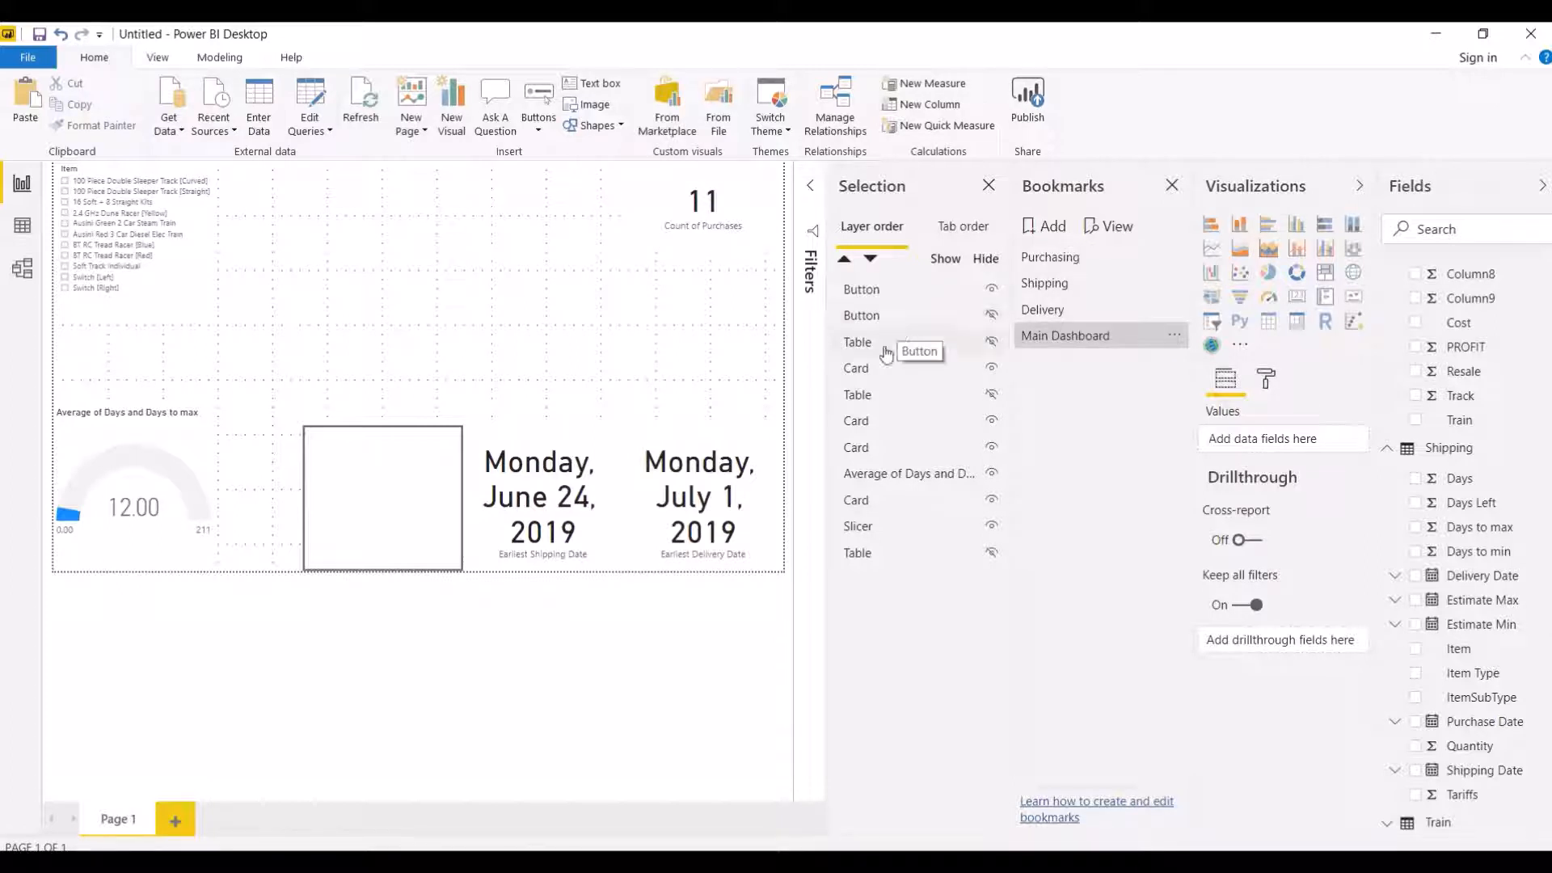
Step: Try a 0% fill transparency on the front button and return it to 100%
{"action": "left_click", "coordinate": [940, 291]}
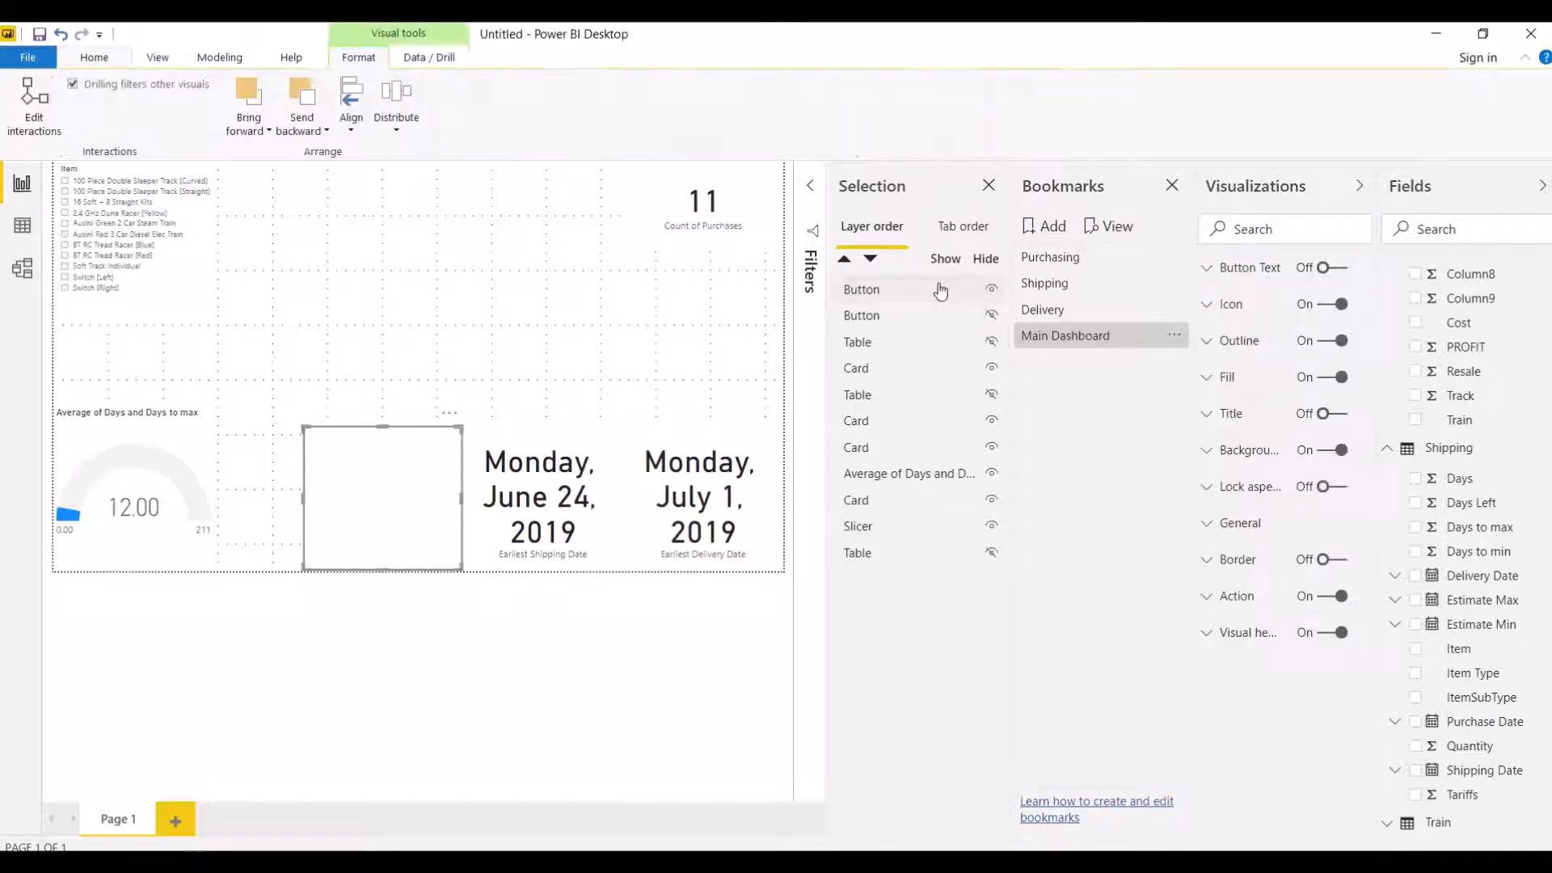
{"action": "left_click", "coordinate": [1218, 383]}
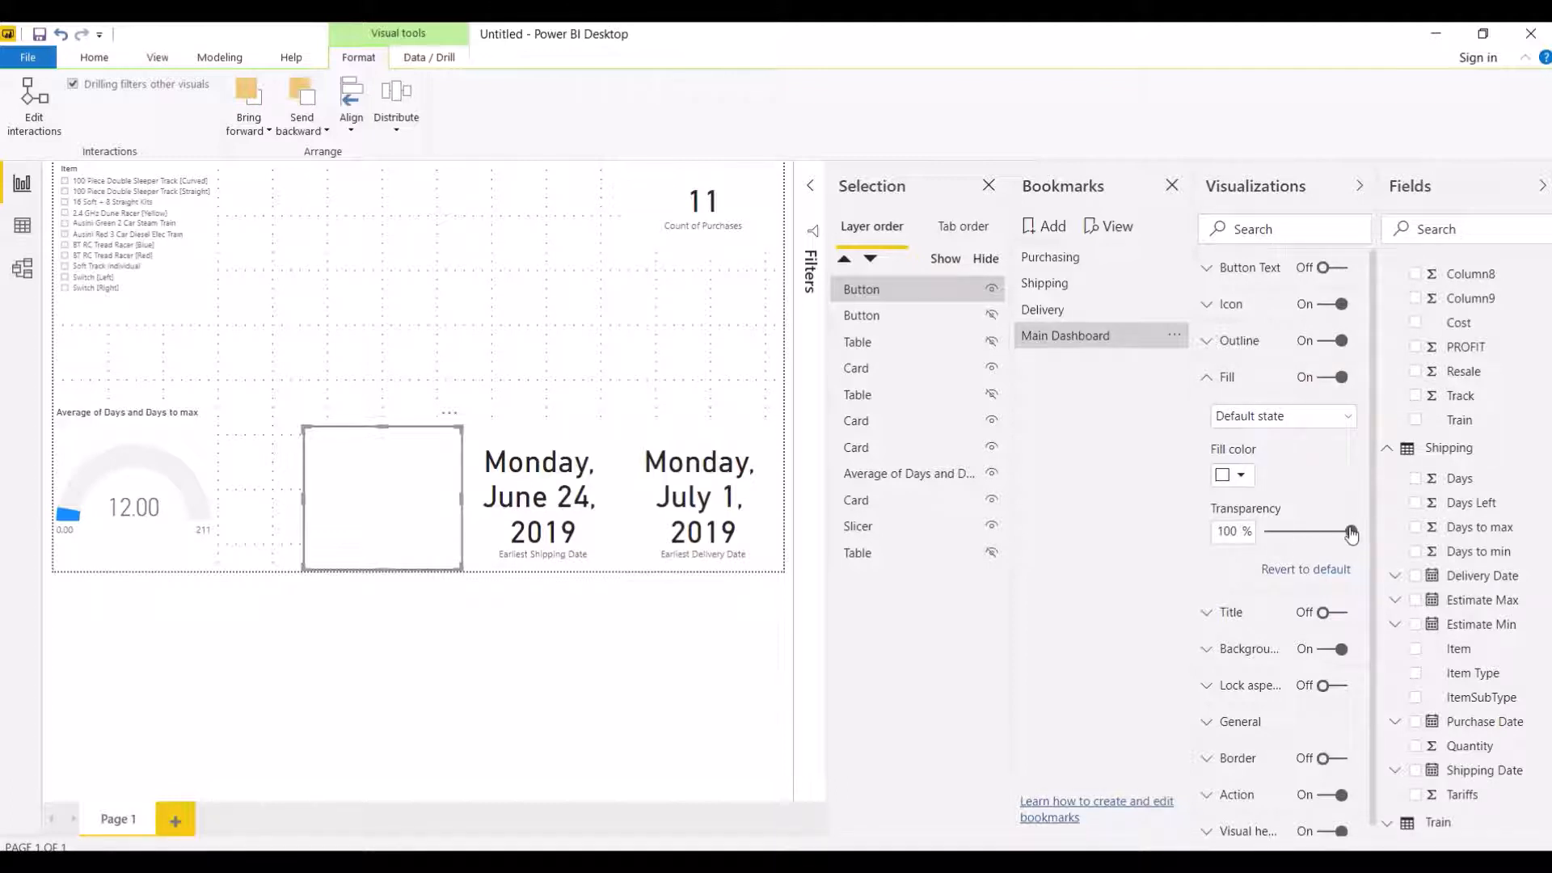
{"action": "left_click_drag", "start_coordinate": [1351, 531], "coordinate": [1241, 526]}
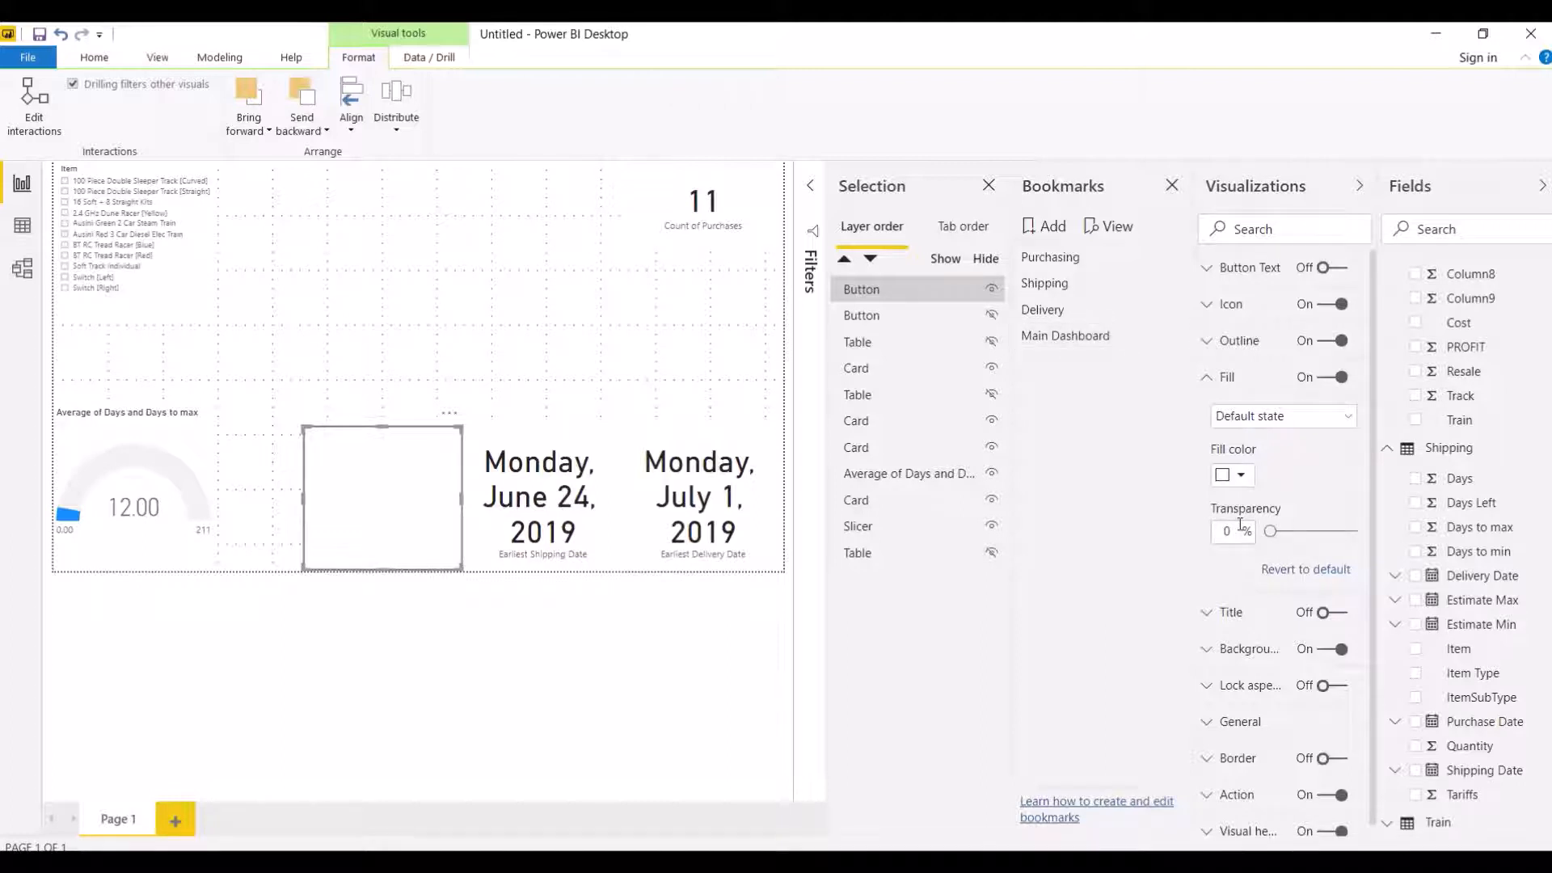
{"action": "left_click", "coordinate": [1206, 387]}
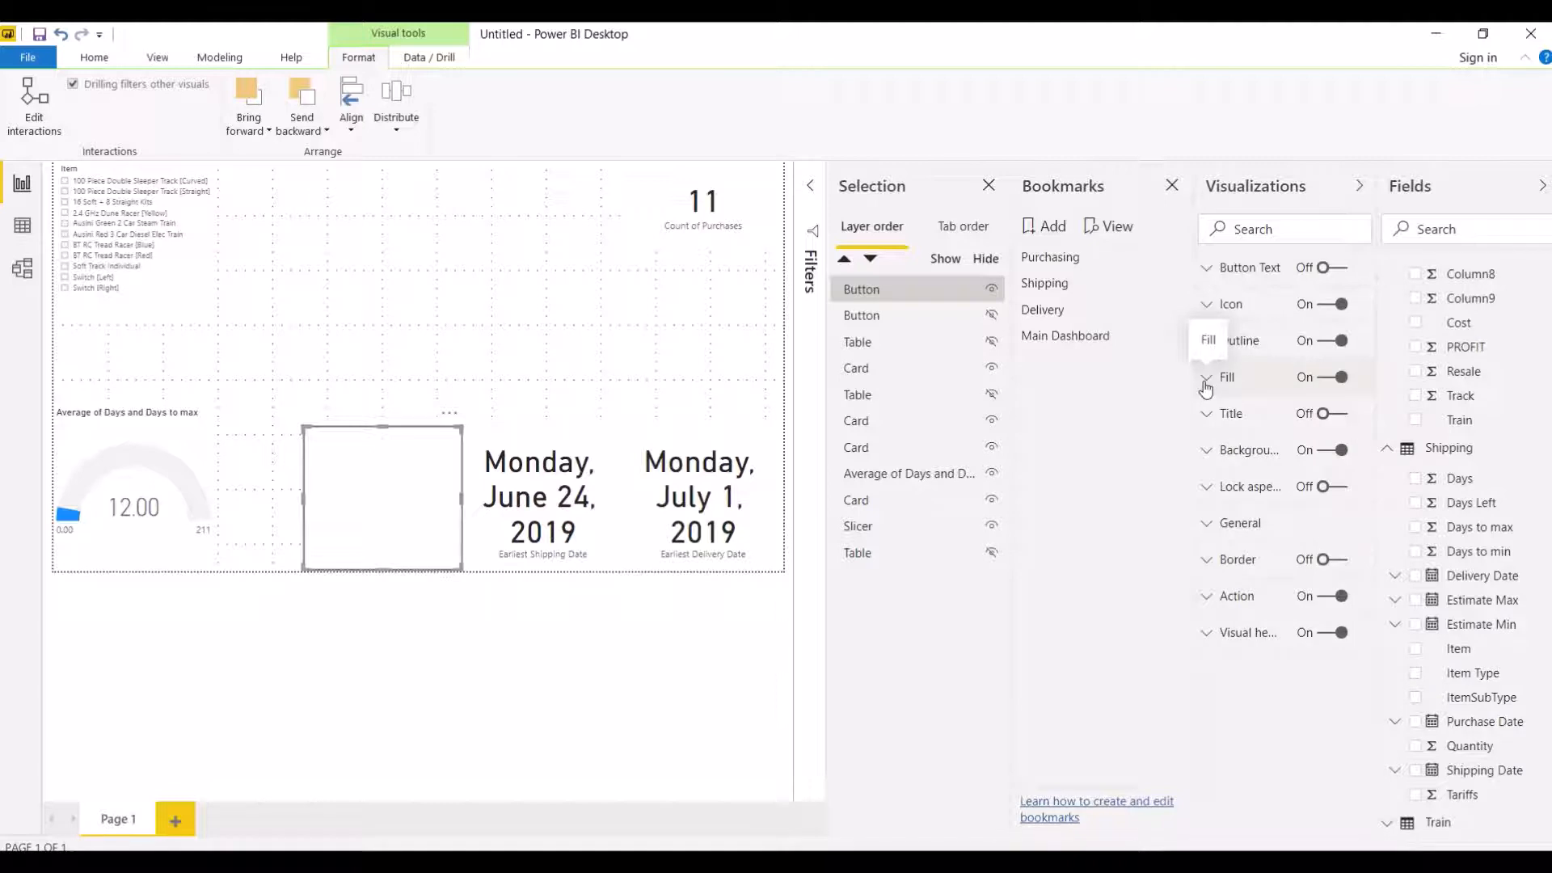
{"action": "left_click", "coordinate": [1206, 384]}
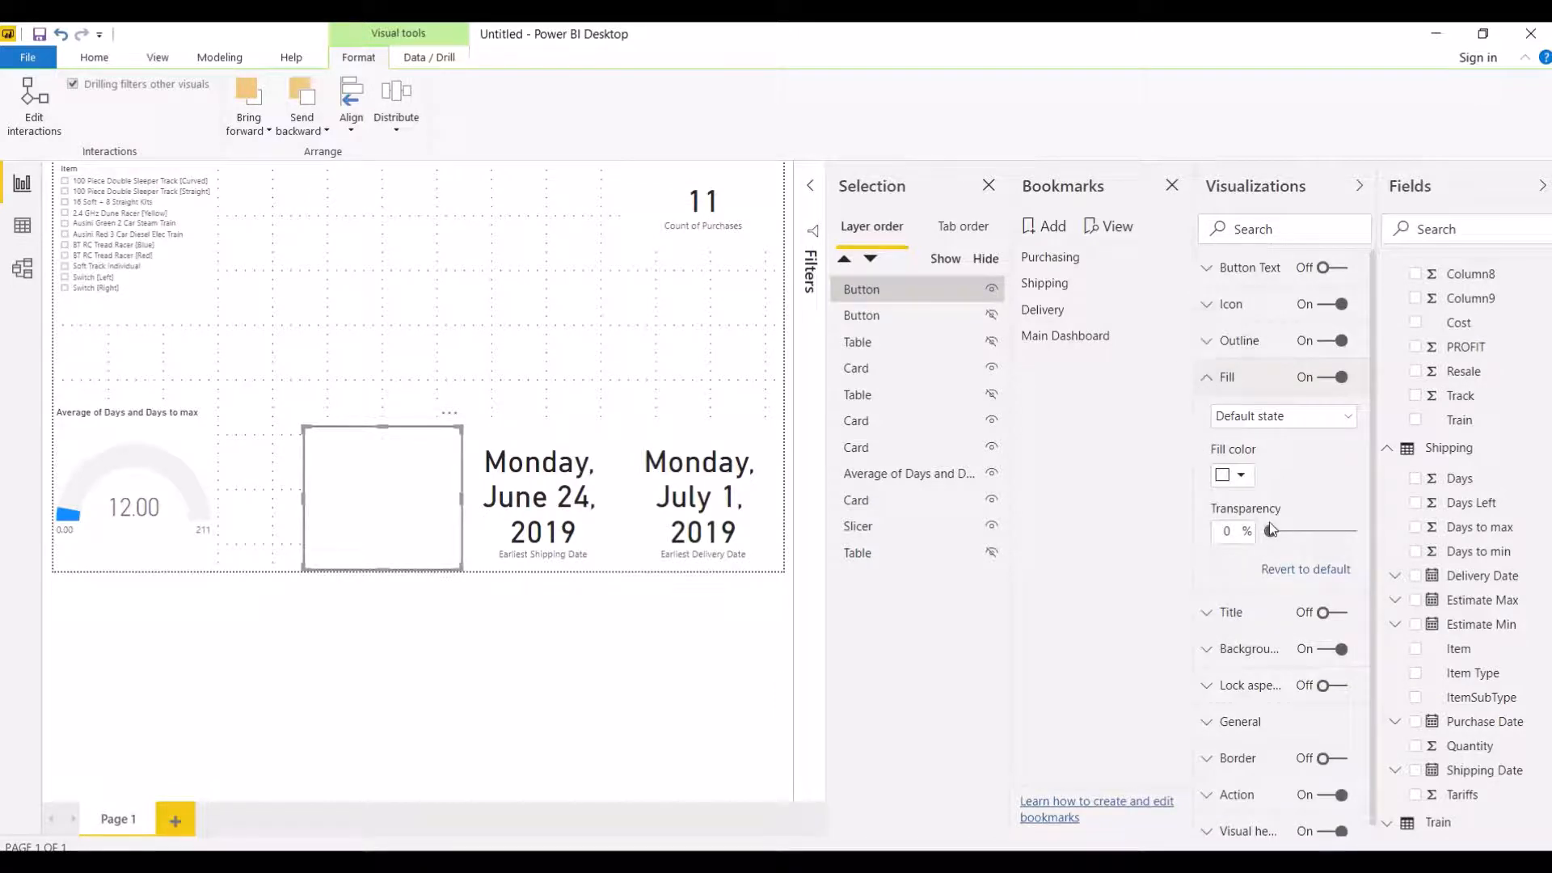
{"action": "left_click_drag", "start_coordinate": [1271, 532], "coordinate": [1372, 525]}
{"action": "left_click", "coordinate": [426, 60]}
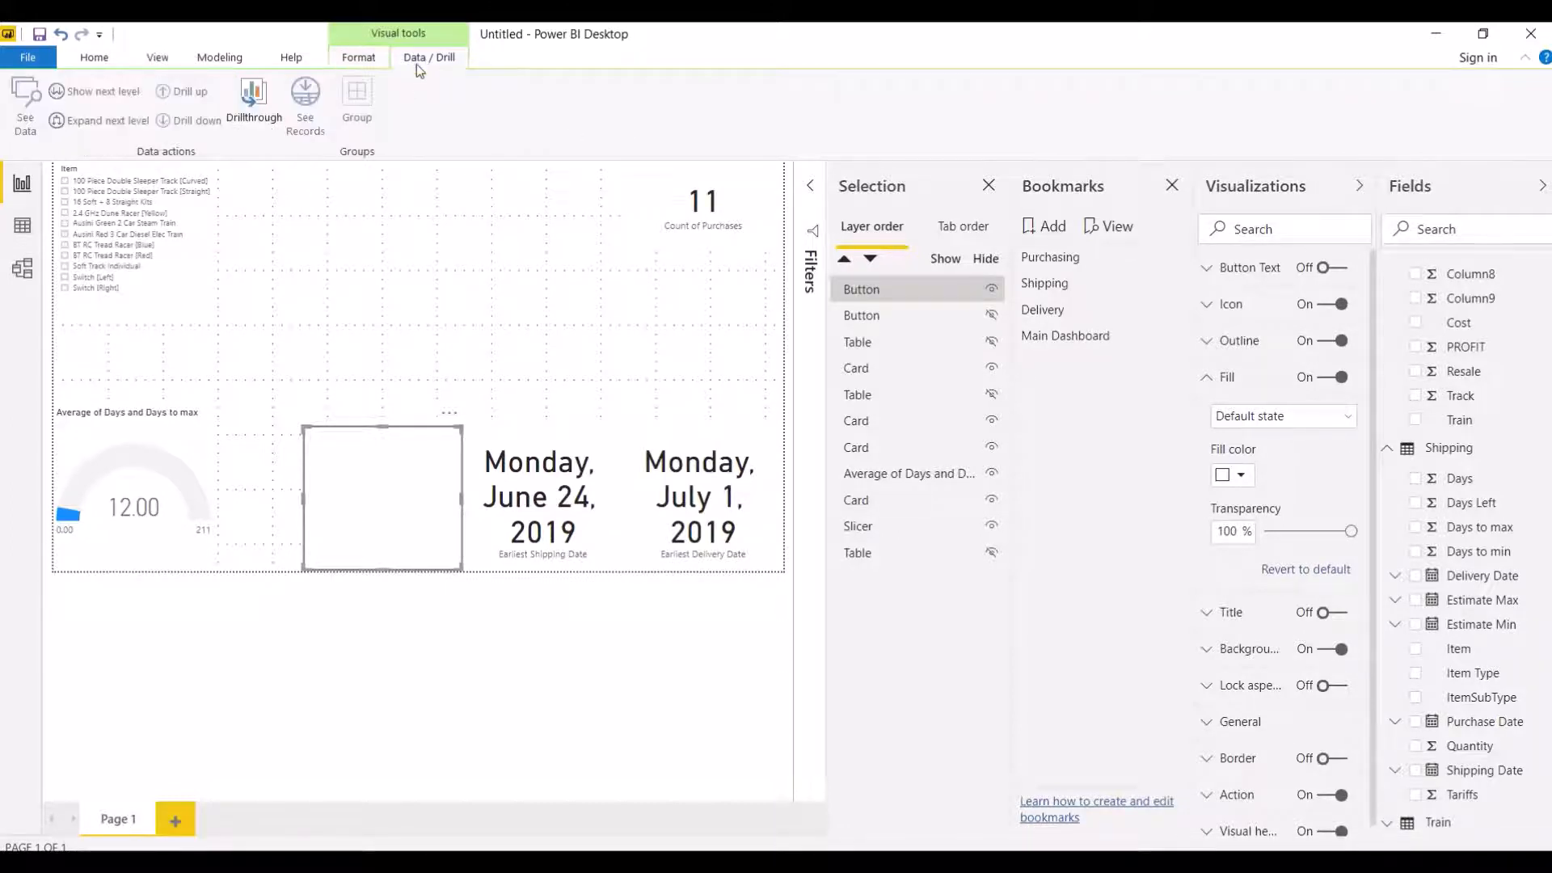
{"action": "left_click", "coordinate": [356, 60]}
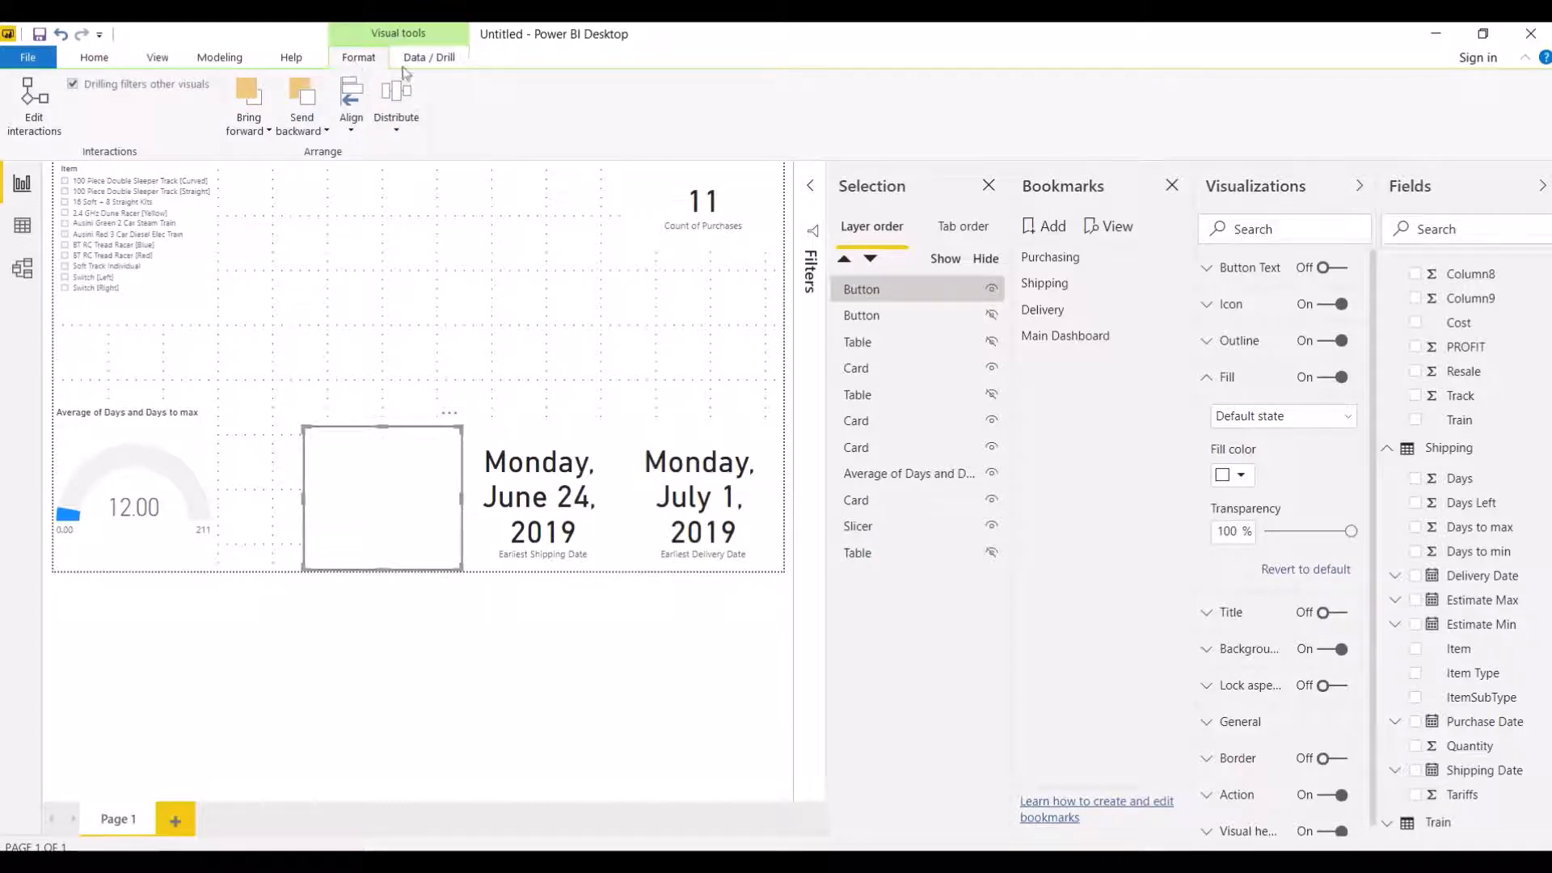
{"action": "left_click", "coordinate": [437, 60]}
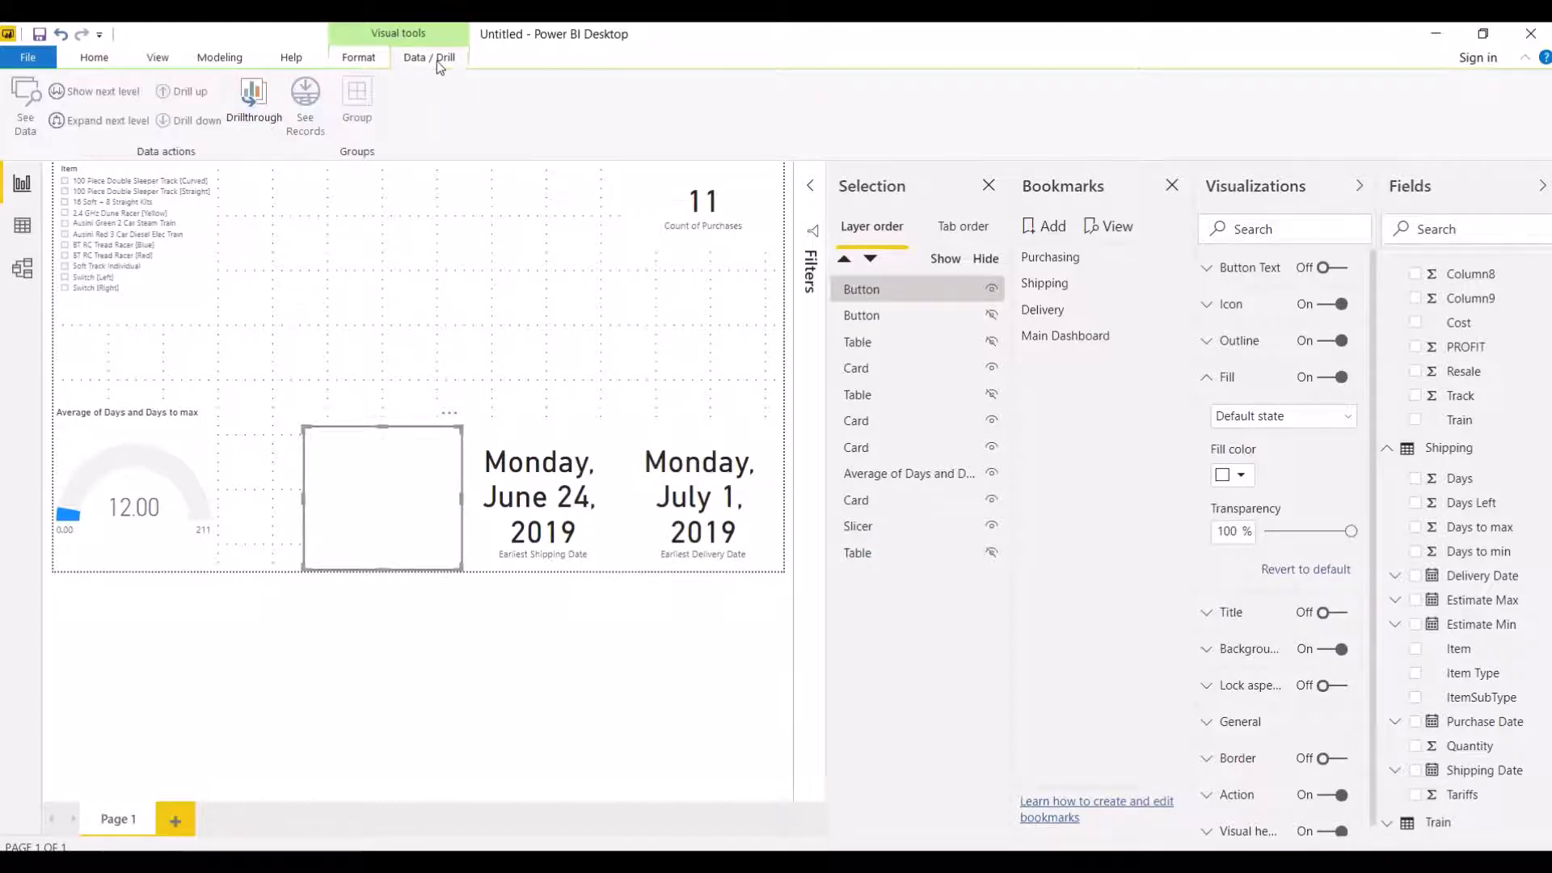
{"action": "left_click", "coordinate": [363, 60]}
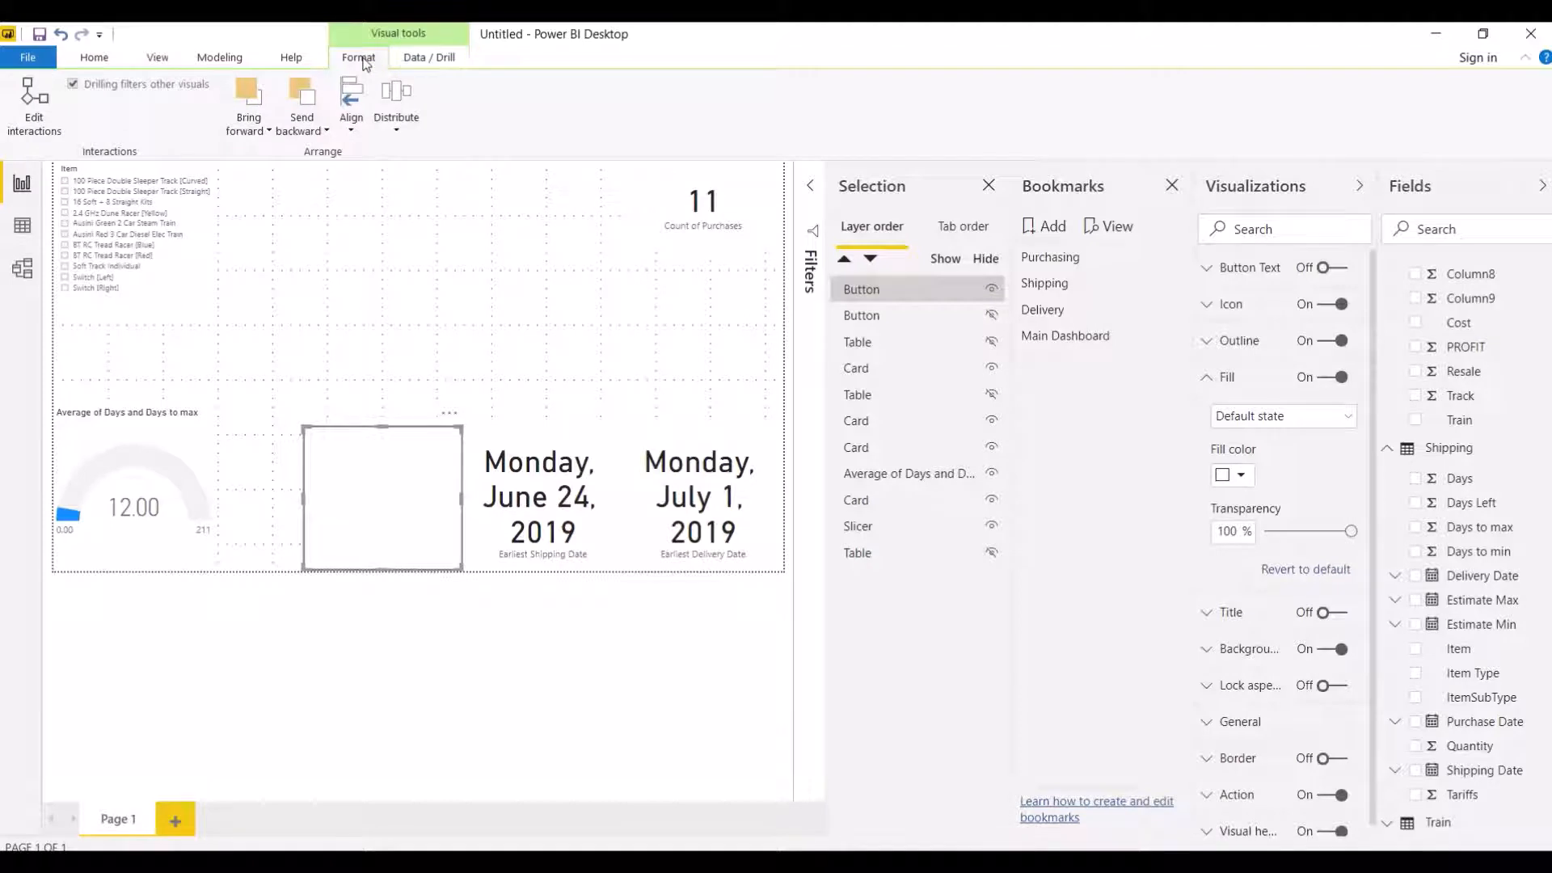
{"action": "left_click", "coordinate": [94, 57]}
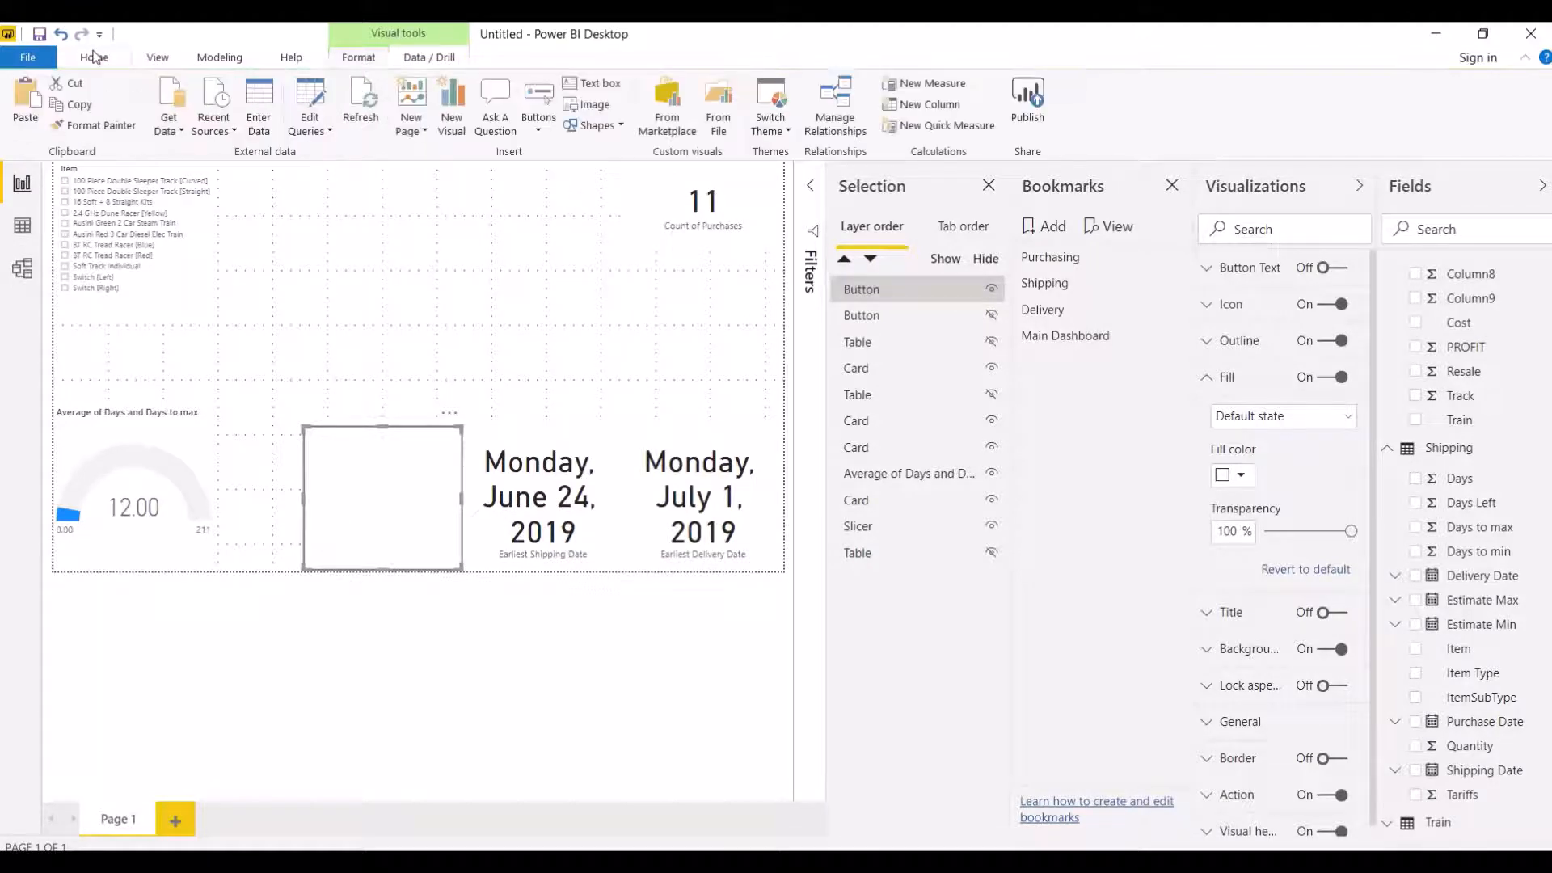
{"action": "left_click", "coordinate": [358, 264]}
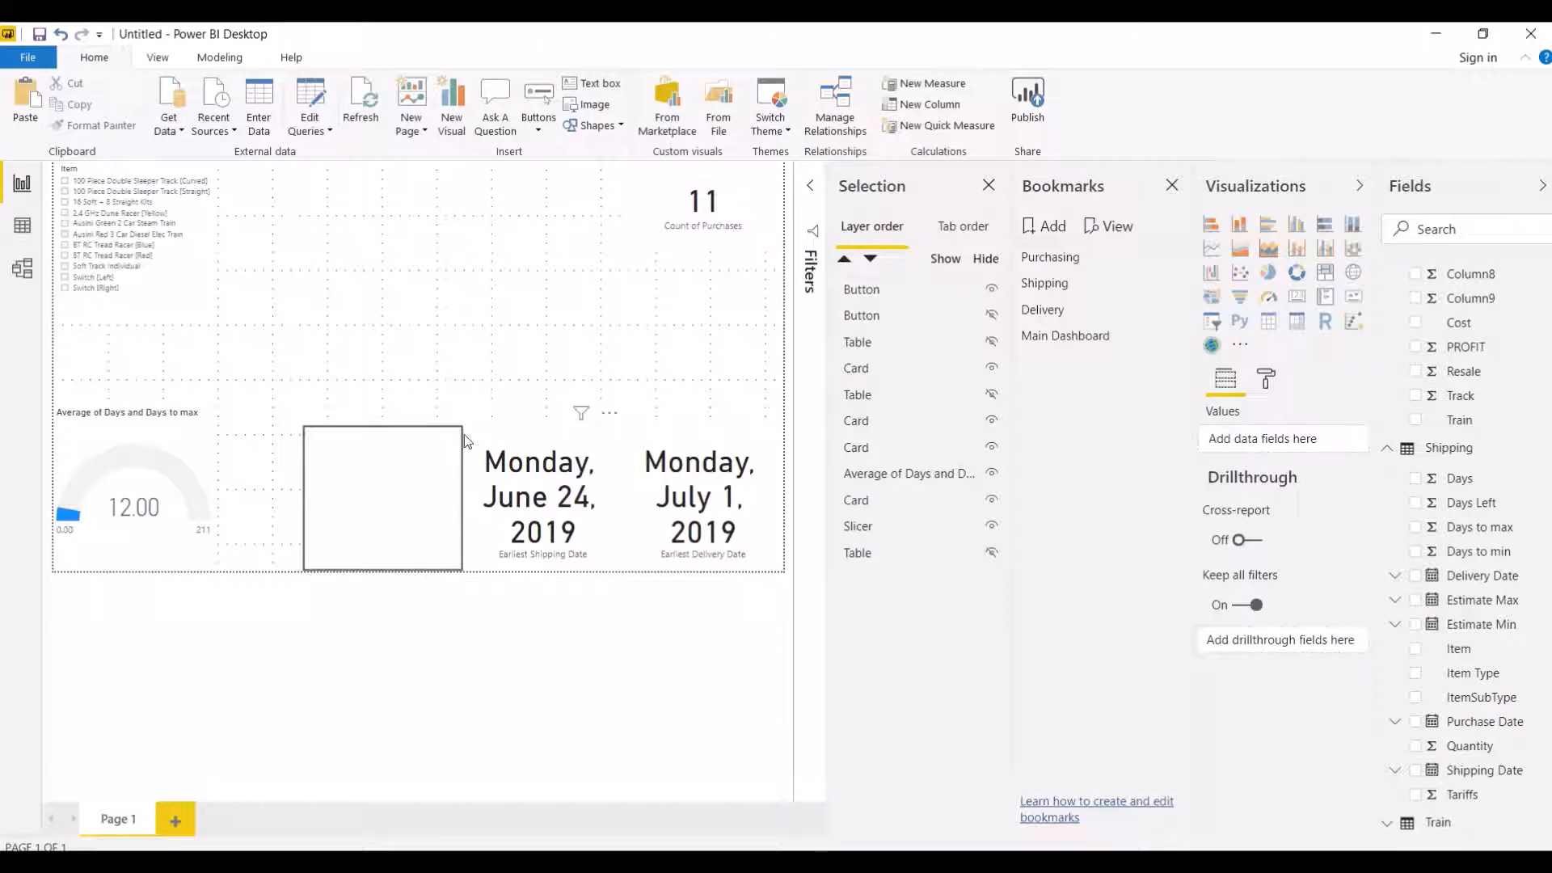
Step: Test the stacked buttons over the Earliest Purchase Date card by toggling between the Purchasing and Main Dashboard bookmarks
{"action": "left_click", "coordinate": [422, 490]}
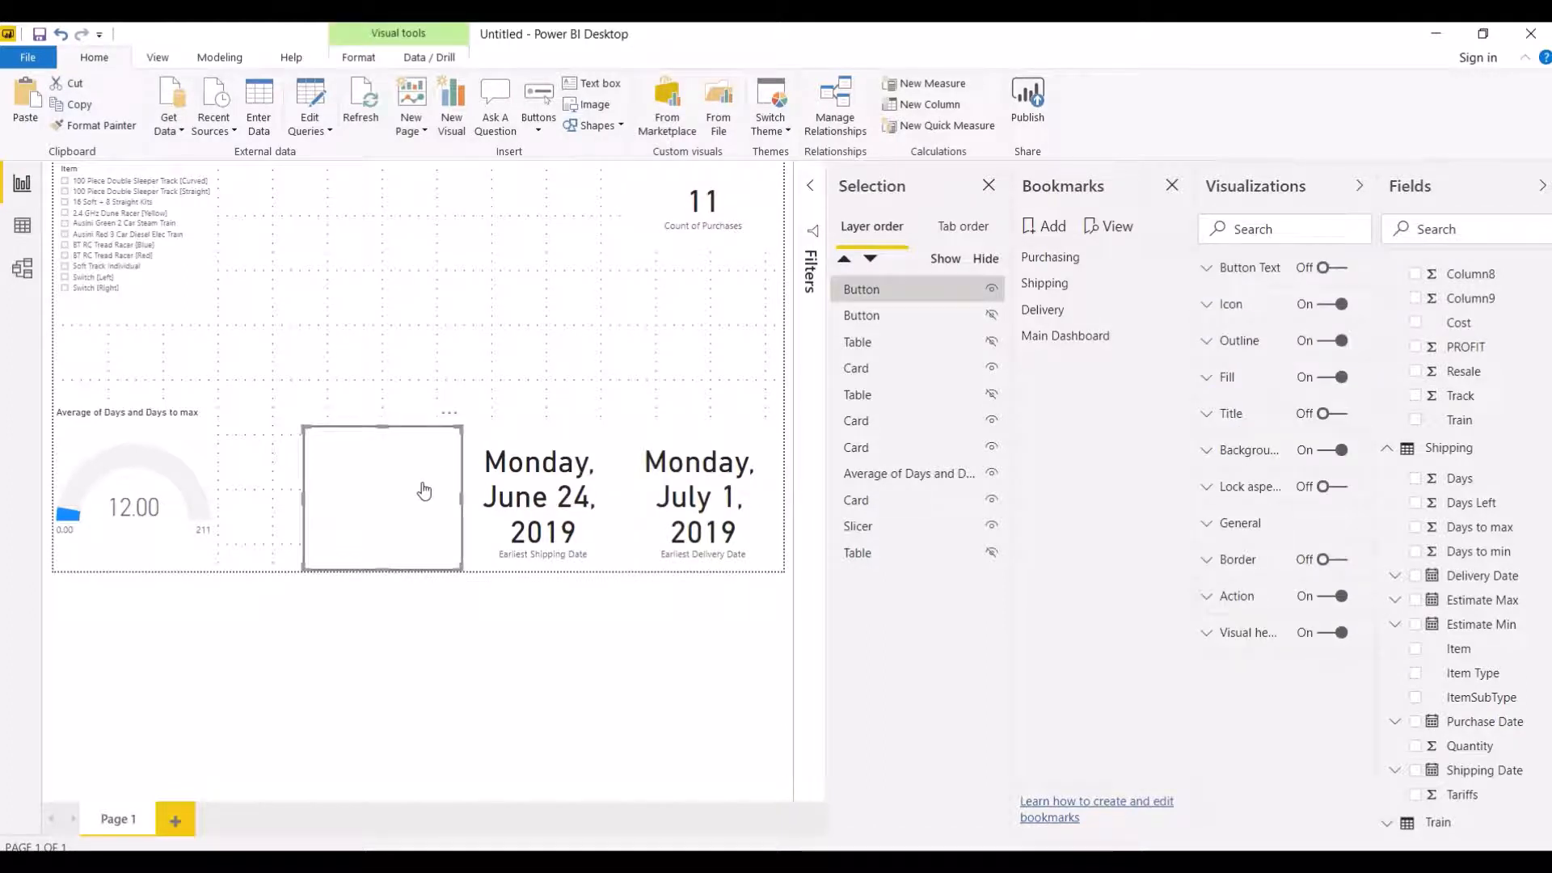
{"action": "left_click", "coordinate": [424, 490], "text": "ctrl"}
{"action": "left_click", "coordinate": [424, 490], "text": "ctrl"}
{"action": "left_click", "coordinate": [424, 490], "text": "ctrl"}
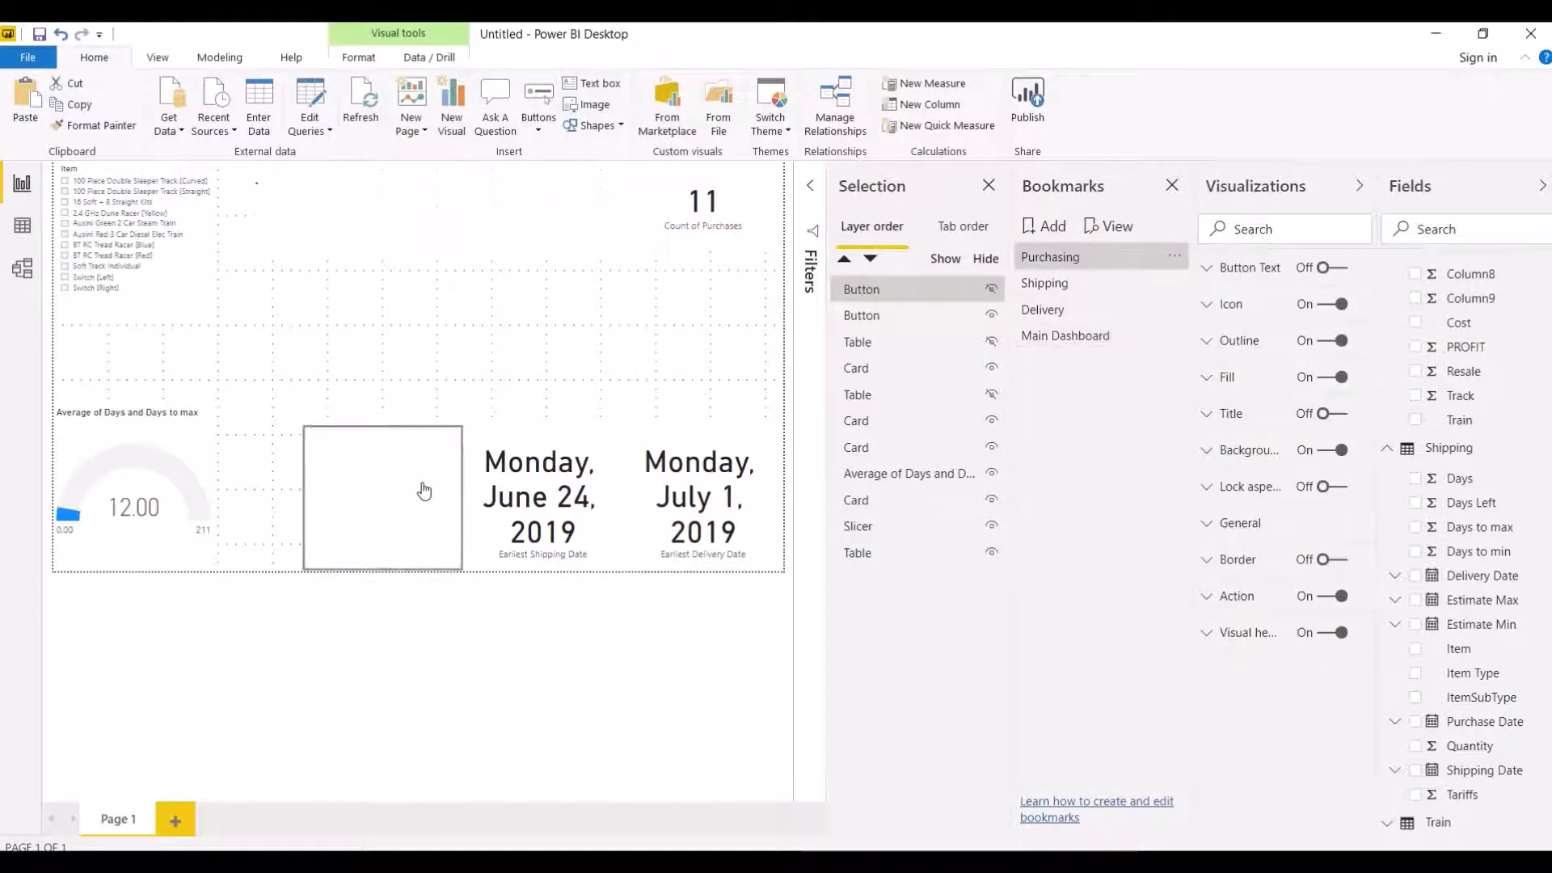
{"action": "left_click", "coordinate": [423, 490], "text": "ctrl"}
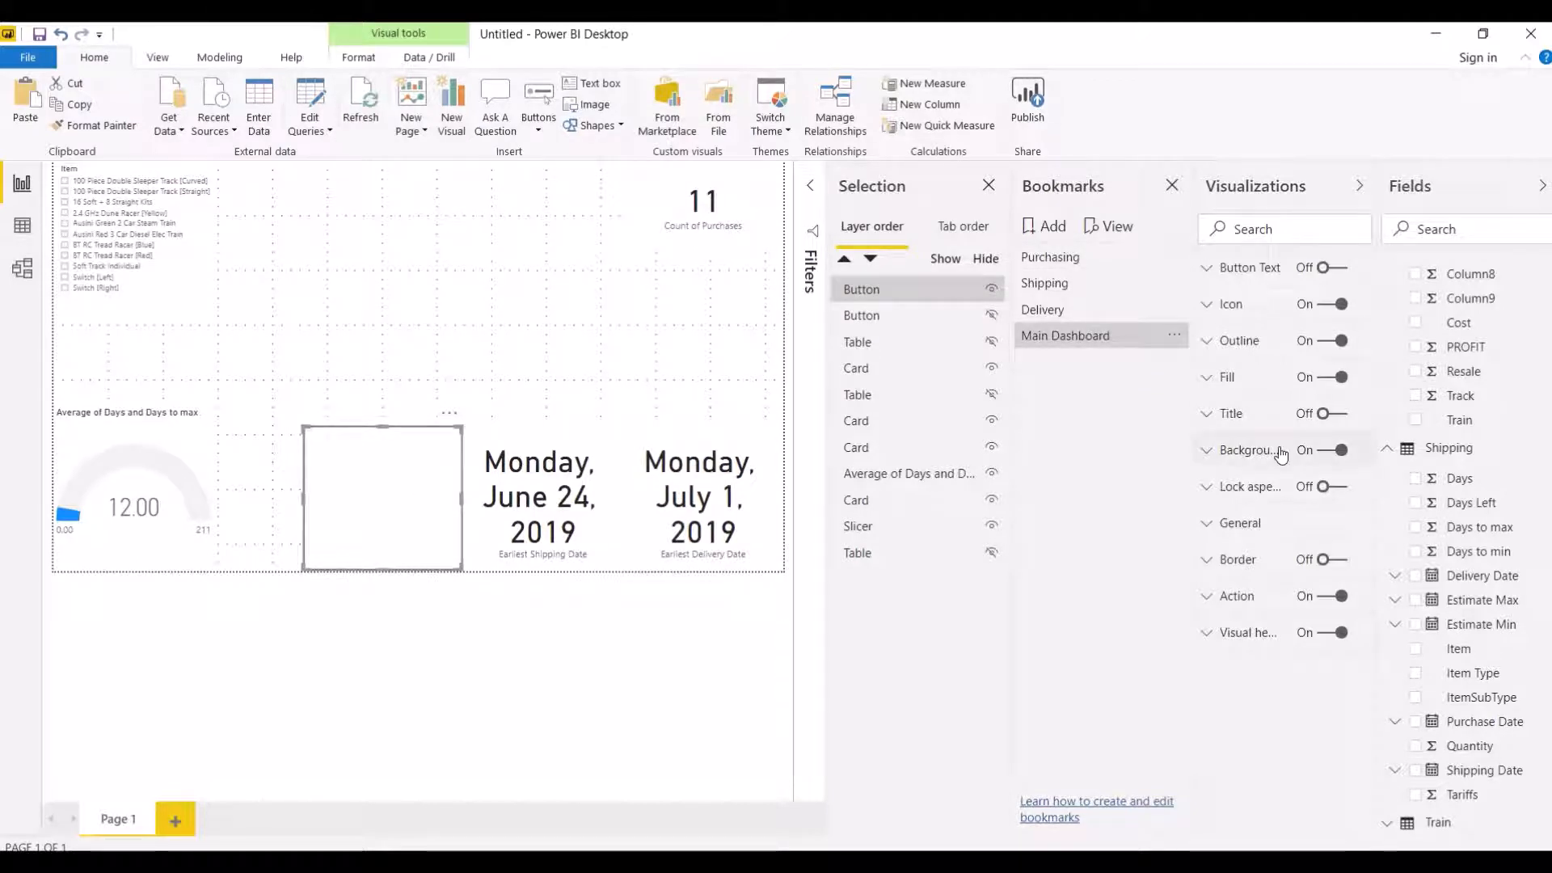
Step: Set the background transparency of both stacked buttons to 100%, switching to the Purchasing bookmark for the second one
{"action": "left_click", "coordinate": [1209, 453]}
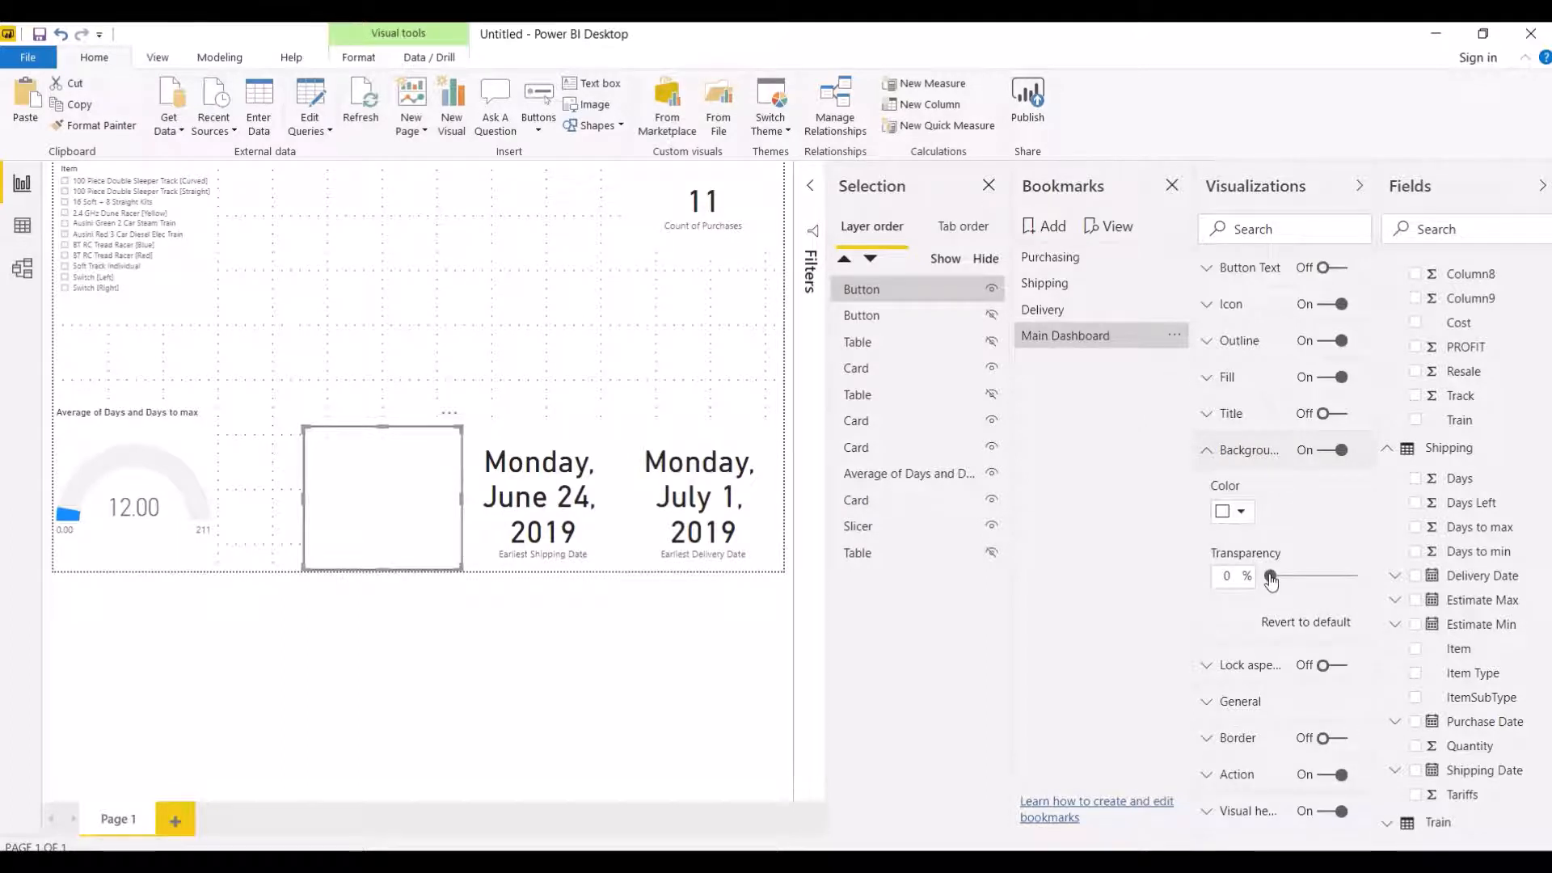
{"action": "left_click_drag", "start_coordinate": [1312, 579], "coordinate": [1387, 599]}
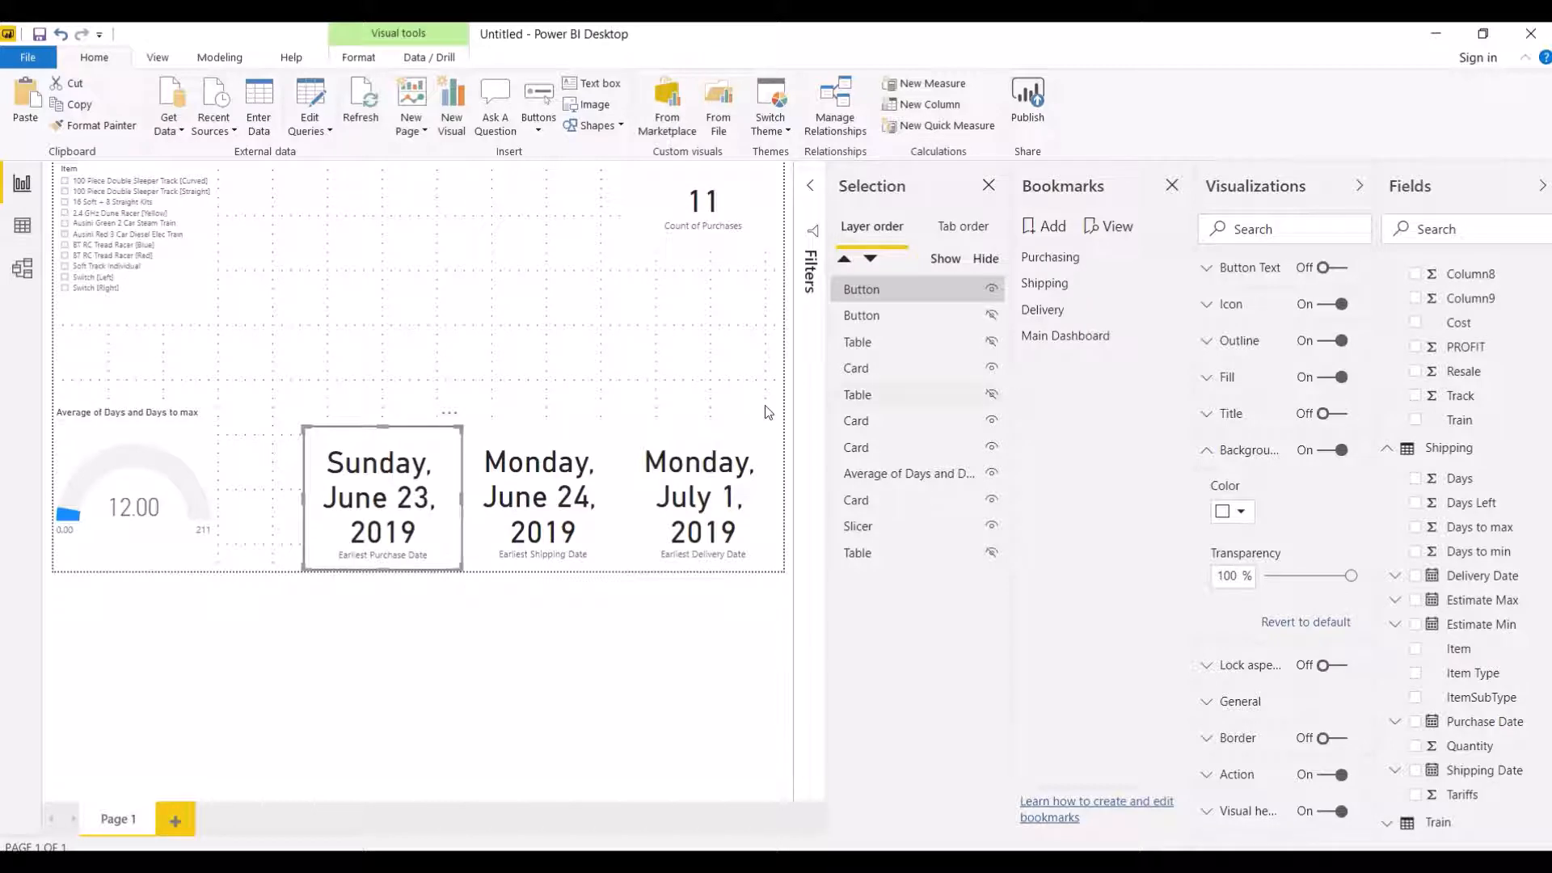
{"action": "left_click", "coordinate": [423, 488], "text": "ctrl"}
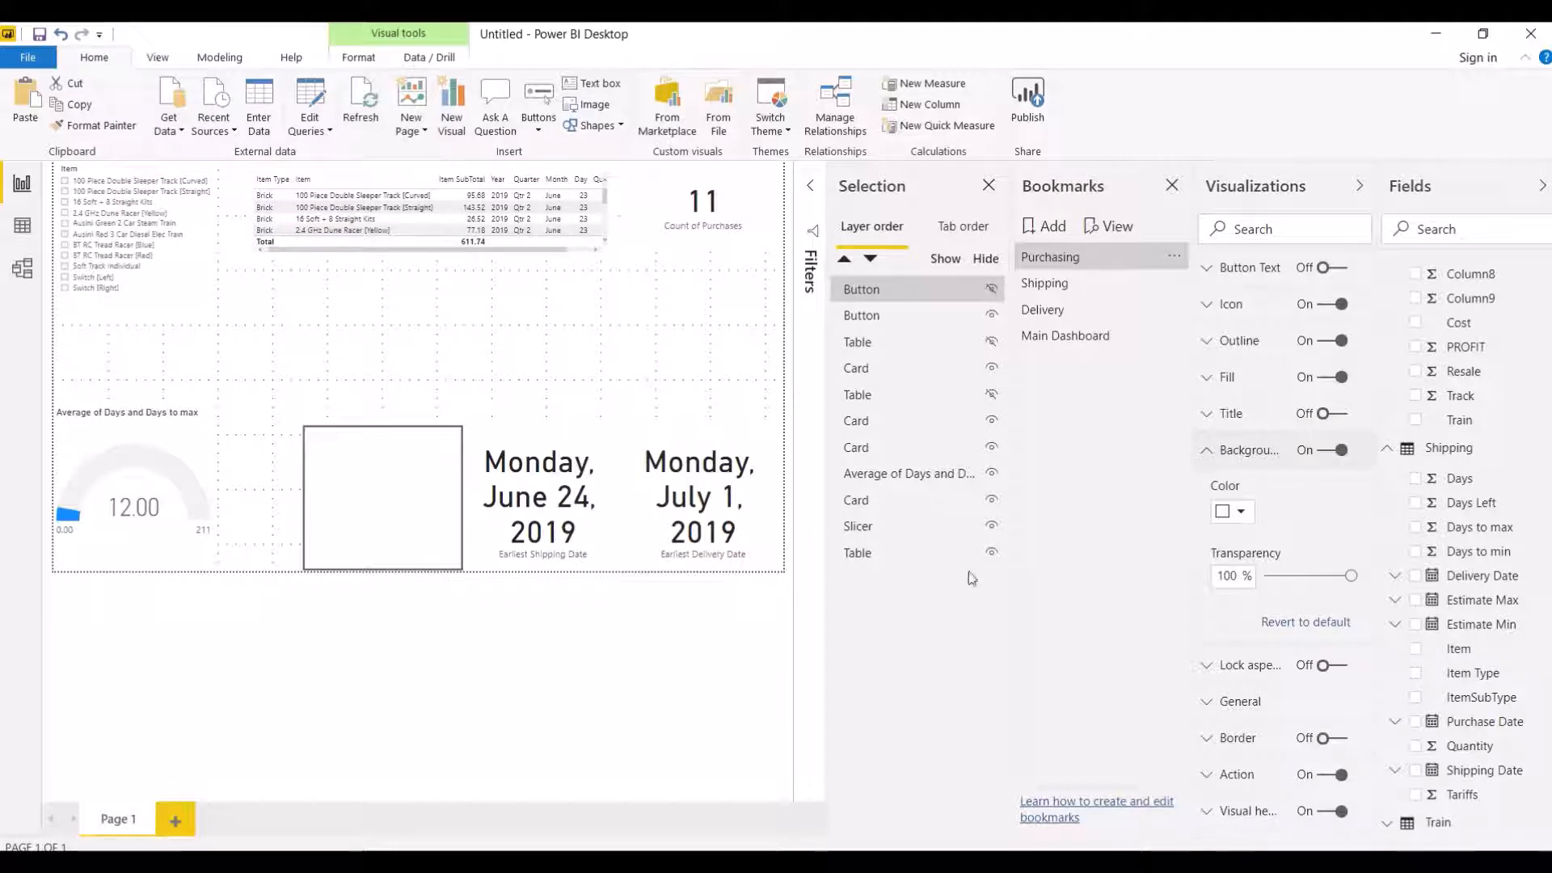
{"action": "left_click", "coordinate": [923, 318]}
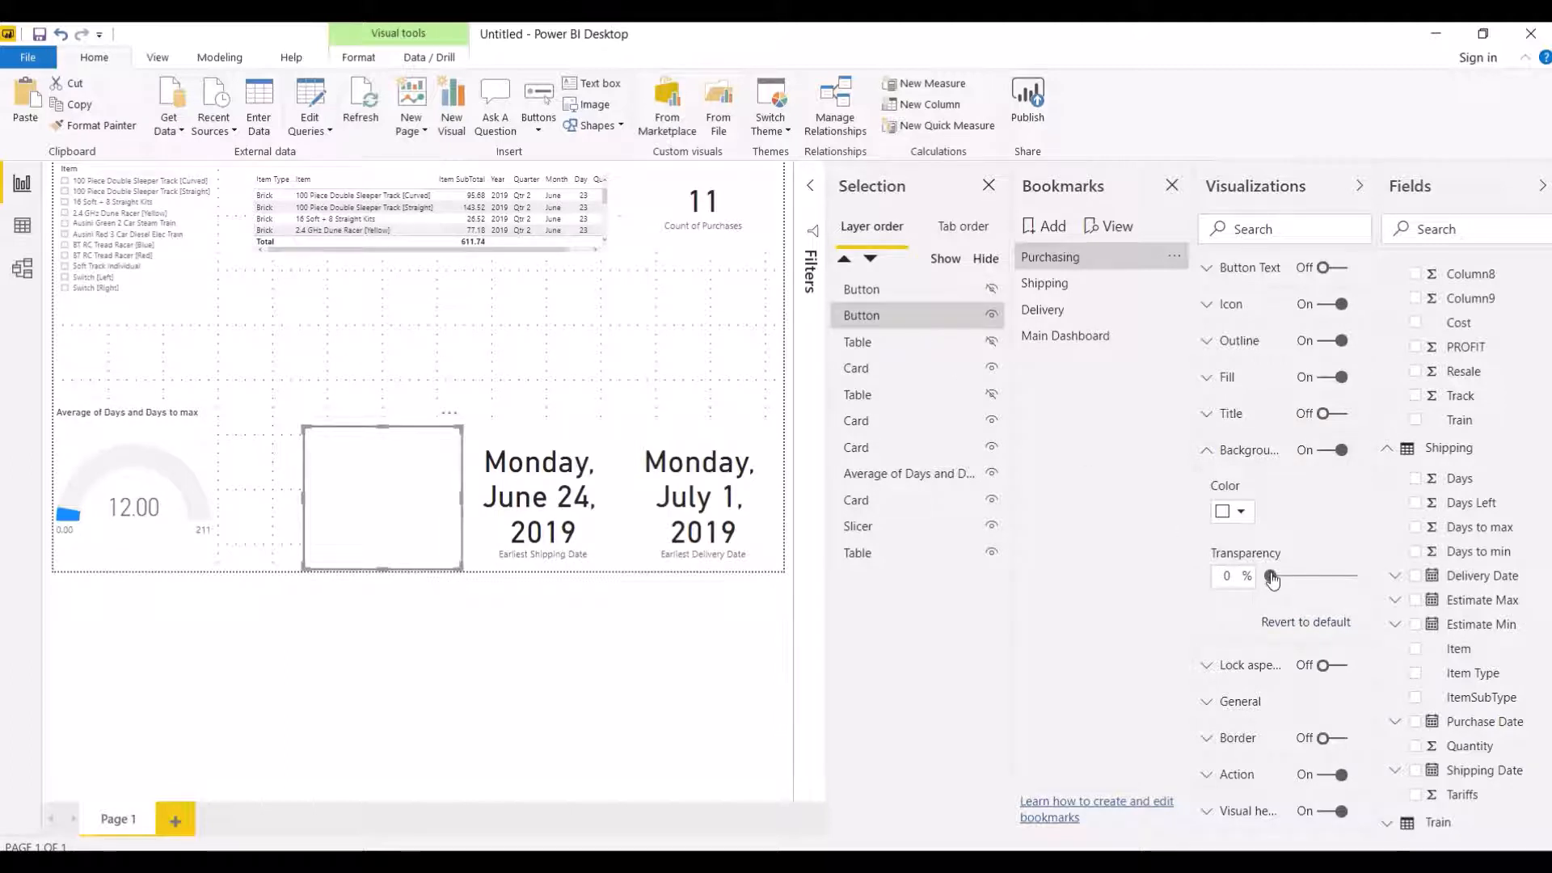
{"action": "left_click_drag", "start_coordinate": [1271, 578], "coordinate": [1431, 572]}
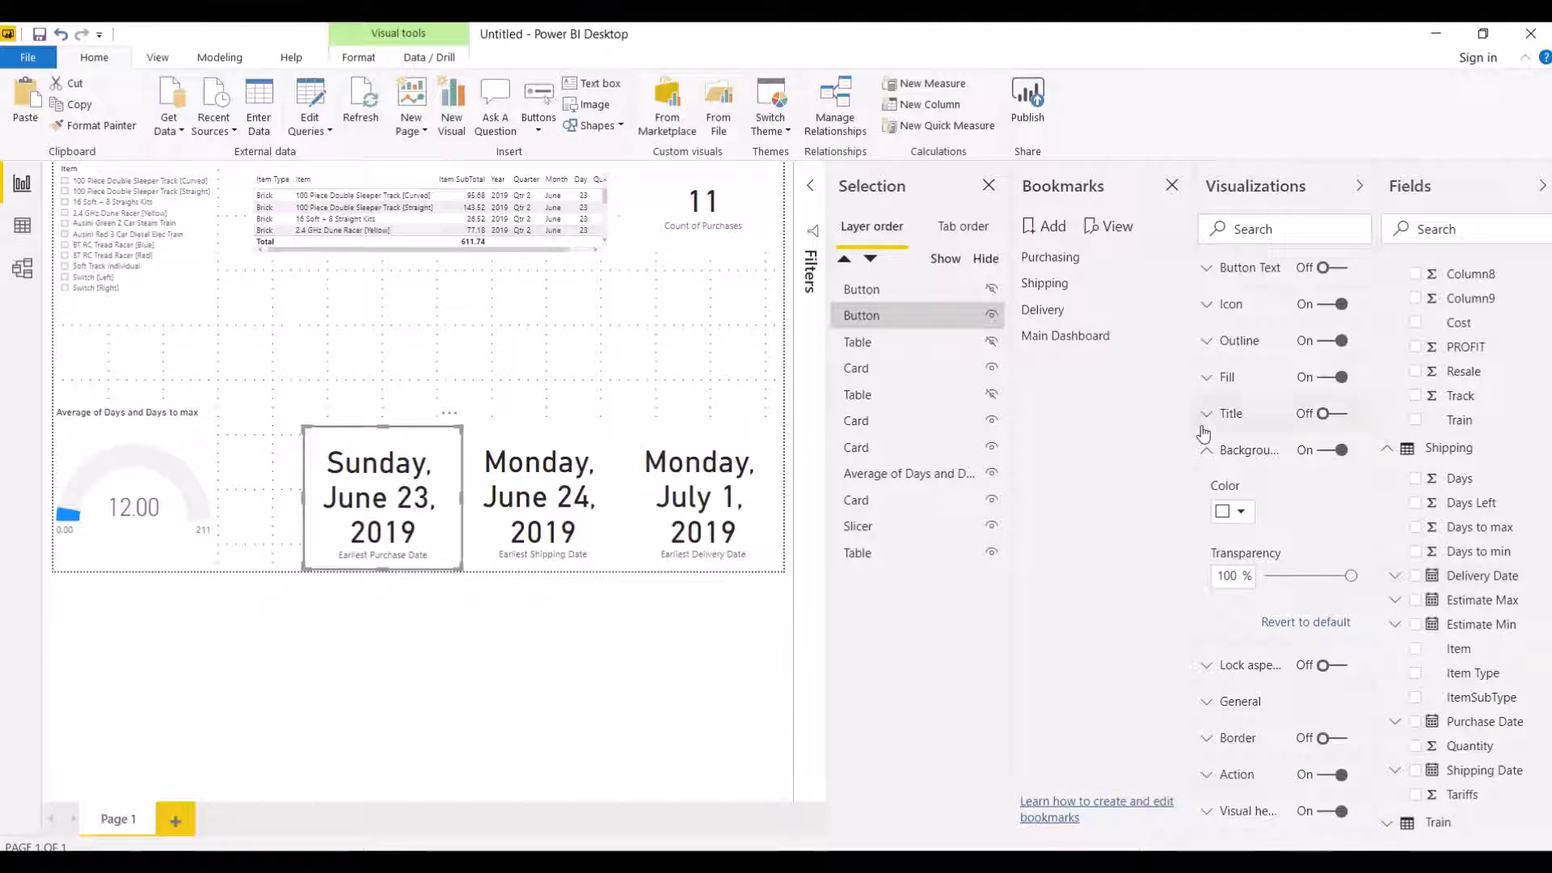
{"action": "left_click", "coordinate": [1206, 450]}
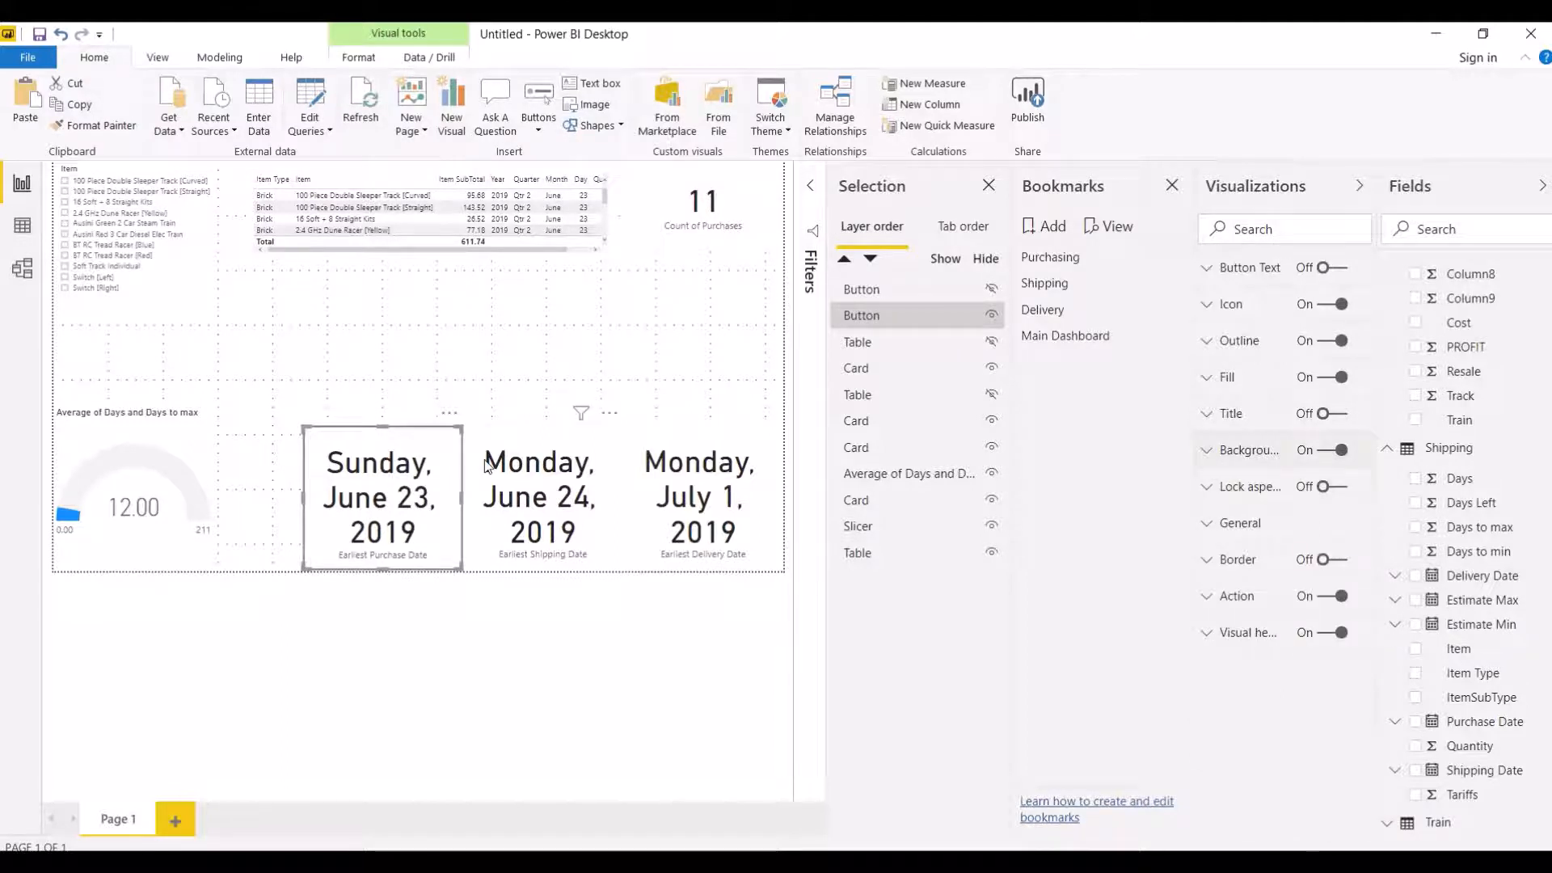
{"action": "left_click", "coordinate": [383, 392]}
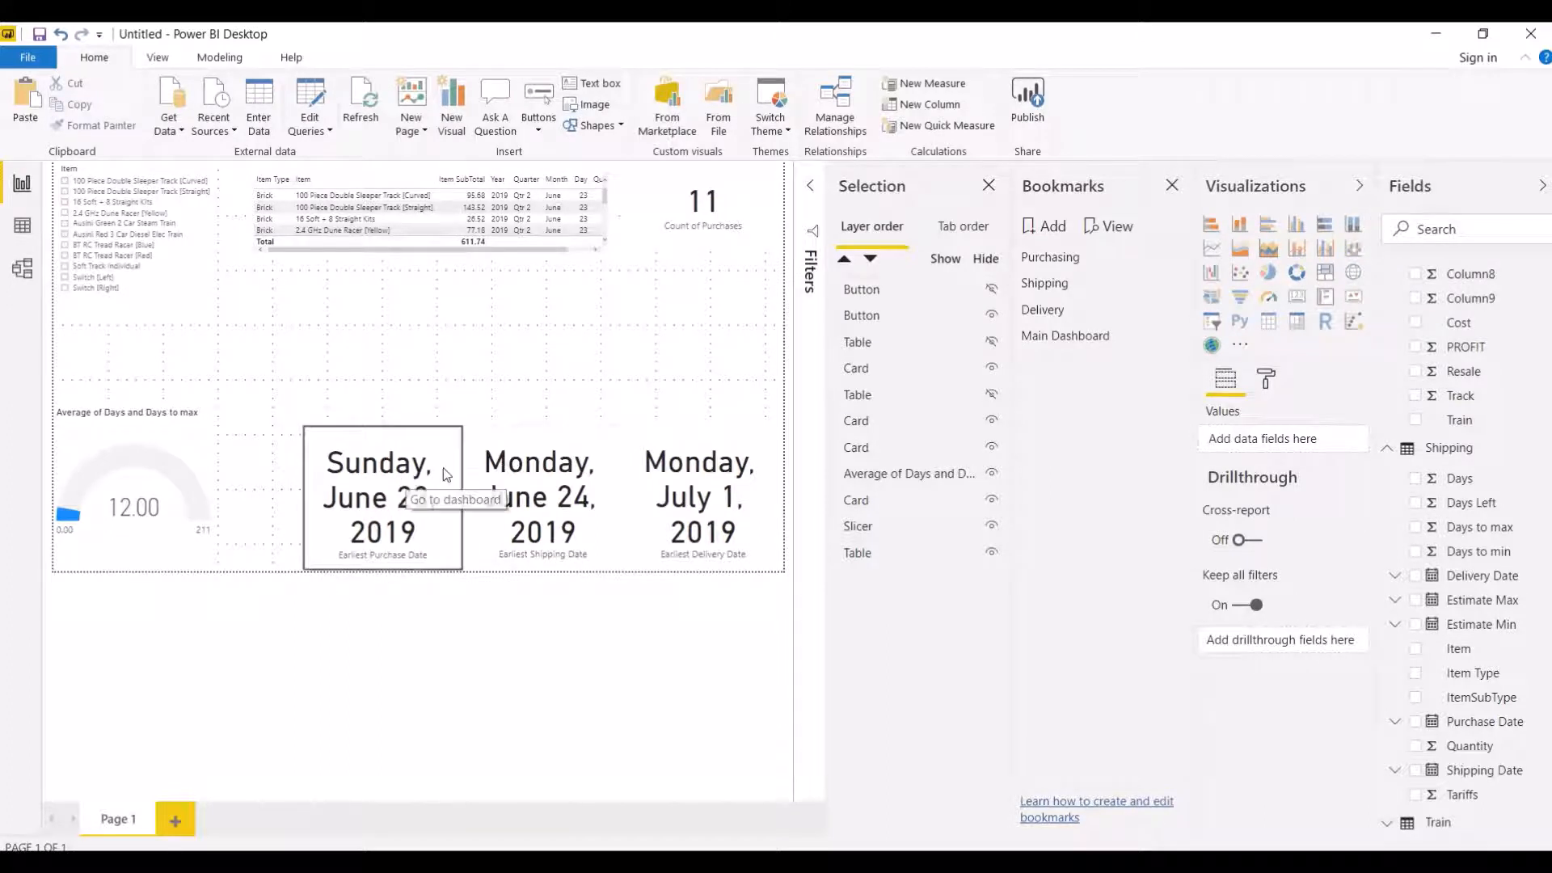
Step: Turn off the outline of the second button, the one shown in the Purchasing bookmark
{"action": "left_click", "coordinate": [927, 316]}
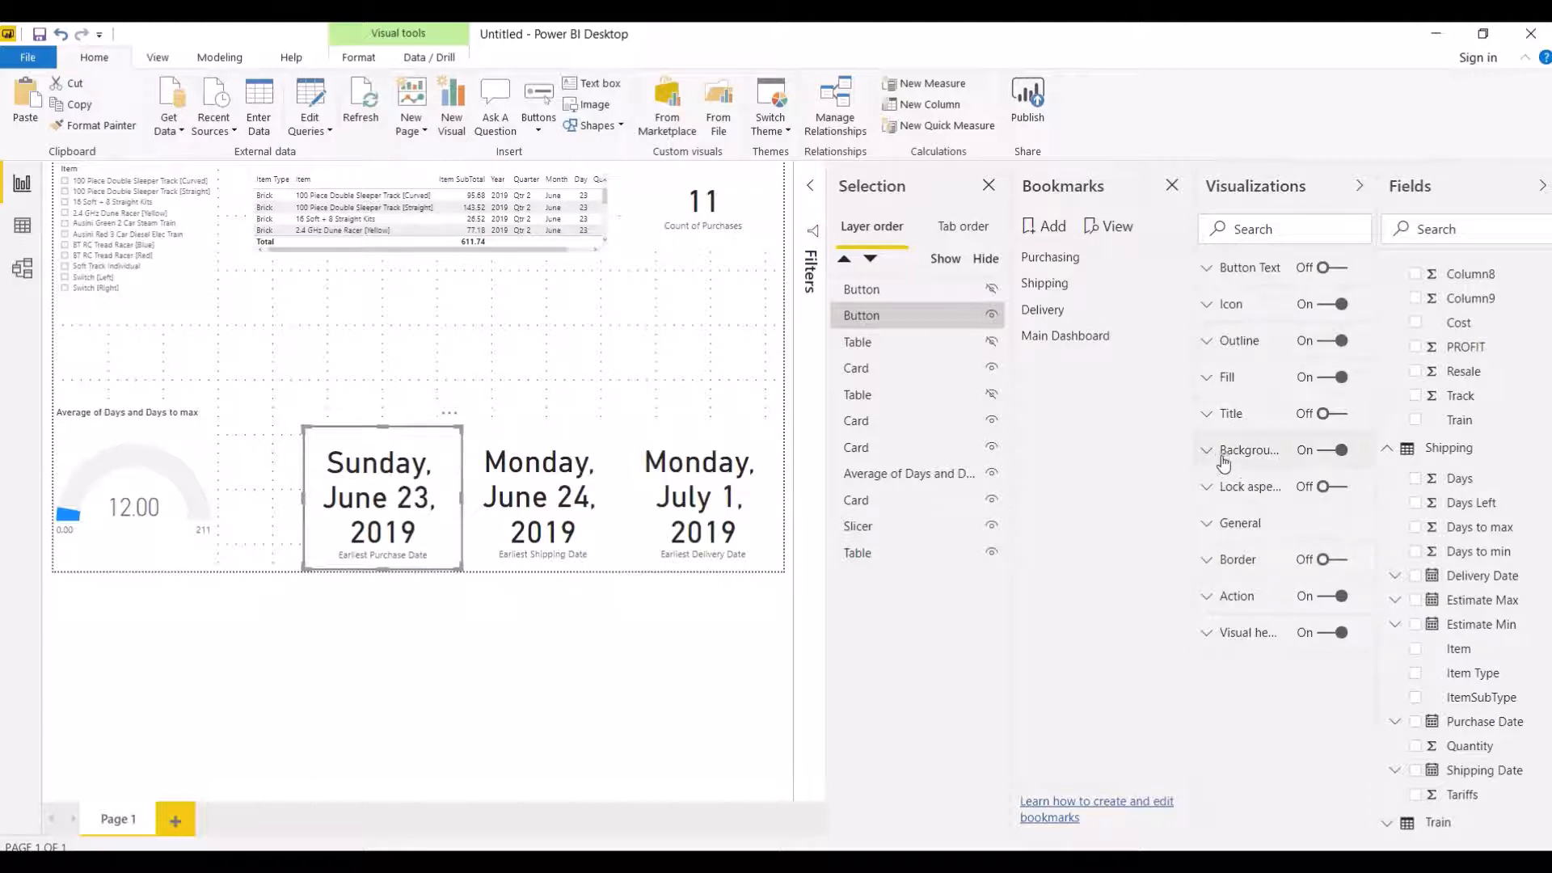
{"action": "left_click", "coordinate": [1326, 342]}
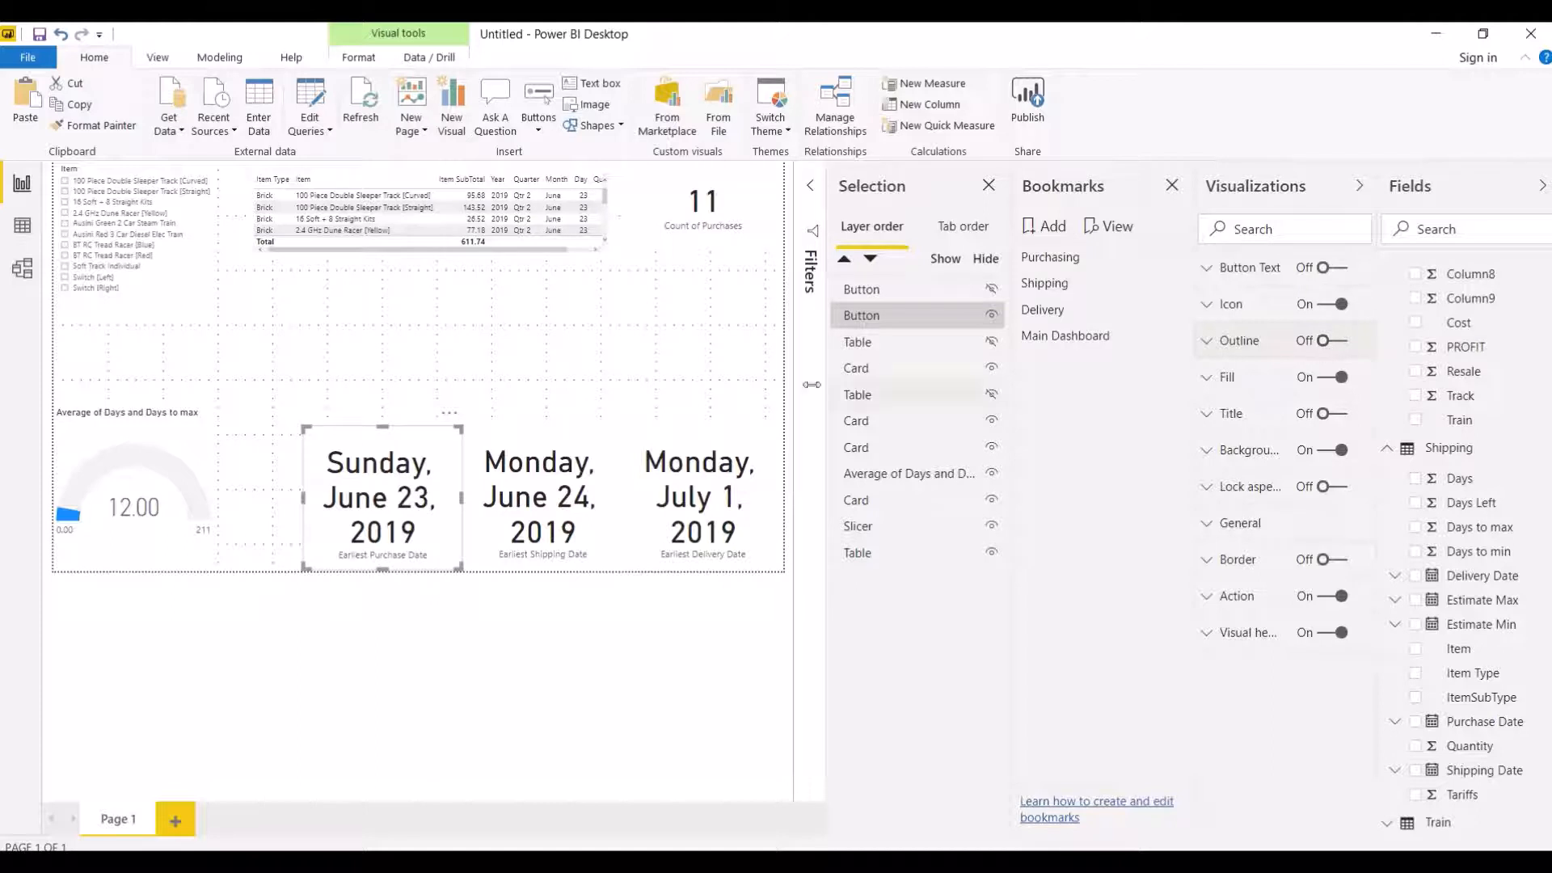
{"action": "left_click", "coordinate": [727, 359]}
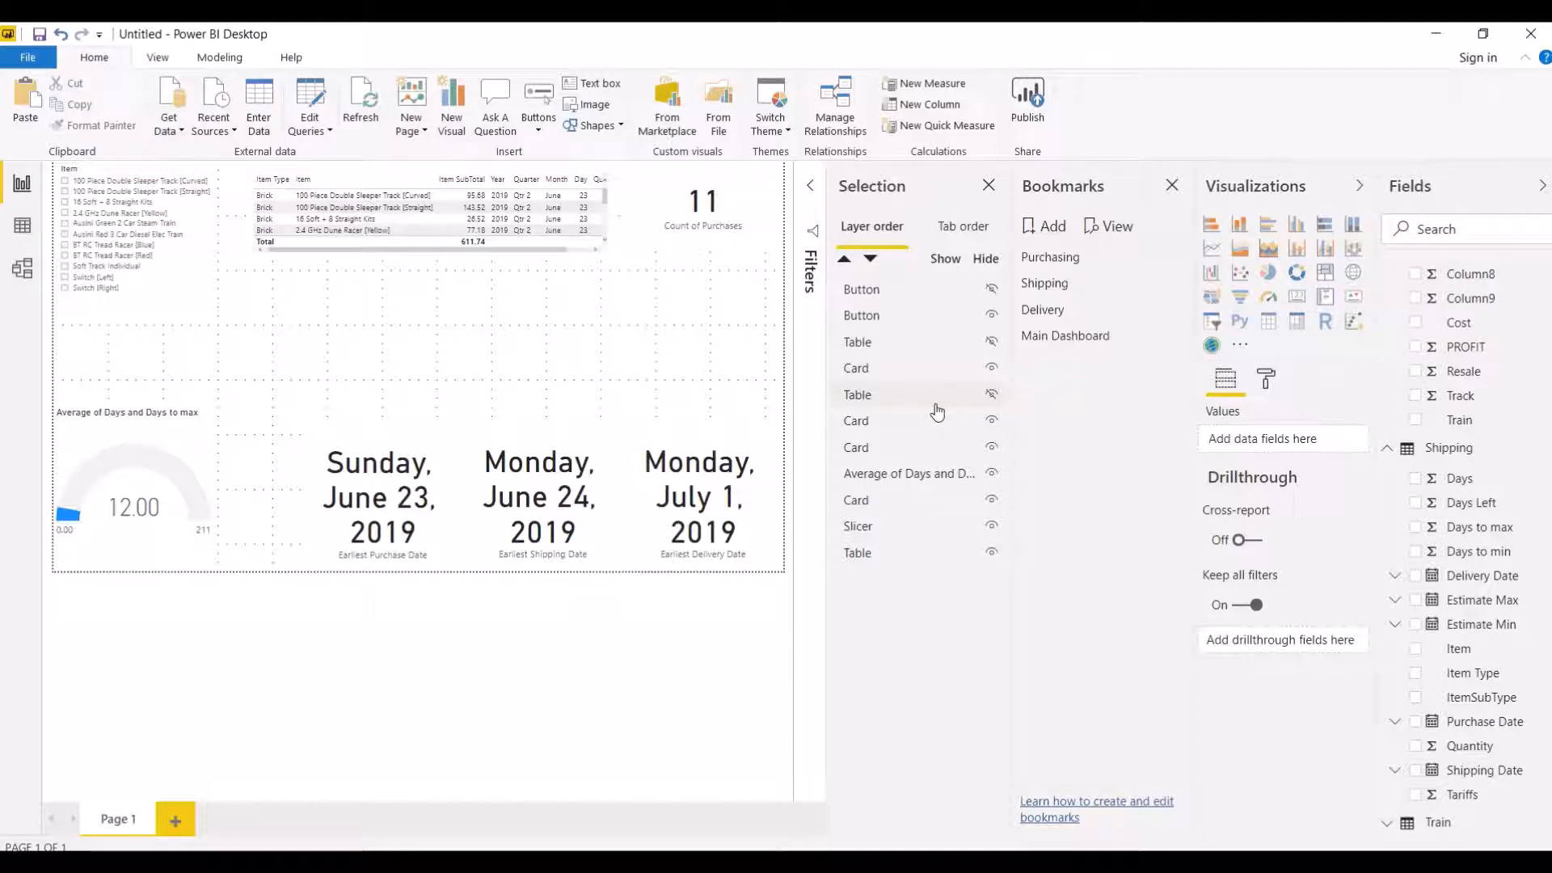
Step: Return to the Main Dashboard bookmark through the button on the purchase date card and turn off the front button's outline
{"action": "left_click", "coordinate": [374, 502]}
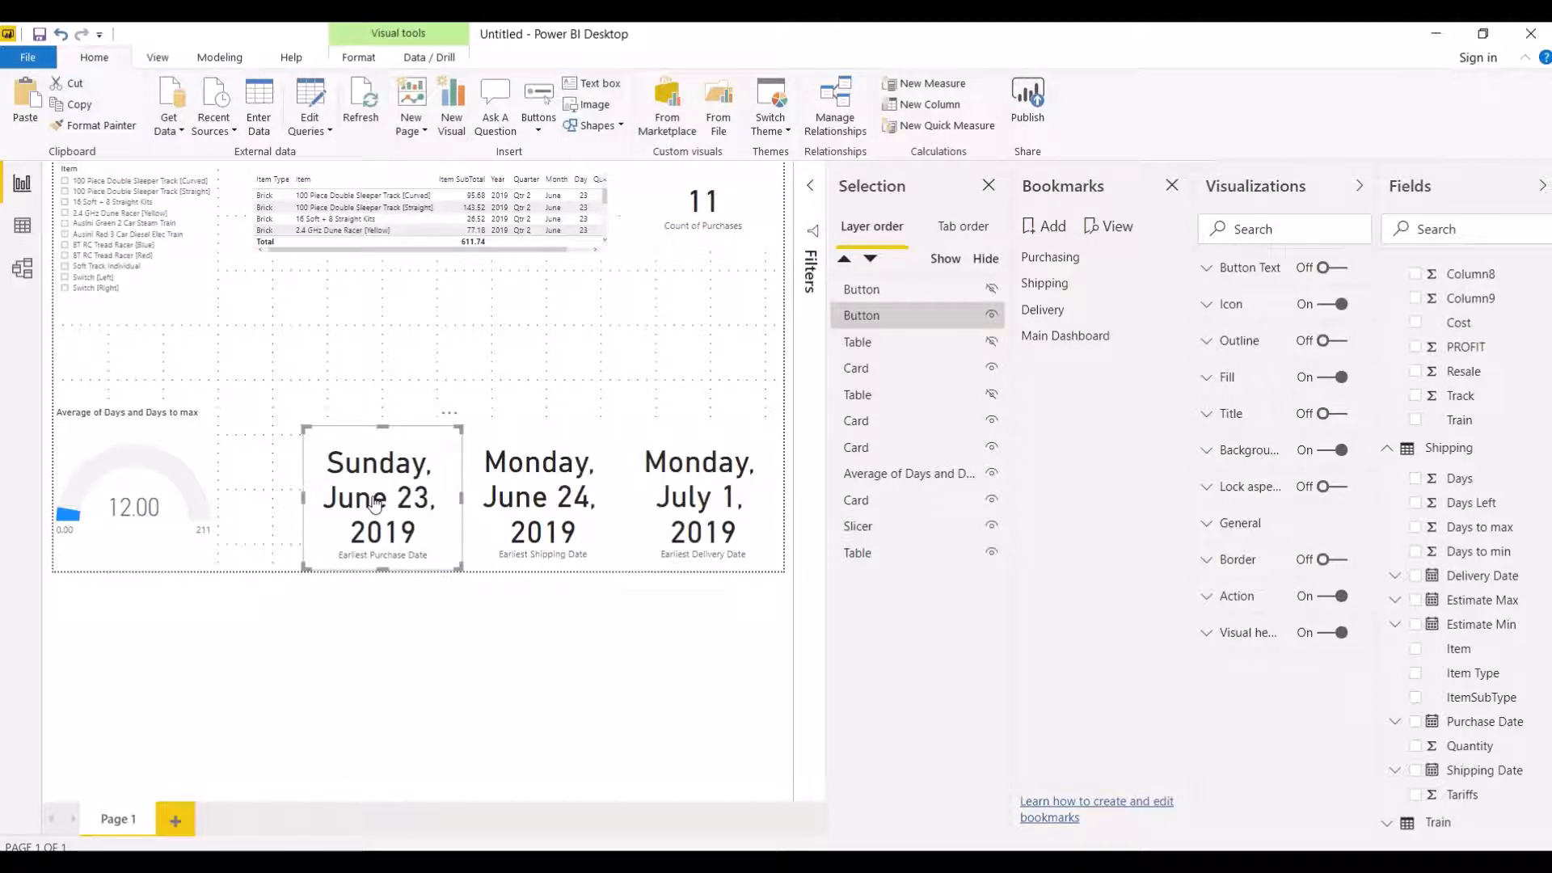
{"action": "left_click", "coordinate": [375, 503], "text": "ctrl"}
{"action": "left_click", "coordinate": [374, 503], "text": "ctrl"}
{"action": "left_click", "coordinate": [374, 502], "text": "ctrl"}
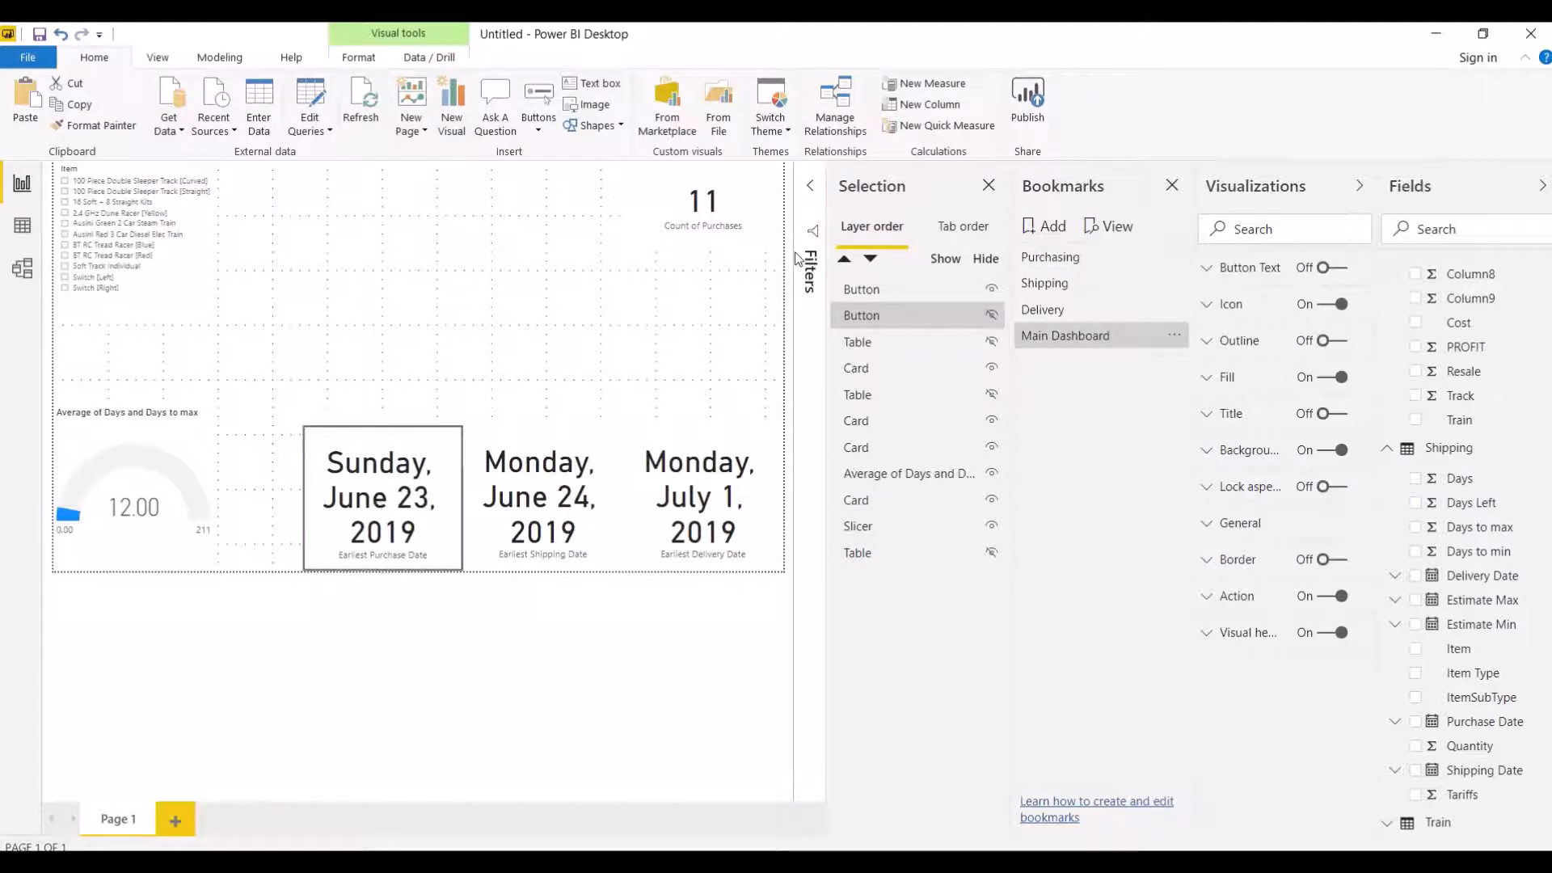
{"action": "left_click", "coordinate": [927, 293]}
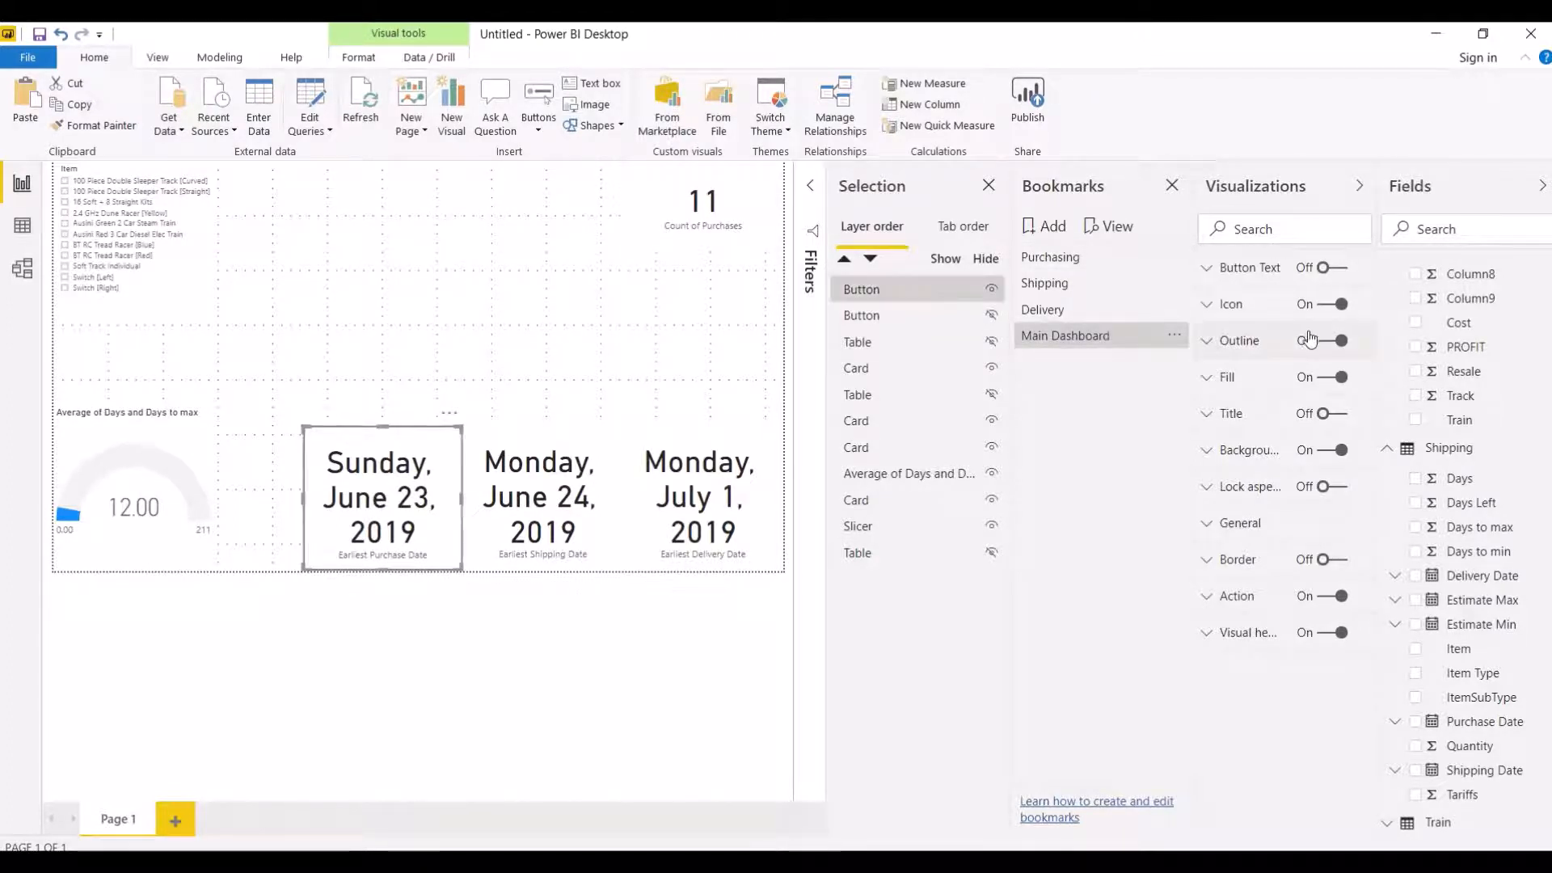
{"action": "left_click", "coordinate": [1333, 344]}
{"action": "left_click", "coordinate": [1334, 349]}
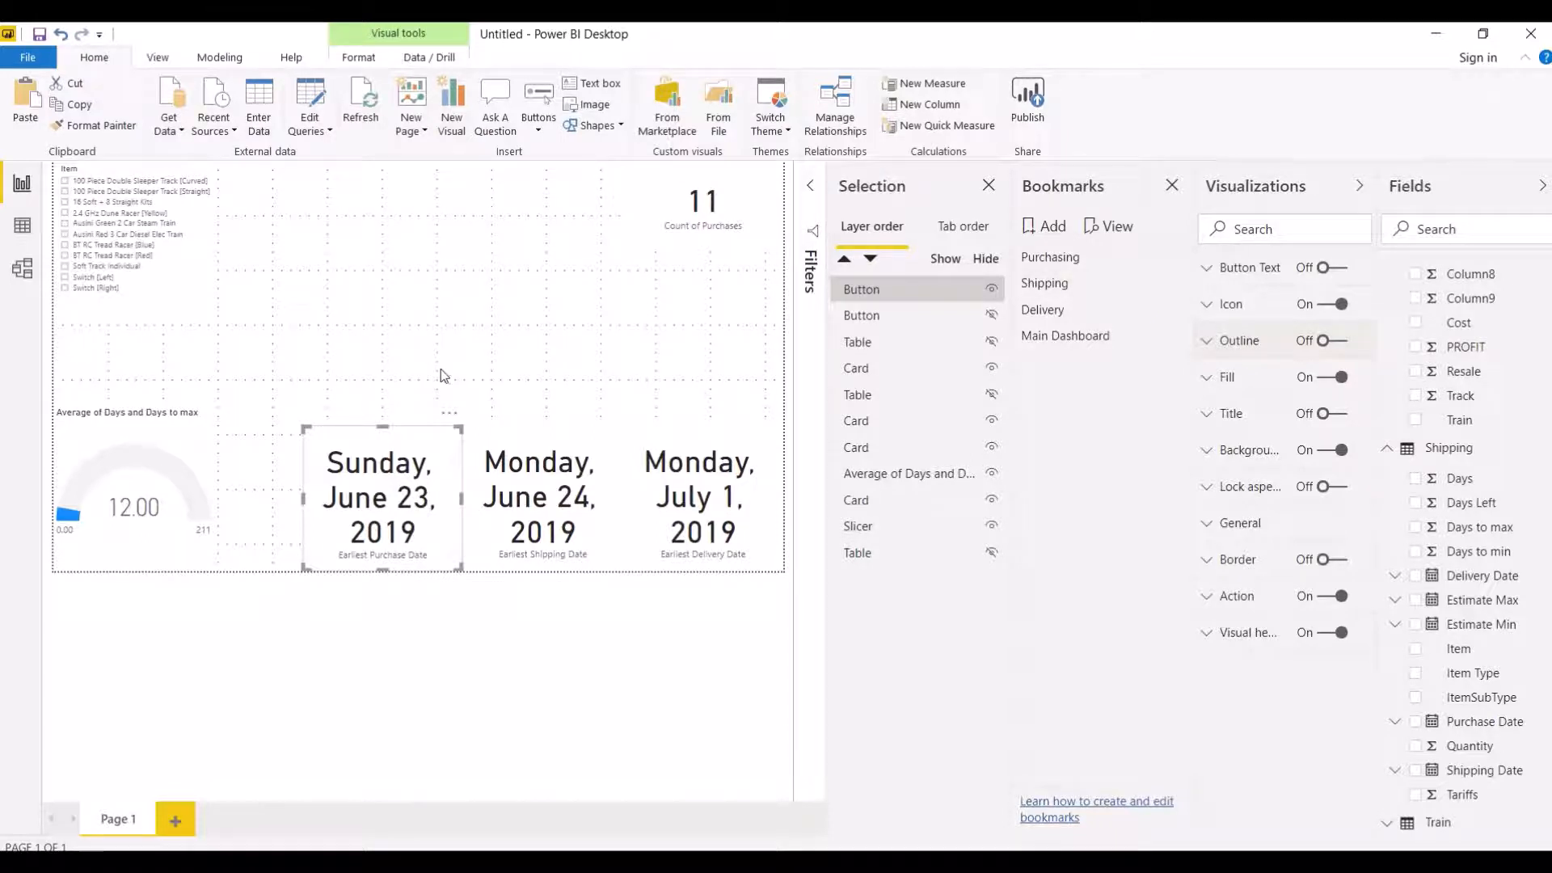
{"action": "left_click", "coordinate": [464, 351]}
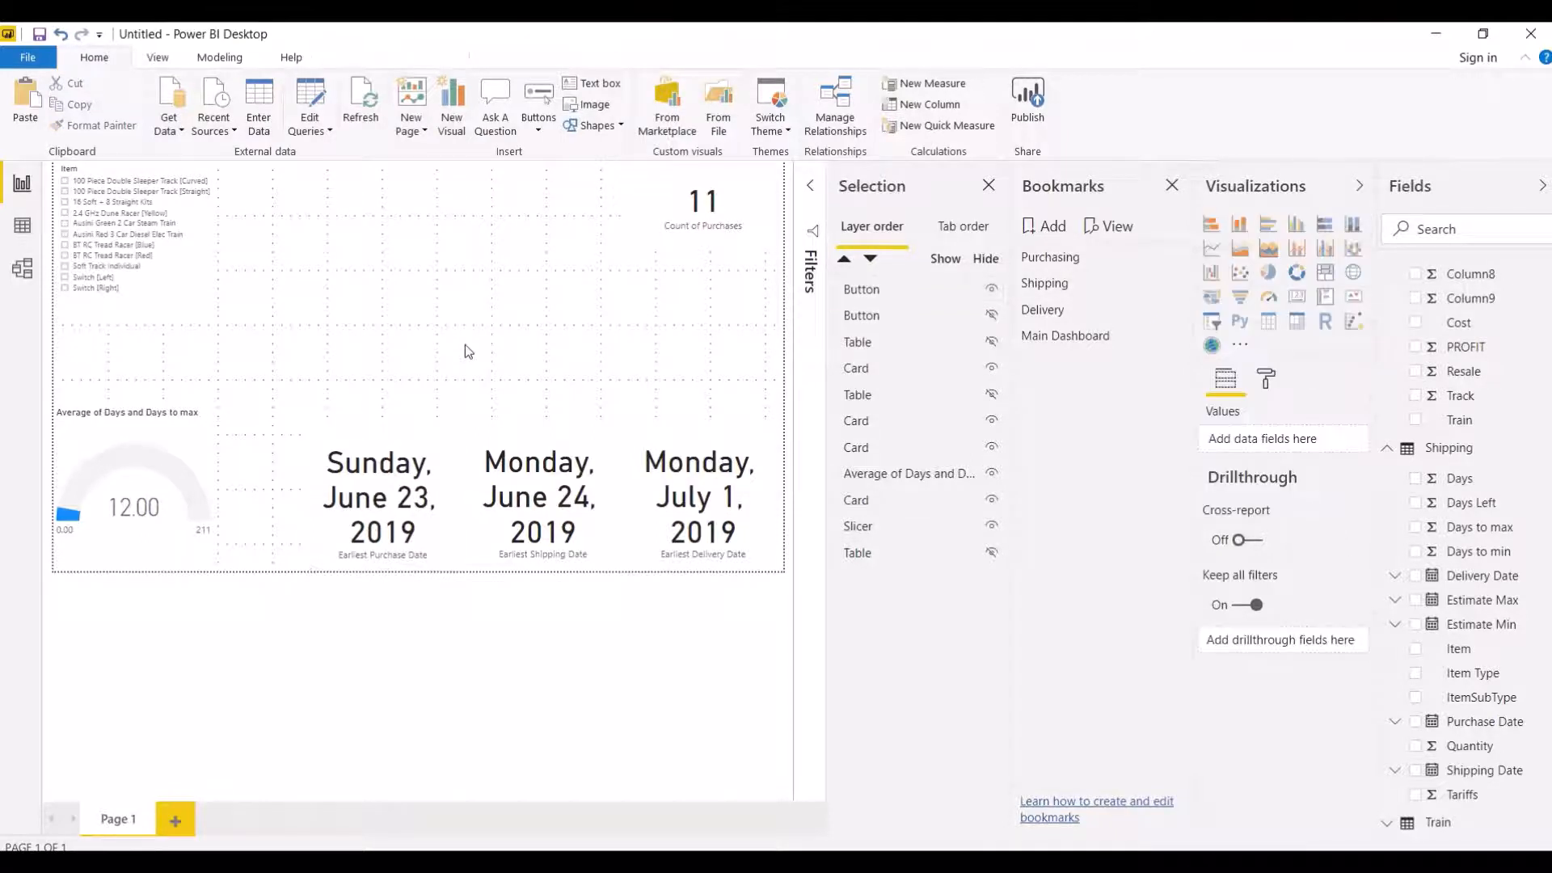
Step: Test the two invisible buttons by toggling the purchasing table on and off repeatedly over the Earliest Purchase Date card
{"action": "left_click", "coordinate": [396, 491], "text": "ctrl"}
{"action": "left_click", "coordinate": [396, 491], "text": "ctrl"}
{"action": "left_click", "coordinate": [396, 491], "text": "ctrl"}
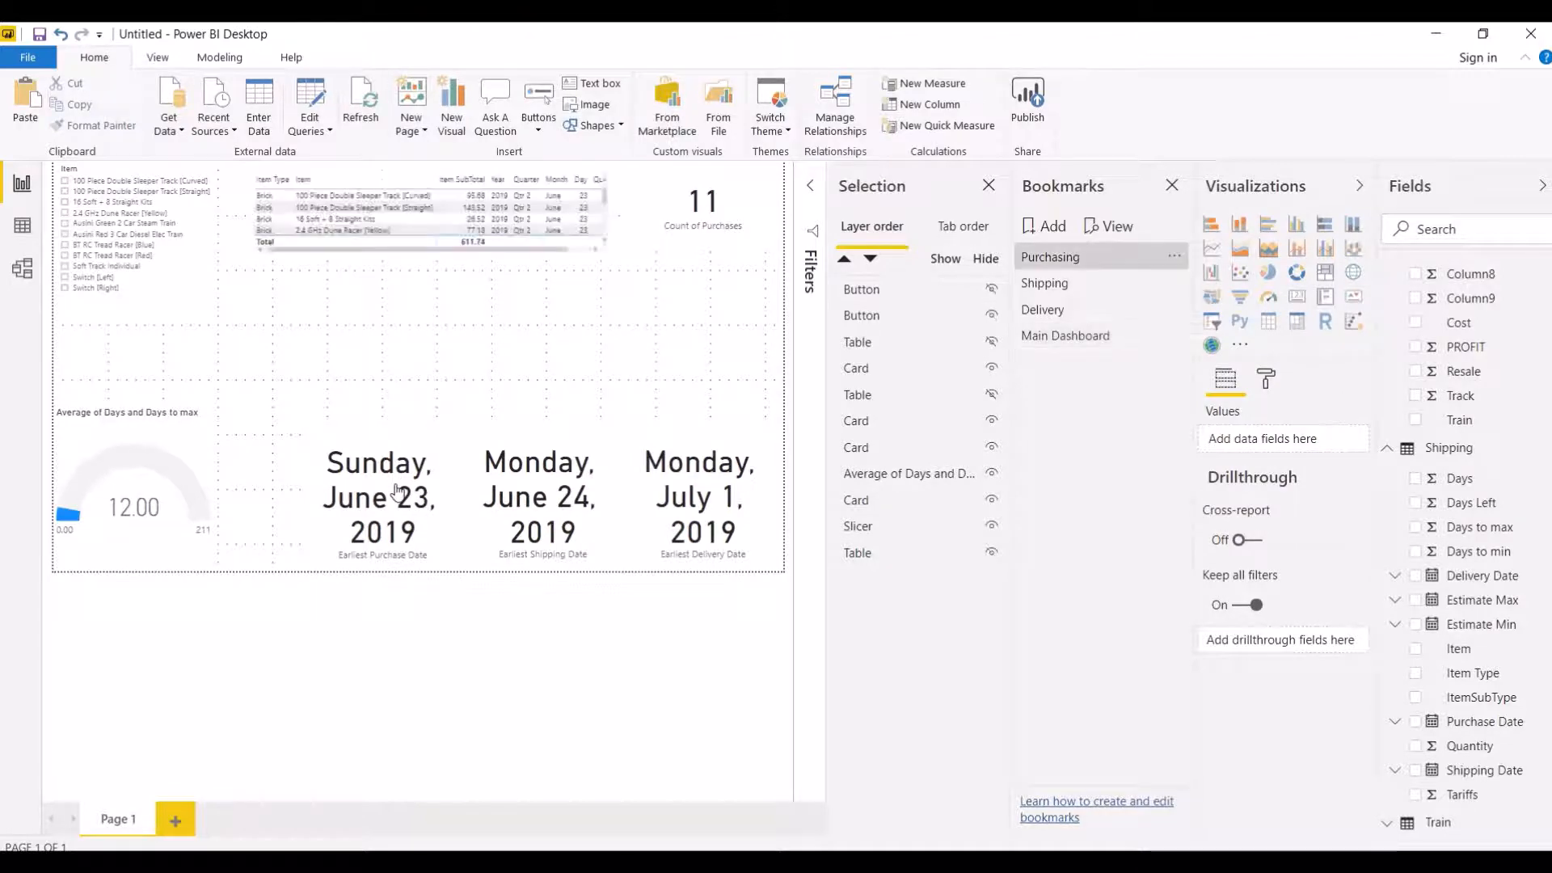
{"action": "left_click", "coordinate": [396, 491], "text": "ctrl"}
{"action": "left_click", "coordinate": [396, 491], "text": "ctrl"}
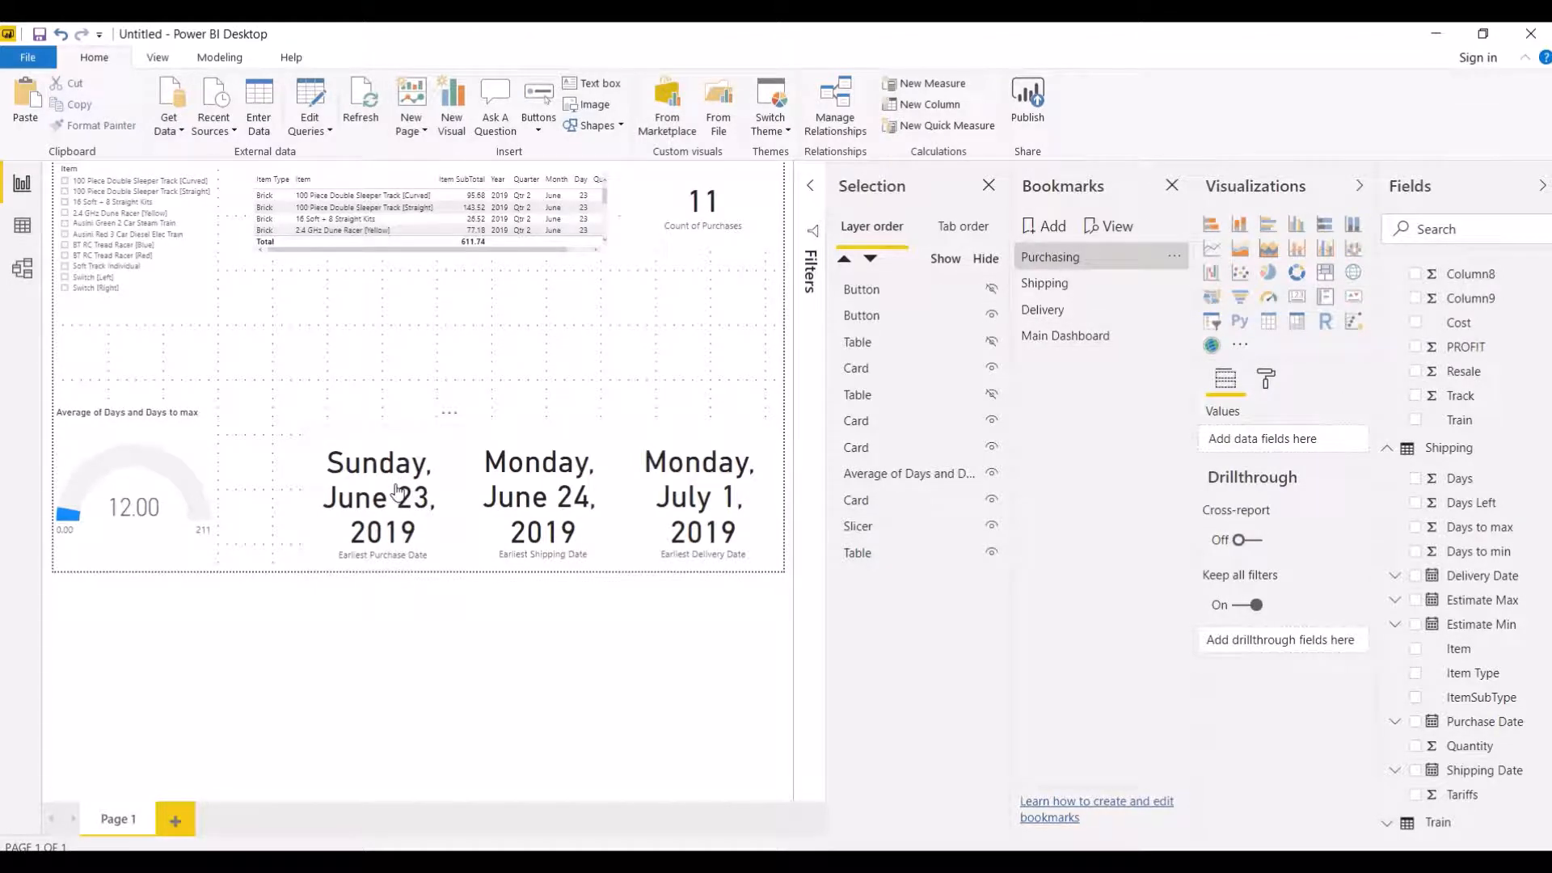
{"action": "left_click", "coordinate": [396, 491], "text": "ctrl"}
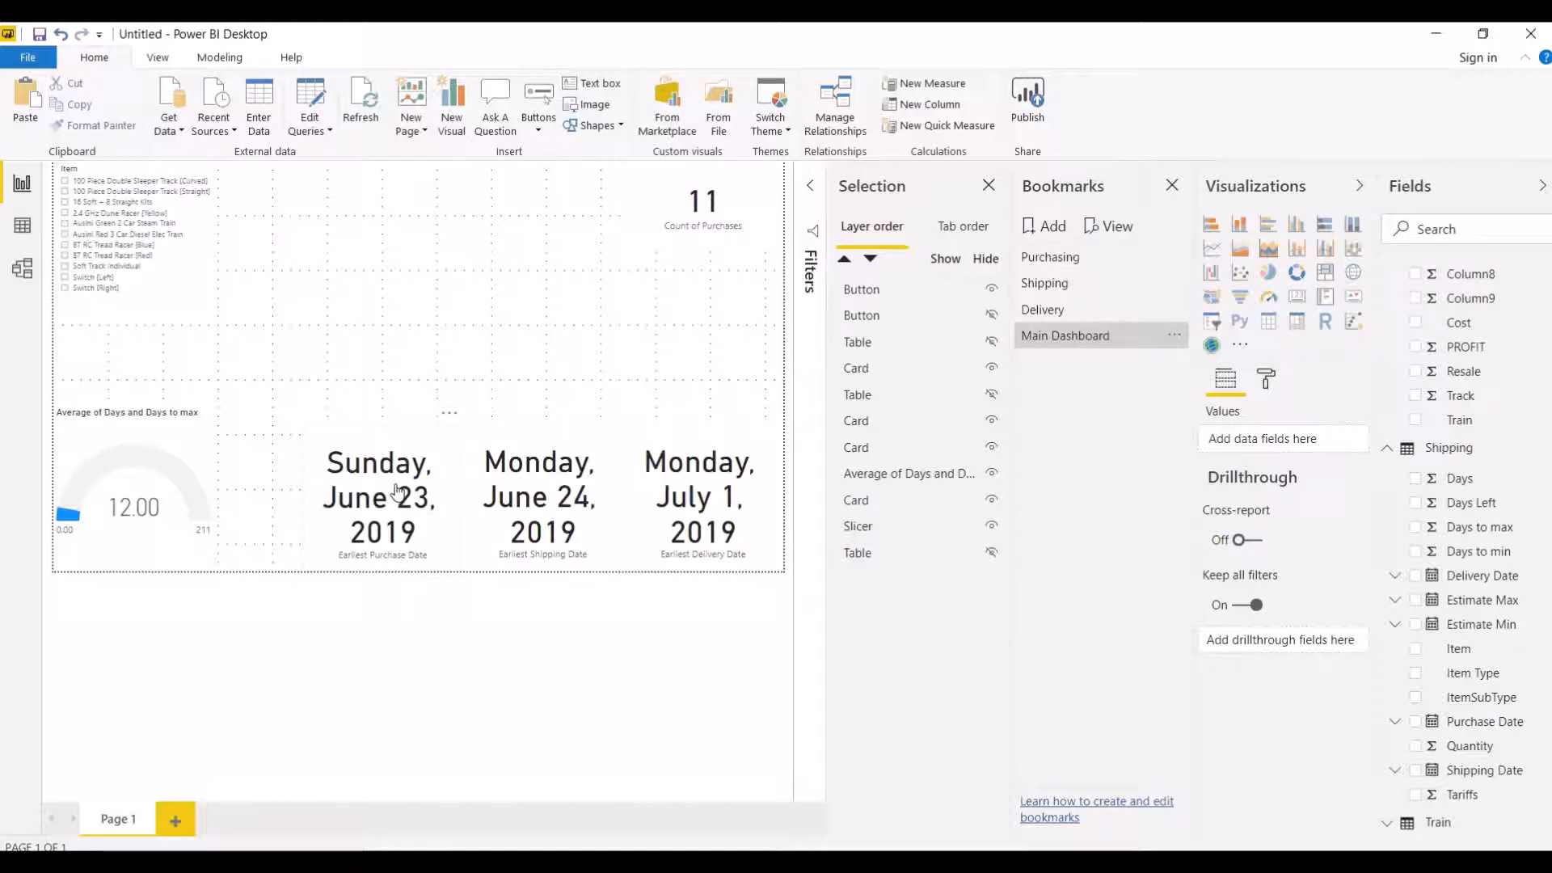
{"action": "left_click", "coordinate": [397, 491], "text": "ctrl"}
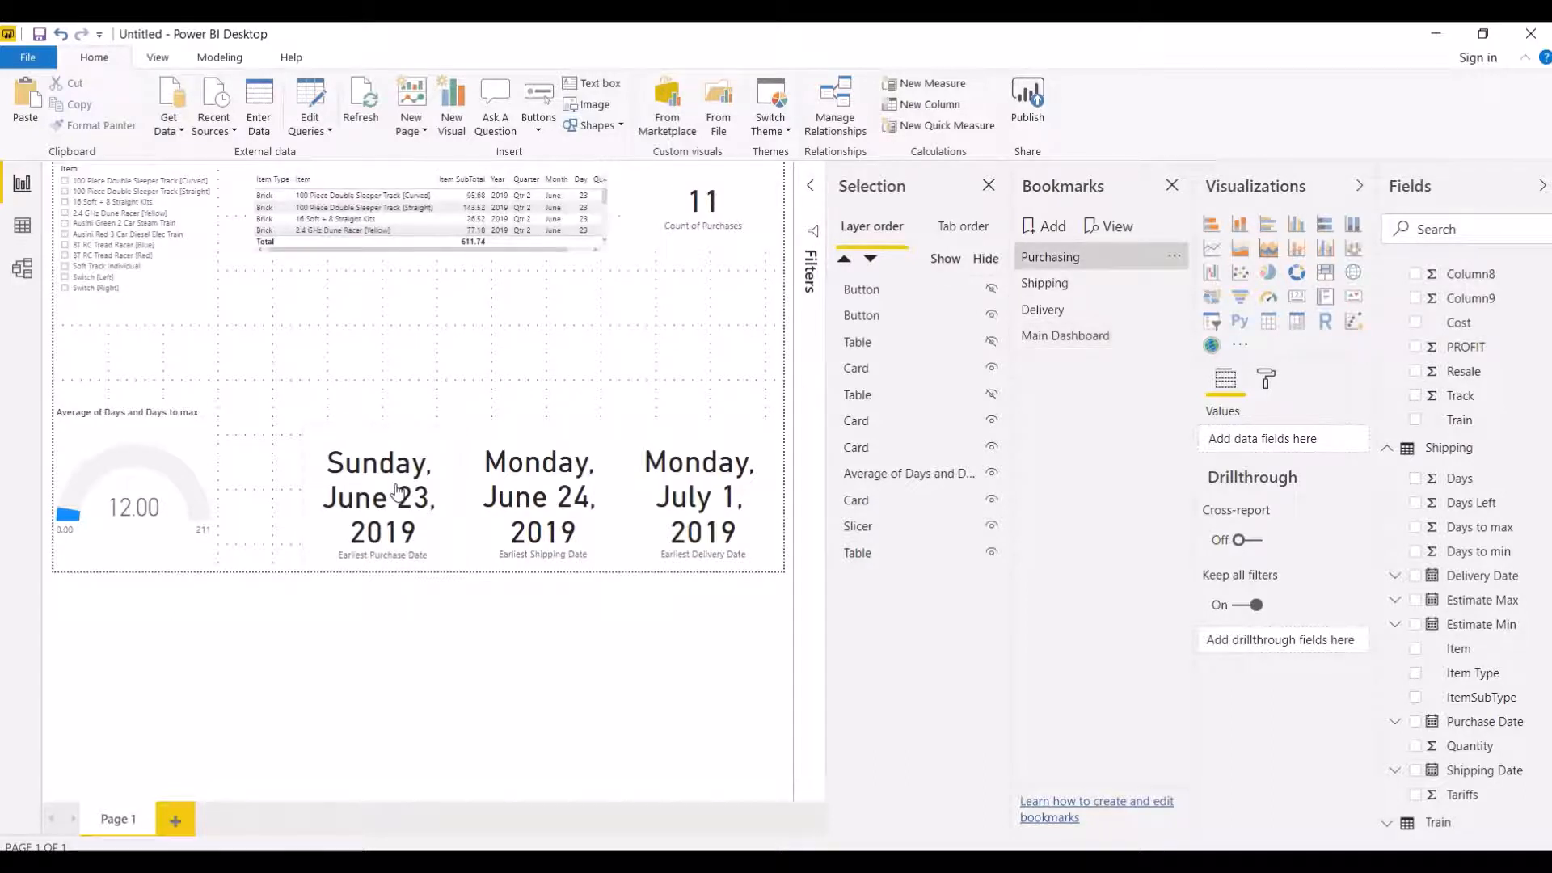
{"action": "left_click", "coordinate": [396, 491], "text": "ctrl"}
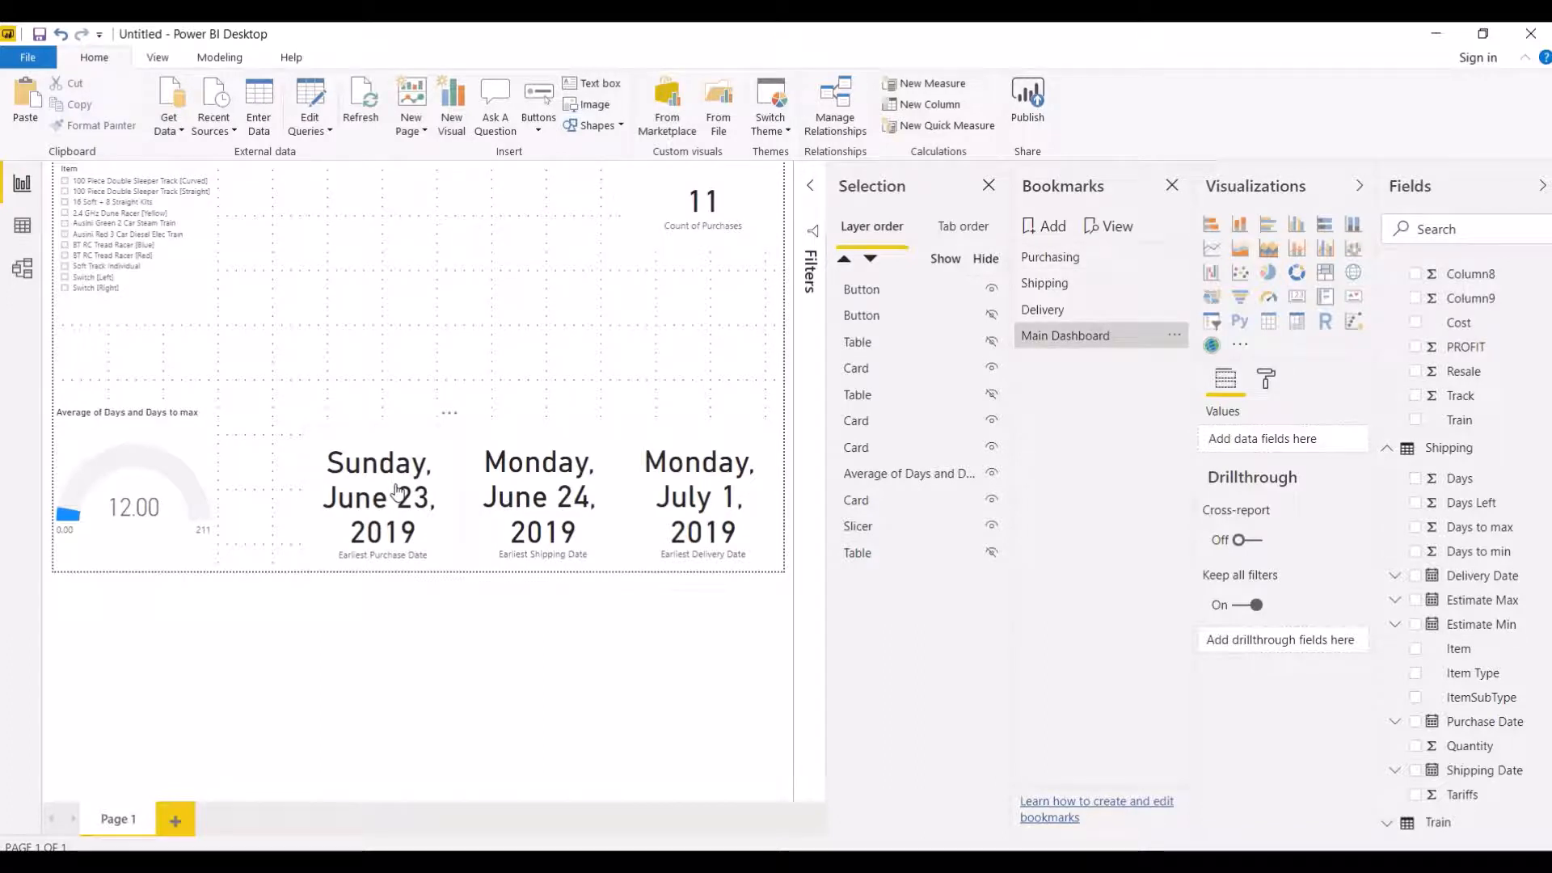
{"action": "left_click", "coordinate": [396, 491], "text": "ctrl"}
{"action": "left_click", "coordinate": [396, 491], "text": "ctrl"}
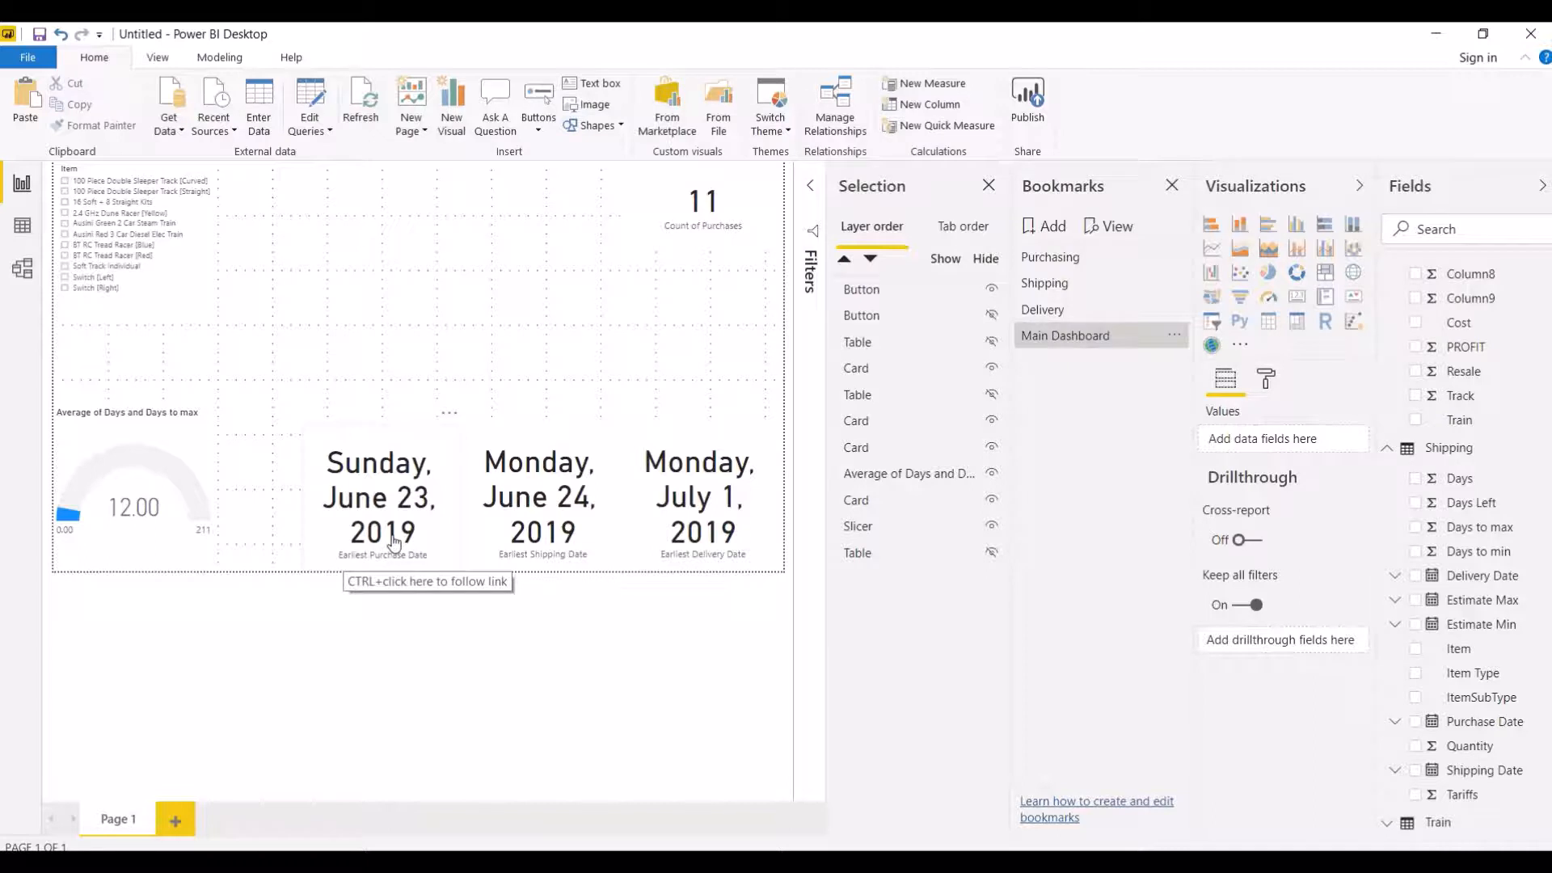
Step: Test the Item slicer with 100 Piece Double Sleeper Track [Curved], 16 Soft + 8 Straight Kits and Switch [Right], and activate the Purchasing bookmark
{"action": "left_click", "coordinate": [90, 181]}
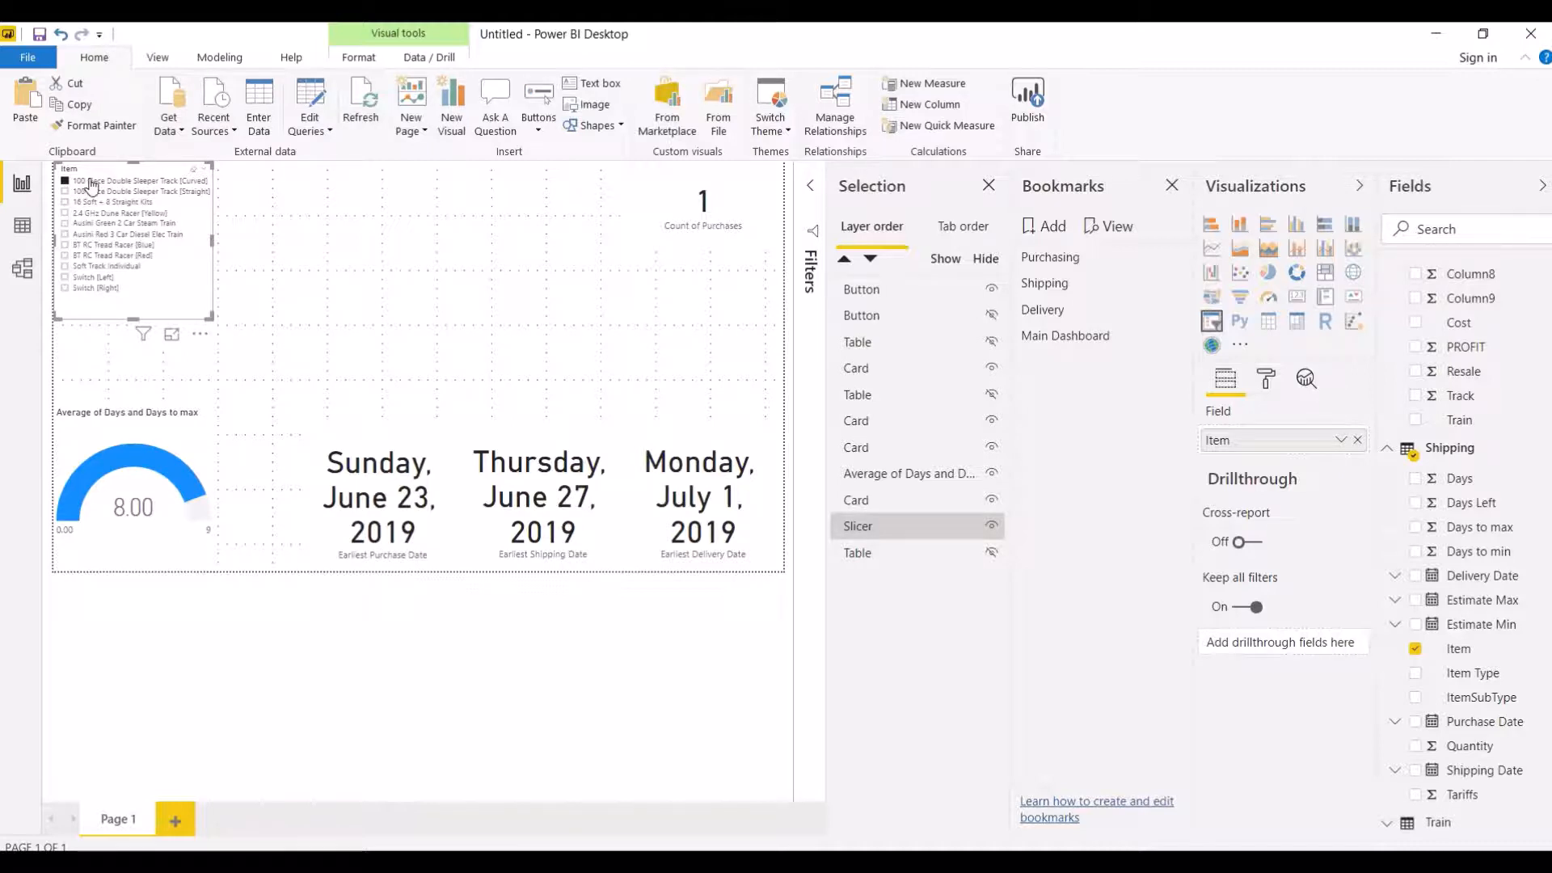
{"action": "left_click", "coordinate": [103, 204]}
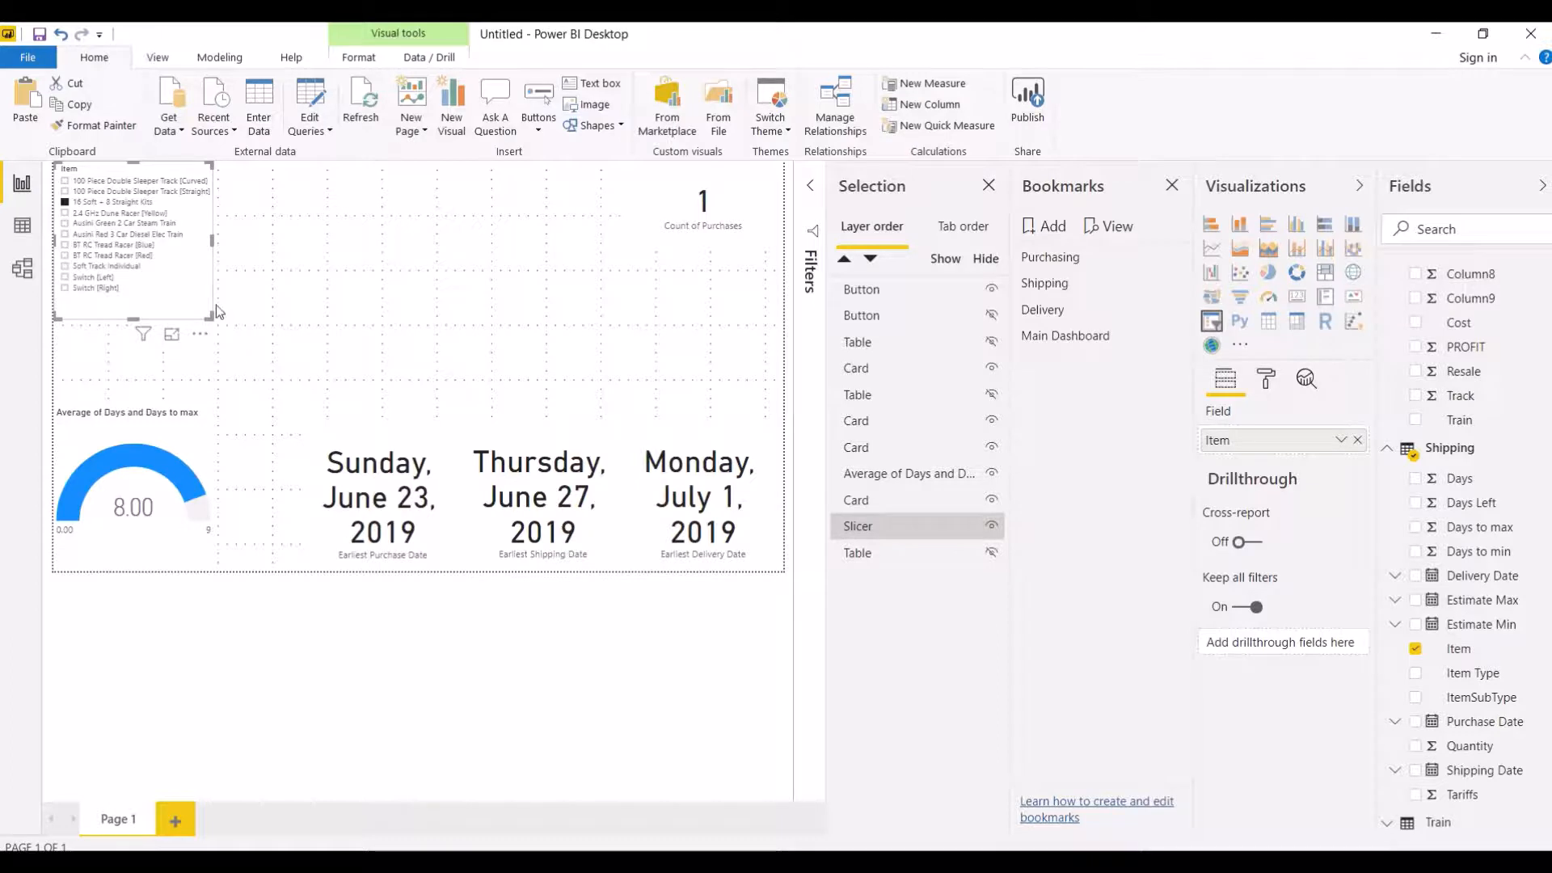
{"action": "left_click", "coordinate": [84, 288]}
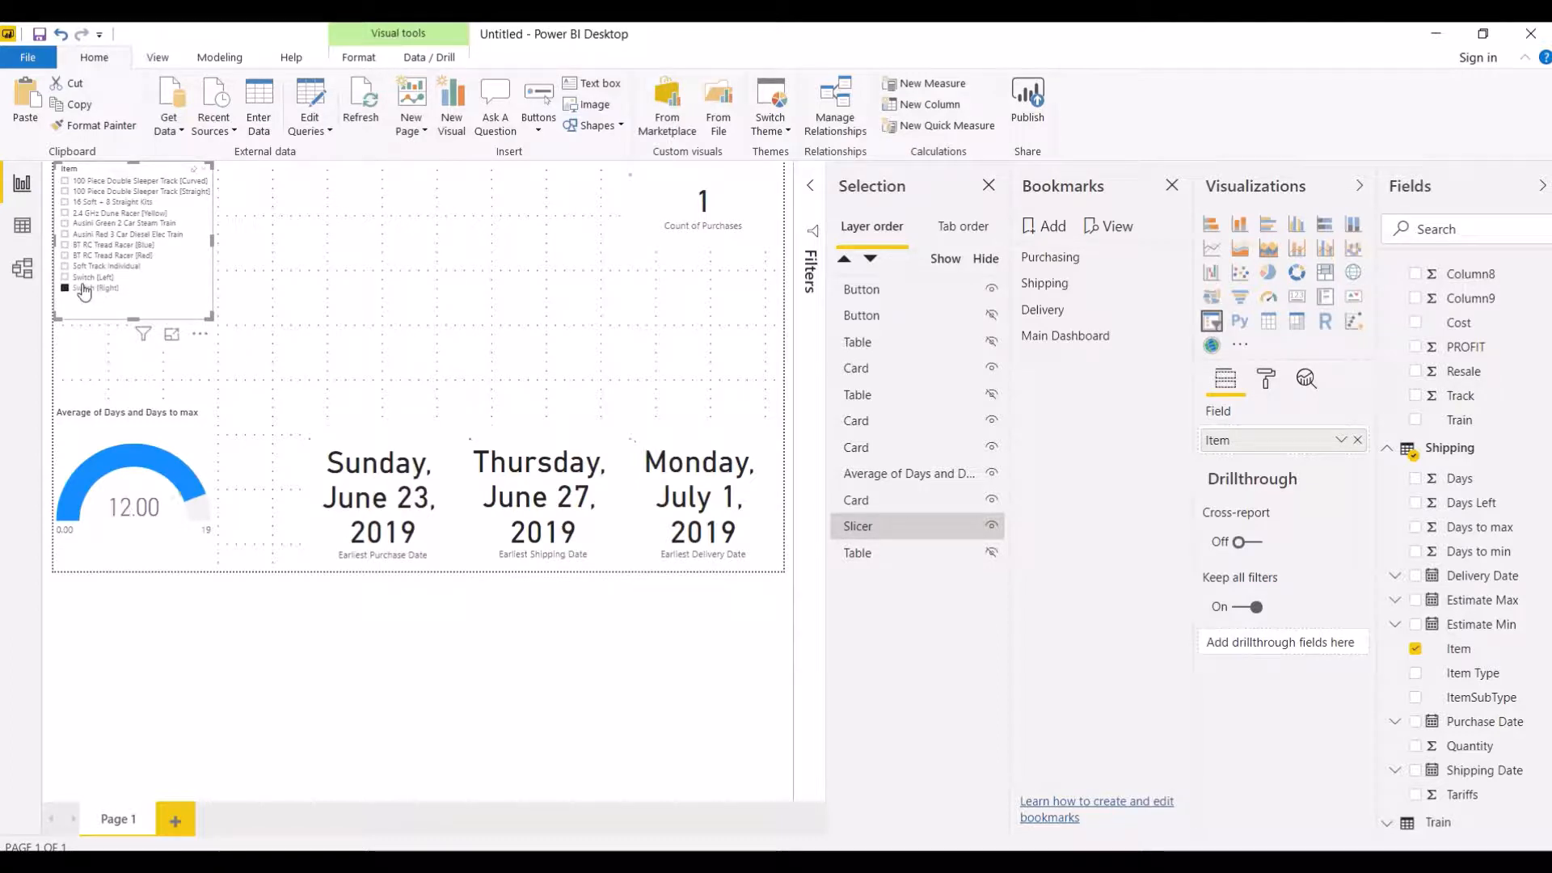
{"action": "left_click", "coordinate": [428, 513], "text": "ctrl"}
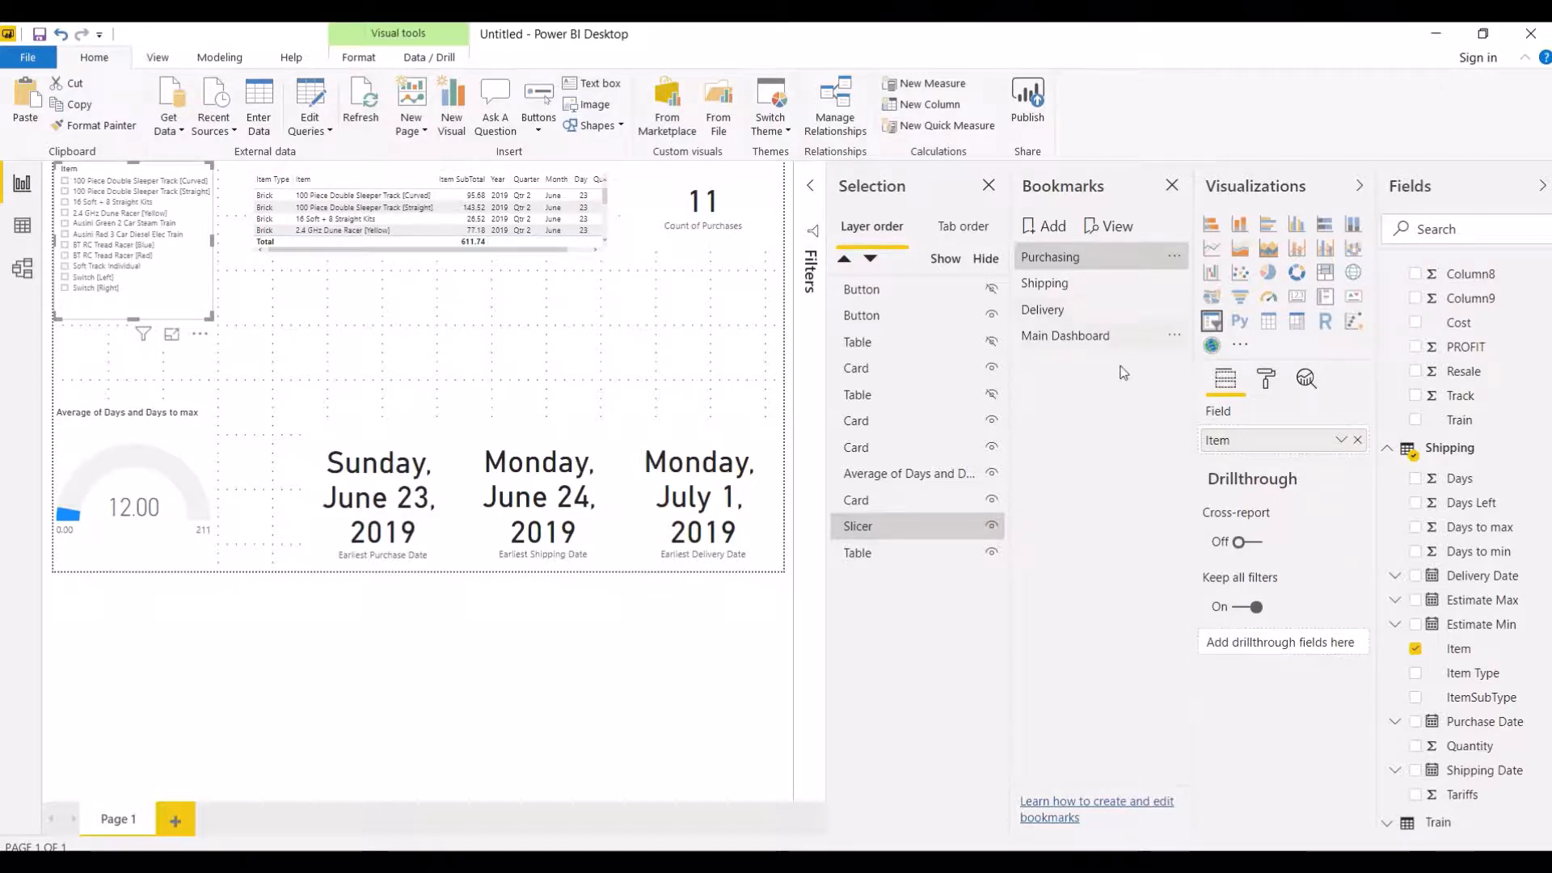
Step: Try the Earliest Delivery Date card as a multi-row card and change it back to a regular card
{"action": "left_click", "coordinate": [760, 477]}
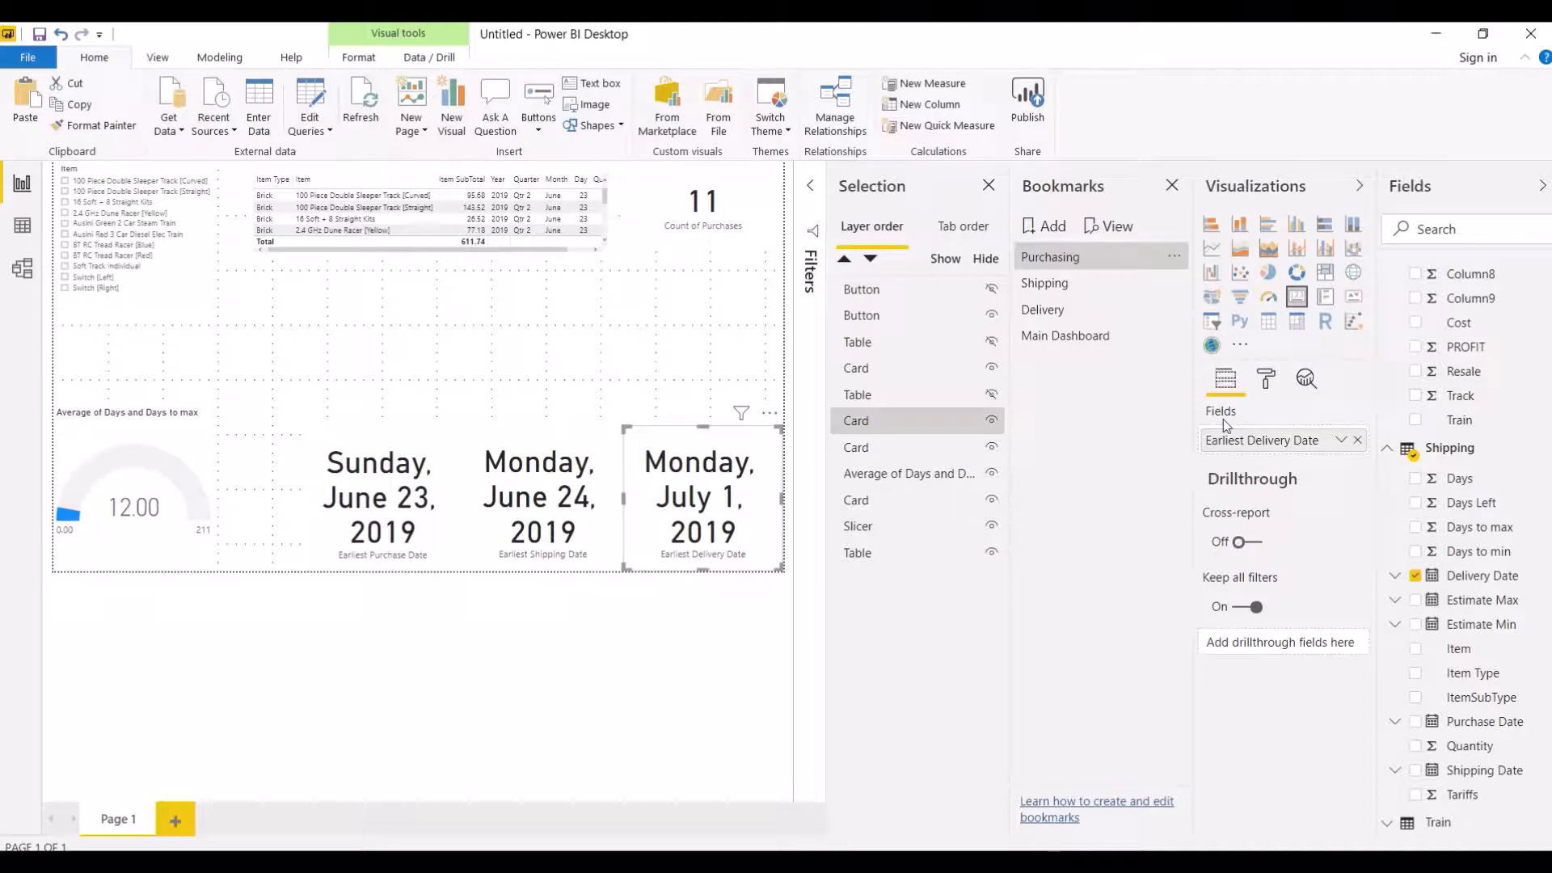
{"action": "left_click", "coordinate": [1325, 299]}
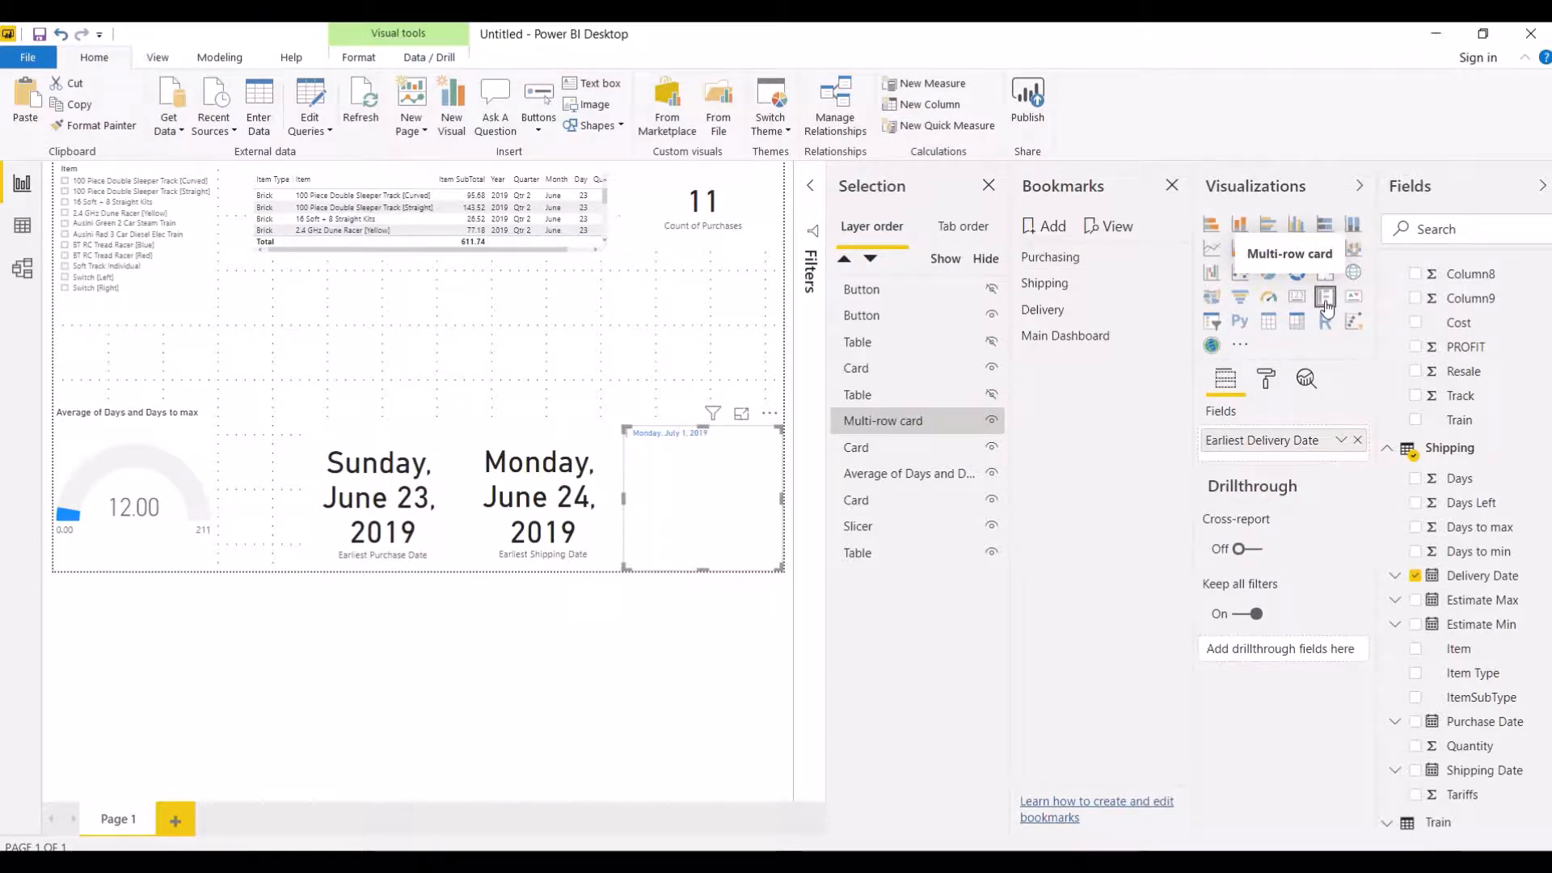
{"action": "left_click", "coordinate": [1297, 298]}
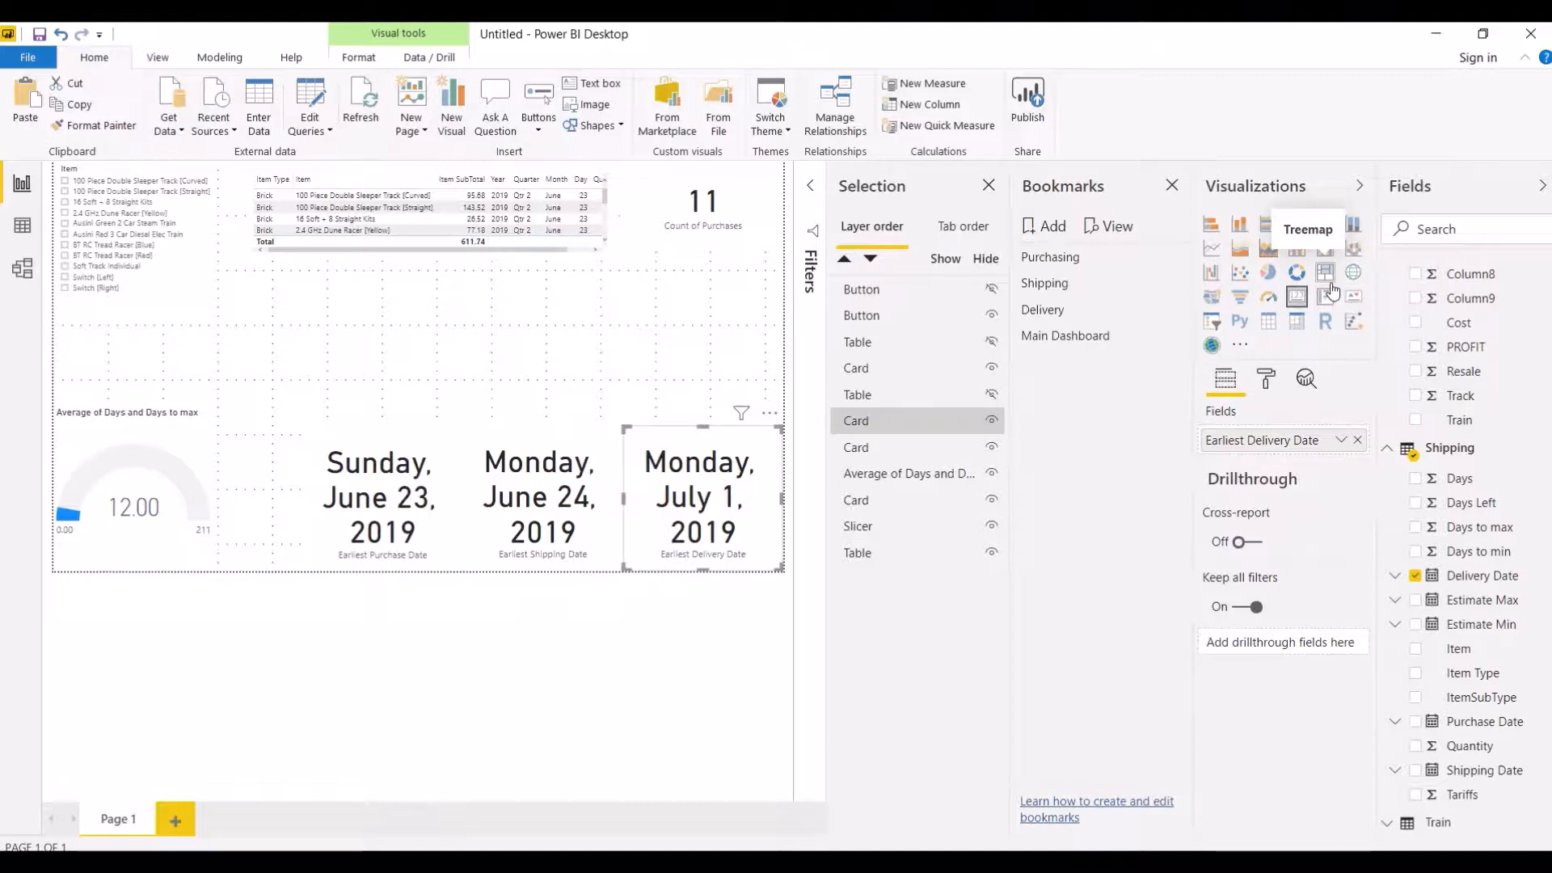
Step: Close the Bookmarks and Selection panes, filter the report to Switch [Left], and select the button over the Earliest Purchase Date card
{"action": "left_click", "coordinate": [1172, 185]}
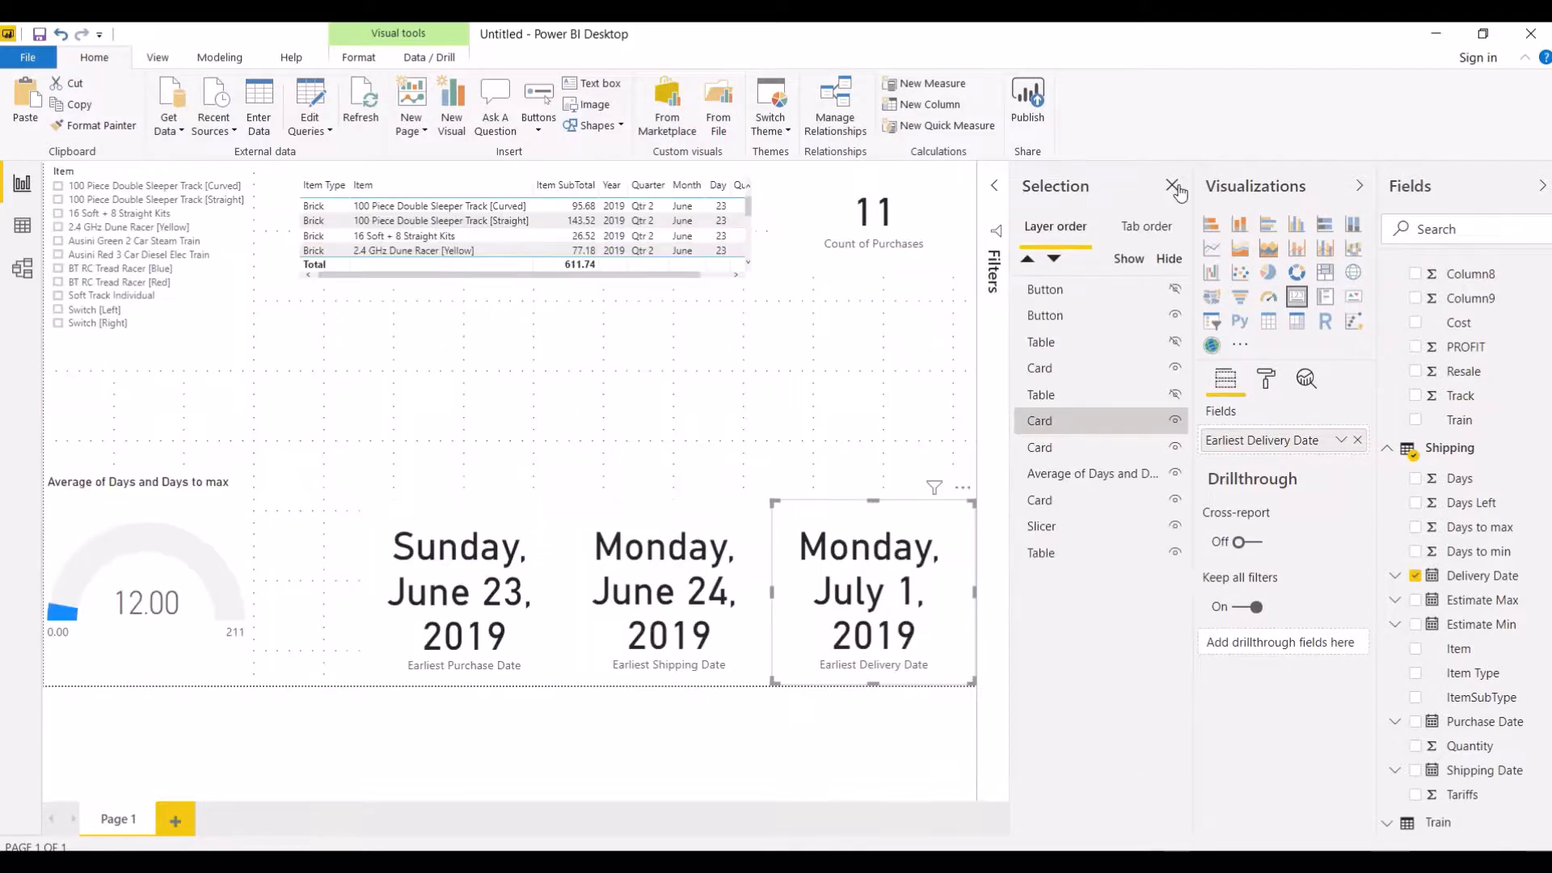
{"action": "left_click", "coordinate": [1172, 185]}
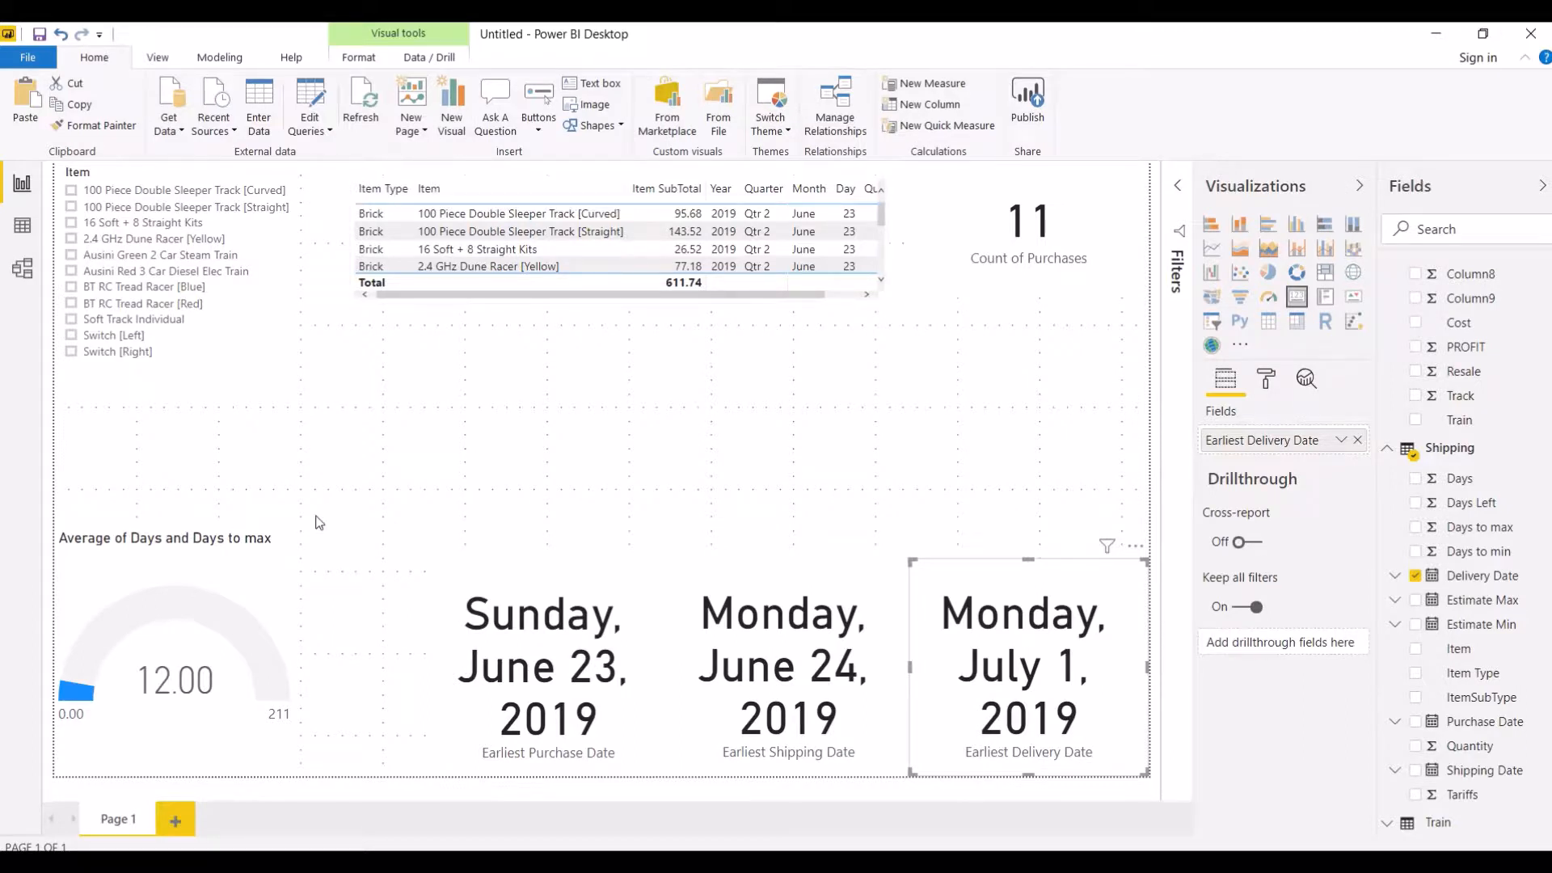
{"action": "left_click", "coordinate": [118, 343]}
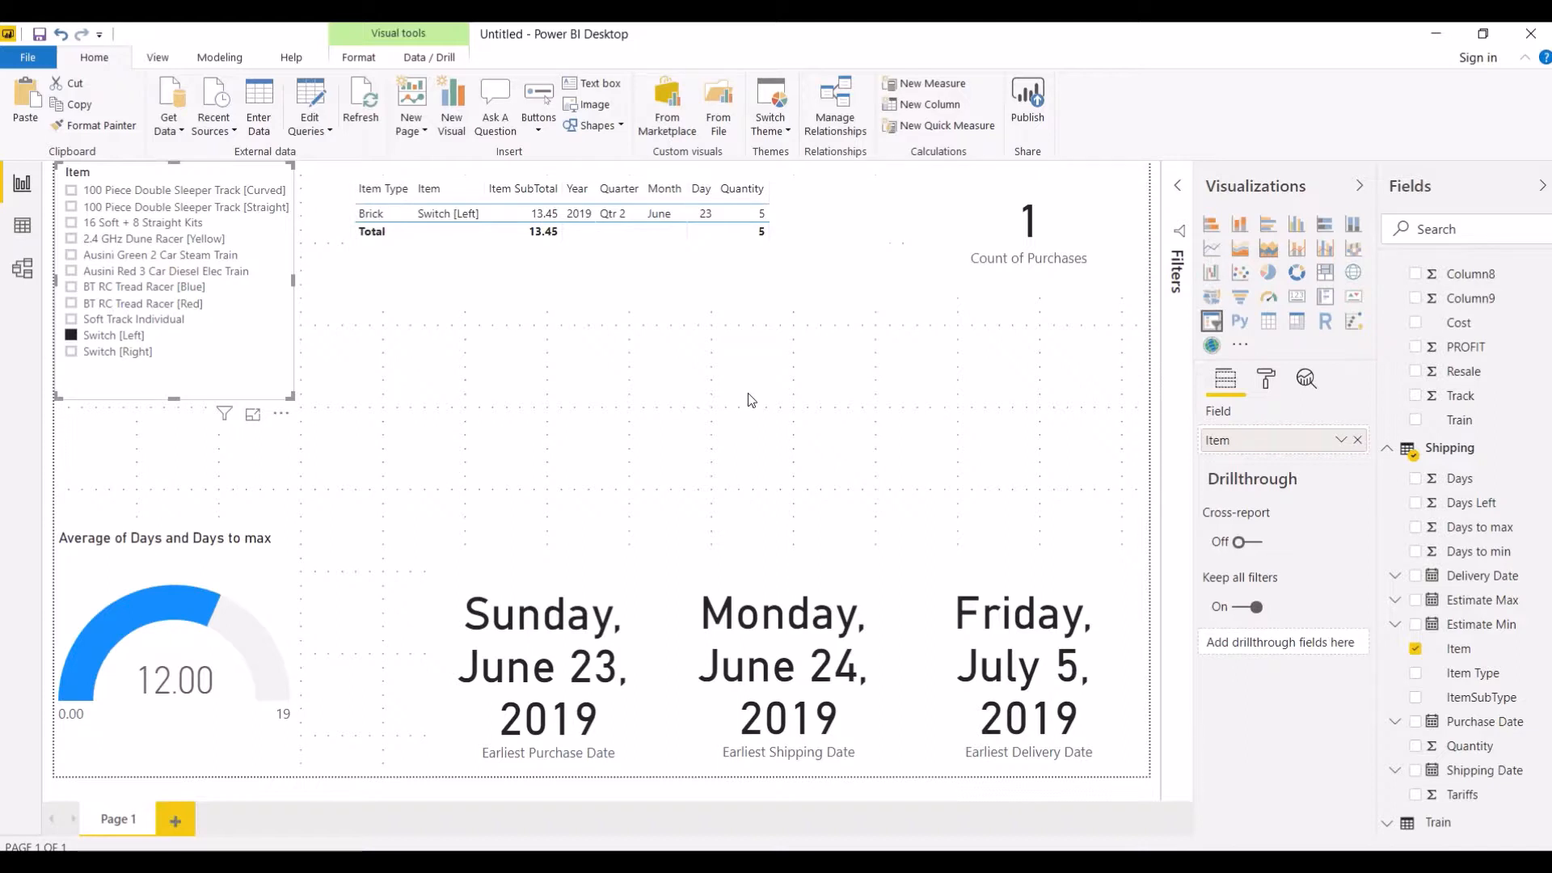
{"action": "left_click", "coordinate": [600, 669]}
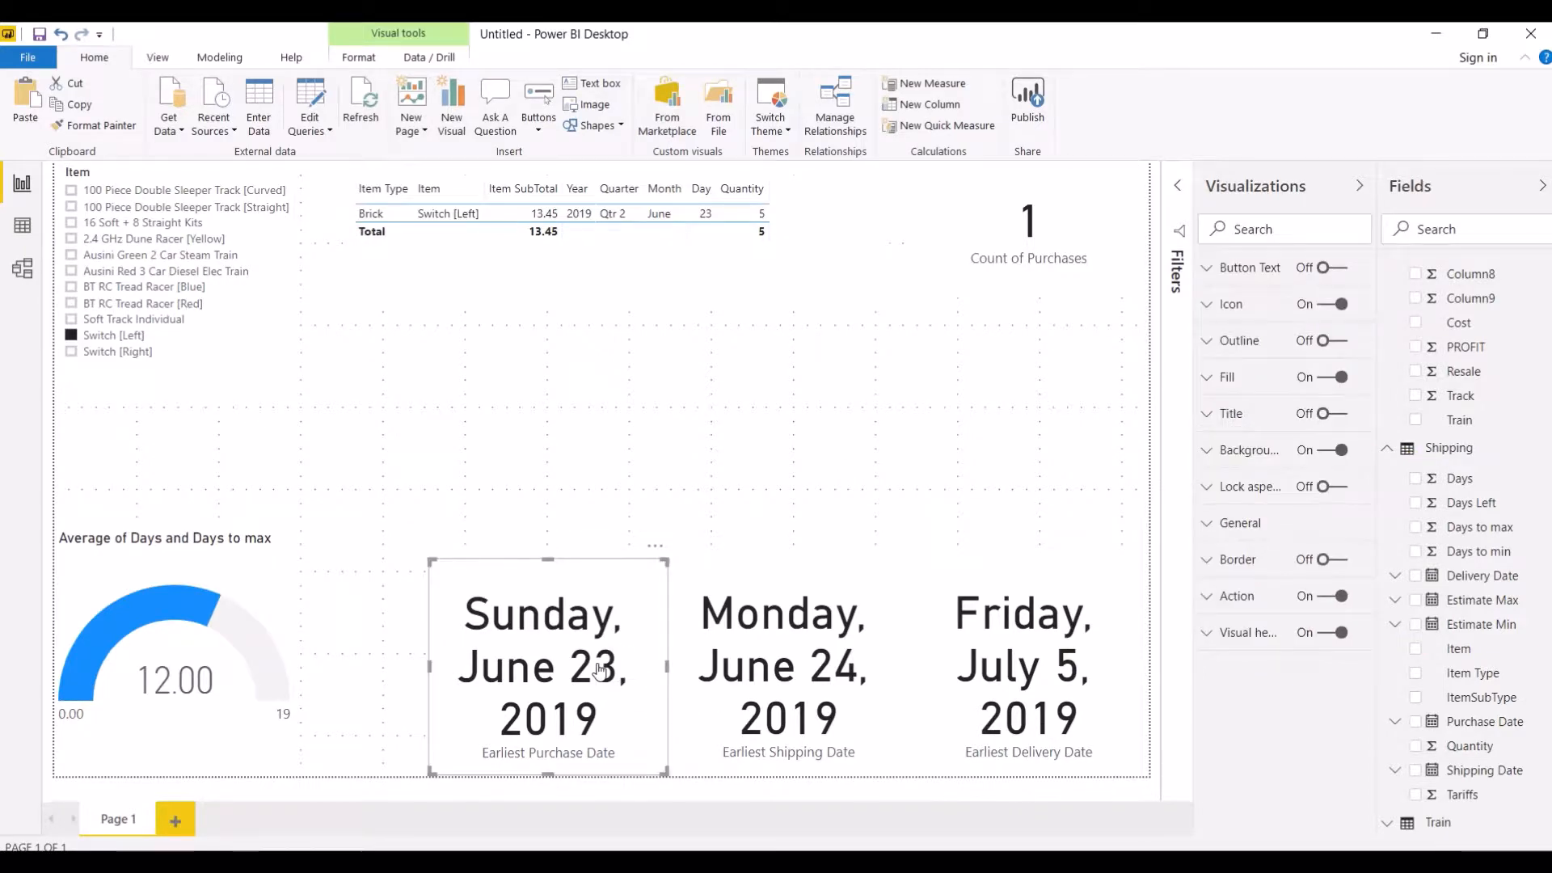